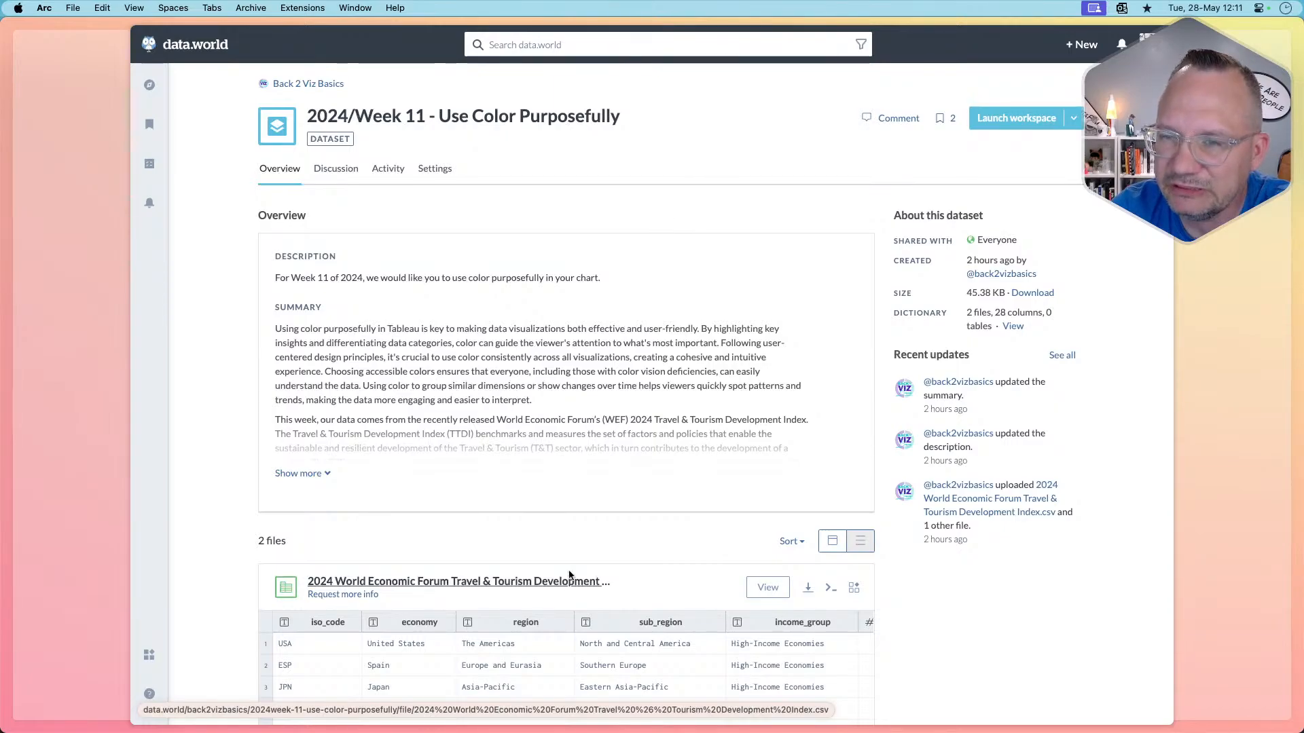
# - Expand the dataset's full summary and read the field descriptions, value definition and charting instructions
pyautogui.click(300, 473)
pyautogui.scroll(-2, 428, 462)
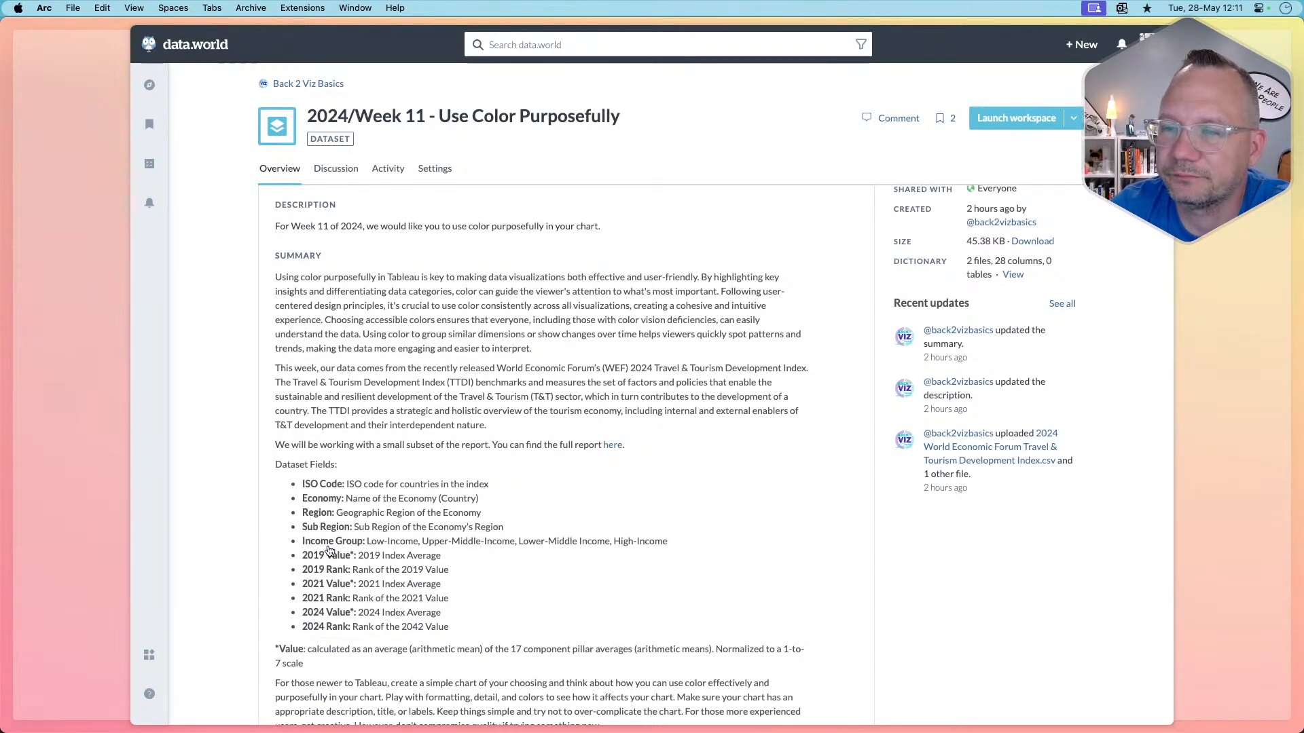
pyautogui.scroll(-8, 383, 495)
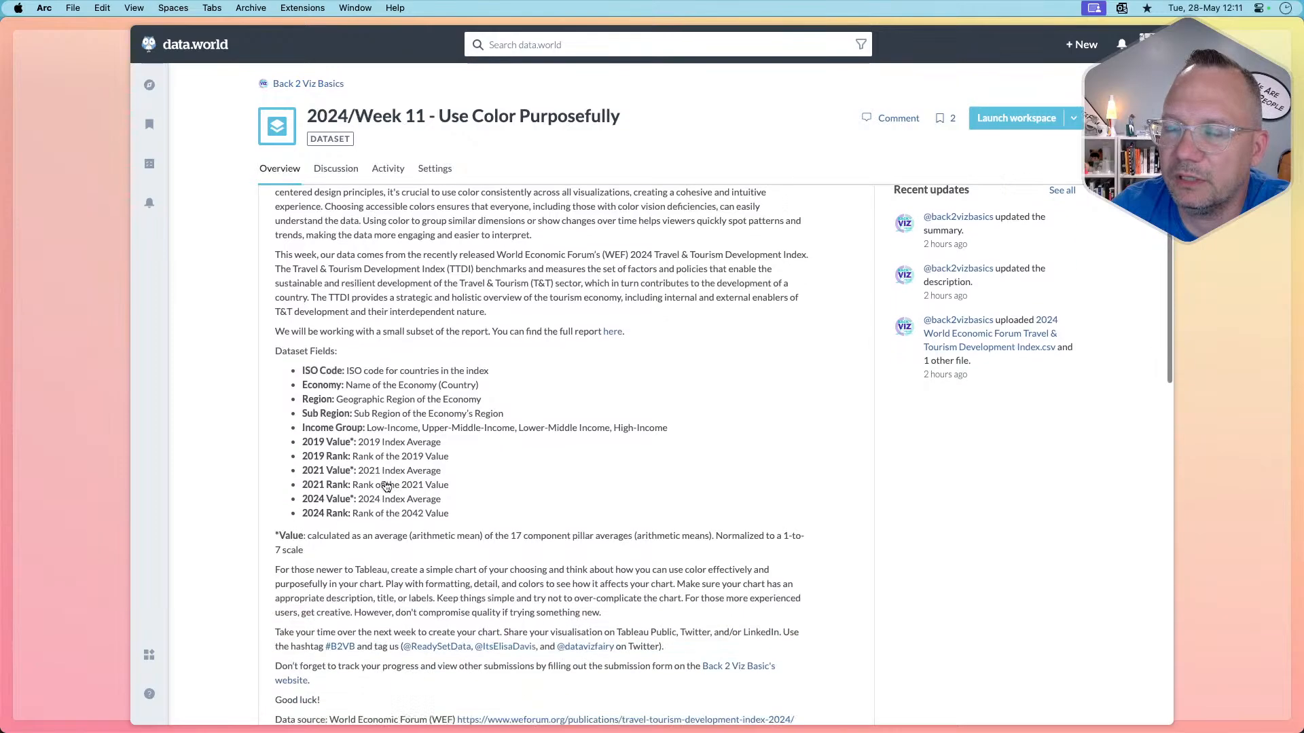
pyautogui.scroll(-3, 386, 487)
pyautogui.hscroll(5, 387, 486)
pyautogui.scroll(-2, 387, 486)
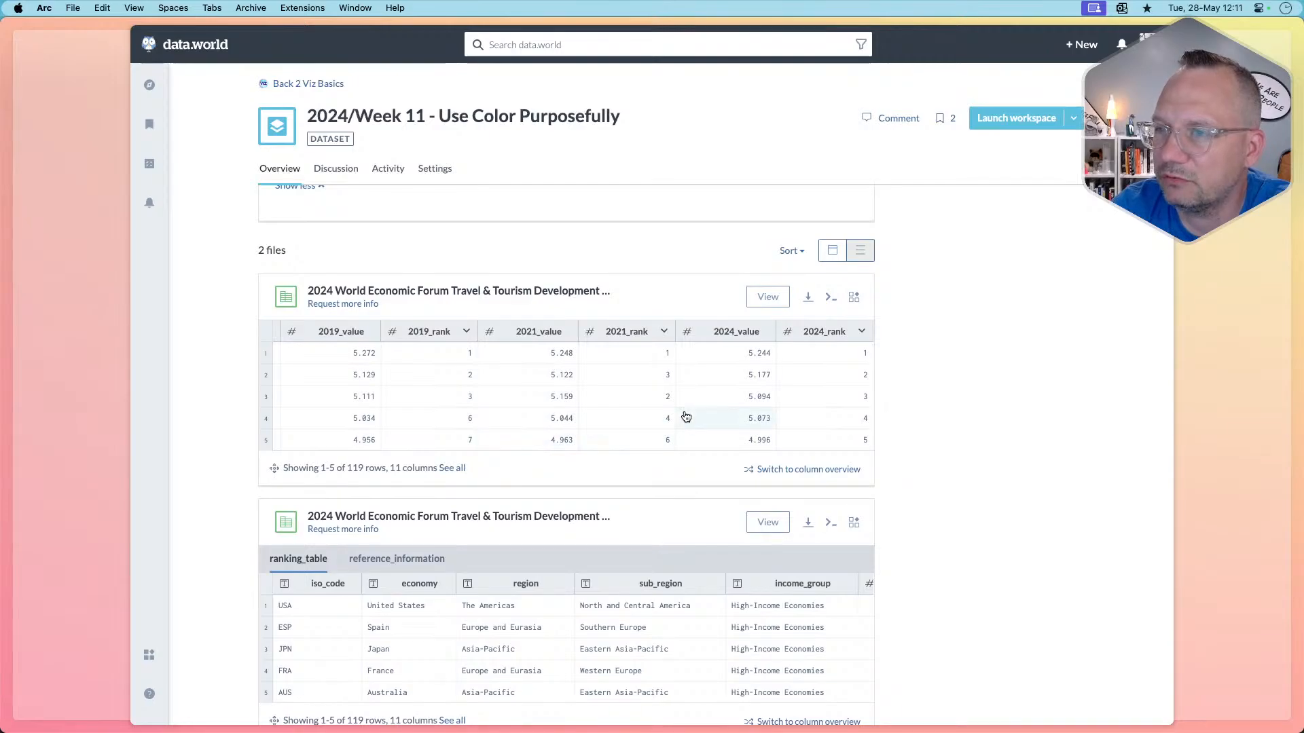
pyautogui.scroll(1, 542, 408)
pyautogui.scroll(5, 543, 408)
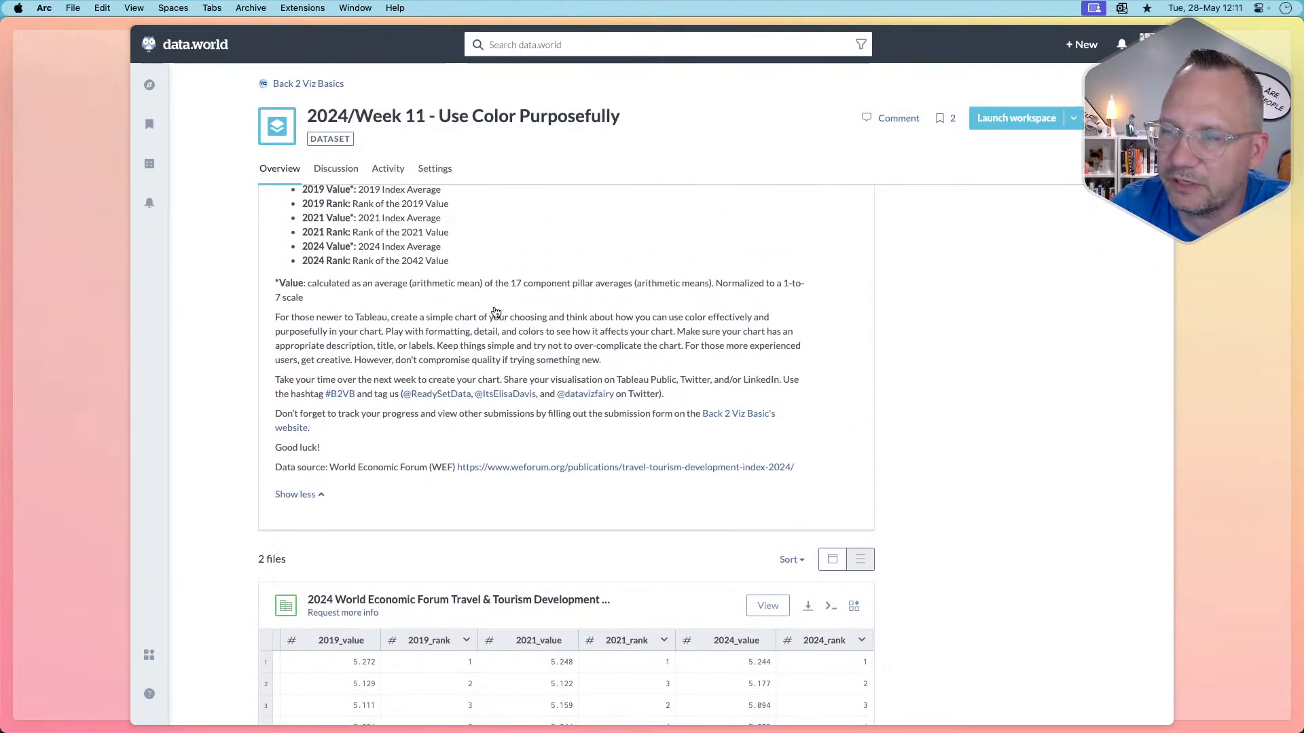
pyautogui.scroll(4, 496, 312)
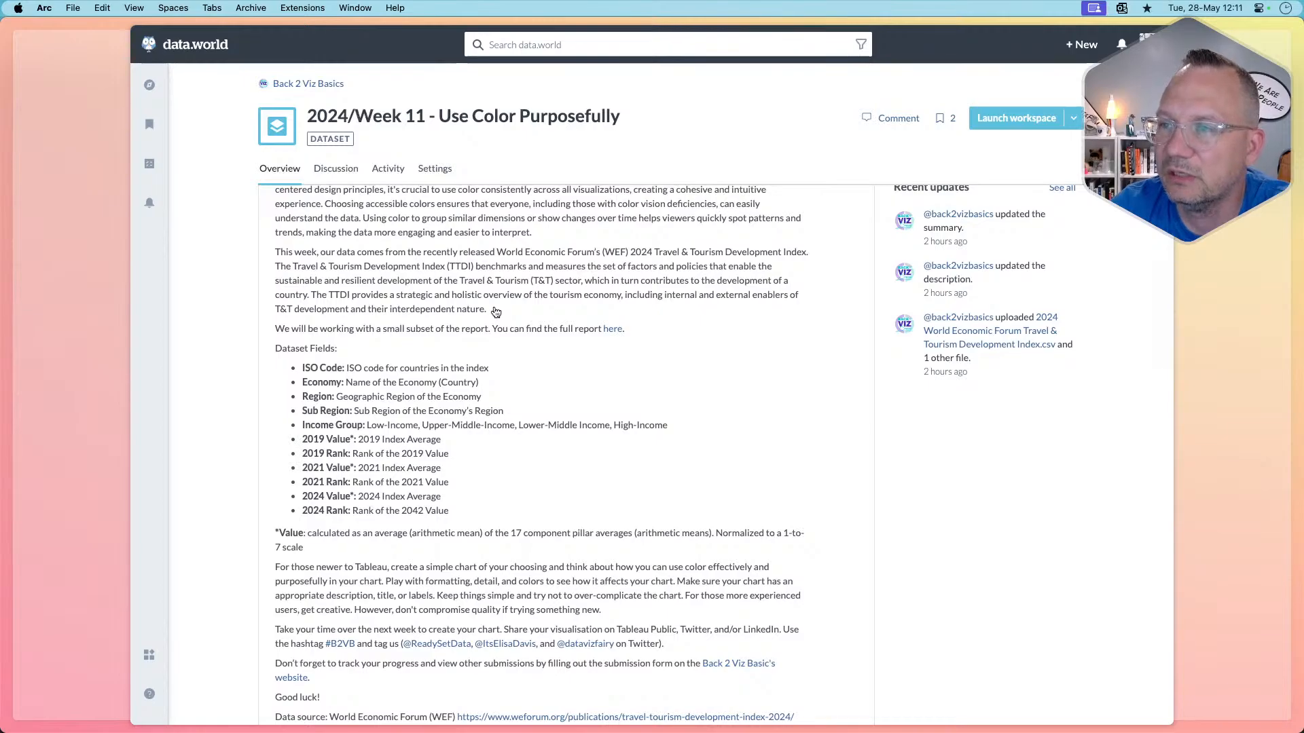
pyautogui.scroll(-1, 495, 312)
pyautogui.scroll(1, 496, 312)
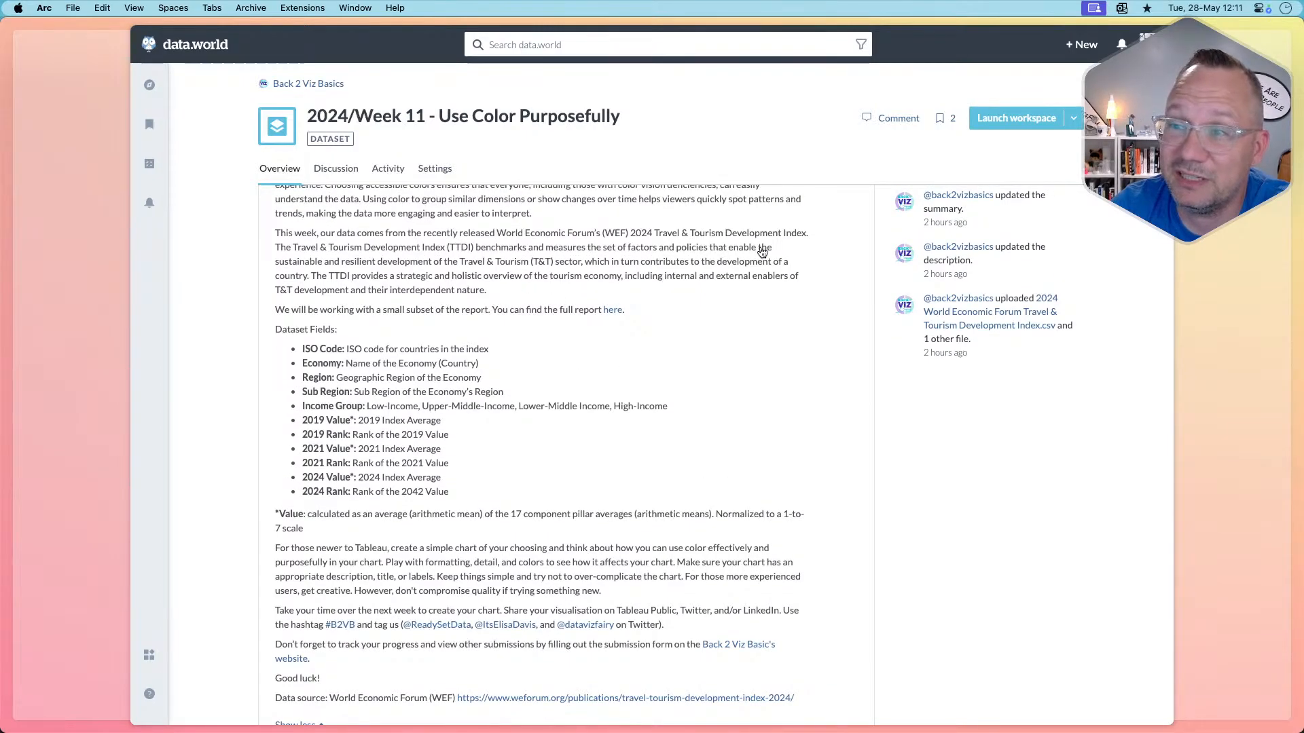
# - Examine the first file's preview columns, from the country and region fields through the 2019, 2021 and 2024 values and ranks
pyautogui.scroll(-8, 652, 434)
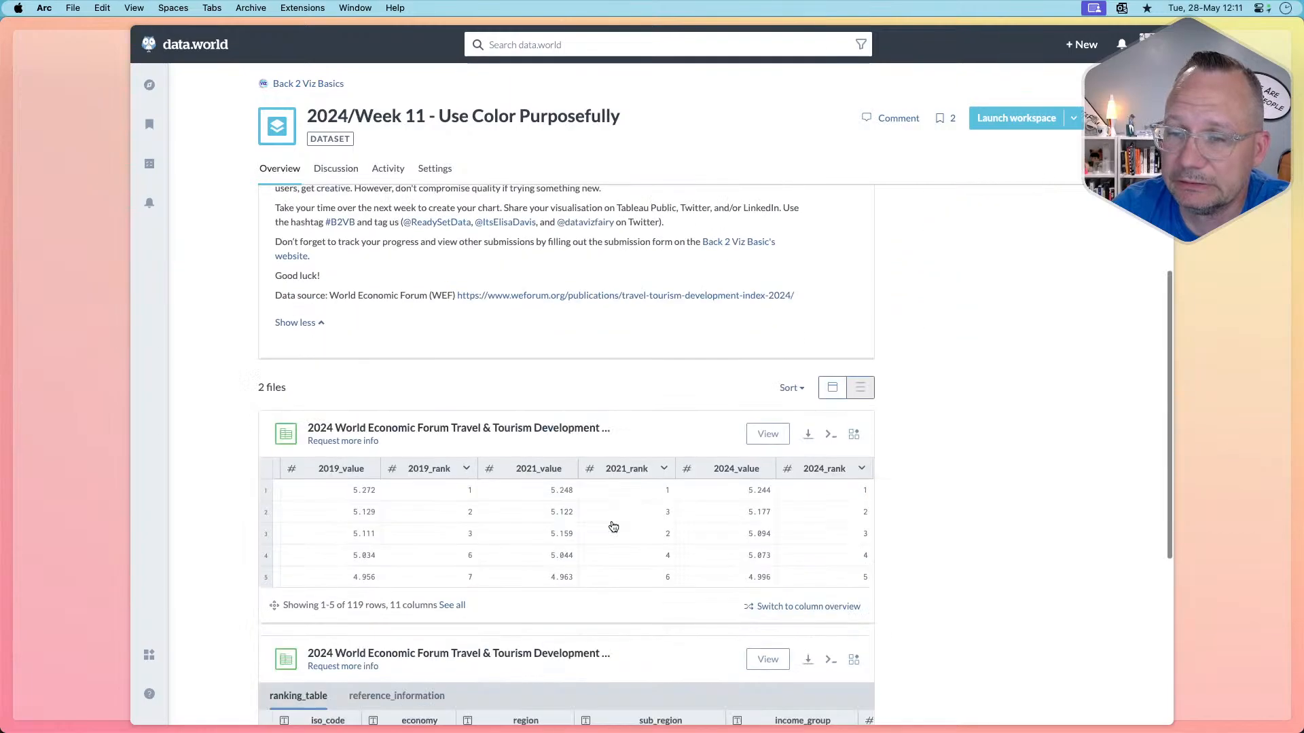
pyautogui.hscroll(-5, 530, 412)
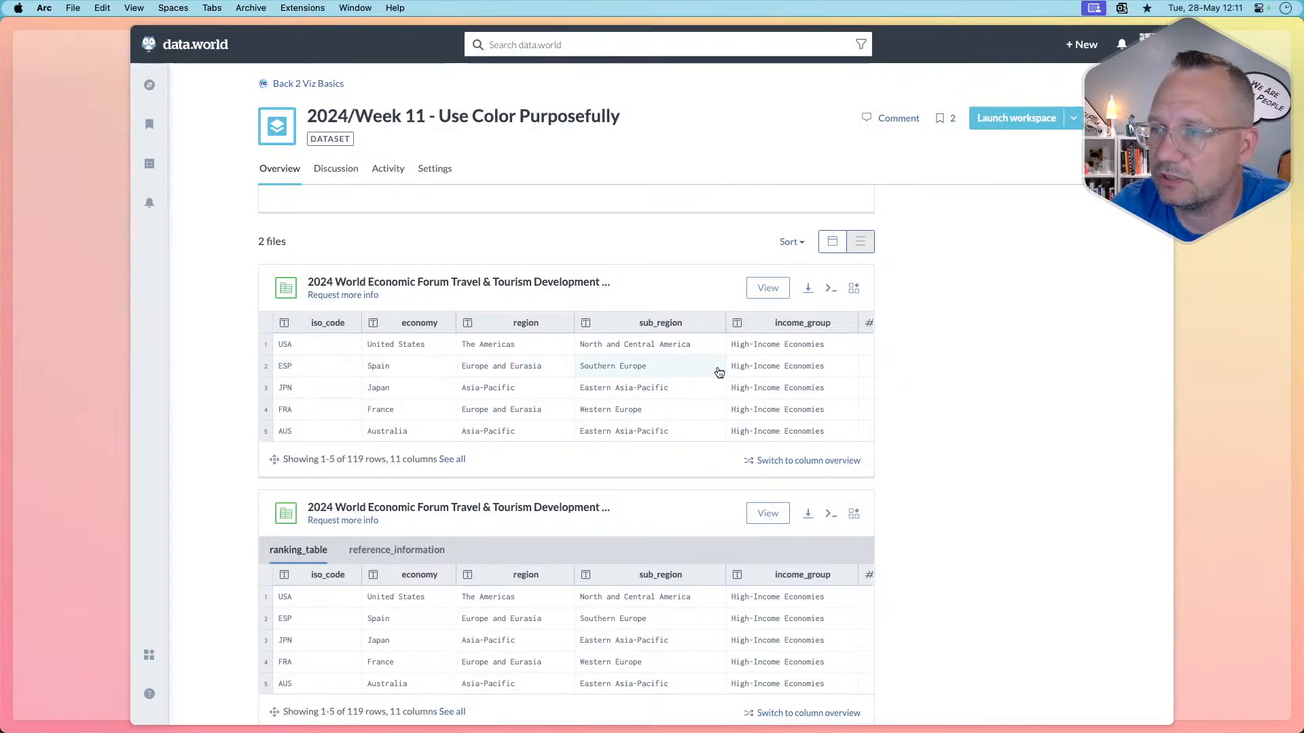
pyautogui.hscroll(3, 759, 372)
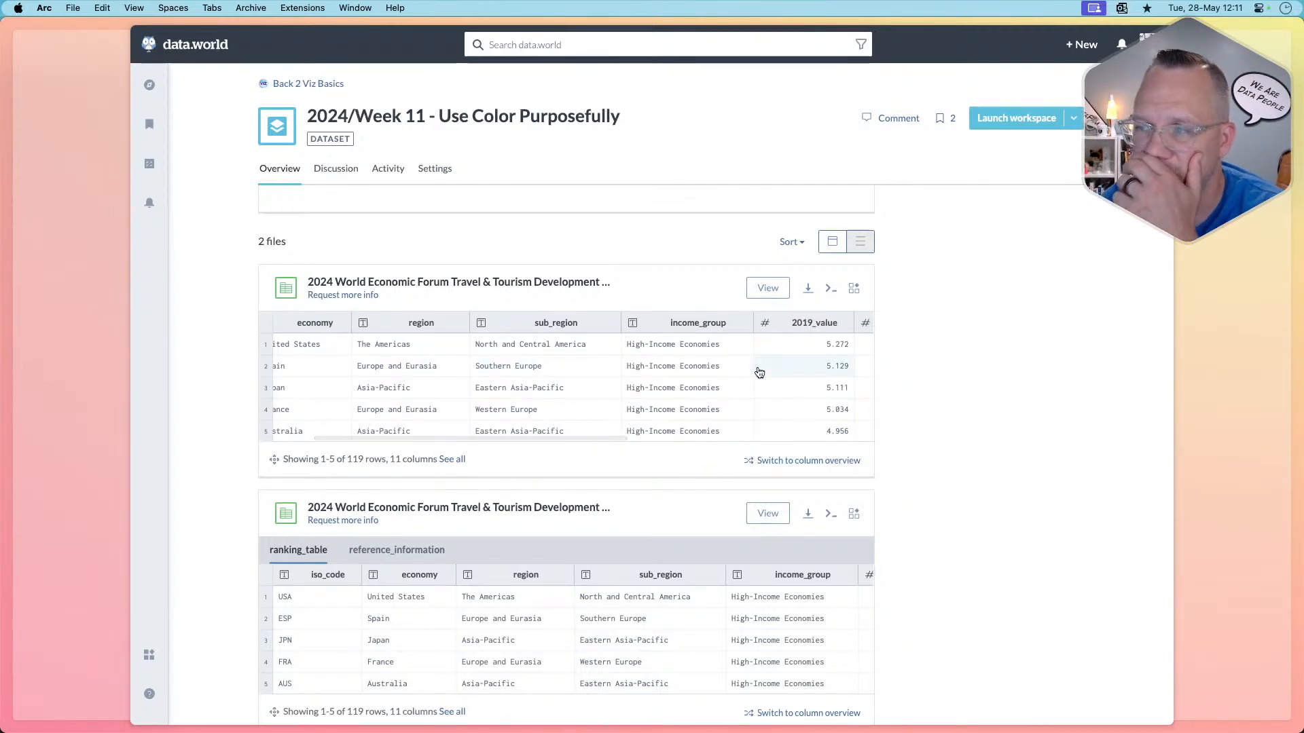
pyautogui.hscroll(5, 759, 372)
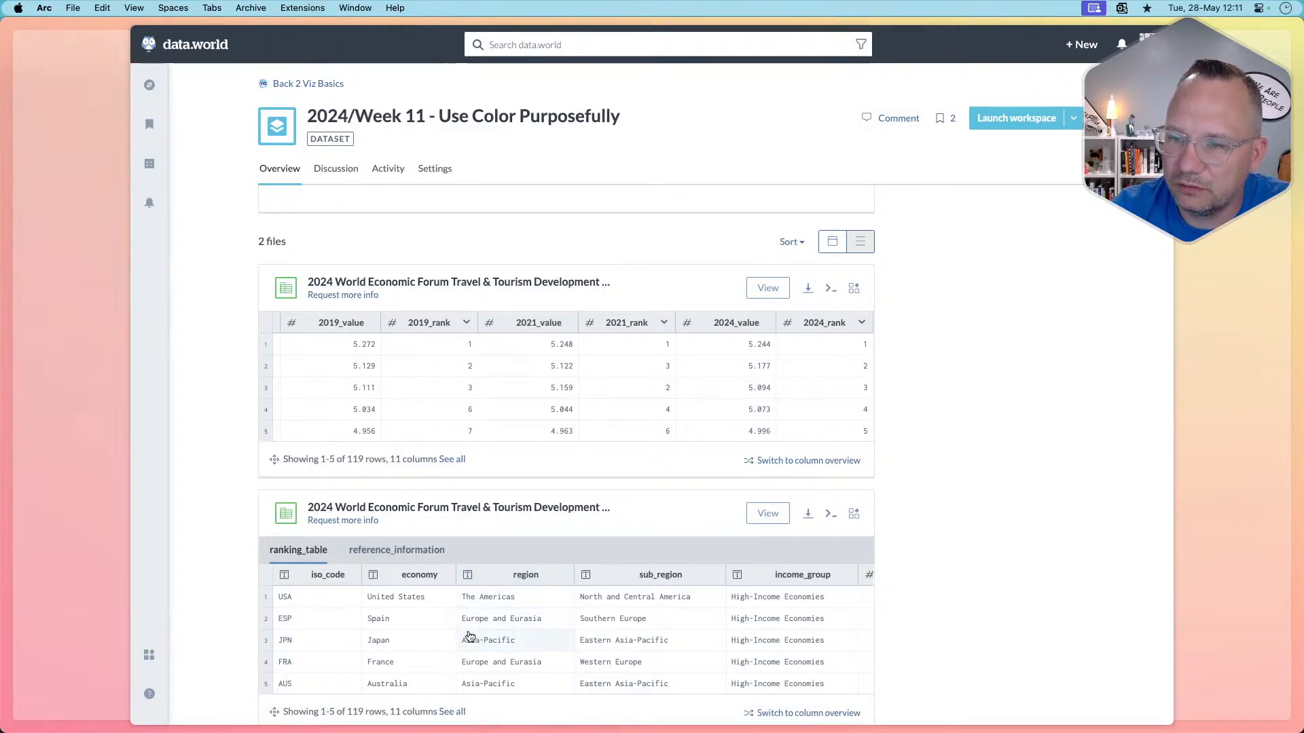
# - Compare the columns of the ranking_table and reference_information sheets in the second file's preview
pyautogui.scroll(-1, 462, 614)
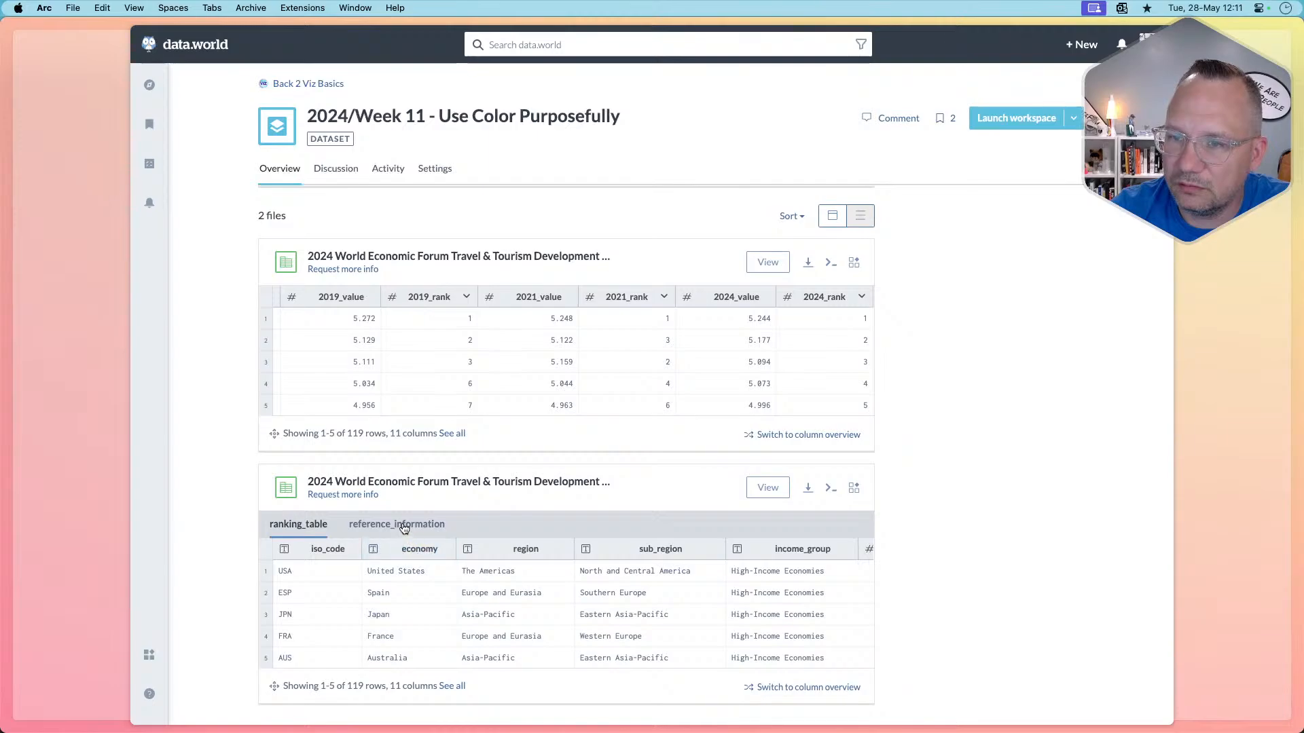
pyautogui.click(404, 527)
pyautogui.hscroll(5, 349, 592)
pyautogui.hscroll(-5, 343, 632)
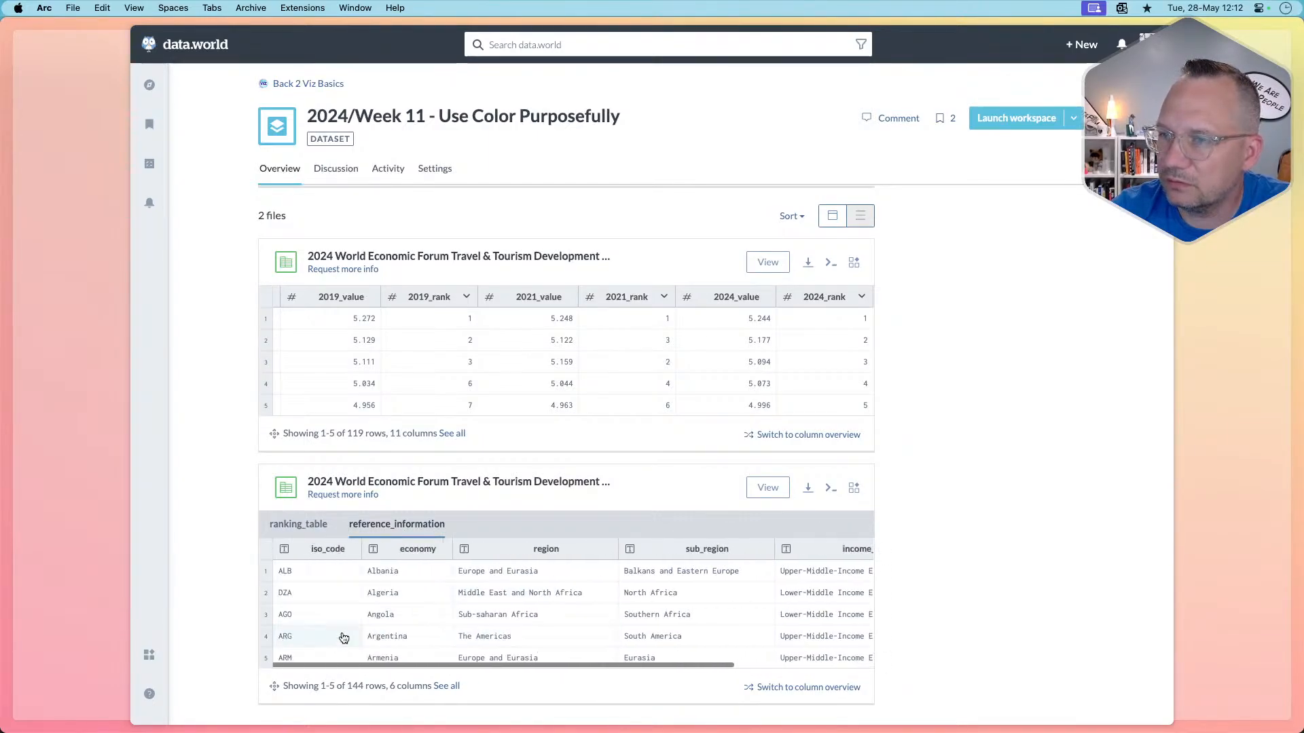
pyautogui.click(318, 524)
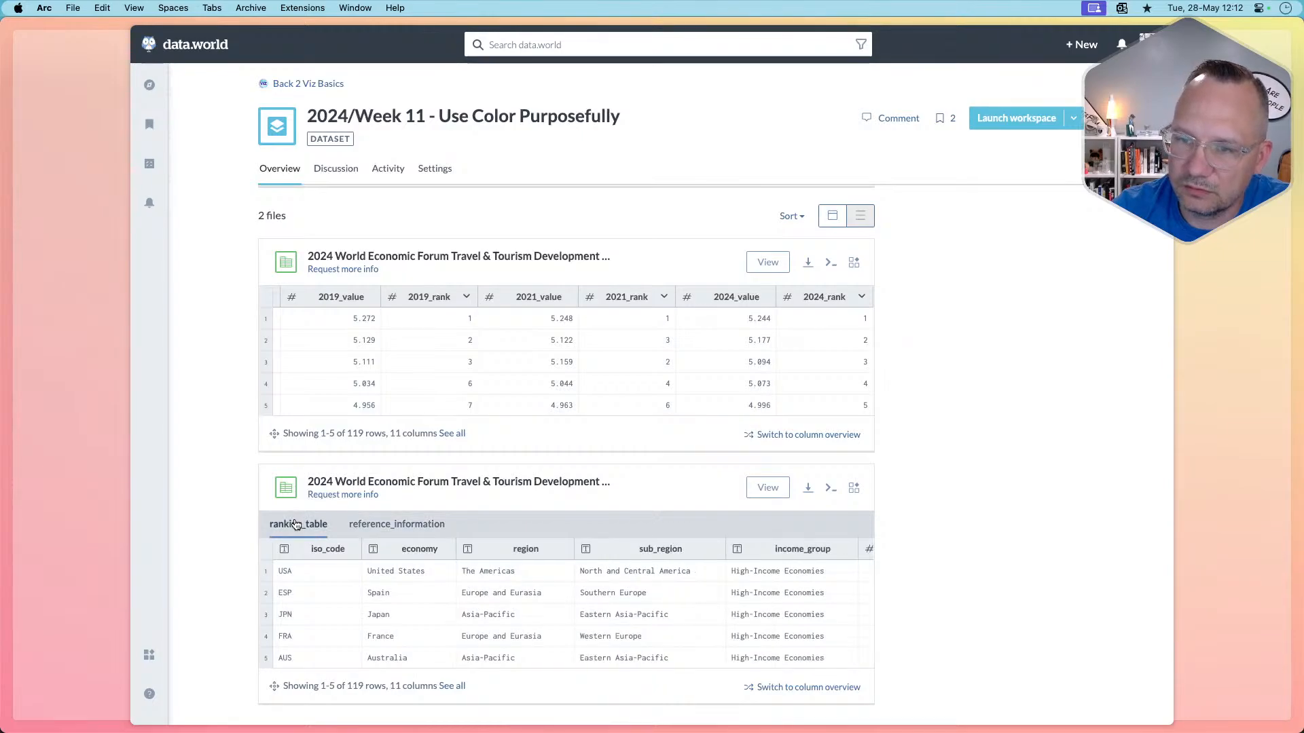
pyautogui.hscroll(3, 402, 617)
pyautogui.hscroll(4, 405, 620)
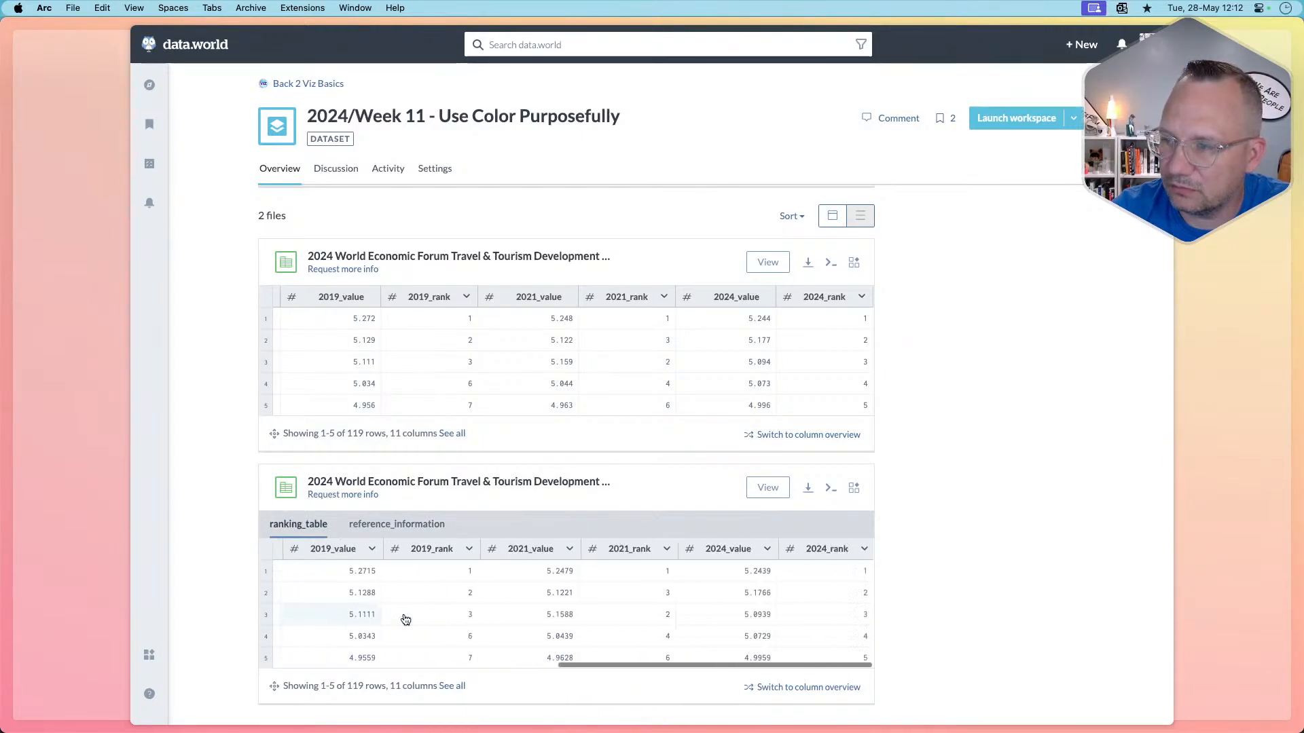
pyautogui.hscroll(-8, 402, 618)
pyautogui.click(382, 535)
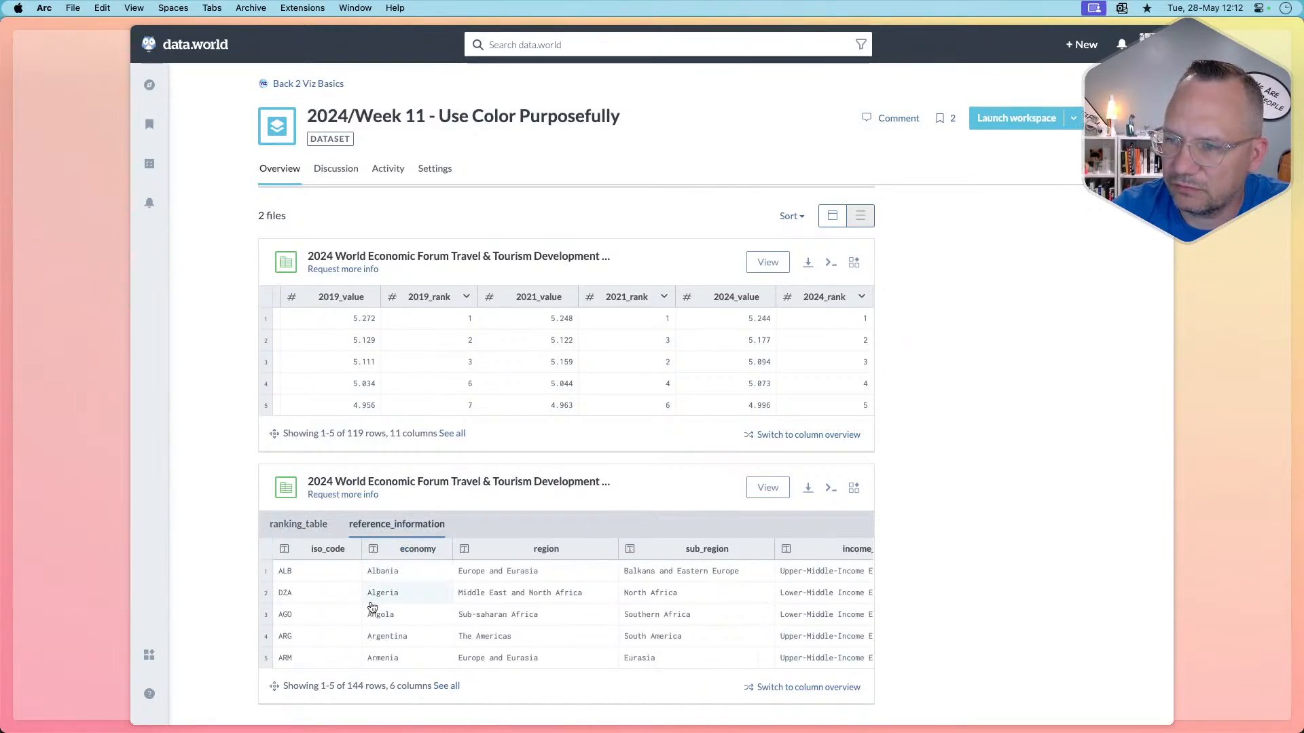
pyautogui.hscroll(2, 377, 615)
pyautogui.hscroll(2, 377, 615)
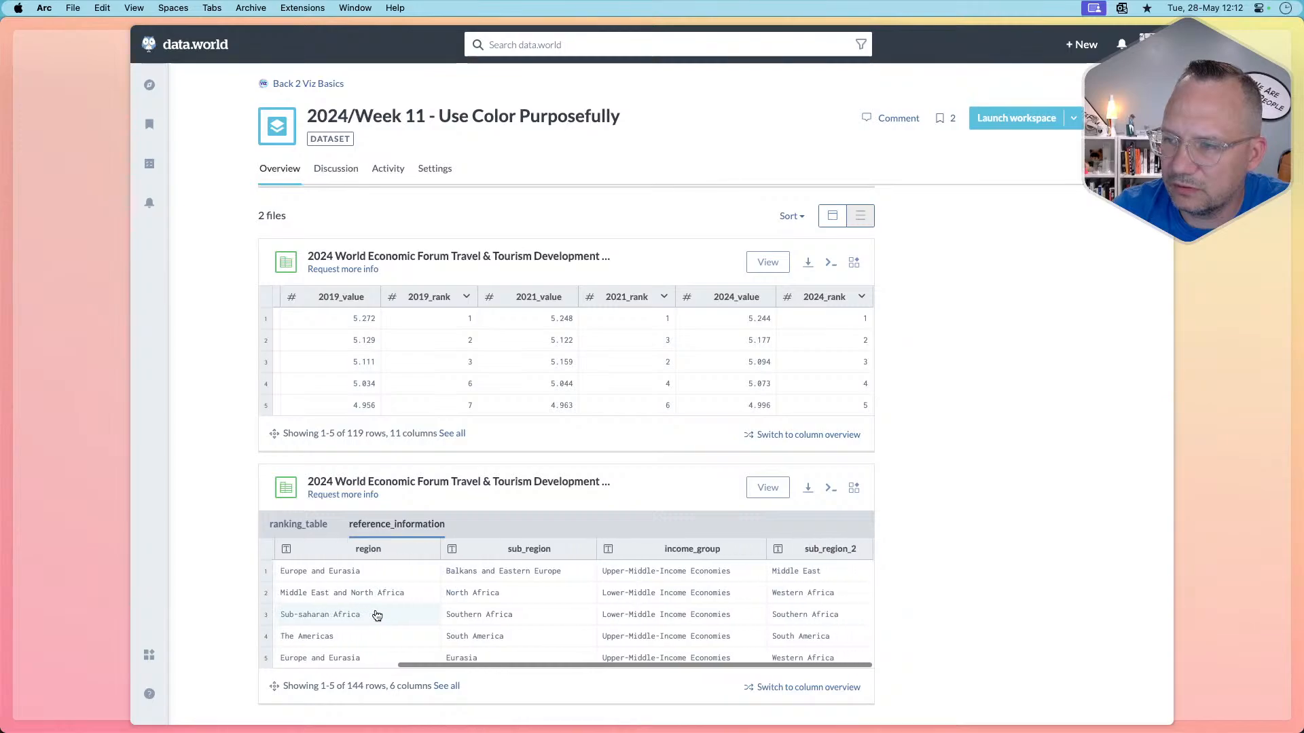
pyautogui.hscroll(-3, 377, 616)
pyautogui.hscroll(3, 377, 615)
pyautogui.hscroll(-3, 377, 615)
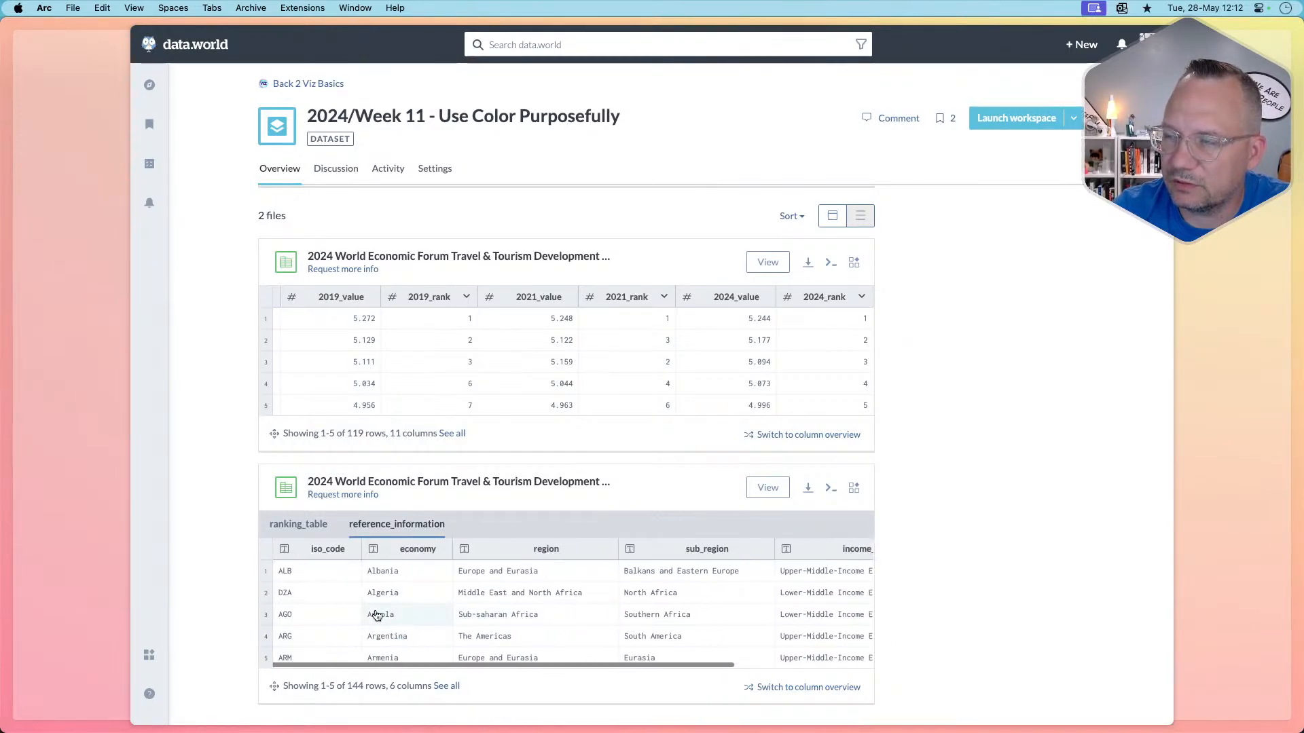
# - Download only the 2024 World Economic Forum Travel & Tourism Development Index.csv file and decline bookmarking the dataset
pyautogui.click(806, 264)
pyautogui.click(729, 292)
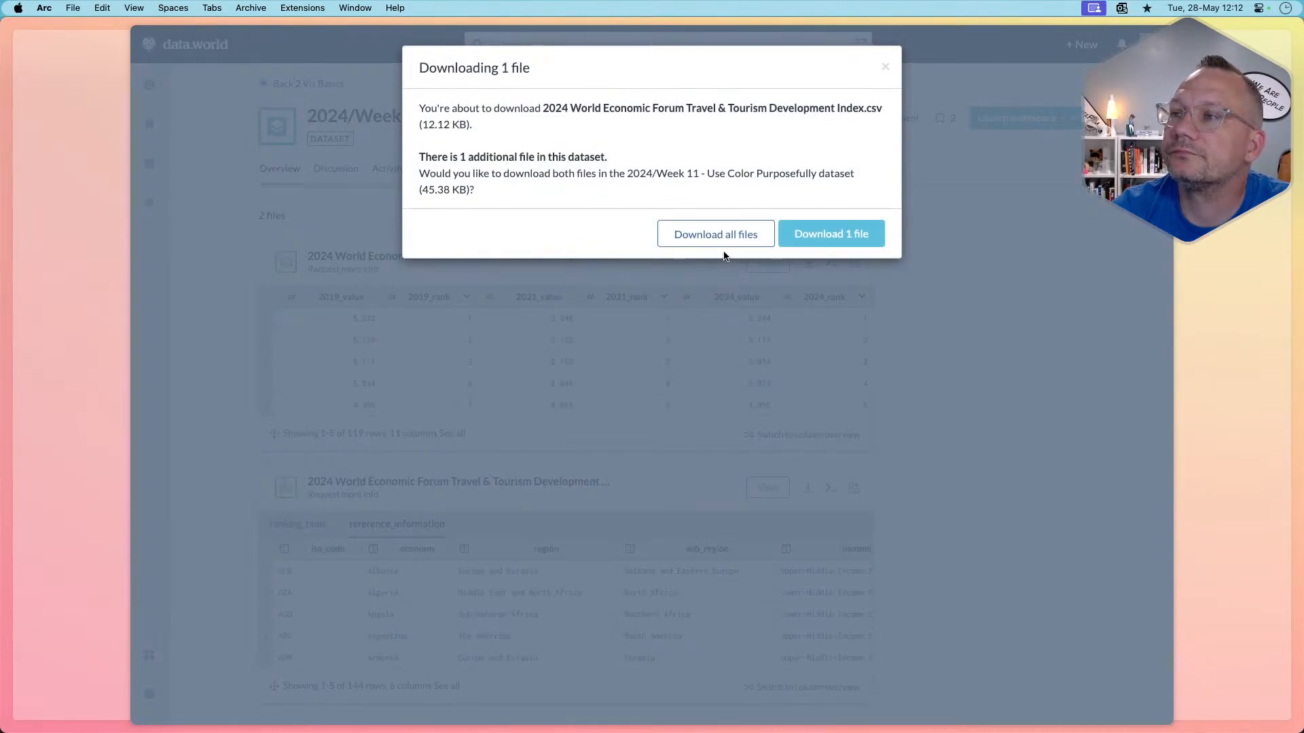
pyautogui.click(800, 235)
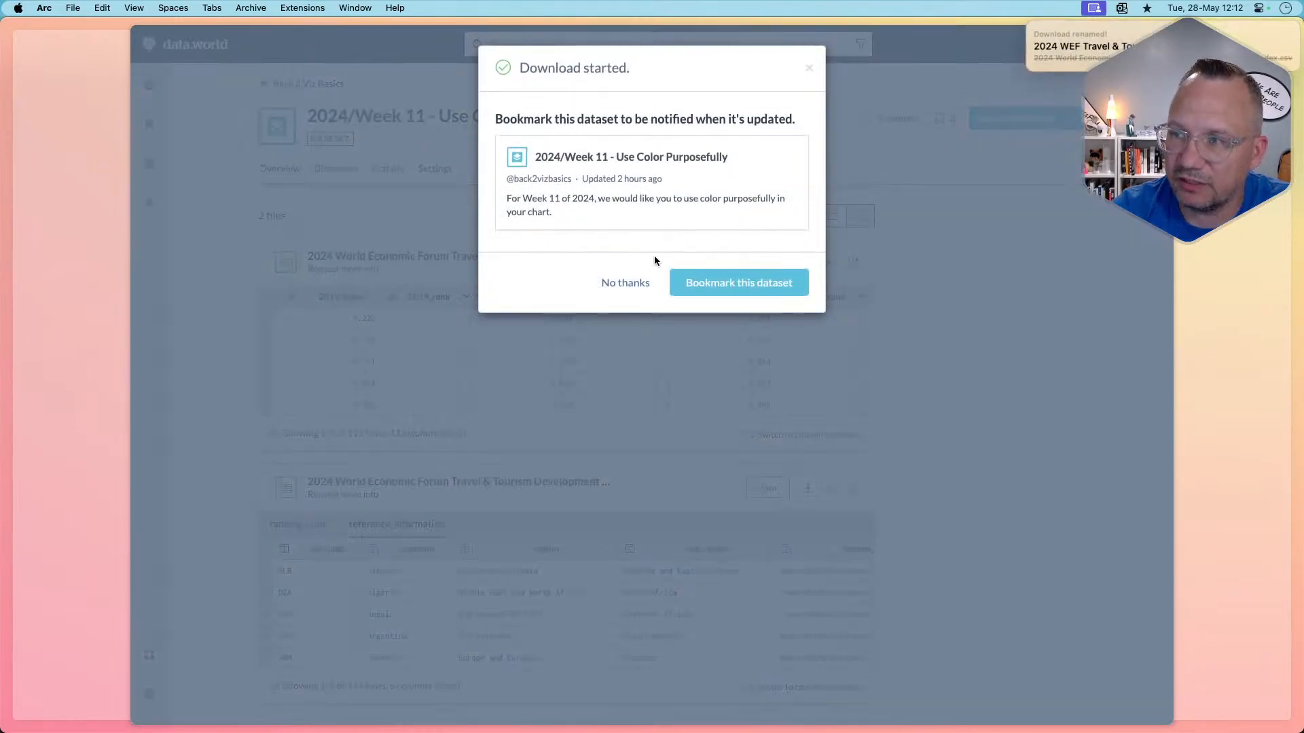
pyautogui.click(623, 283)
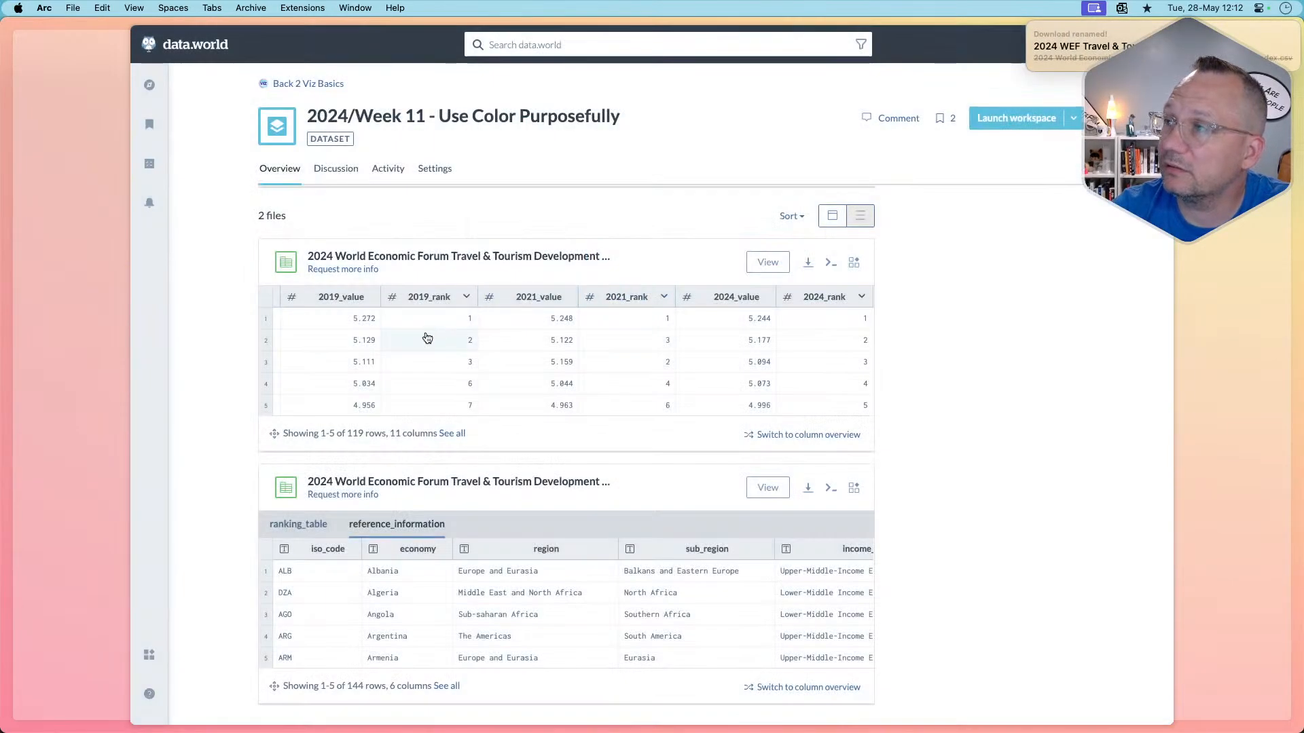
# - Switch to Tableau Public and connect to the text file 2024 WEF Travel & Tourism Index.csv in Downloads
pyautogui.press('super+Tab')
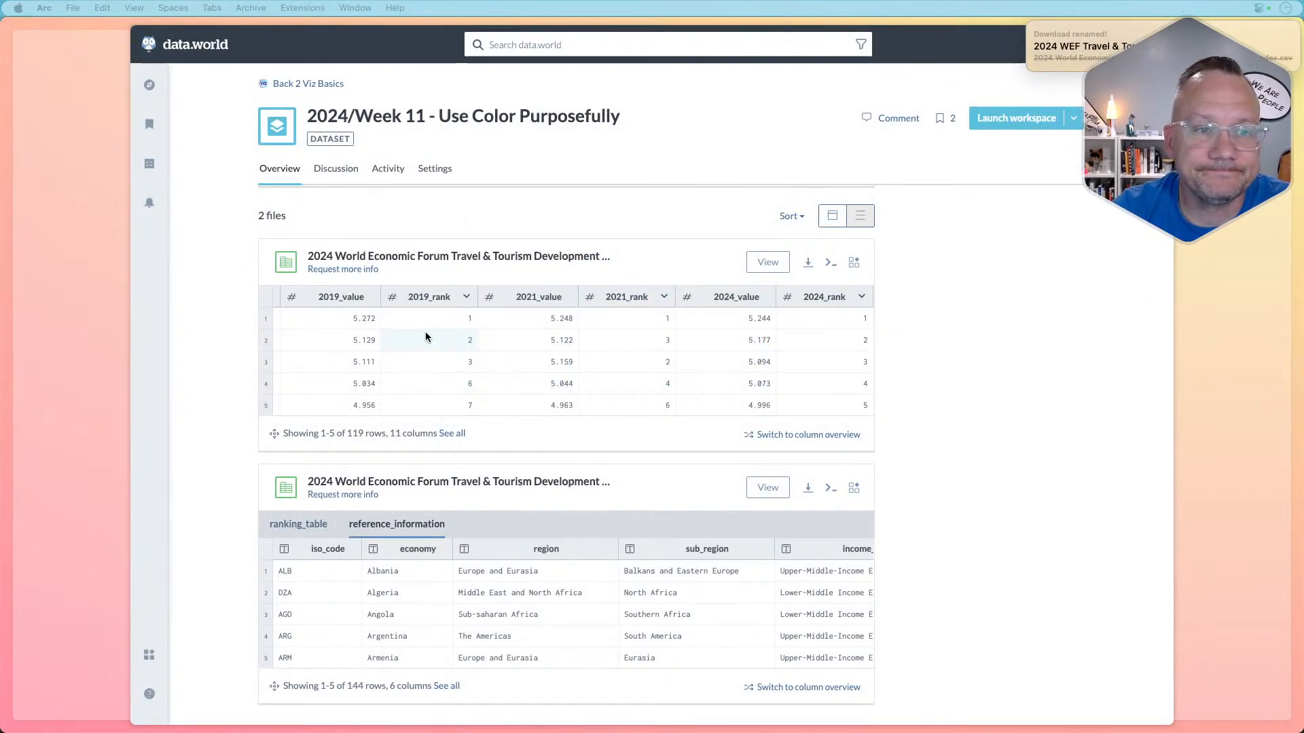
pyautogui.press('super+Tab')
pyautogui.press('super+Tab')
pyautogui.press('super+Tab')
pyautogui.press('super+Tab')
pyautogui.click(427, 338)
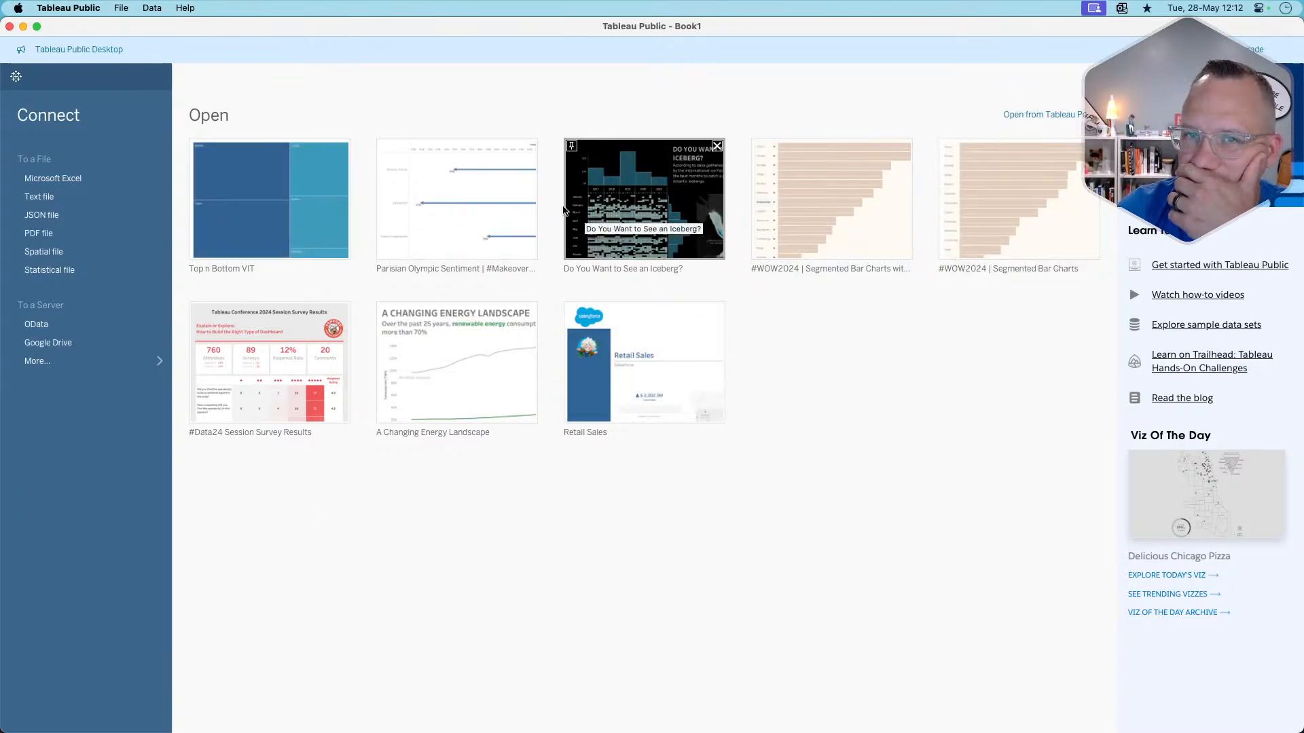
pyautogui.click(40, 197)
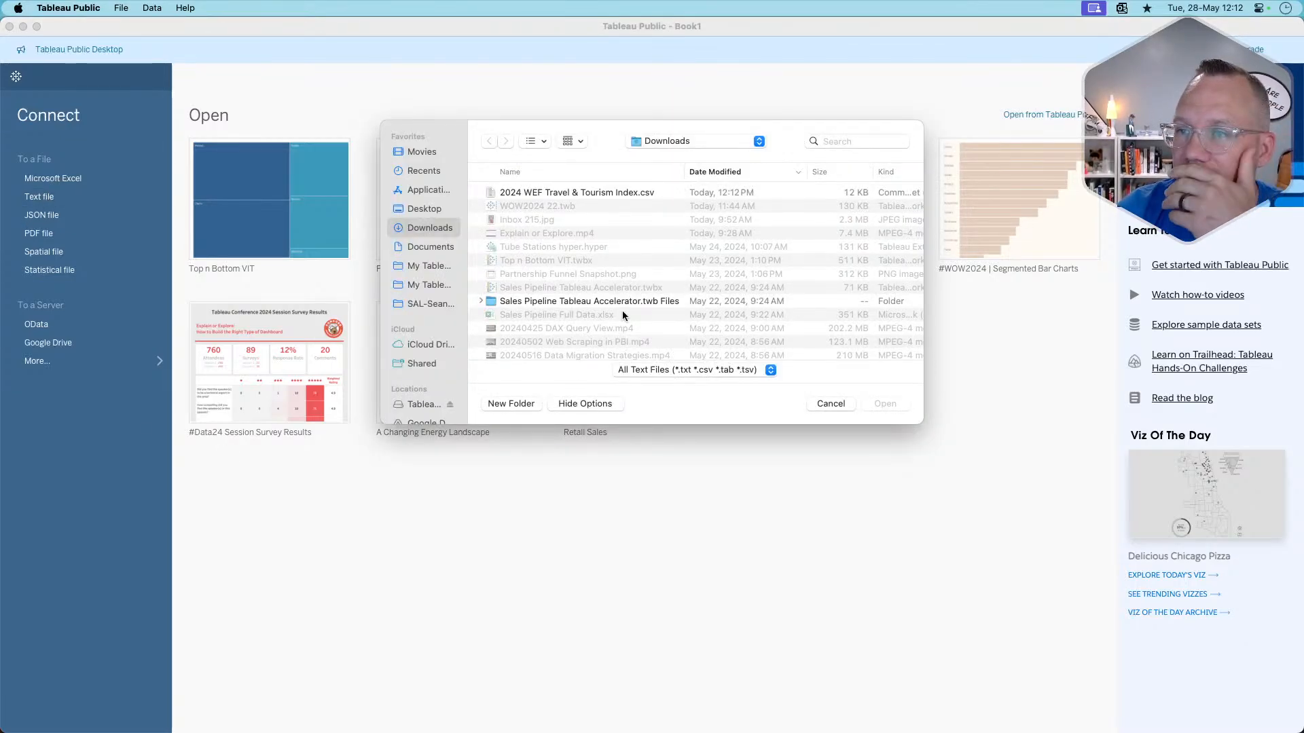
pyautogui.doubleClick(592, 196)
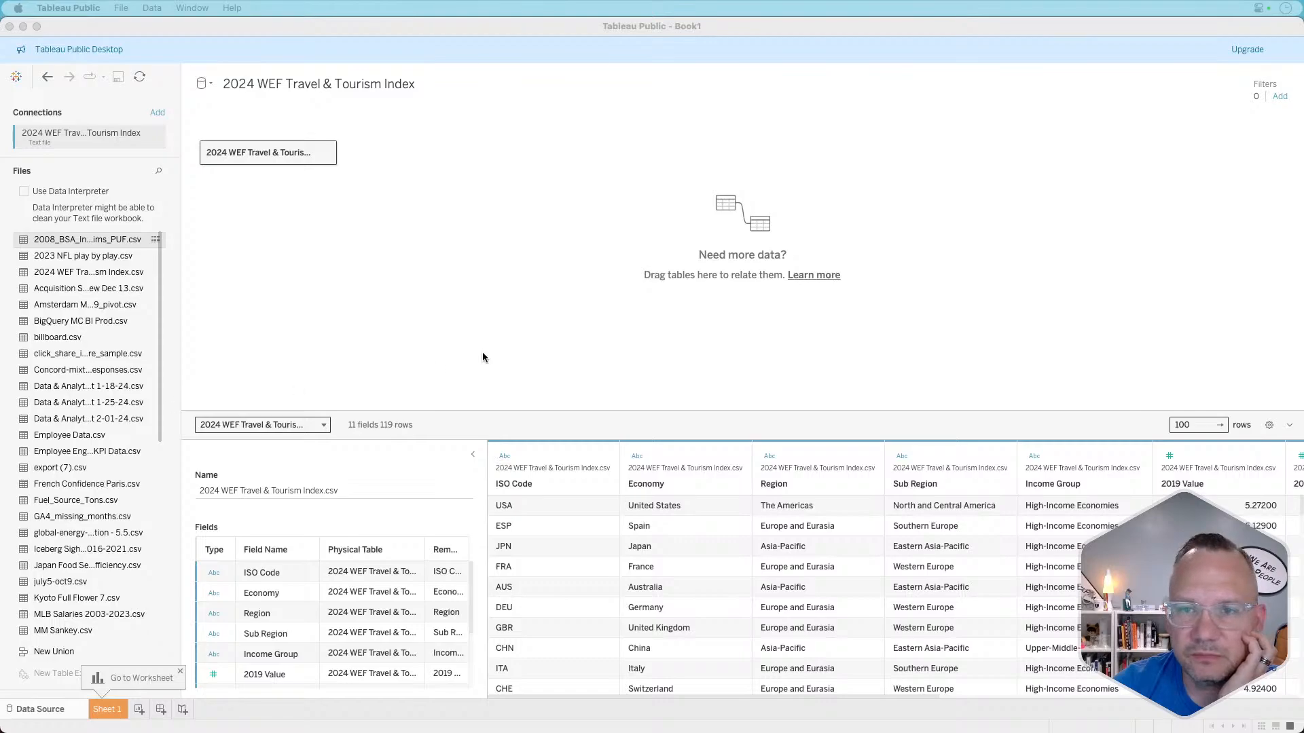
# - Open Sheet 1 and place the Economy field on Rows
pyautogui.click(377, 333)
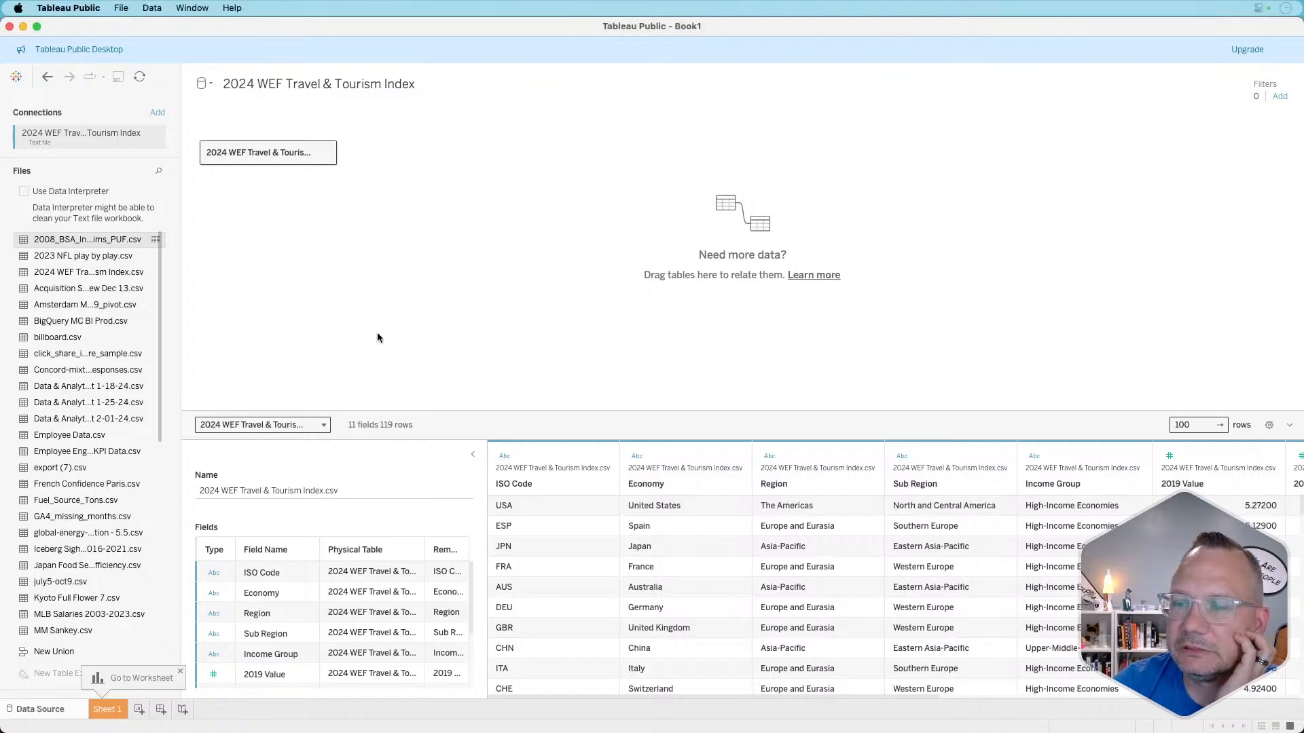
pyautogui.click(108, 710)
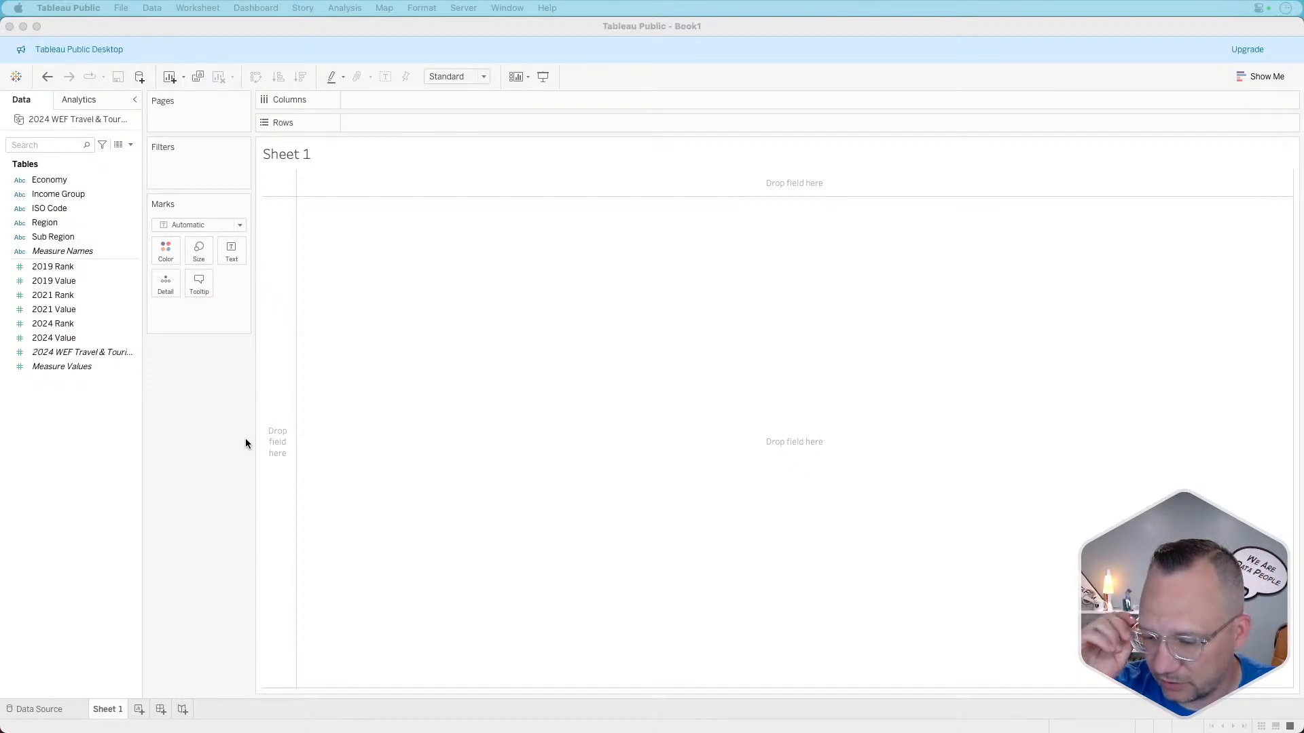
pyautogui.click(230, 426)
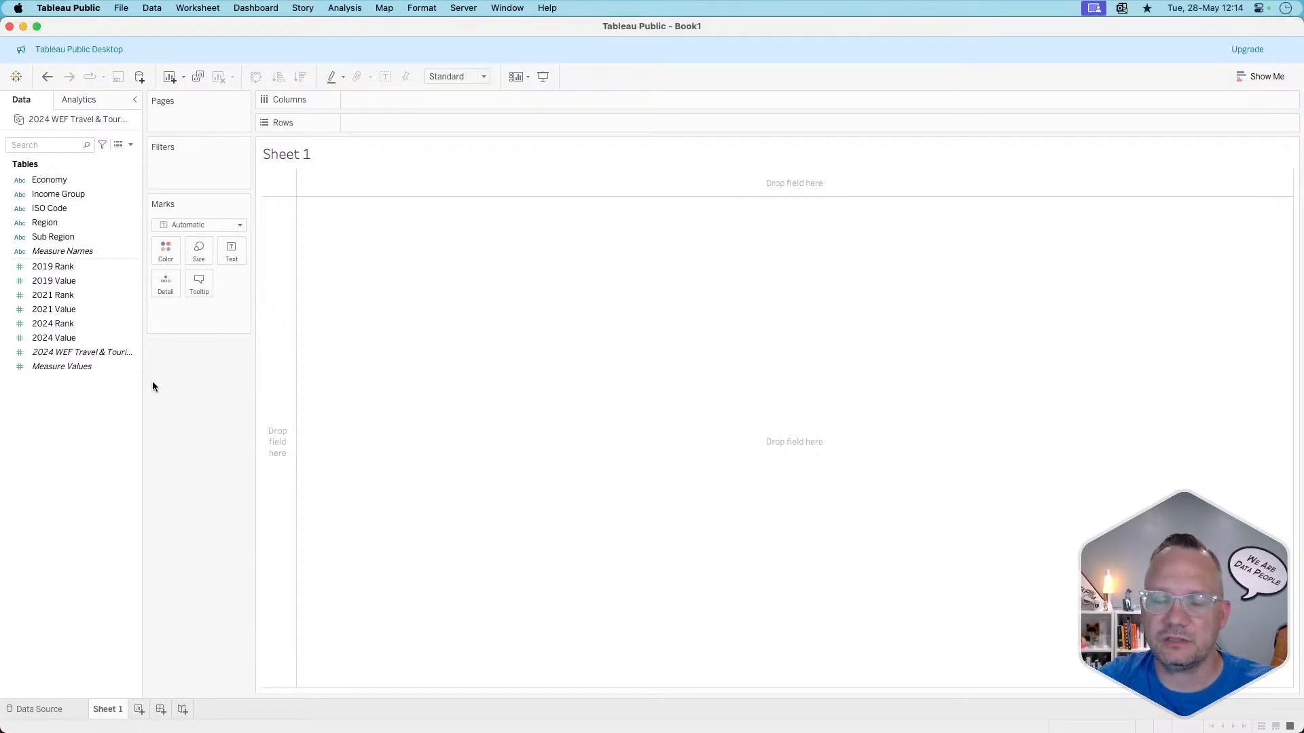
pyautogui.click(88, 222)
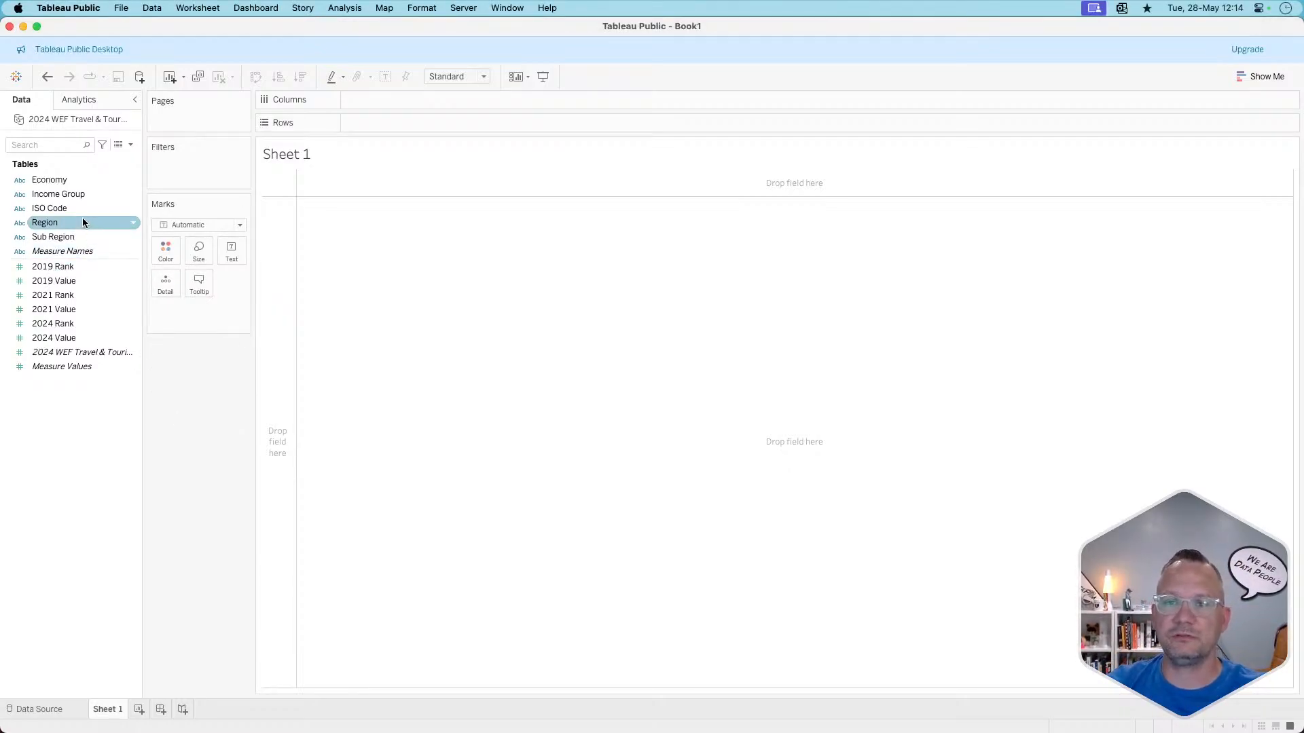
pyautogui.click(68, 180)
pyautogui.moveTo(409, 122); pyautogui.dragTo(409, 121)
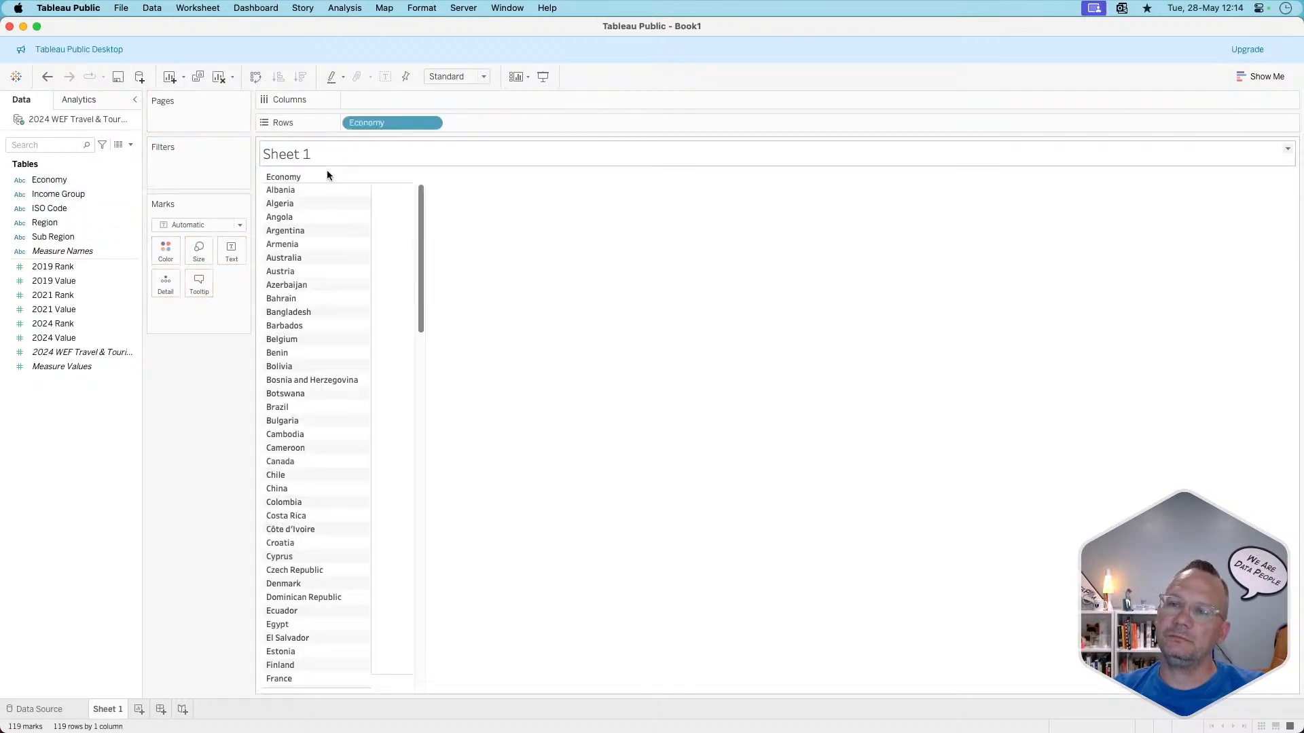
# - Filter Measure Names to include only 2019 Rank, 2021 Rank and 2024 Rank
pyautogui.click(70, 299)
pyautogui.moveTo(75, 251); pyautogui.dragTo(182, 190)
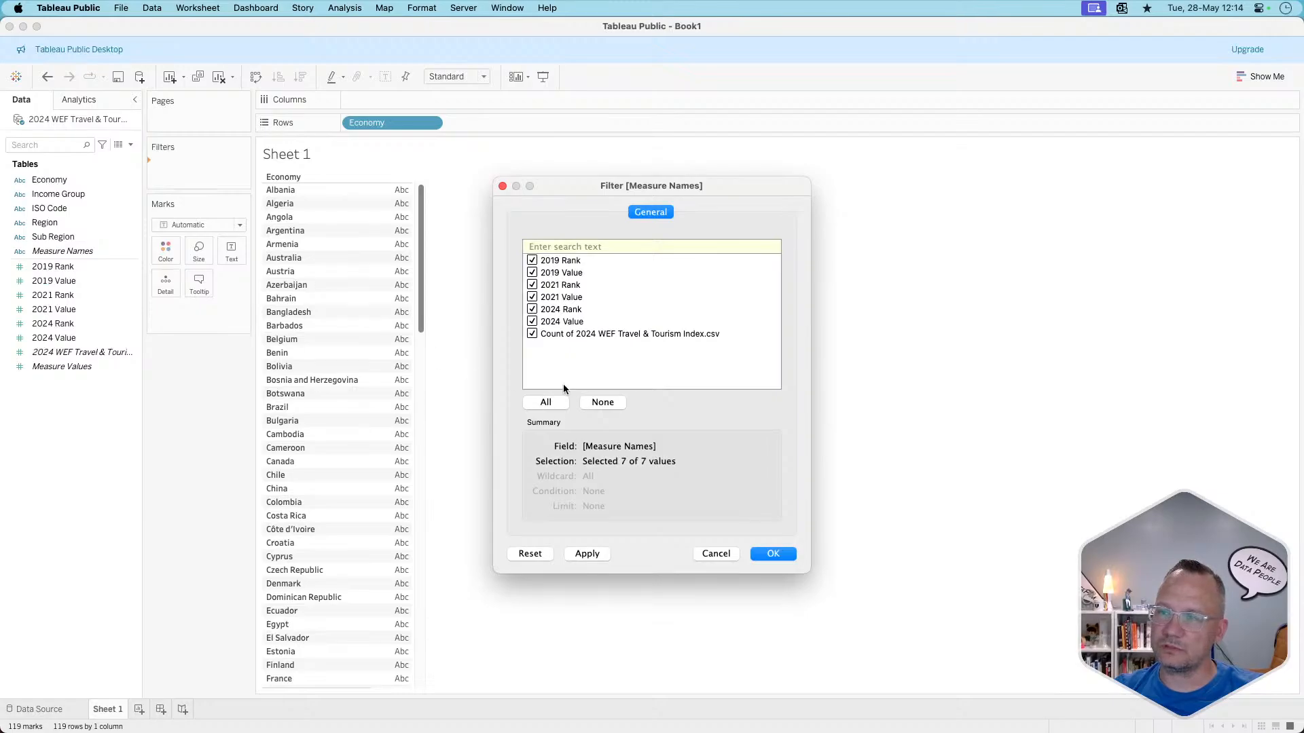
pyautogui.click(598, 405)
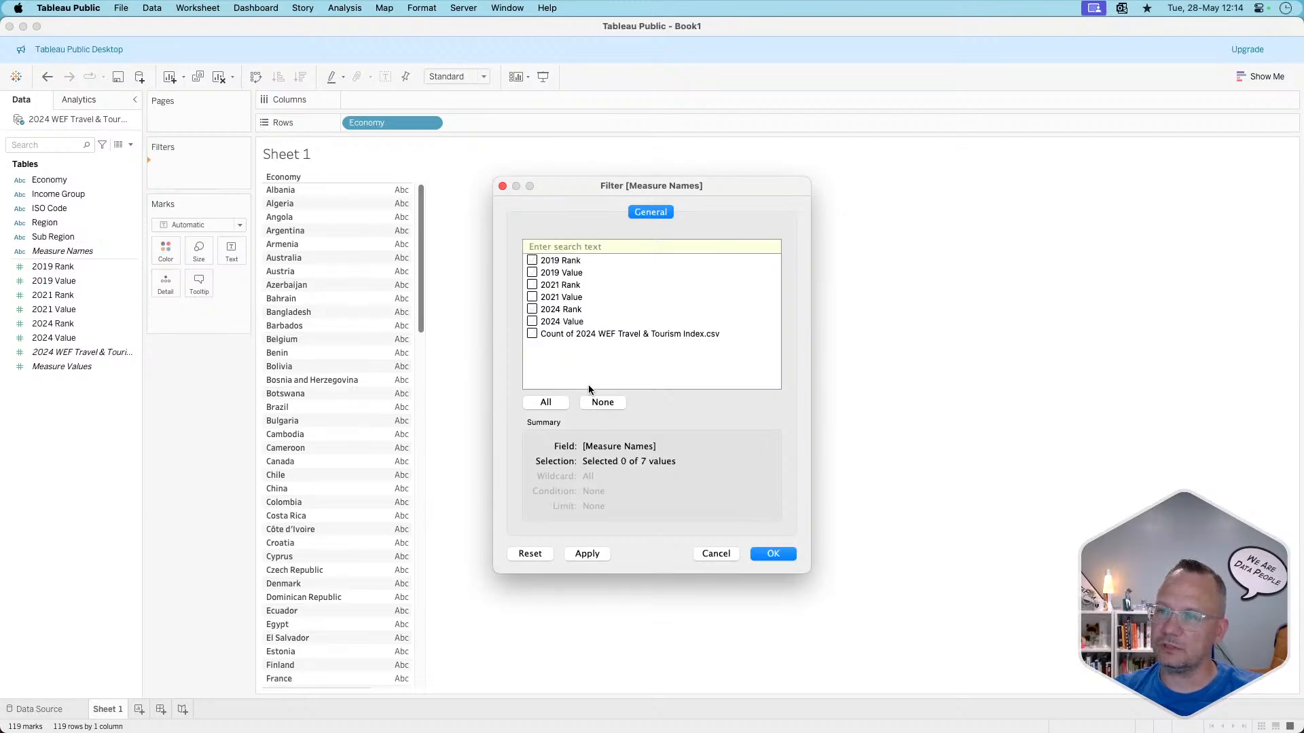
pyautogui.click(532, 262)
pyautogui.click(532, 285)
pyautogui.click(532, 310)
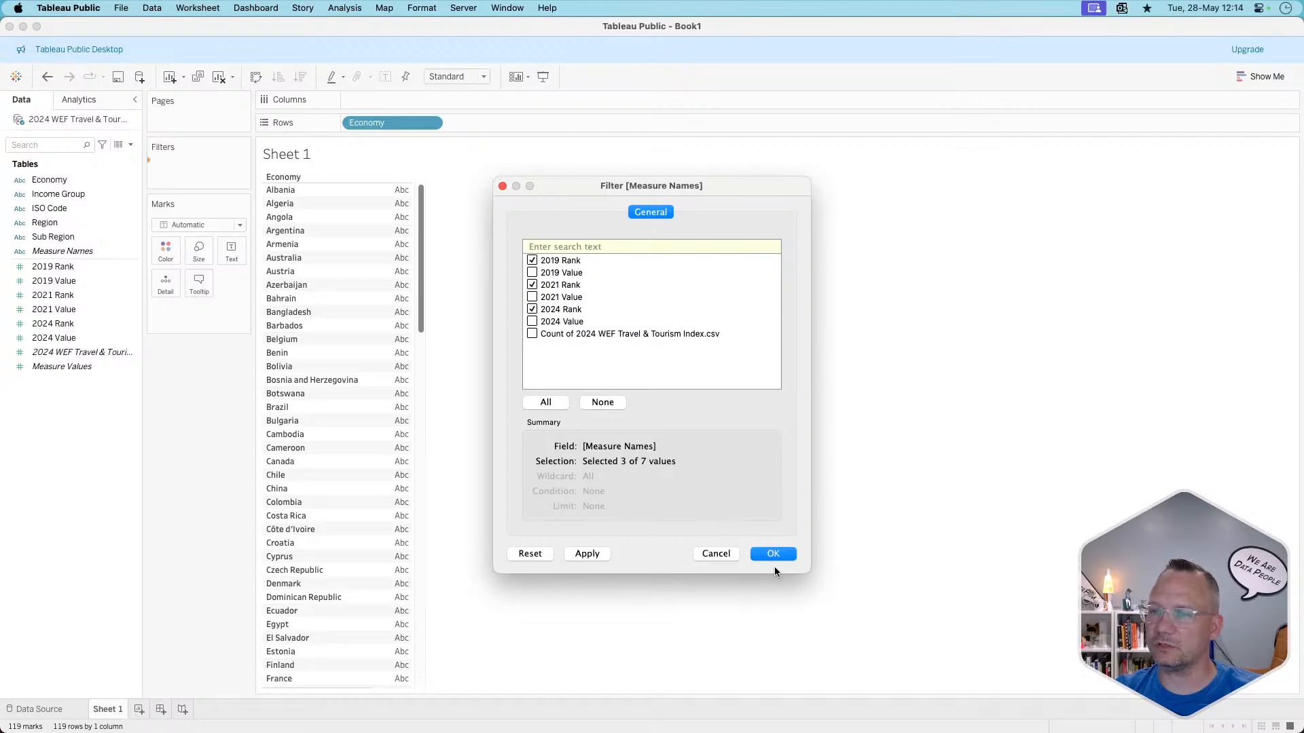
pyautogui.click(774, 555)
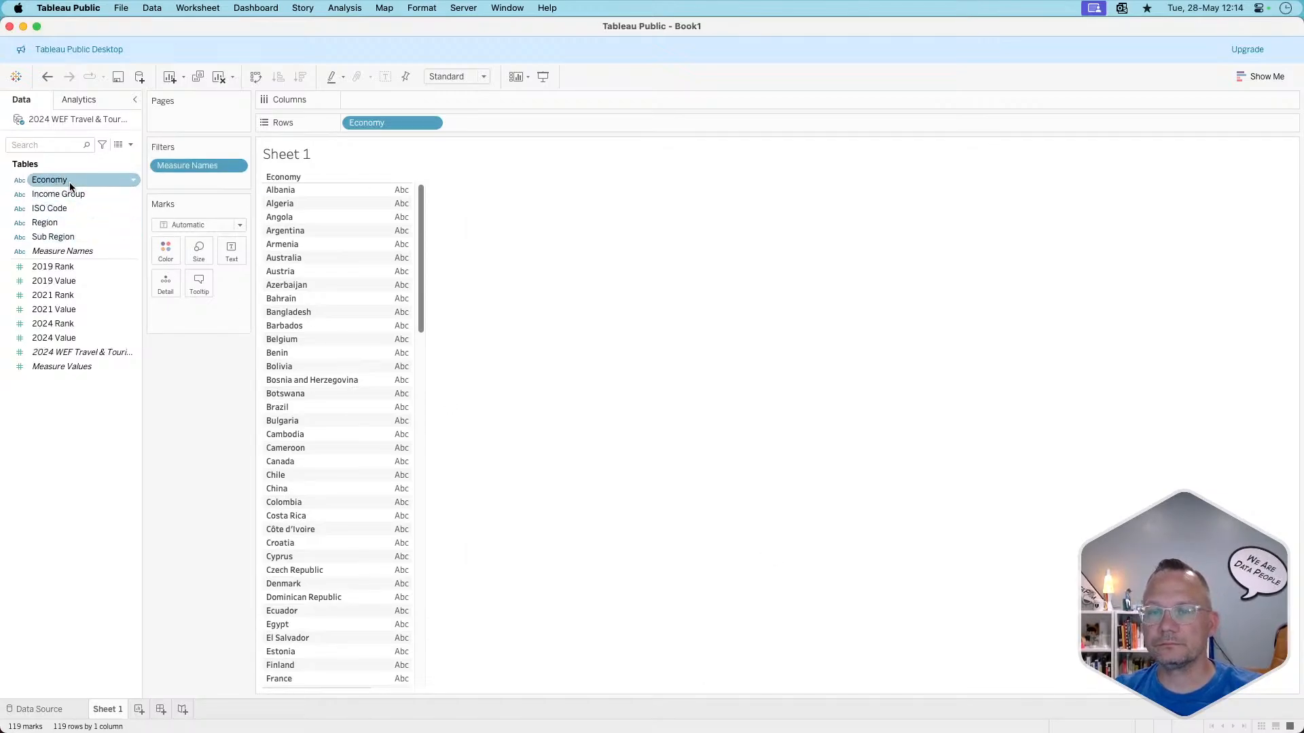
# - Add Measure Values to Rows after Economy and set the mark type to Line
pyautogui.moveTo(81, 250); pyautogui.dragTo(554, 118)
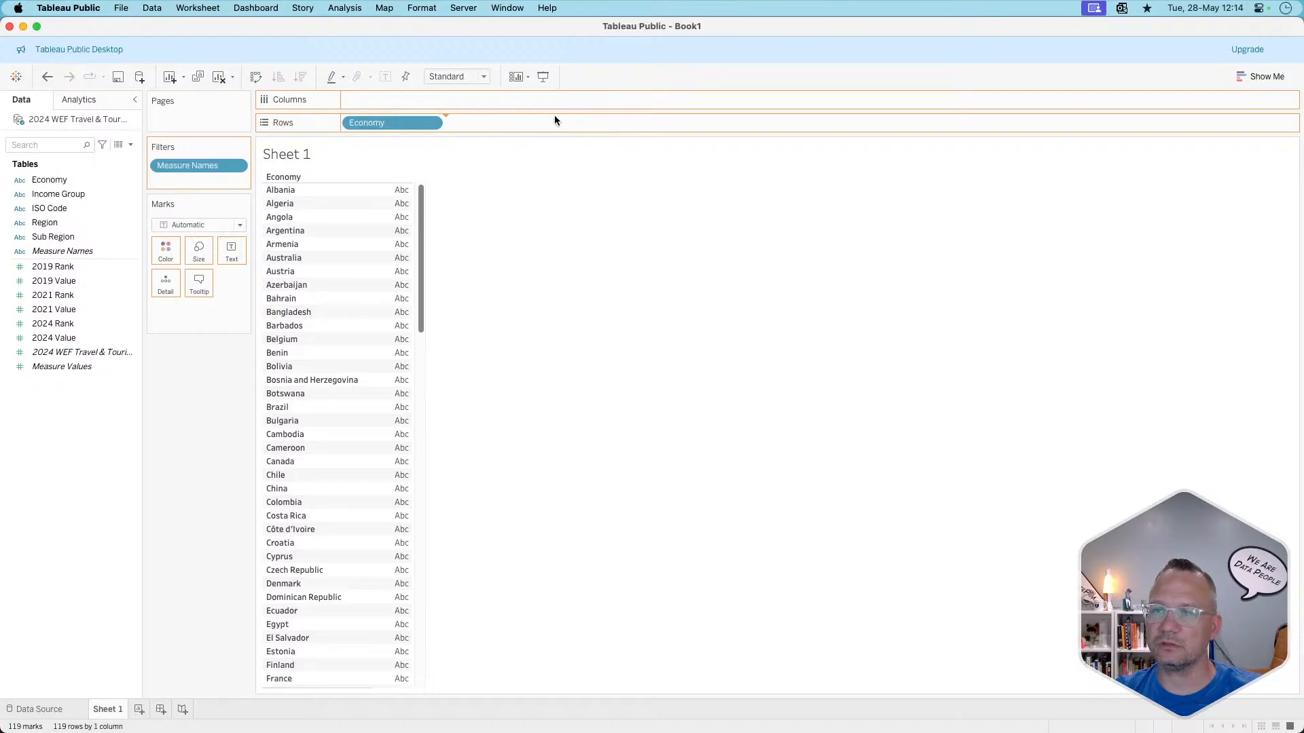
pyautogui.click(195, 226)
pyautogui.click(188, 271)
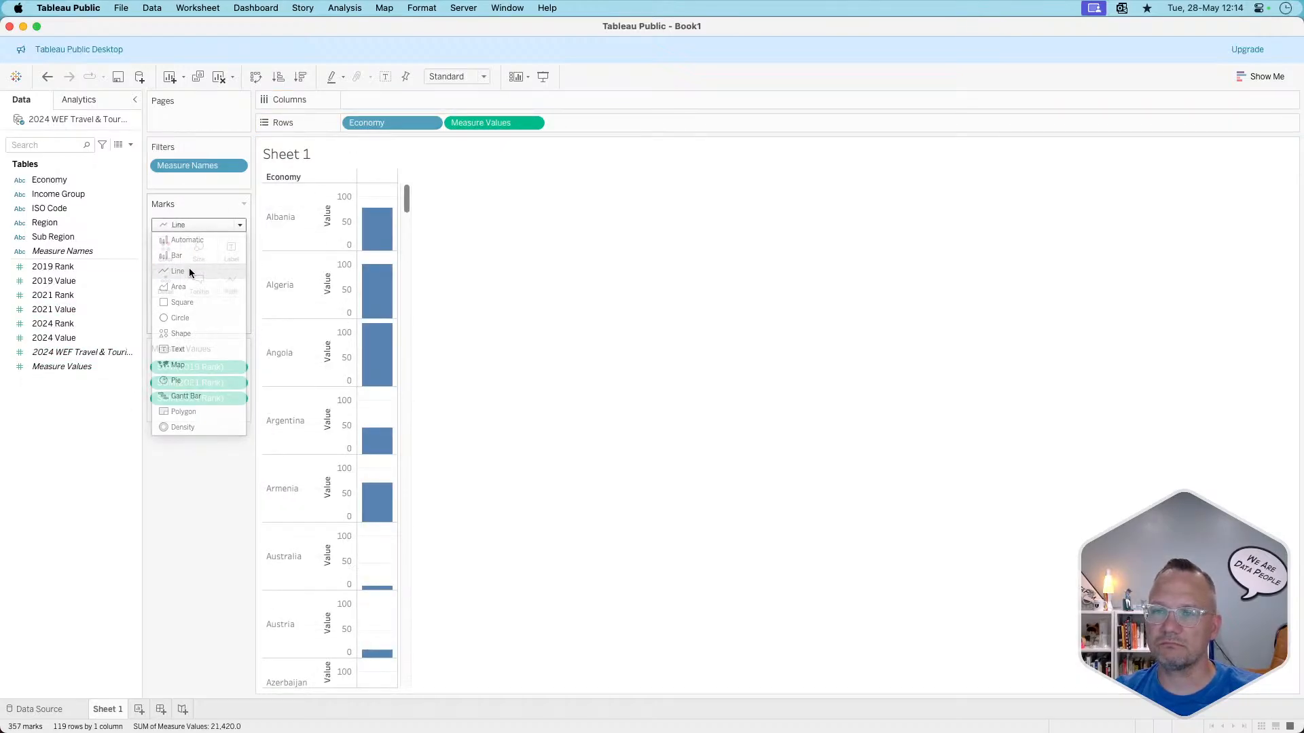
# - Move Economy from Rows to Detail and place Measure Names on Columns
pyautogui.moveTo(386, 123); pyautogui.dragTo(165, 289)
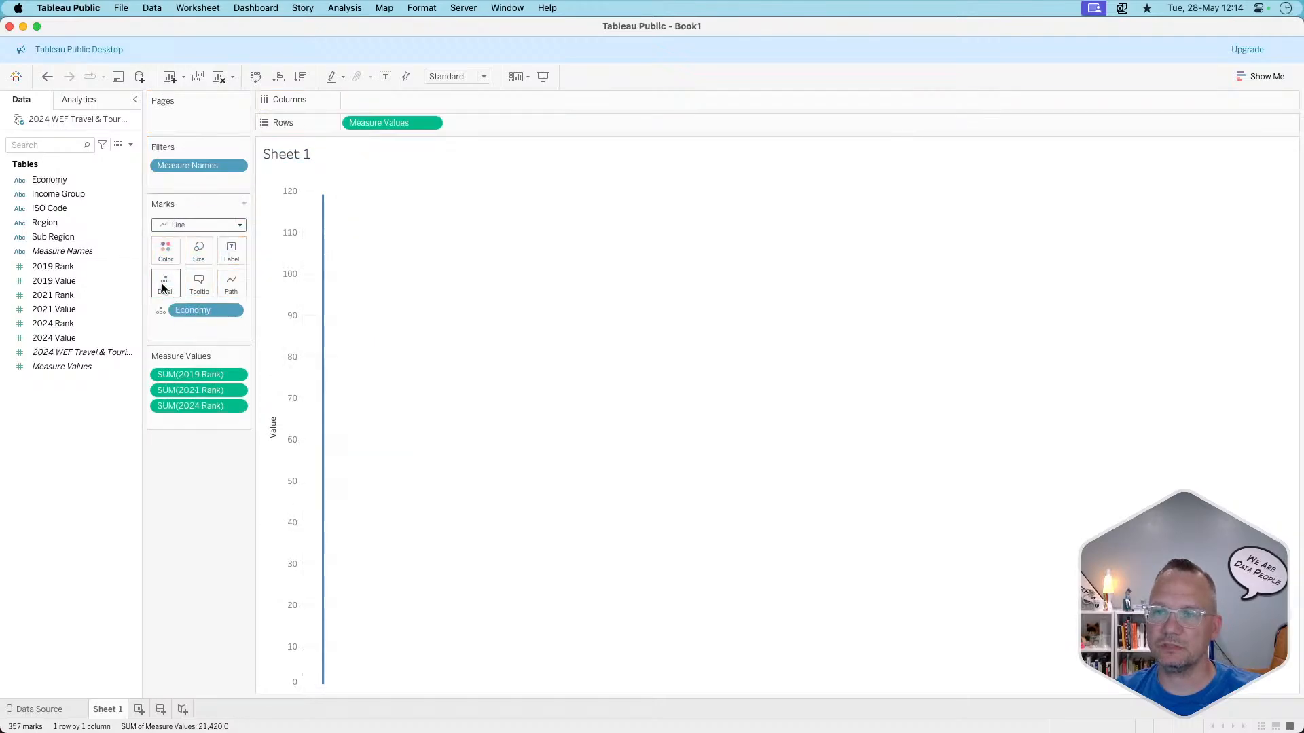
pyautogui.click(55, 253)
pyautogui.moveTo(55, 254); pyautogui.dragTo(386, 99)
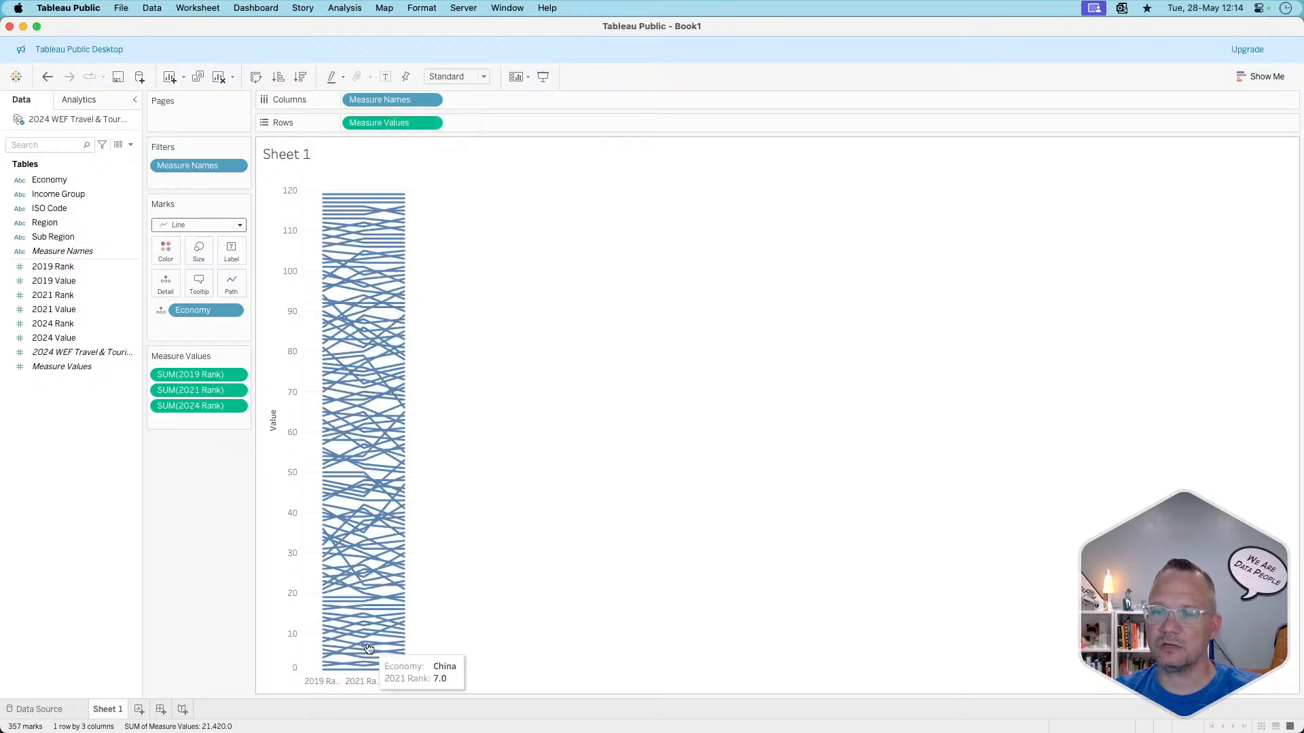
pyautogui.click(469, 79)
pyautogui.click(461, 121)
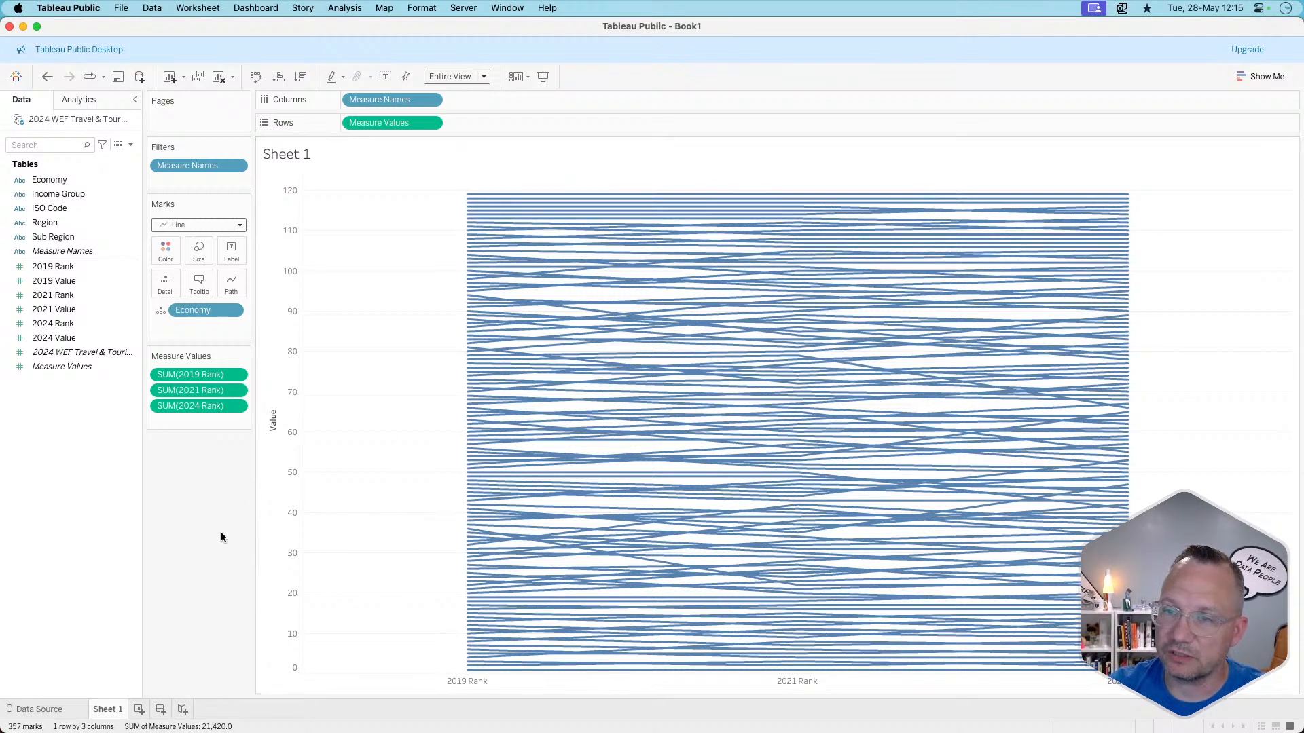
pyautogui.press('super+z')
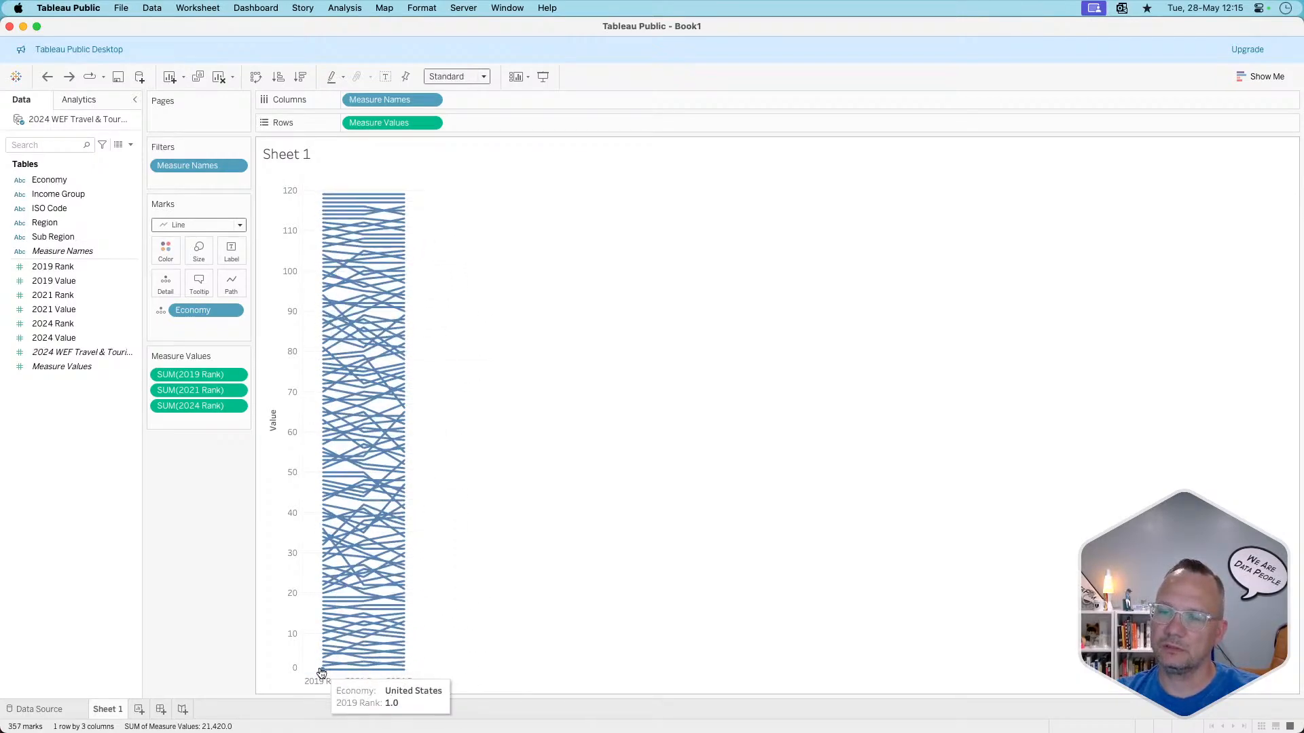
# - Reverse the scale of the chart's vertical Value axis
pyautogui.rightClick(281, 657)
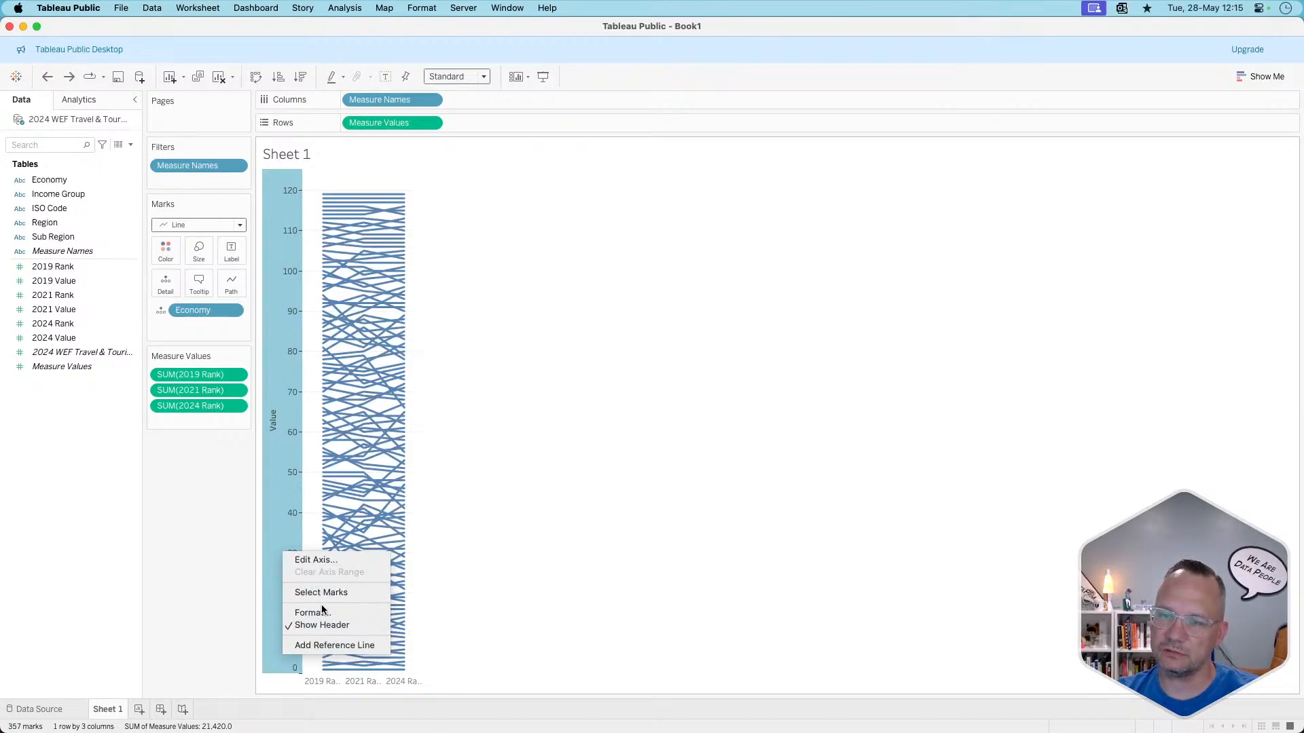
pyautogui.click(322, 560)
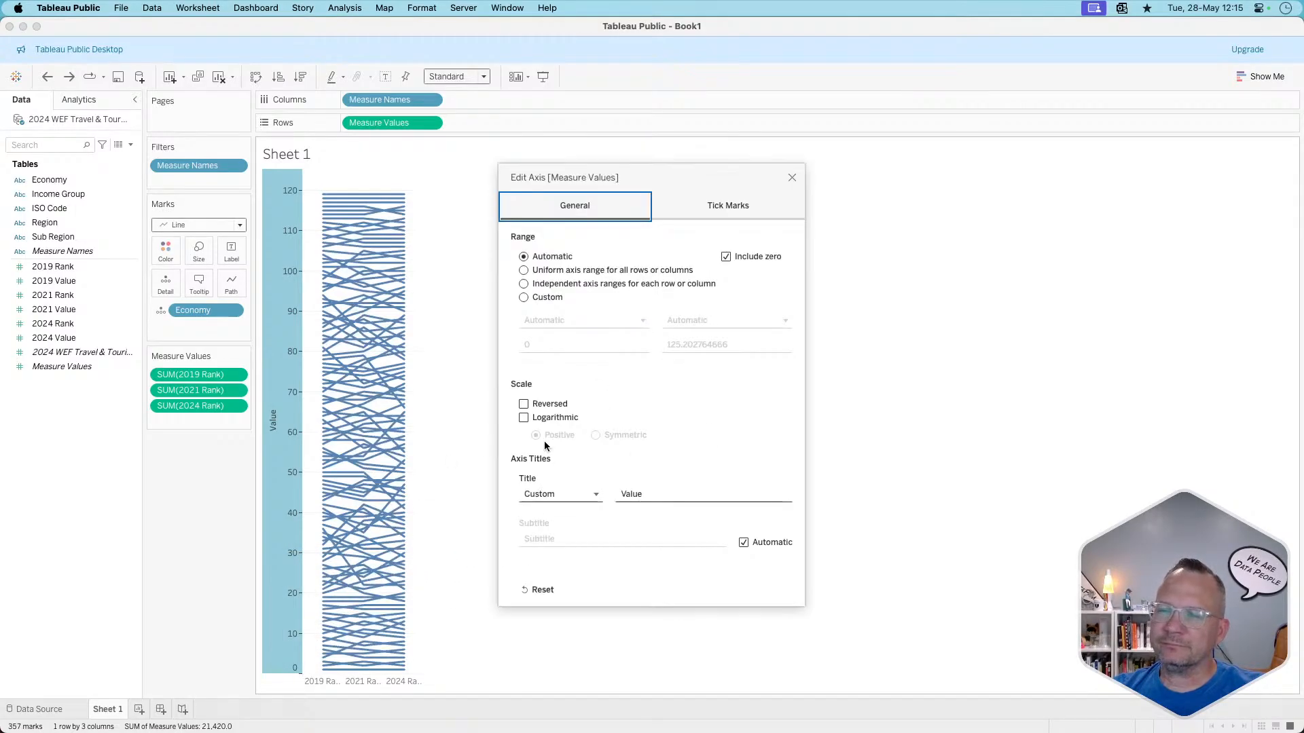
pyautogui.click(549, 405)
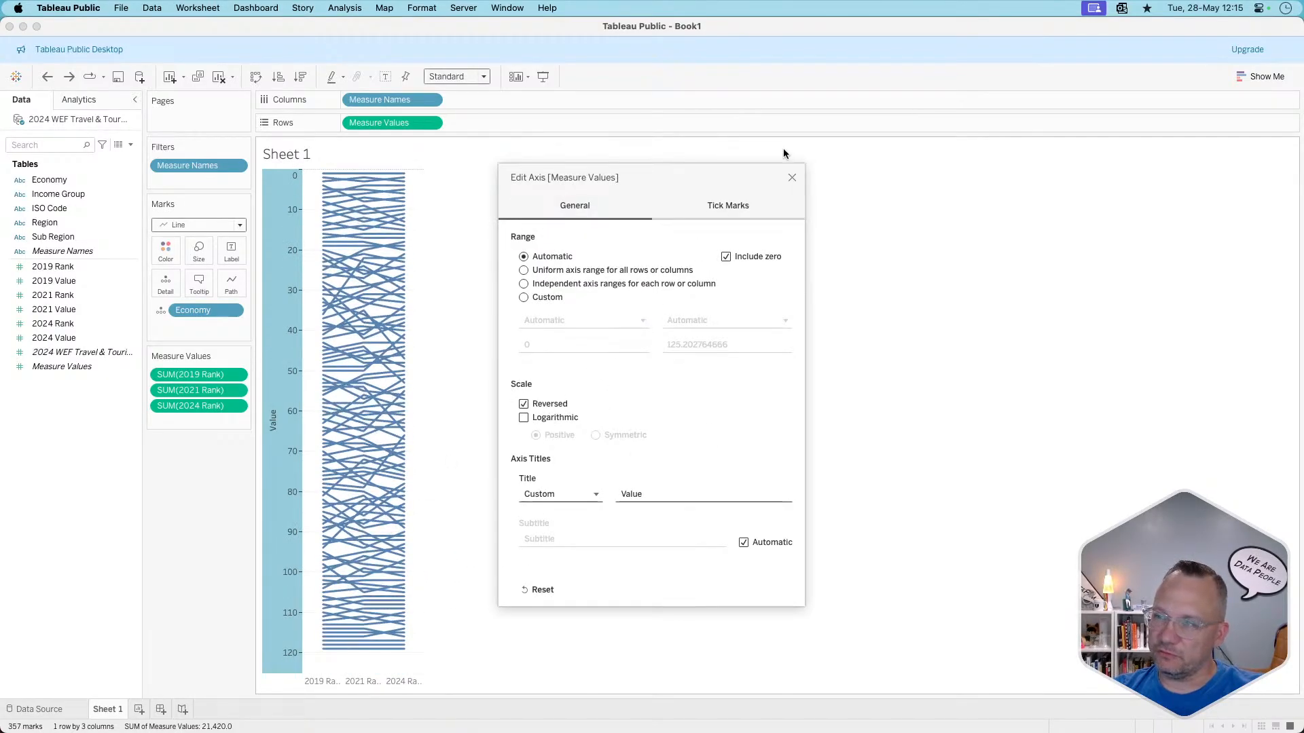
pyautogui.click(791, 177)
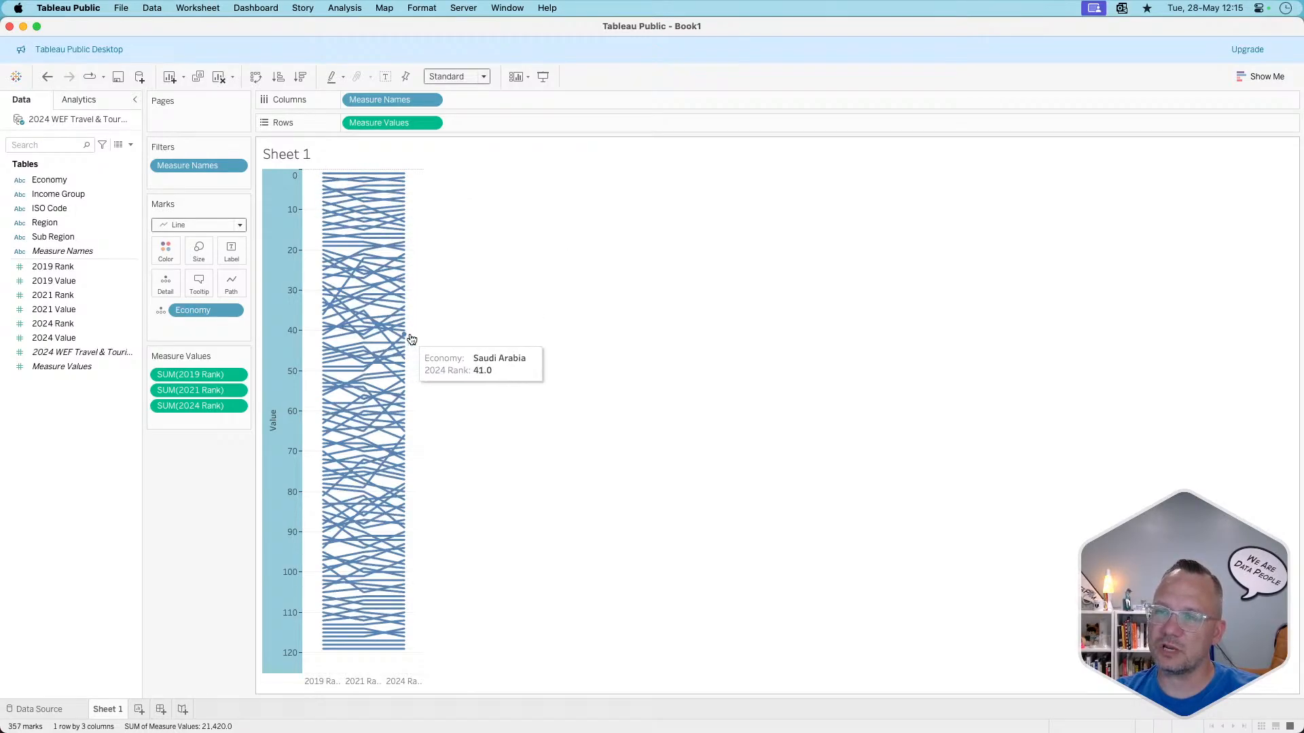
pyautogui.click(208, 535)
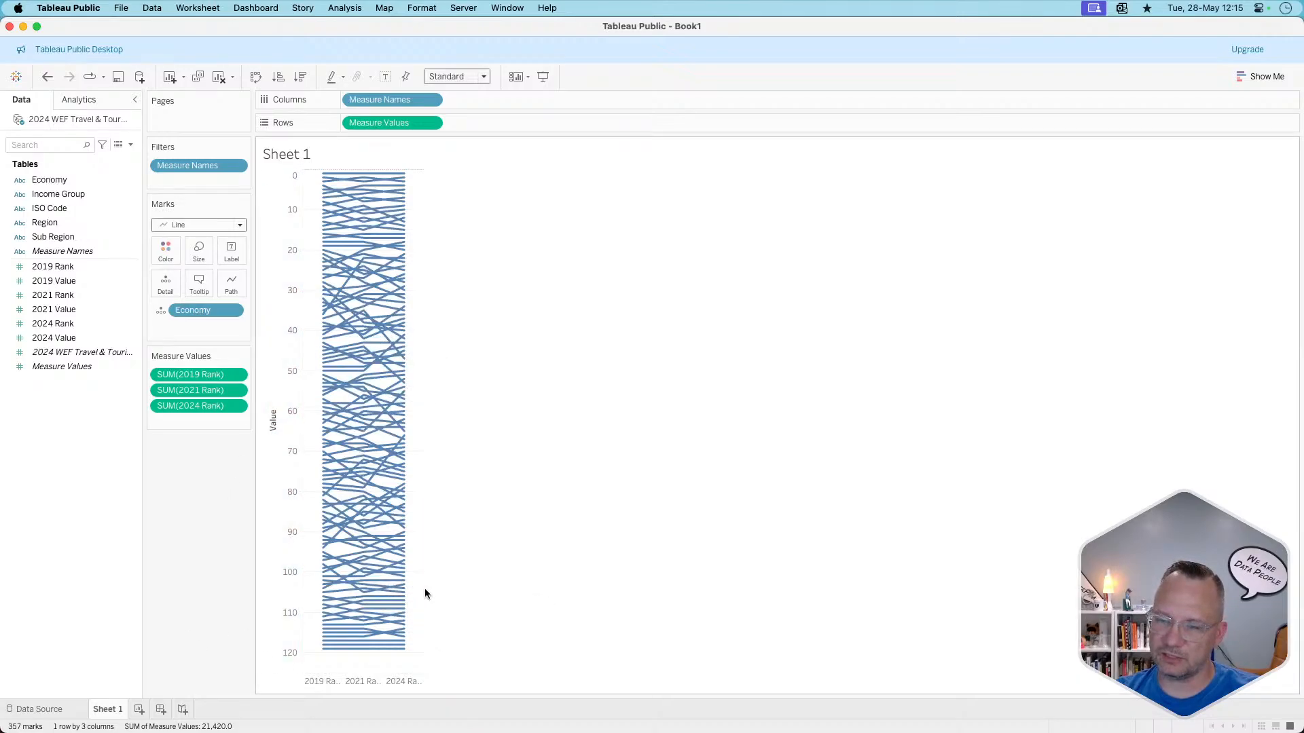
pyautogui.moveTo(425, 594); pyautogui.dragTo(488, 593)
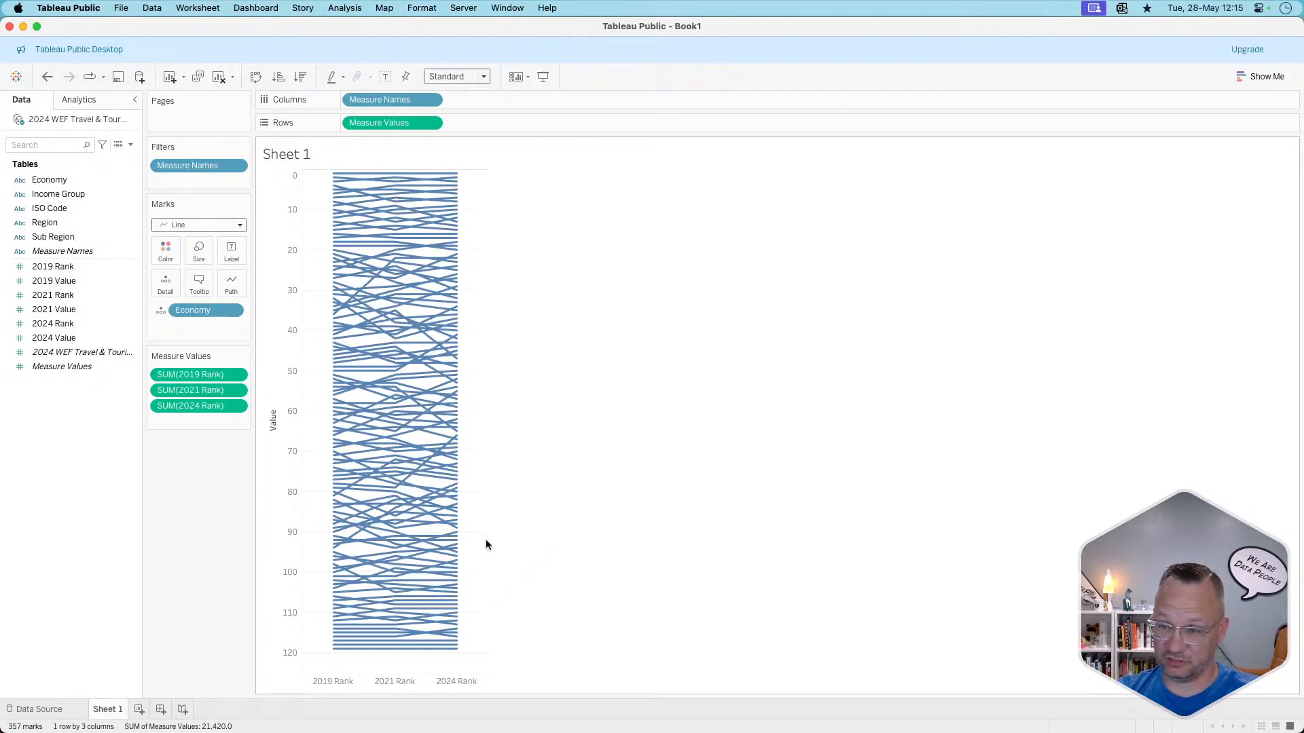
pyautogui.moveTo(487, 540); pyautogui.dragTo(582, 541)
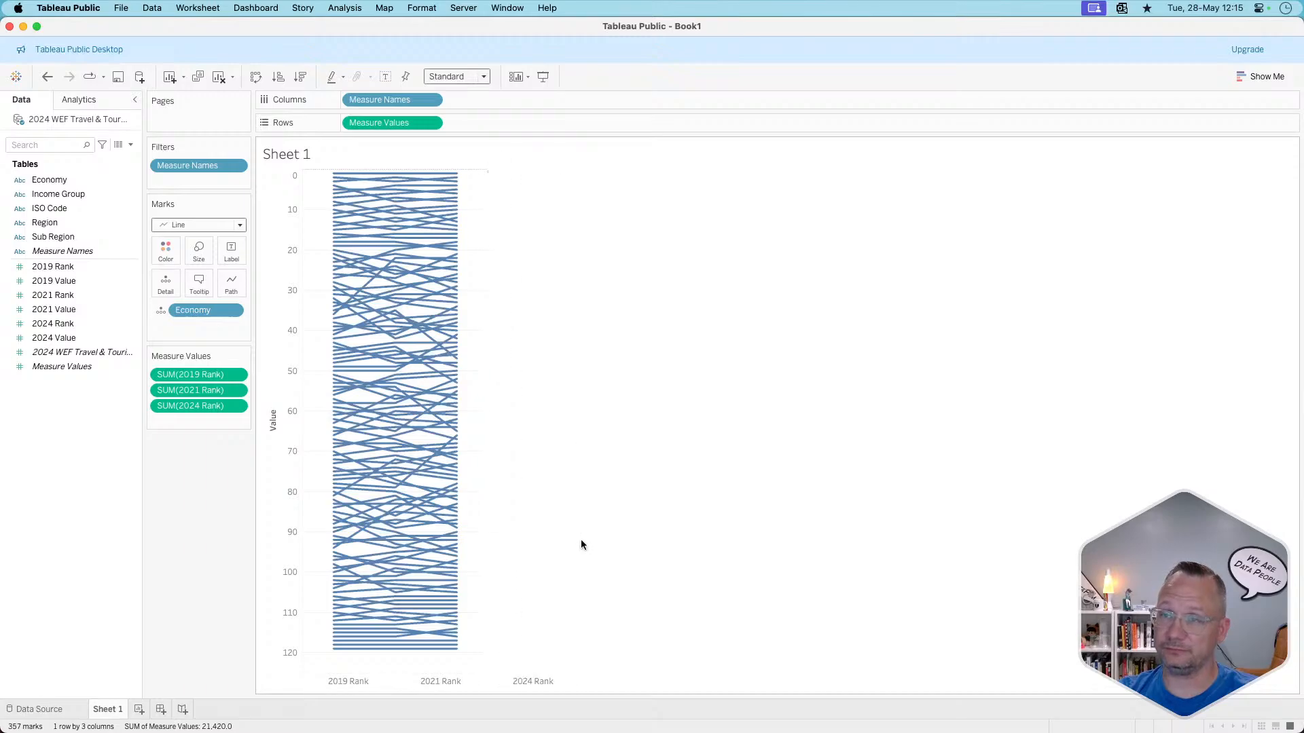
pyautogui.press('super+z')
pyautogui.press('super+z')
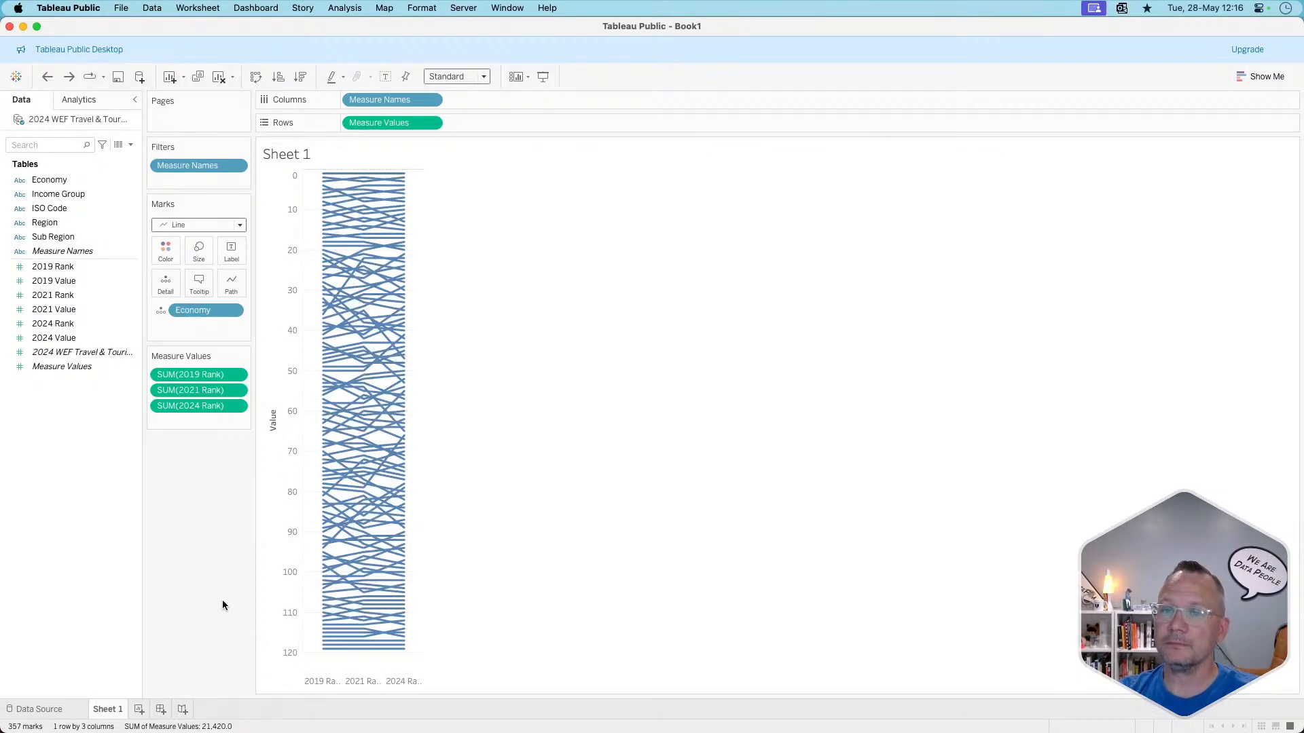
# - Create a new calculated field and name it Change
pyautogui.rightClick(67, 443)
pyautogui.click(79, 451)
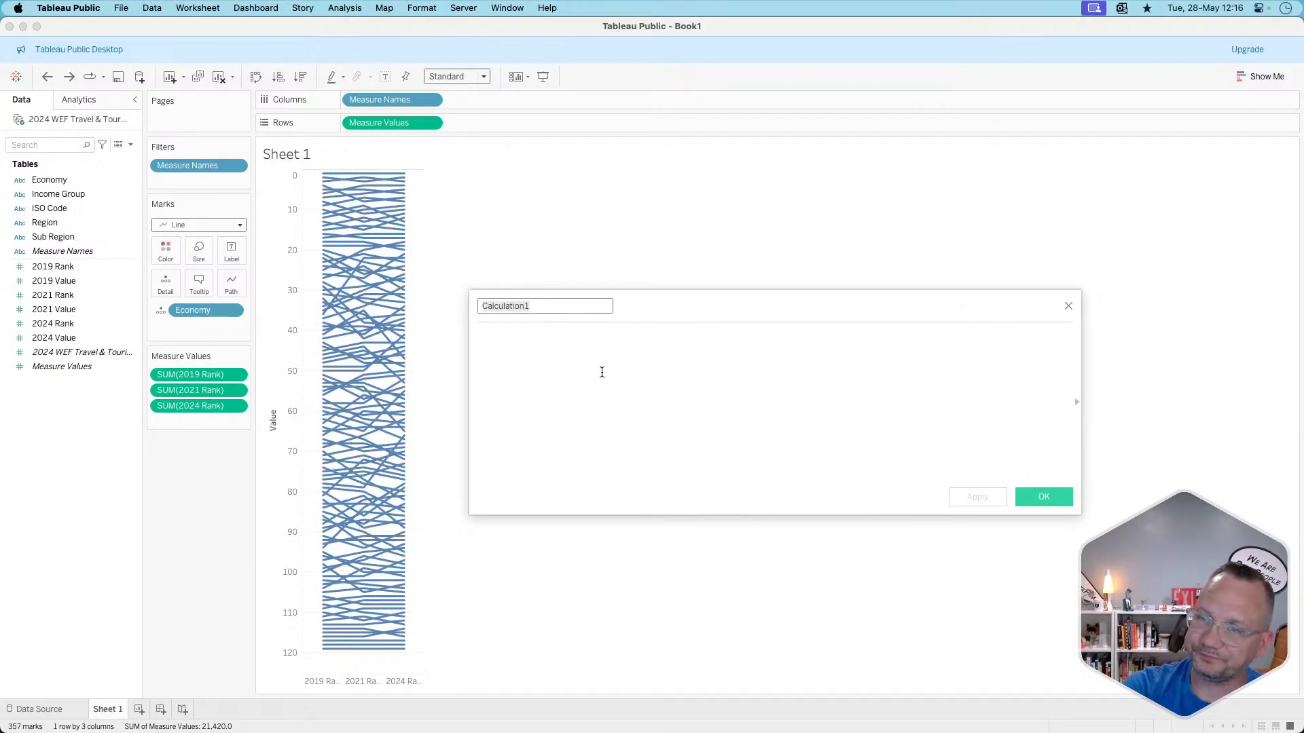
pyautogui.write('Ra')
pyautogui.press('BackSpace')
pyautogui.press('BackSpace')
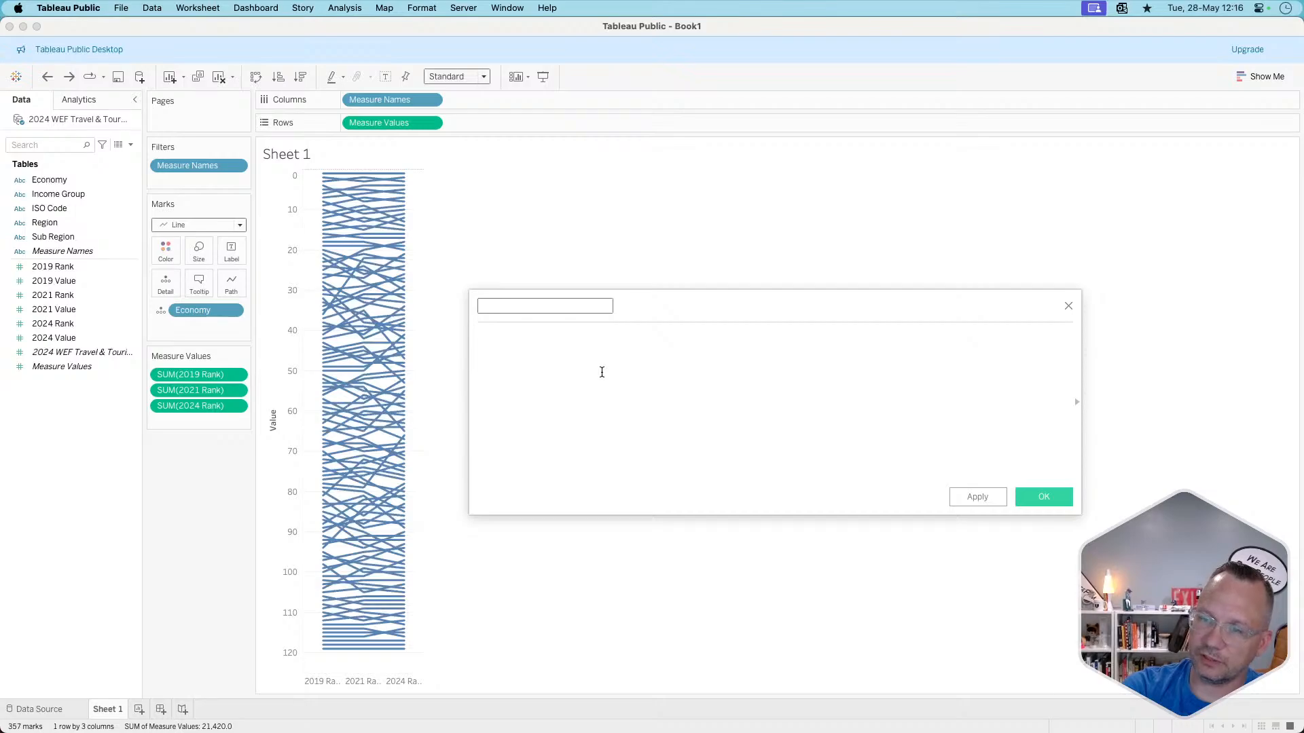
pyautogui.write('Change')
pyautogui.click(602, 372)
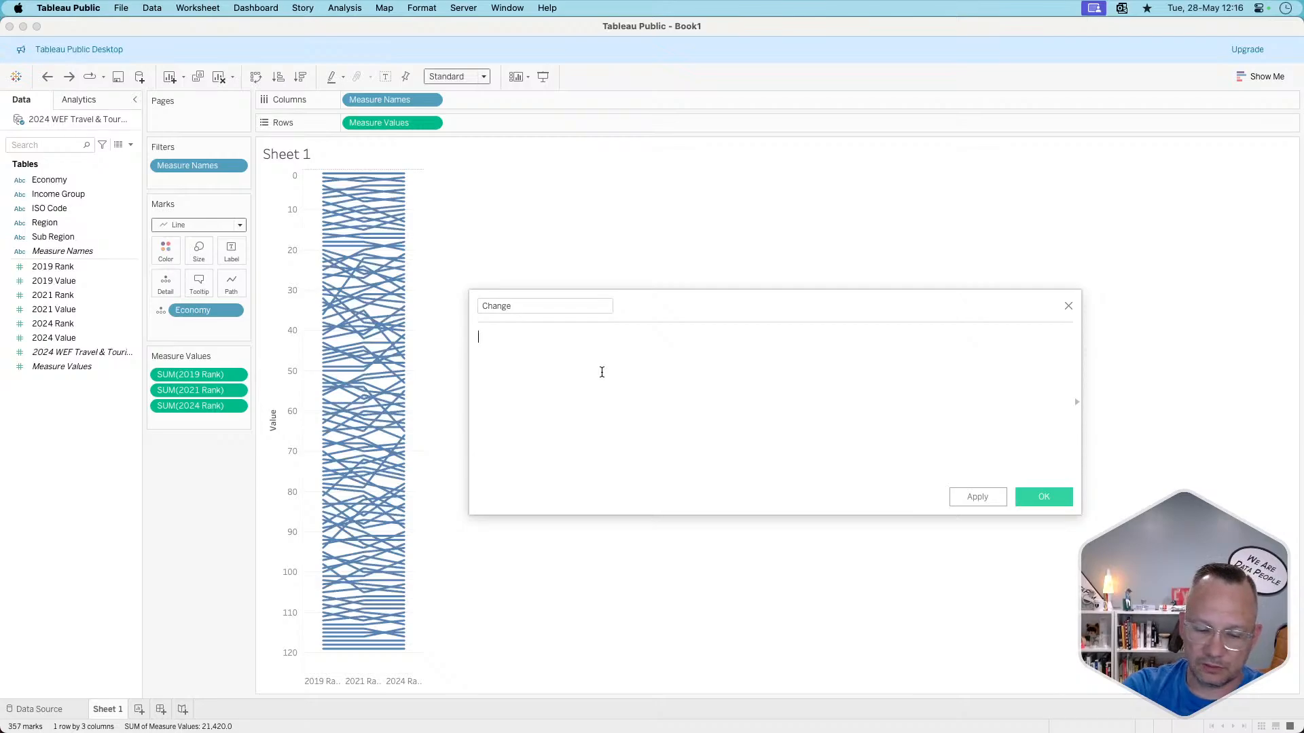
# - Enter the Change formula sign([2019 Rank])-SIGN([2024 Rank])
pyautogui.write('sign')
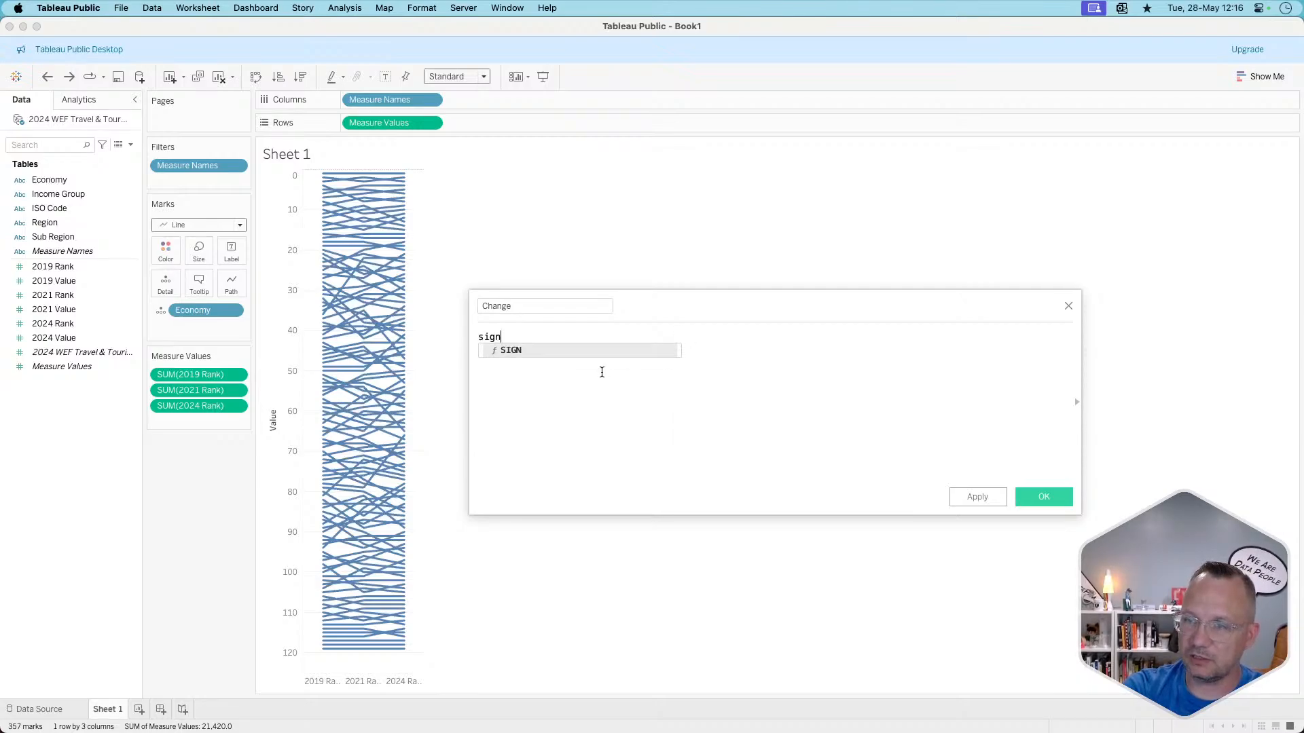
pyautogui.write('(si')
pyautogui.press('BackSpace')
pyautogui.press('BackSpace')
pyautogui.write('202')
pyautogui.press('BackSpace')
pyautogui.write('24')
pyautogui.press('BackSpace')
pyautogui.press('BackSpace')
pyautogui.press('BackSpace')
pyautogui.press('BackSpace')
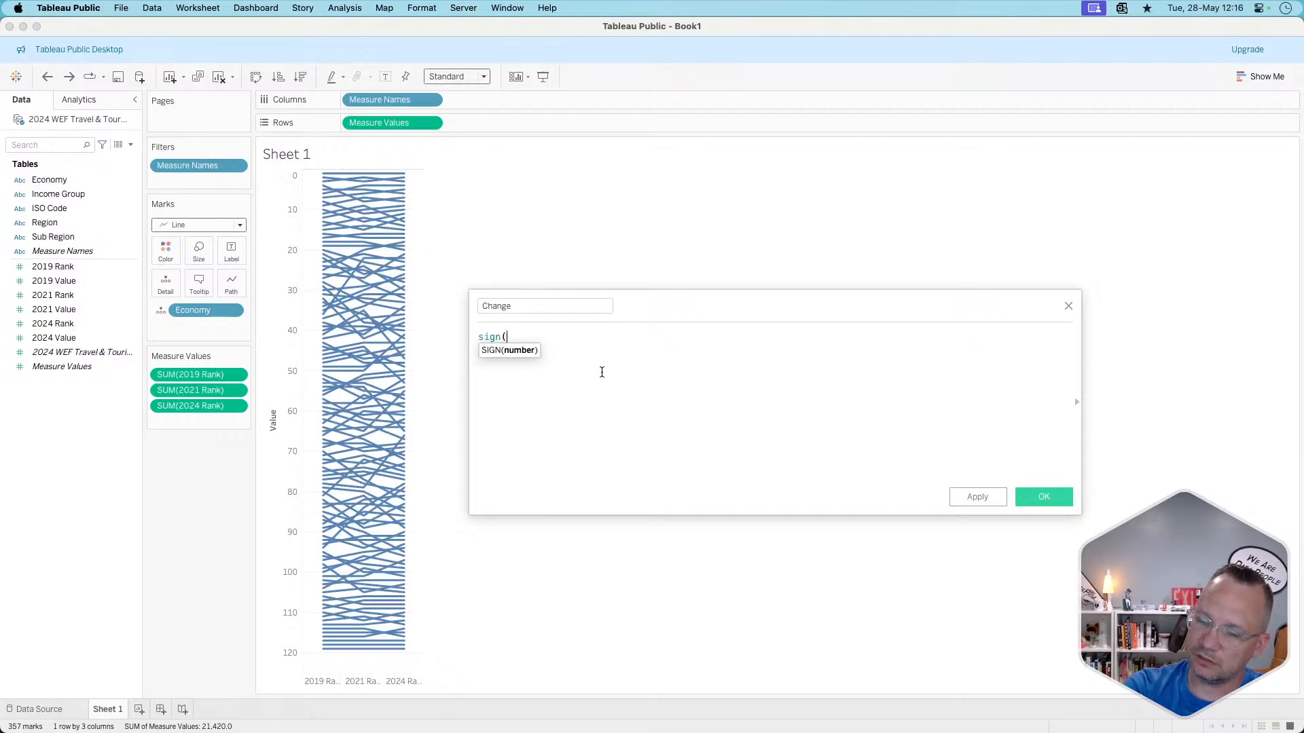
pyautogui.write('[20')
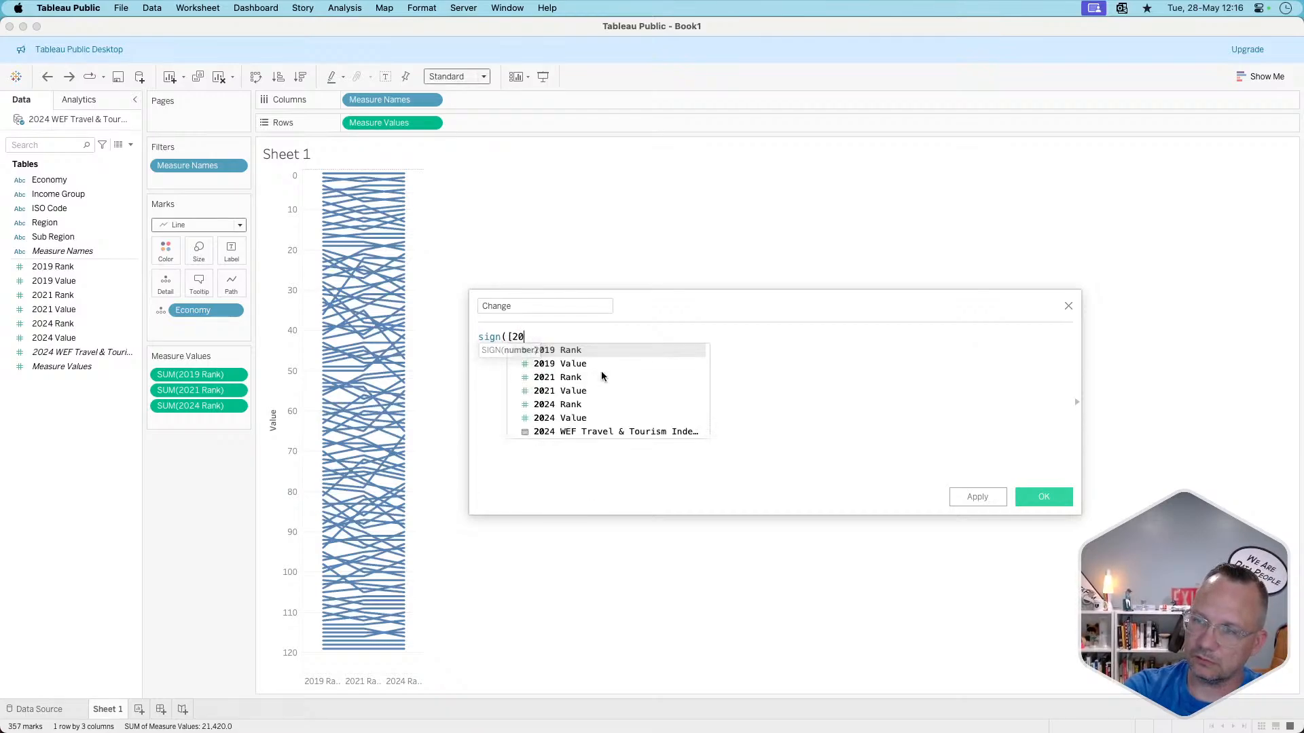
pyautogui.press('Return')
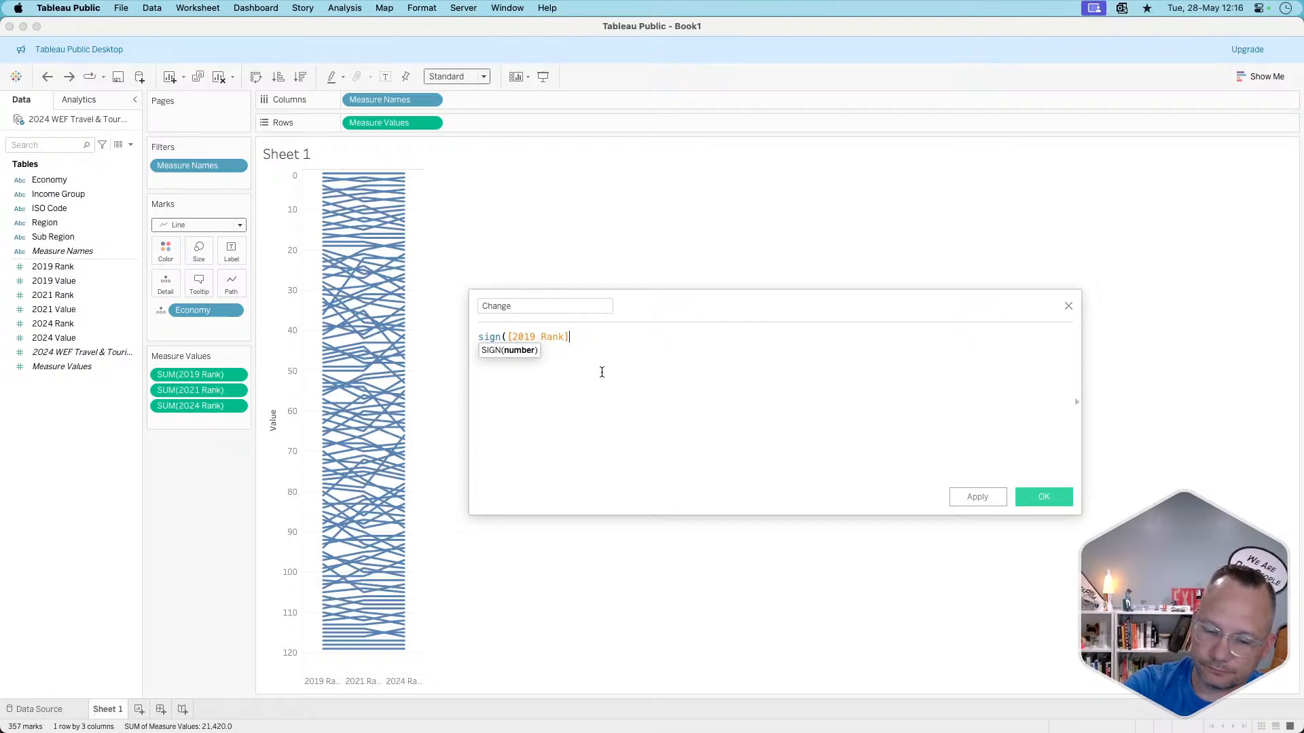
pyautogui.write(')-sign')
pyautogui.press('Return')
pyautogui.write('2024')
pyautogui.press('BackSpace')
pyautogui.press('BackSpace')
pyautogui.press('BackSpace')
pyautogui.press('BackSpace')
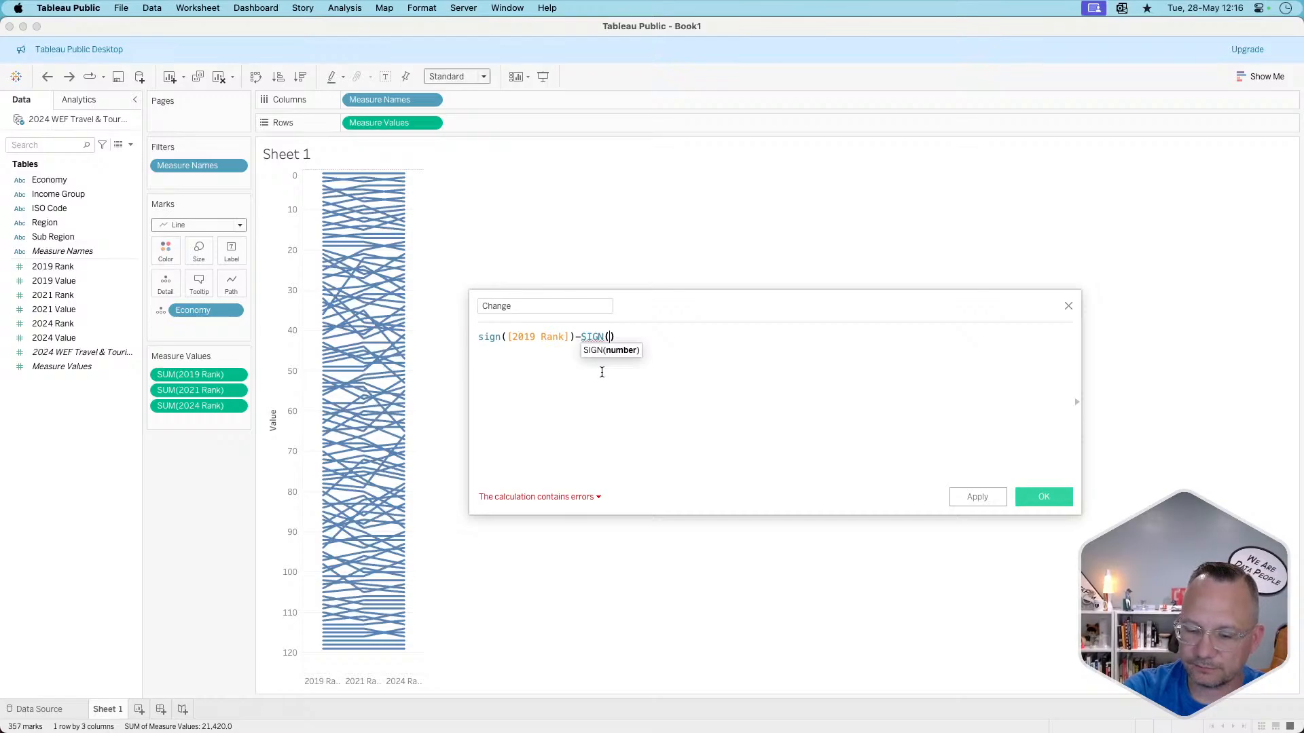
pyautogui.write('[2')
pyautogui.press('Down')
pyautogui.press('Down')
pyautogui.press('Down')
pyautogui.press('Down')
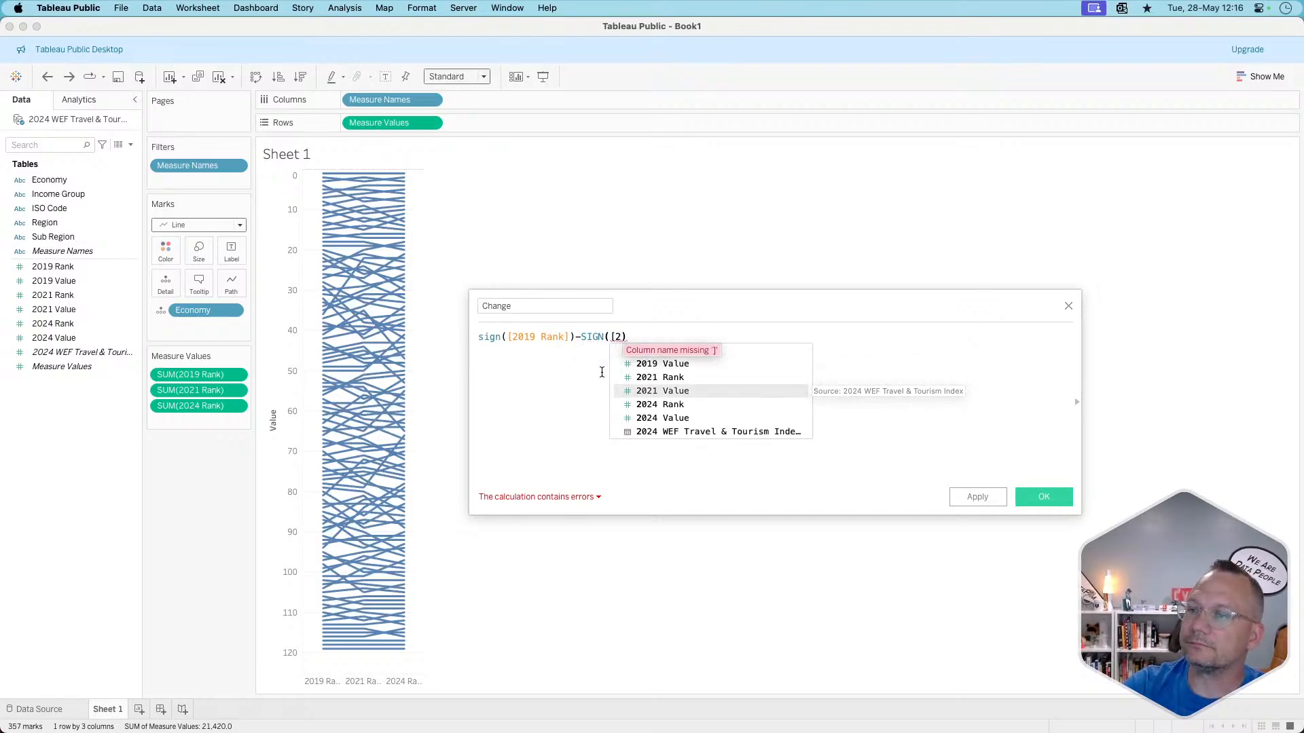
pyautogui.press('Return')
pyautogui.moveTo(582, 337); pyautogui.dragTo(478, 337)
pyautogui.click(652, 364)
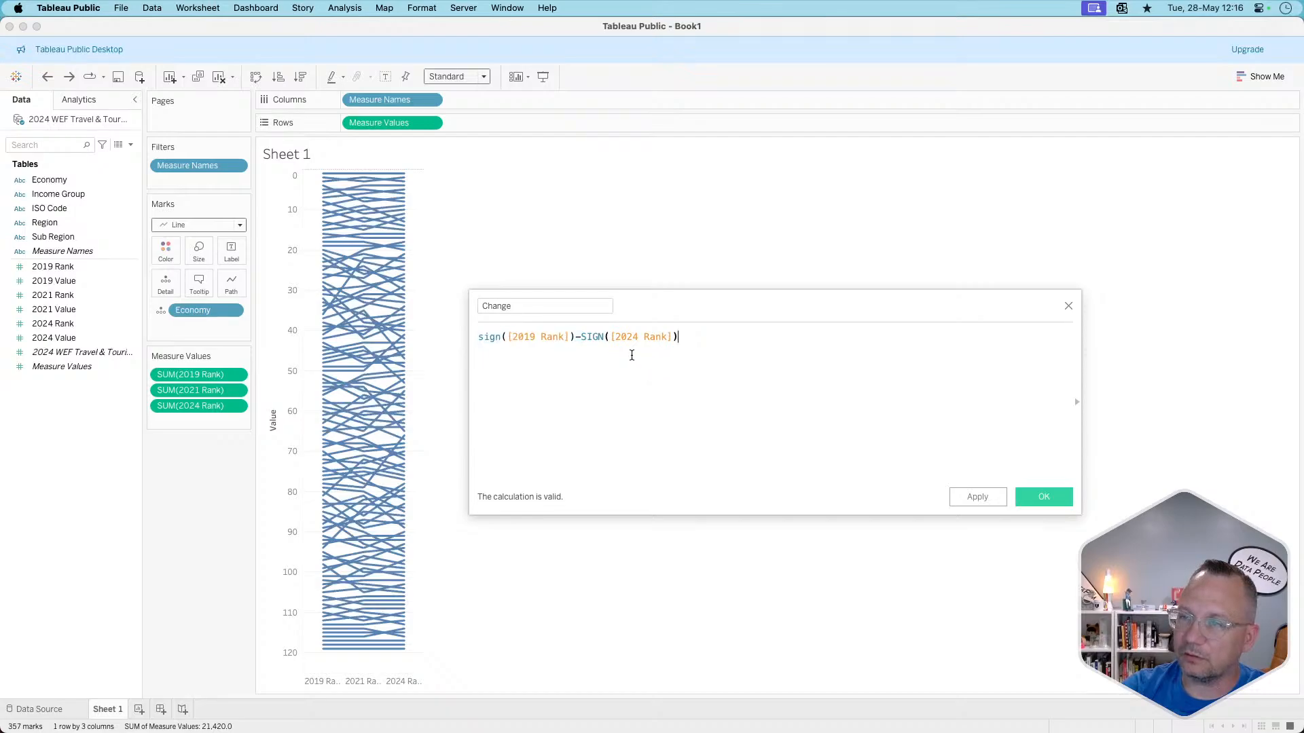
# - Remove the second SIGN function so the Change formula reads sign([2019 Rank]-[2024 Rank])
pyautogui.moveTo(611, 338); pyautogui.dragTo(578, 337)
pyautogui.press('Right')
pyautogui.press('Left')
pyautogui.press('Left')
pyautogui.press('Left')
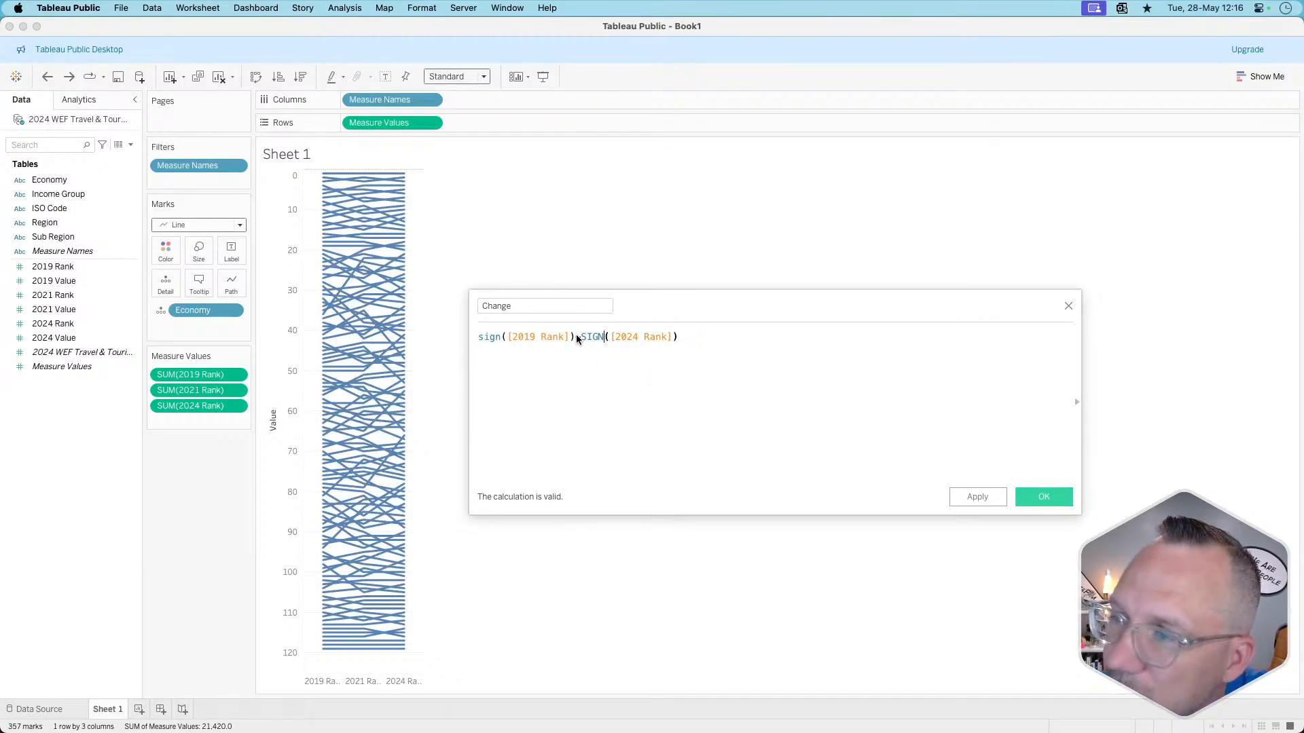
pyautogui.press('Right')
pyautogui.press('BackSpace')
pyautogui.press('BackSpace')
pyautogui.press('BackSpace')
pyautogui.press('BackSpace')
pyautogui.press('BackSpace')
pyautogui.press('BackSpace')
pyautogui.press('BackSpace')
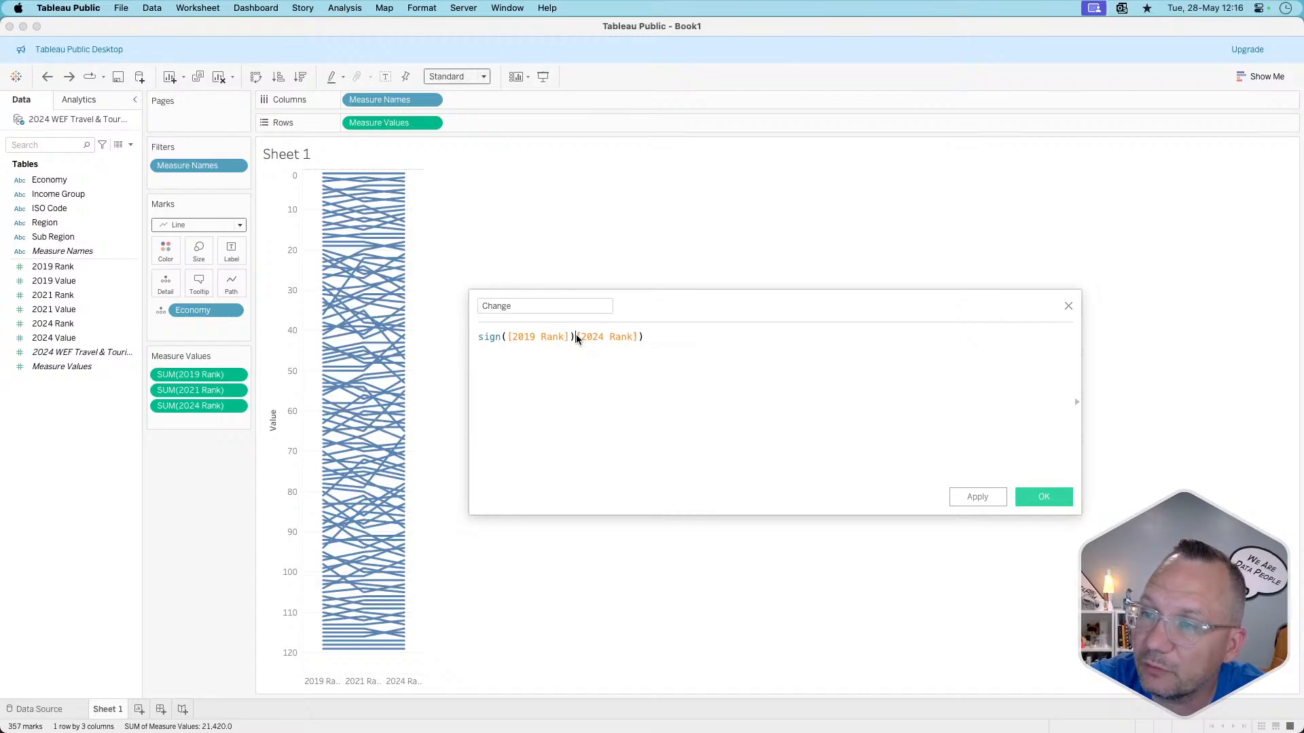
pyautogui.write('-')
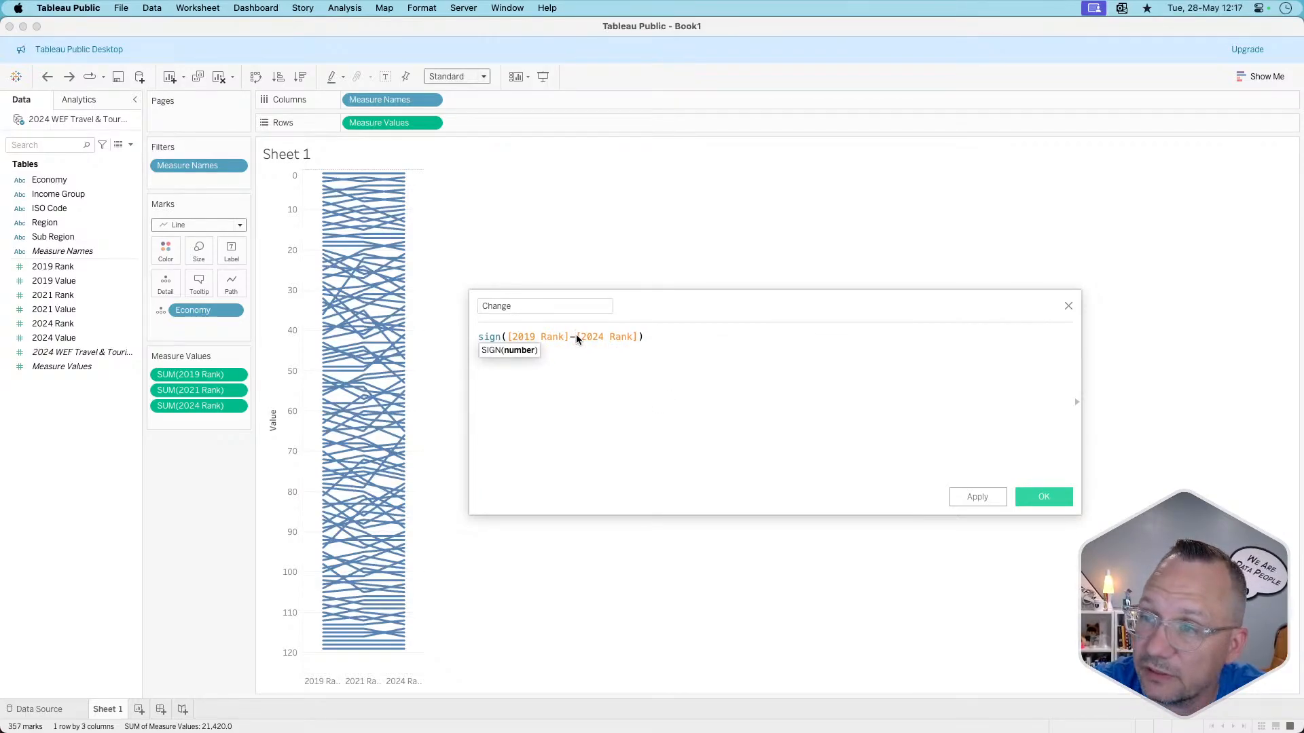
# - Swap the two rank fields so the Change formula reads sign([2024 Rank]-[2019 Rank])
pyautogui.click(535, 336)
pyautogui.press('BackSpace')
pyautogui.press('BackSpace')
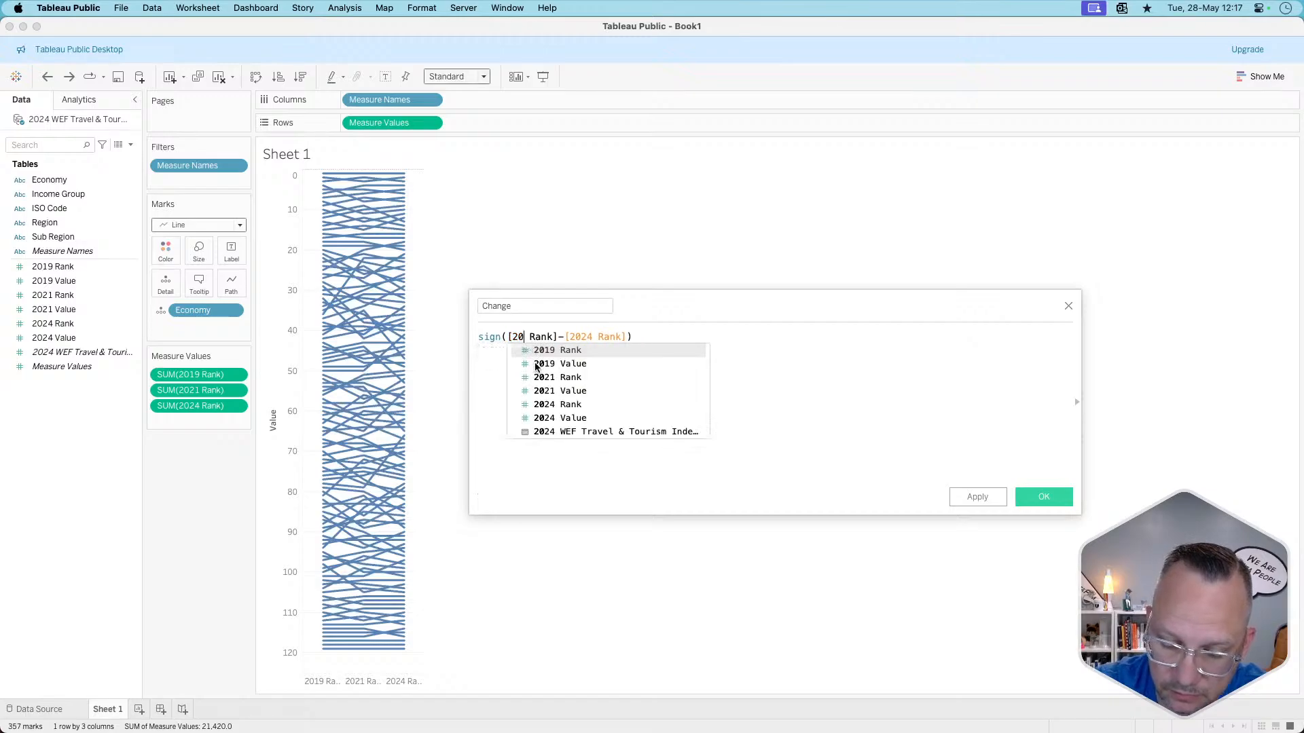
pyautogui.write('24')
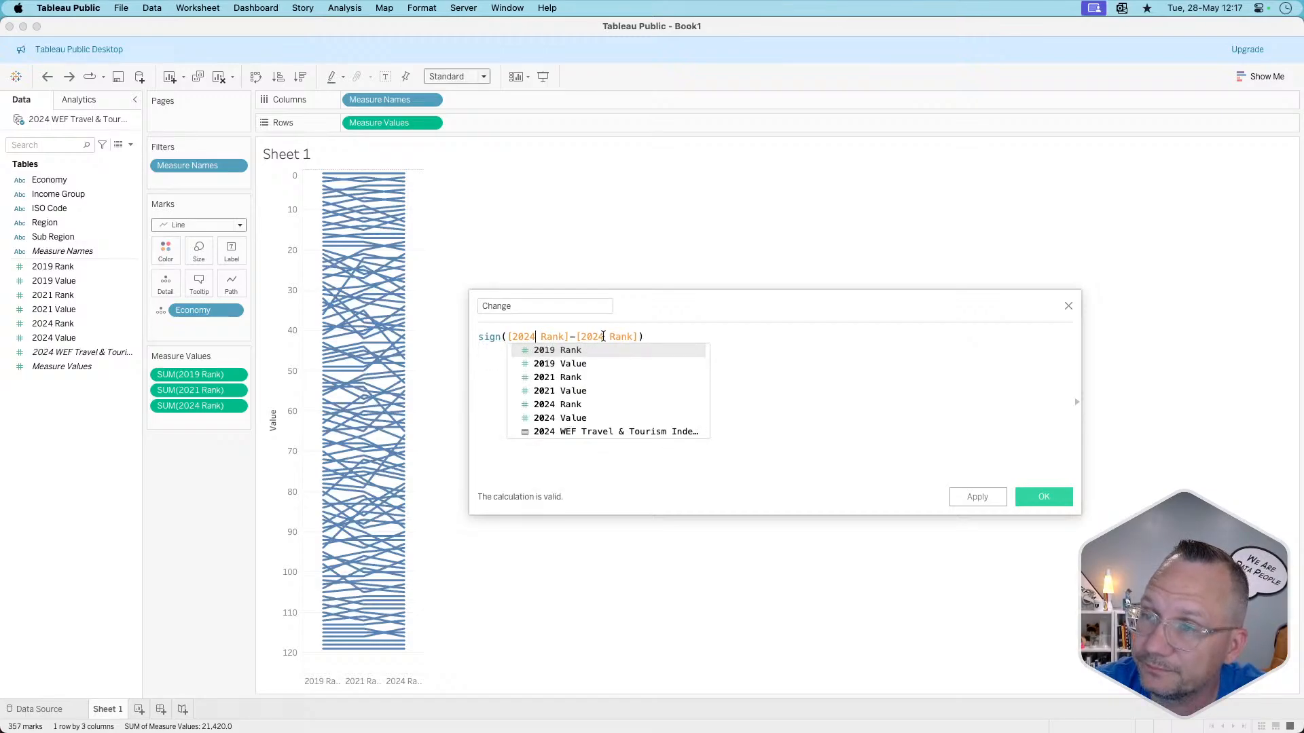
pyautogui.click(604, 366)
pyautogui.press('BackSpace')
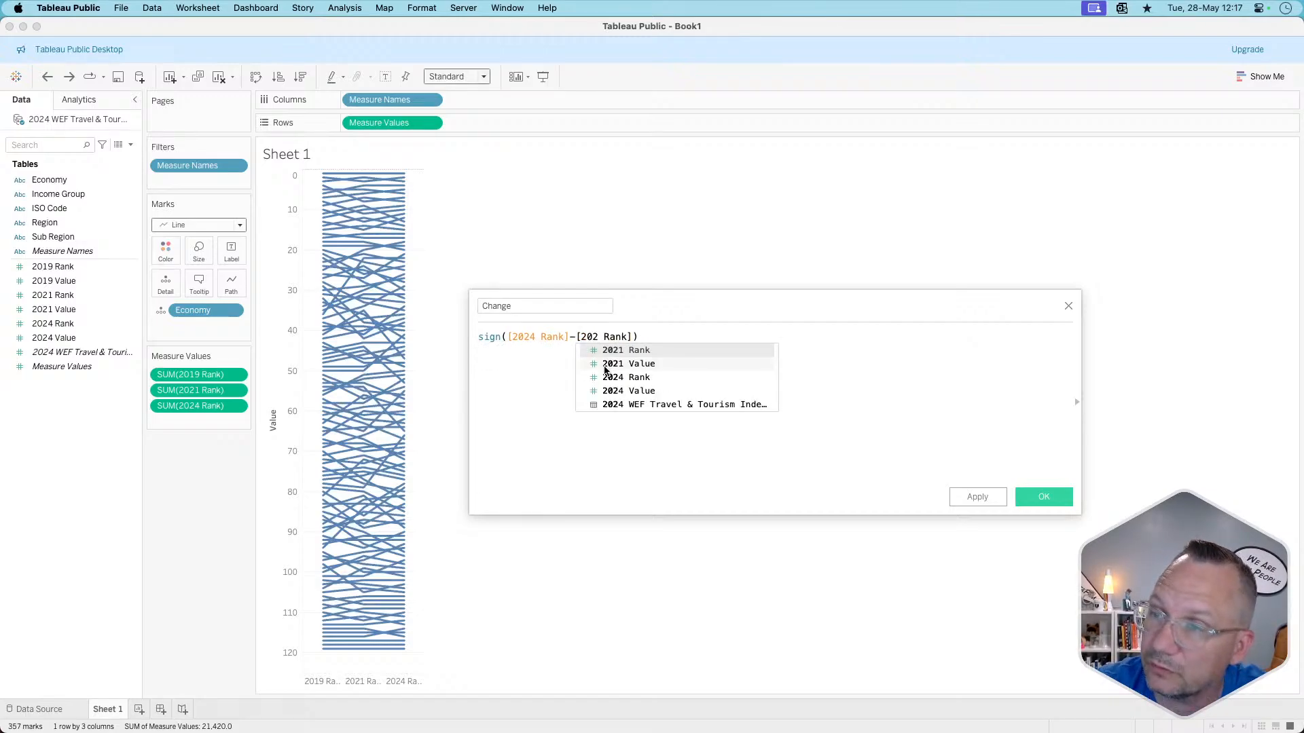
pyautogui.press('BackSpace')
pyautogui.write('19')
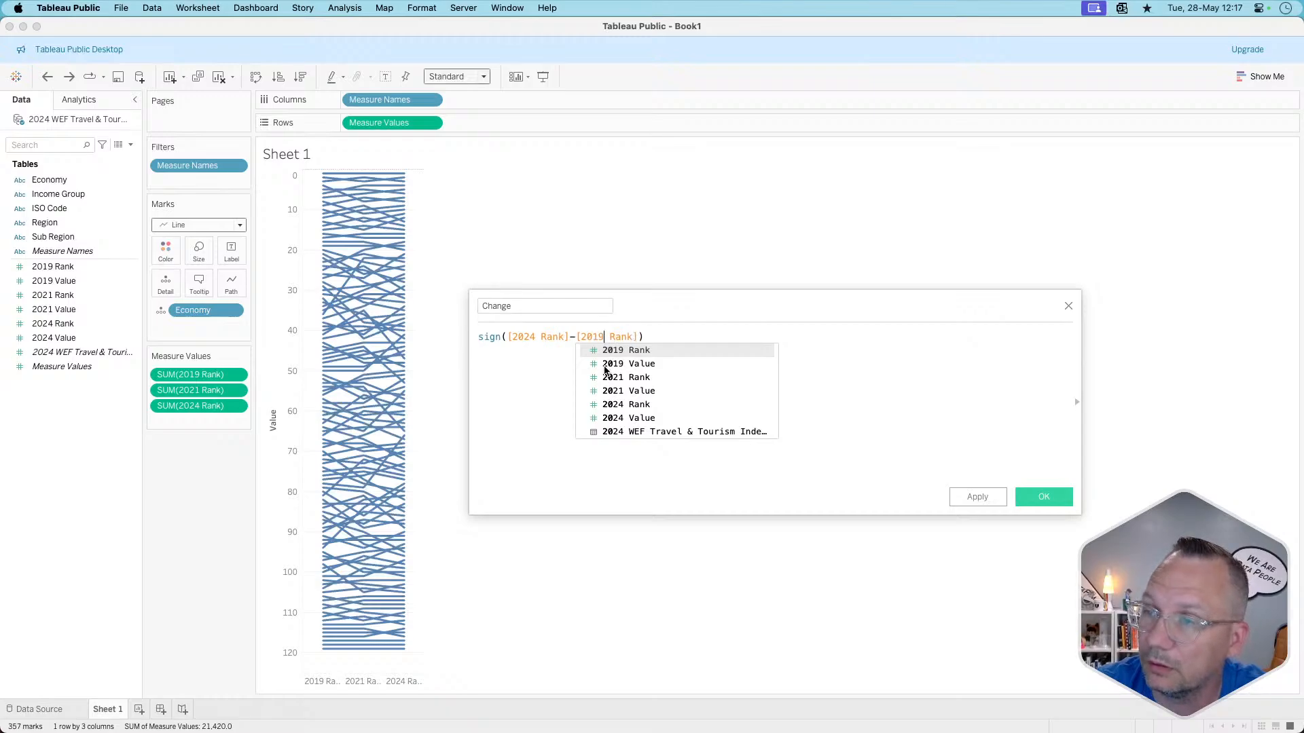
# - Save the Change calculation and place the Change field on Columns before Measure Names
pyautogui.click(530, 404)
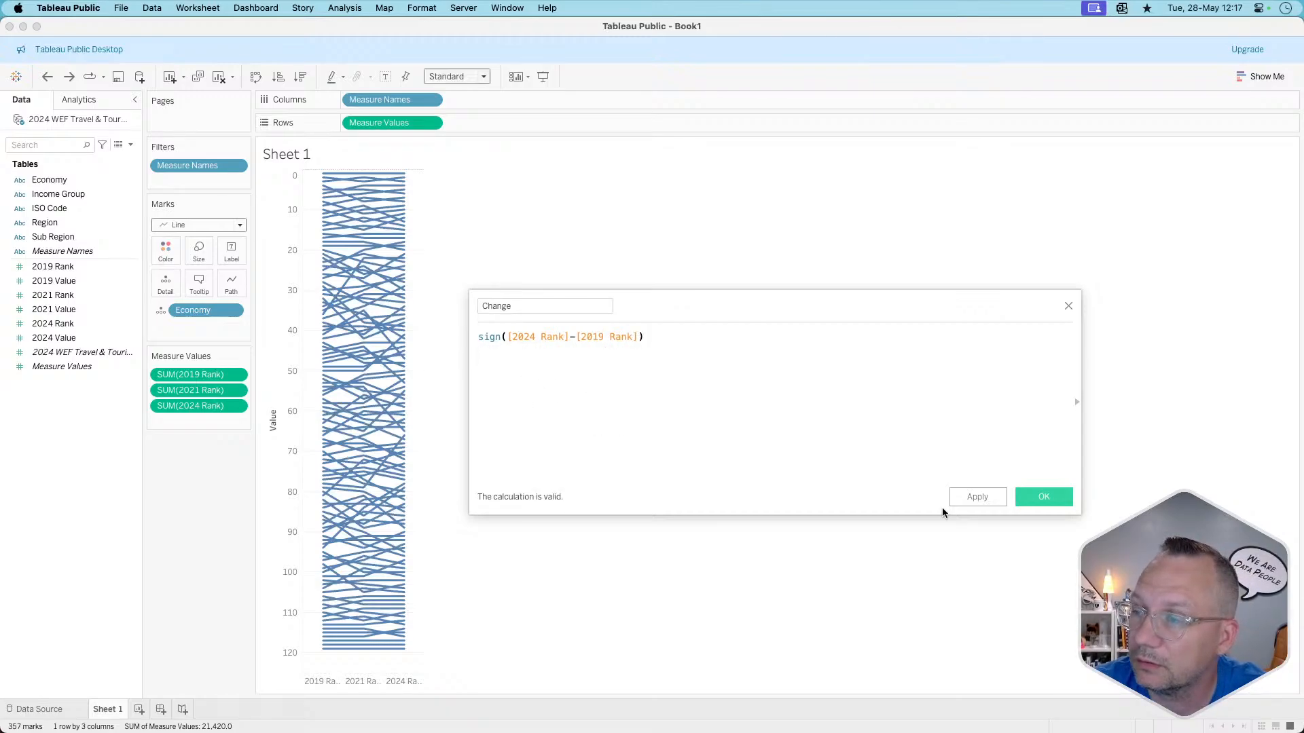
pyautogui.click(1042, 498)
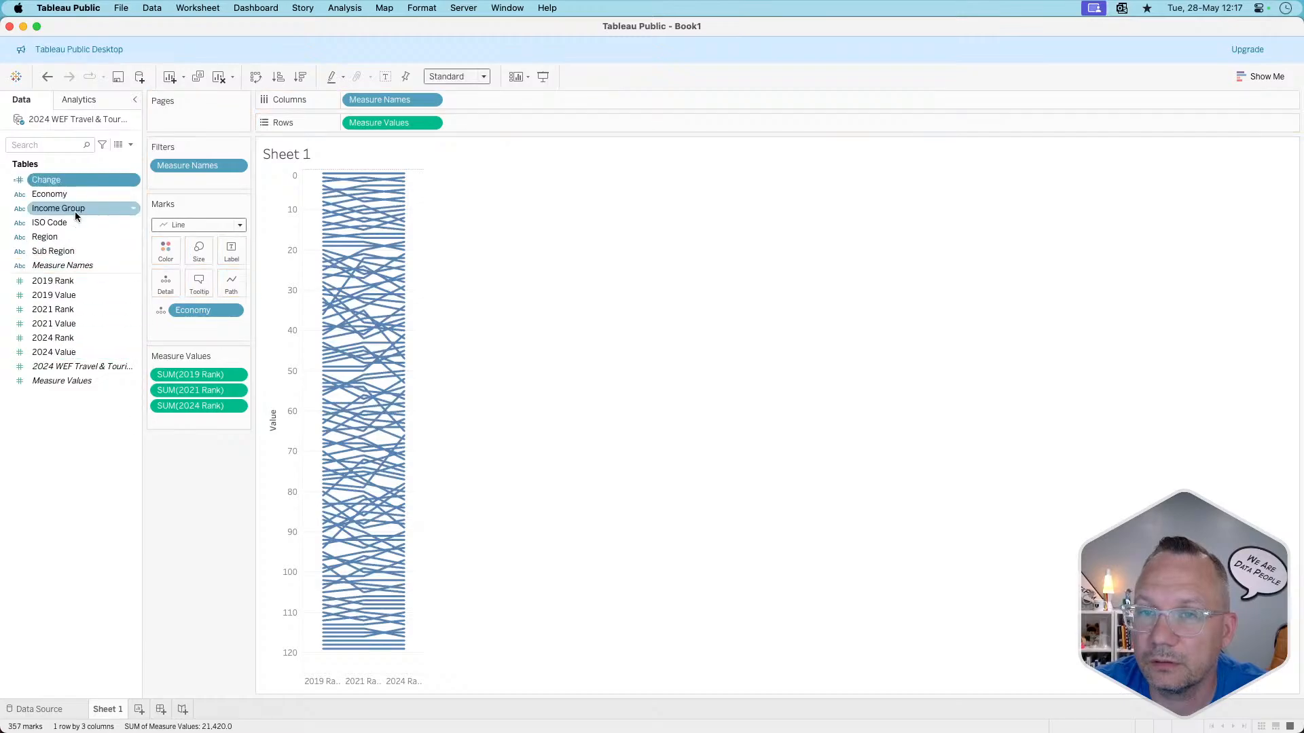
pyautogui.moveTo(65, 183); pyautogui.dragTo(350, 102)
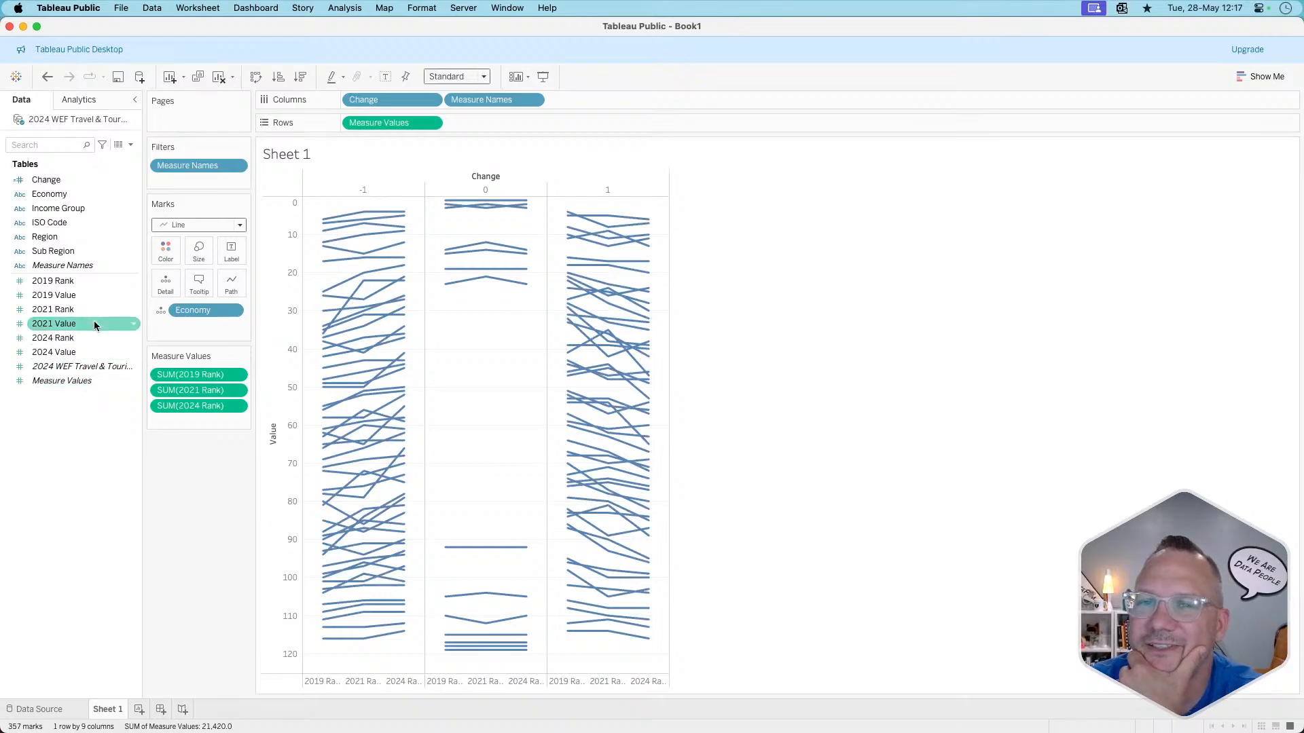
# - Reopen the Change calculation for editing and replace the first rank field in its formula with [2019 Rank]
pyautogui.rightClick(57, 182)
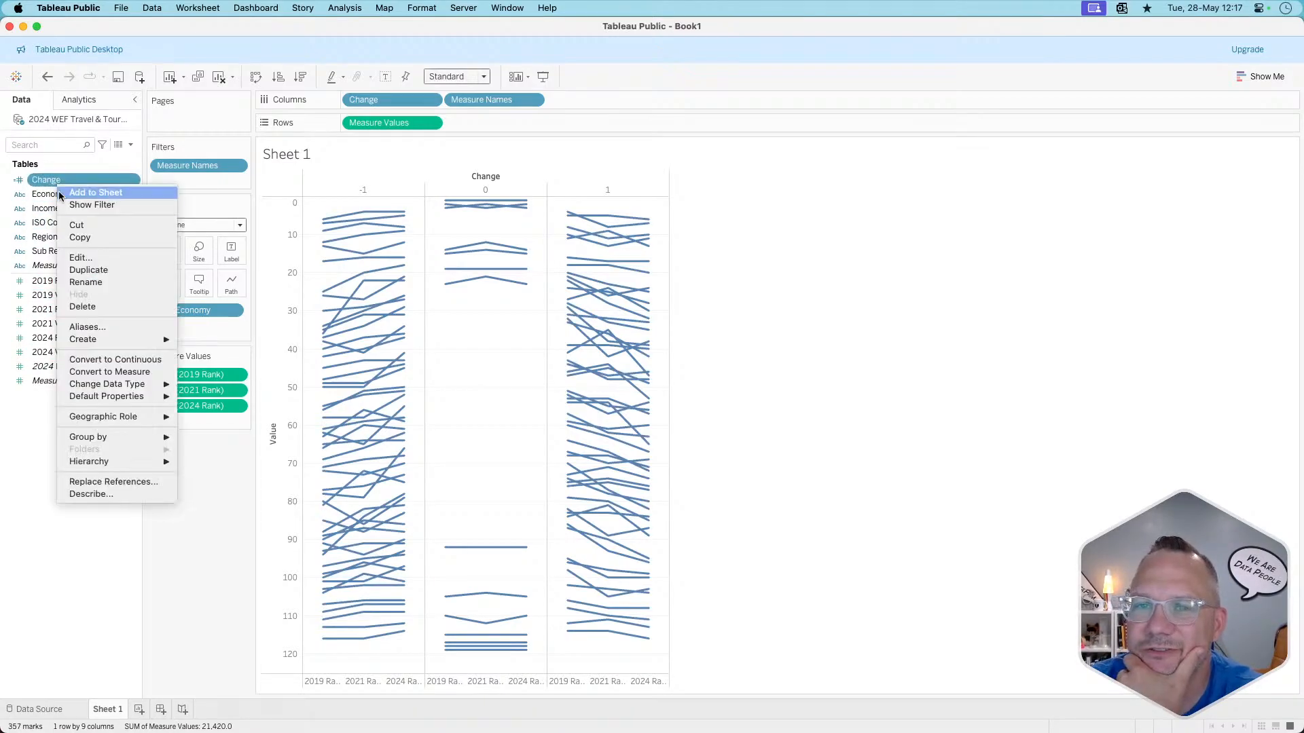
pyautogui.click(79, 258)
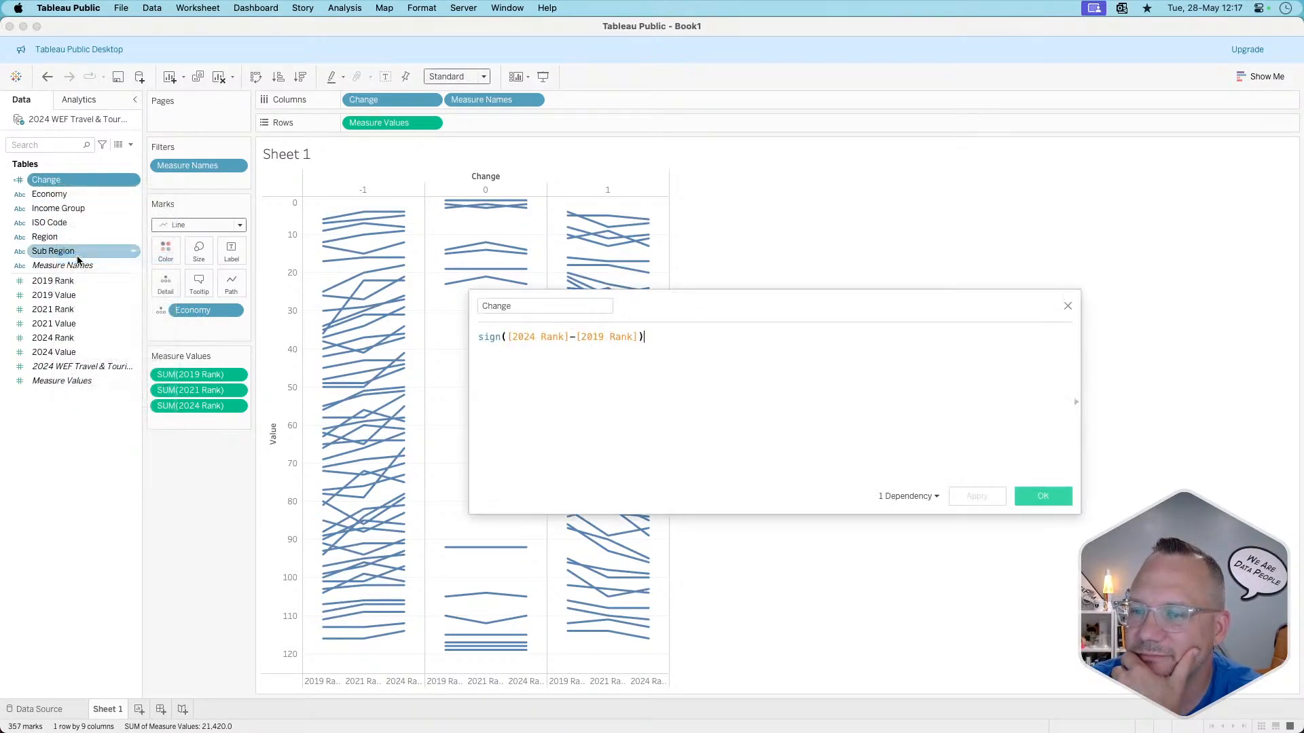
pyautogui.click(520, 336)
pyautogui.click(535, 337)
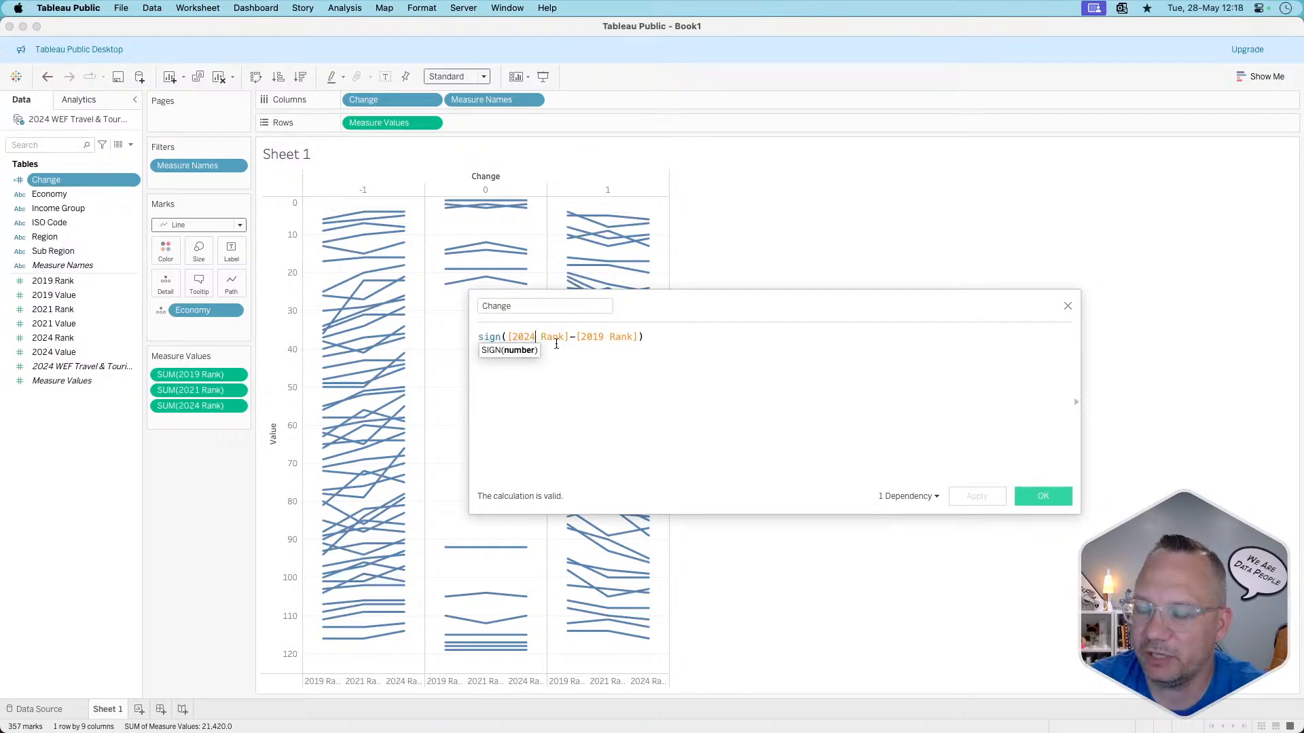
pyautogui.press('BackSpace')
pyautogui.press('BackSpace')
pyautogui.write('19')
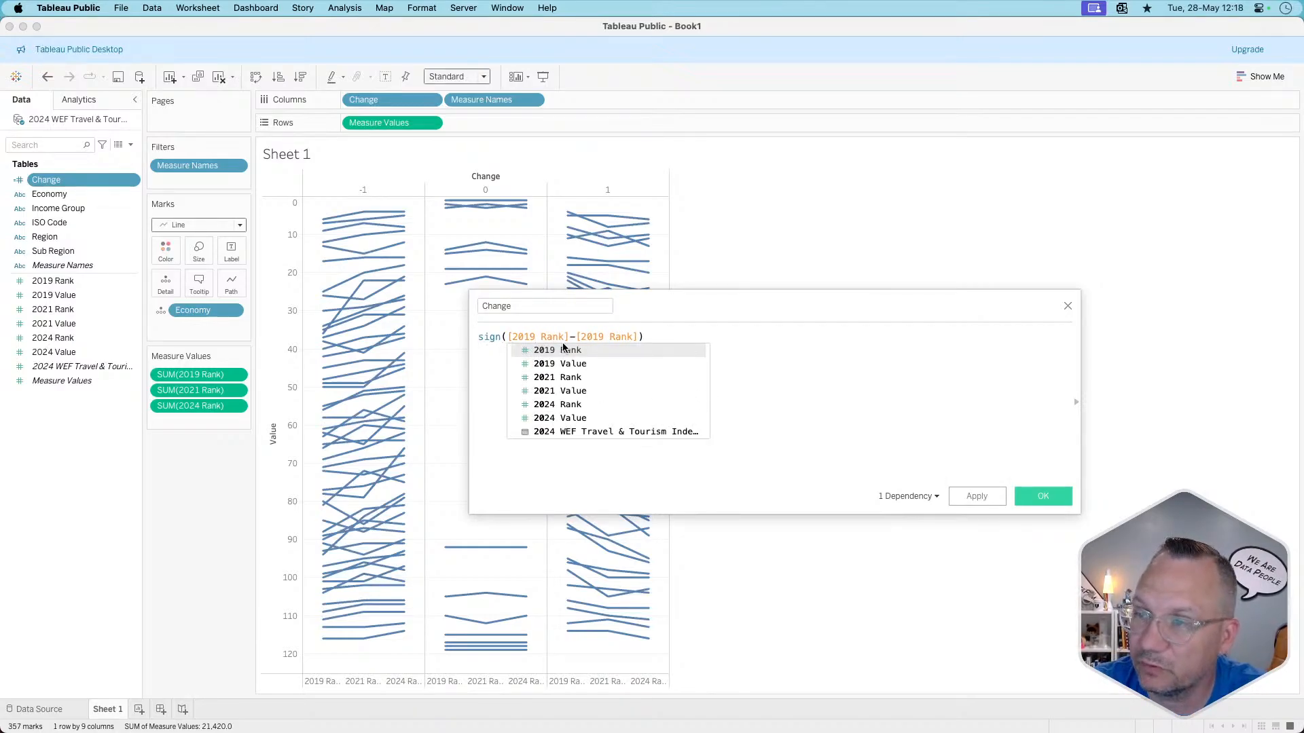
# - Replace the second field so the Change formula reads sign([2019 Rank]-[2024 Rank]), and save the calculation
pyautogui.click(603, 336)
pyautogui.press('BackSpace')
pyautogui.press('BackSpace')
pyautogui.write('24')
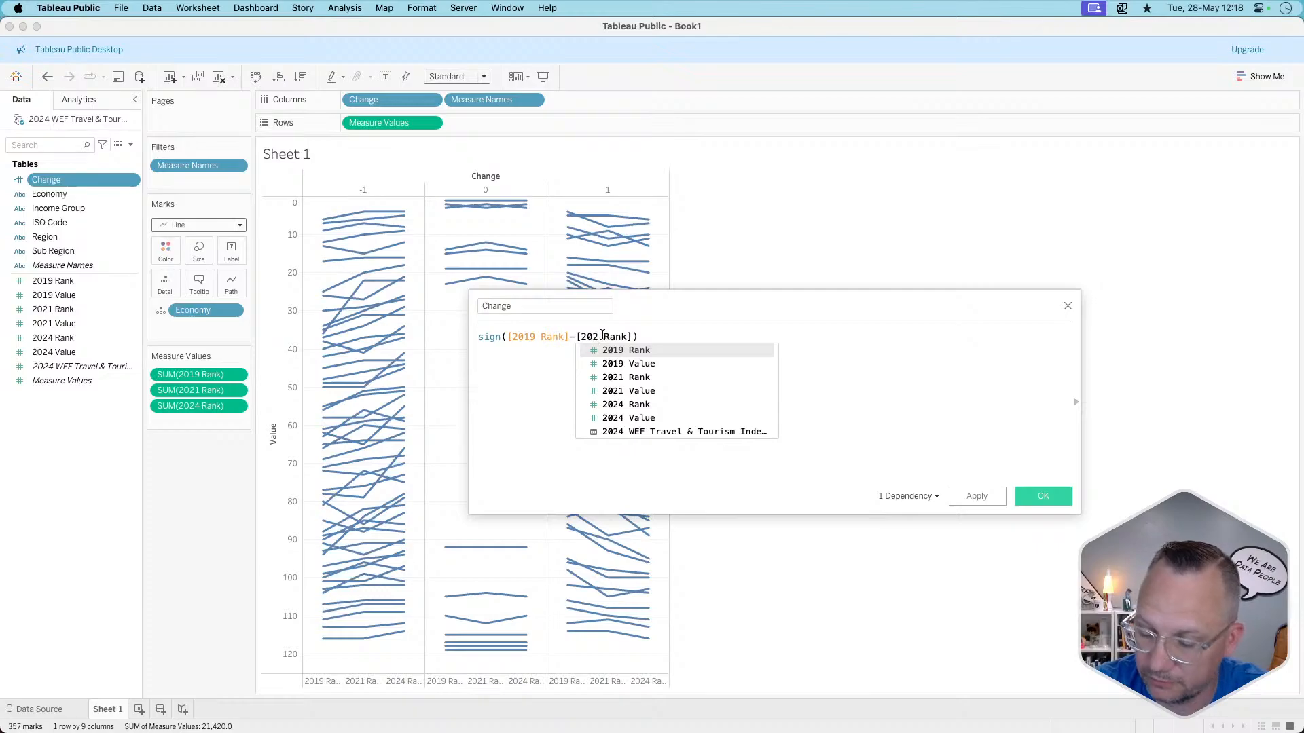
pyautogui.click(887, 378)
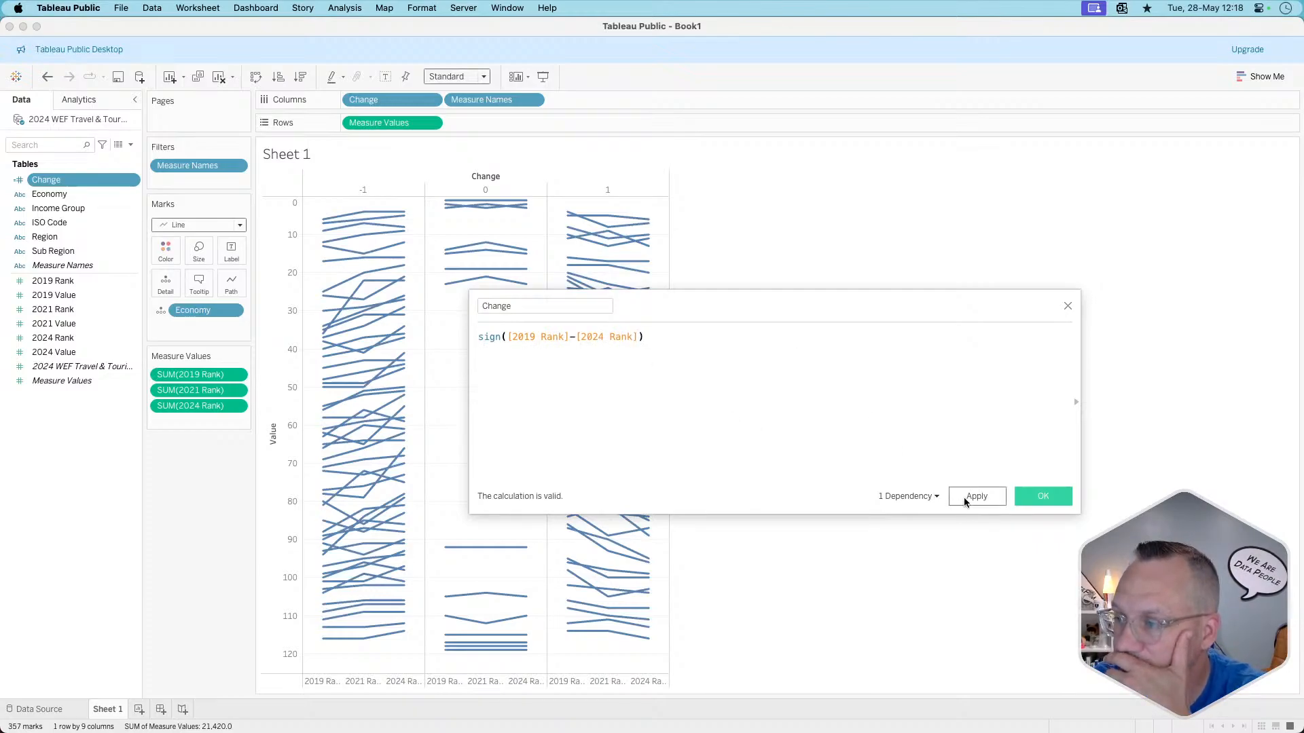
pyautogui.click(964, 497)
pyautogui.click(1019, 501)
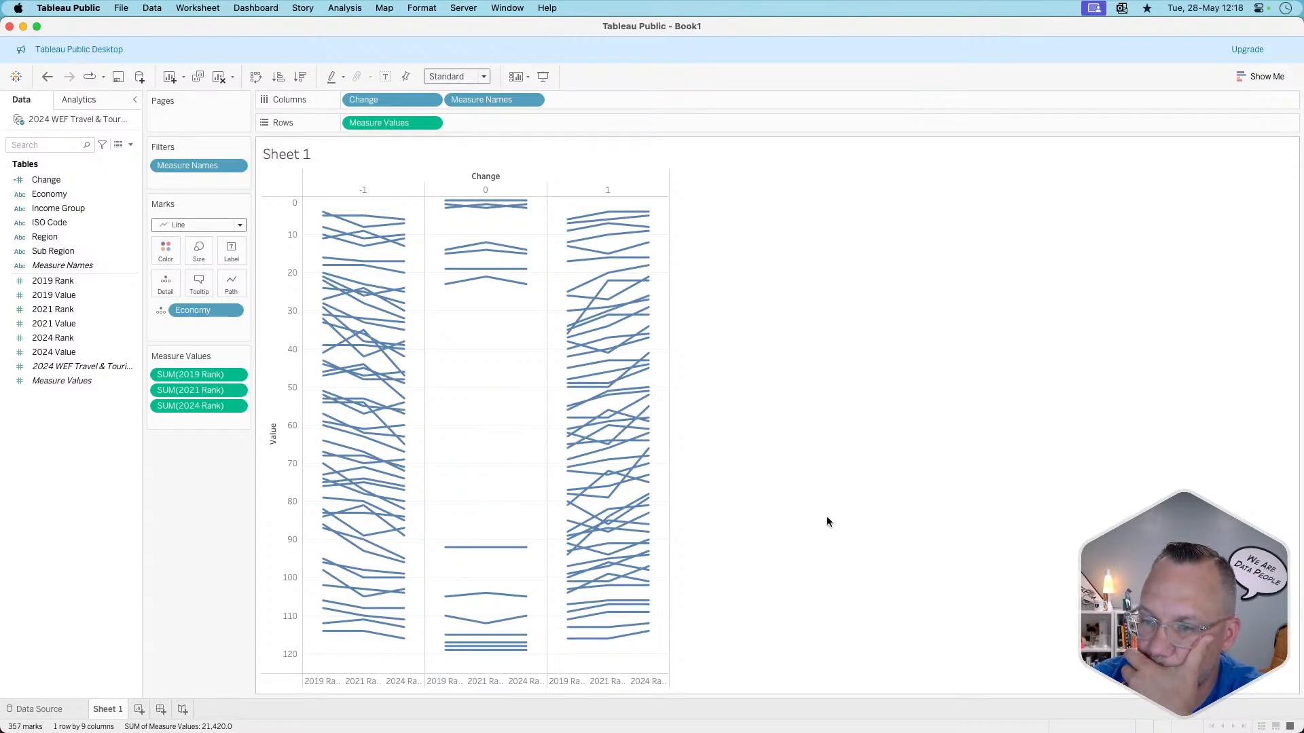
# - Inspect the rank lines in the Change panes, checking the details of one steeply rising line in pane 1
pyautogui.moveTo(491, 551)
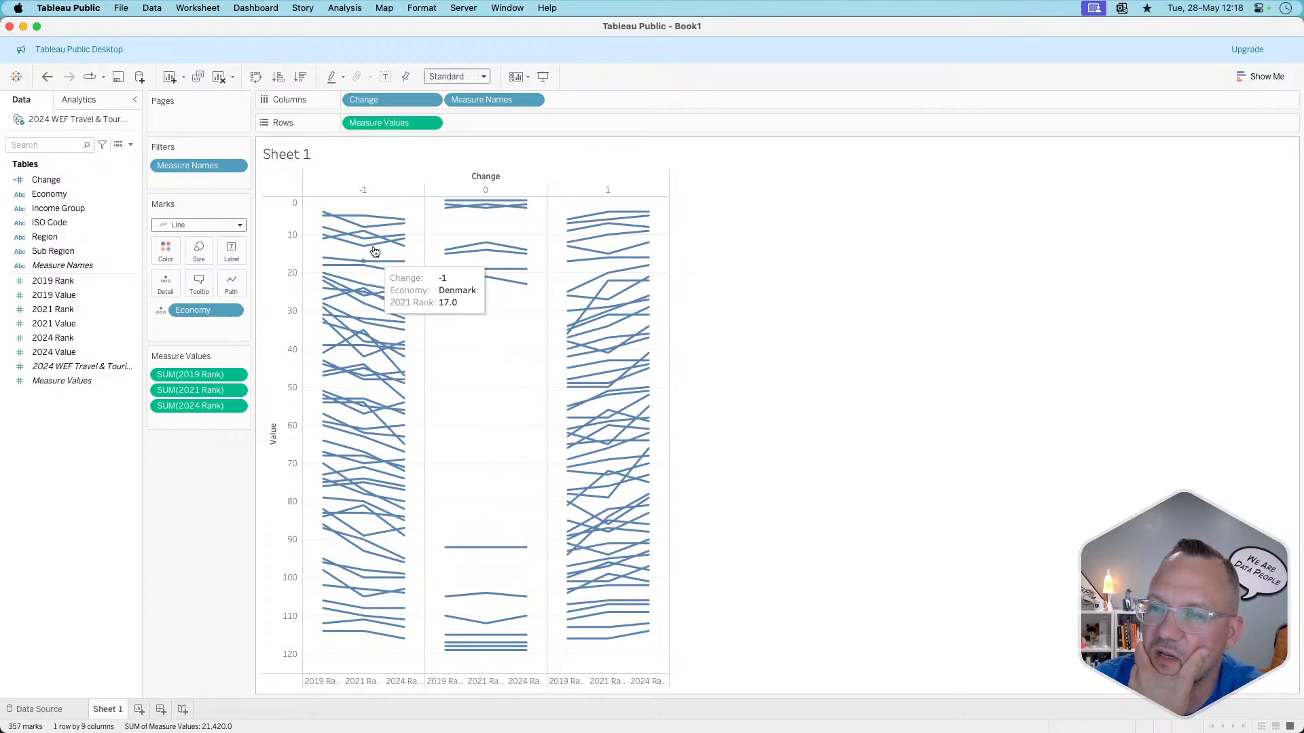
pyautogui.moveTo(366, 609)
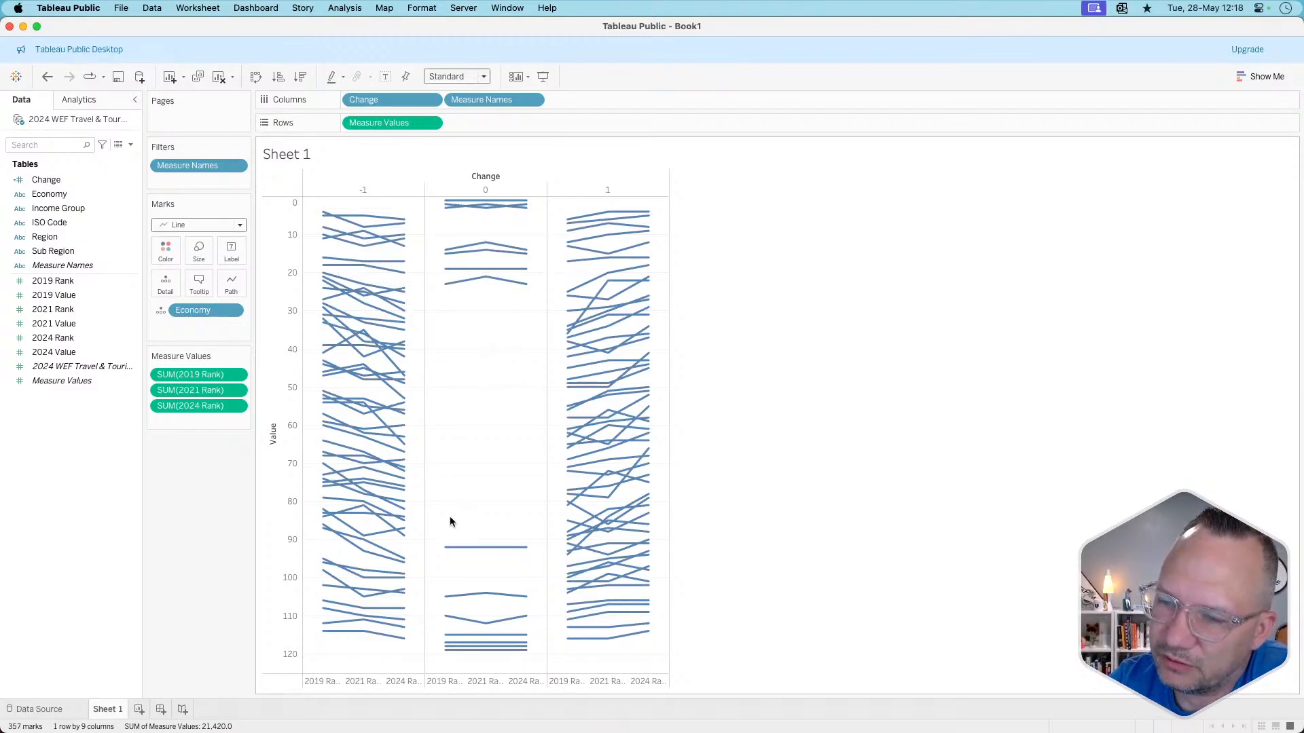
pyautogui.click(609, 498)
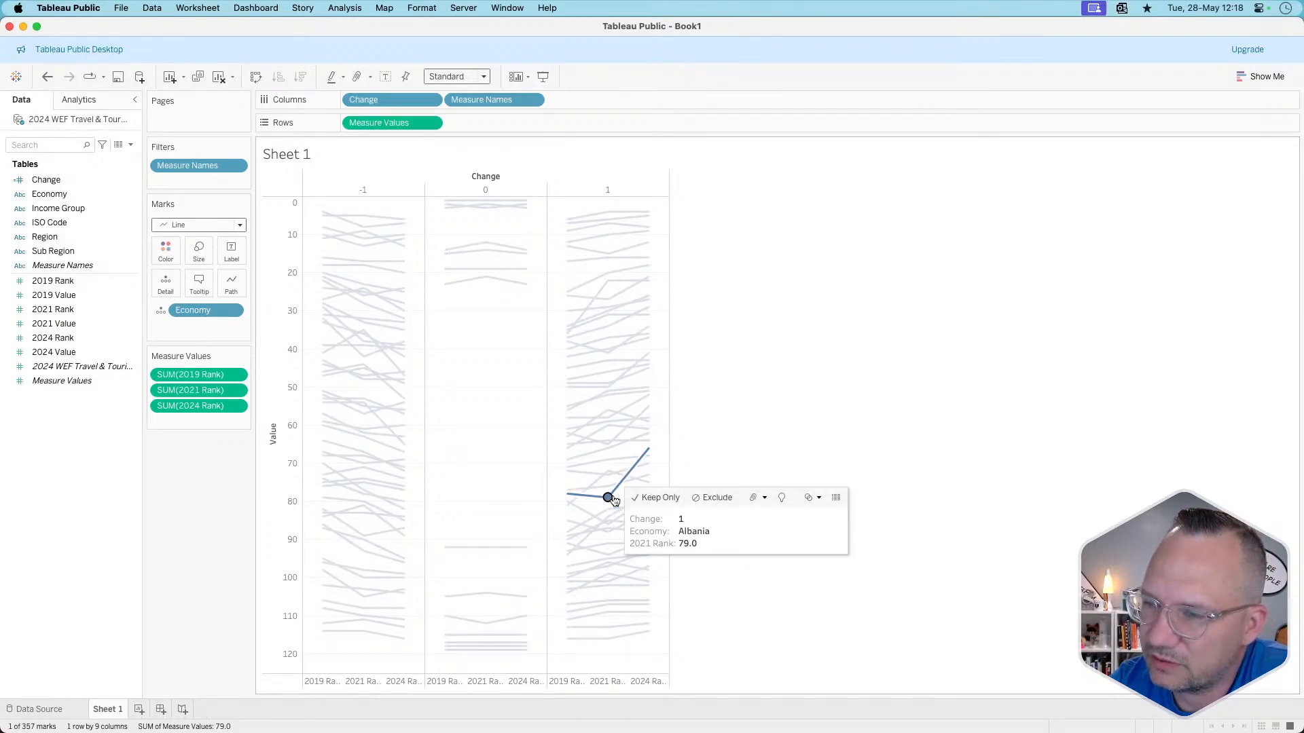
pyautogui.click(610, 498)
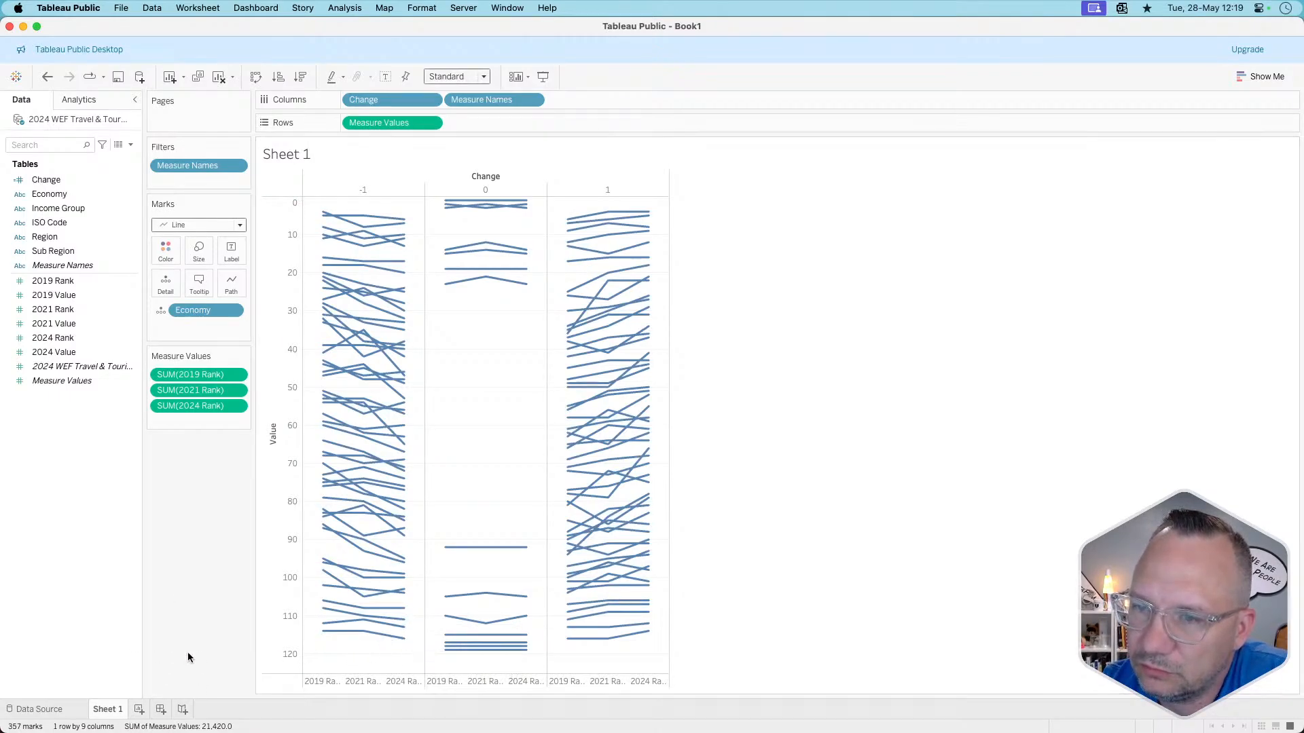
# - Add a new worksheet listing ISO Code followed by Income Group on Rows, and scan the list
pyautogui.click(138, 711)
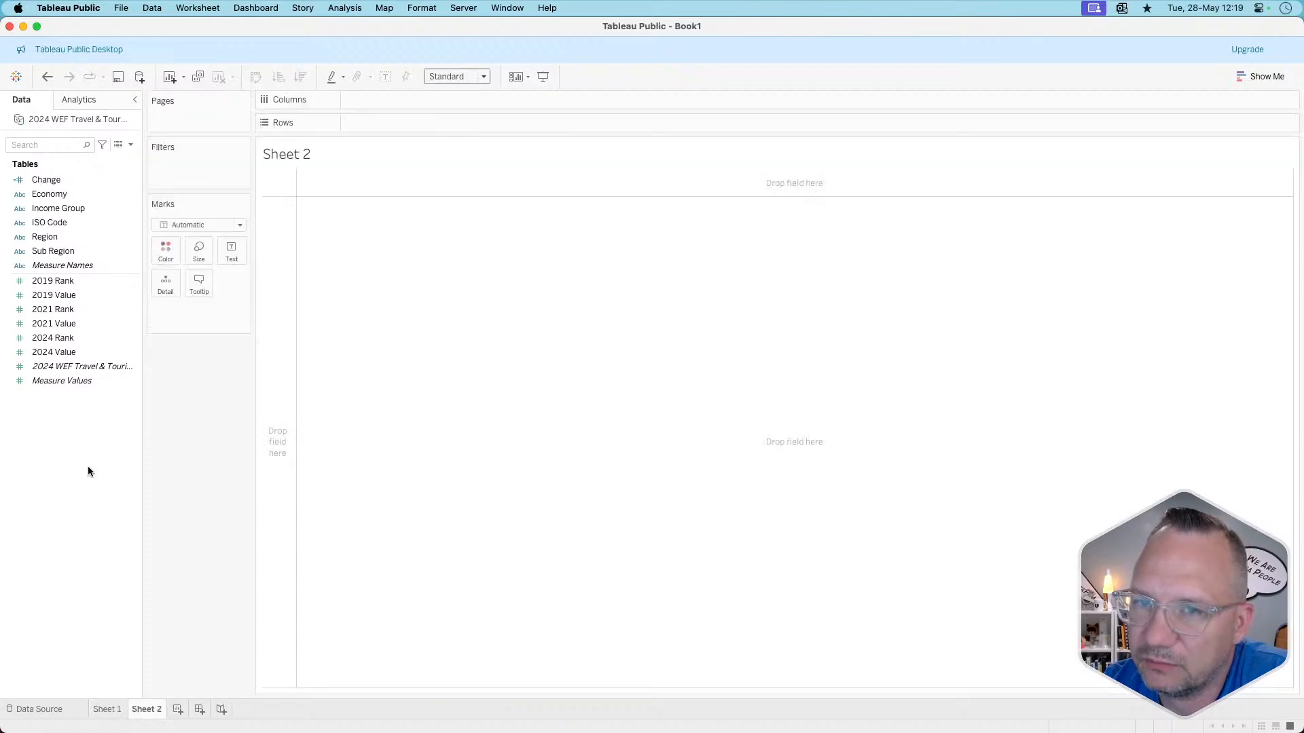
pyautogui.doubleClick(76, 209)
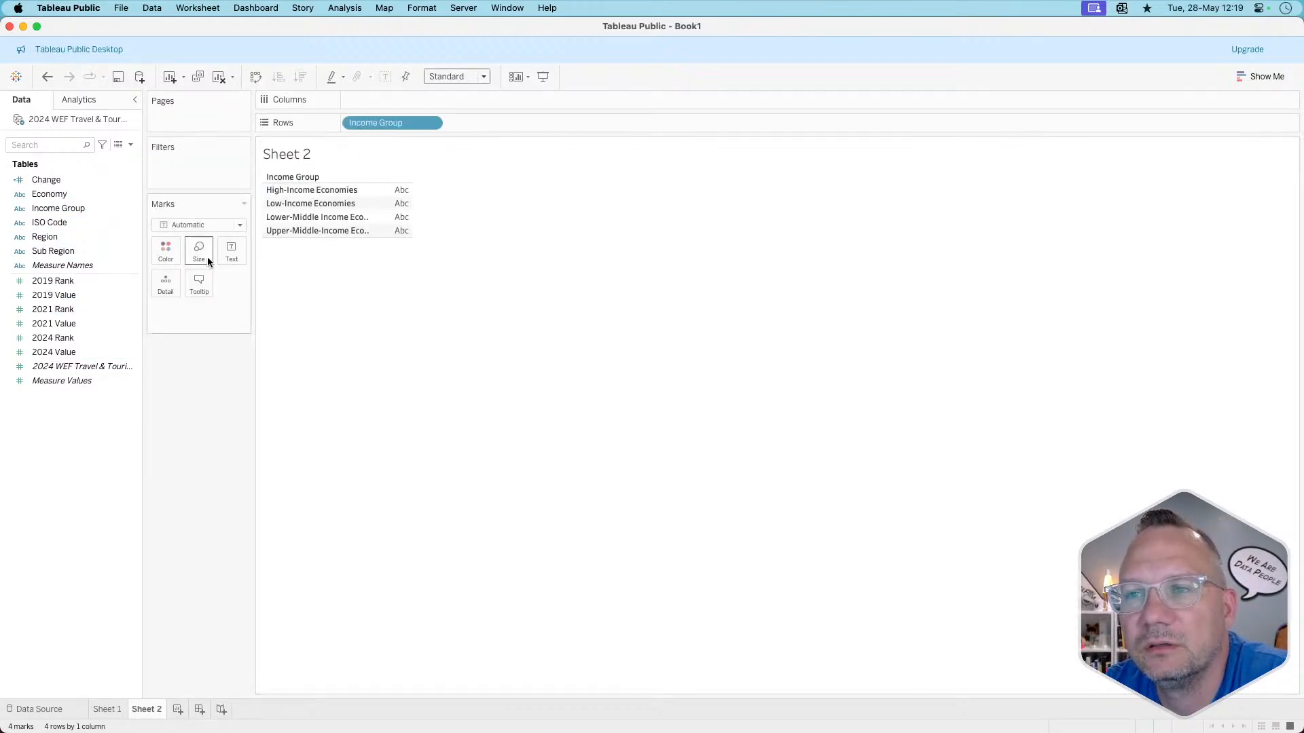
pyautogui.click(68, 278)
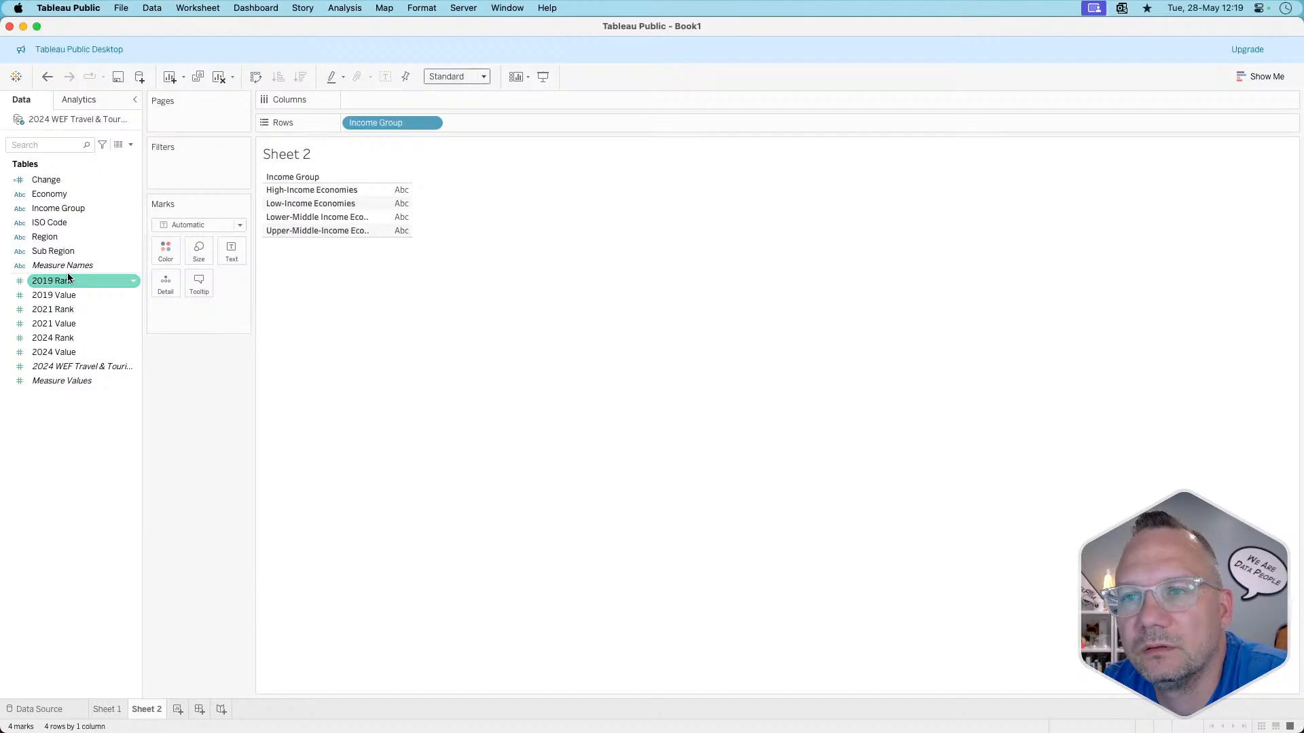
pyautogui.click(68, 223)
pyautogui.moveTo(68, 224); pyautogui.dragTo(345, 125)
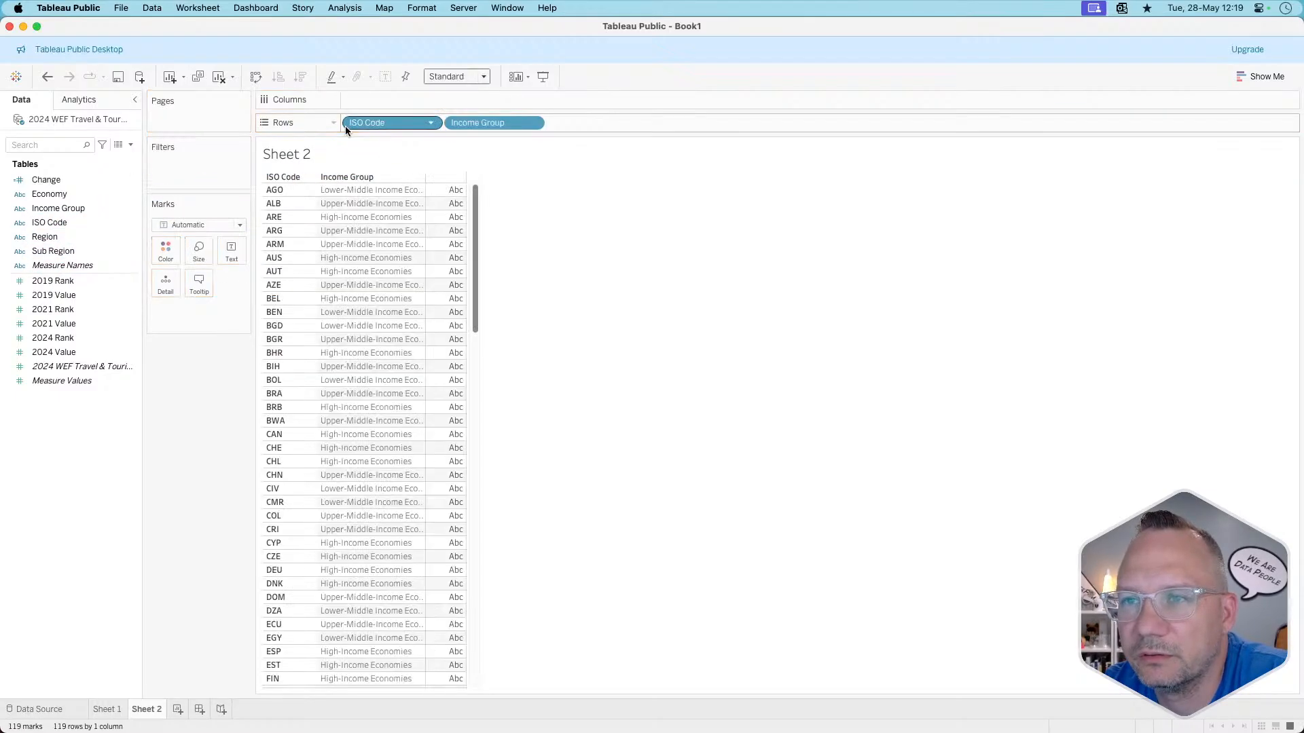
pyautogui.scroll(-15, 359, 421)
pyautogui.scroll(15, 360, 418)
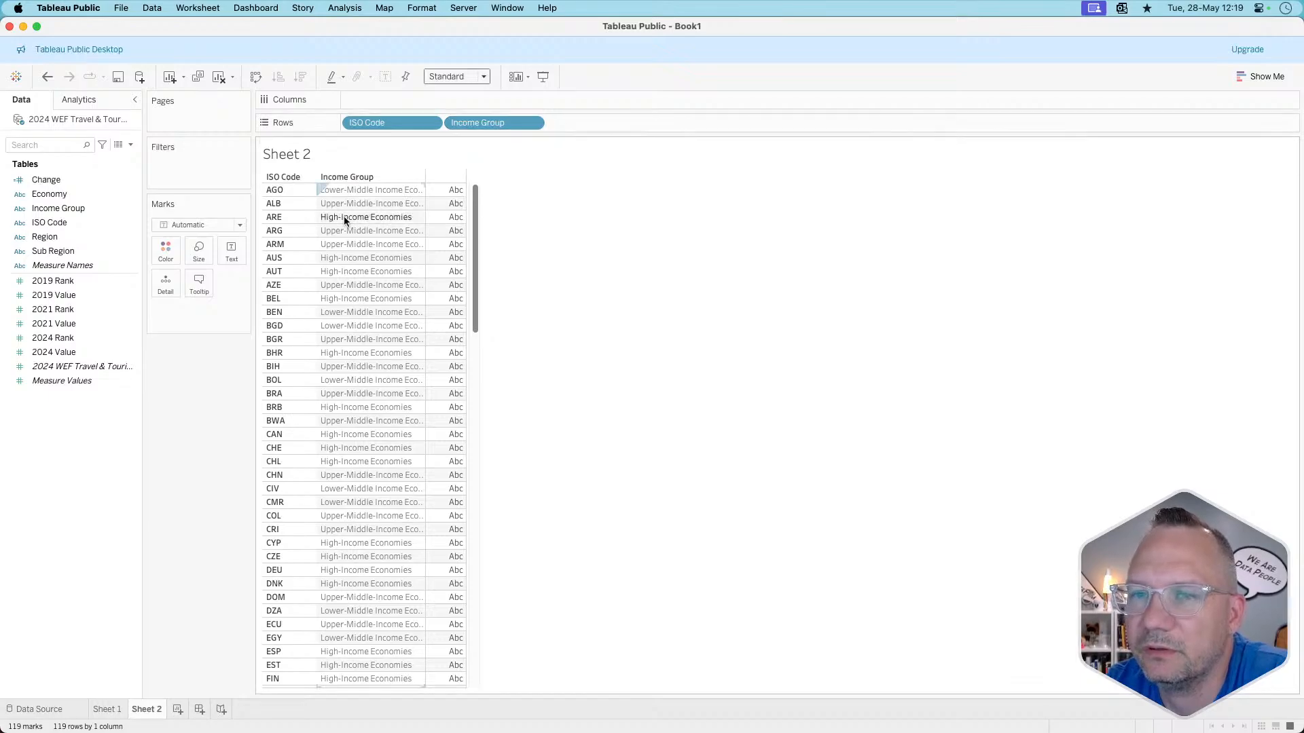
# - Color the lines on Sheet 1 by Income Group
pyautogui.click(107, 708)
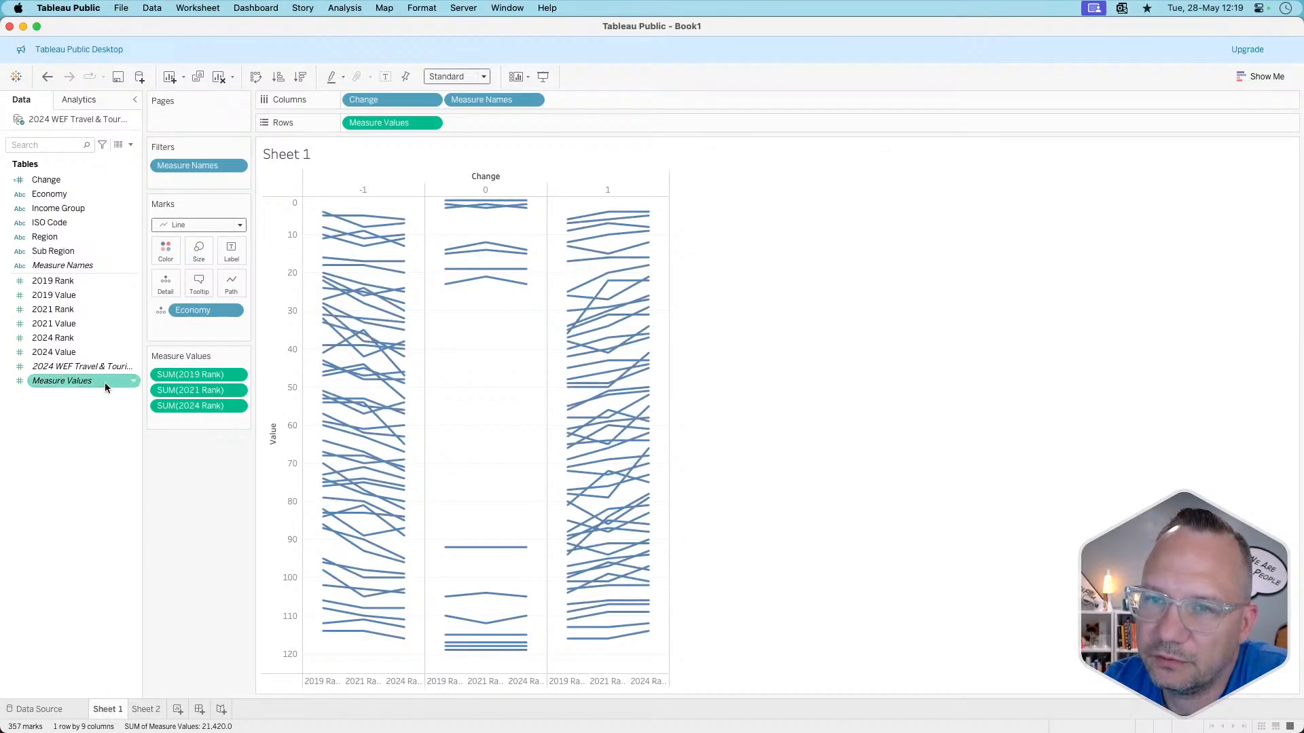
pyautogui.moveTo(76, 209); pyautogui.dragTo(166, 250)
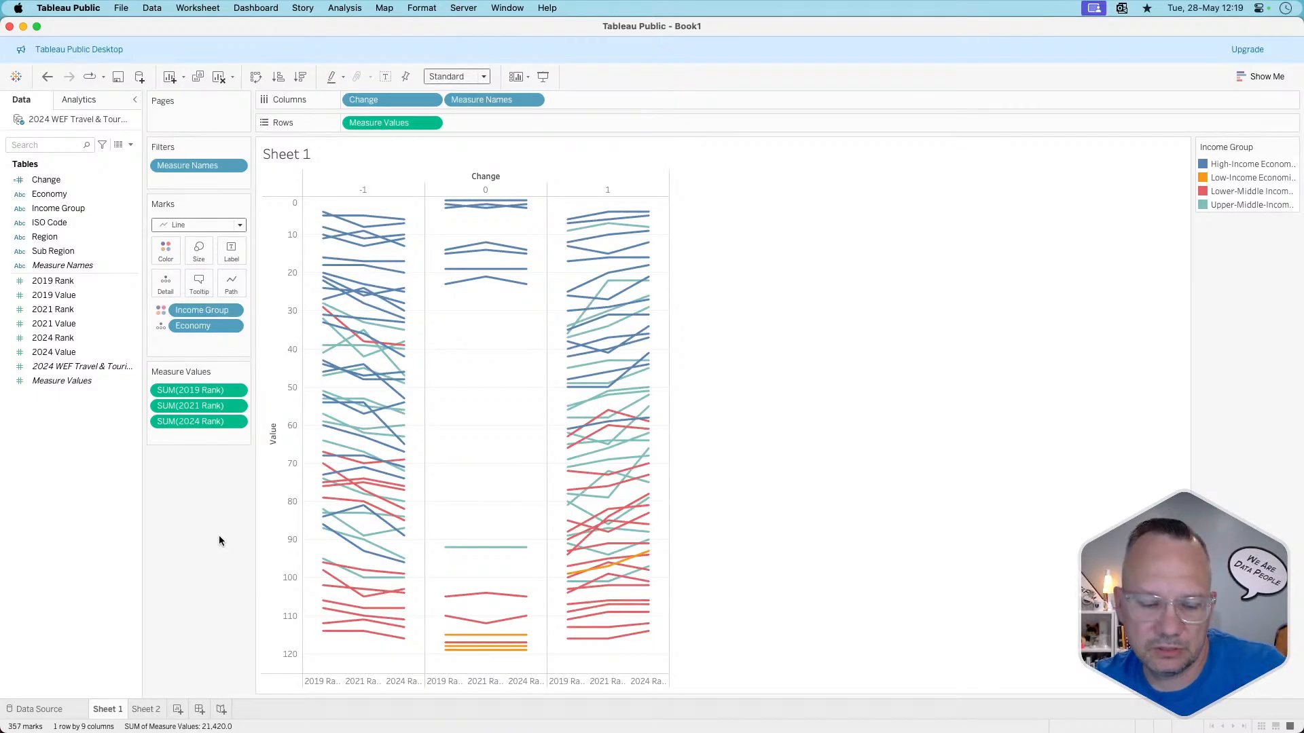
# - Undo and redo the latest changes, and remove Income Group from the line colors on Sheet 1
pyautogui.press('super+z')
pyautogui.press('super+z')
pyautogui.press('super+z')
pyautogui.press('super+z')
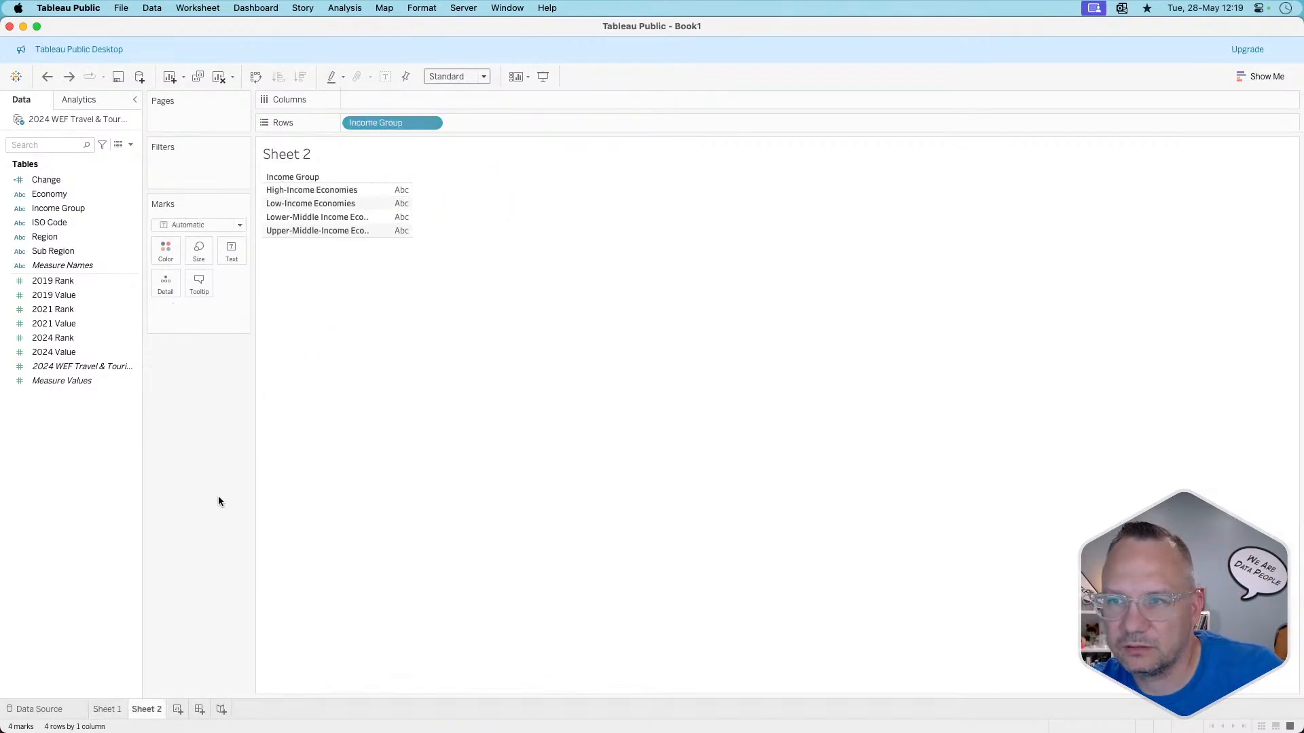
pyautogui.press('super+shift+z')
pyautogui.press('super+shift+z')
pyautogui.press('super+shift+z')
pyautogui.press('super+shift+z')
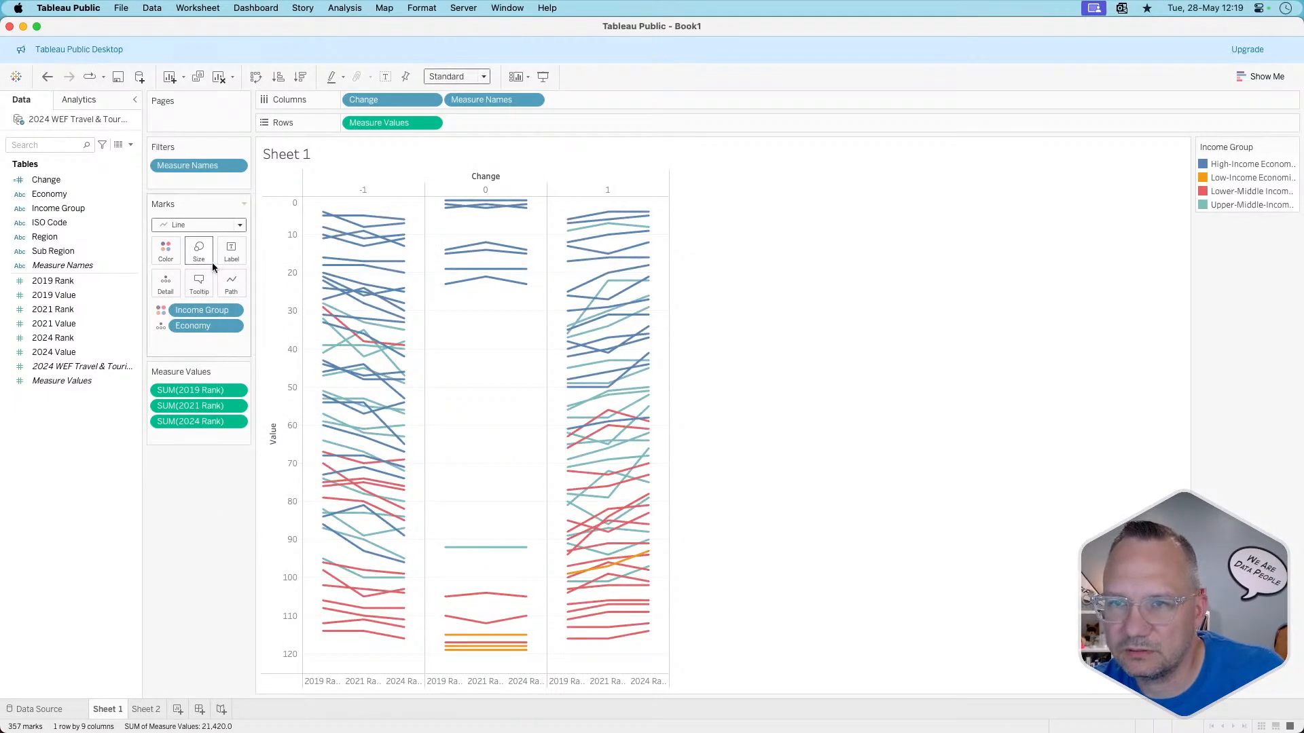
pyautogui.moveTo(203, 310); pyautogui.dragTo(183, 646)
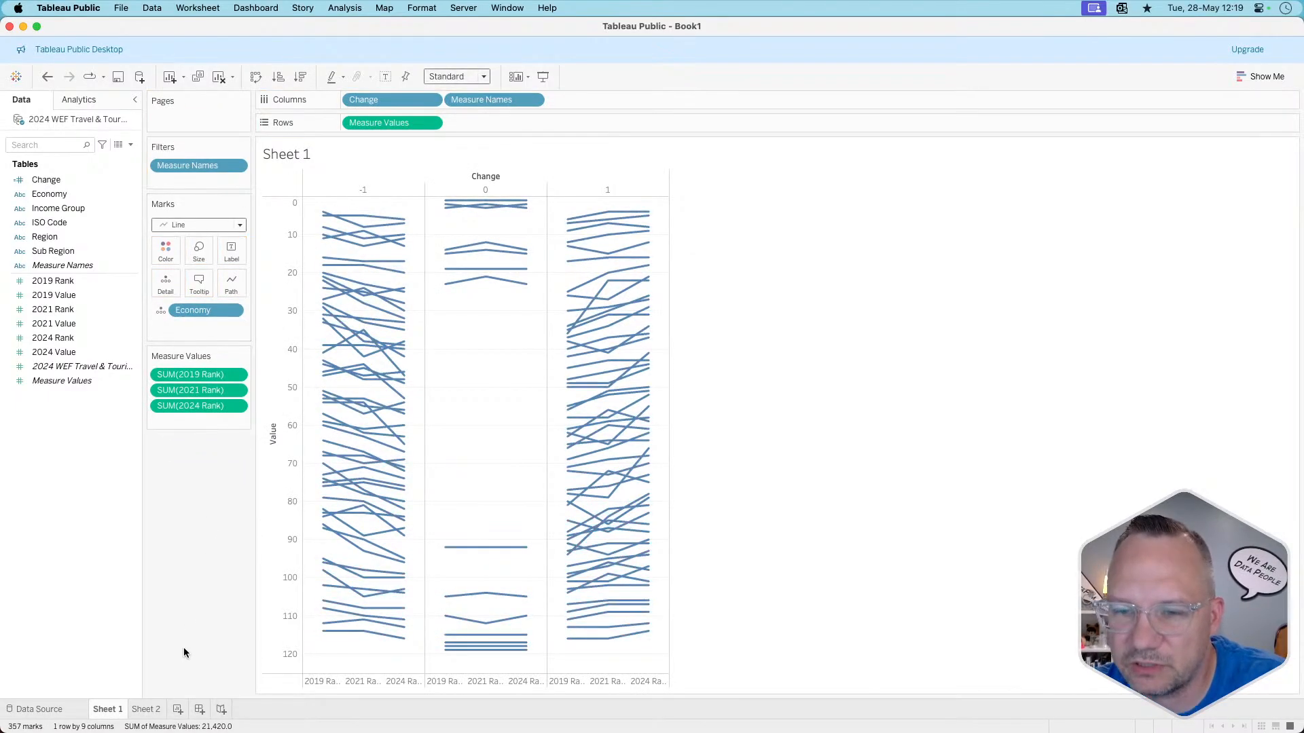
# - Compare Sheet 1 with Sheet 2 and delete Sheet 2 from the workbook
pyautogui.click(160, 709)
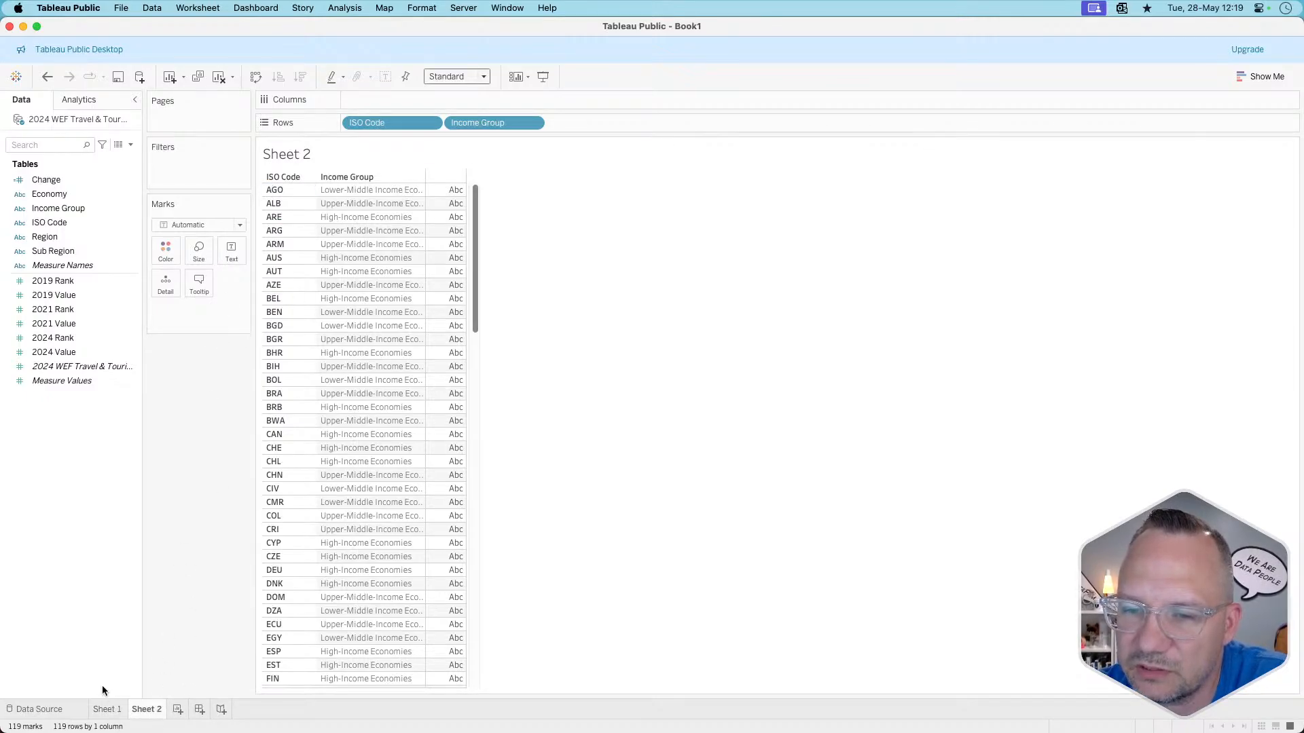
pyautogui.click(106, 709)
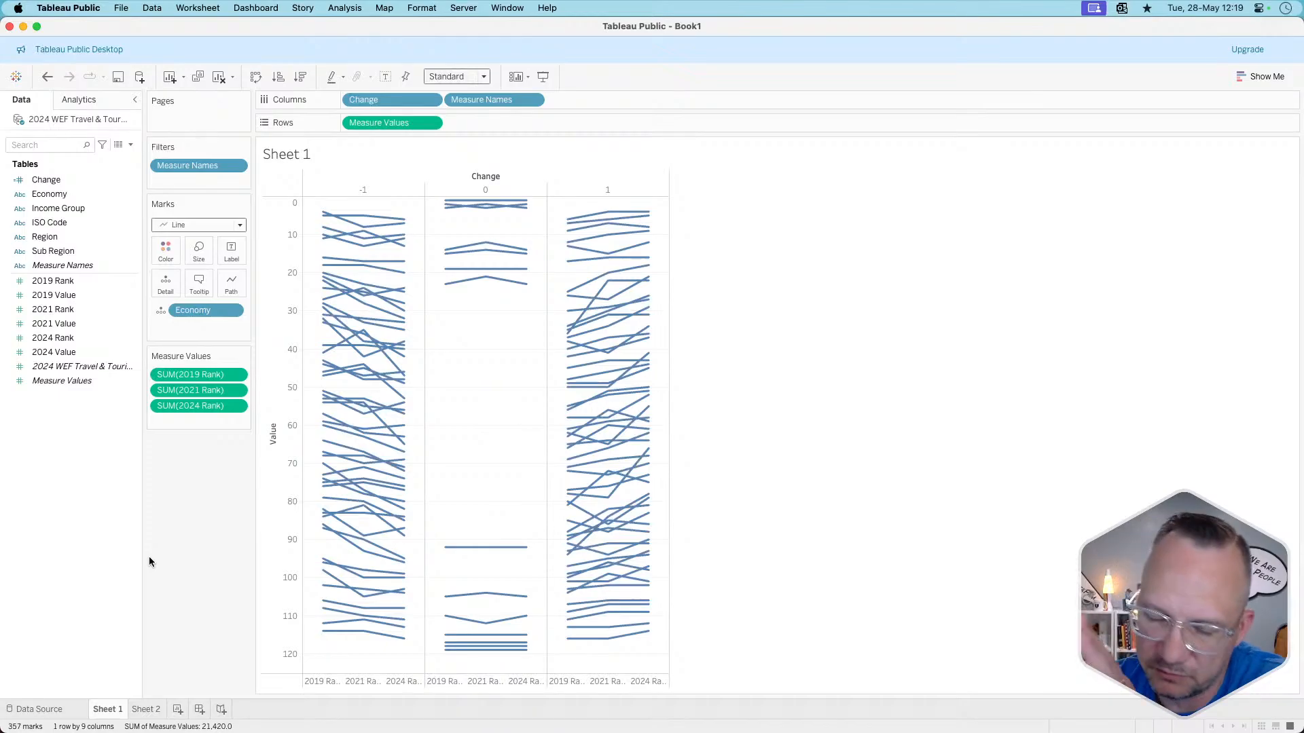
pyautogui.click(146, 709)
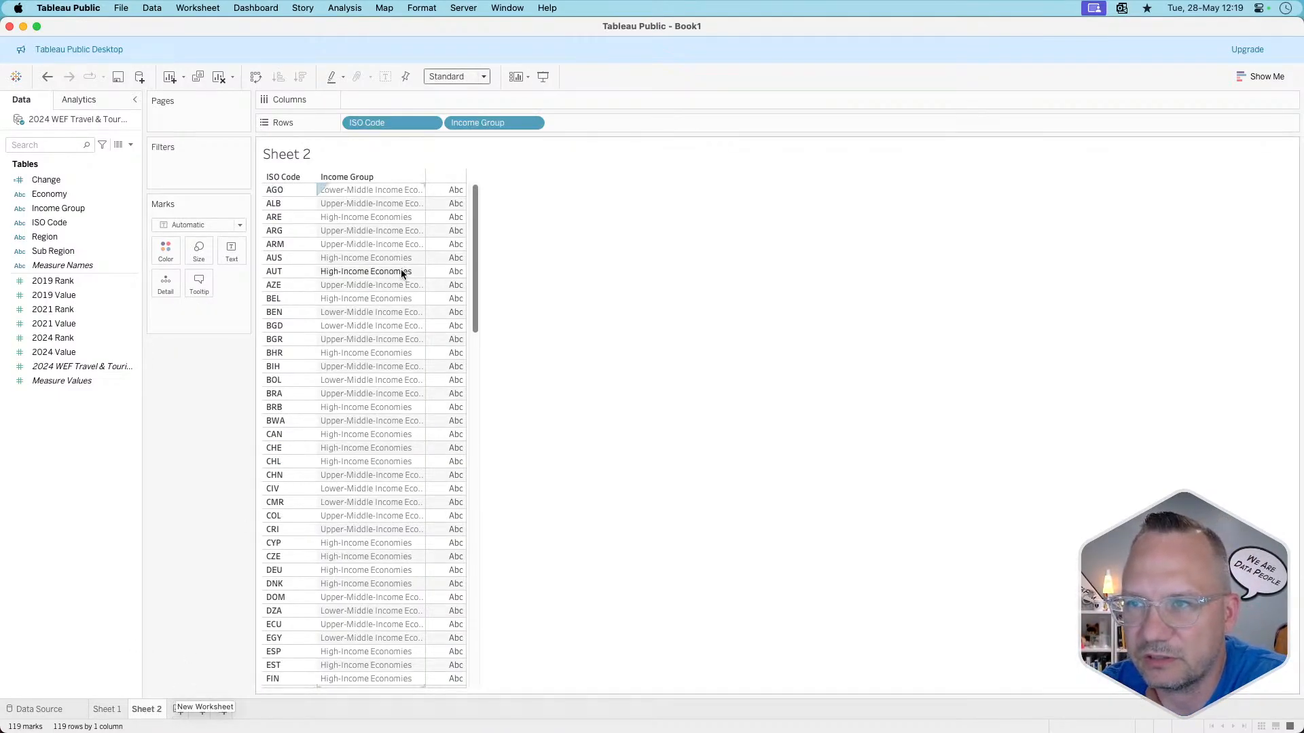
pyautogui.rightClick(151, 711)
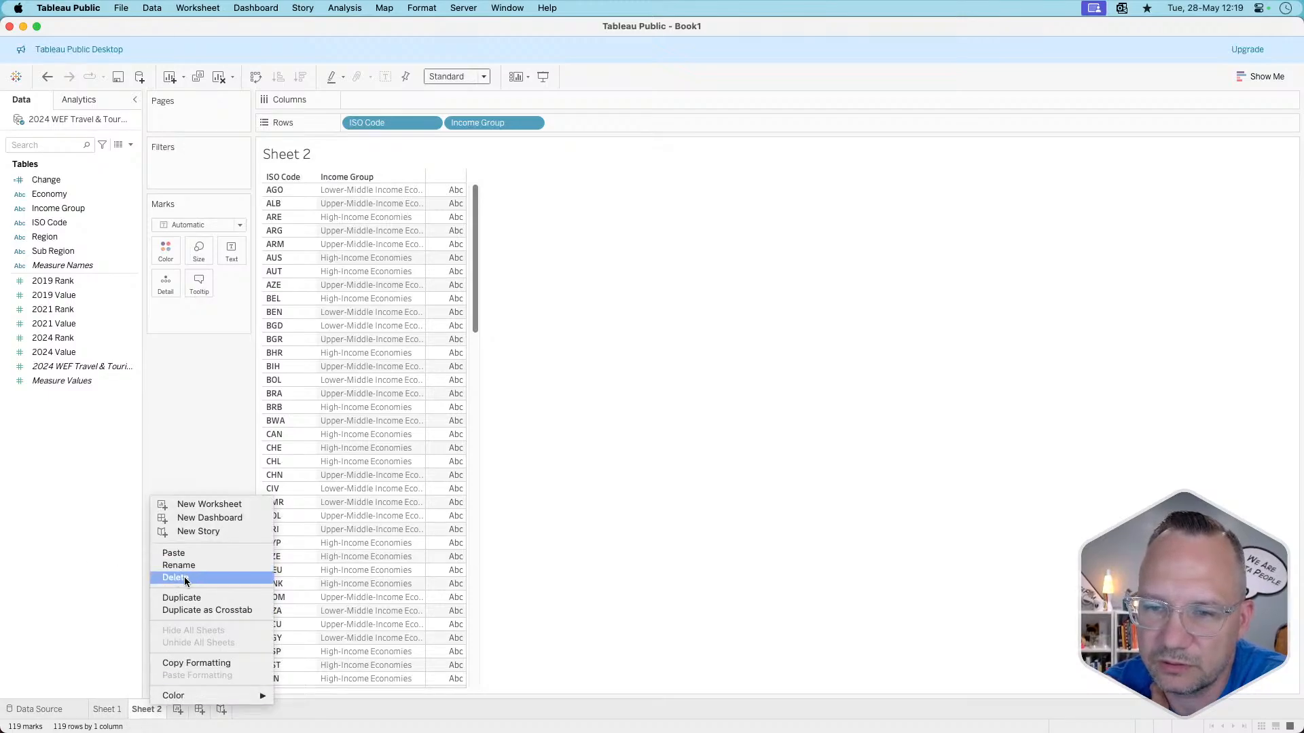
pyautogui.click(185, 576)
# - Duplicate Sheet 1 and replace Change with Income Group before Measure Names on the copy's Columns
pyautogui.rightClick(107, 711)
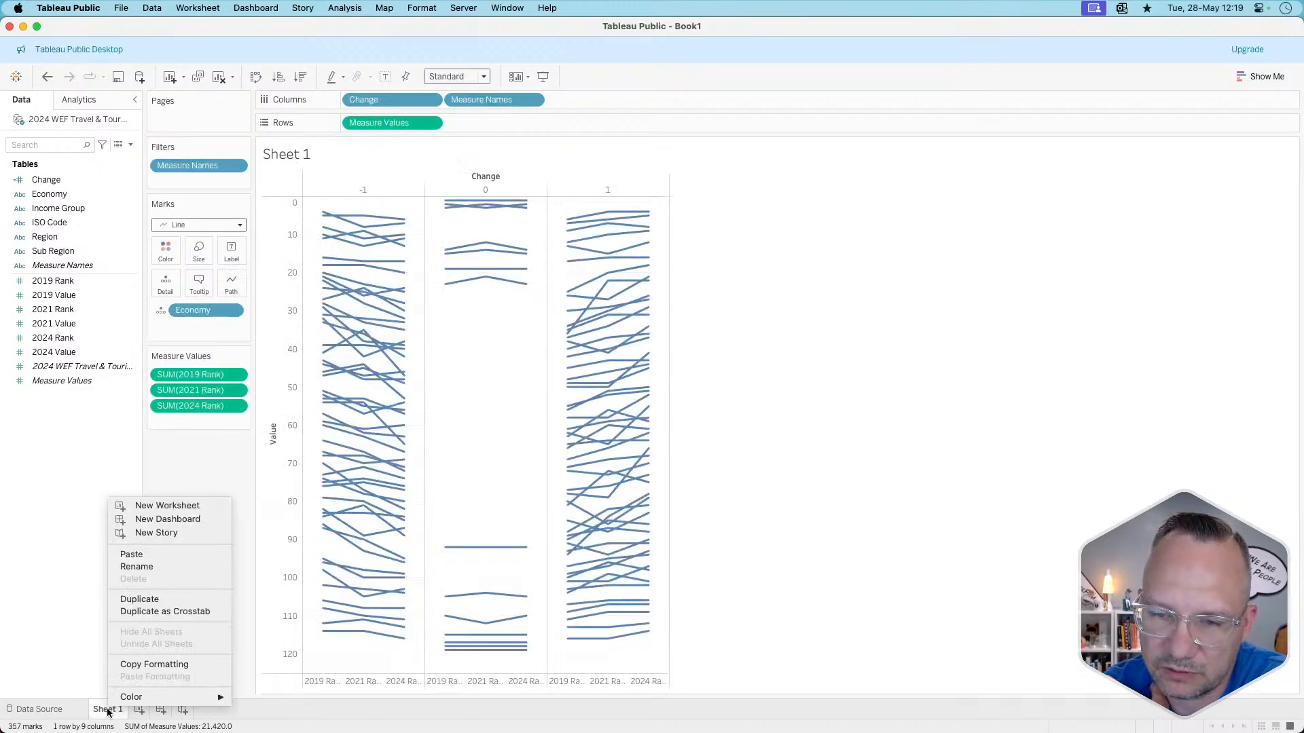
pyautogui.click(138, 600)
pyautogui.moveTo(428, 100); pyautogui.dragTo(156, 557)
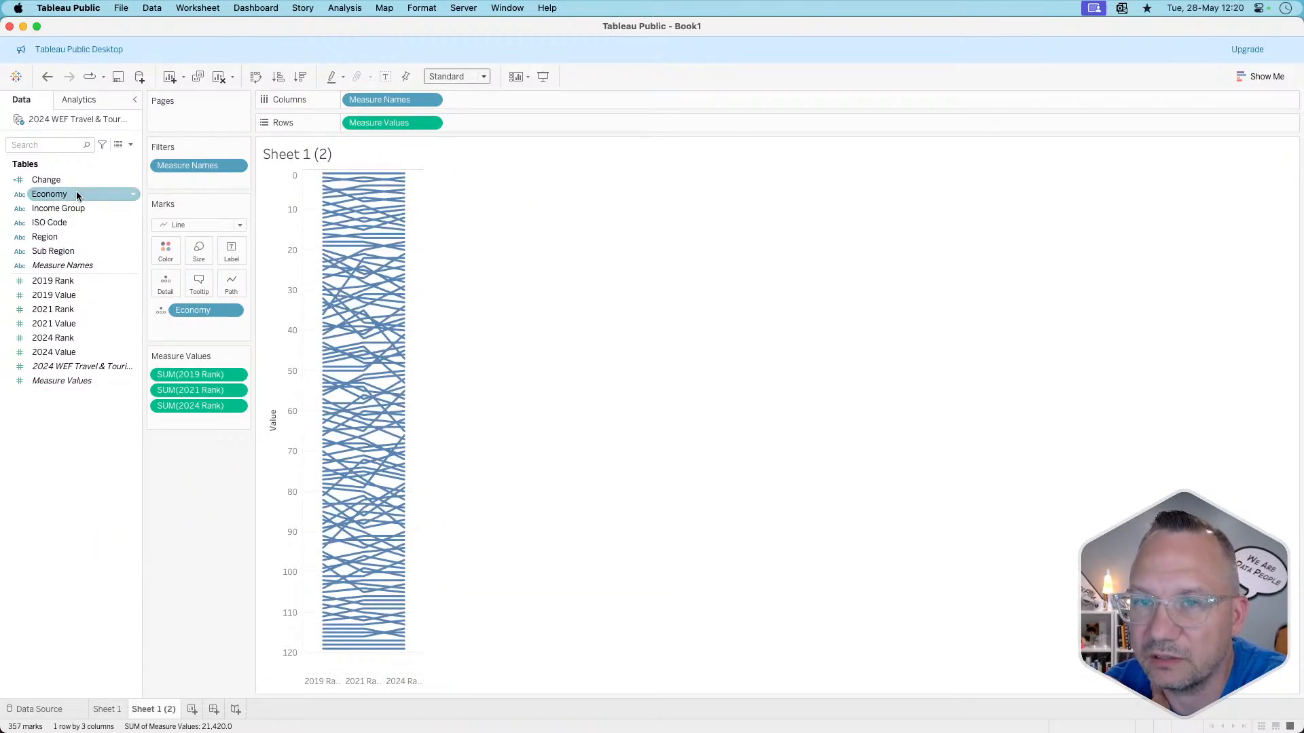
pyautogui.moveTo(75, 211); pyautogui.dragTo(364, 99)
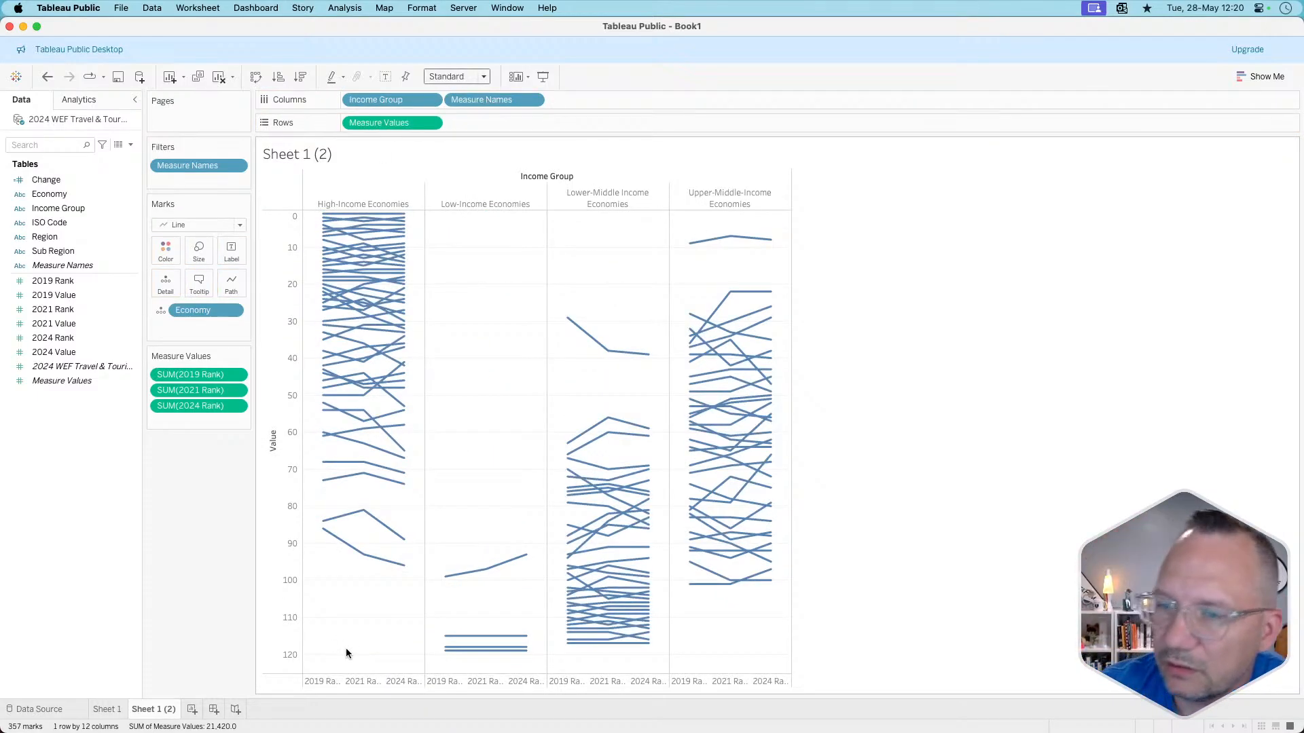
# - Add a new worksheet with ISO Code on Rows, checking it against the income group chart sheet
pyautogui.click(193, 709)
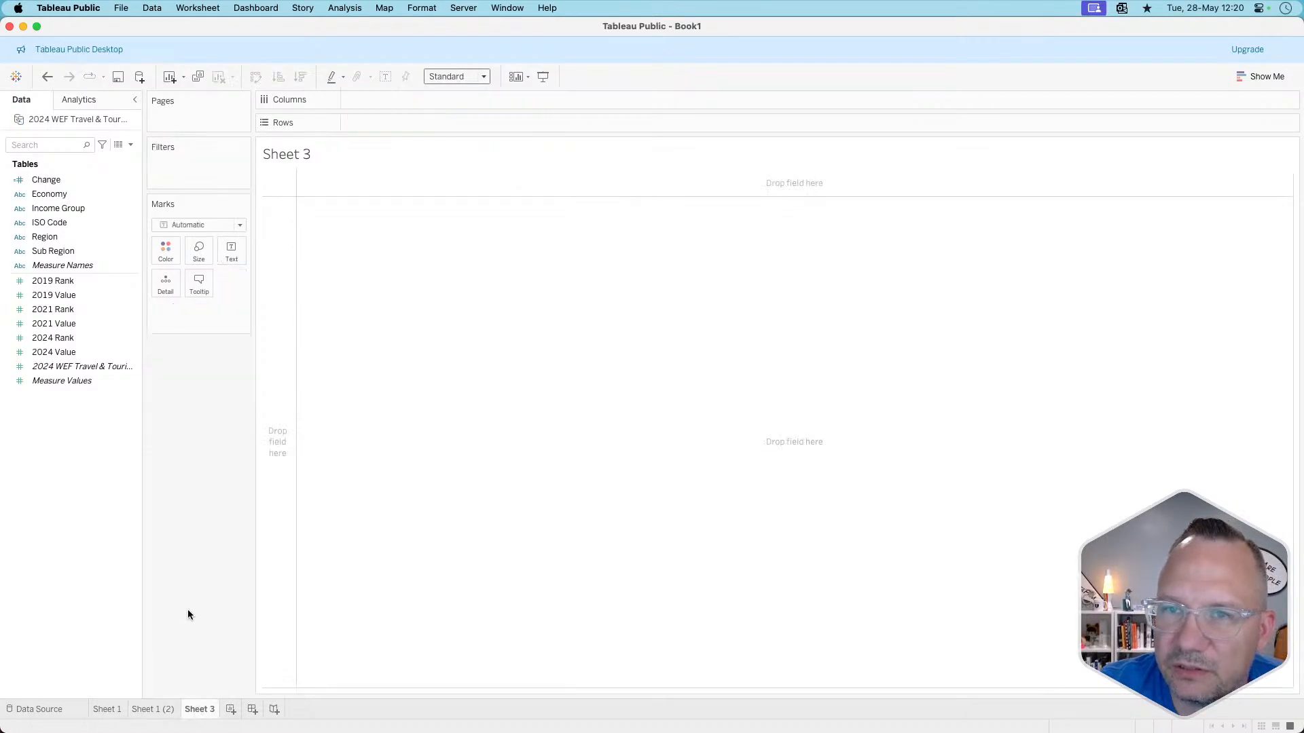
pyautogui.doubleClick(51, 222)
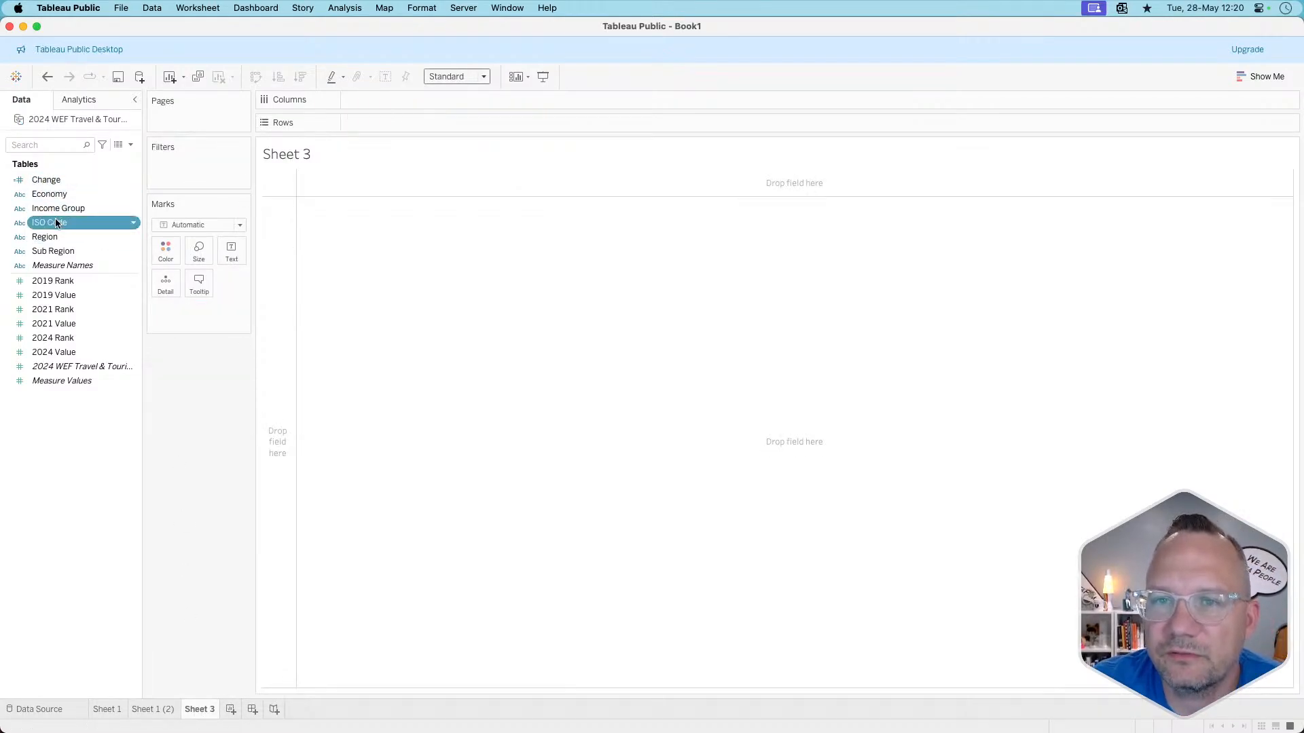
pyautogui.click(137, 708)
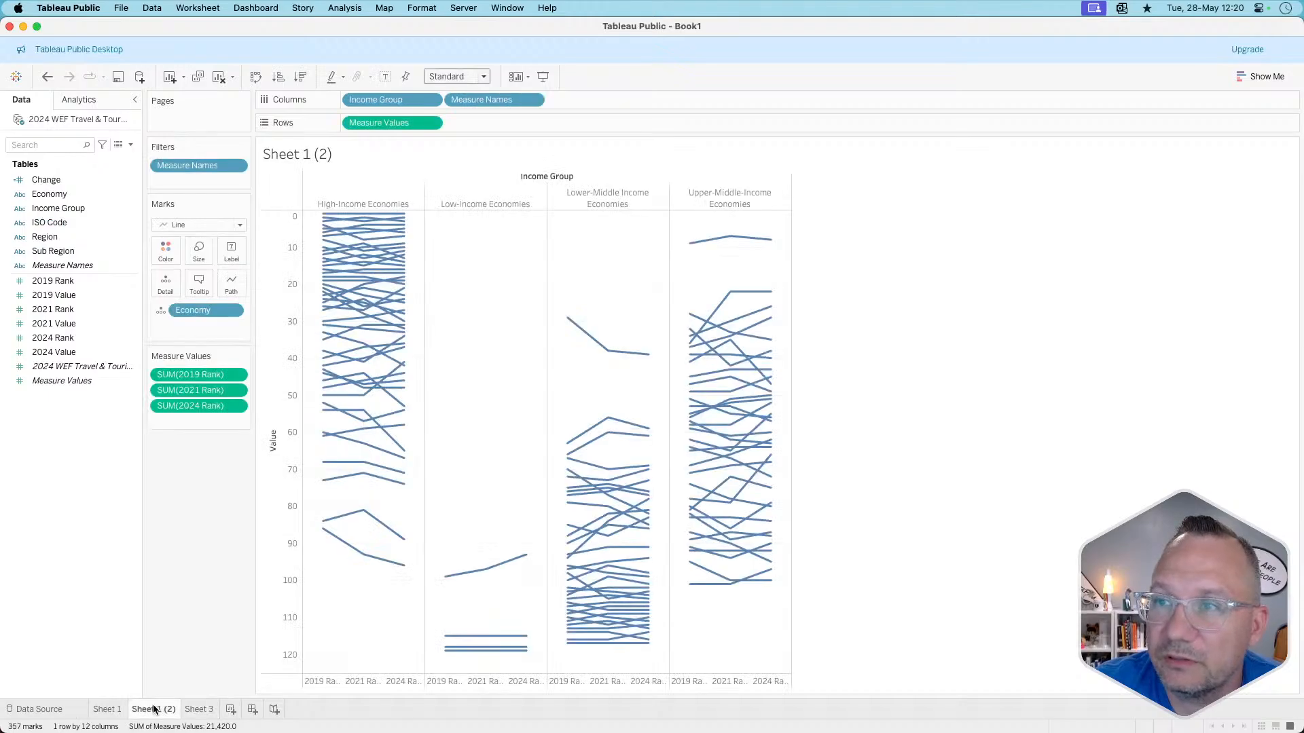
pyautogui.click(199, 709)
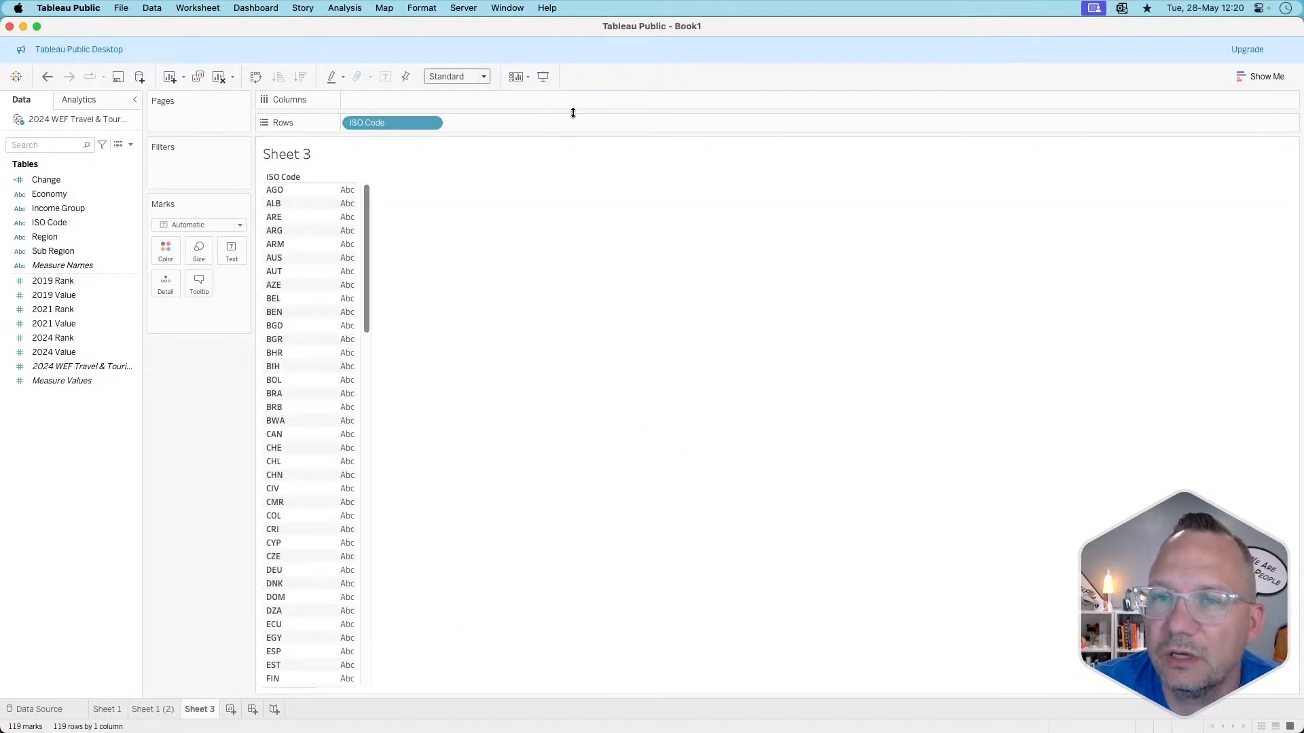
# - Try listing Economy alongside ISO Code on Rows of Sheet 3, and remove Economy again
pyautogui.moveTo(48, 194); pyautogui.dragTo(355, 123)
pyautogui.scroll(-15, 353, 254)
pyautogui.scroll(15, 353, 255)
pyautogui.moveTo(428, 123); pyautogui.dragTo(224, 400)
# - Add Income Group after ISO Code on Rows of Sheet 3 and scan each country's income group
pyautogui.moveTo(80, 207); pyautogui.dragTo(540, 121)
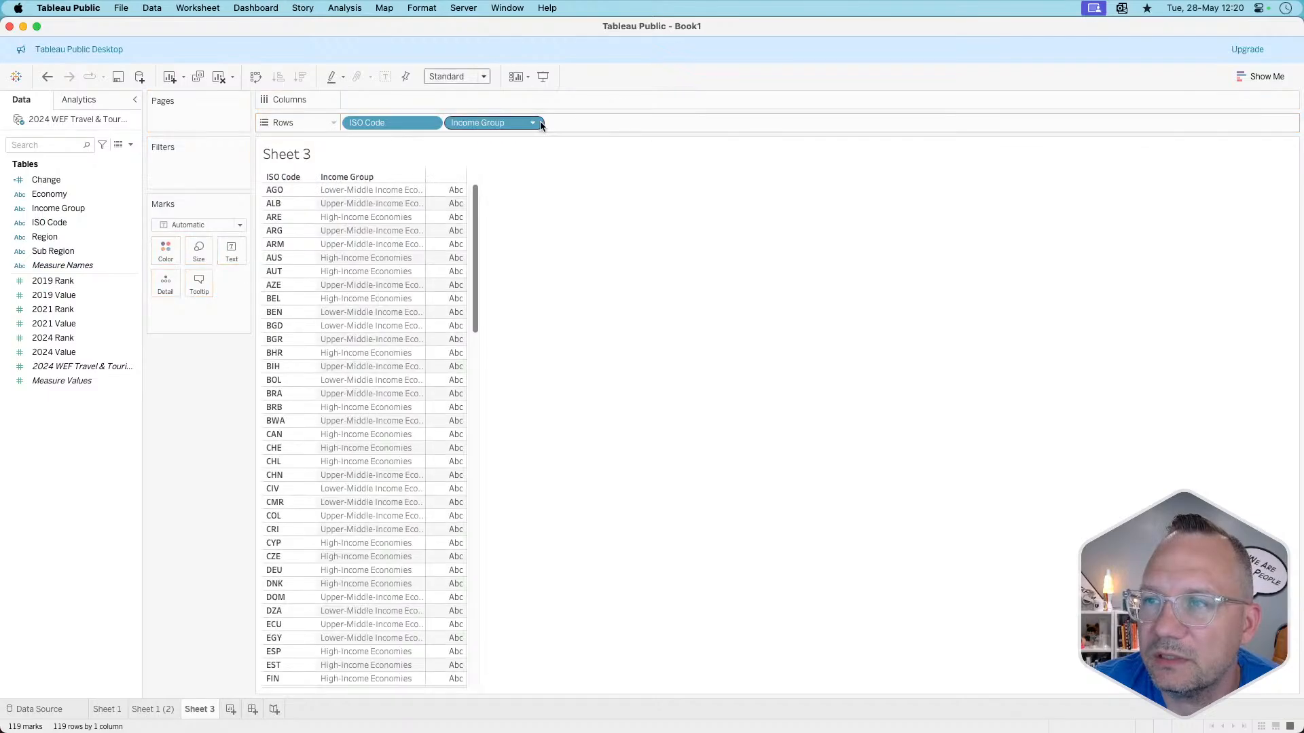
pyautogui.scroll(-2, 360, 424)
pyautogui.scroll(-15, 361, 424)
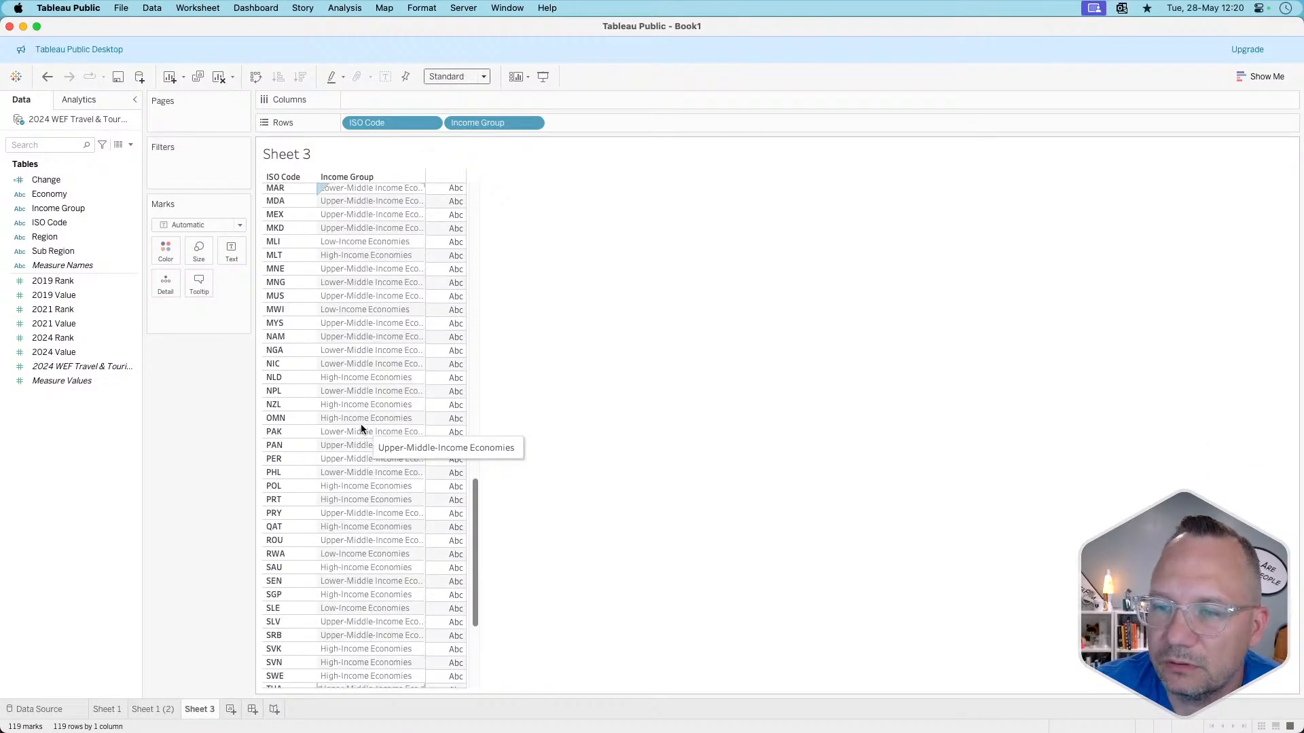
pyautogui.scroll(15, 361, 423)
pyautogui.moveTo(143, 537); pyautogui.dragTo(145, 537)
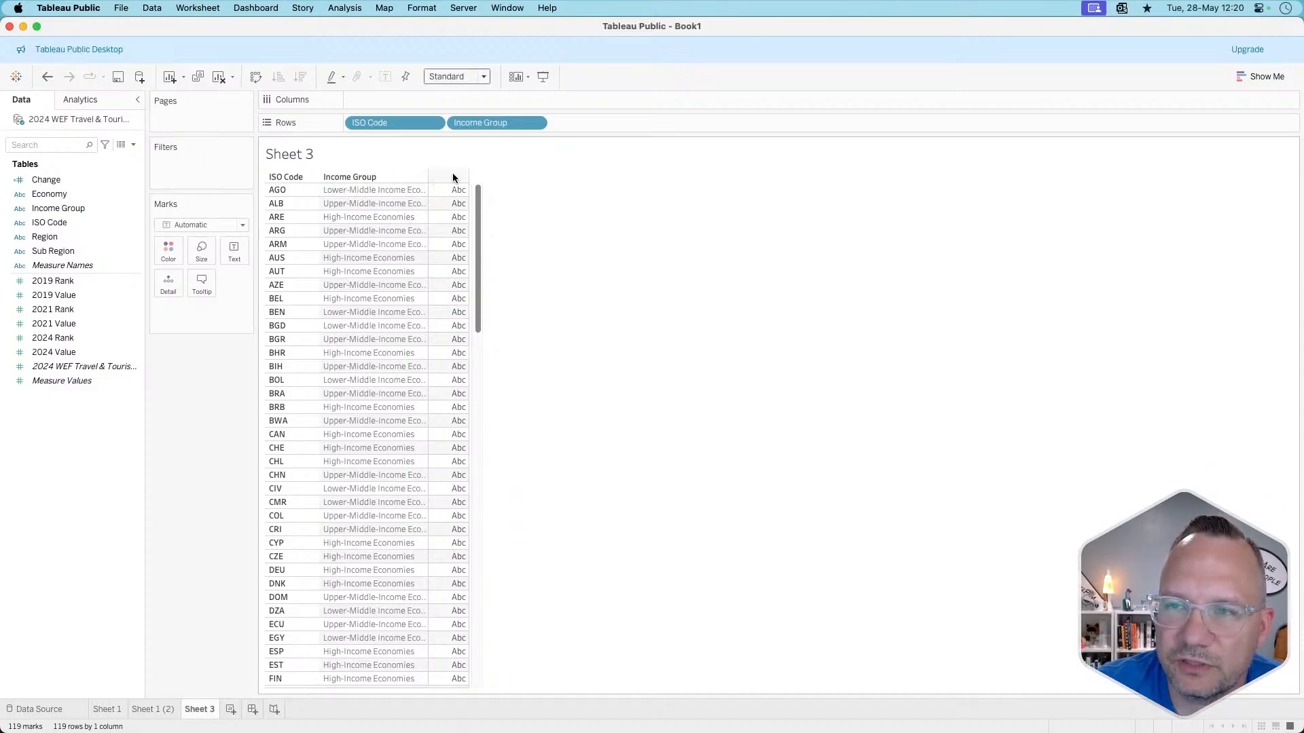
# - Remove Income Group from Rows on Sheet 3 and color the lines on Sheet 1 (2) by Income Group
pyautogui.moveTo(498, 125); pyautogui.dragTo(205, 450)
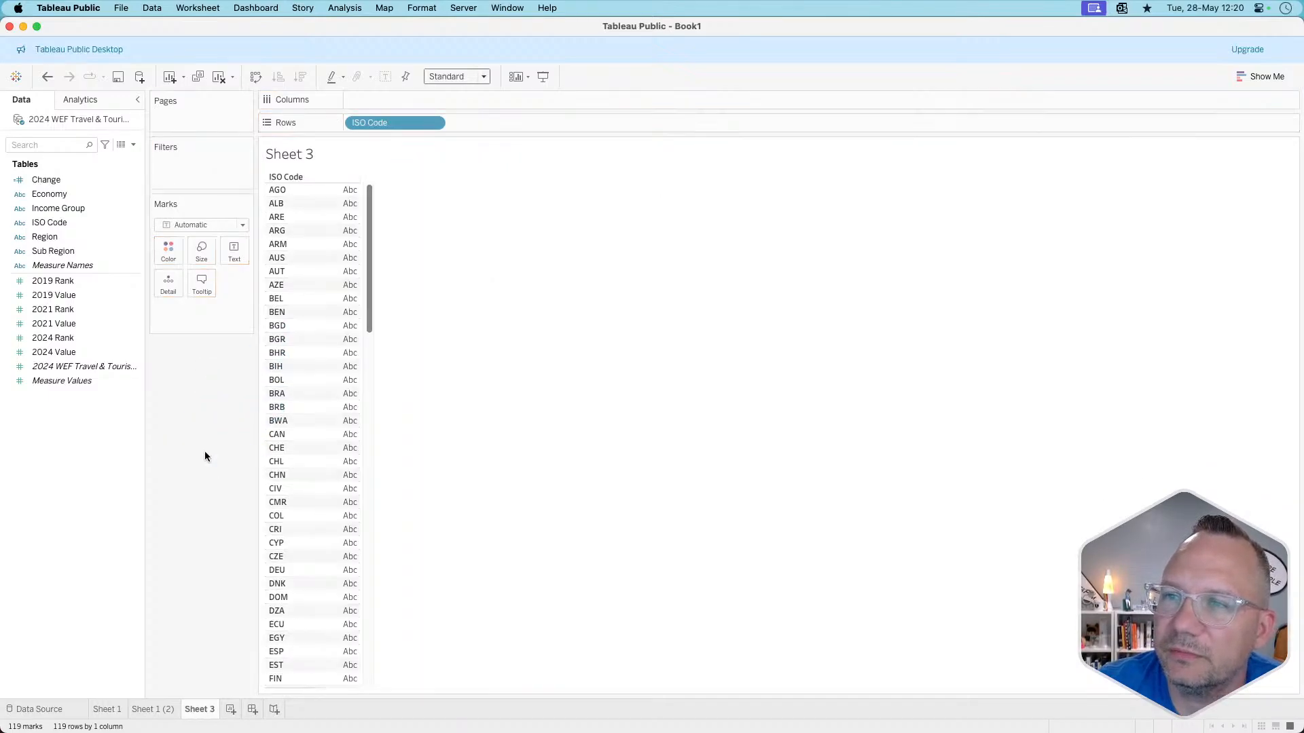
pyautogui.click(164, 707)
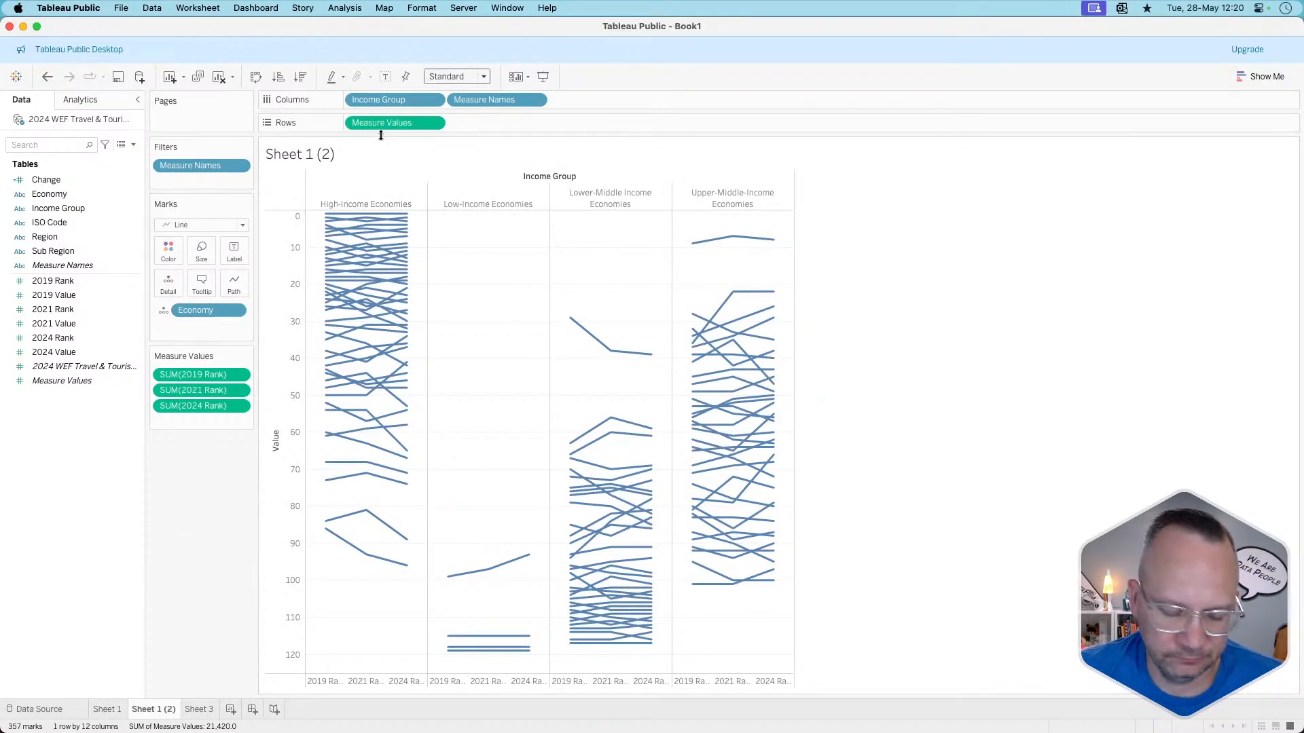
pyautogui.moveTo(387, 102); pyautogui.dragTo(169, 252)
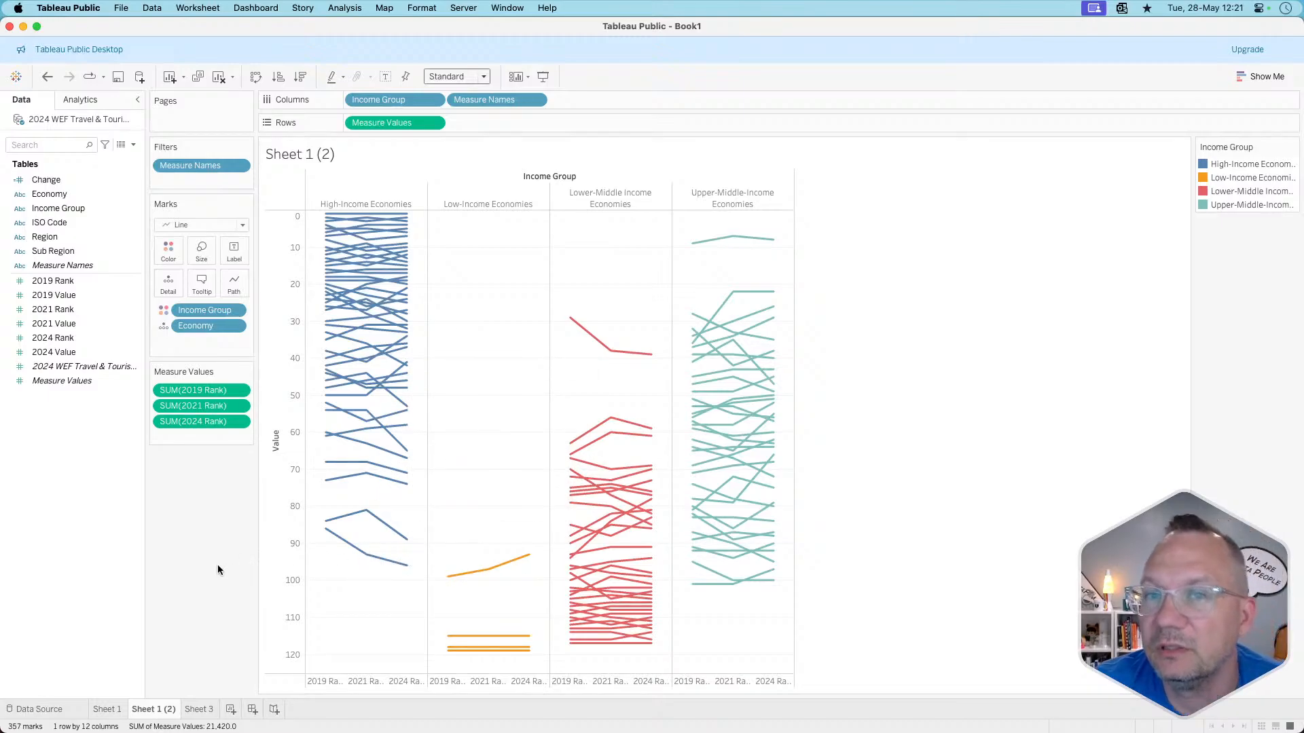
# - Replace Income Group on Columns with Sub Region, also trying Region alone and Region ahead of Sub Region
pyautogui.moveTo(68, 239); pyautogui.dragTo(389, 102)
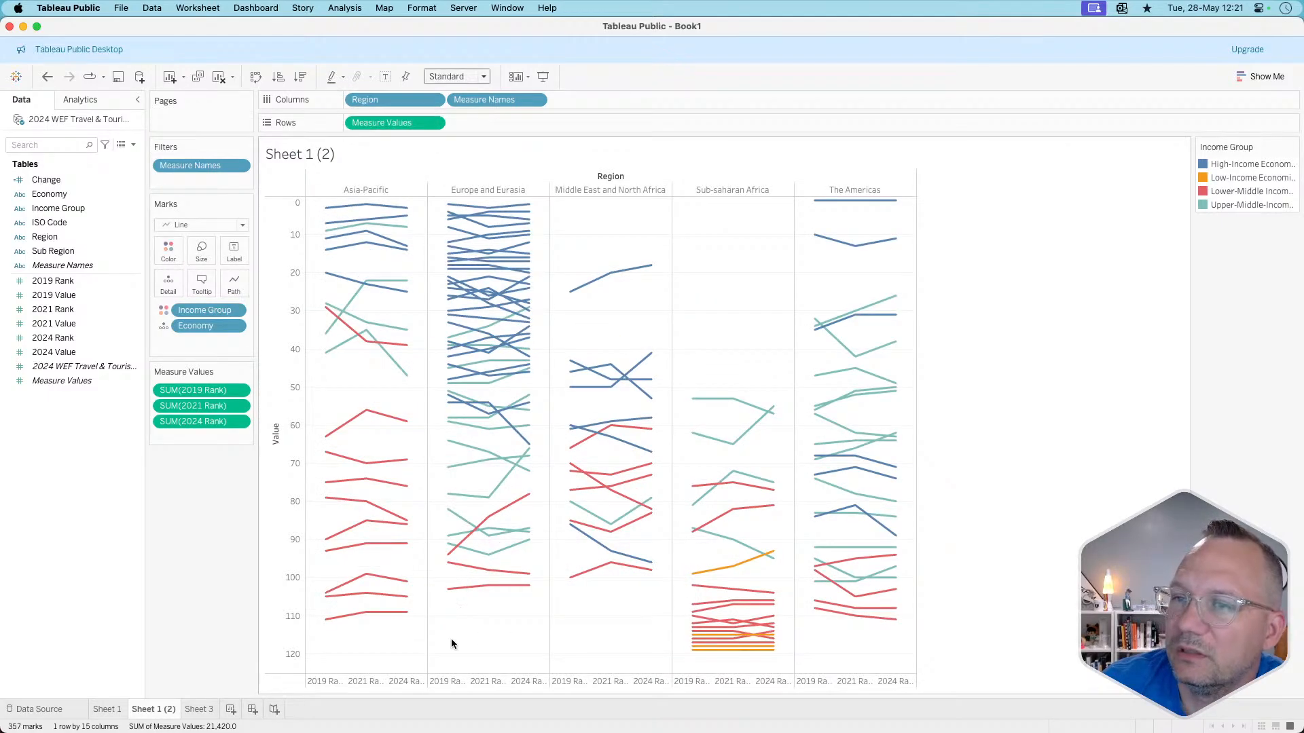
pyautogui.moveTo(67, 241); pyautogui.dragTo(384, 100)
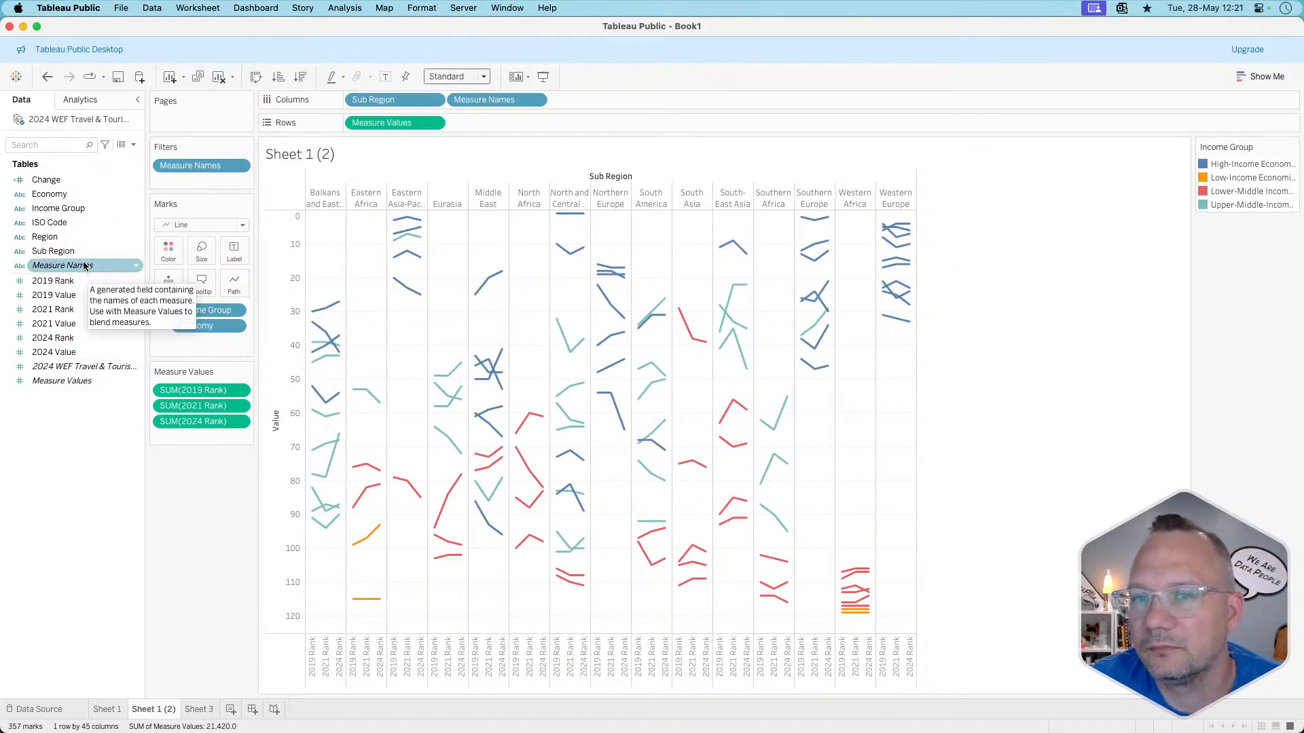
pyautogui.moveTo(78, 239); pyautogui.dragTo(361, 98)
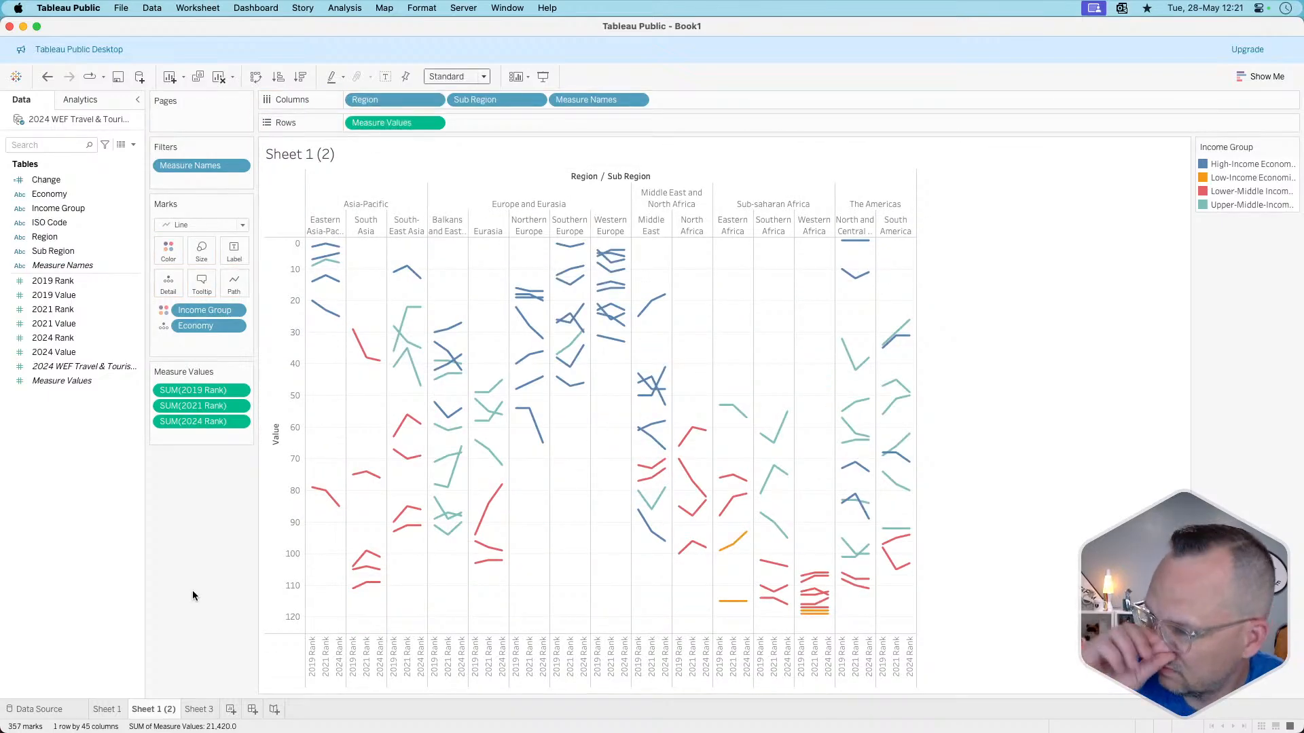
pyautogui.moveTo(388, 100); pyautogui.dragTo(201, 569)
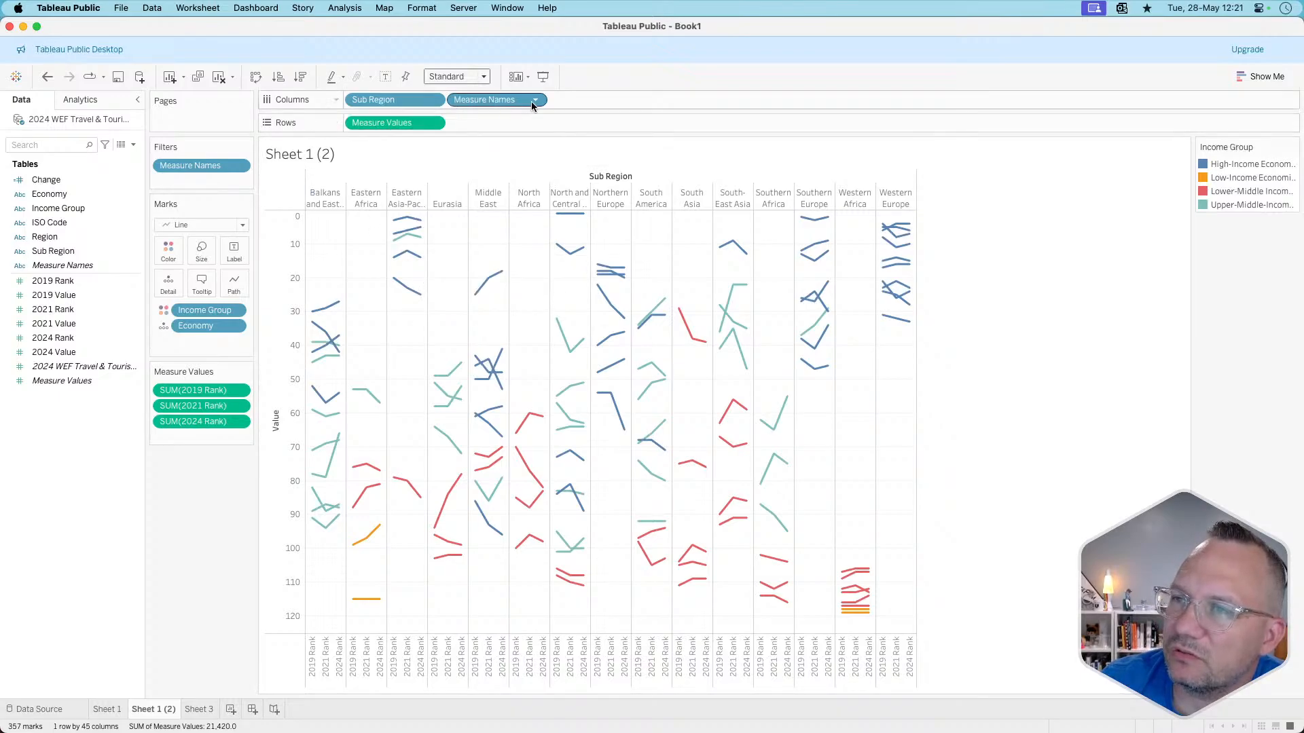
# - Sort Sub Region by the field 2019 Rank in ascending order, after trying descending
pyautogui.click(434, 101)
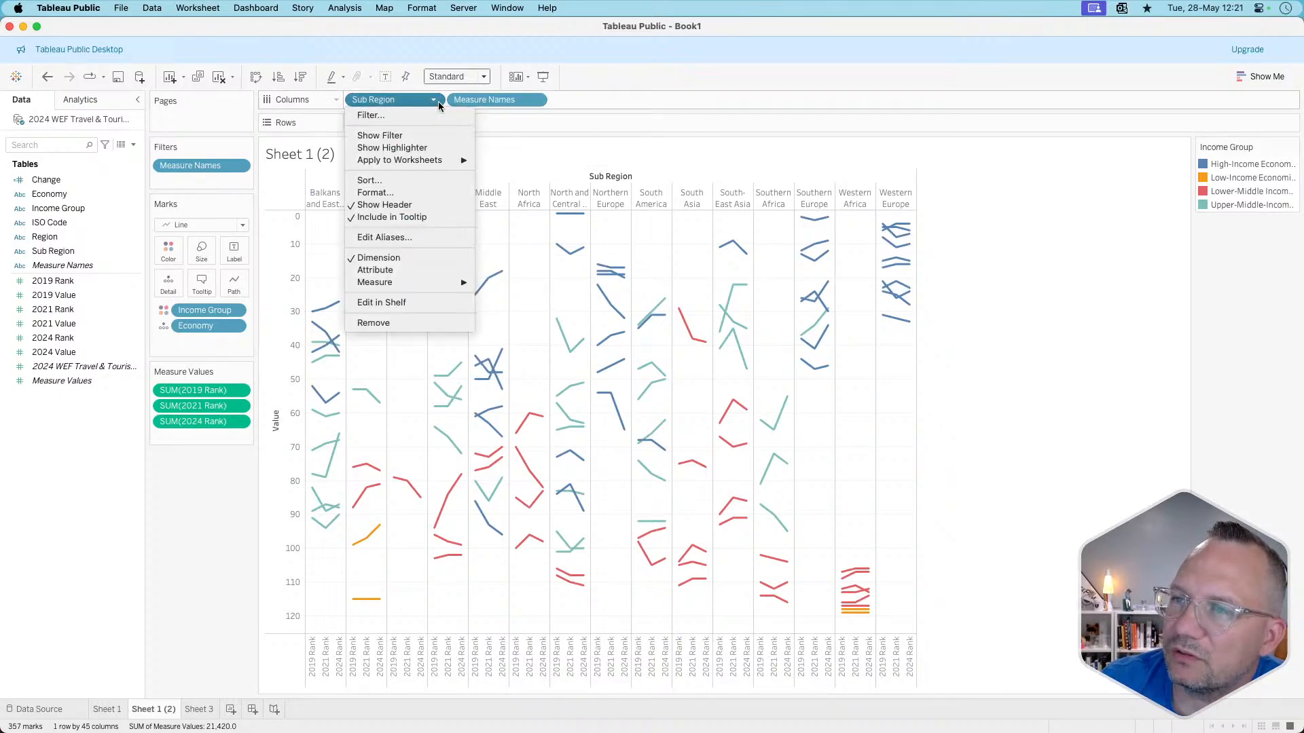
pyautogui.click(400, 179)
pyautogui.click(608, 362)
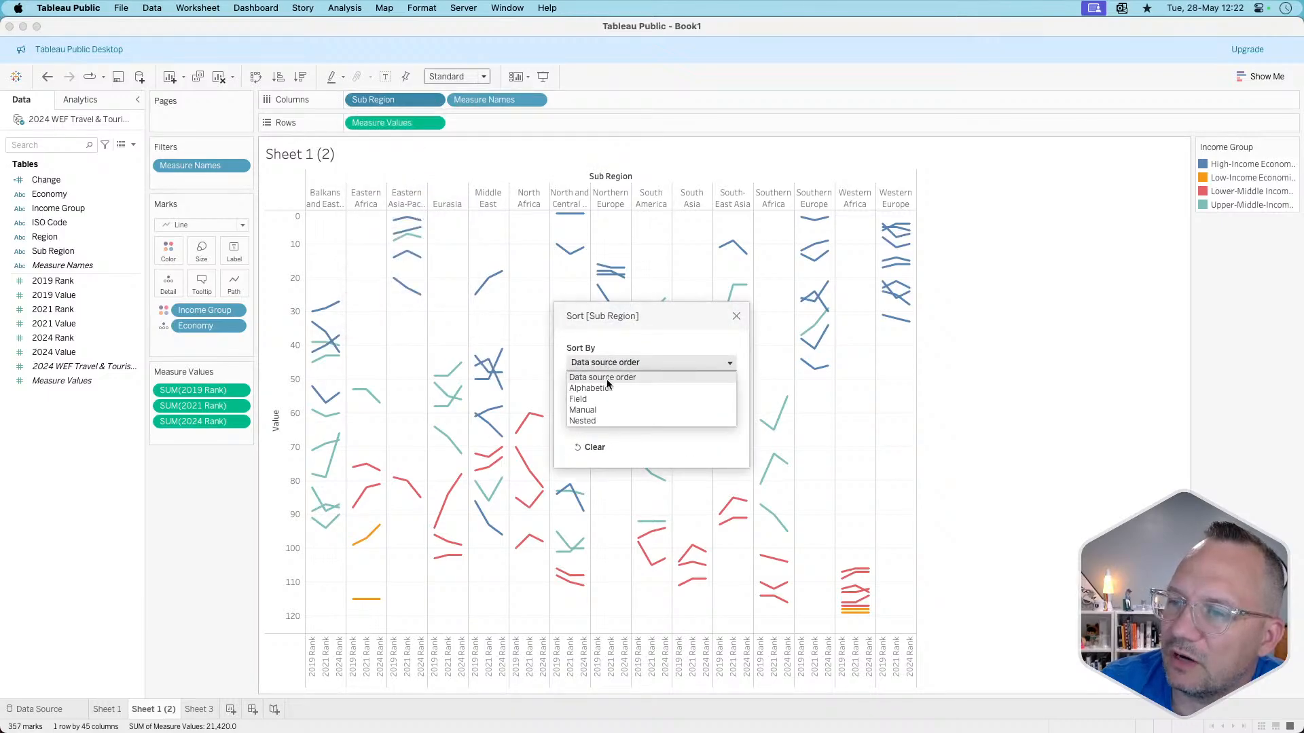
pyautogui.click(603, 401)
pyautogui.click(589, 416)
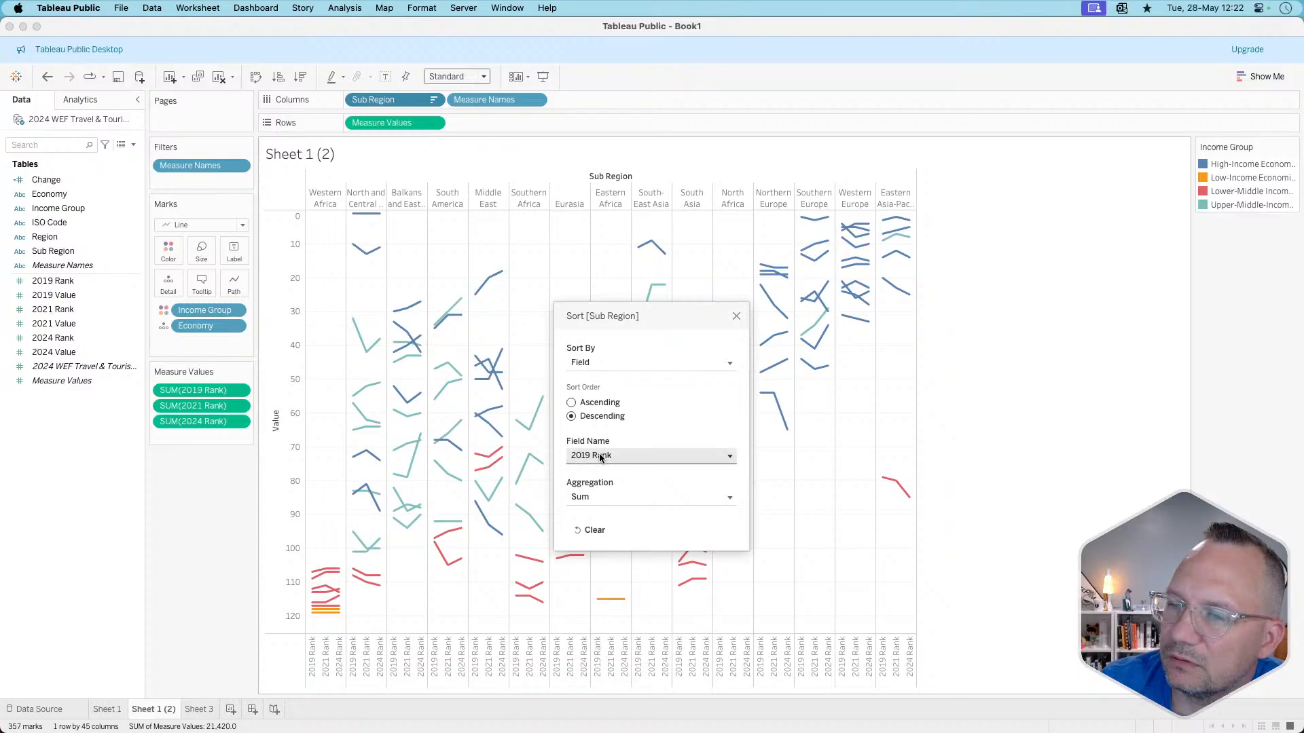
pyautogui.click(600, 458)
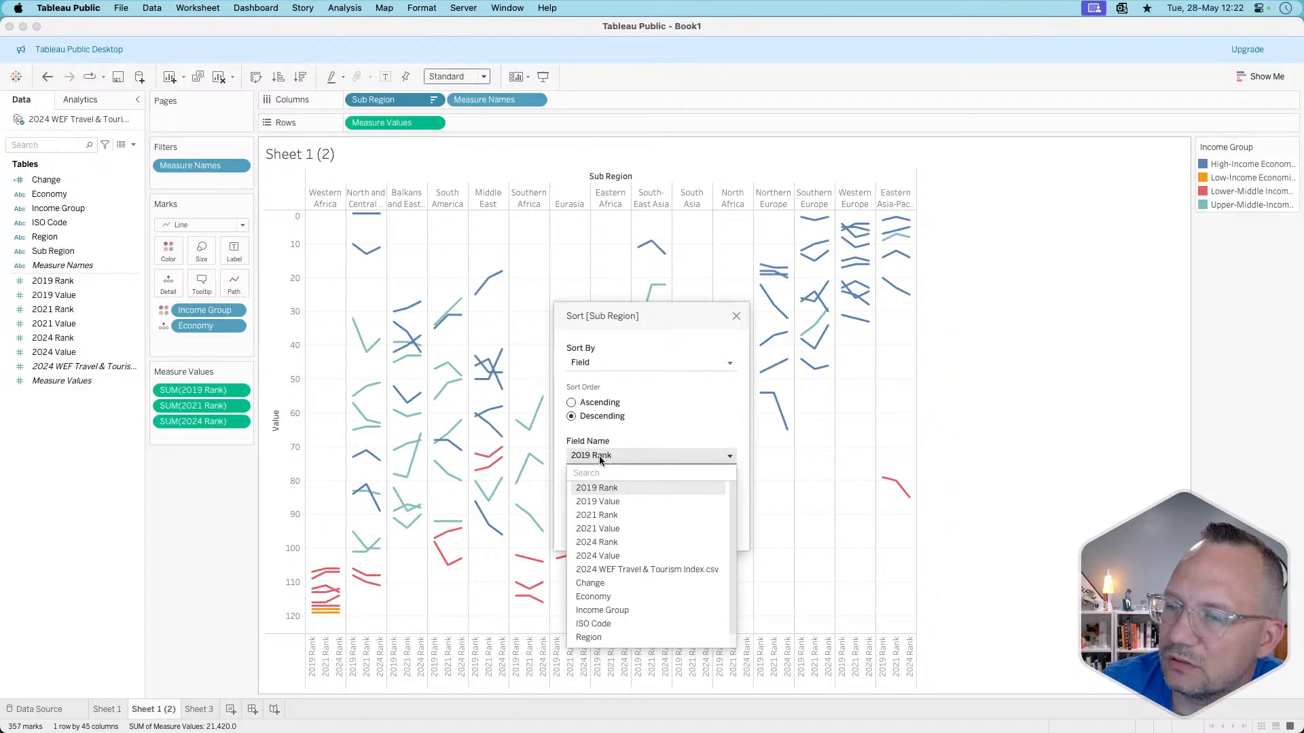
pyautogui.click(600, 459)
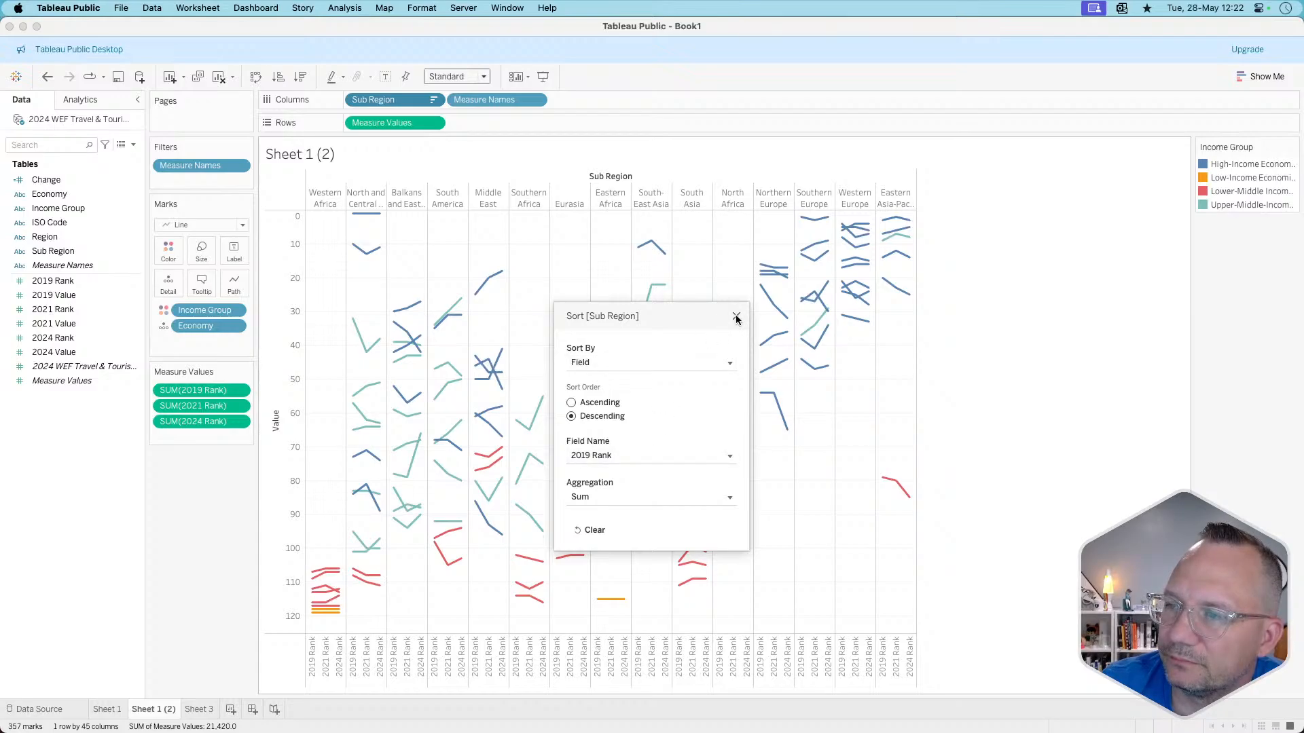
pyautogui.click(604, 404)
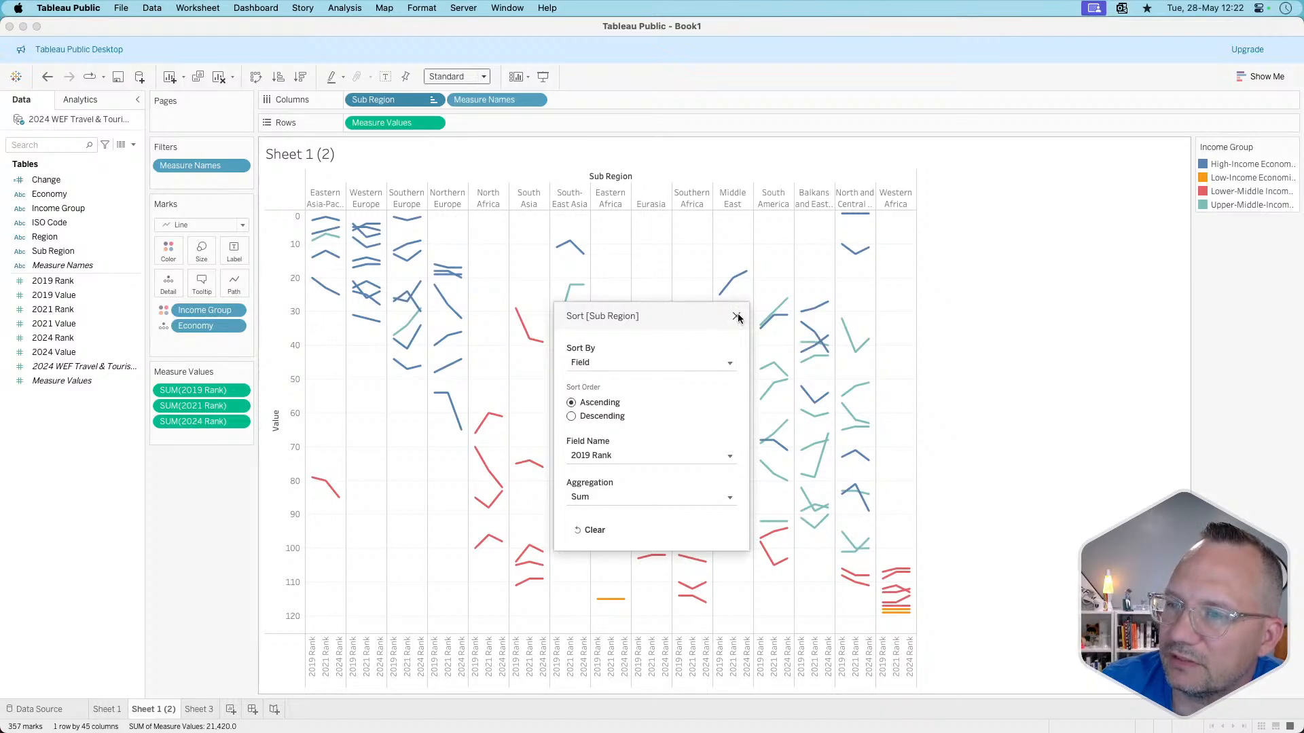
# - Try 2021 Rank and 2024 Rank as the Sub Region sort field and return to 2019 Rank
pyautogui.click(613, 454)
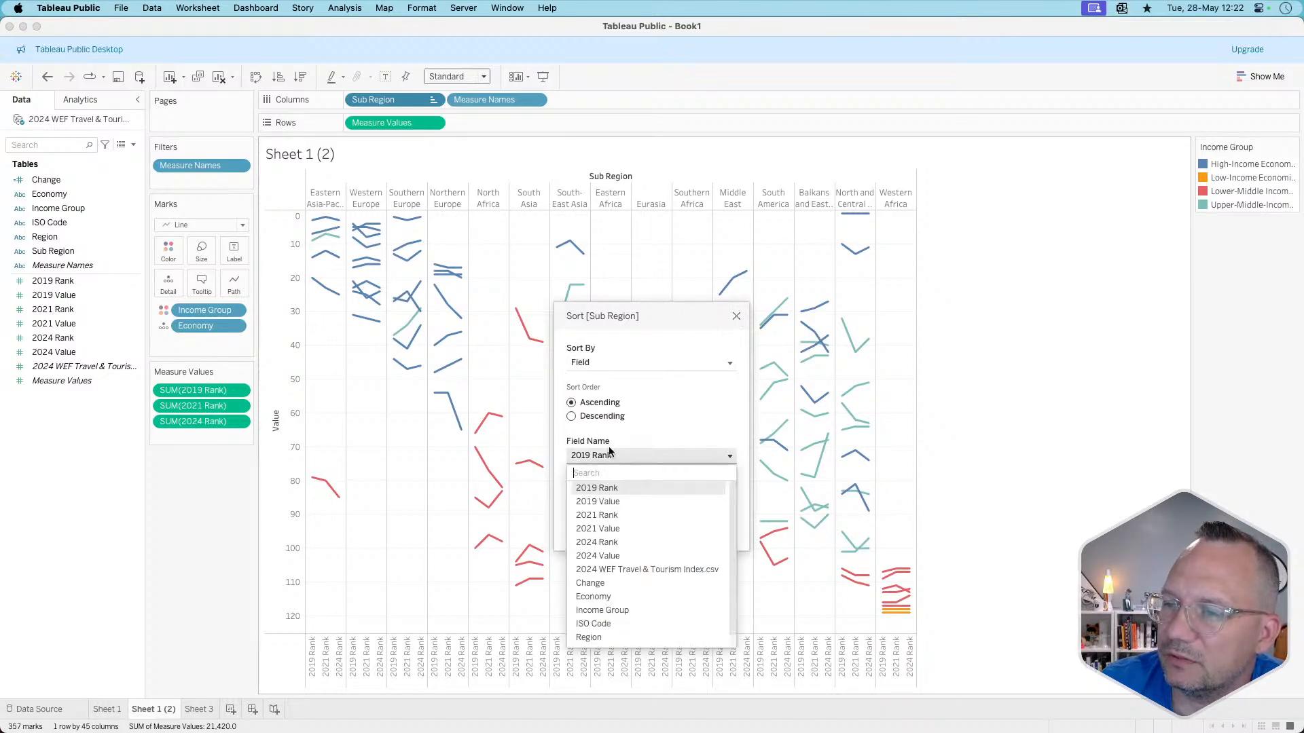
pyautogui.click(609, 516)
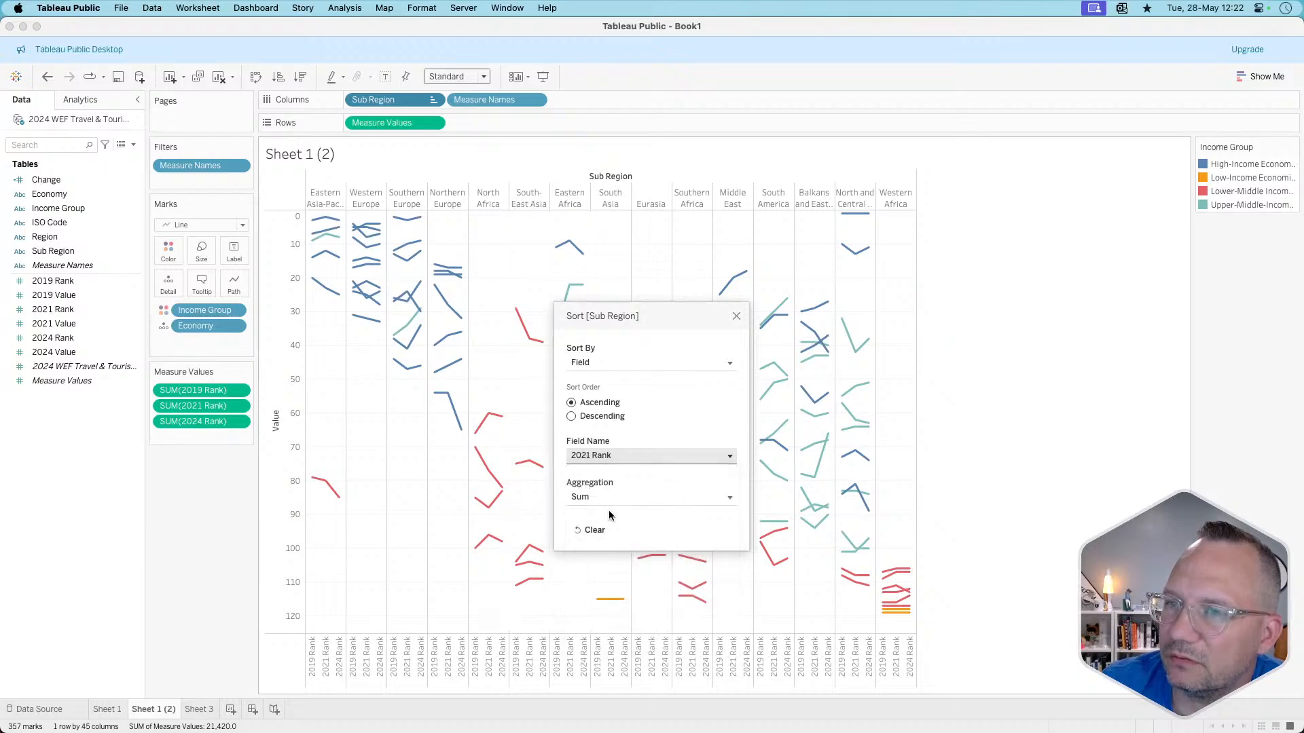
pyautogui.click(604, 457)
pyautogui.click(602, 546)
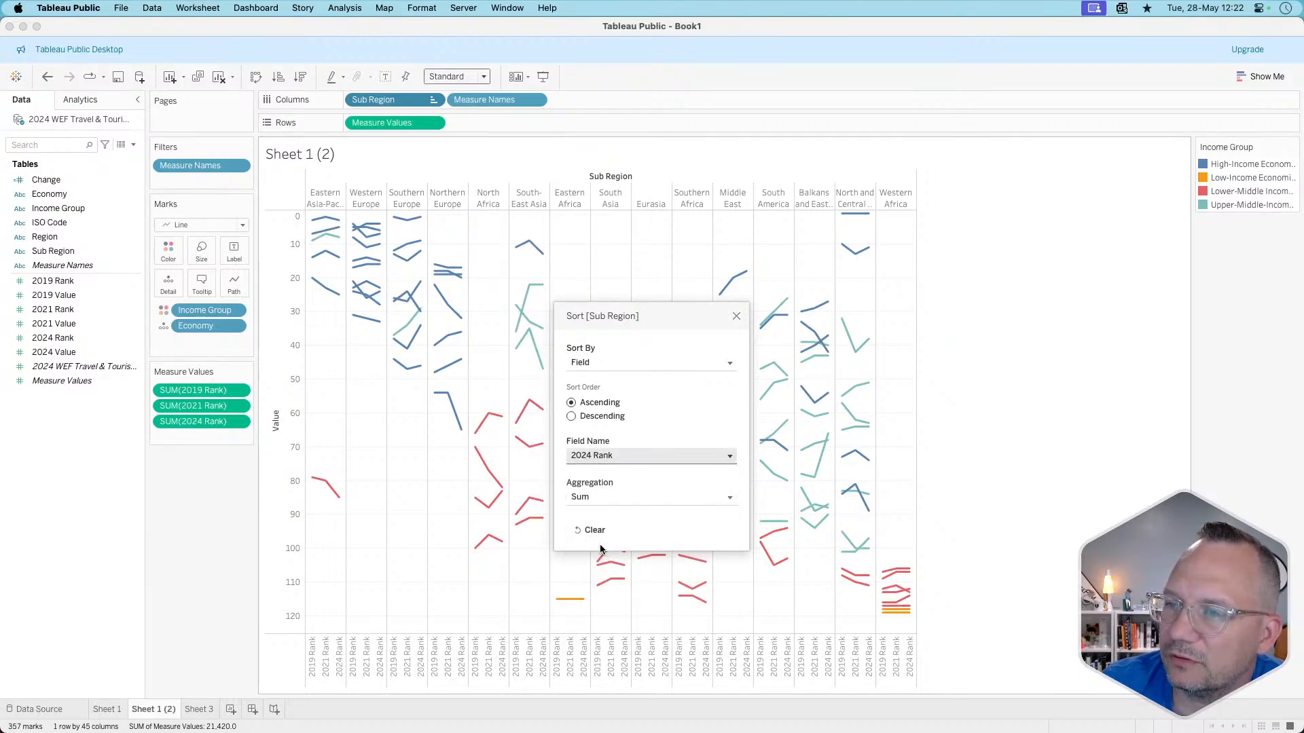
pyautogui.click(623, 461)
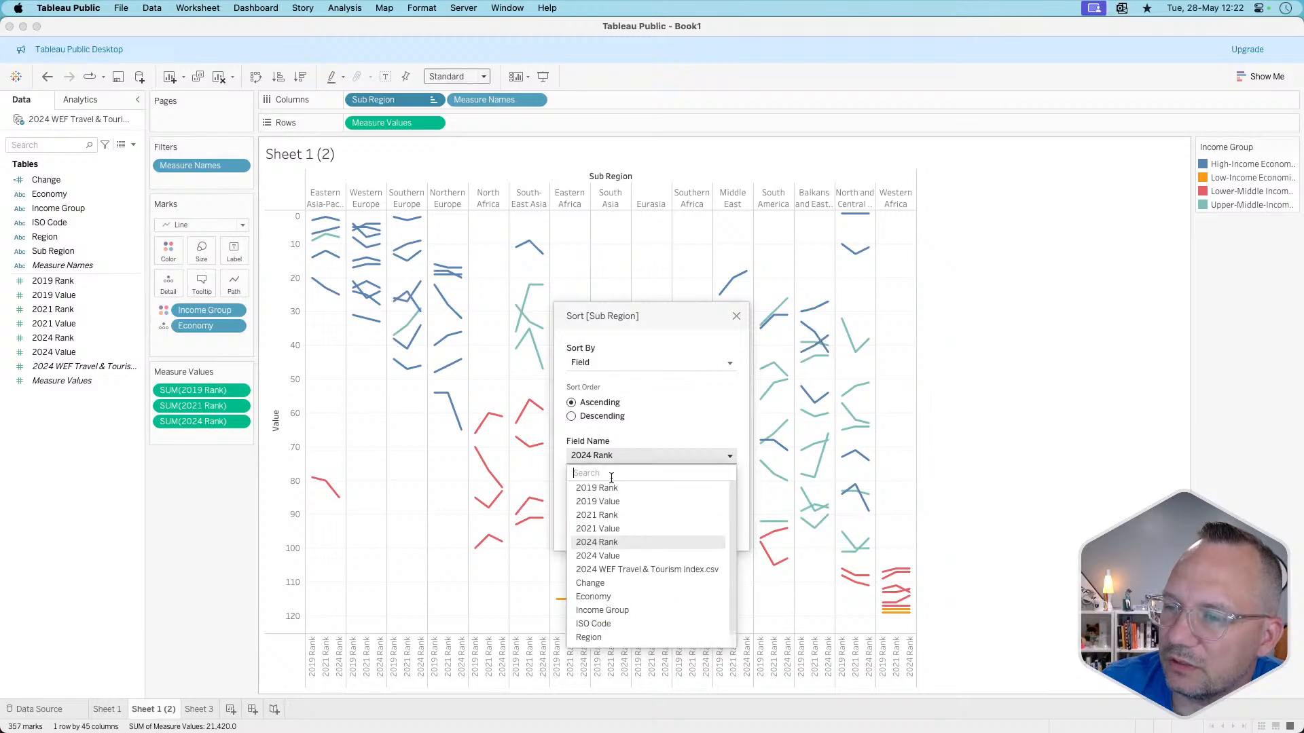
pyautogui.click(606, 488)
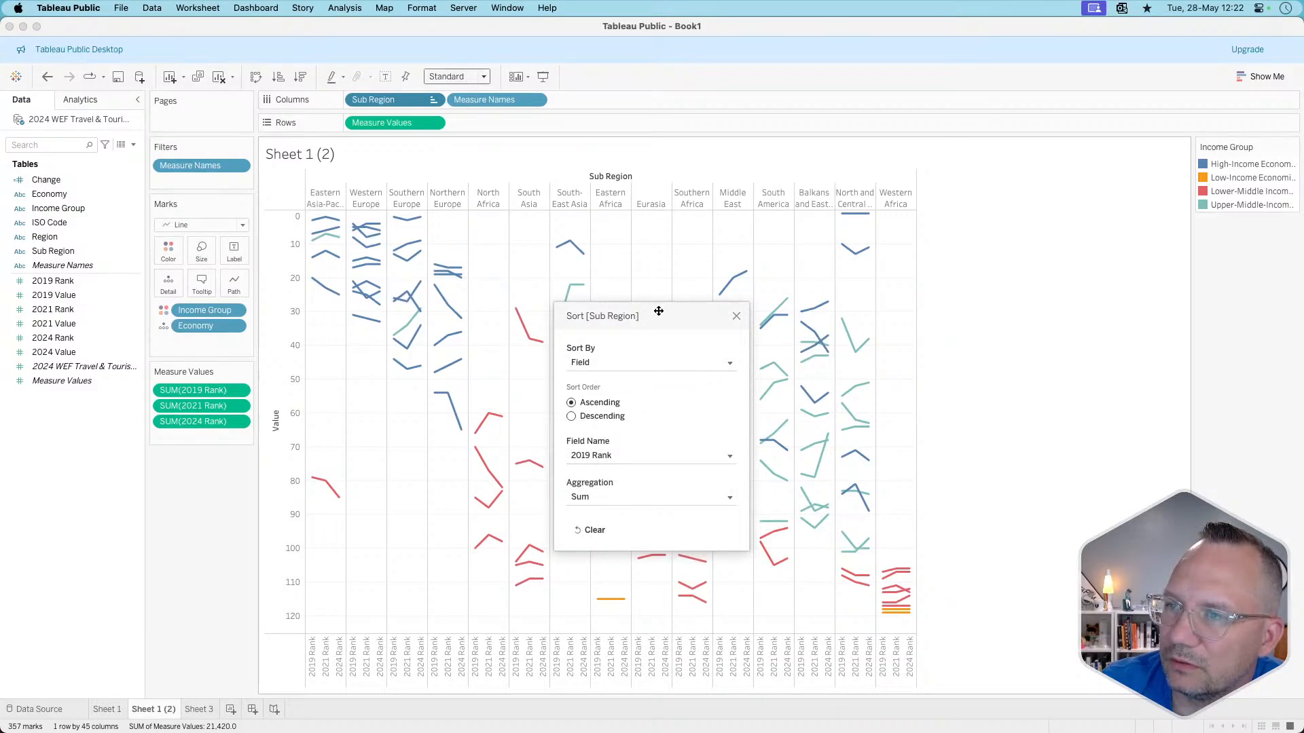
pyautogui.click(736, 316)
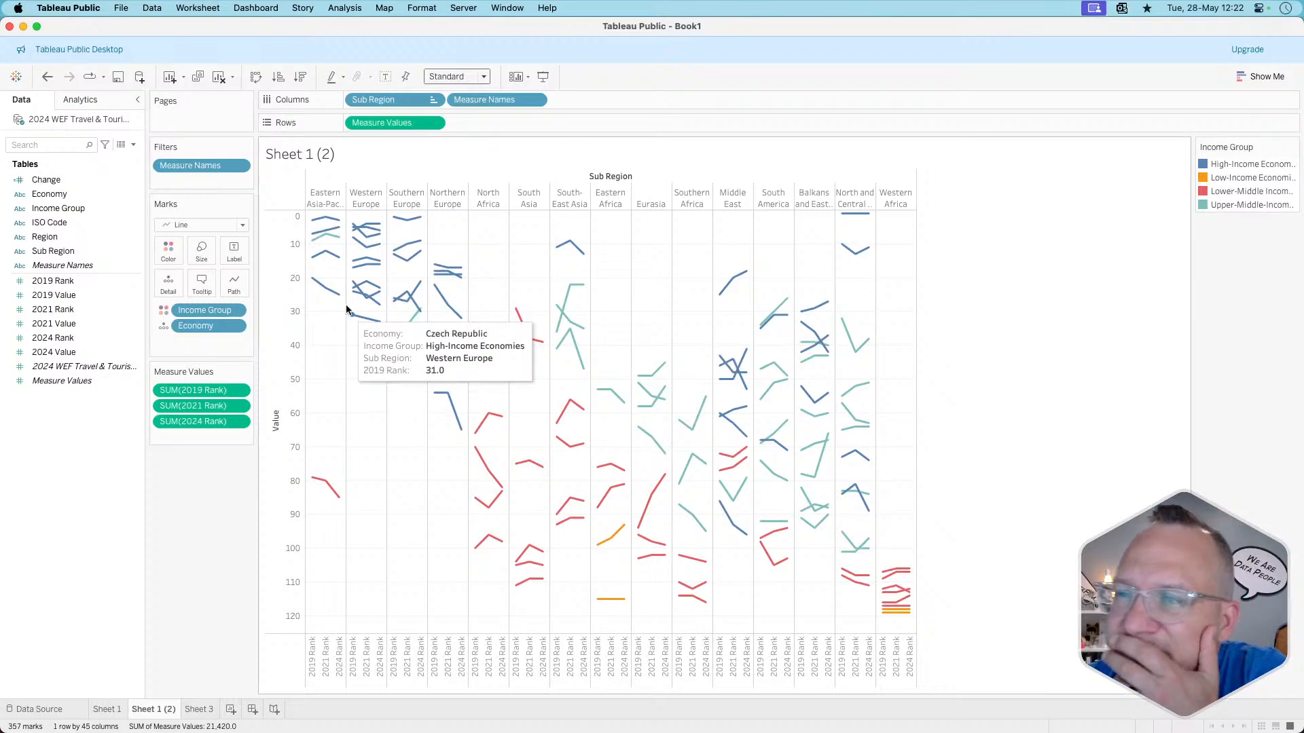
# - Fit the Sub Region line chart to Entire View
pyautogui.click(469, 76)
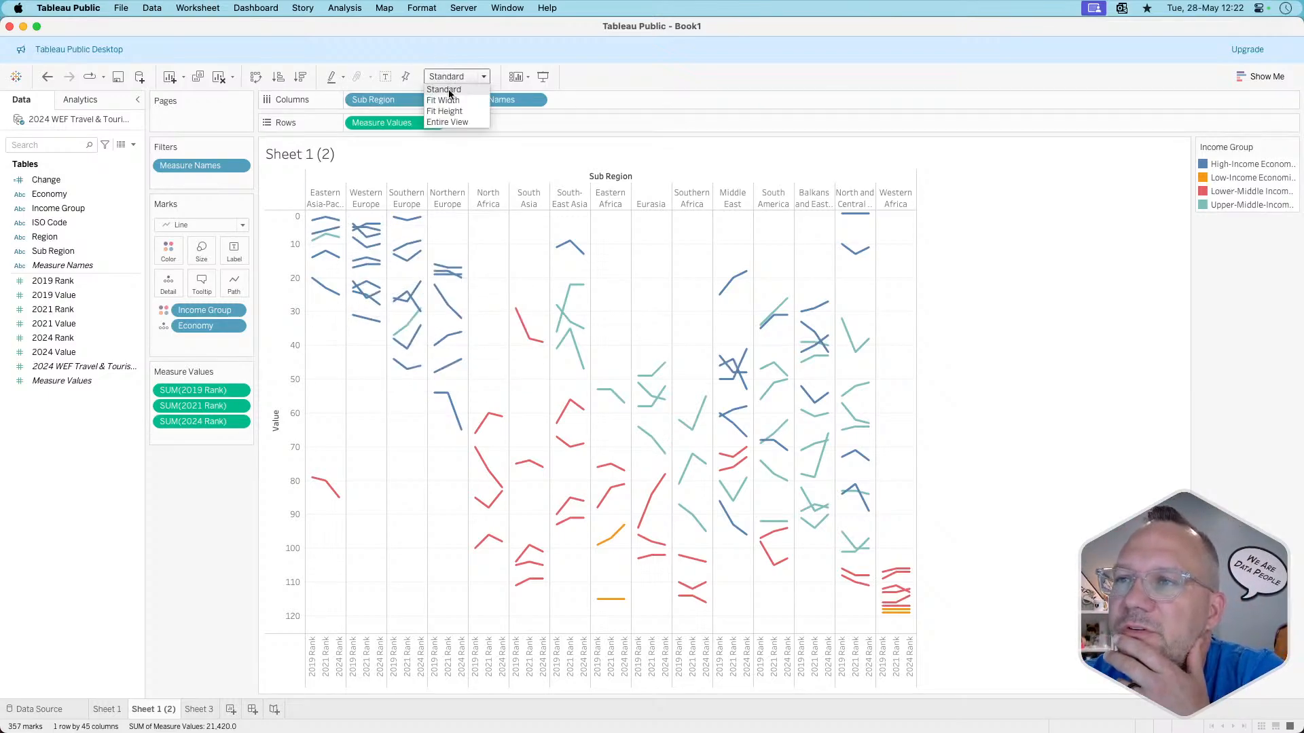
pyautogui.click(445, 119)
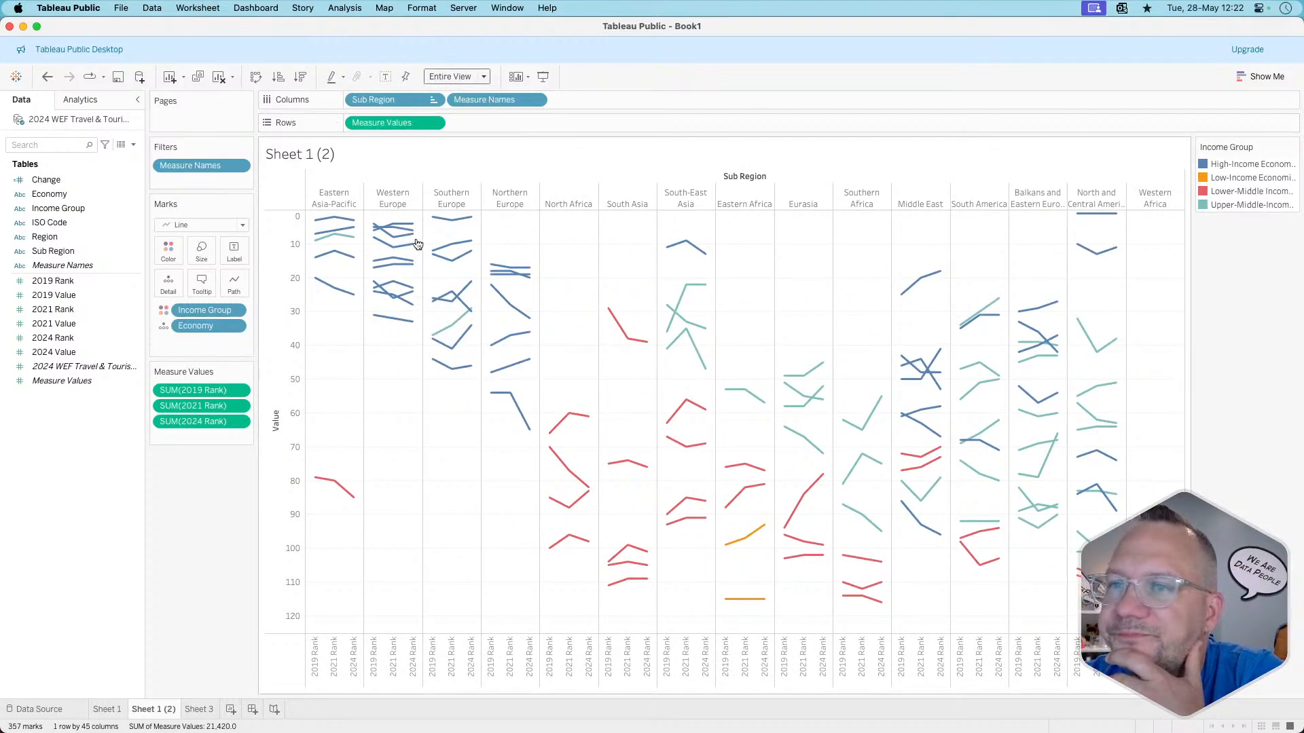
# - Try hiding the Measure Values axis header and undo it
pyautogui.click(433, 122)
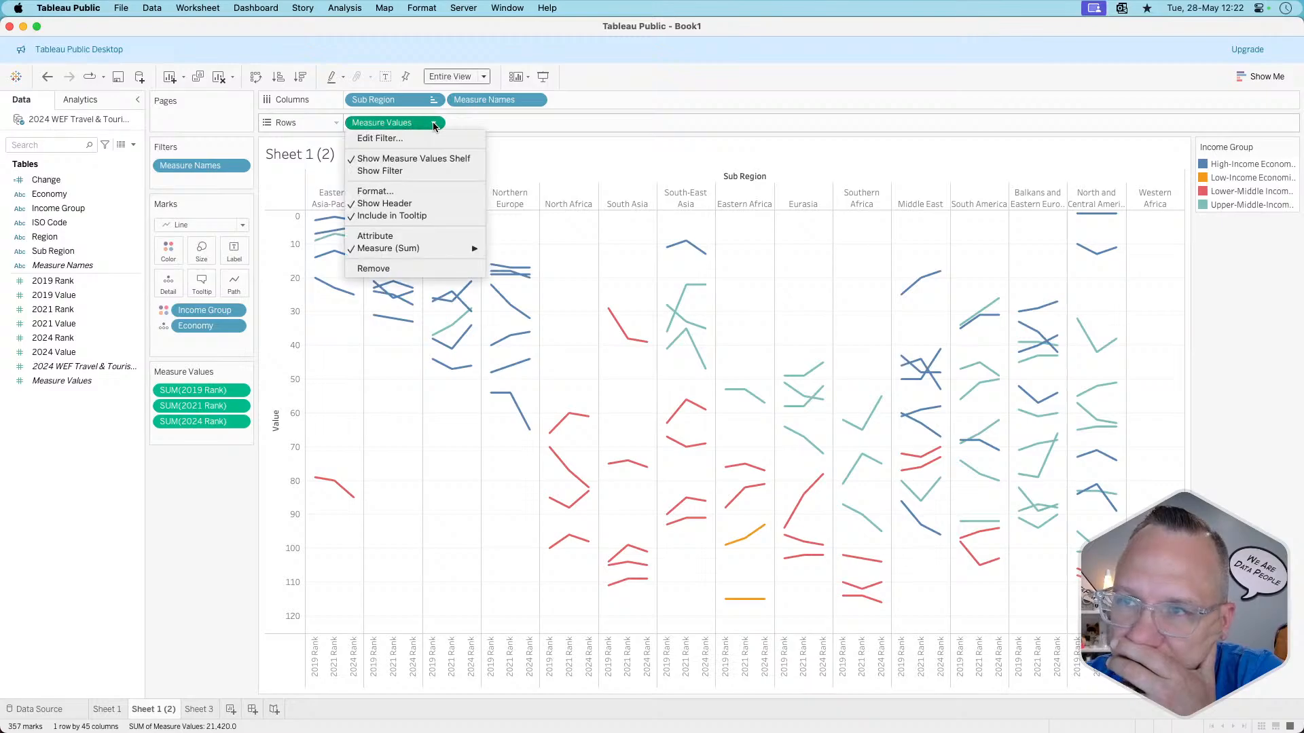
pyautogui.click(416, 204)
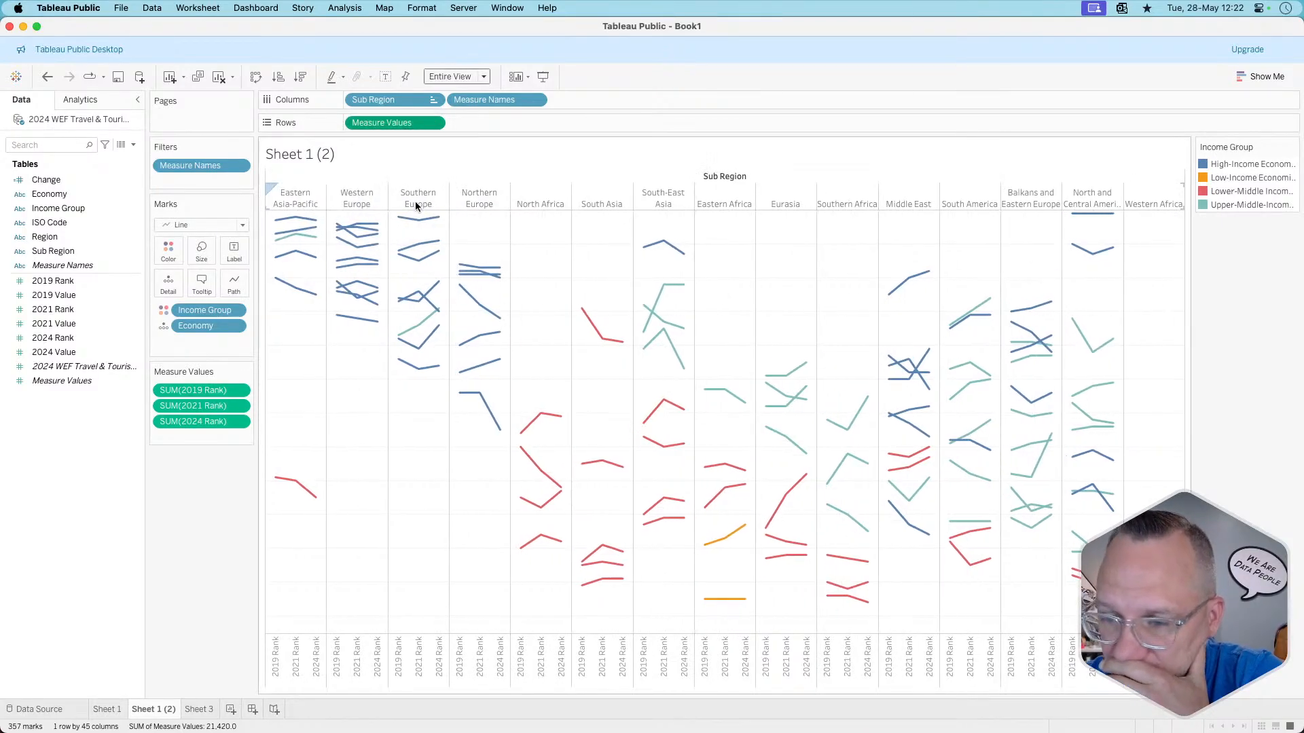
pyautogui.press('super+z')
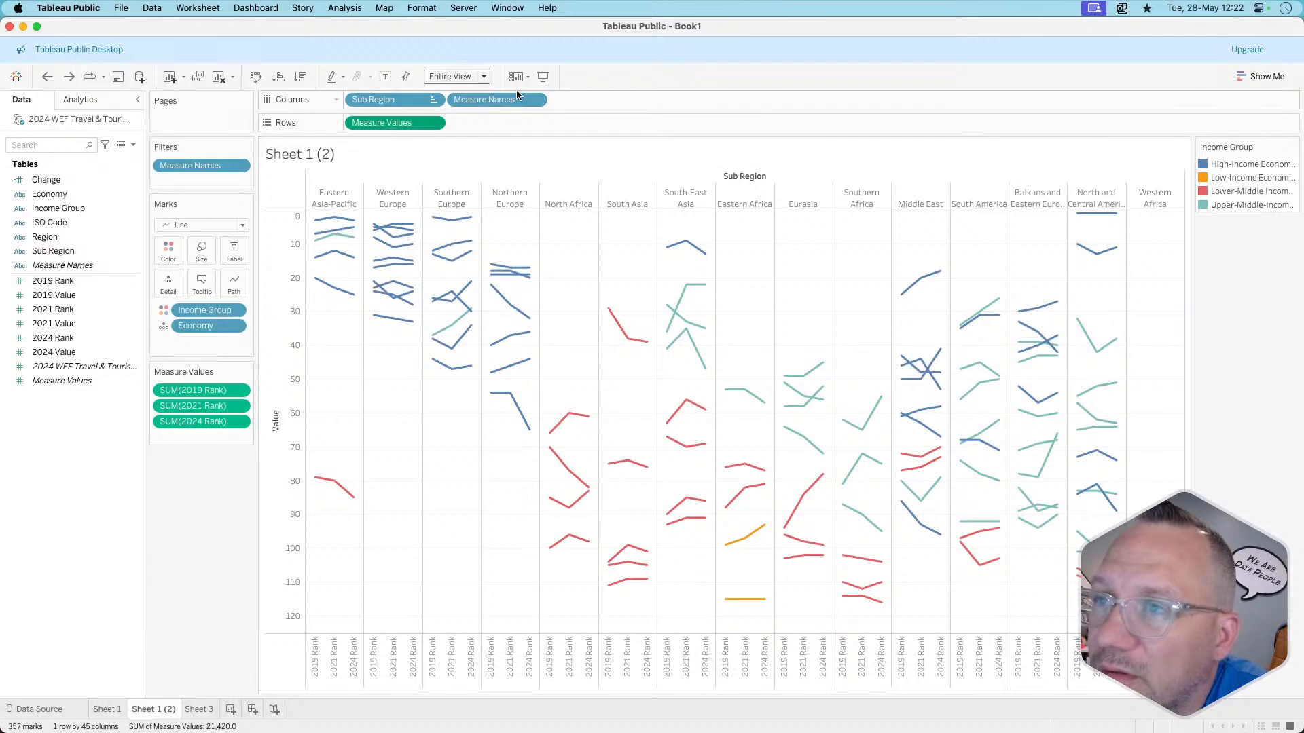
# - Hide the Measure Names header that labels the rank years below the lines
pyautogui.click(435, 100)
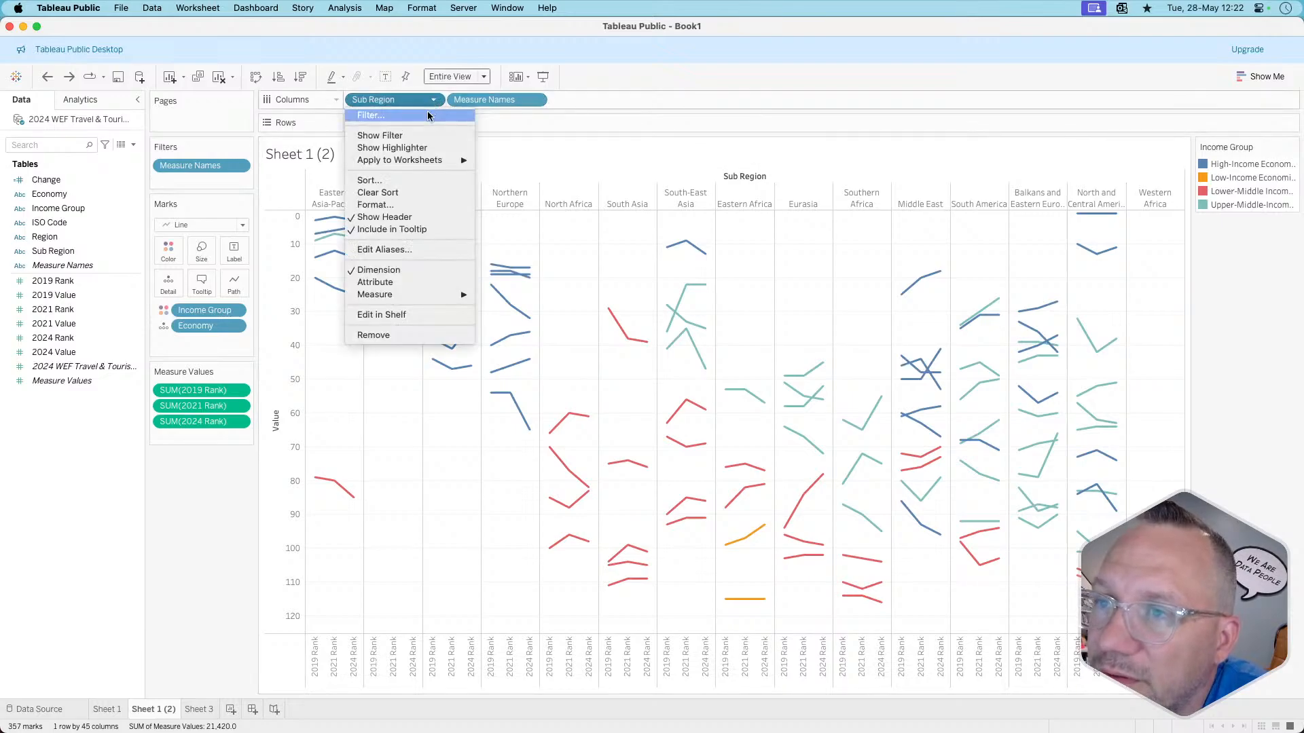
pyautogui.click(533, 101)
pyautogui.click(535, 100)
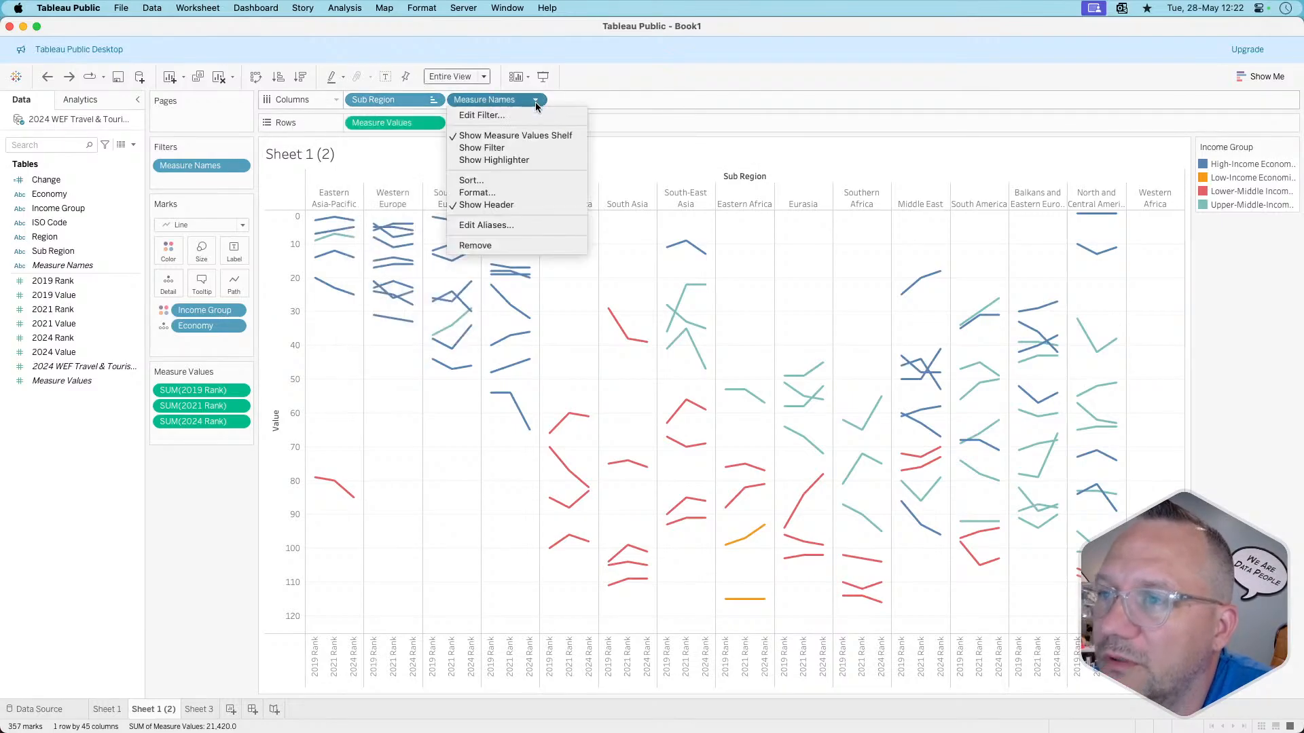
pyautogui.click(496, 209)
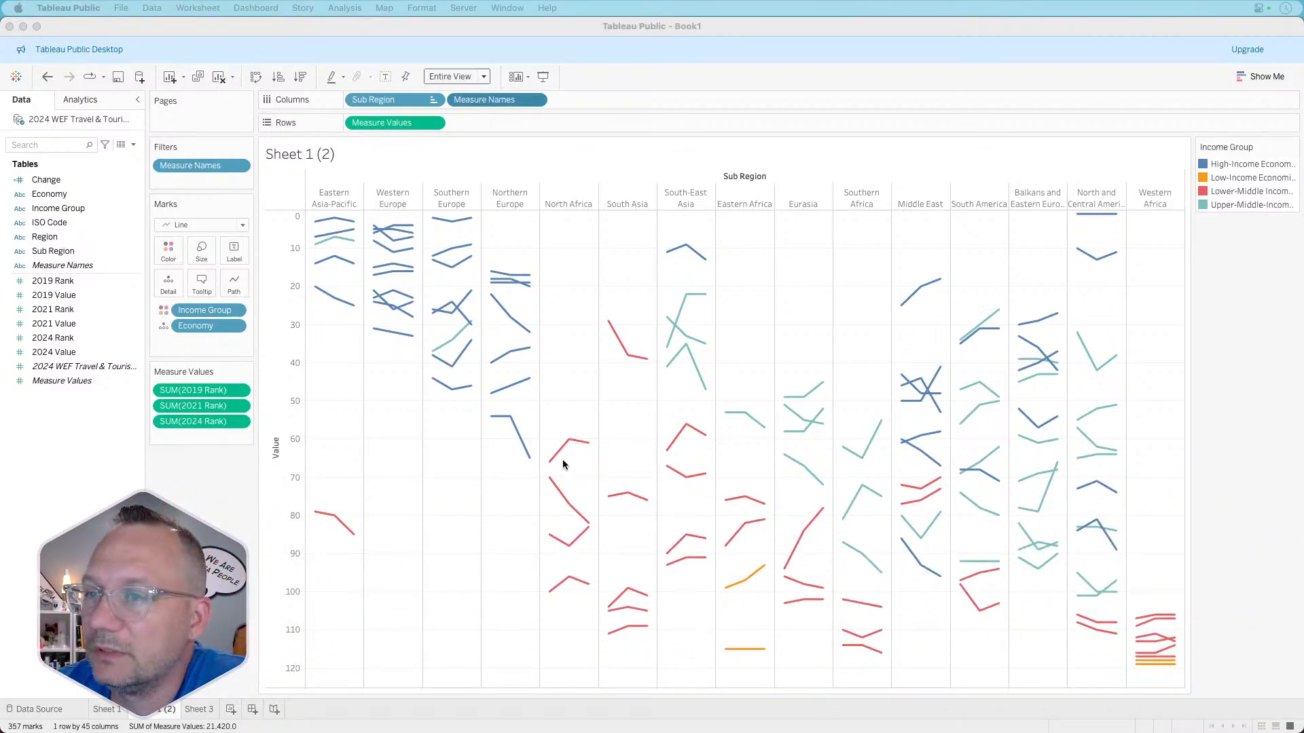
pyautogui.click(227, 515)
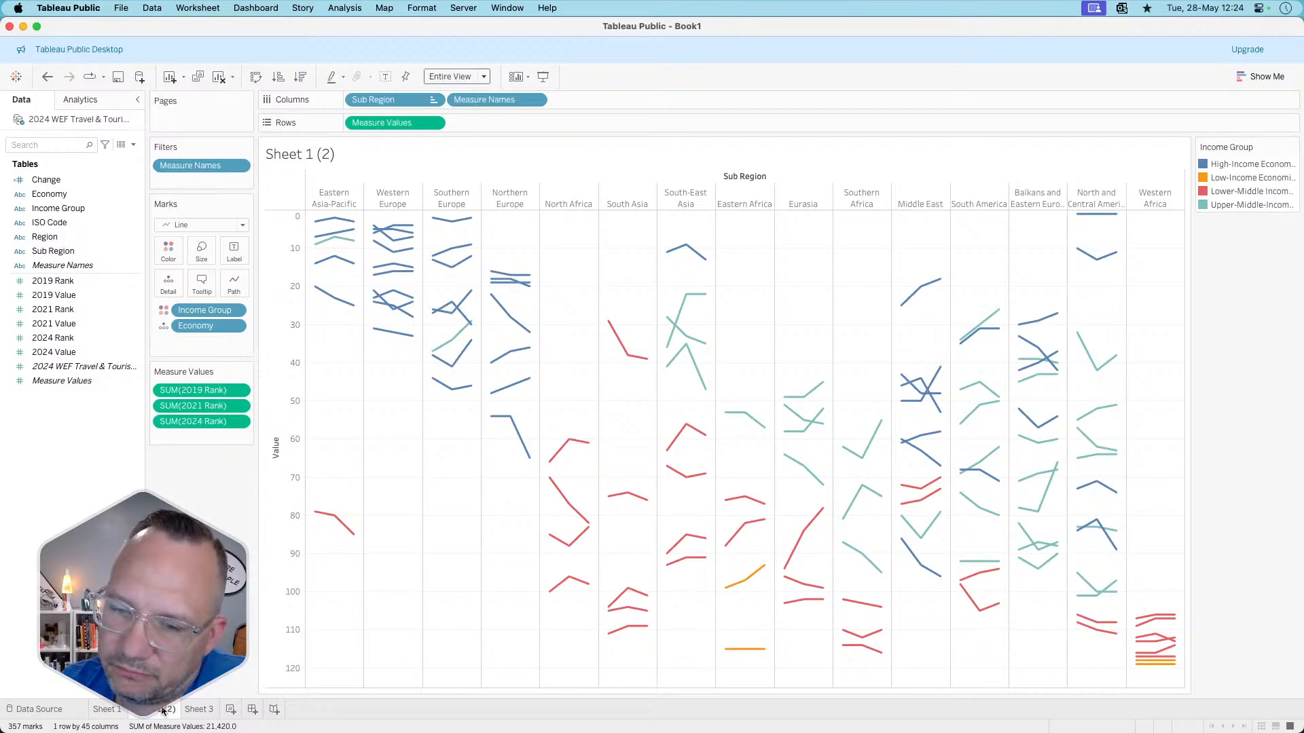
# - On Sheet 3, convert ISO Code on Rows to a Count measure and split it by Sub Region on Columns
pyautogui.moveTo(208, 711)
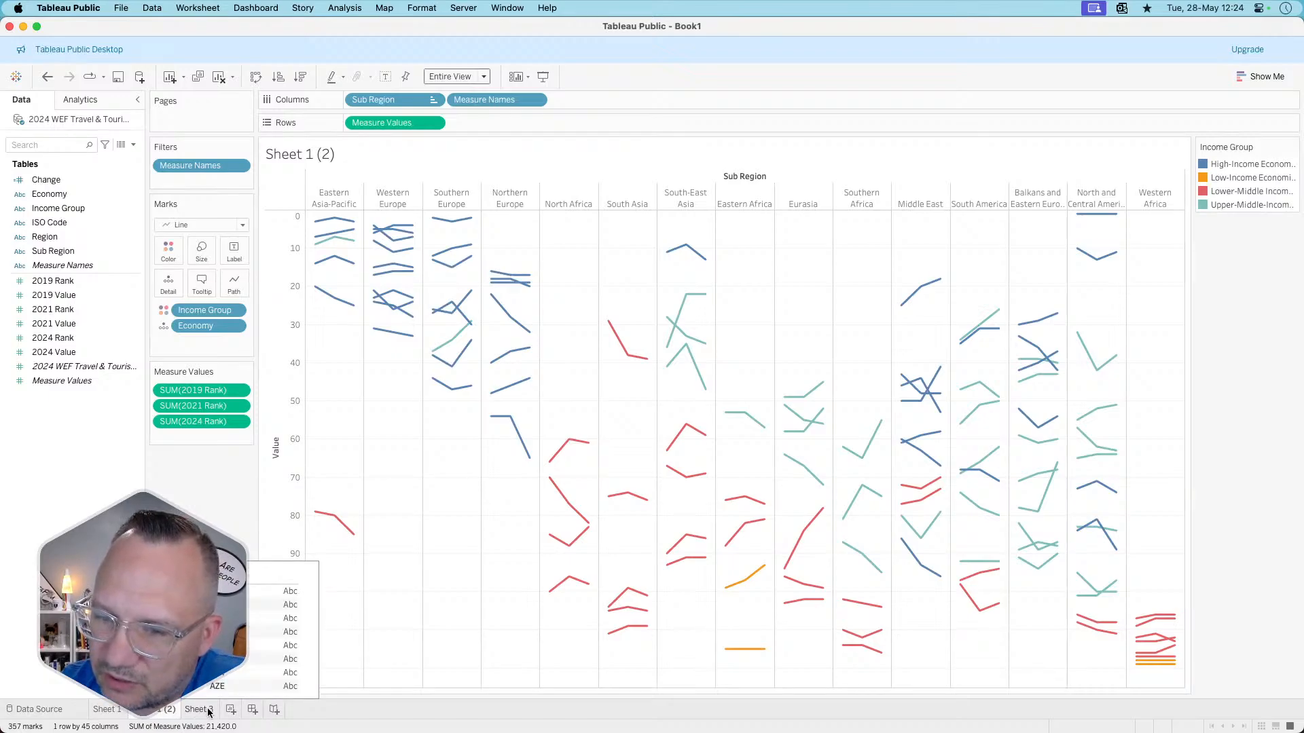
pyautogui.click(208, 711)
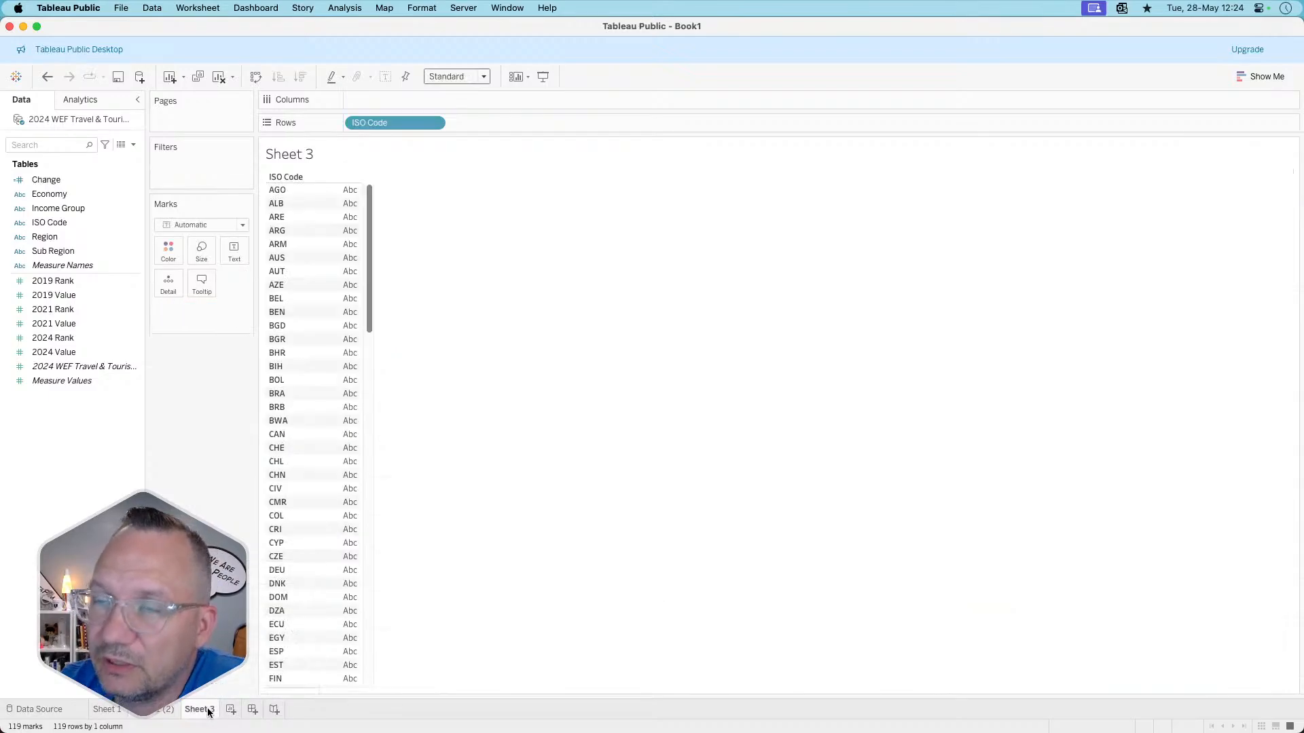
pyautogui.moveTo(390, 124); pyautogui.dragTo(376, 134)
pyautogui.moveTo(203, 341); pyautogui.dragTo(407, 129)
pyautogui.click(434, 123)
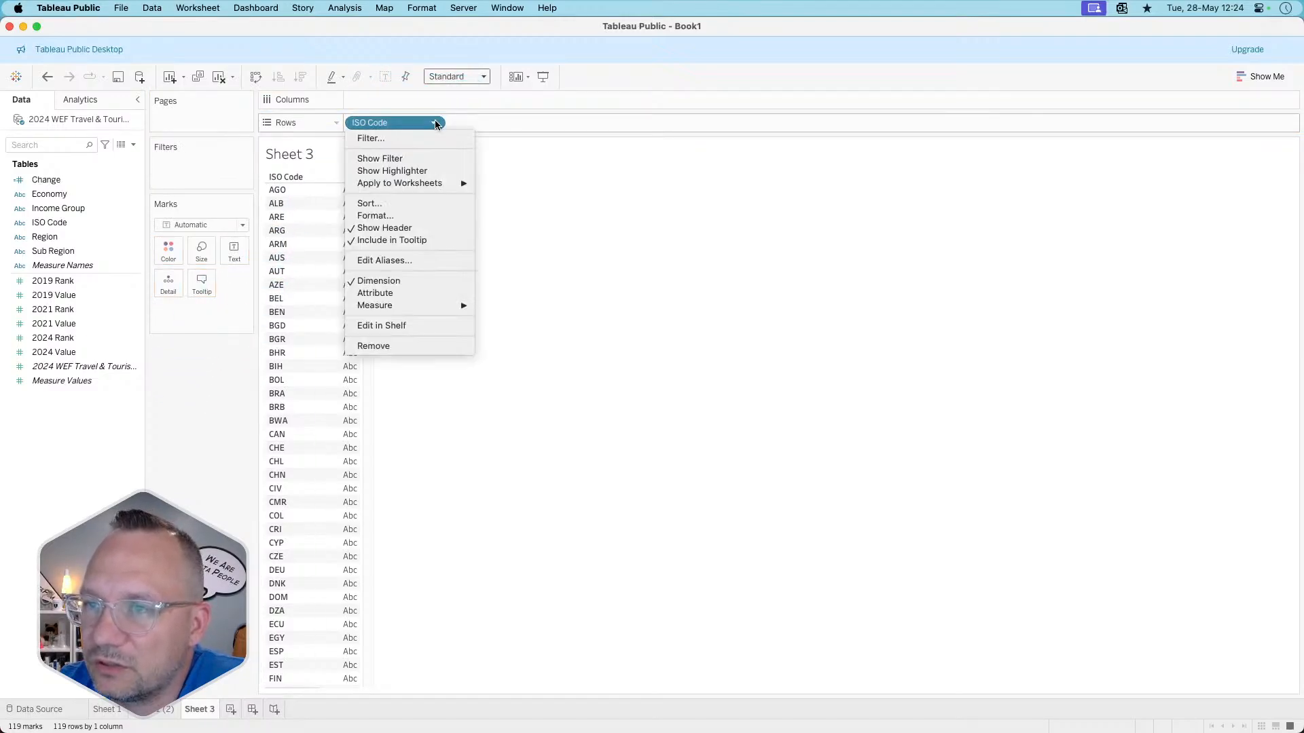
pyautogui.moveTo(472, 309)
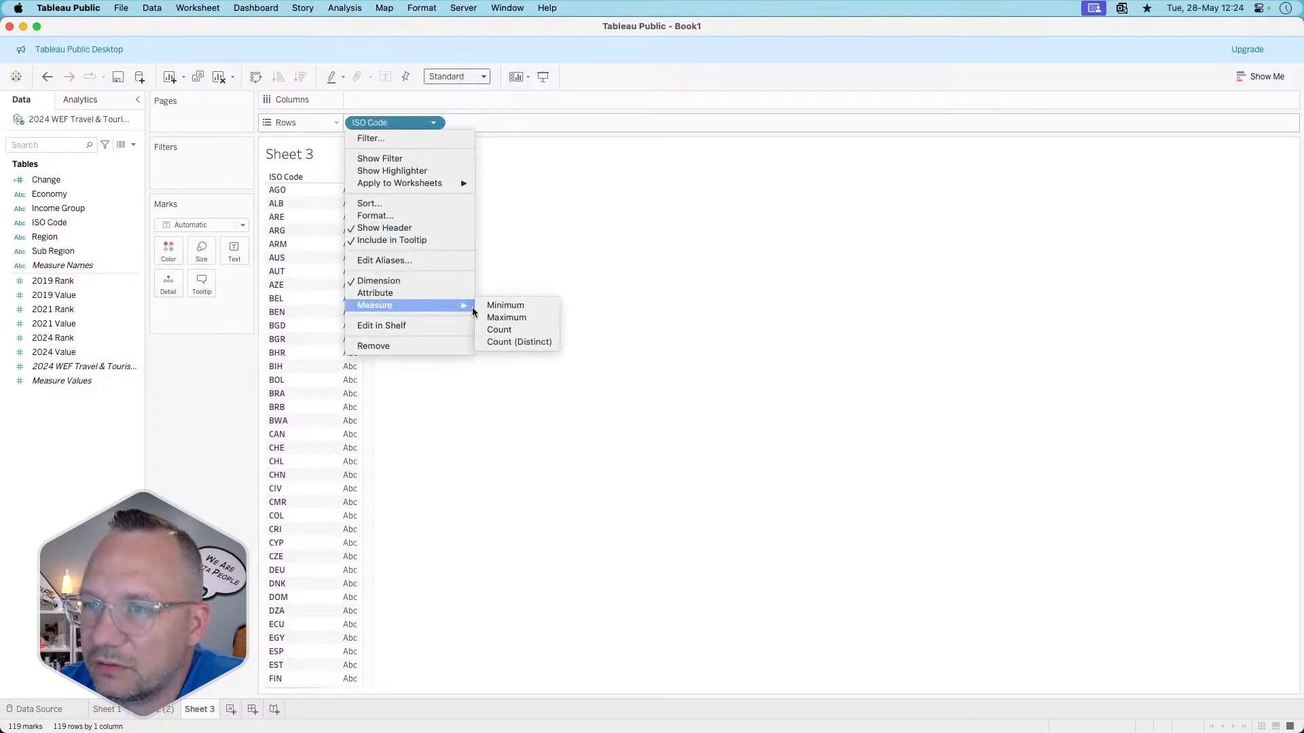
pyautogui.click(500, 331)
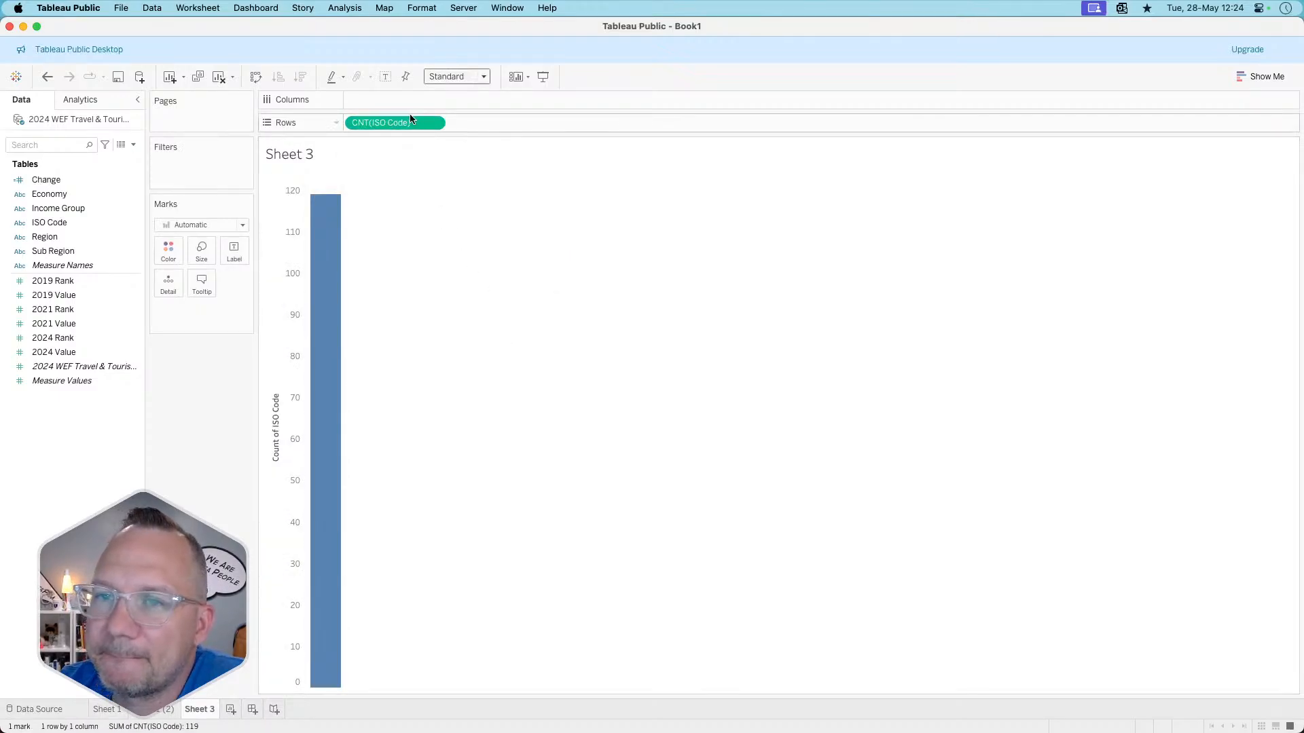
pyautogui.click(112, 295)
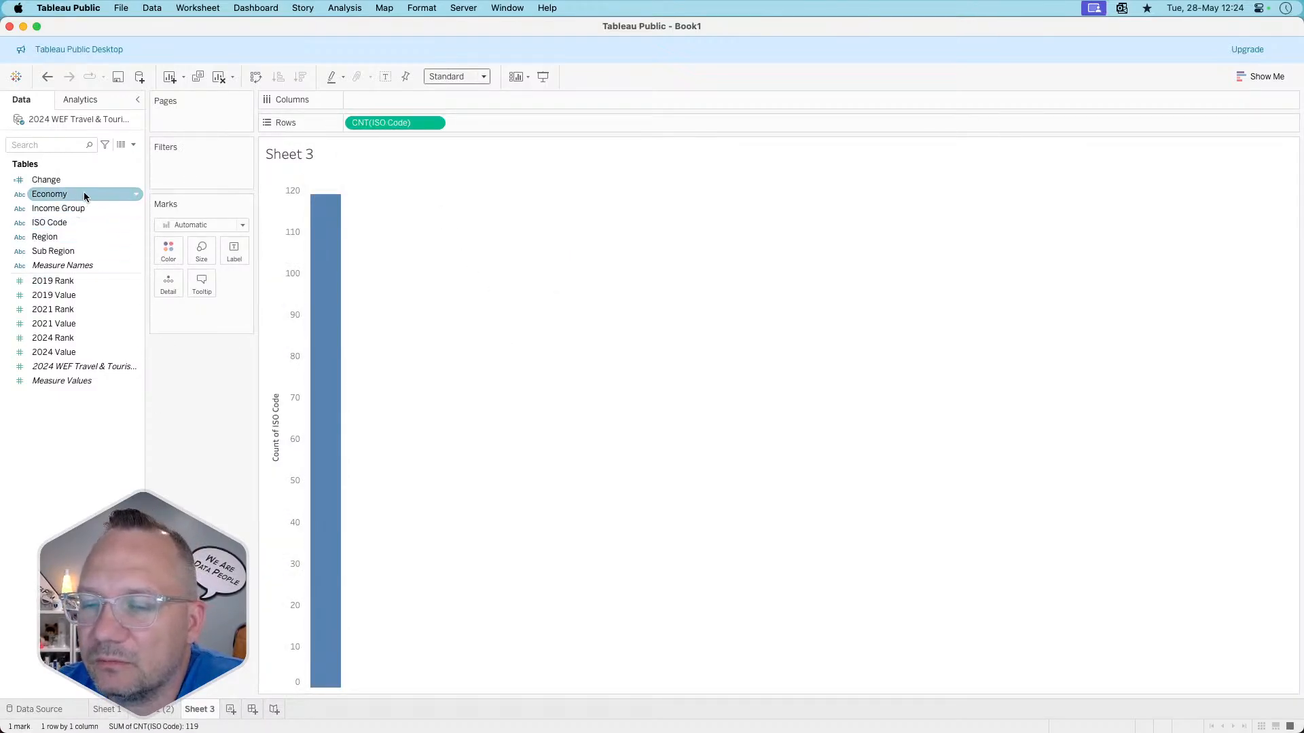
pyautogui.moveTo(76, 250); pyautogui.dragTo(386, 99)
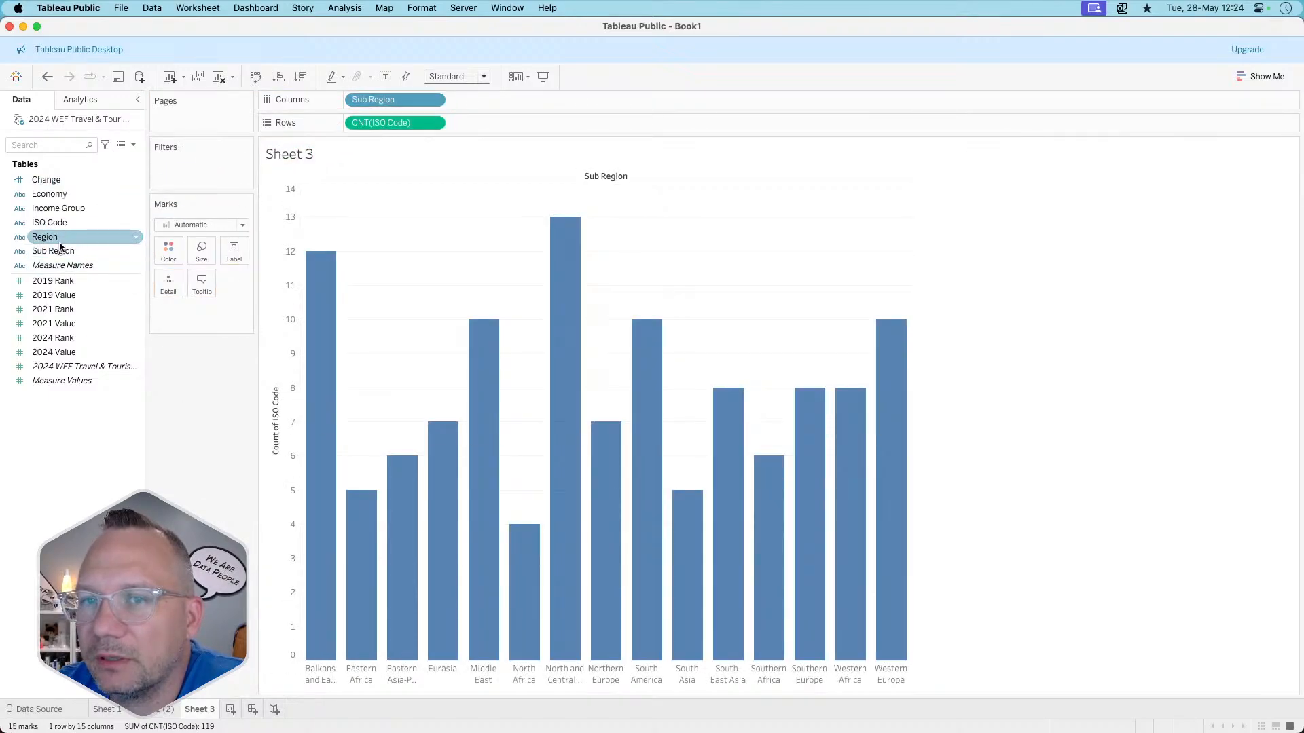
# - Add Income Group to Columns after Sub Region on Sheet 3 and color the bars by Income Group
pyautogui.moveTo(63, 207); pyautogui.dragTo(483, 101)
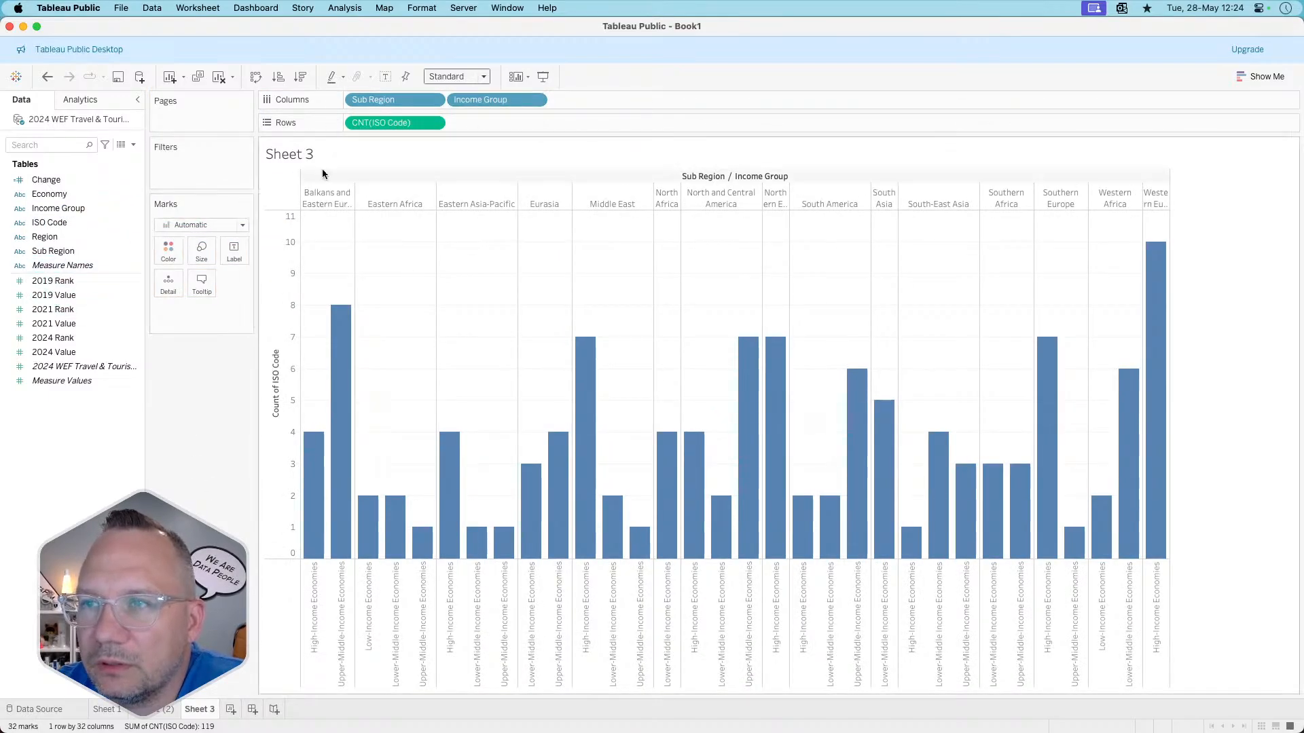
pyautogui.moveTo(102, 208); pyautogui.dragTo(169, 284)
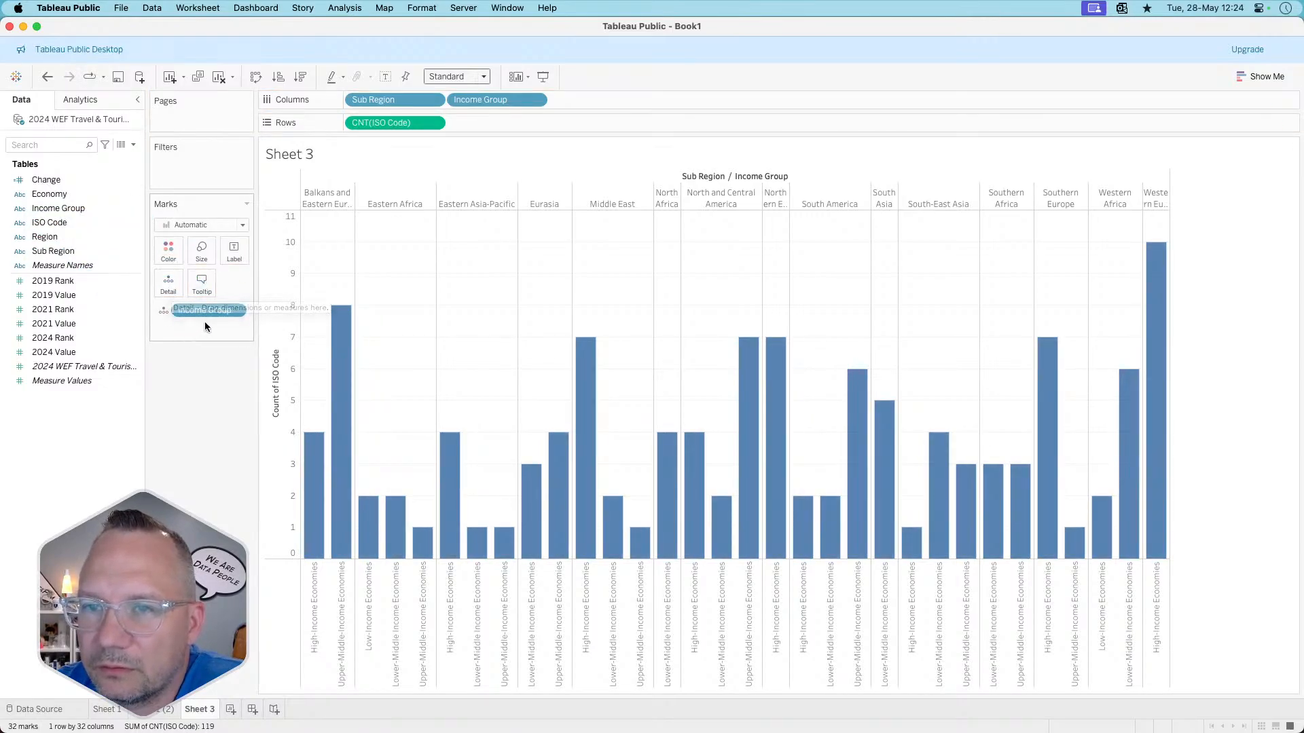
pyautogui.moveTo(193, 311); pyautogui.dragTo(111, 304)
pyautogui.moveTo(61, 208); pyautogui.dragTo(169, 260)
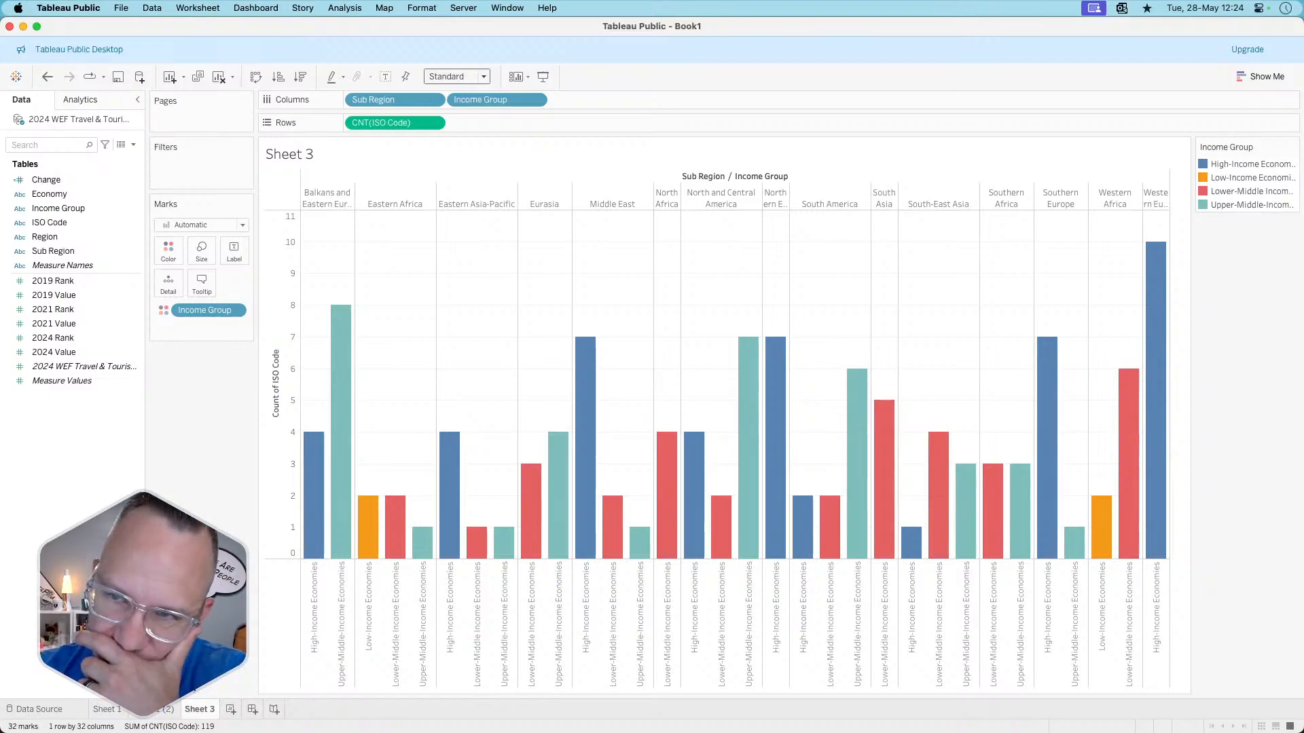
# - On Sheet 1 (2), set the ascending Sub Region sort by 2019 Rank to use the Average aggregation
pyautogui.click(161, 710)
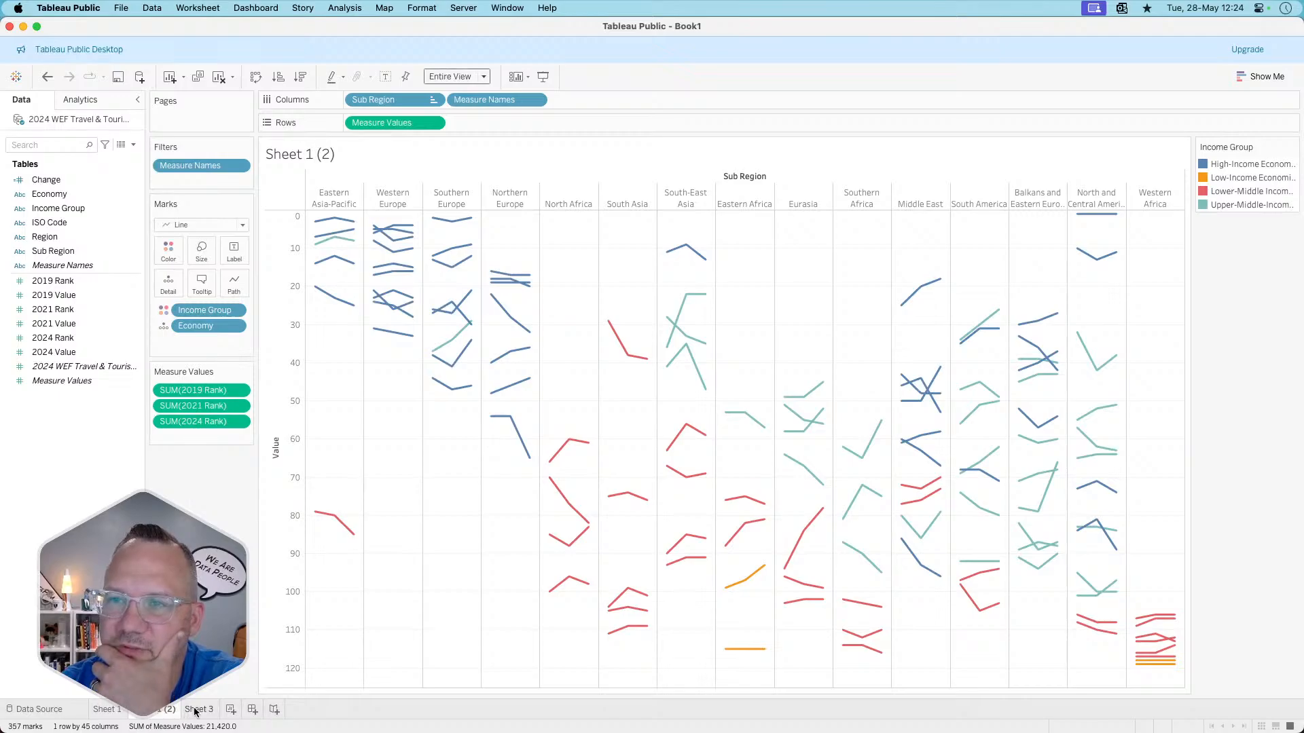
pyautogui.click(194, 710)
pyautogui.click(166, 710)
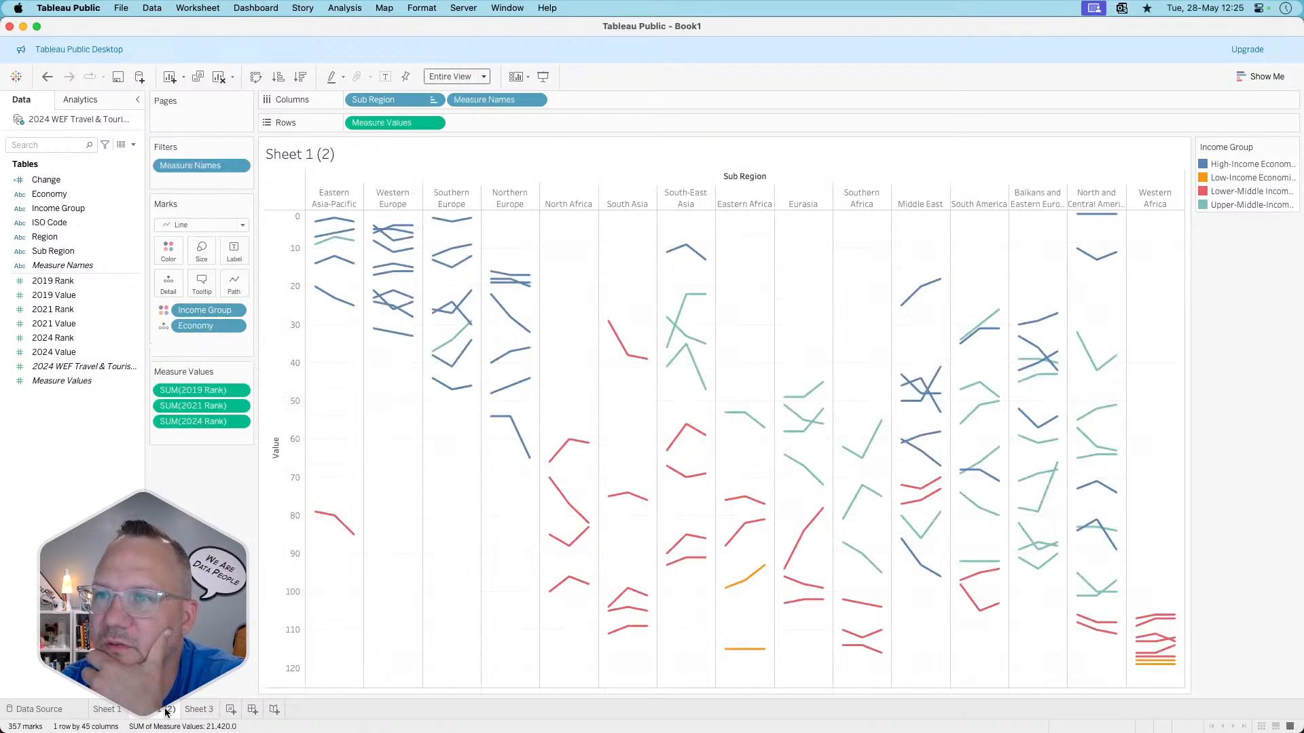
pyautogui.click(433, 101)
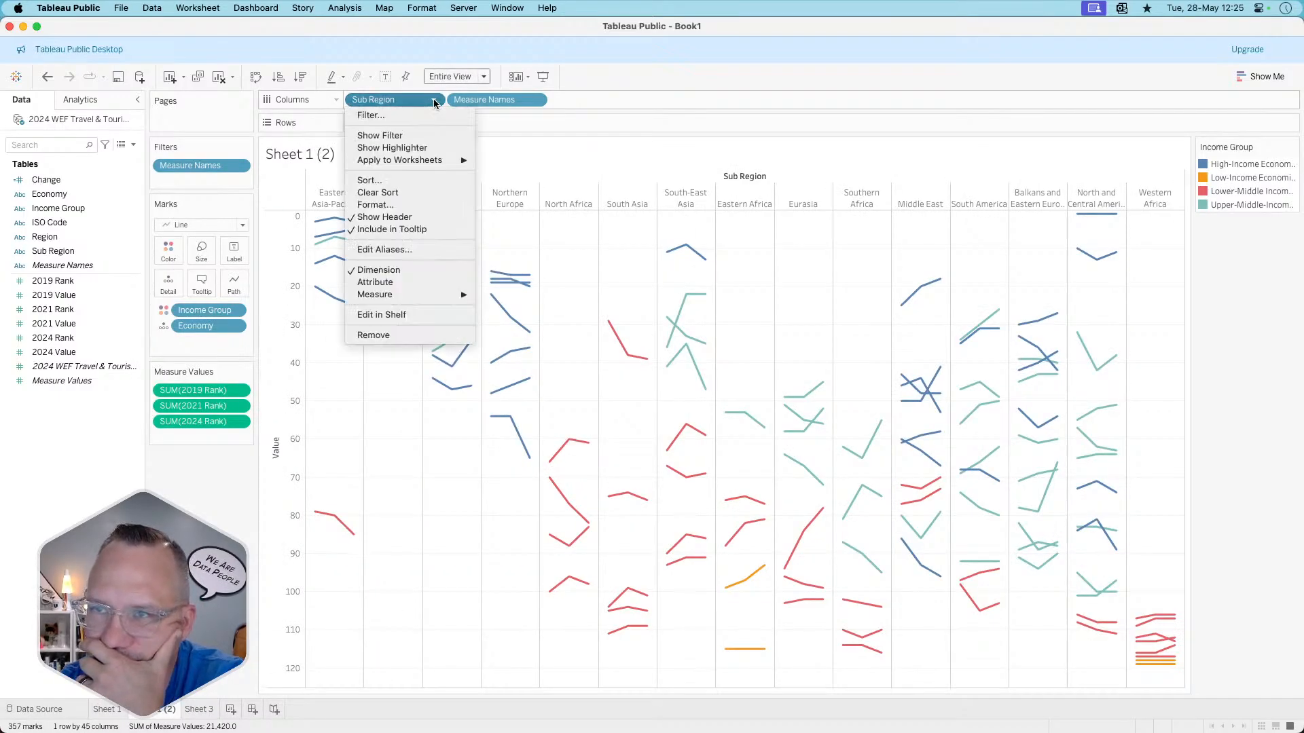
pyautogui.click(414, 180)
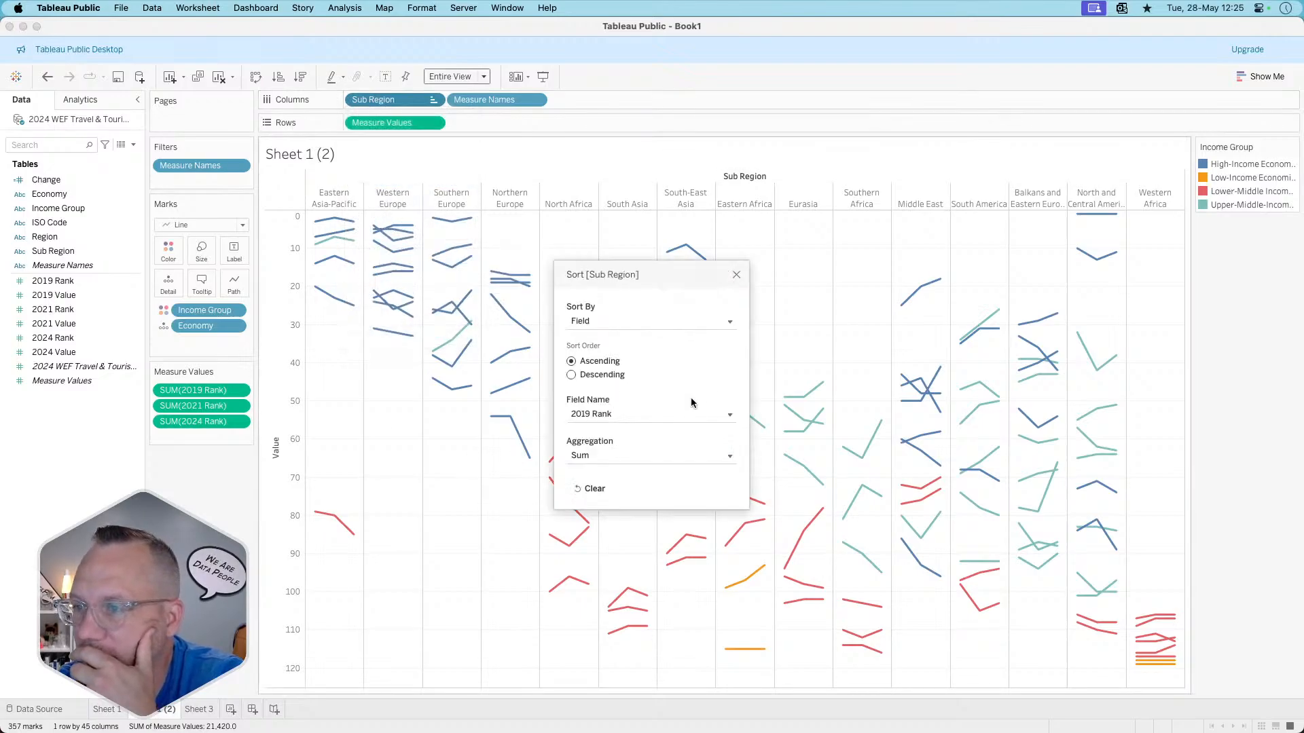
pyautogui.click(625, 455)
pyautogui.click(614, 478)
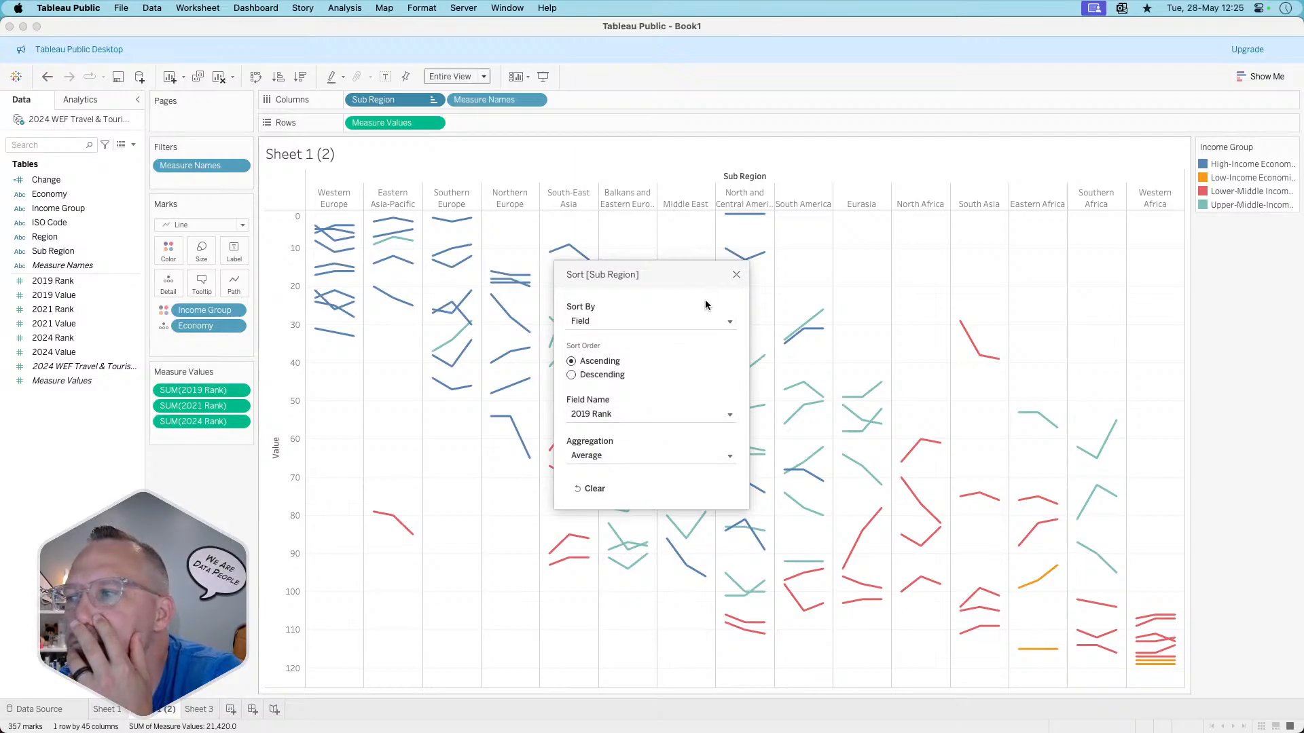
pyautogui.click(736, 275)
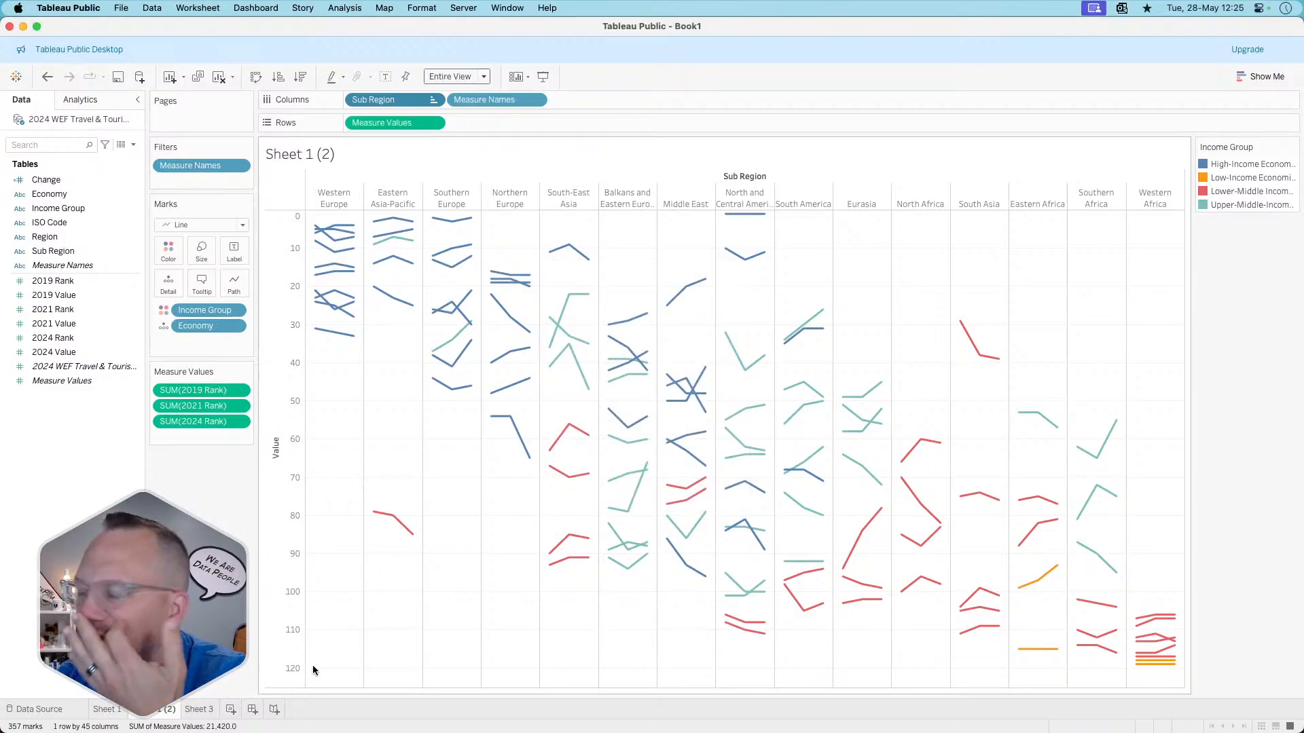
# - Change the field that sorts Sub Region on Sheet 1 (2) to 2024 Rank
pyautogui.click(434, 100)
pyautogui.click(409, 182)
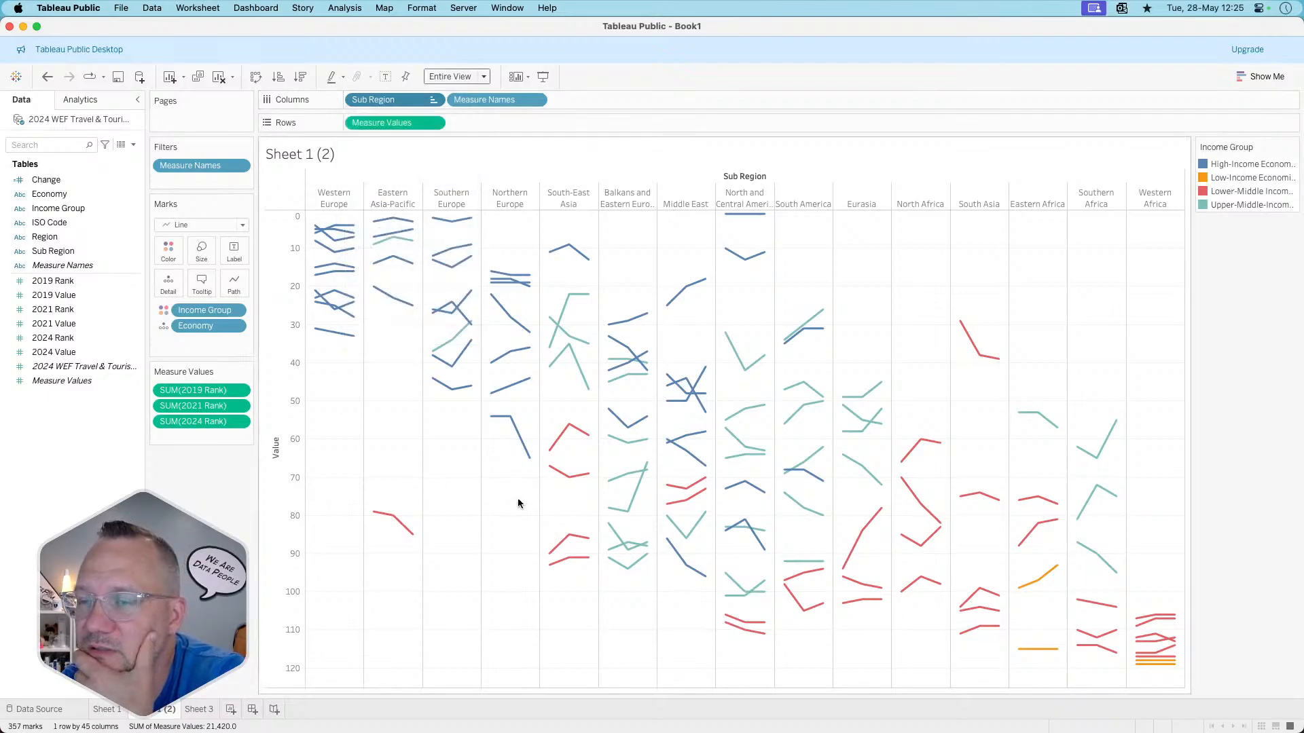
pyautogui.click(615, 417)
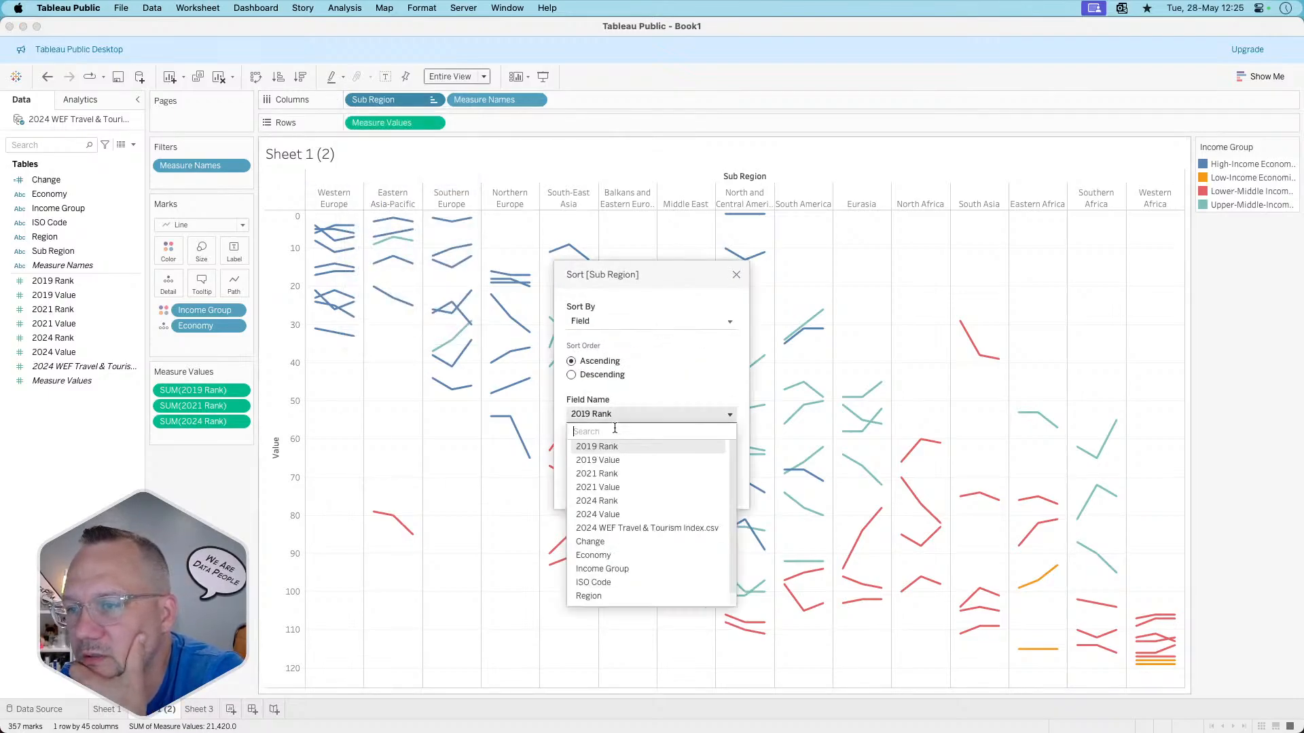
pyautogui.click(605, 501)
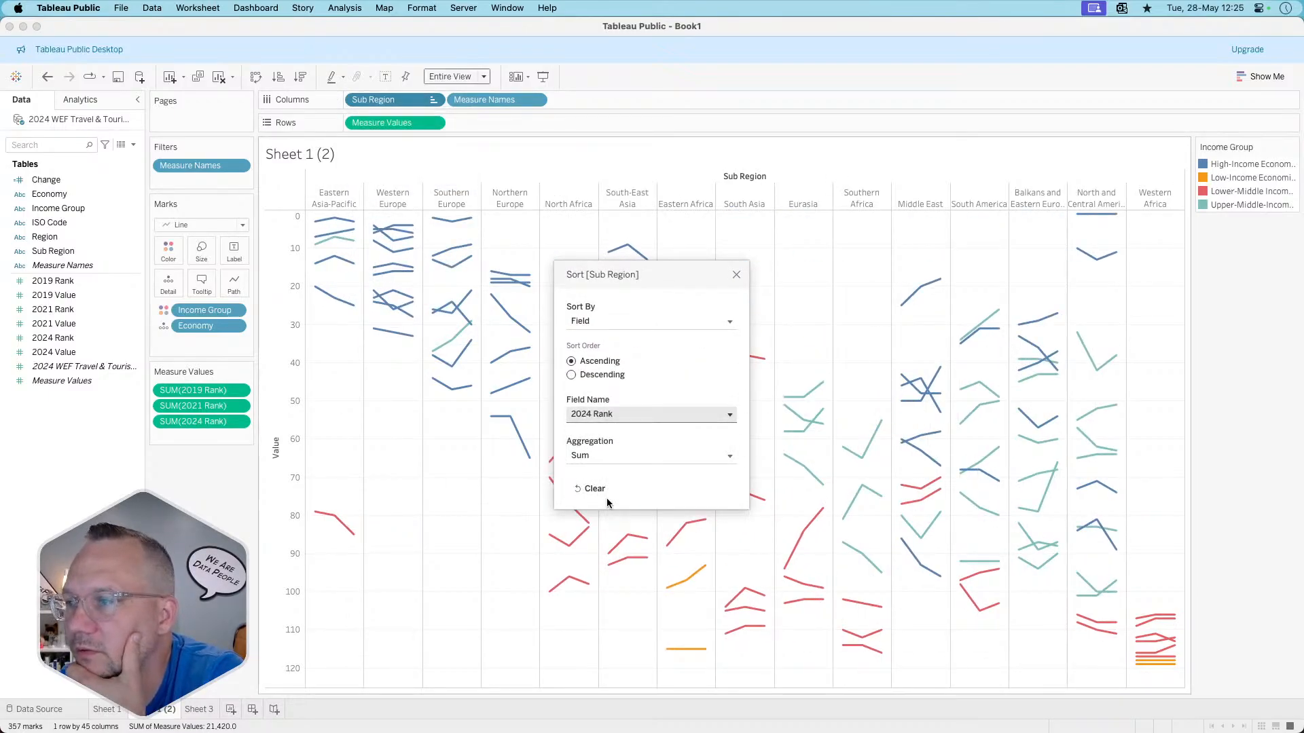
pyautogui.click(736, 276)
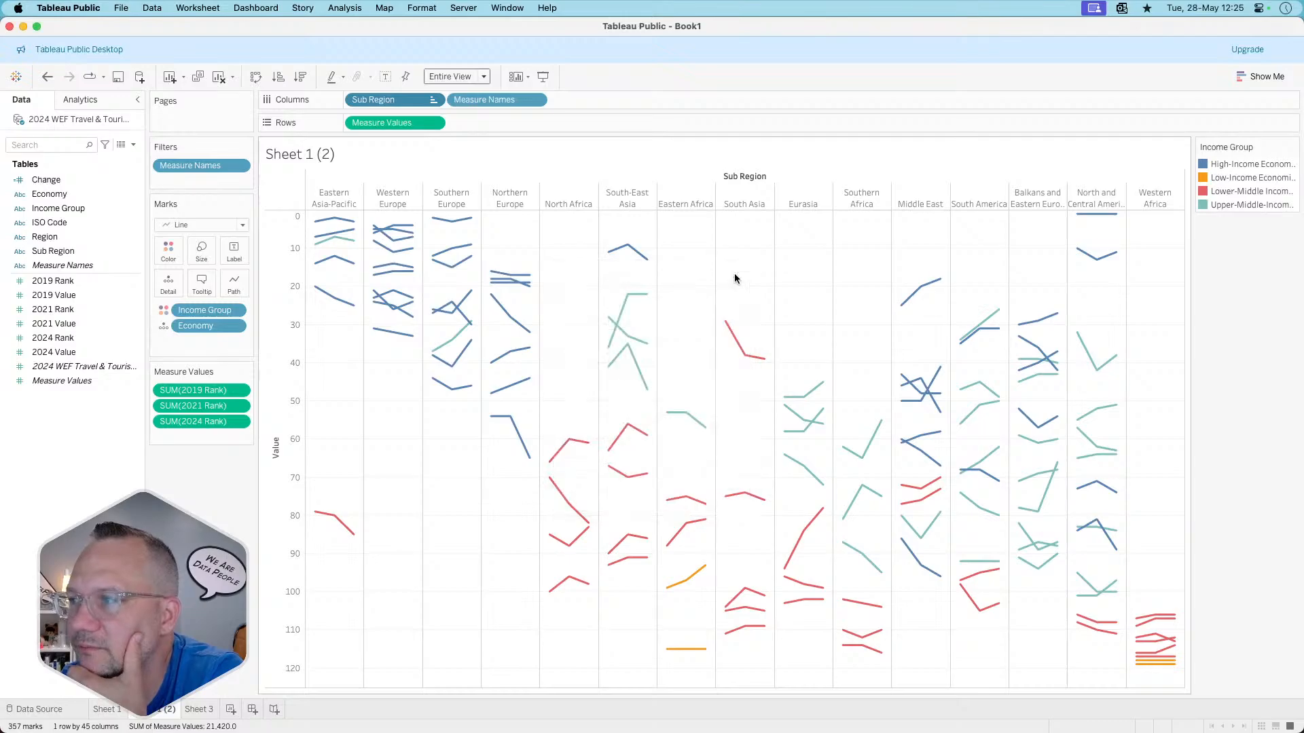
# - On Sheet 3, sort Sub Region in ascending order by the 2024 Value field with Average aggregation
pyautogui.click(202, 710)
pyautogui.click(433, 101)
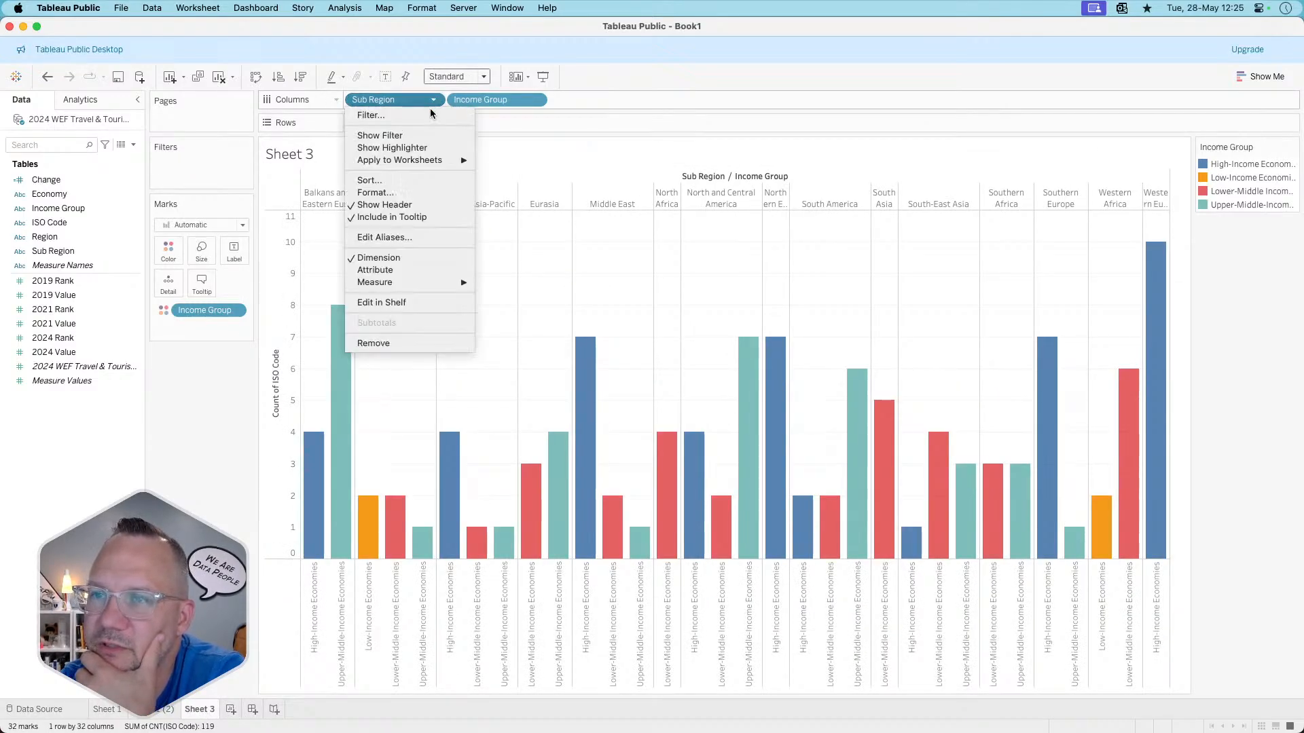
pyautogui.click(372, 180)
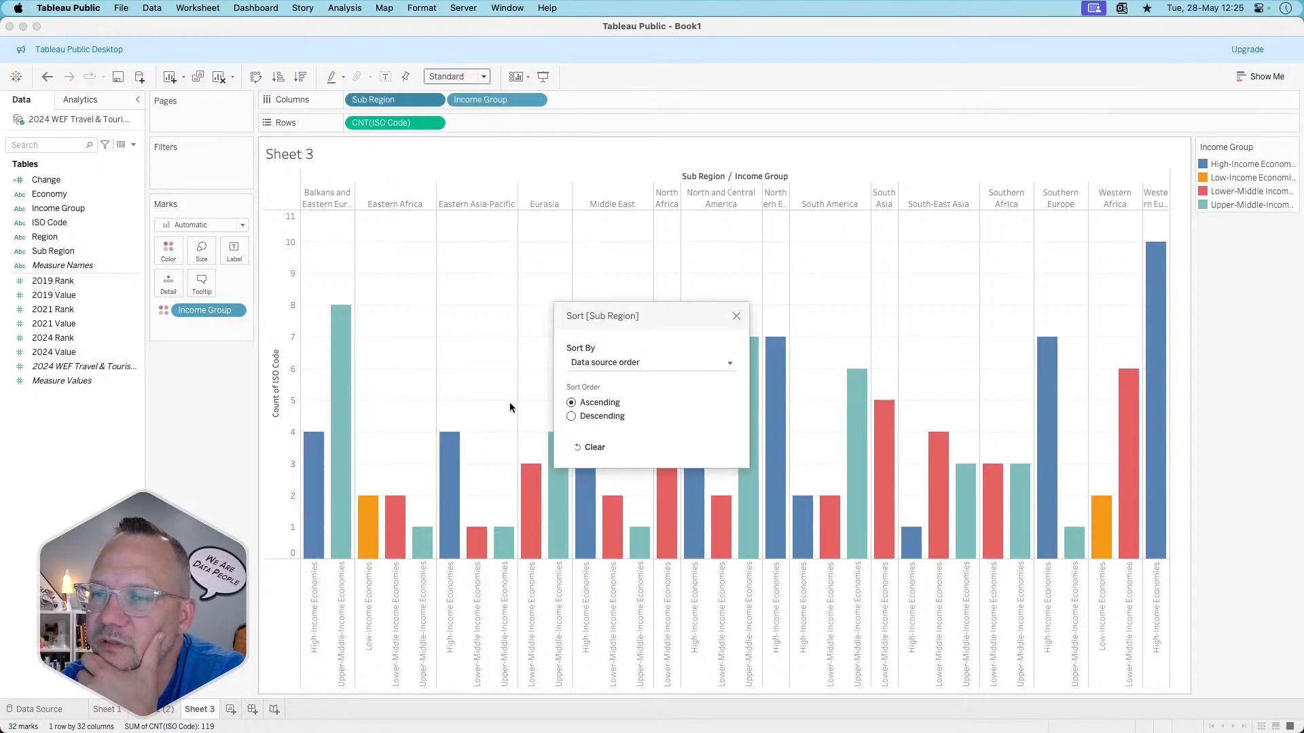
pyautogui.click(608, 363)
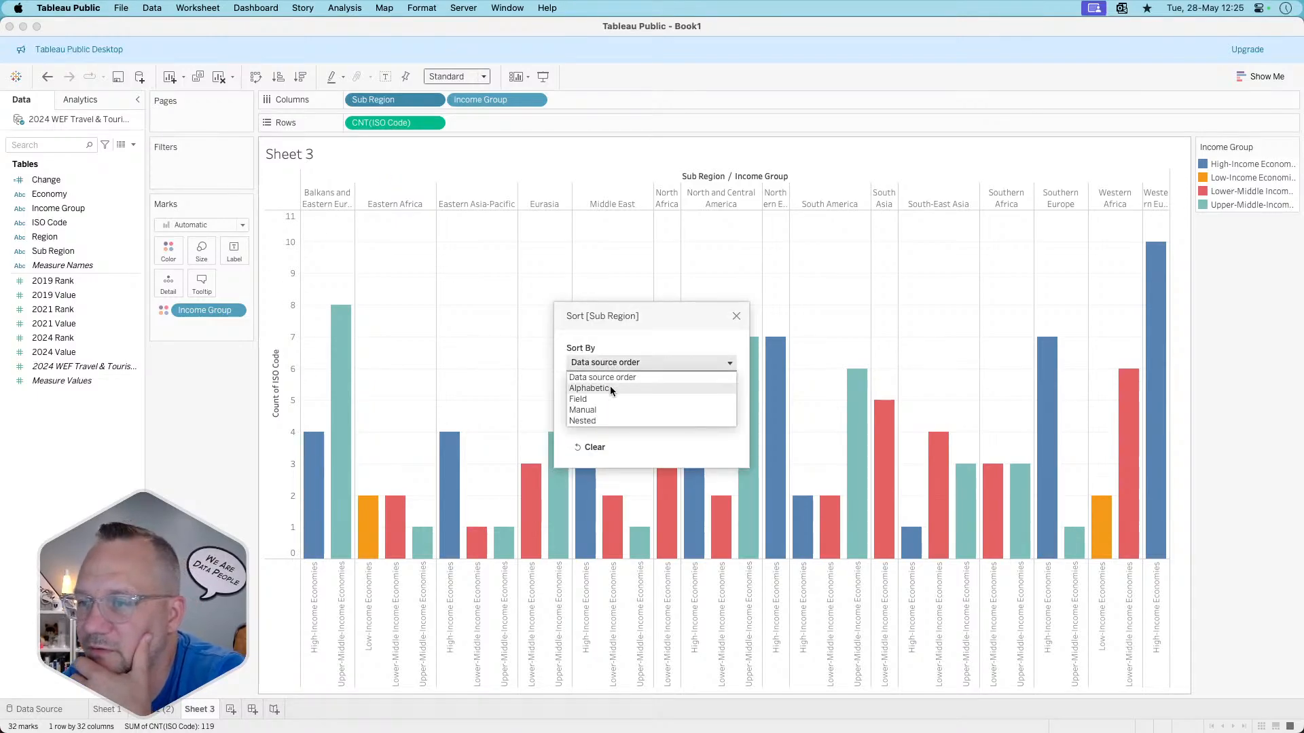
pyautogui.click(608, 388)
pyautogui.click(609, 363)
pyautogui.click(609, 398)
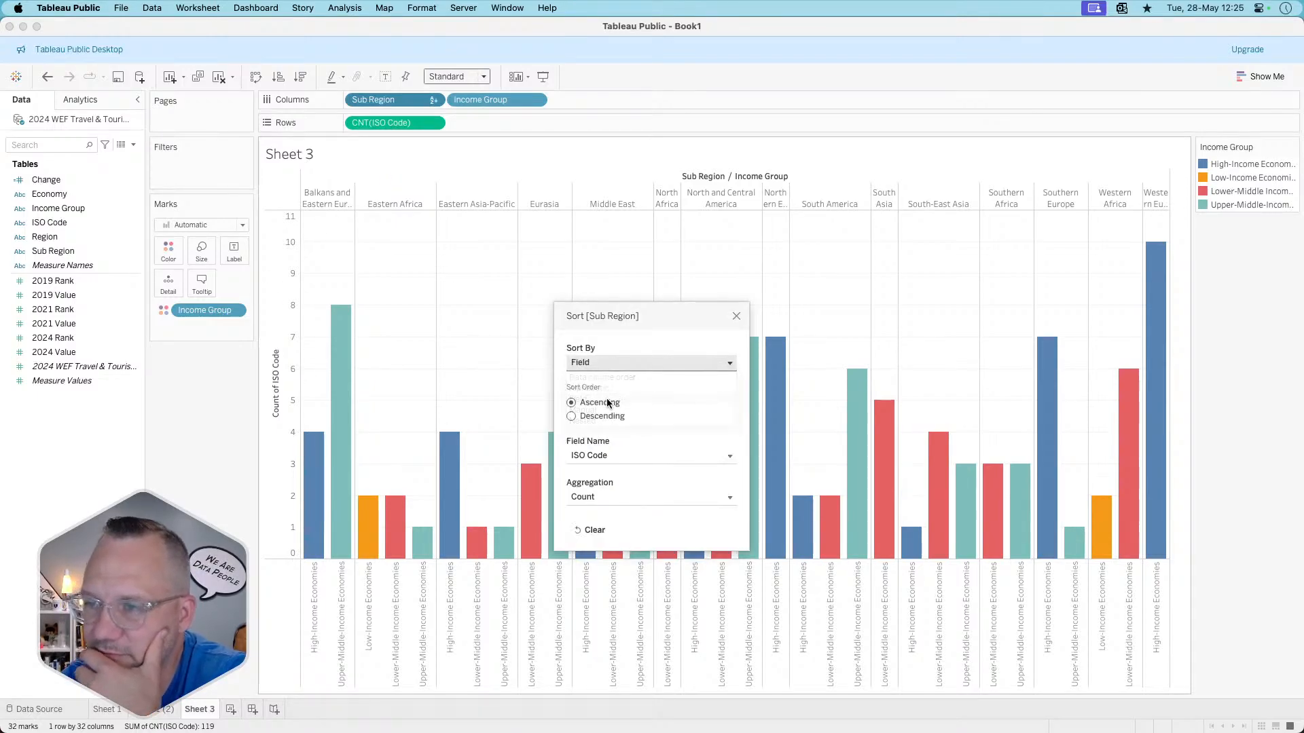
pyautogui.click(611, 455)
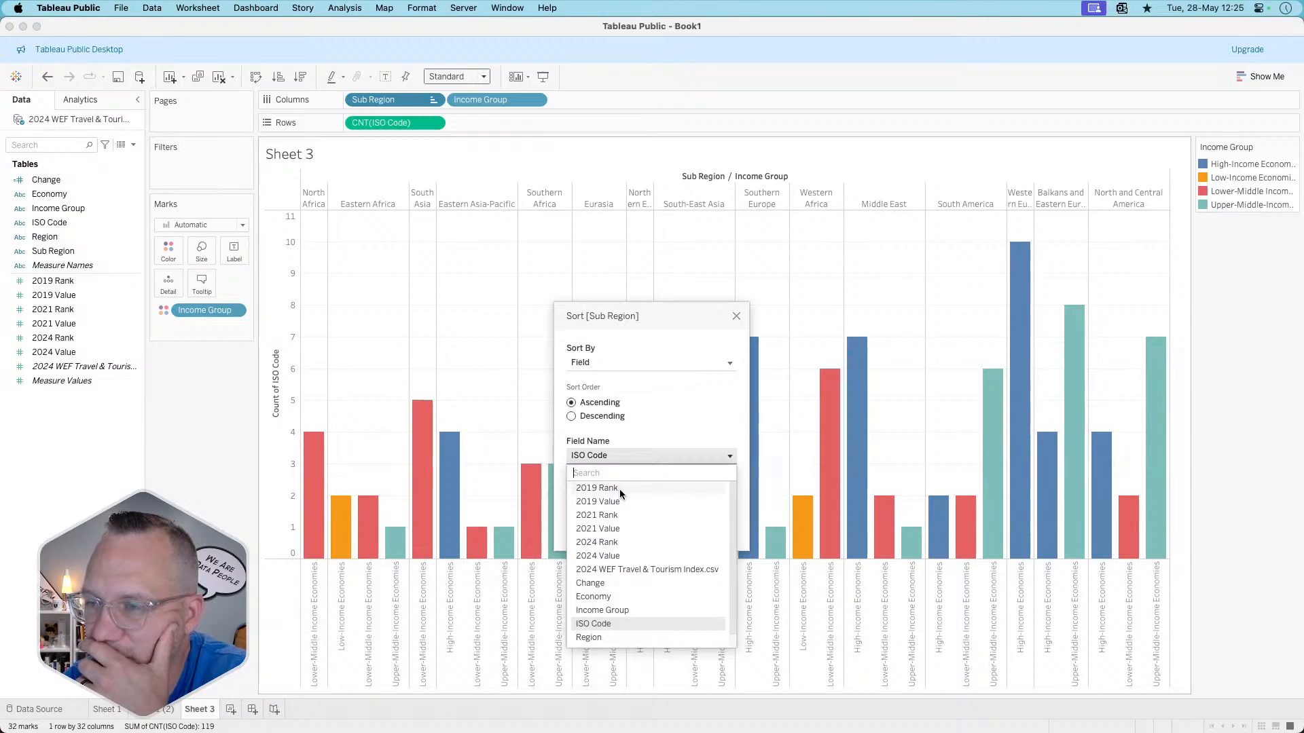
pyautogui.click(617, 554)
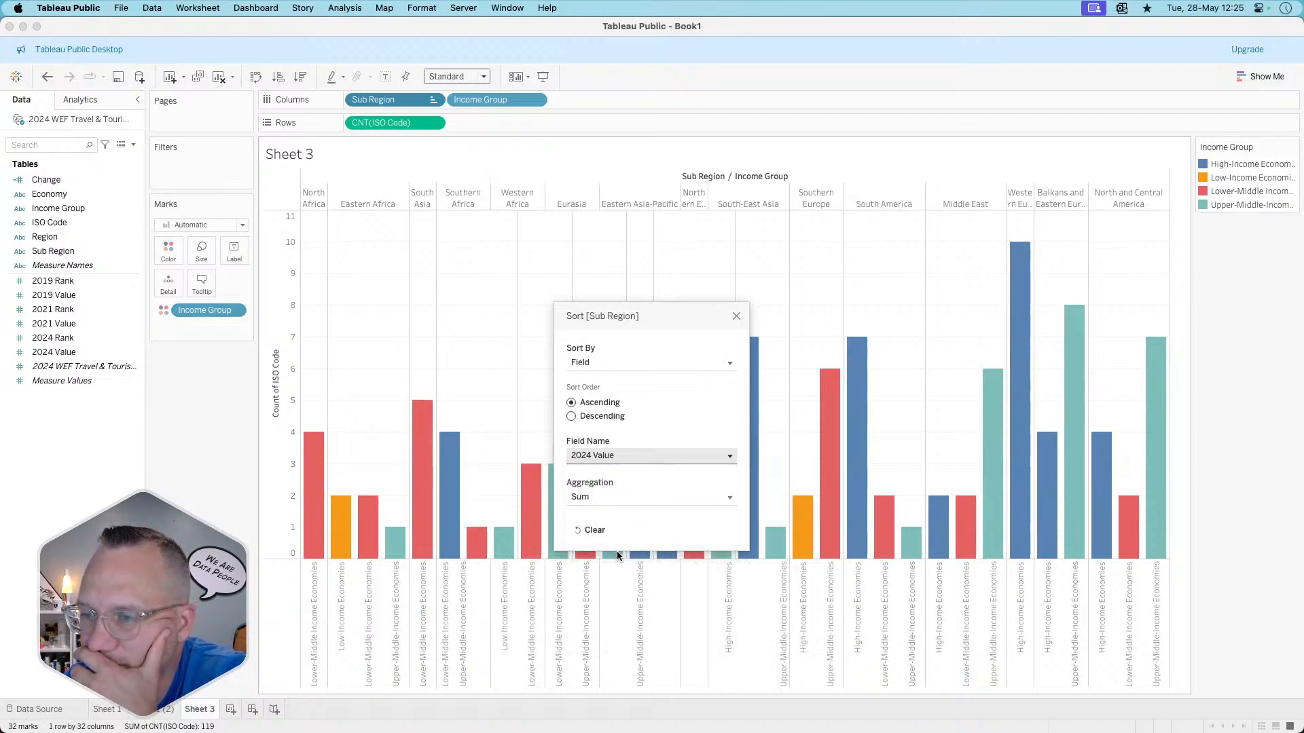
pyautogui.click(594, 496)
pyautogui.click(595, 521)
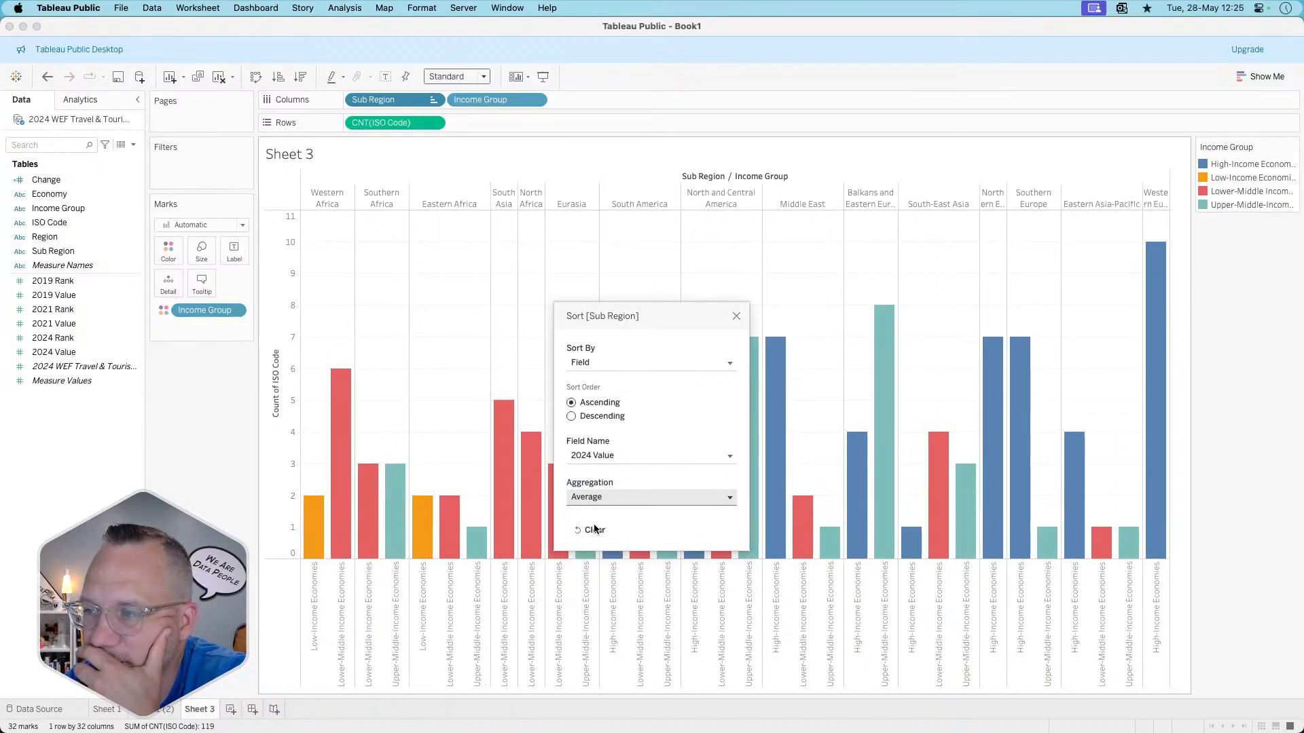
pyautogui.click(736, 316)
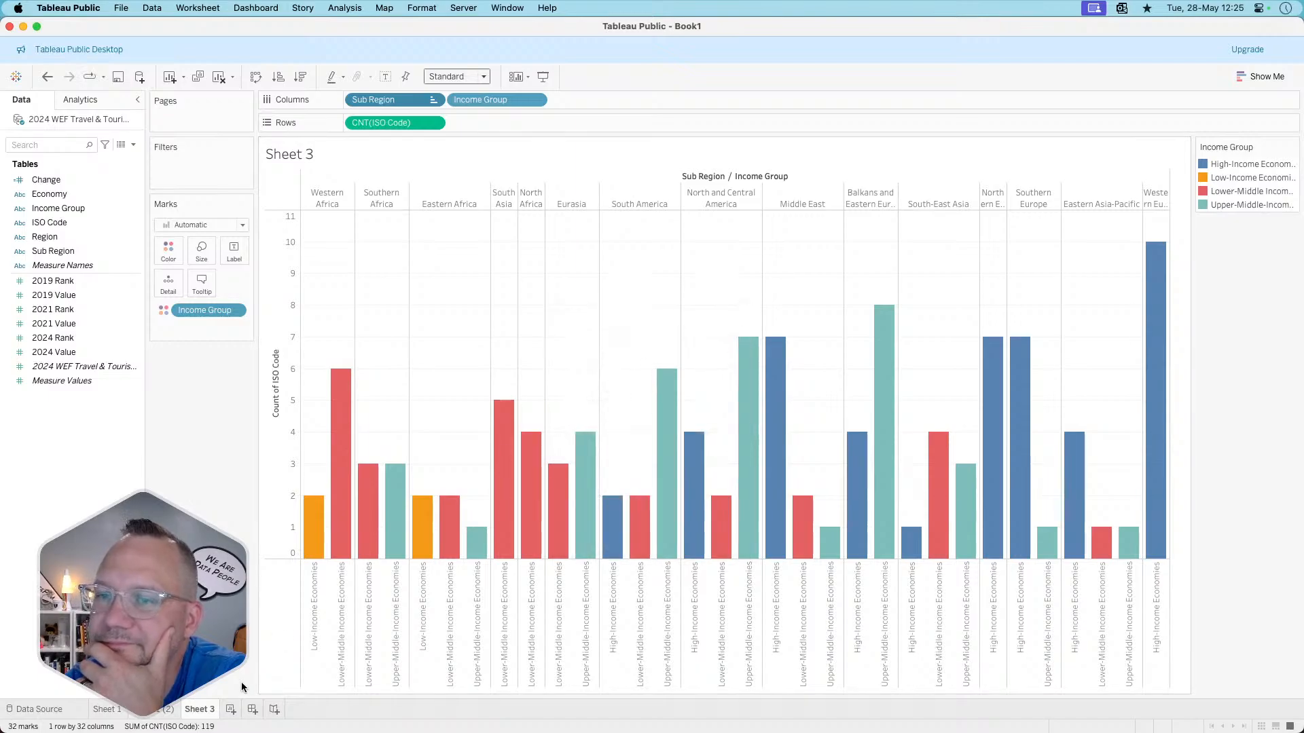
# - On Sheet 1 (2), set the aggregation of the Sub Region sort by 2024 Rank to Average
pyautogui.click(160, 710)
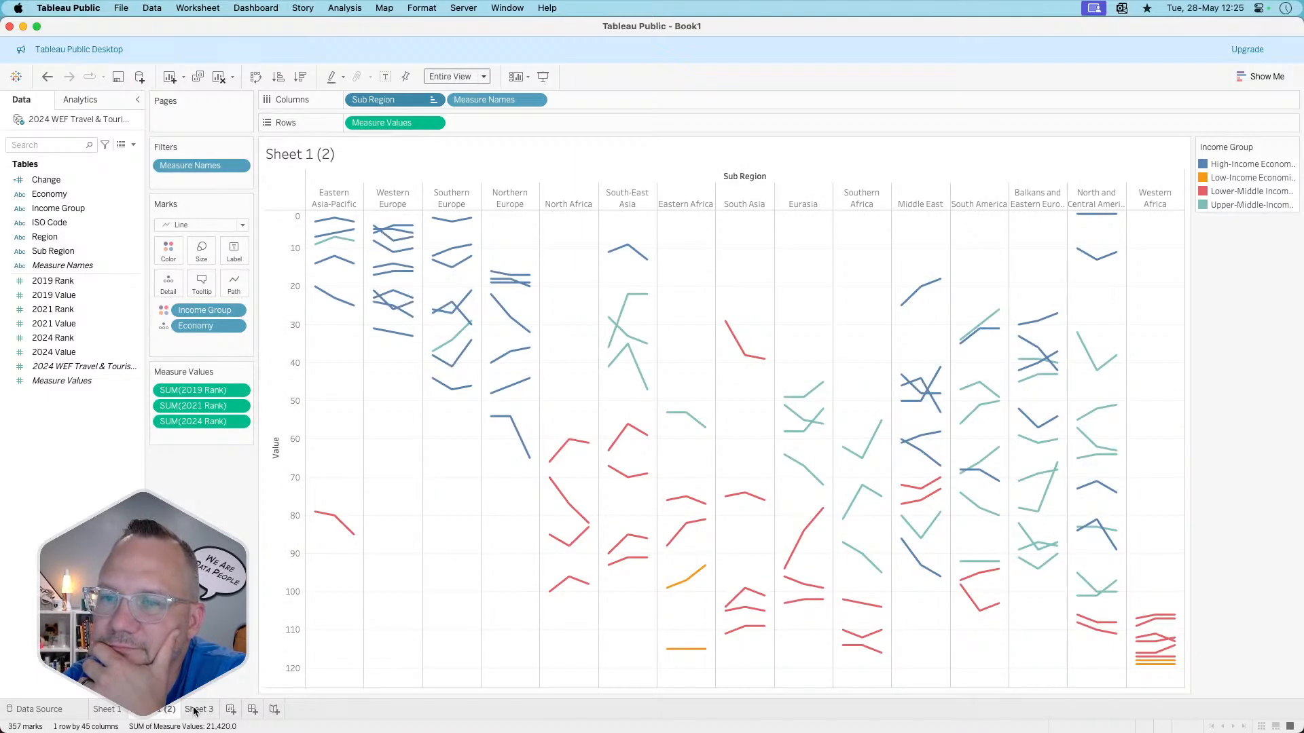
pyautogui.click(435, 101)
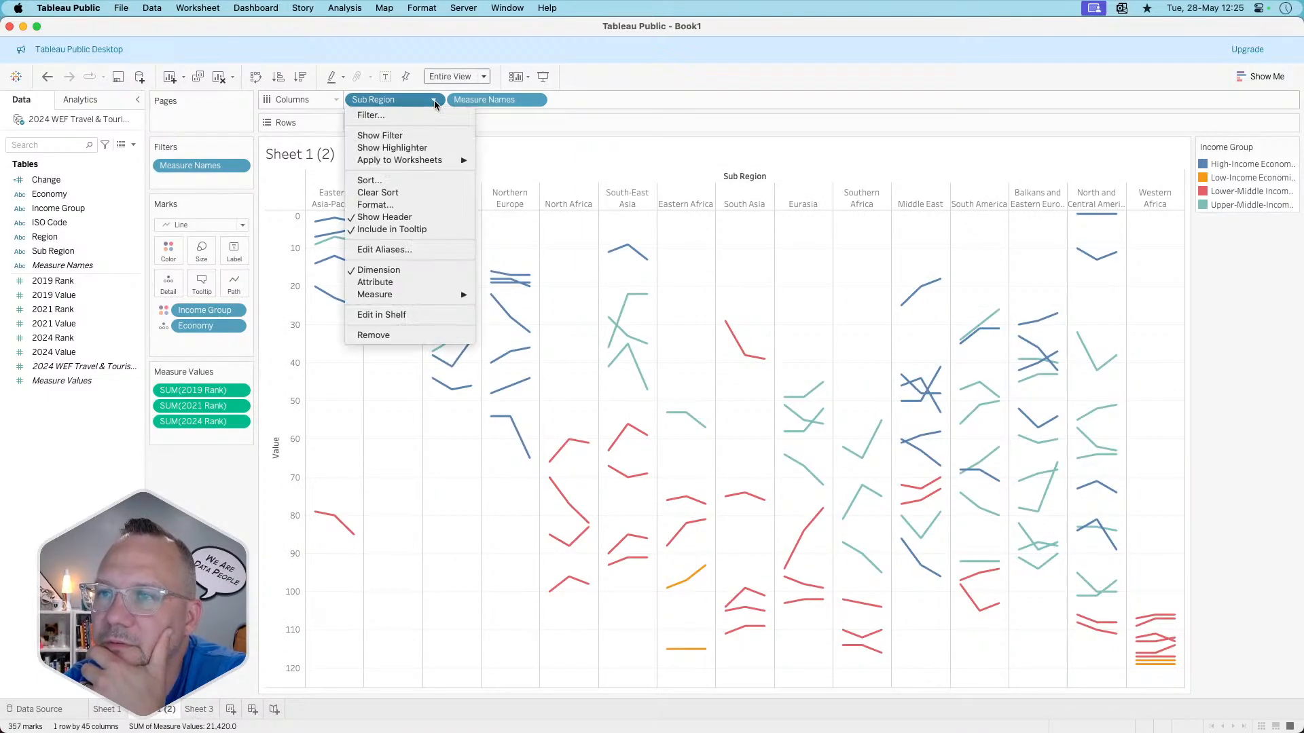
pyautogui.click(426, 181)
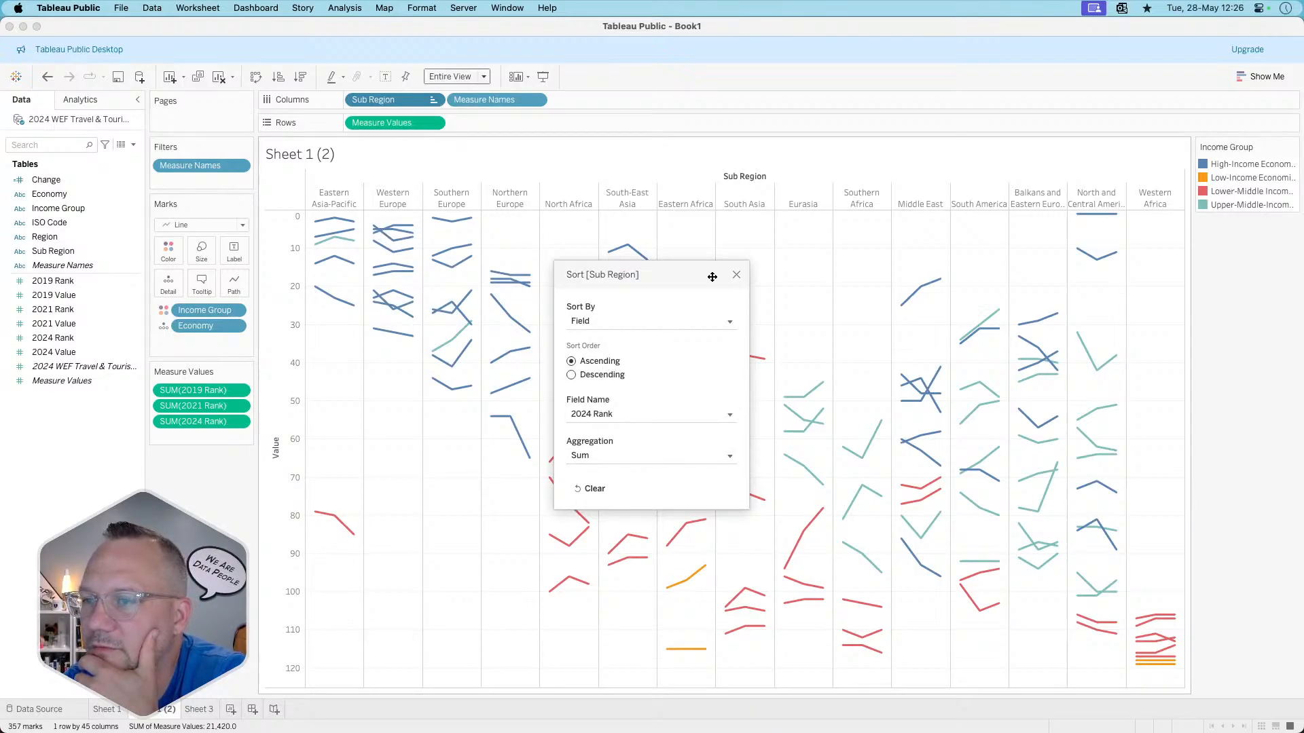
pyautogui.click(612, 456)
pyautogui.click(588, 485)
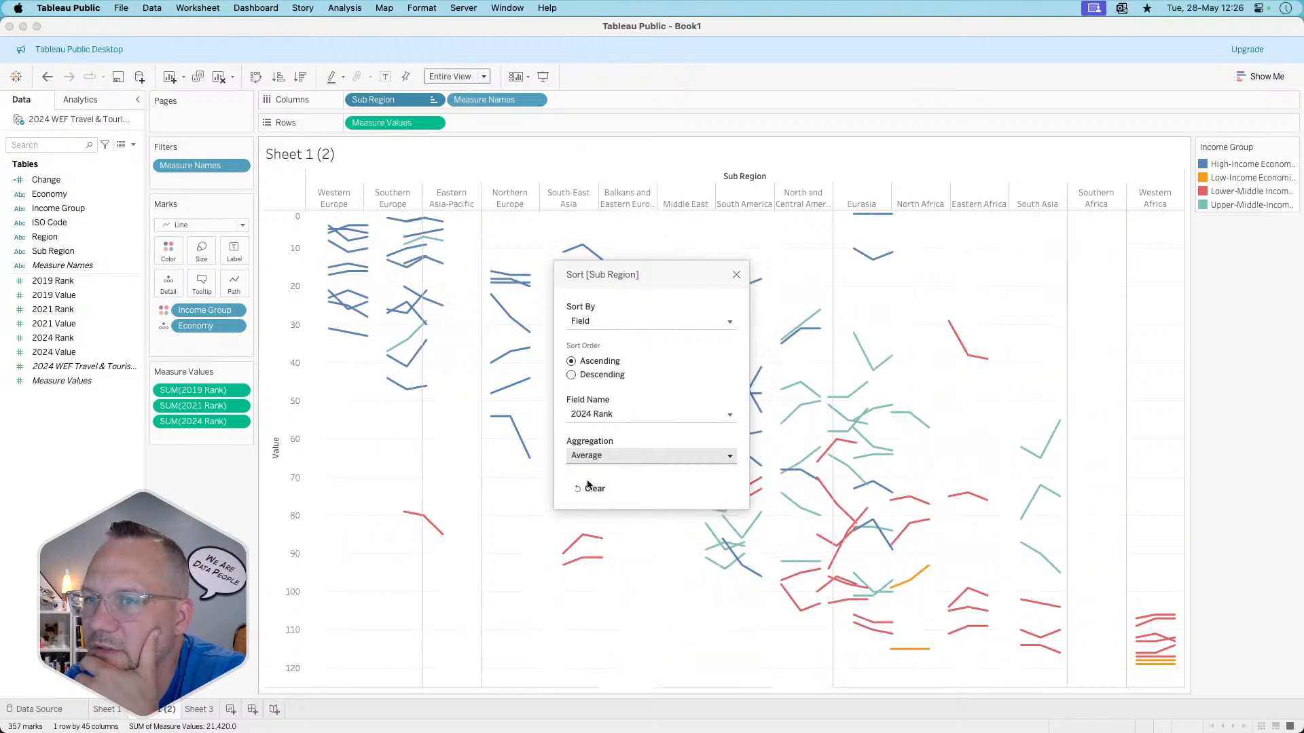
pyautogui.click(737, 275)
# - Compare the sub region order and income group mix between the Sheet 3 bars and the Sheet 1 (2) lines
pyautogui.click(198, 710)
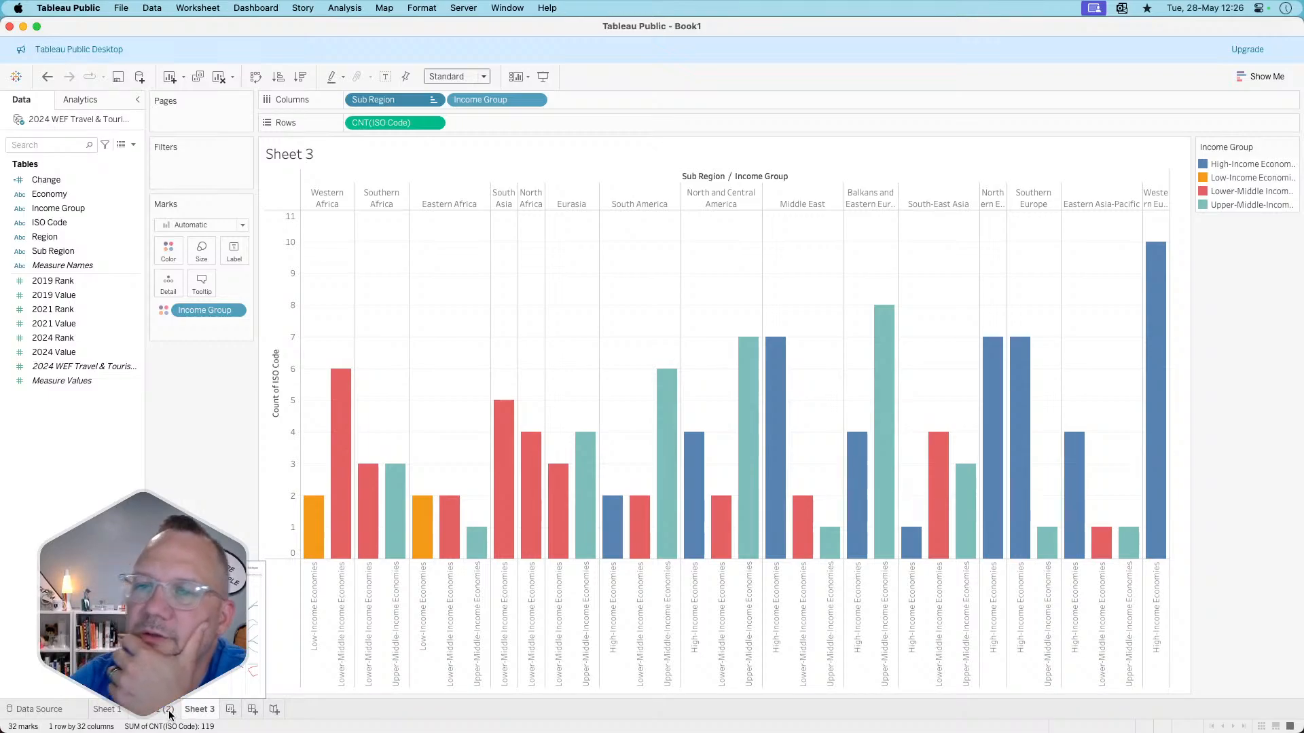
pyautogui.click(169, 711)
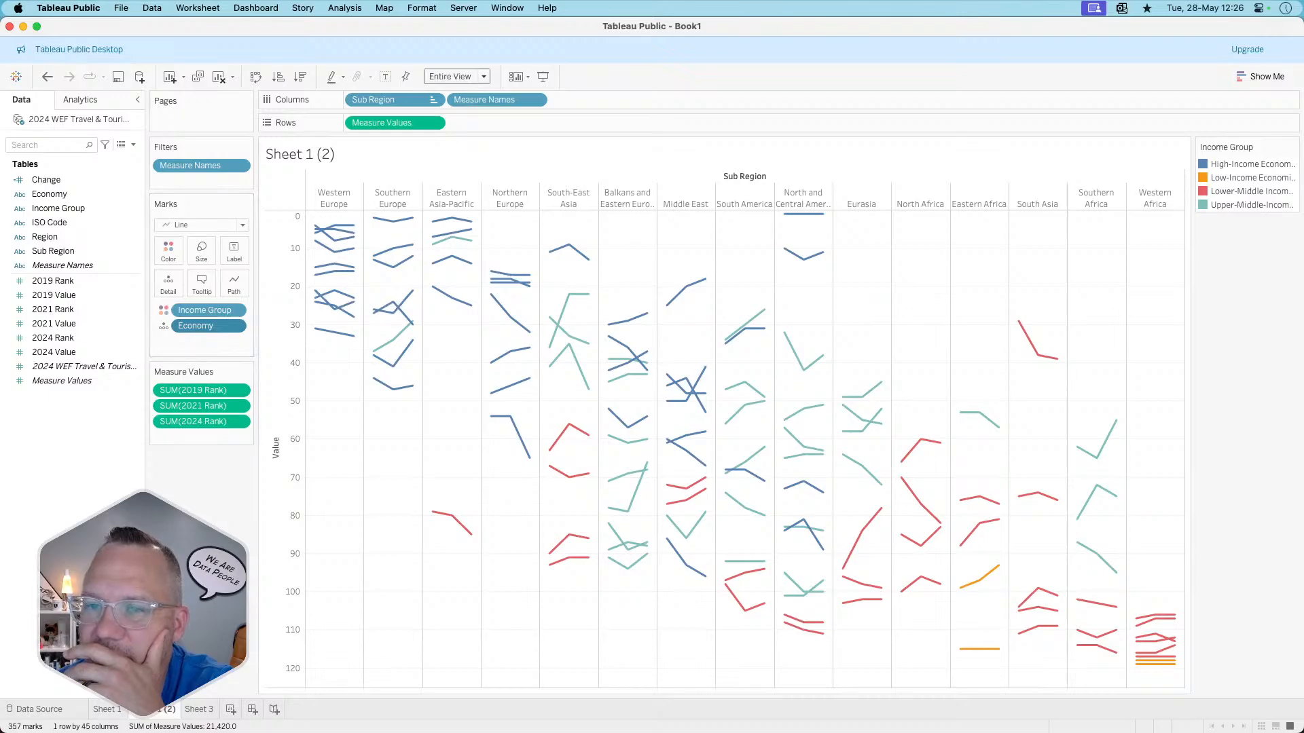
pyautogui.click(203, 710)
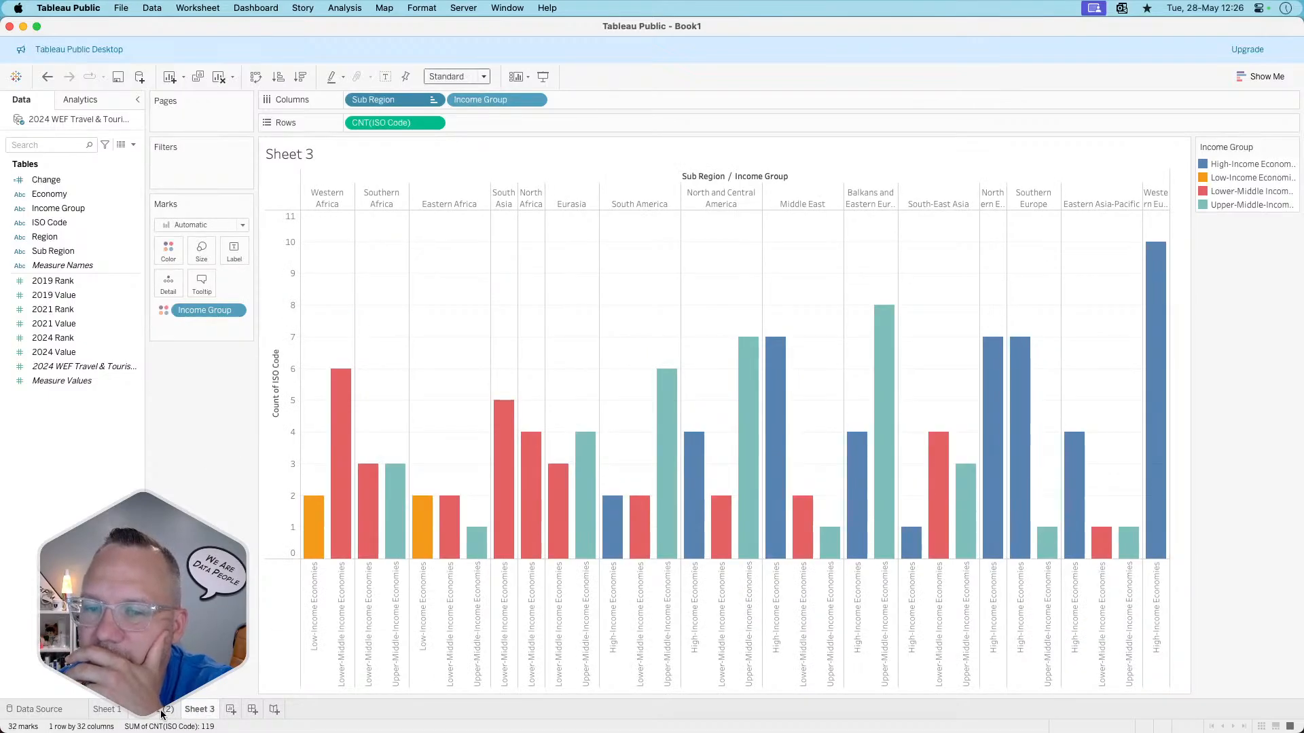
pyautogui.moveTo(161, 713)
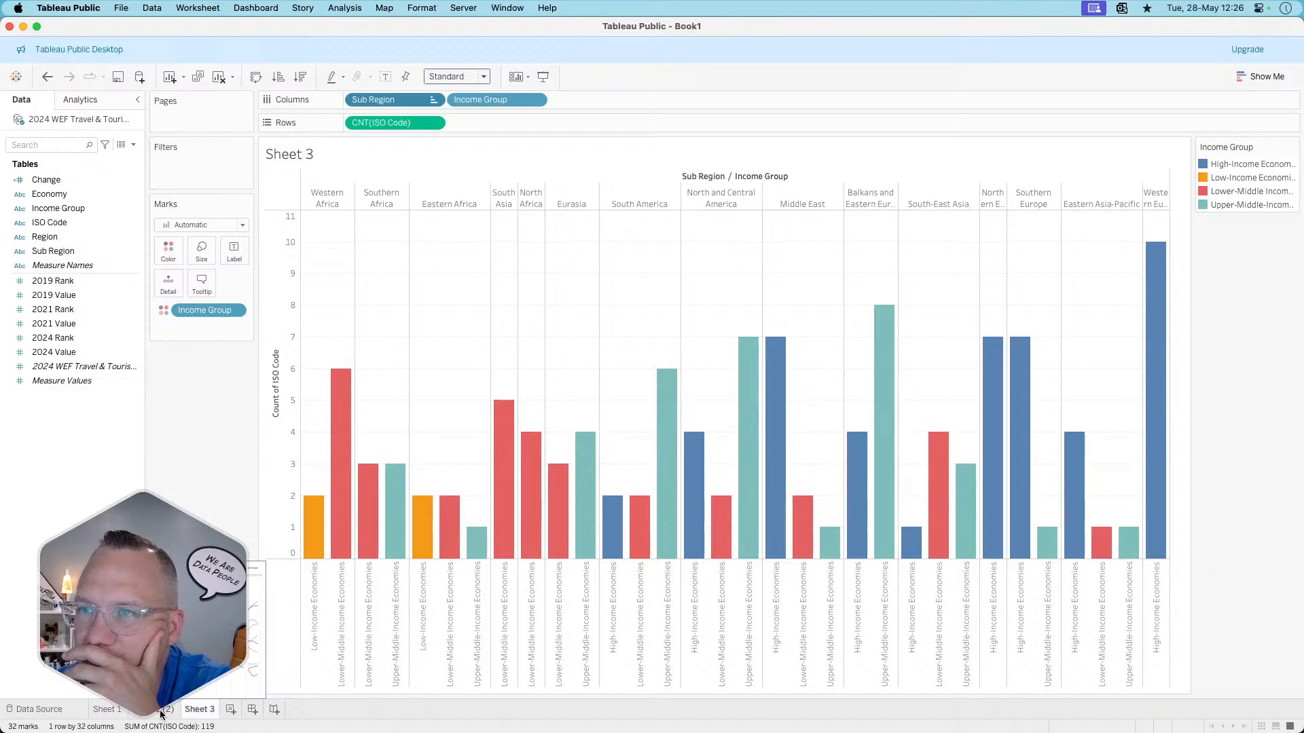
pyautogui.click(162, 711)
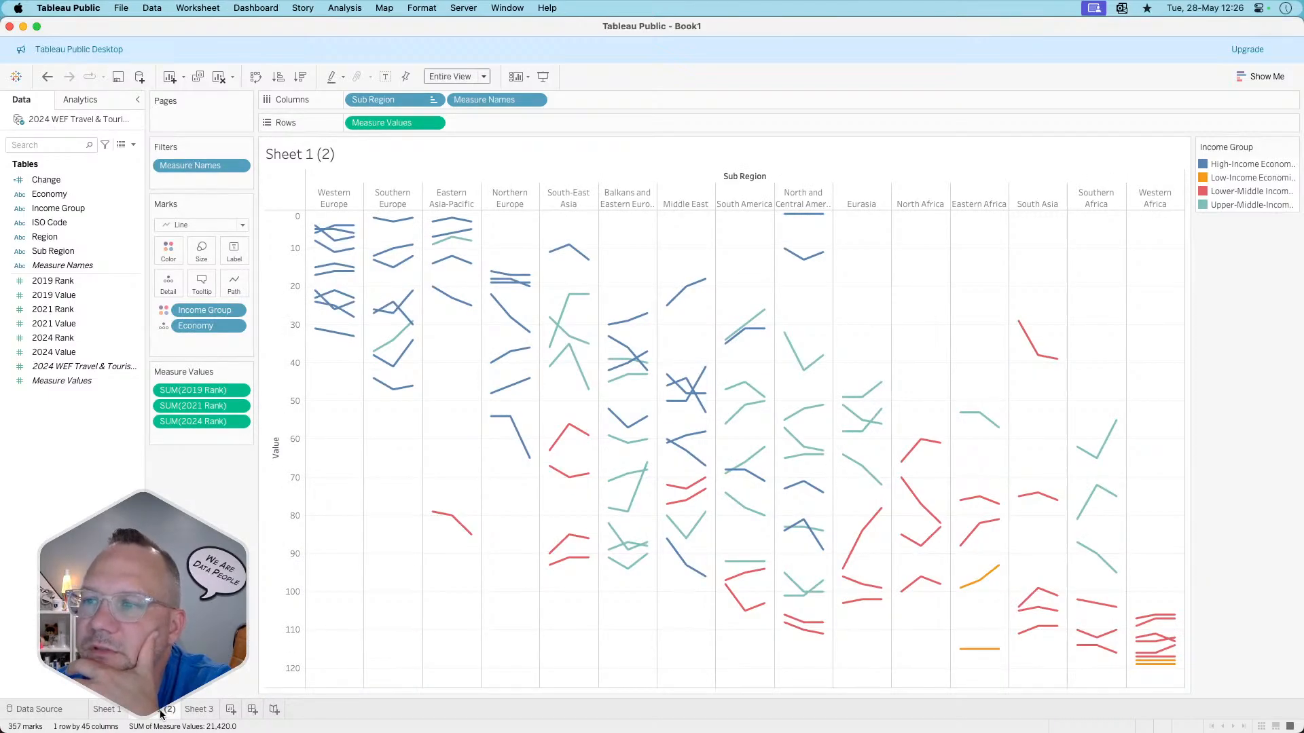
pyautogui.click(199, 710)
pyautogui.moveTo(198, 711)
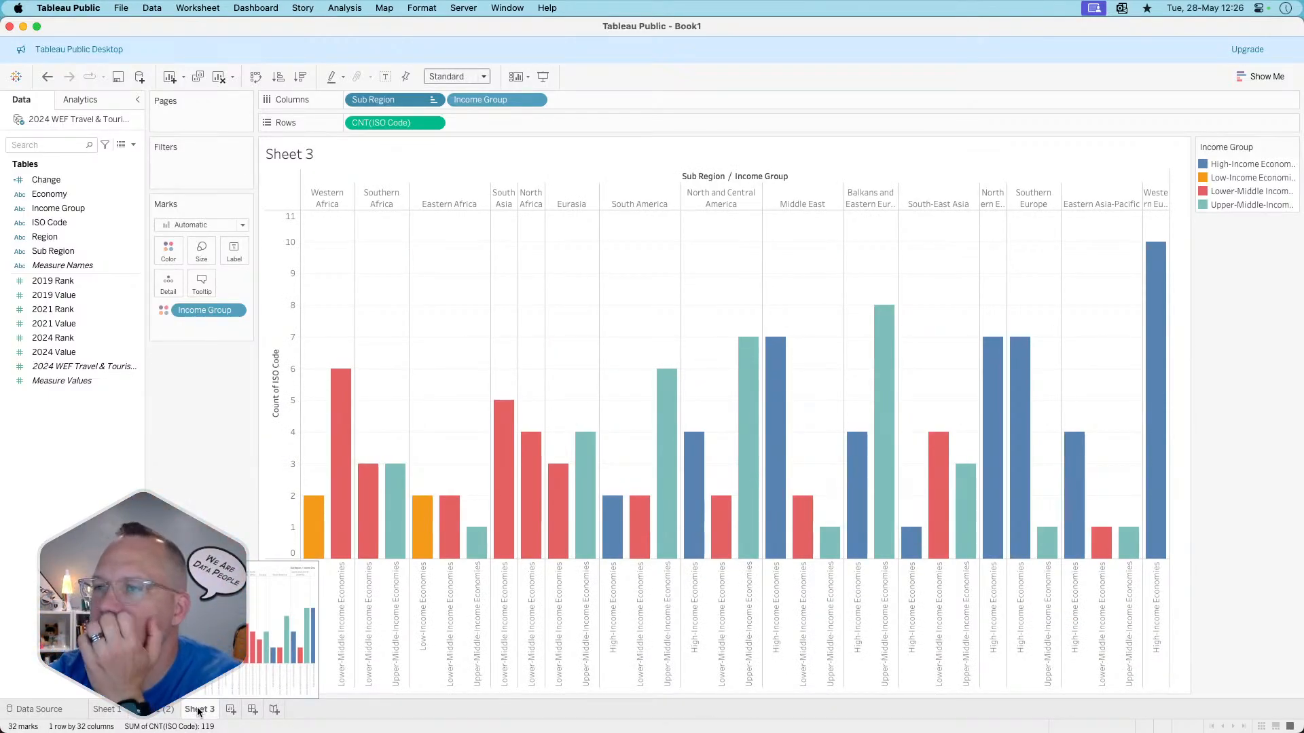
pyautogui.click(166, 710)
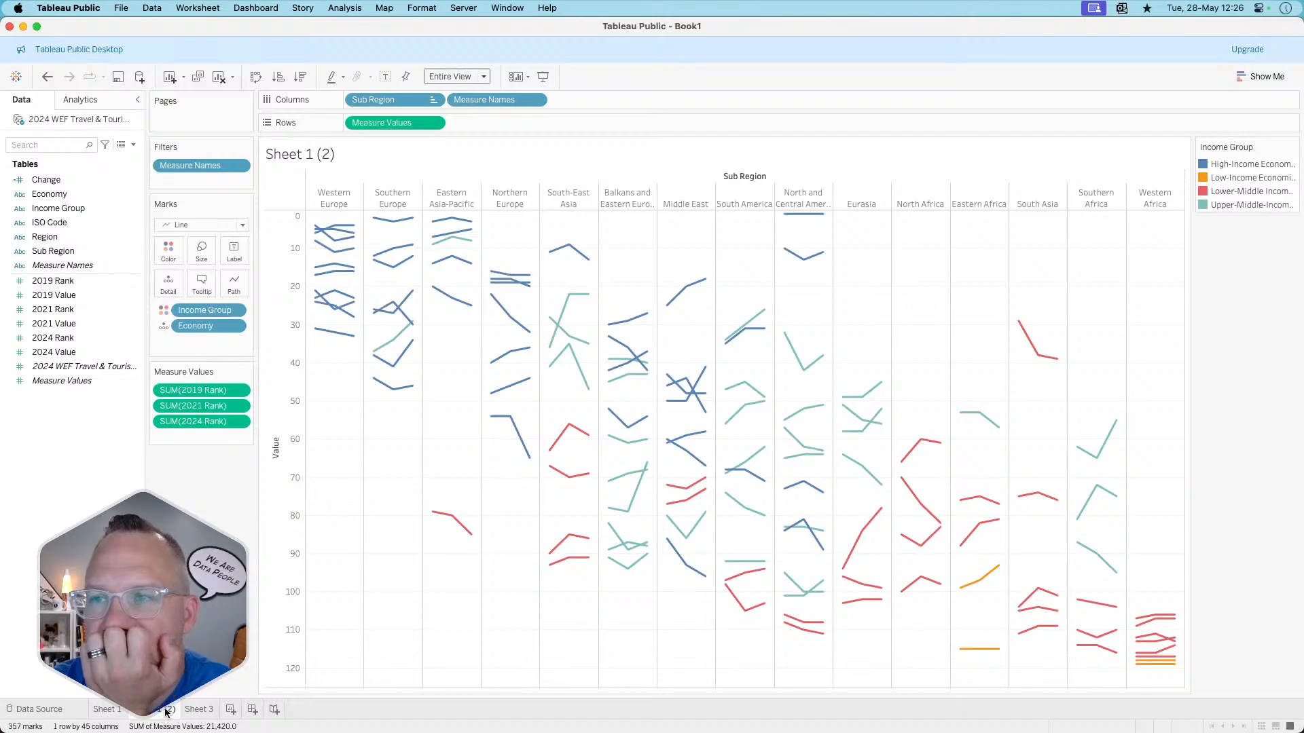
# - On Sheet 3, remove Income Group from Columns so each Sub Region has one bar stacked by income group
pyautogui.click(200, 709)
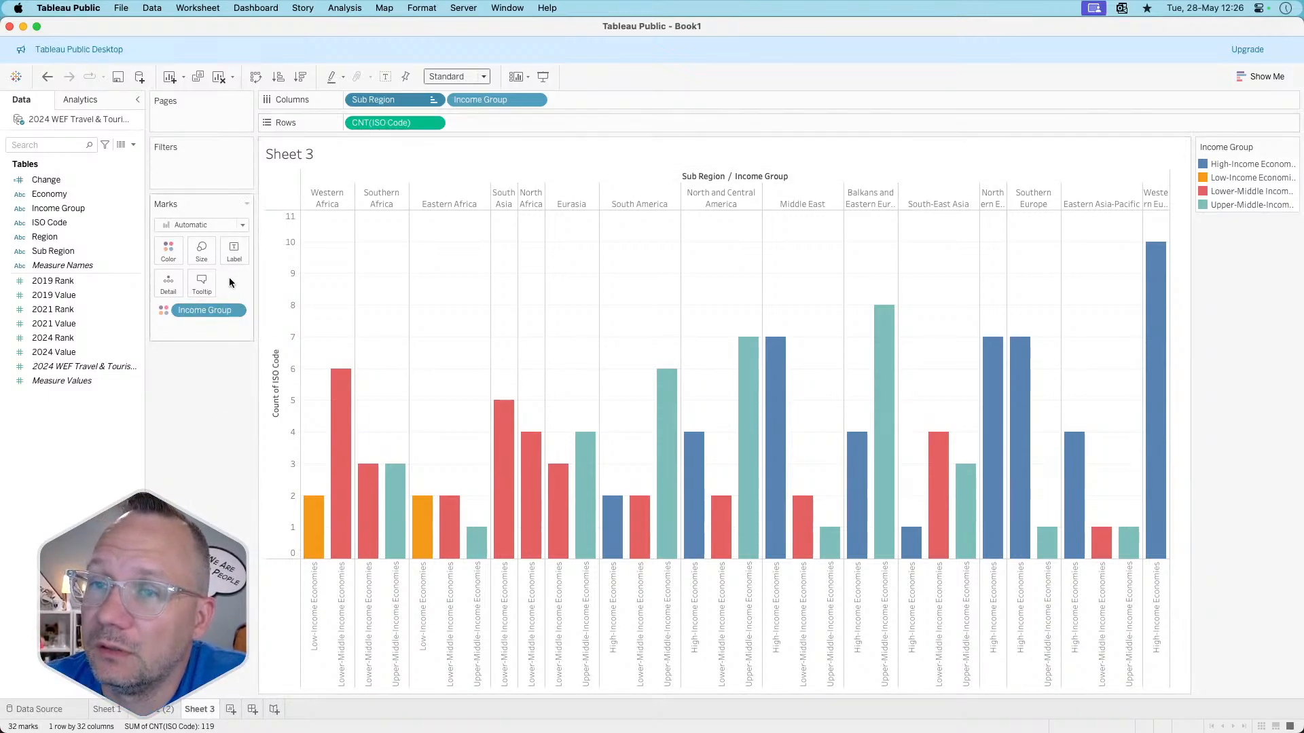
pyautogui.moveTo(211, 311)
pyautogui.mouseDown()
pyautogui.moveTo(378, 152)
pyautogui.moveTo(311, 180)
pyautogui.moveTo(309, 212)
pyautogui.moveTo(390, 129)
pyautogui.moveTo(216, 313)
pyautogui.mouseUp()
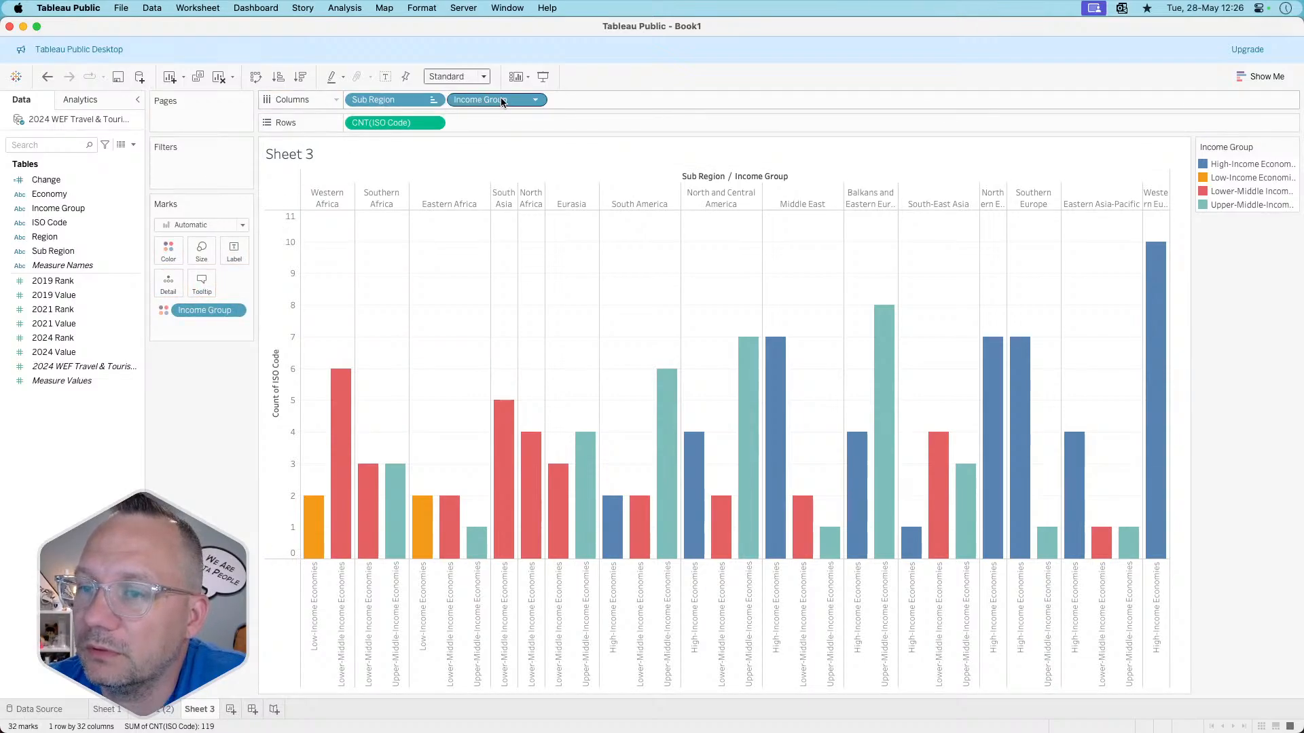
pyautogui.moveTo(501, 99); pyautogui.dragTo(203, 401)
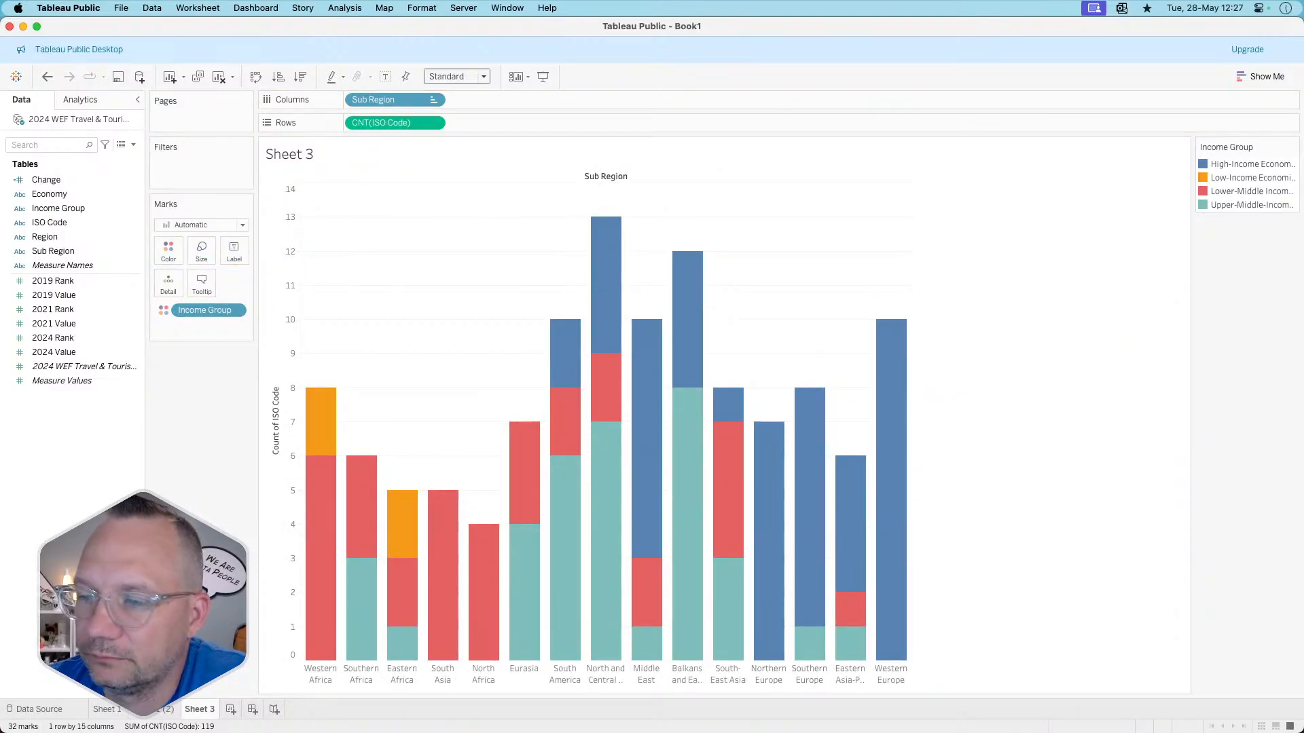
# - Compare the Western Europe country lines on Sheet 1 (2) with the Western Europe bar on Sheet 3
pyautogui.click(157, 712)
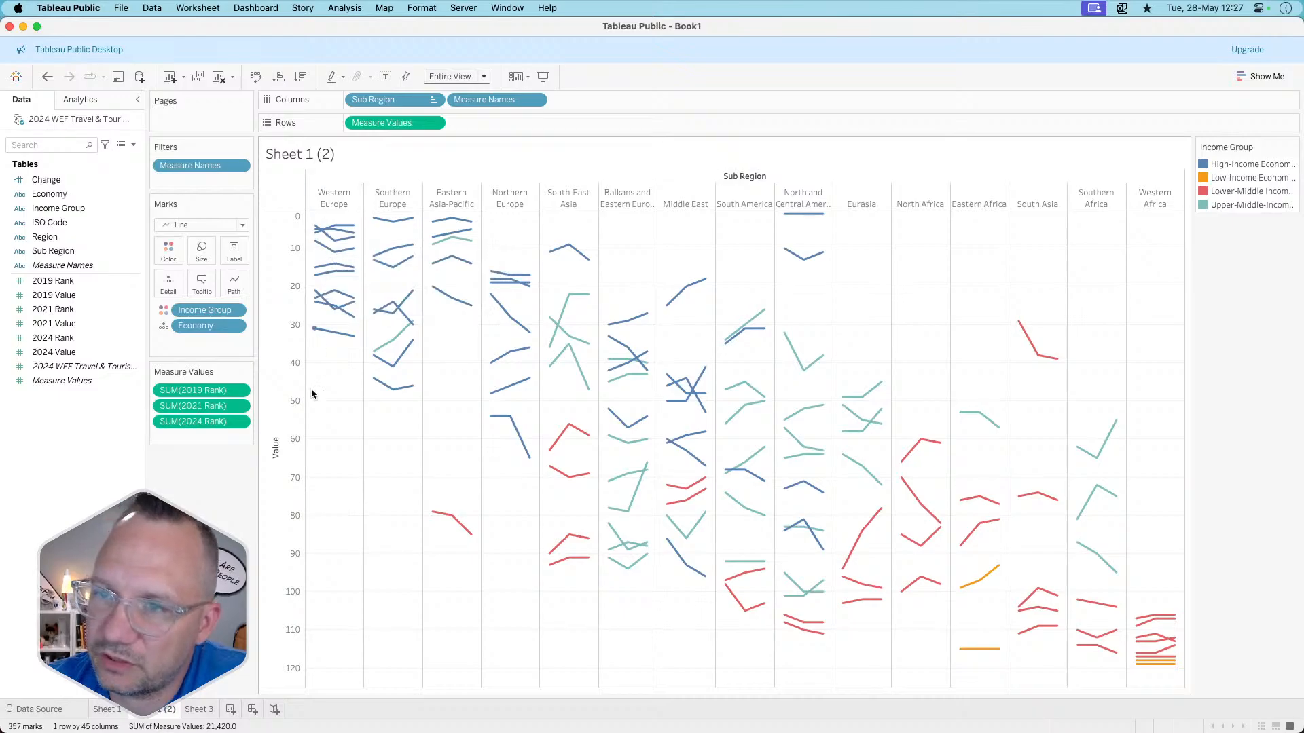
pyautogui.moveTo(311, 224)
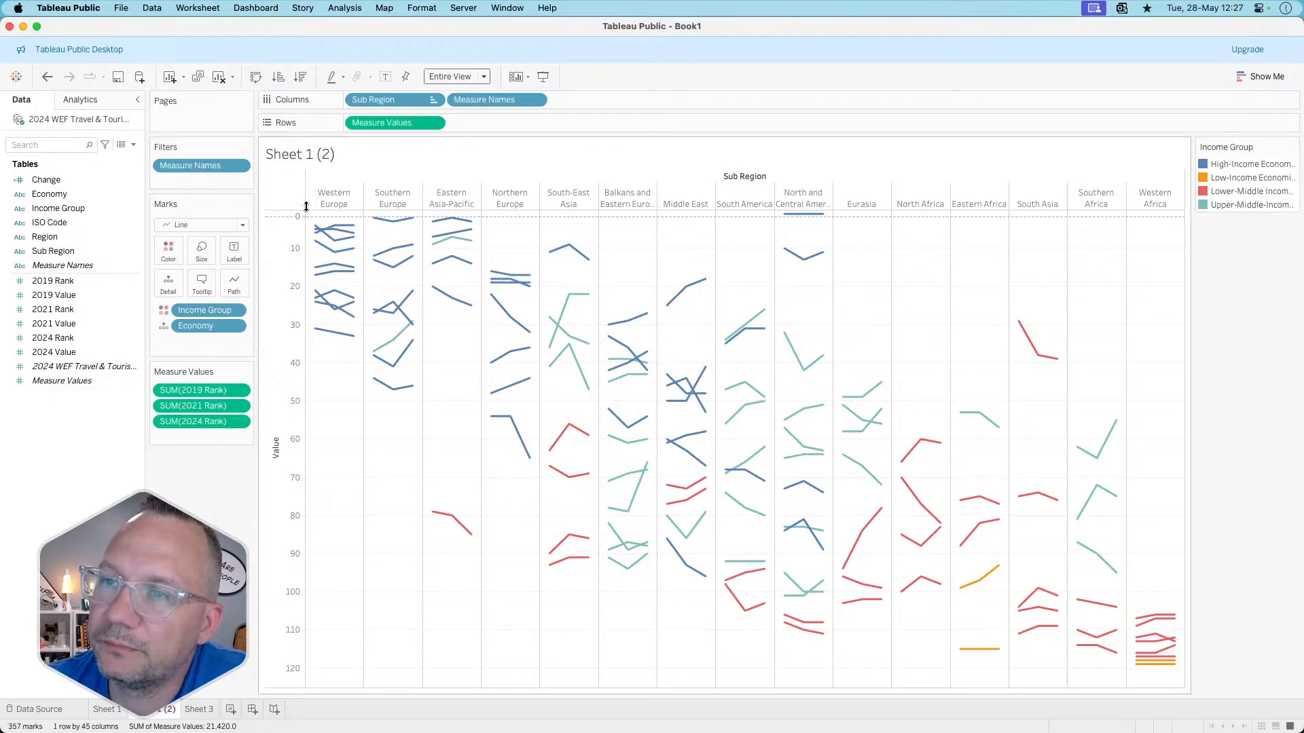
pyautogui.moveTo(306, 206); pyautogui.dragTo(306, 208)
pyautogui.press('super+z')
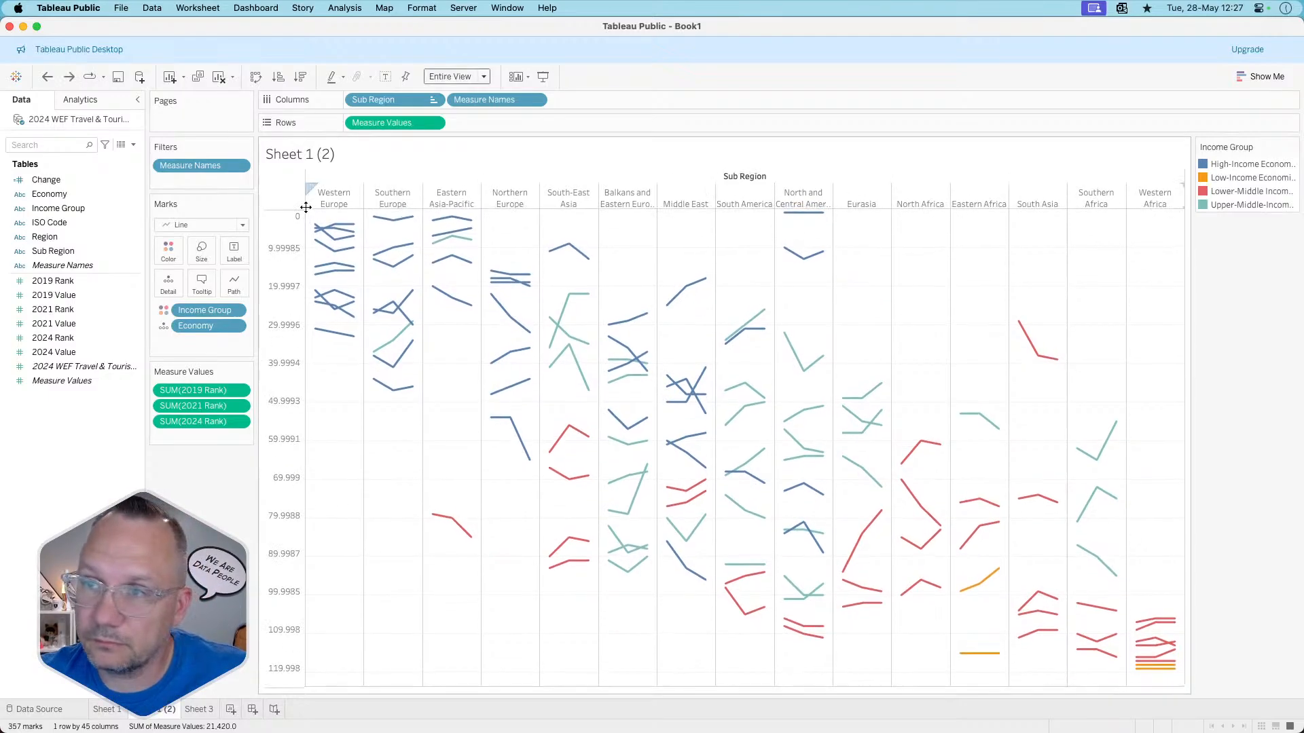
pyautogui.moveTo(311, 217); pyautogui.dragTo(317, 342)
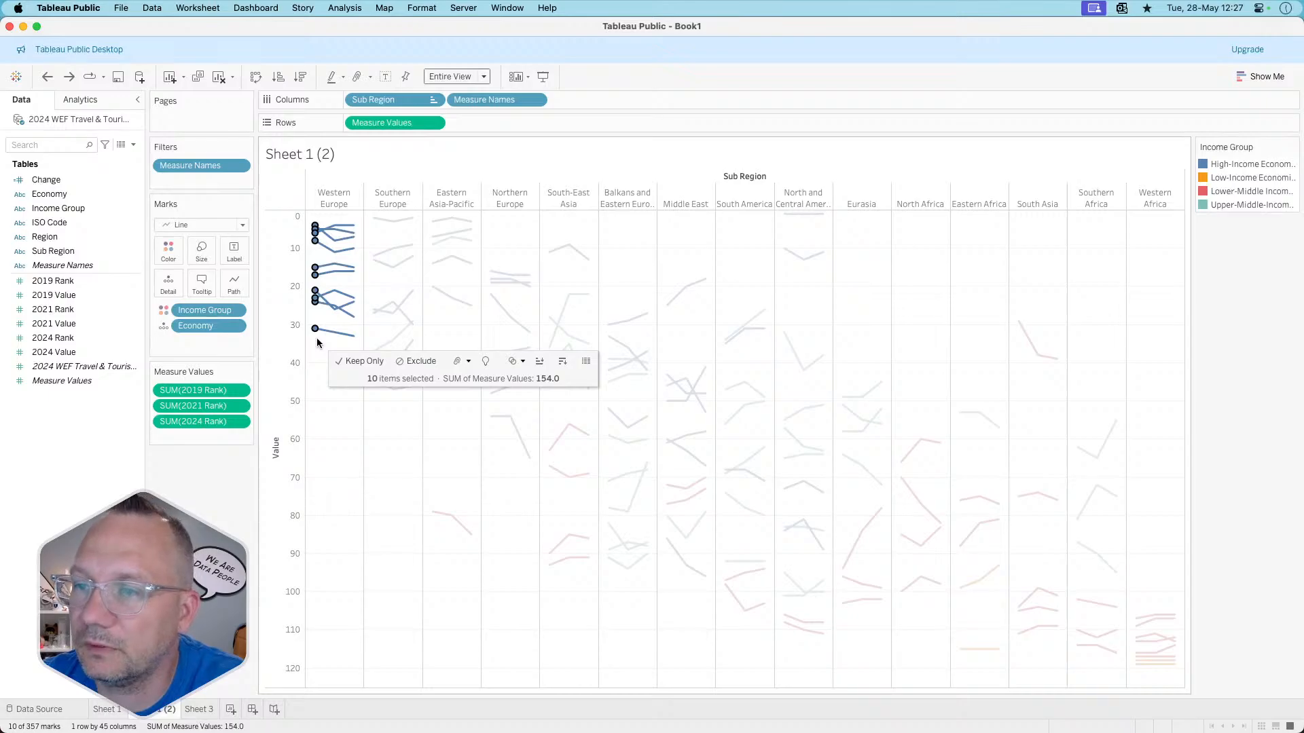
pyautogui.click(331, 404)
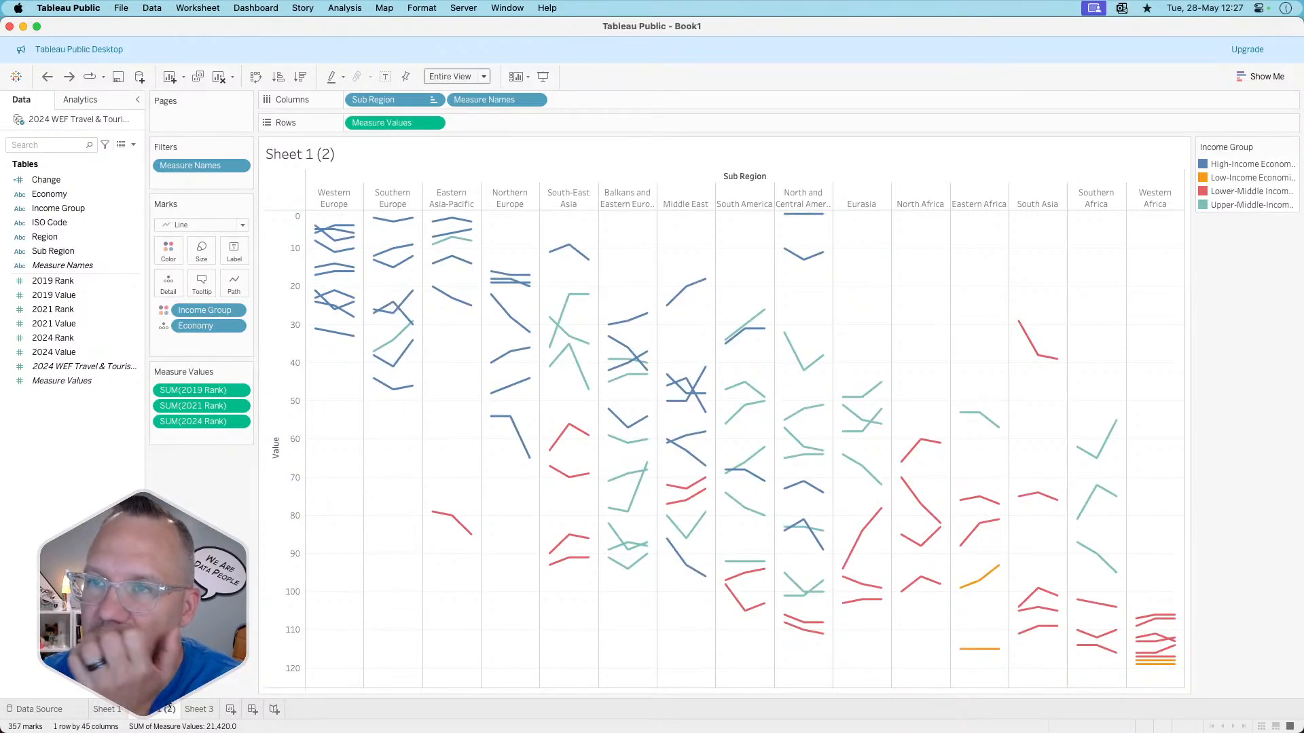
pyautogui.click(196, 713)
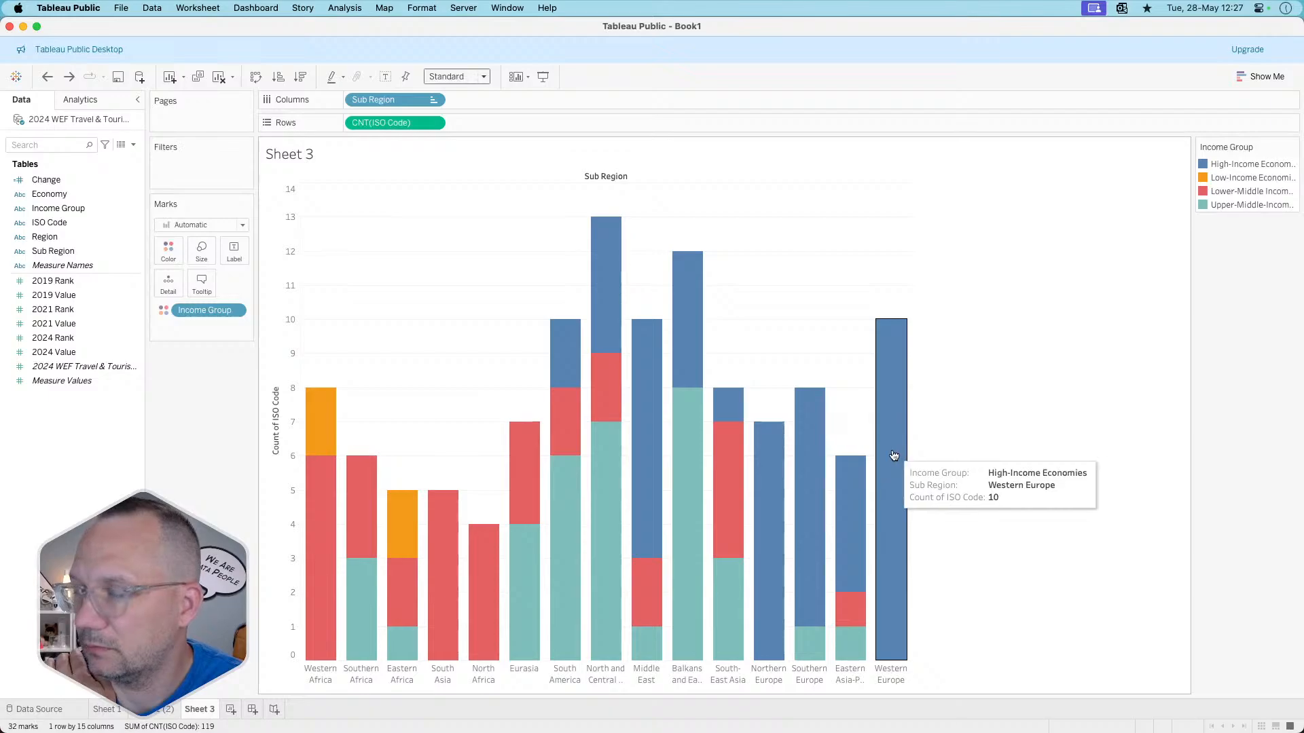
# - On Sheet 3, set the Sub Region sort order to descending
pyautogui.click(120, 711)
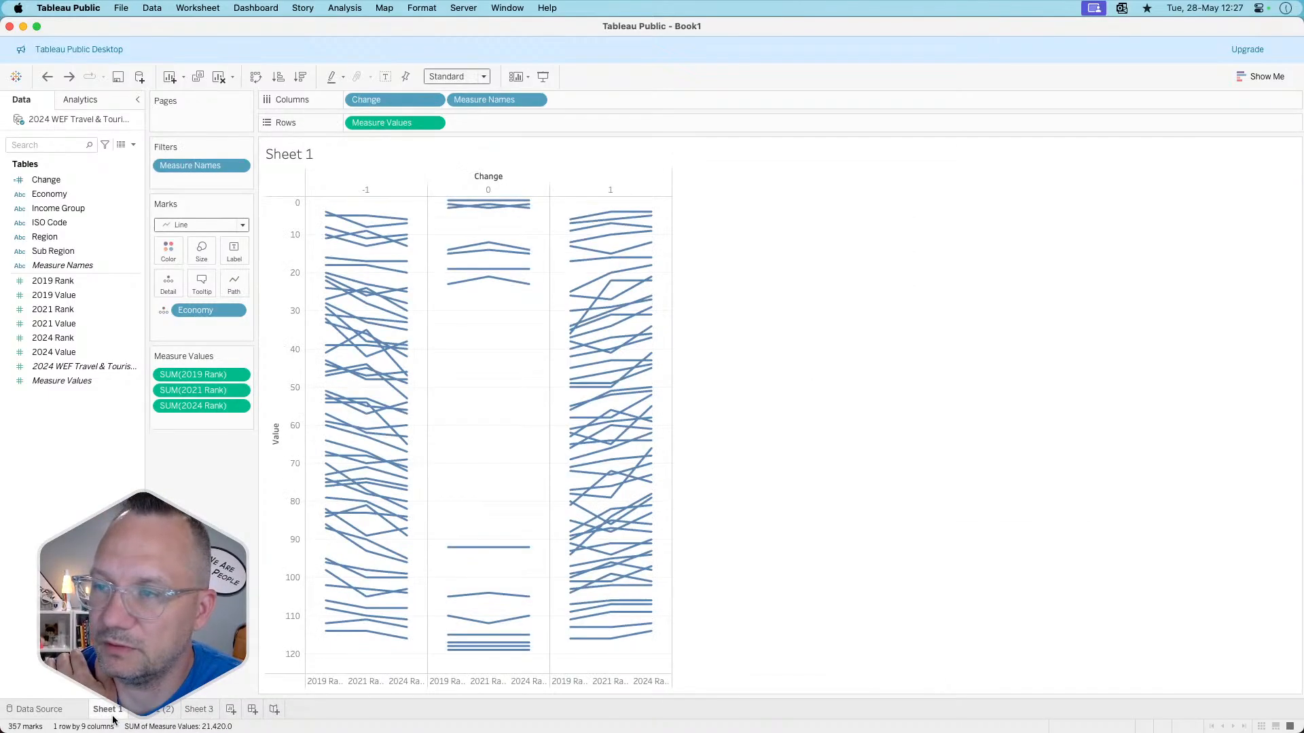
pyautogui.click(167, 710)
pyautogui.click(193, 709)
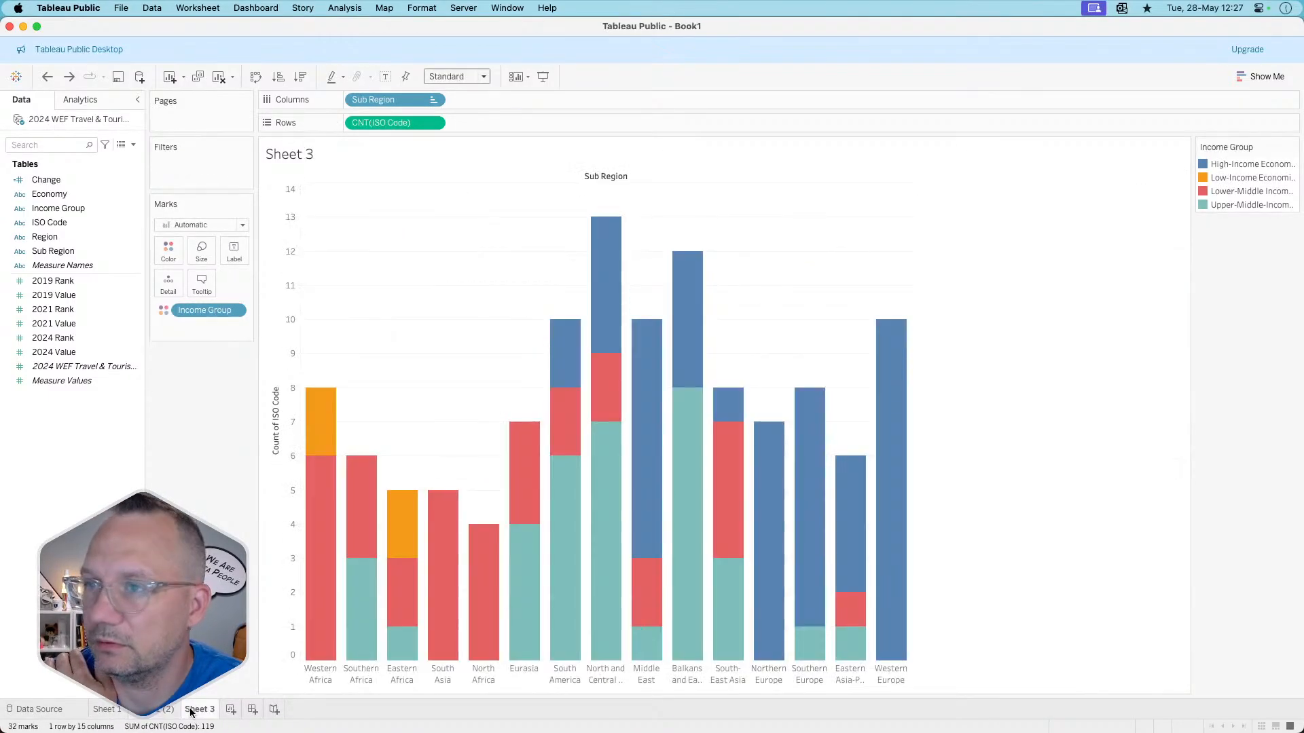
pyautogui.click(434, 102)
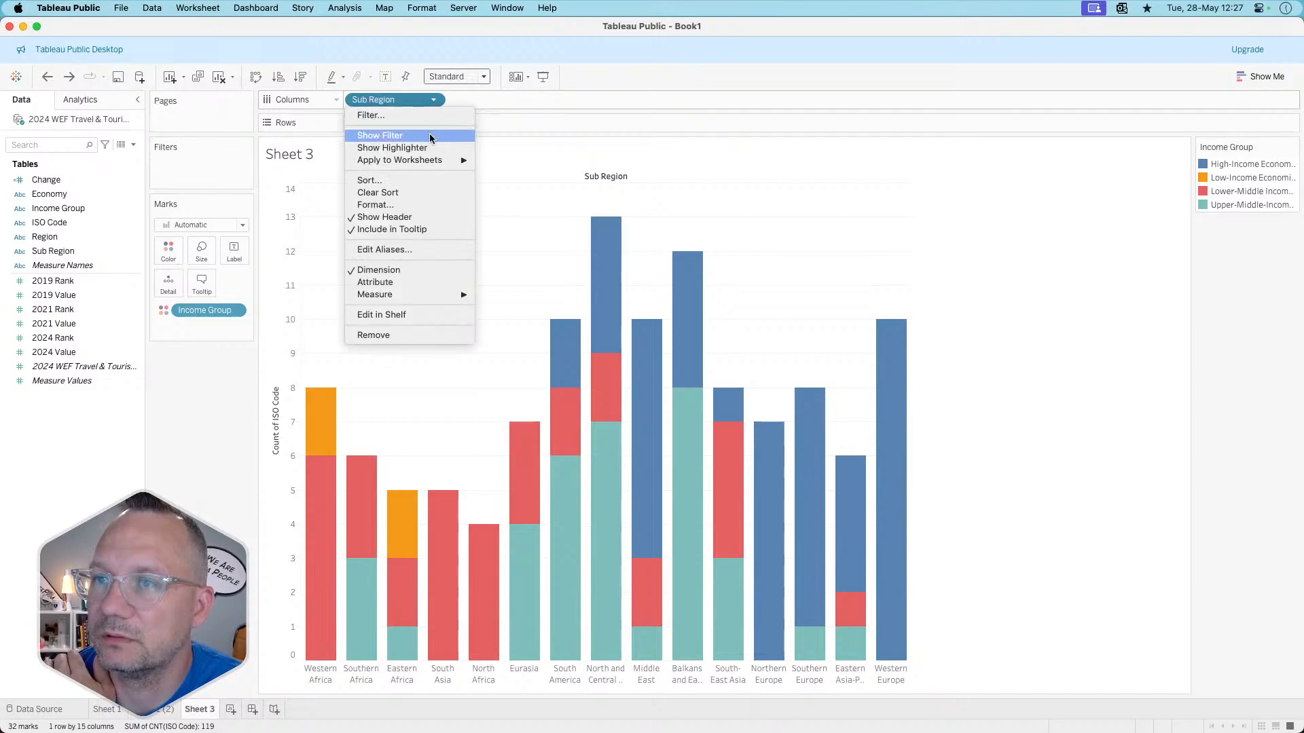
pyautogui.click(421, 182)
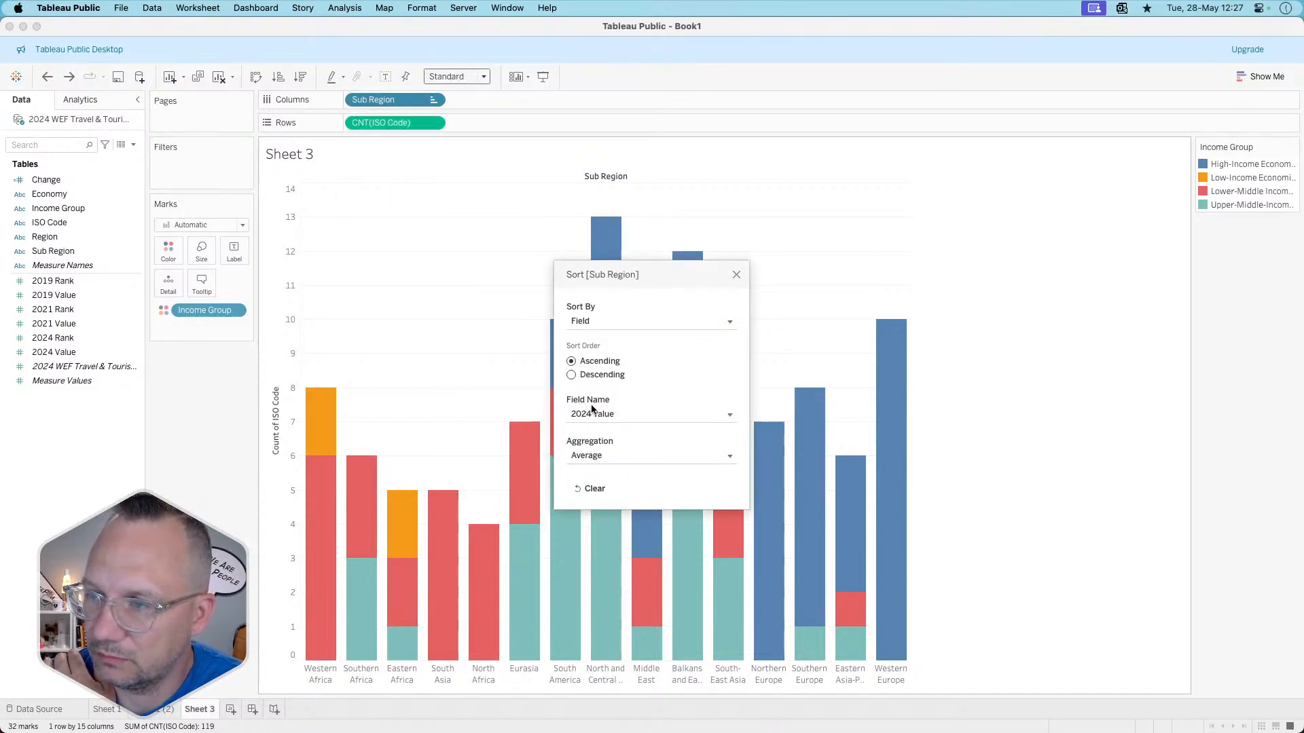
pyautogui.click(601, 374)
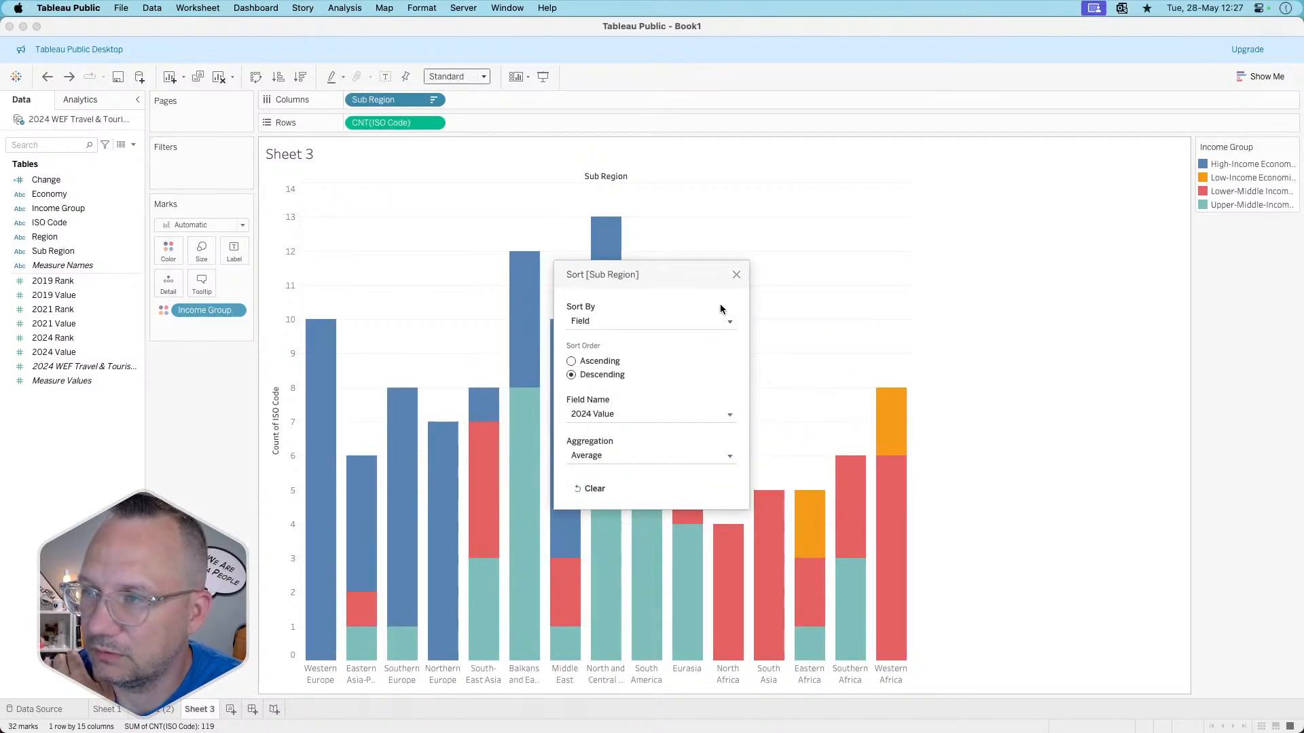
pyautogui.click(736, 276)
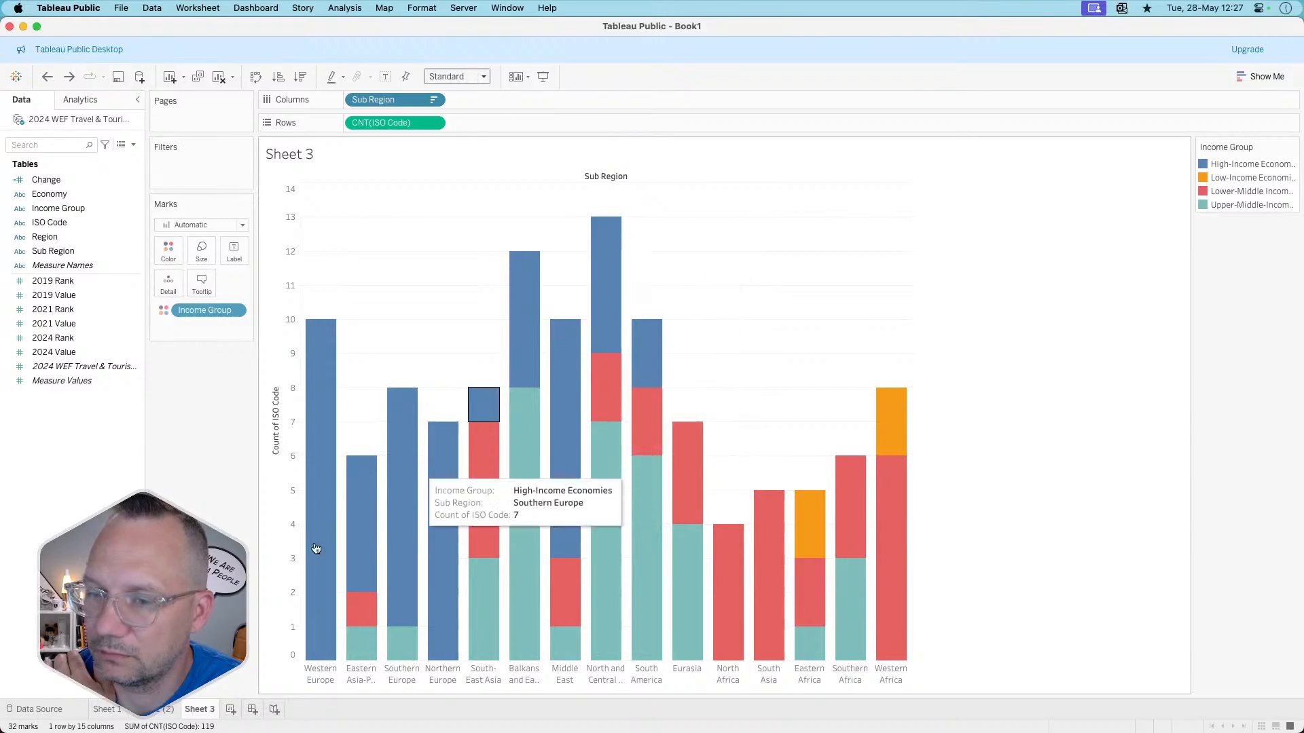
# - Check the Sub Region sort settings on Sheet 1 (2) and compare its sub region order with the Sheet 3 bars
pyautogui.hotkey('ctrl', 'shift', 'Tab')
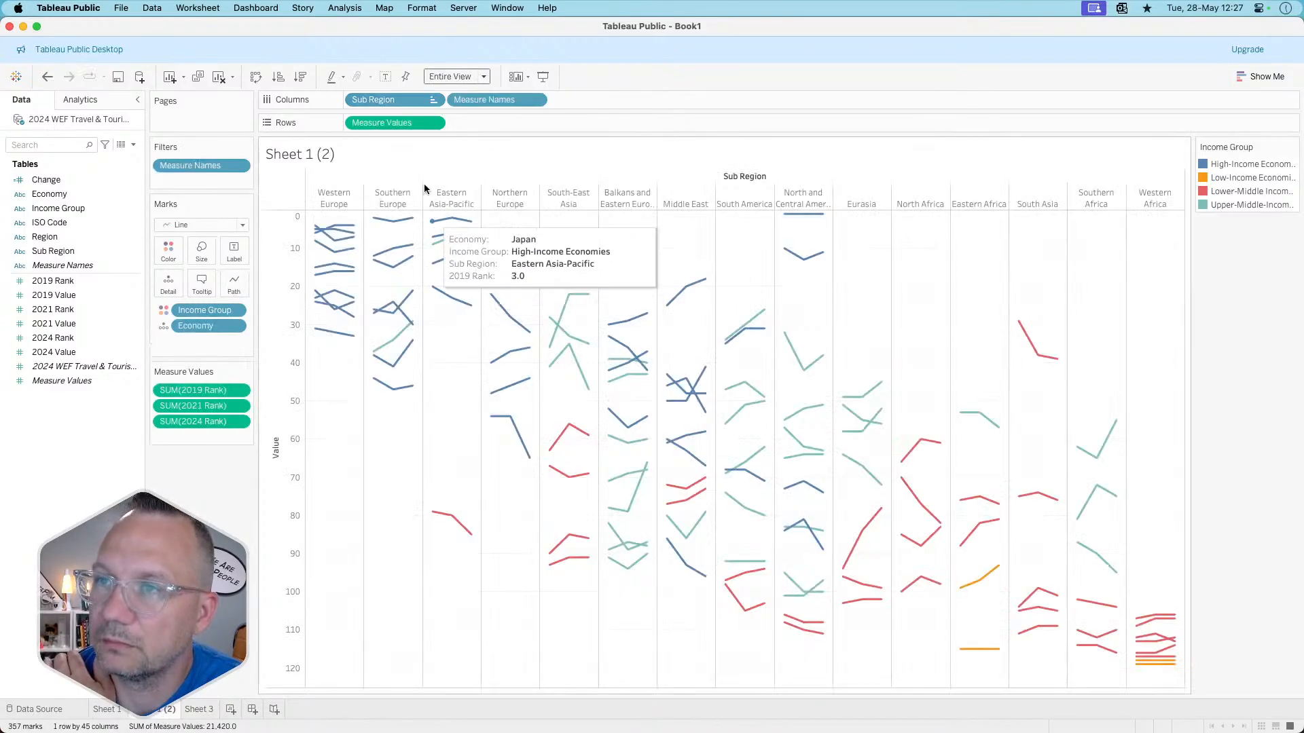
pyautogui.click(433, 100)
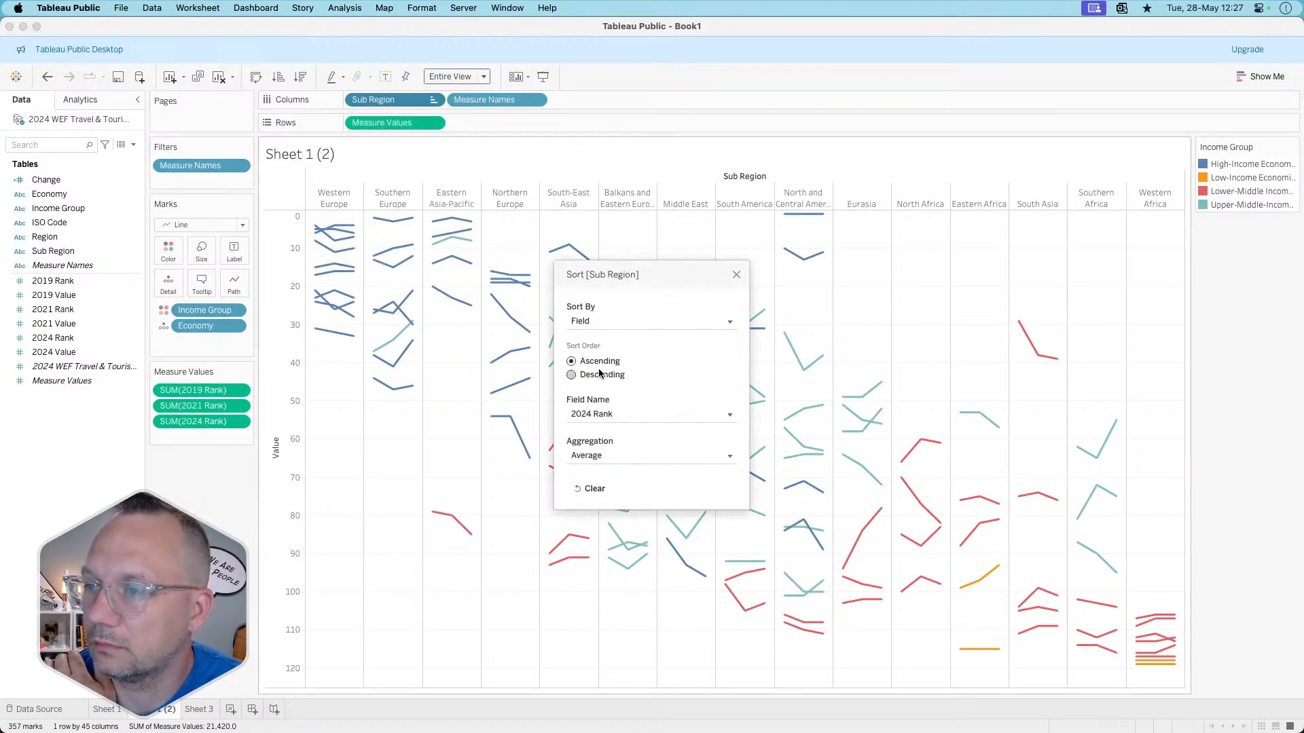
pyautogui.click(736, 275)
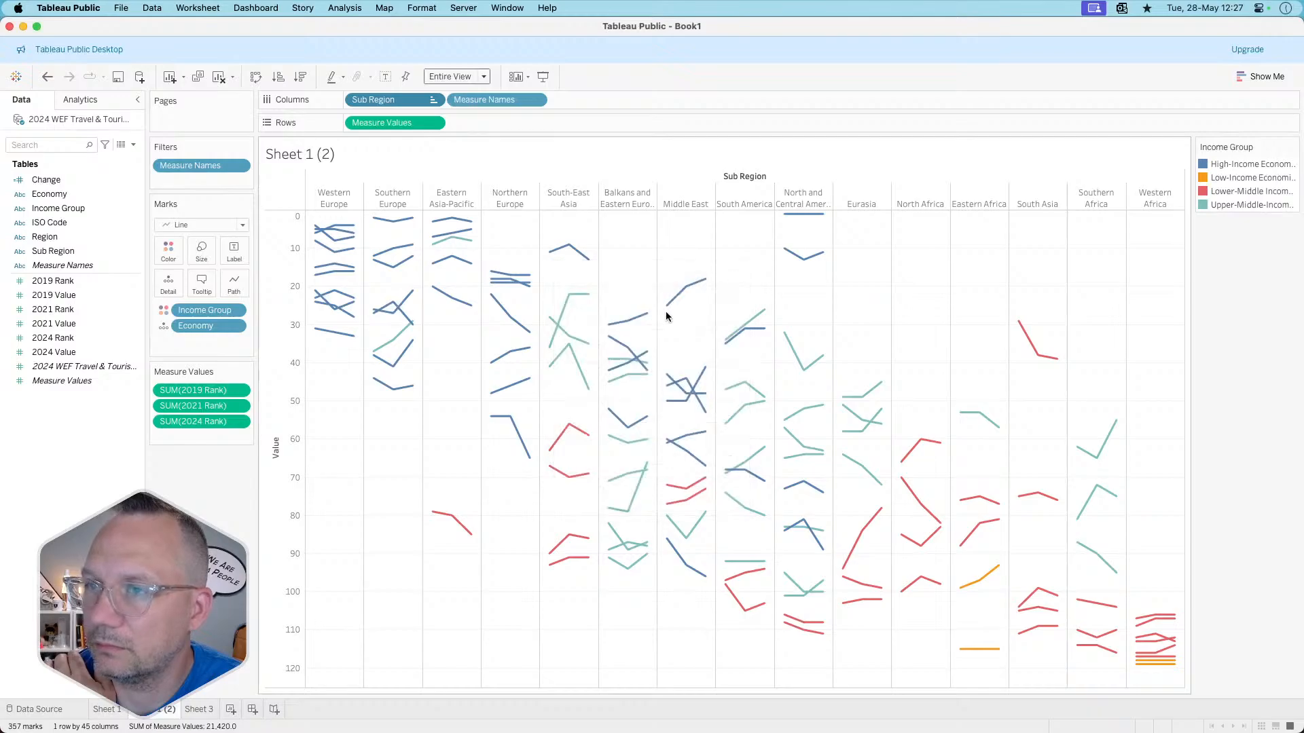
pyautogui.click(198, 709)
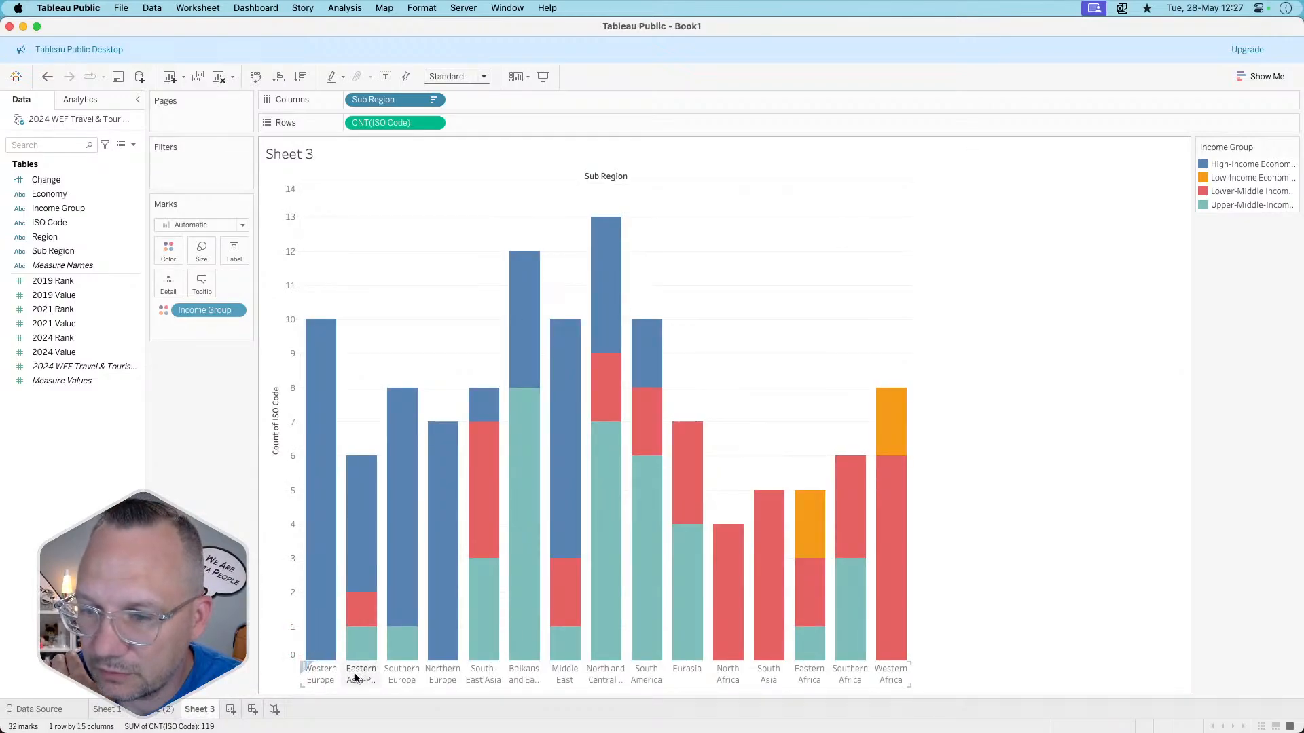
pyautogui.click(163, 709)
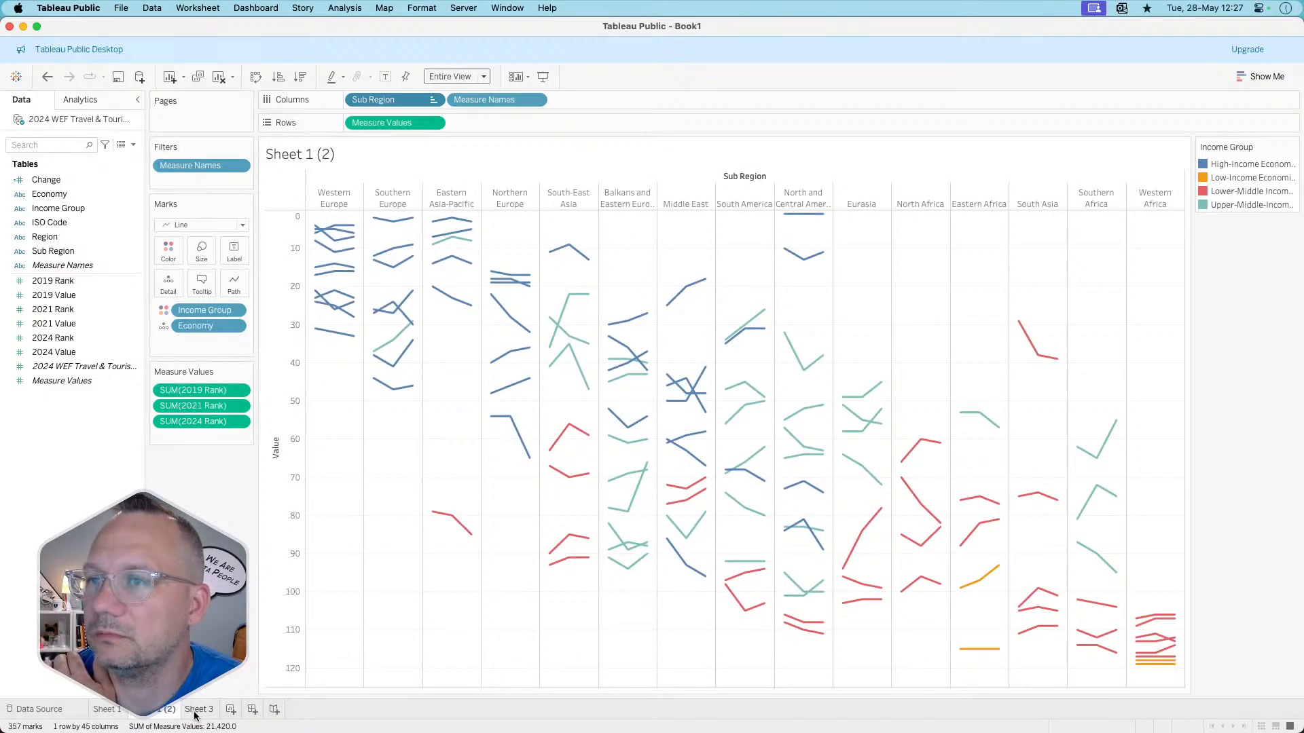
pyautogui.click(193, 711)
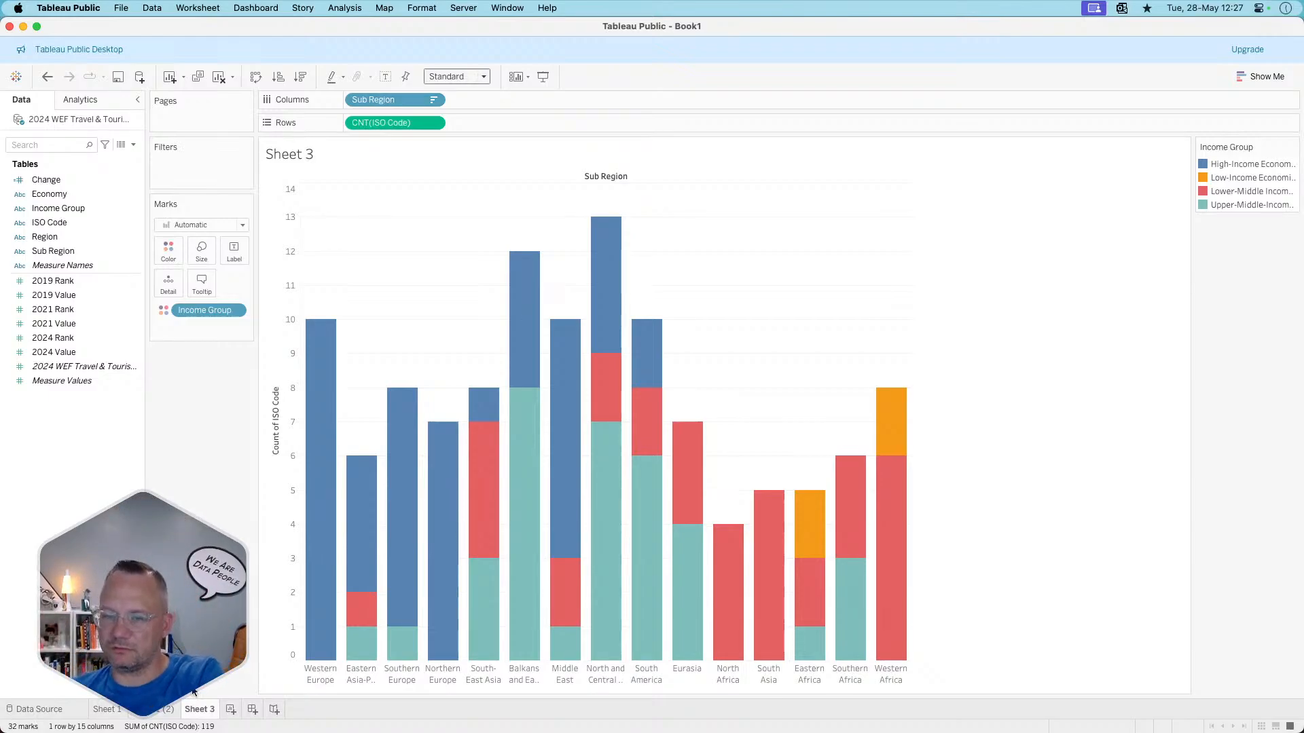
# - On Sheet 1, remove the Change field from Columns so all economies share one set of rank lines
pyautogui.click(151, 710)
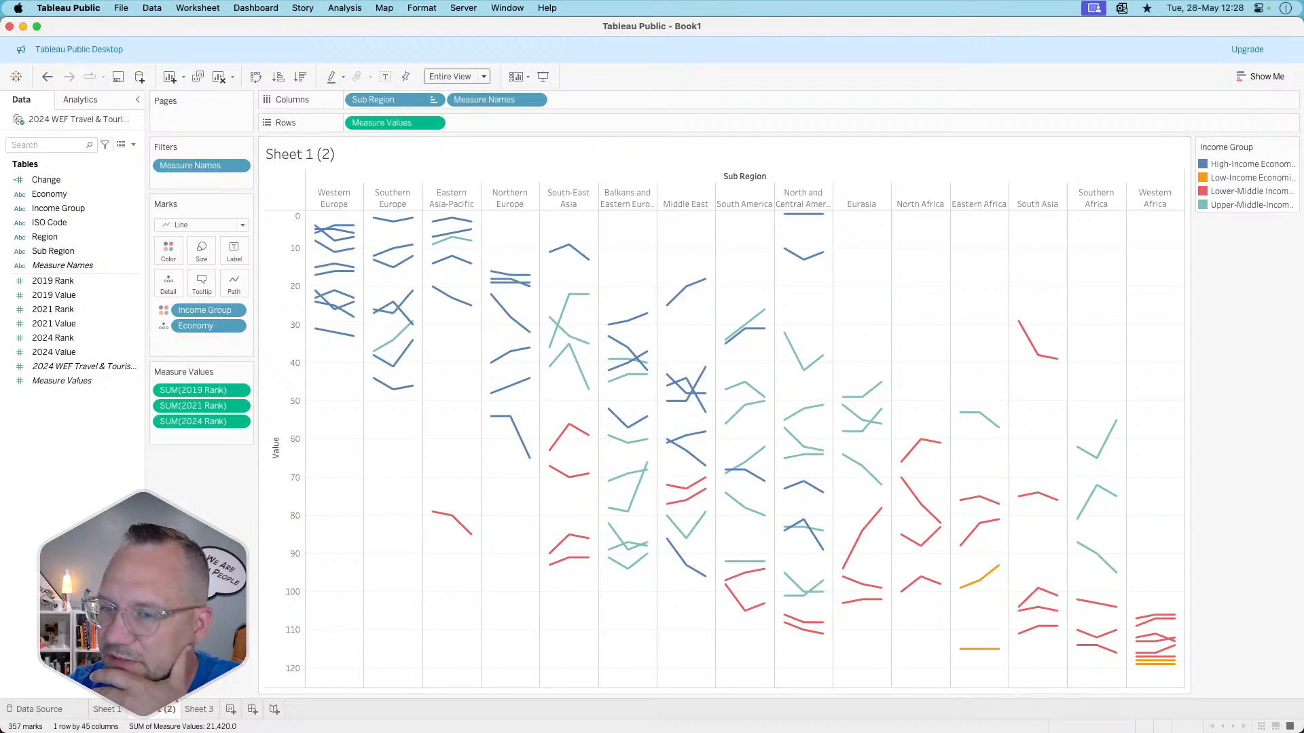
pyautogui.click(101, 711)
pyautogui.moveTo(383, 100); pyautogui.dragTo(185, 508)
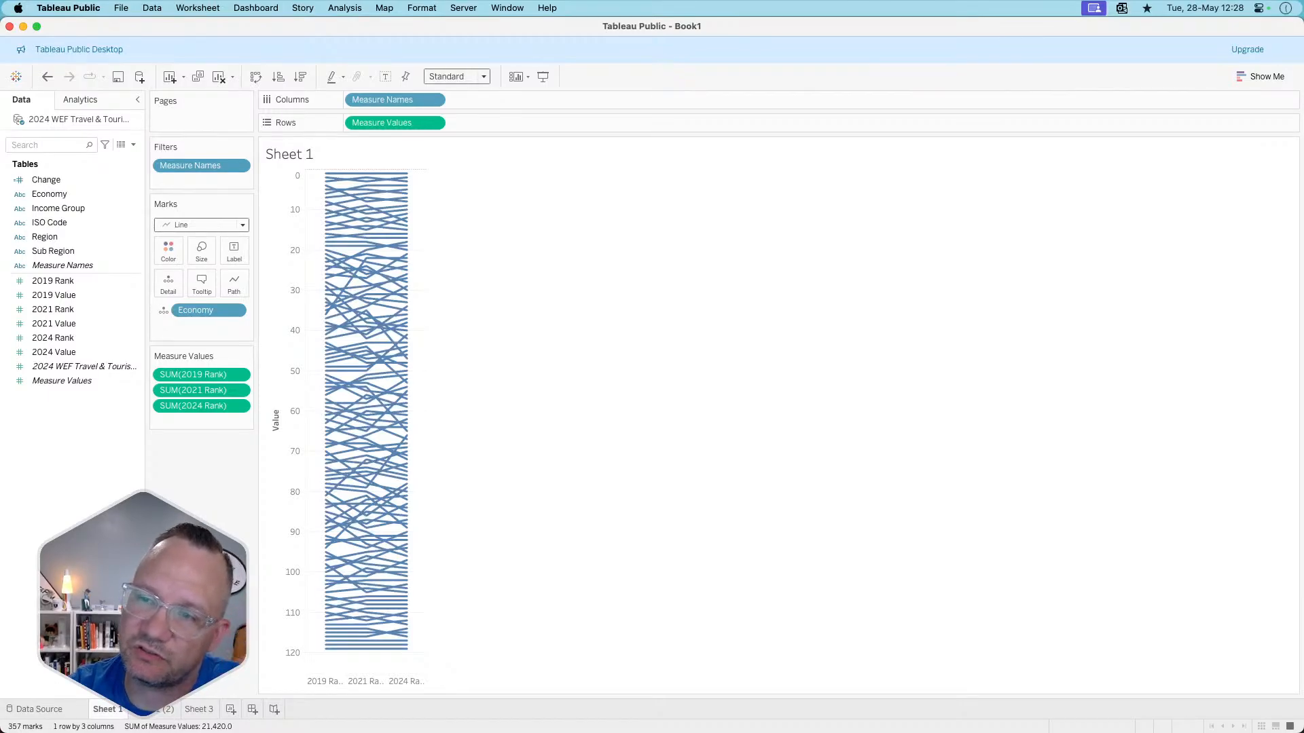
# - On Sheet 1 (2), review the formula of the Change calculated field and close it without editing
pyautogui.click(166, 709)
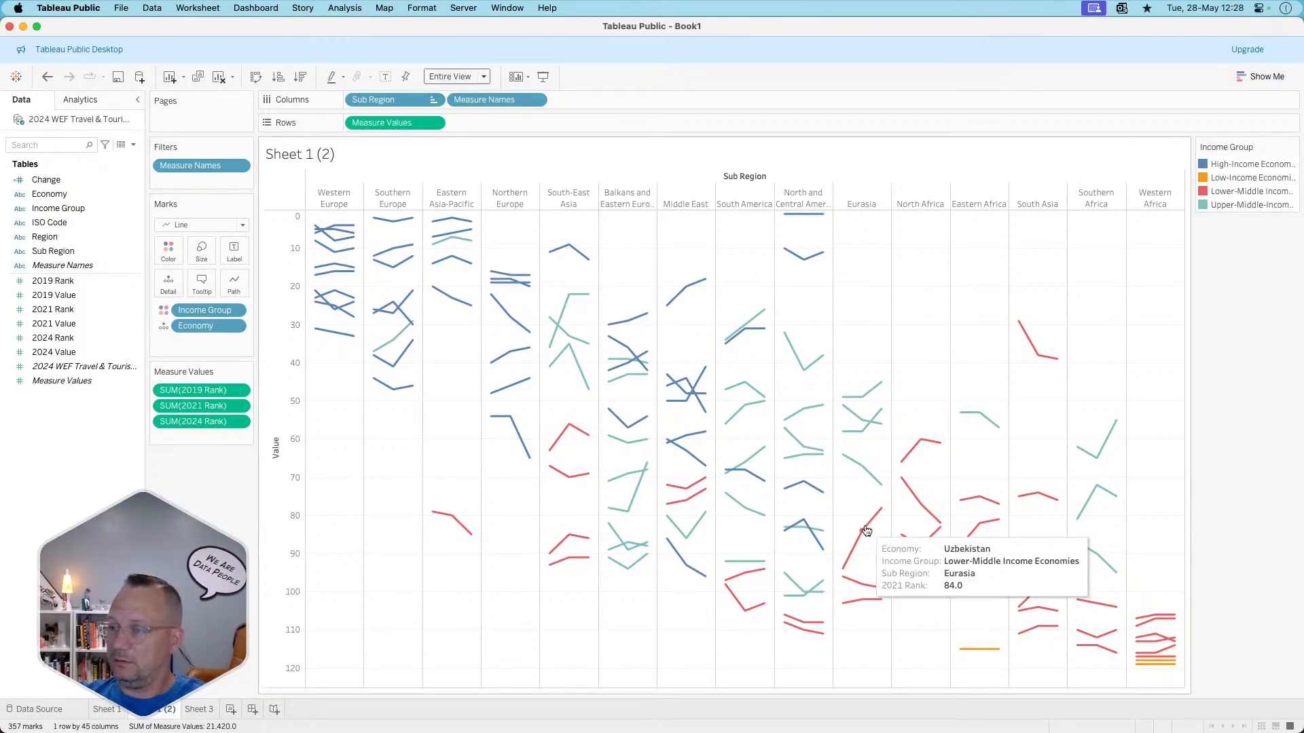
pyautogui.moveTo(854, 559)
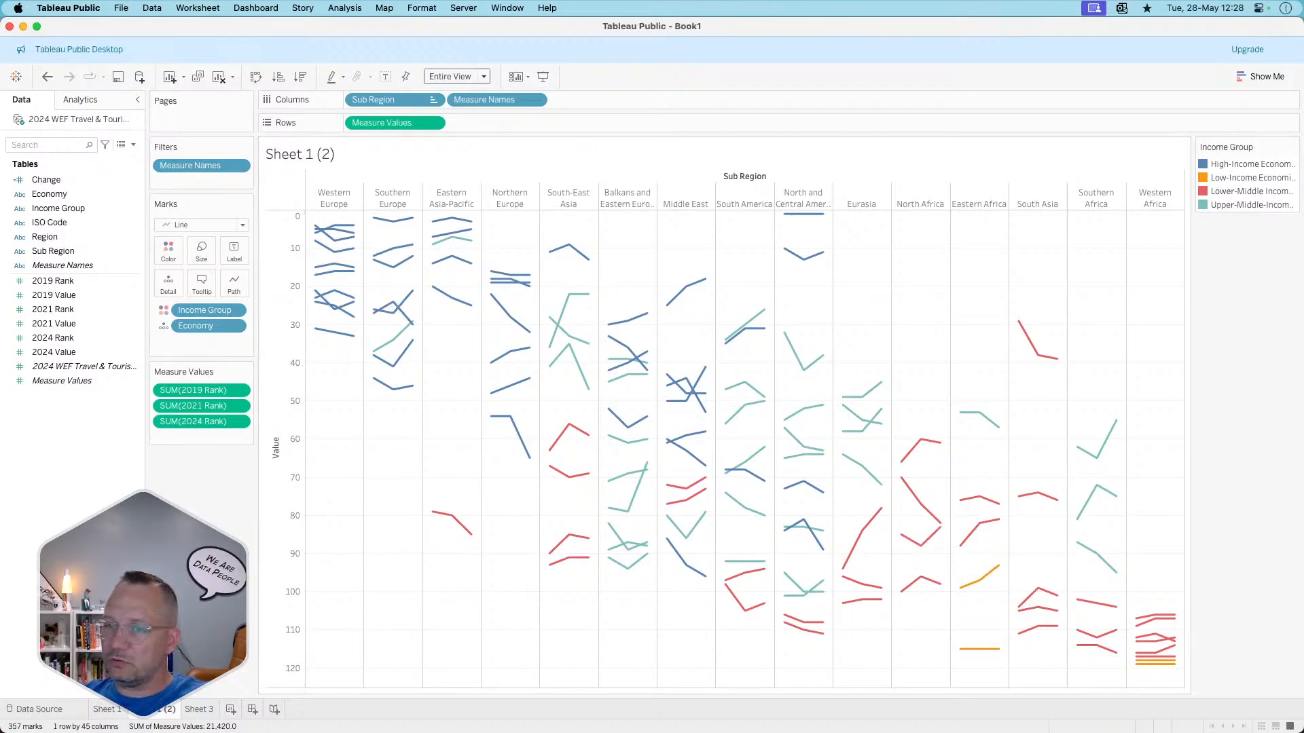
pyautogui.rightClick(86, 184)
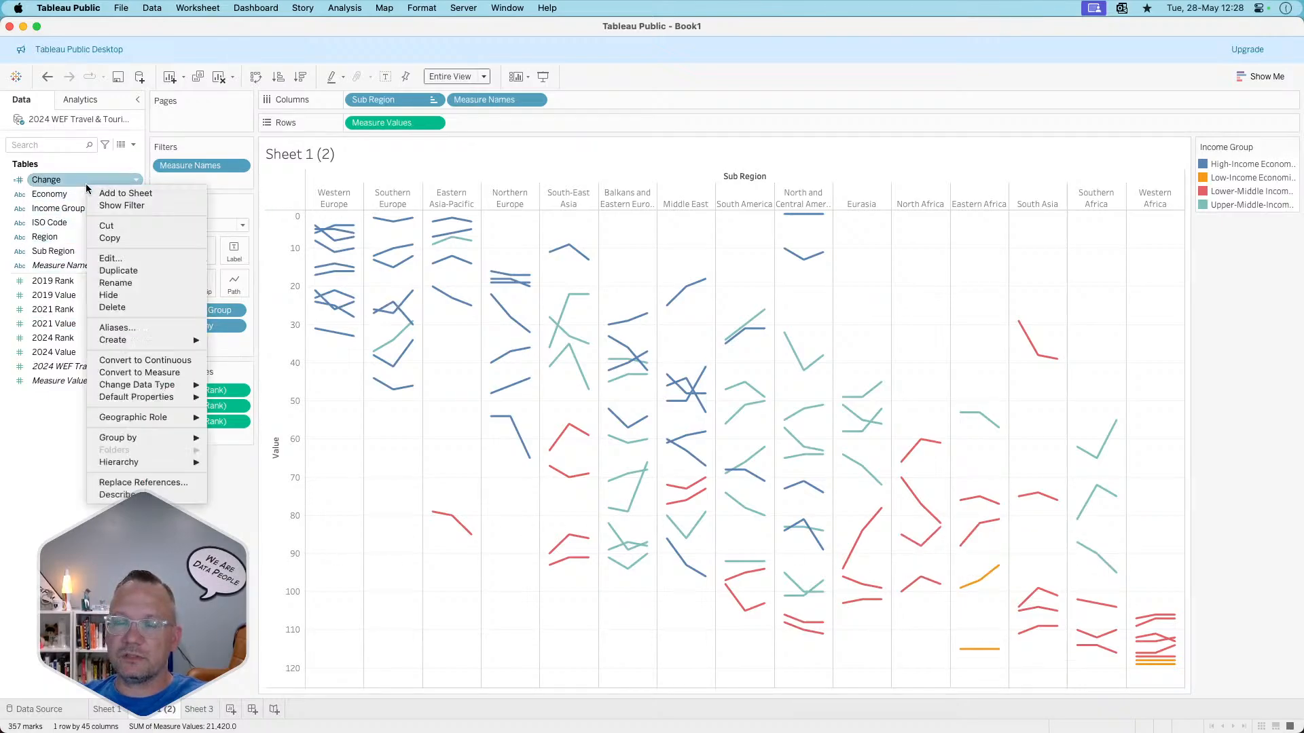
pyautogui.click(108, 256)
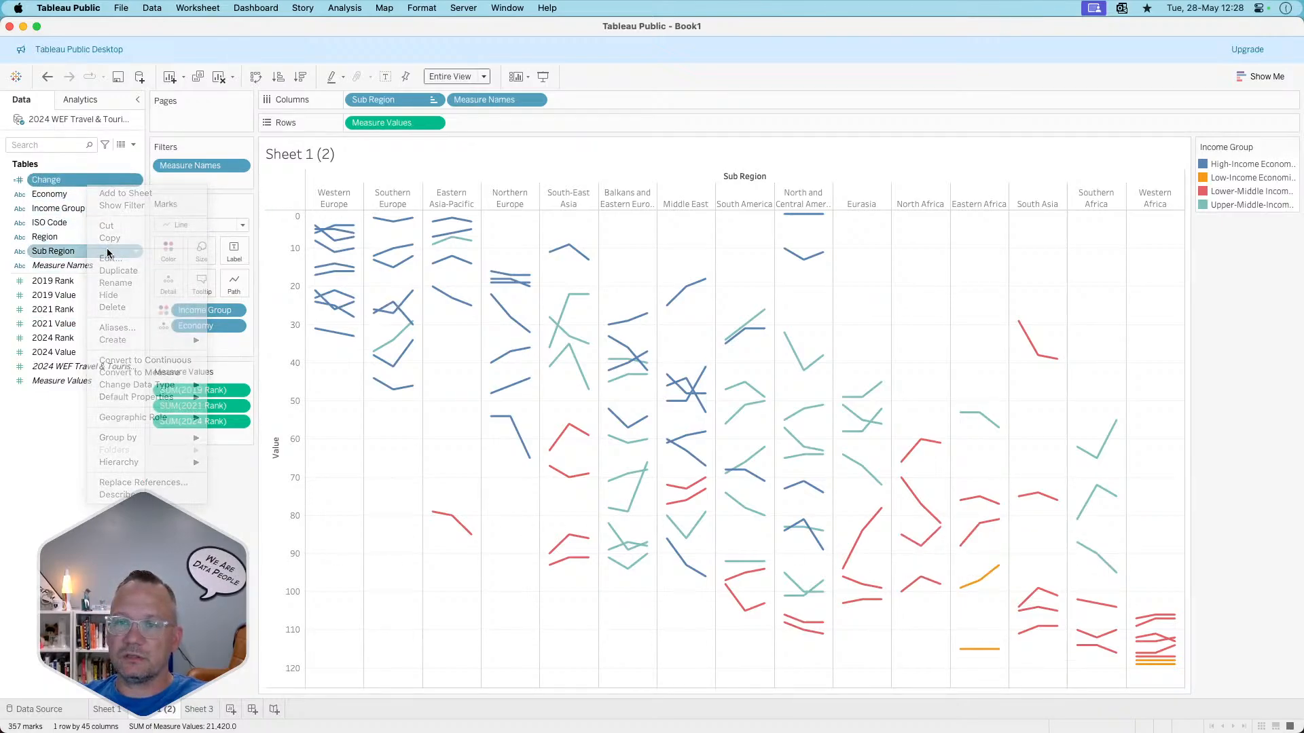
pyautogui.rightClick(76, 179)
pyautogui.click(49, 431)
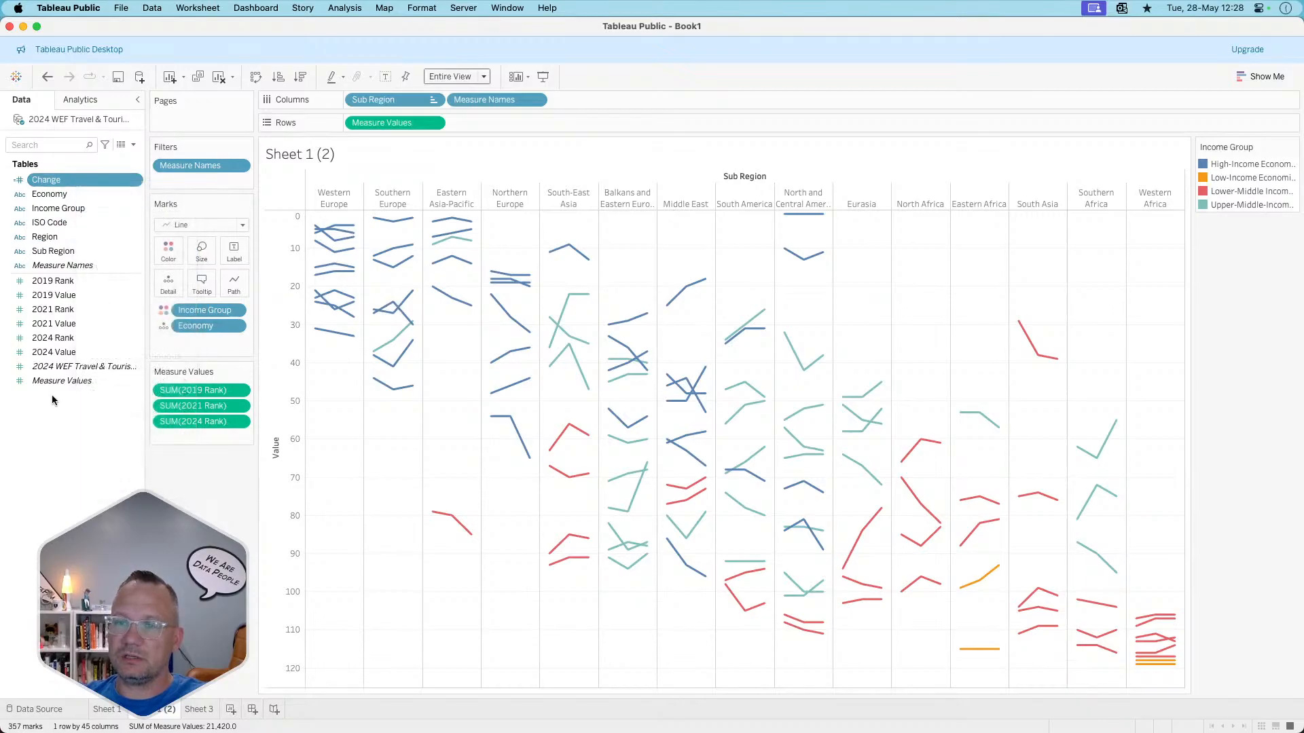
pyautogui.click(117, 713)
pyautogui.click(154, 711)
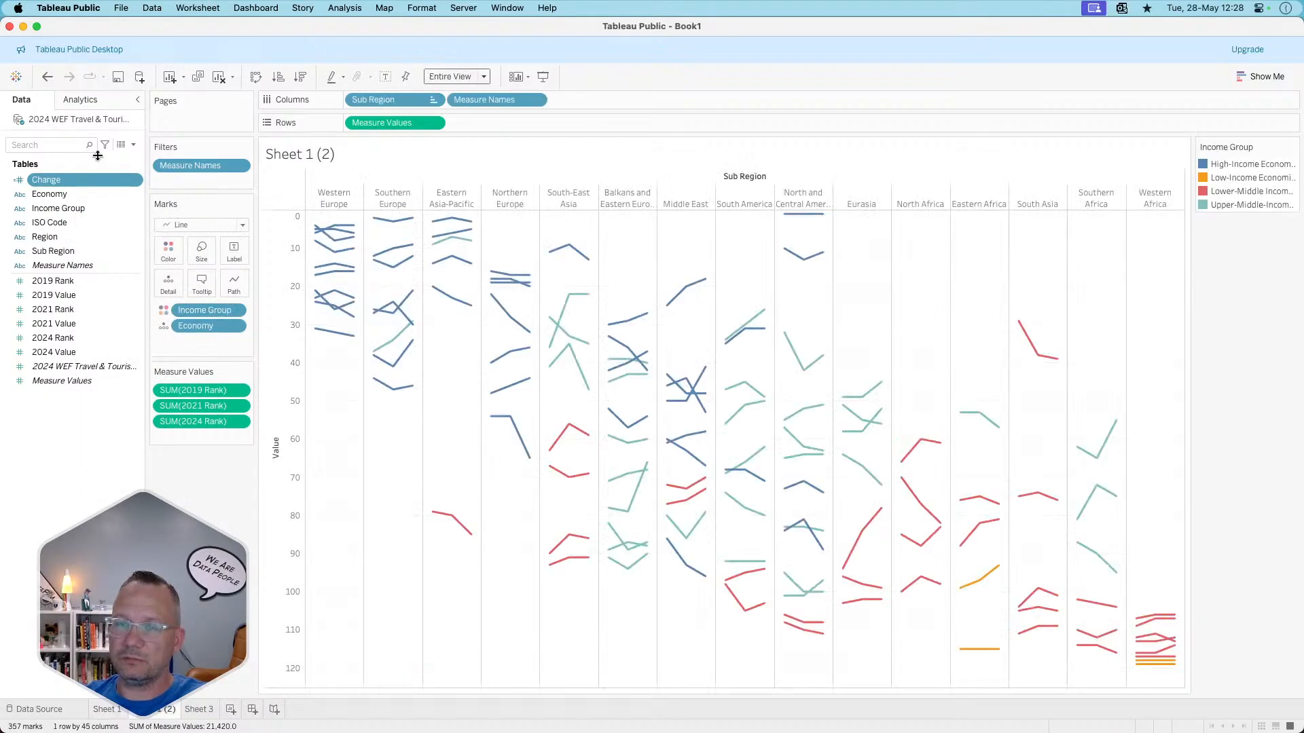
pyautogui.rightClick(69, 182)
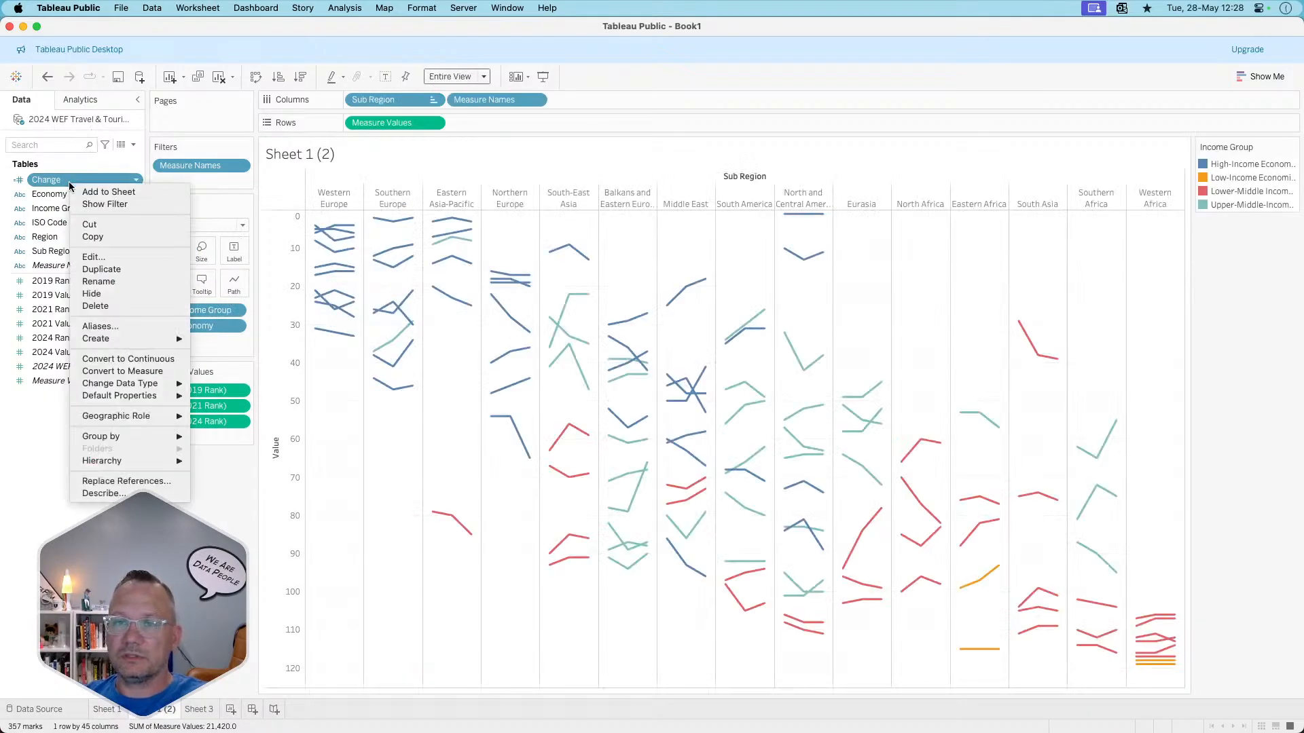
pyautogui.click(93, 256)
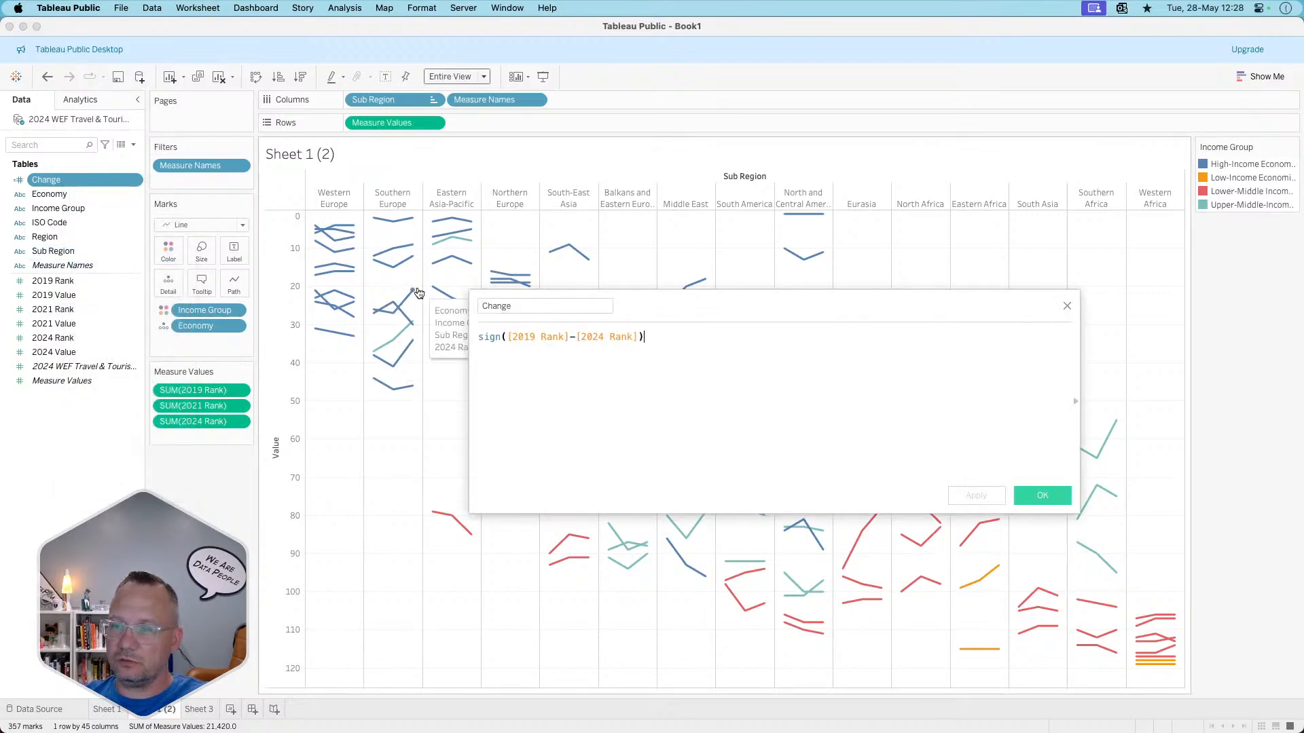
pyautogui.click(1066, 308)
# - Make Change a measure and add it as a sum to the tooltip of the Sheet 1 (2) lines
pyautogui.moveTo(79, 180); pyautogui.dragTo(205, 284)
pyautogui.moveTo(330, 336)
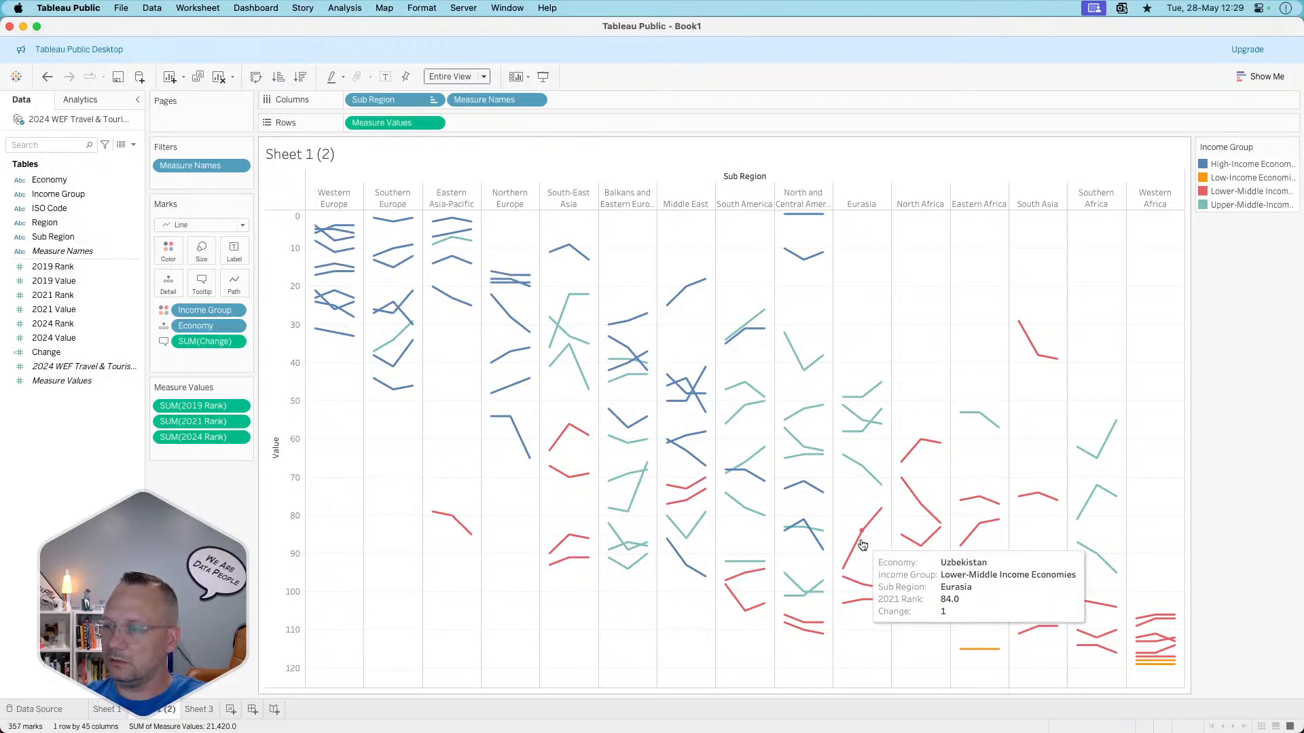
pyautogui.click(879, 523)
pyautogui.click(879, 523)
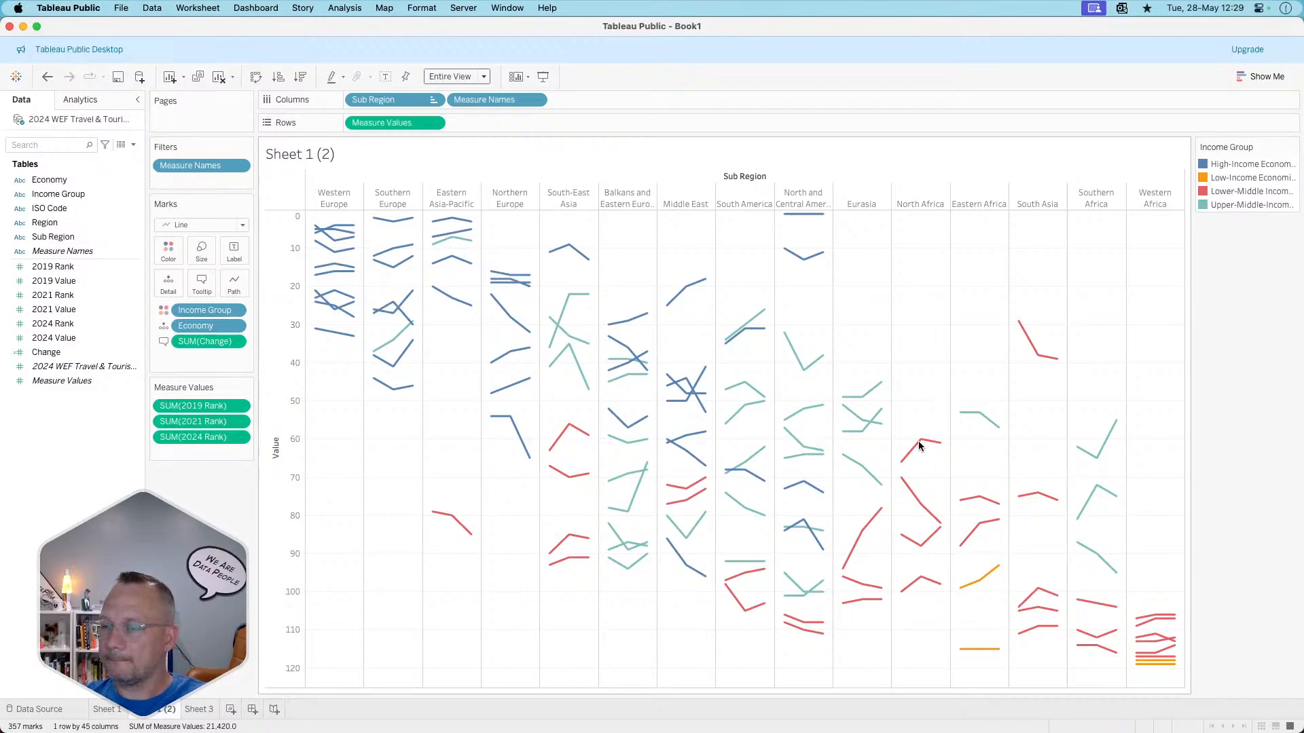
# - Remove the SIGN function from the Change calculated field so its formula is ([2019 Rank]-[2024 Rank])
pyautogui.rightClick(61, 352)
pyautogui.click(77, 424)
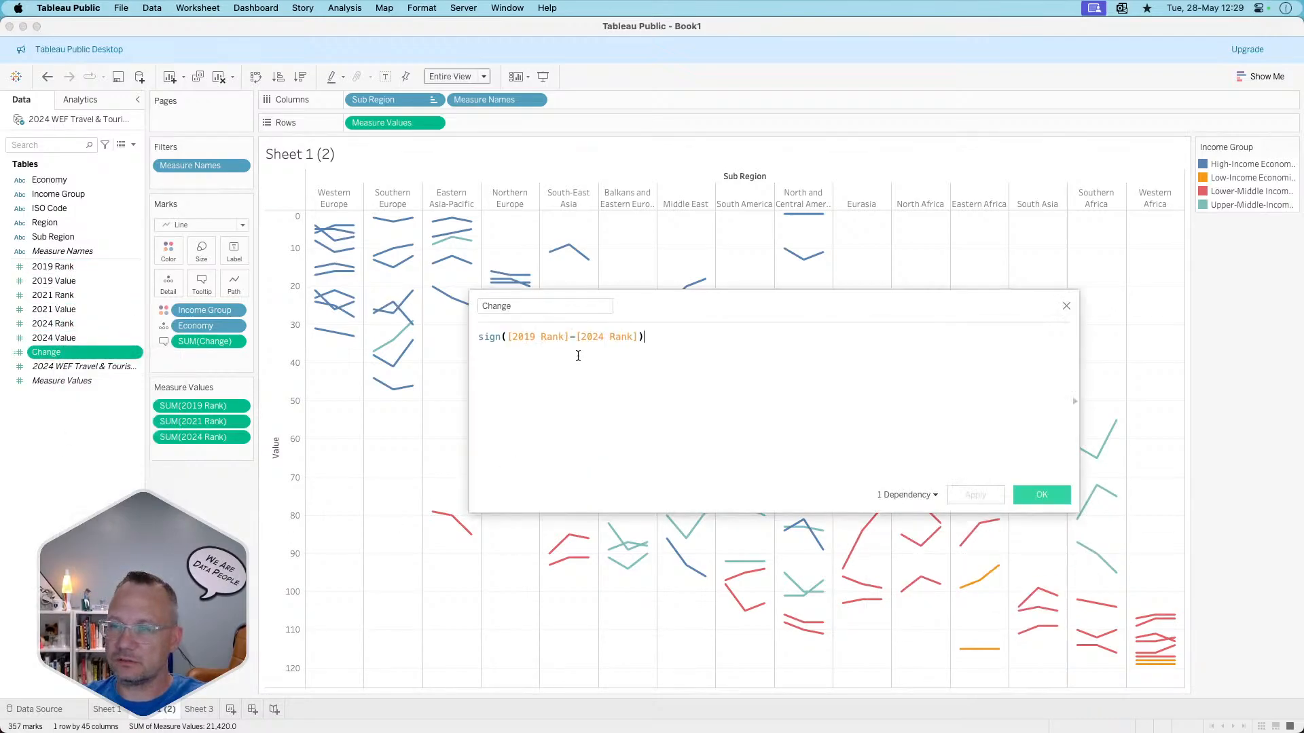
pyautogui.click(564, 338)
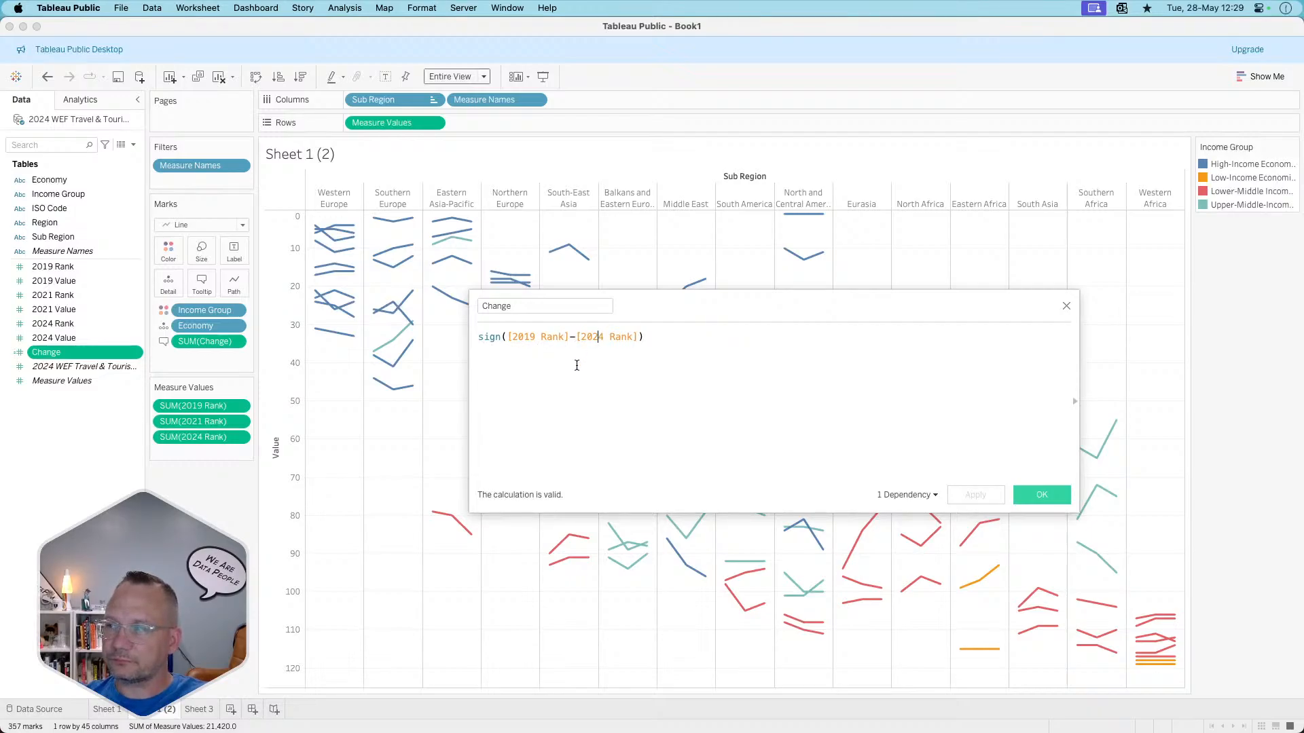
pyautogui.click(567, 336)
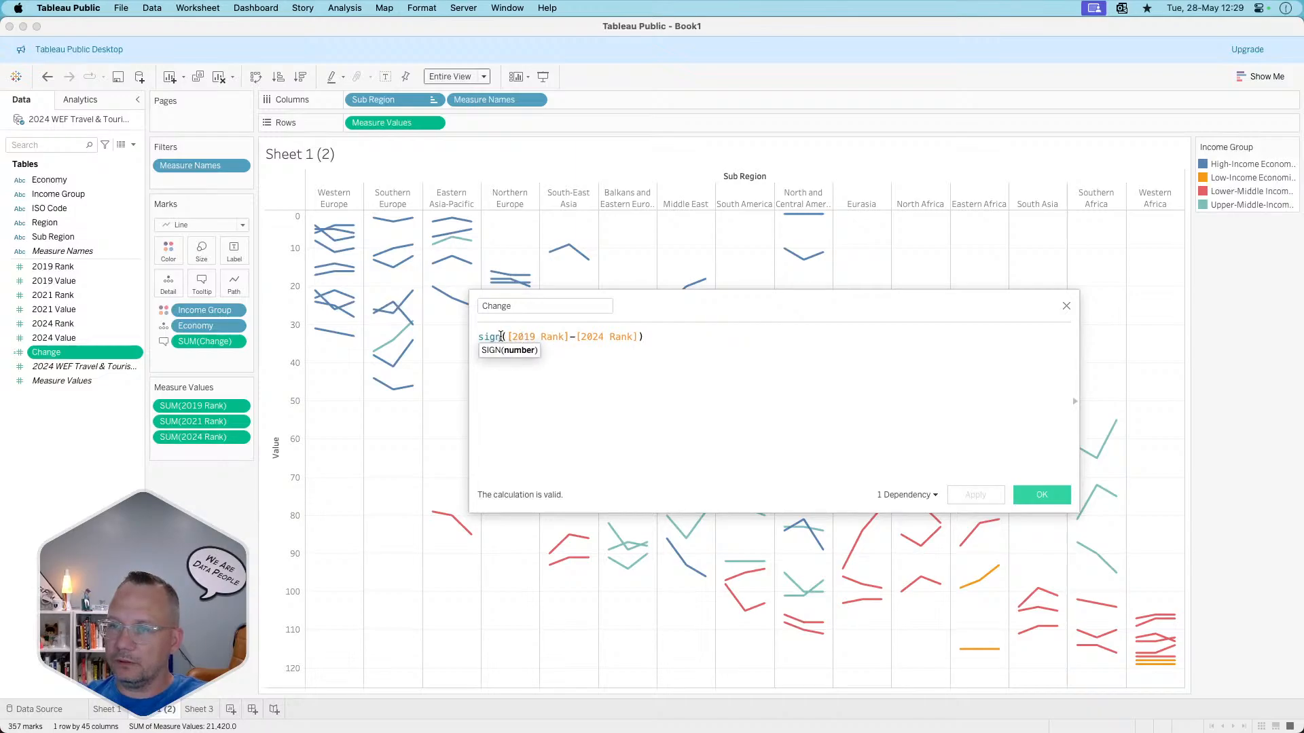
pyautogui.press('BackSpace')
pyautogui.press('BackSpace')
pyautogui.press('BackSpace')
pyautogui.press('BackSpace')
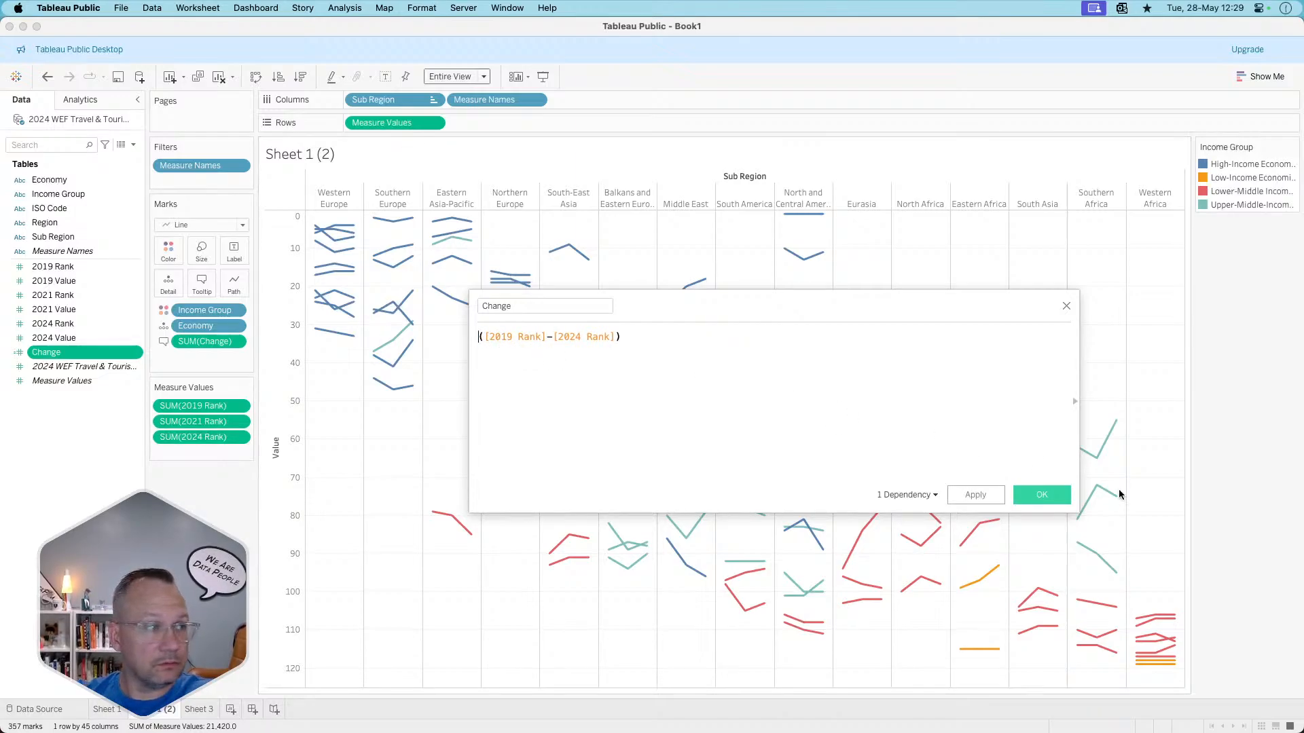
pyautogui.click(1042, 496)
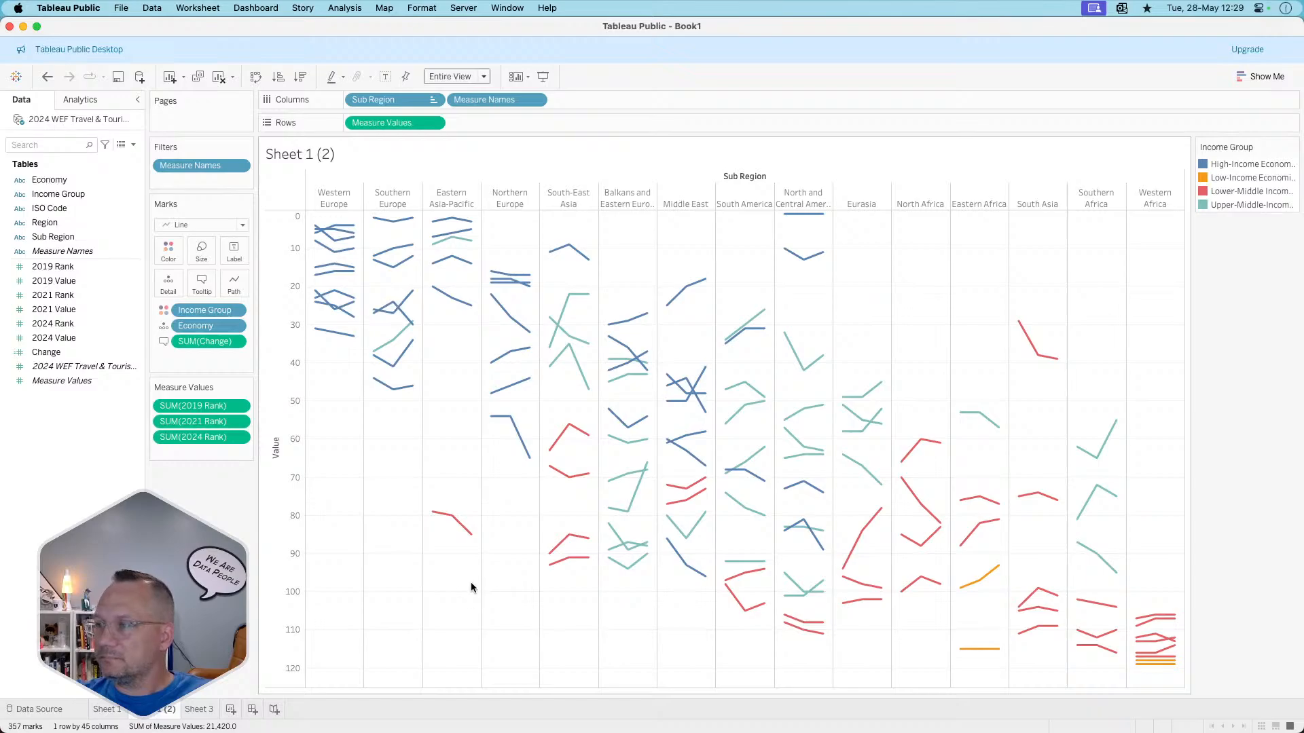
# - Try sizing the Sheet 1 (2) rank lines by the sum of Change, and undo it
pyautogui.moveTo(1022, 330)
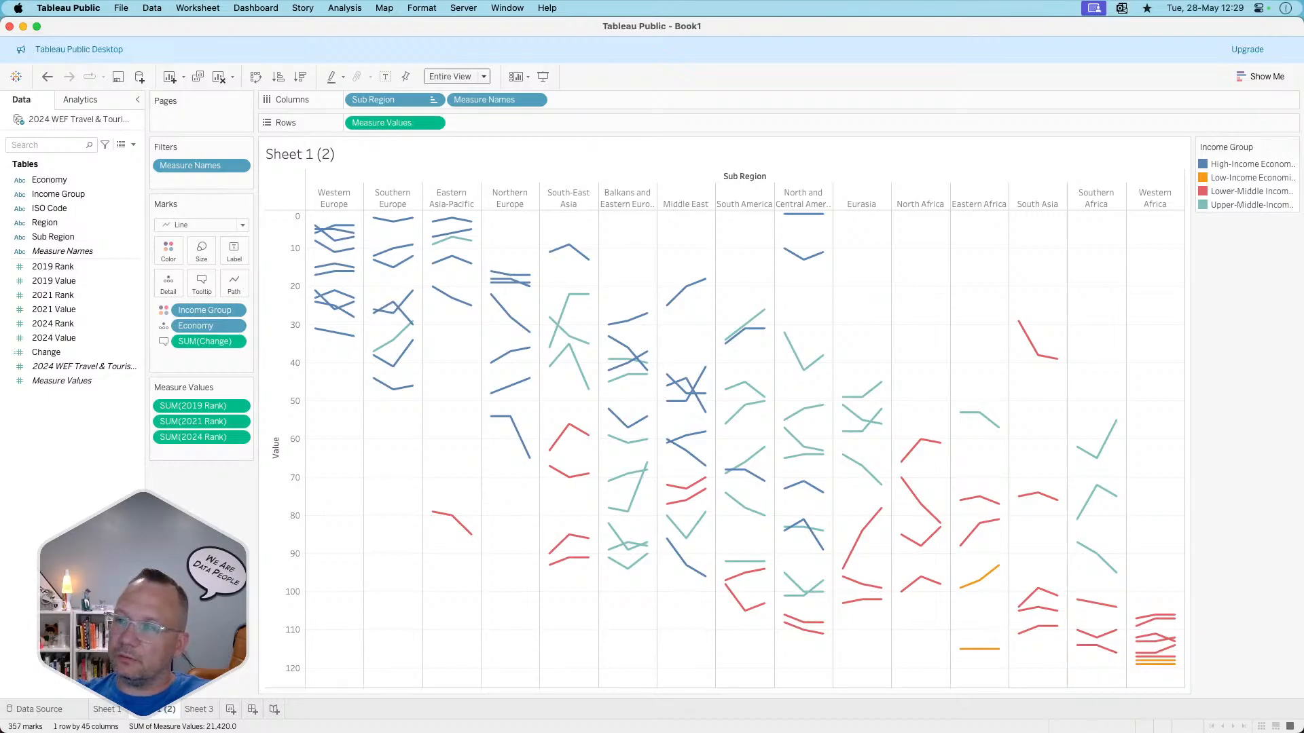
pyautogui.moveTo(699, 408)
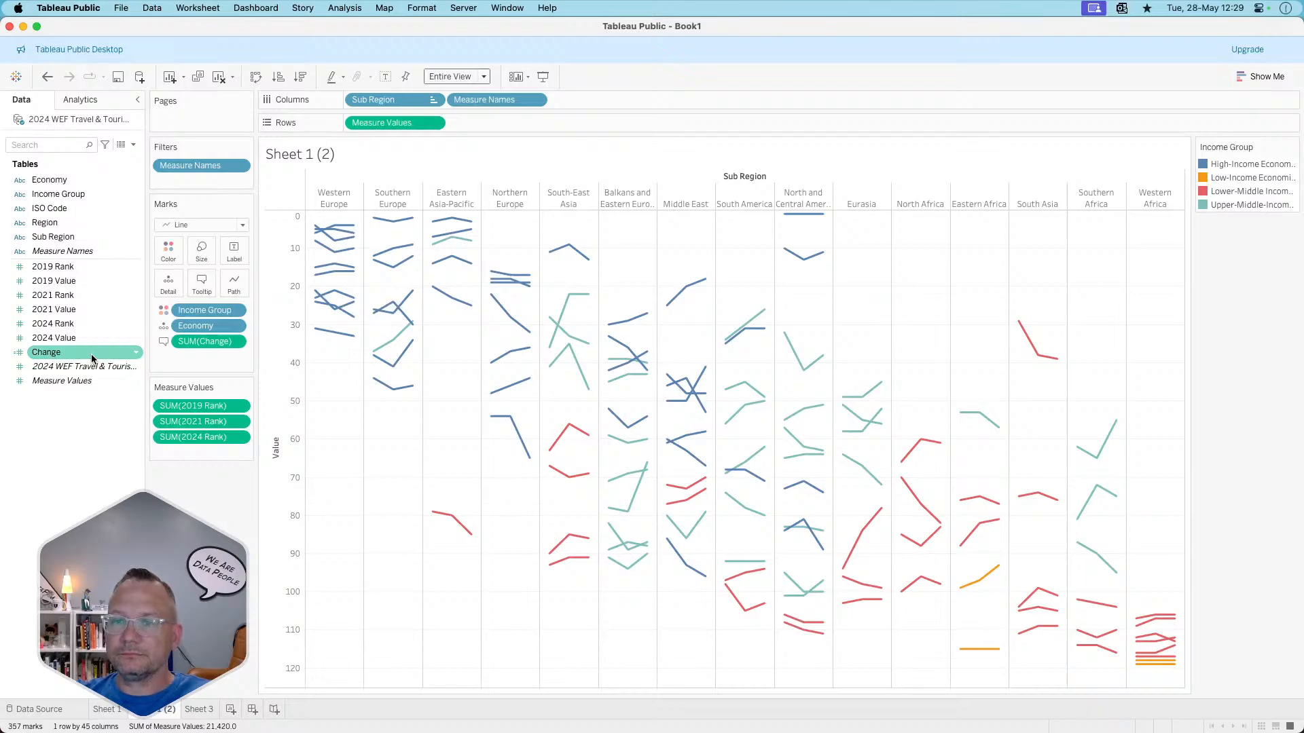
pyautogui.moveTo(91, 353); pyautogui.dragTo(203, 254)
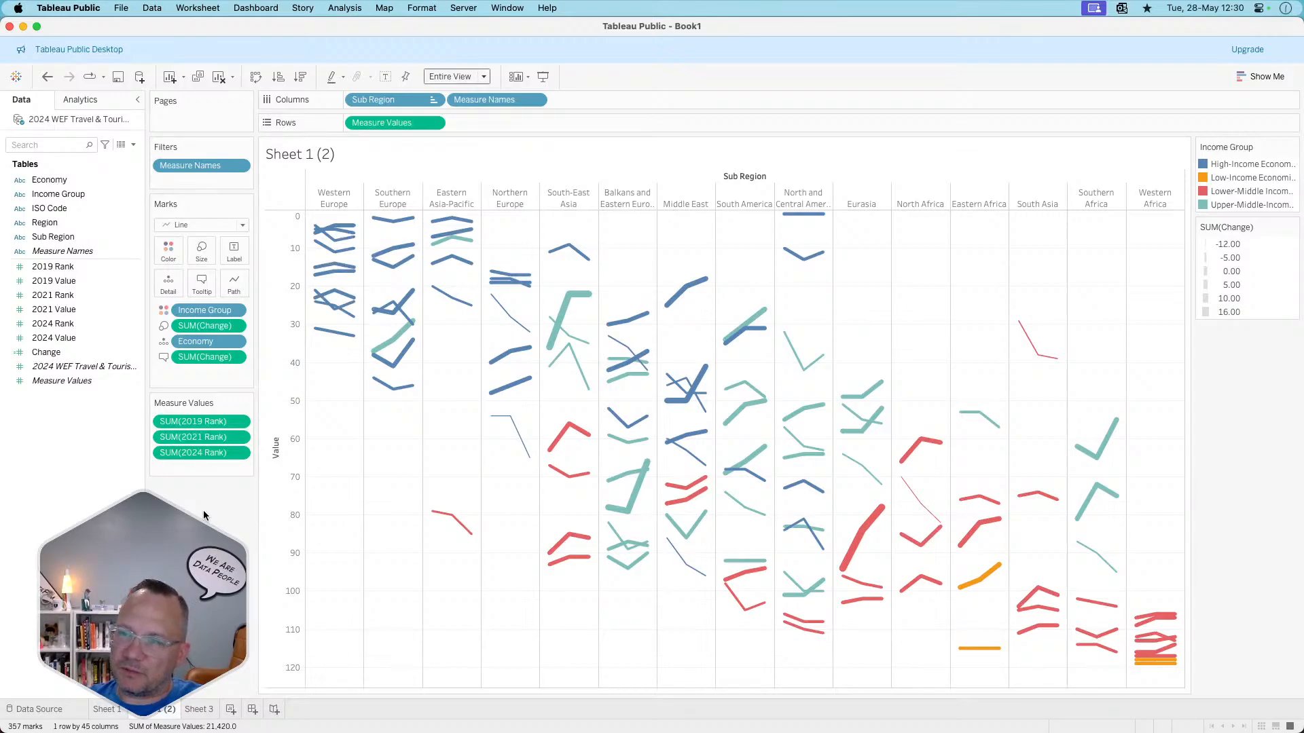
pyautogui.press('super+z')
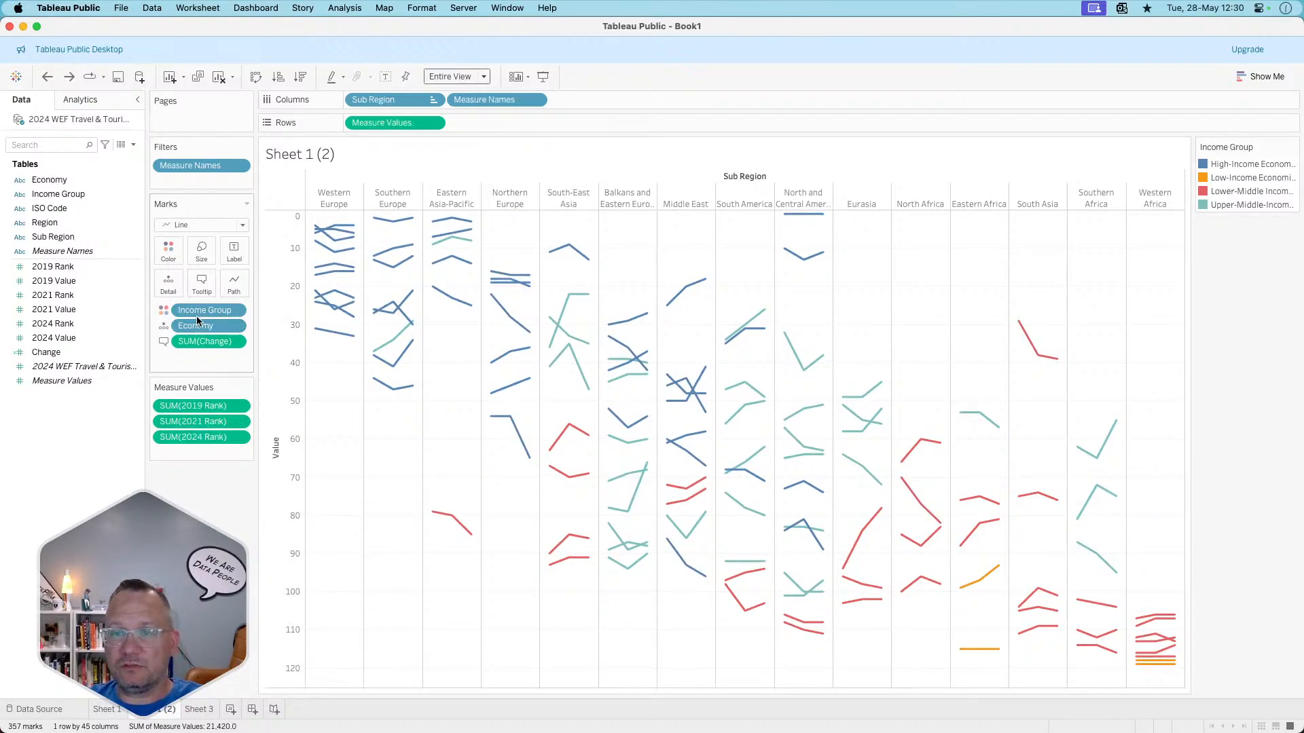
# - Color the Sheet 1 (2) rank lines by the sum of Change instead of Income Group
pyautogui.moveTo(192, 313); pyautogui.dragTo(199, 462)
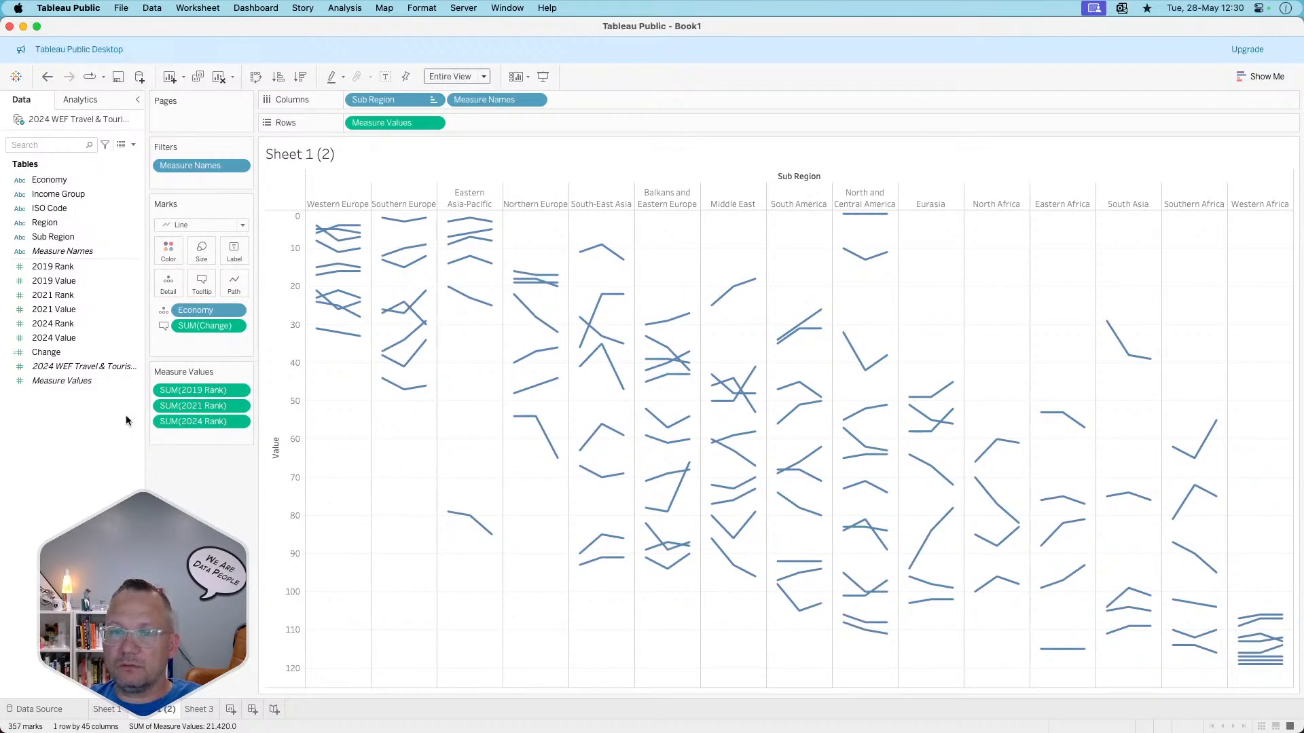
pyautogui.moveTo(78, 353); pyautogui.dragTo(167, 251)
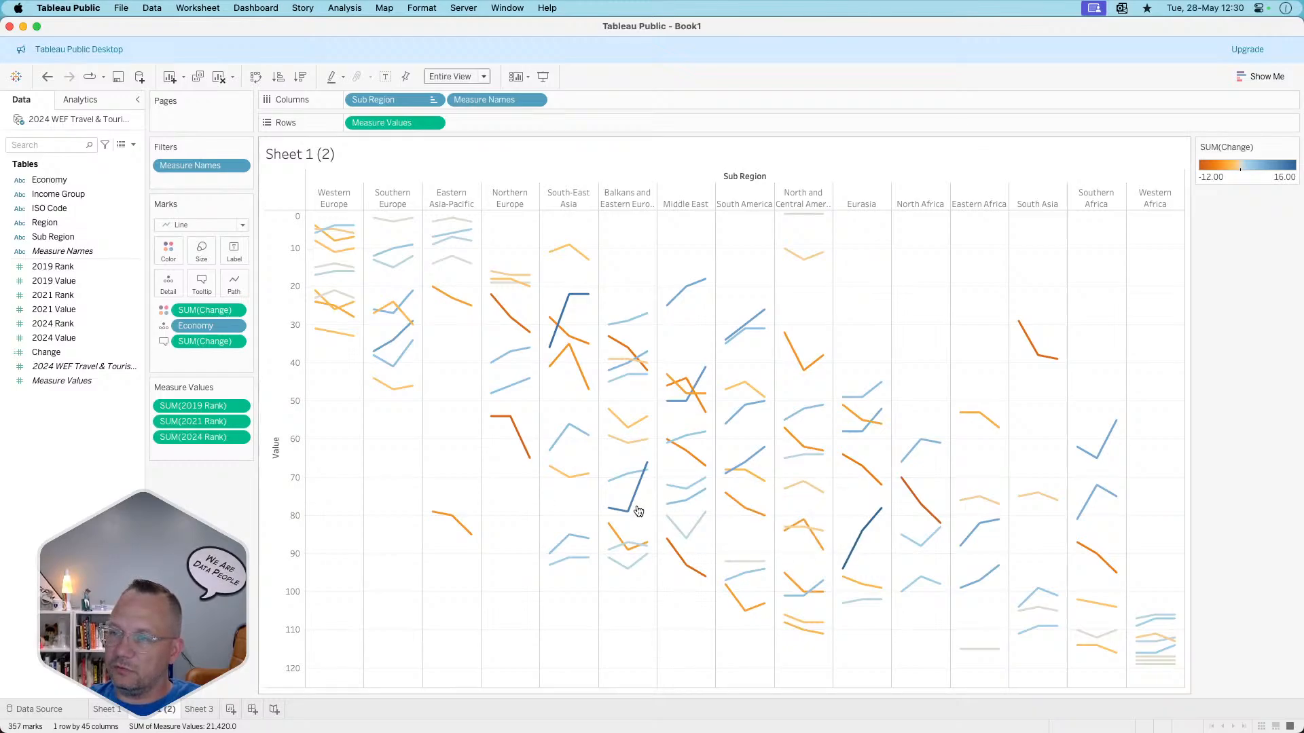
pyautogui.moveTo(644, 468)
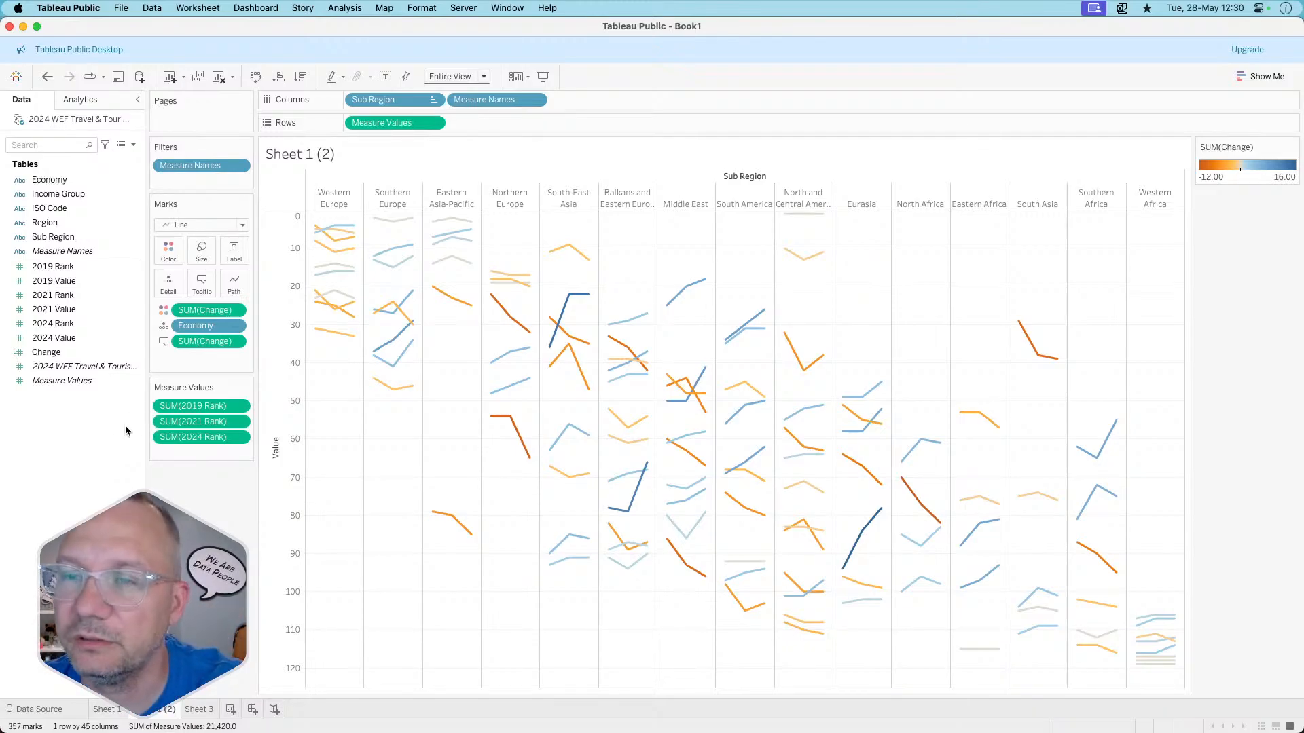
pyautogui.rightClick(71, 453)
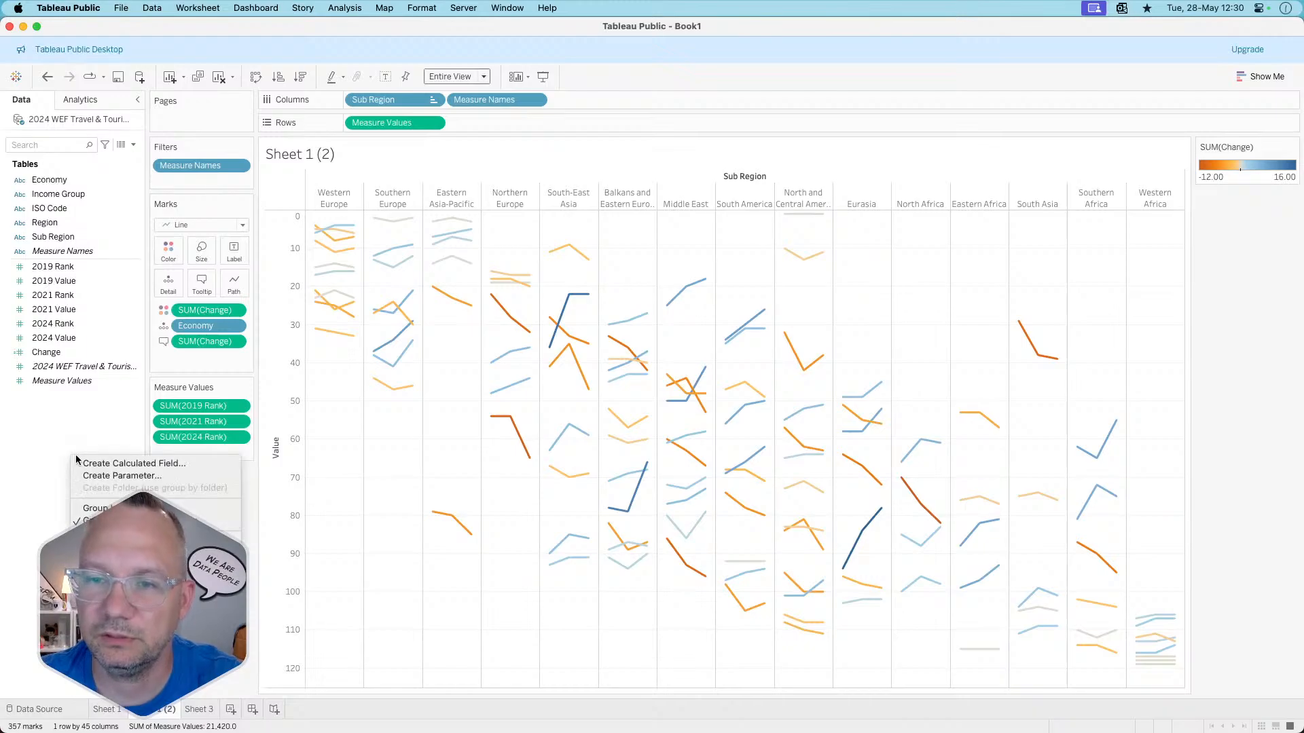
pyautogui.click(76, 461)
pyautogui.click(526, 365)
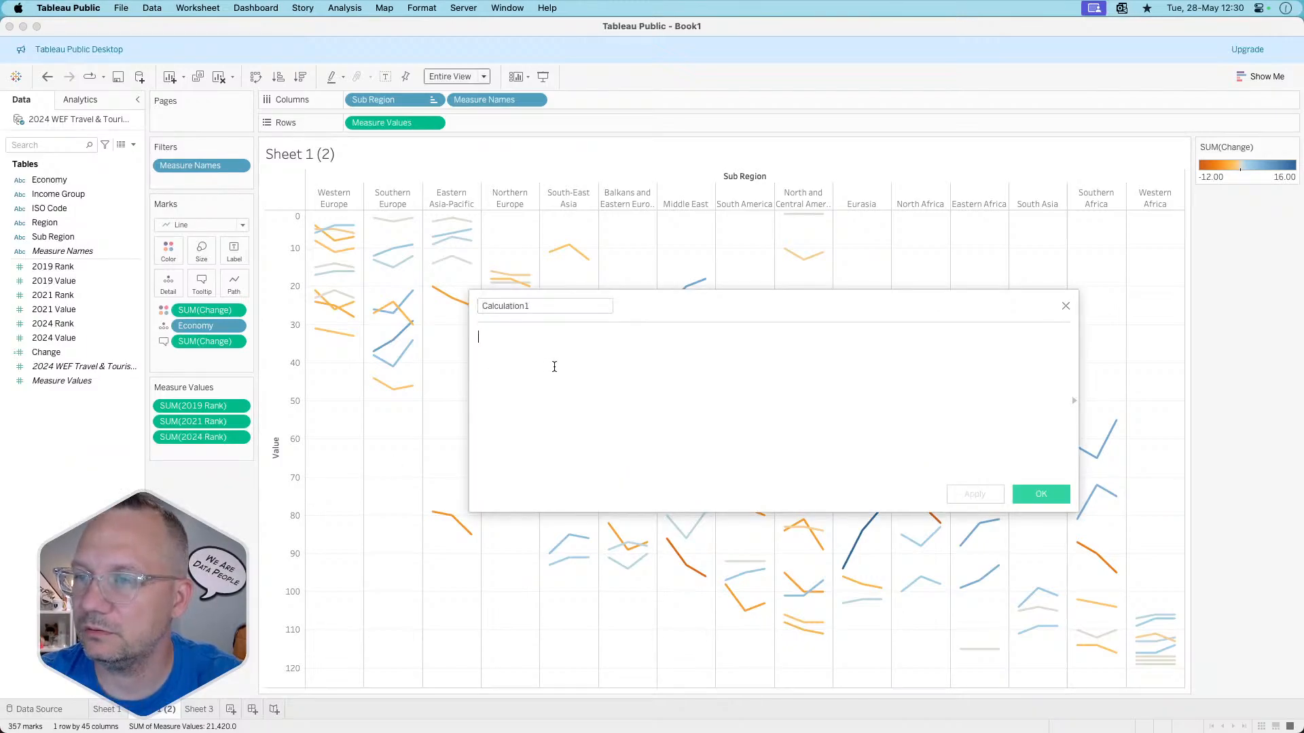
pyautogui.click(1066, 305)
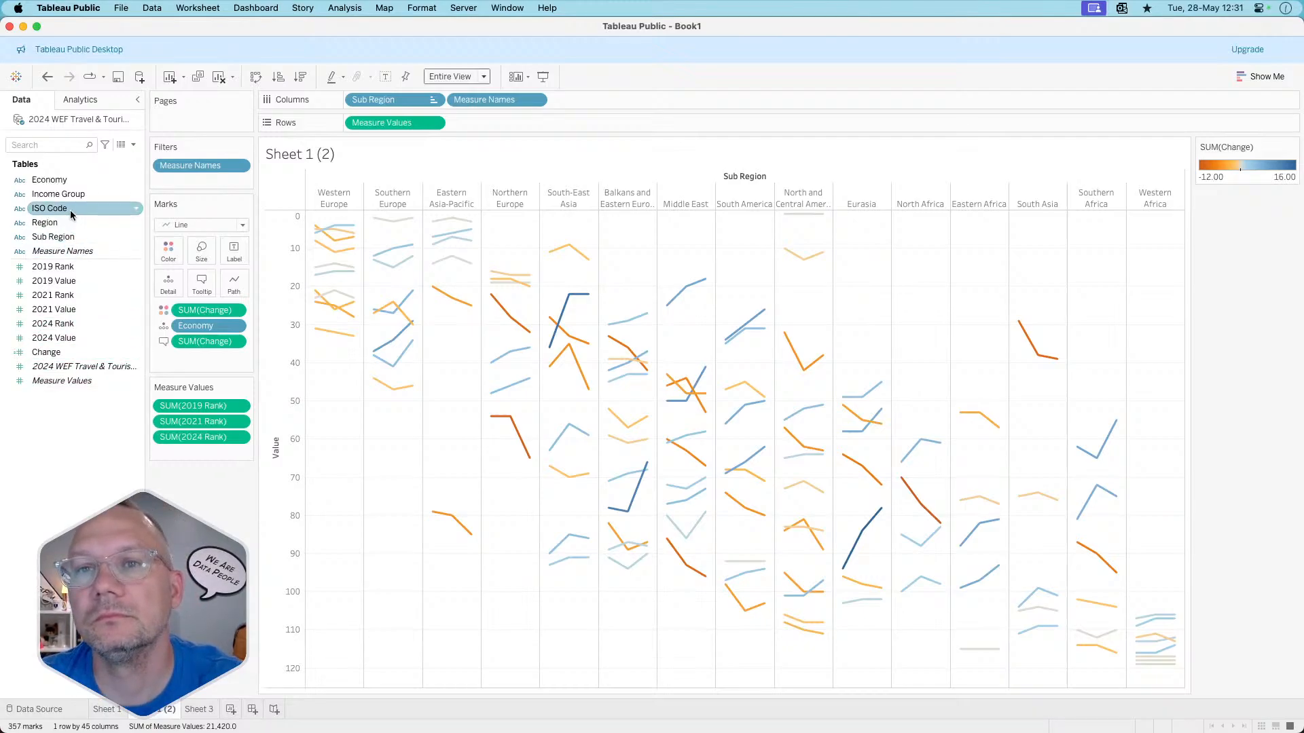
# - Try splitting the rank lines into rows by Economy, and remove Economy from Rows again
pyautogui.moveTo(48, 180); pyautogui.dragTo(504, 124)
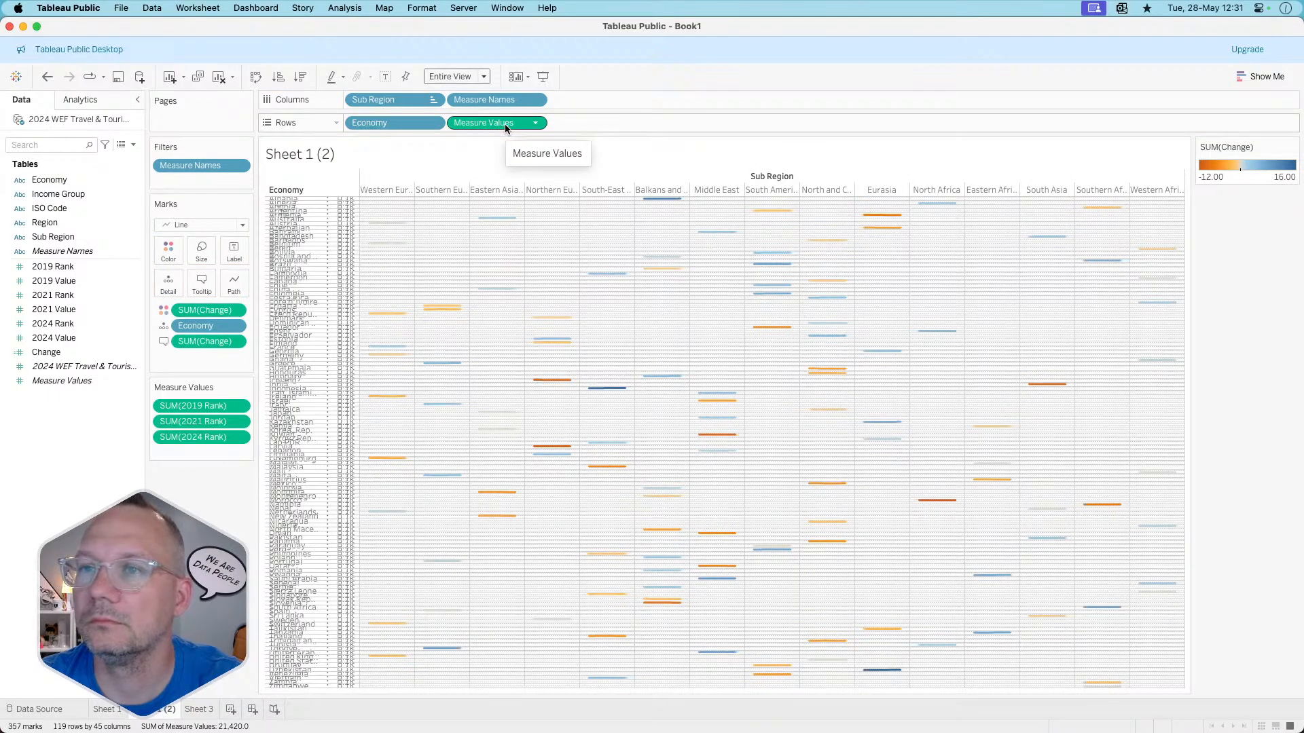
pyautogui.click(408, 124)
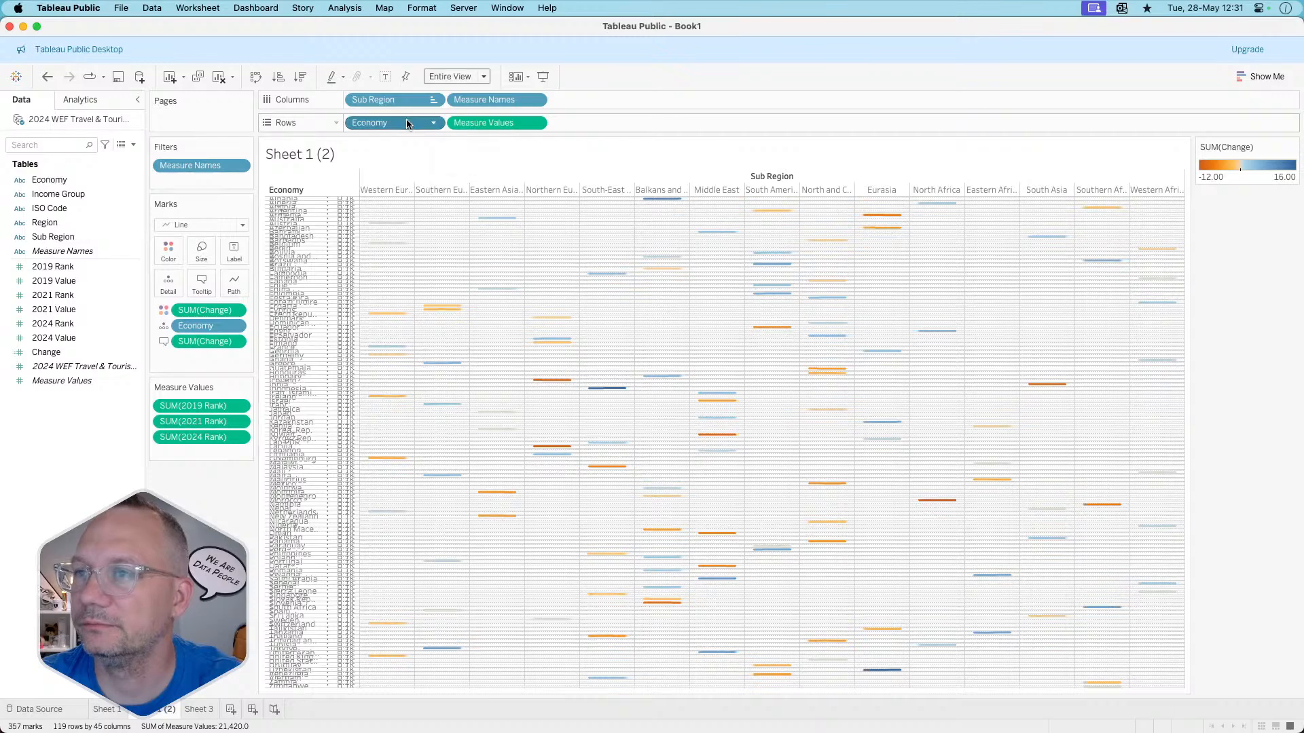
pyautogui.moveTo(407, 123); pyautogui.dragTo(201, 471)
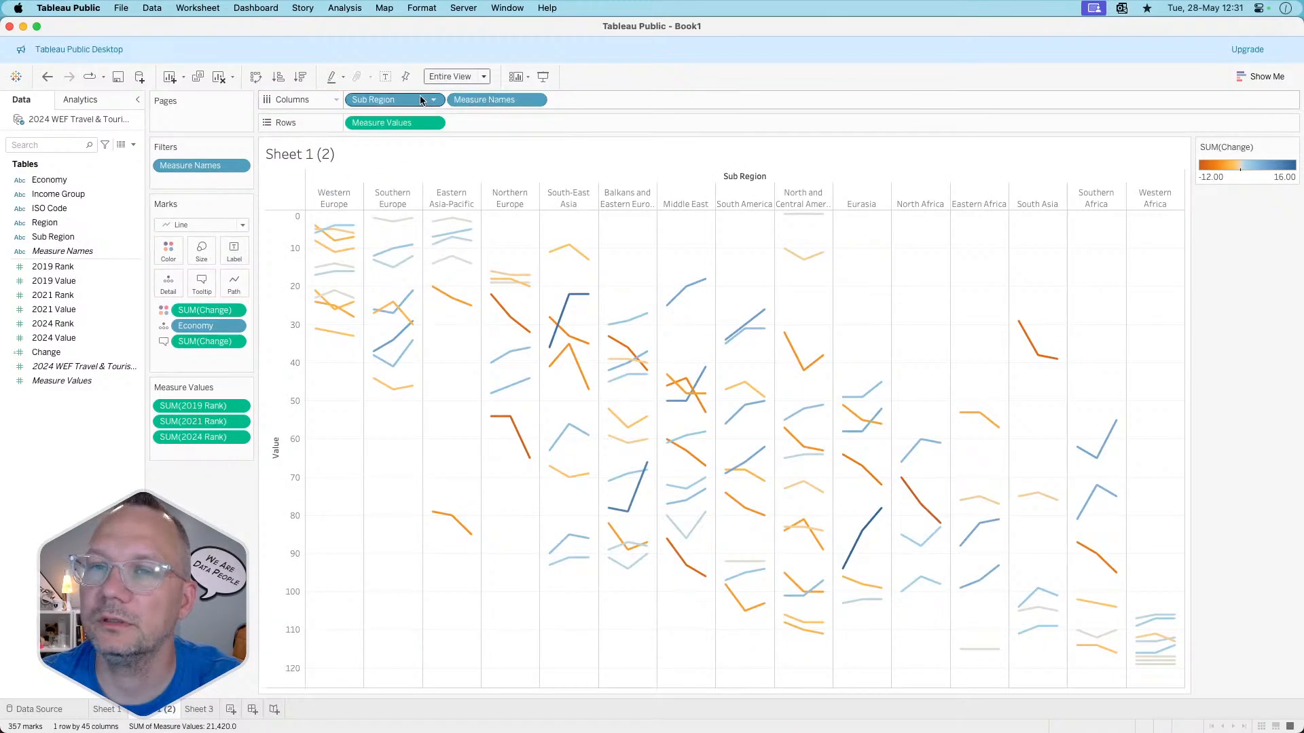
# - Split the rank lines into rows by Income Group, placed ahead of Measure Values
pyautogui.moveTo(67, 194); pyautogui.dragTo(360, 123)
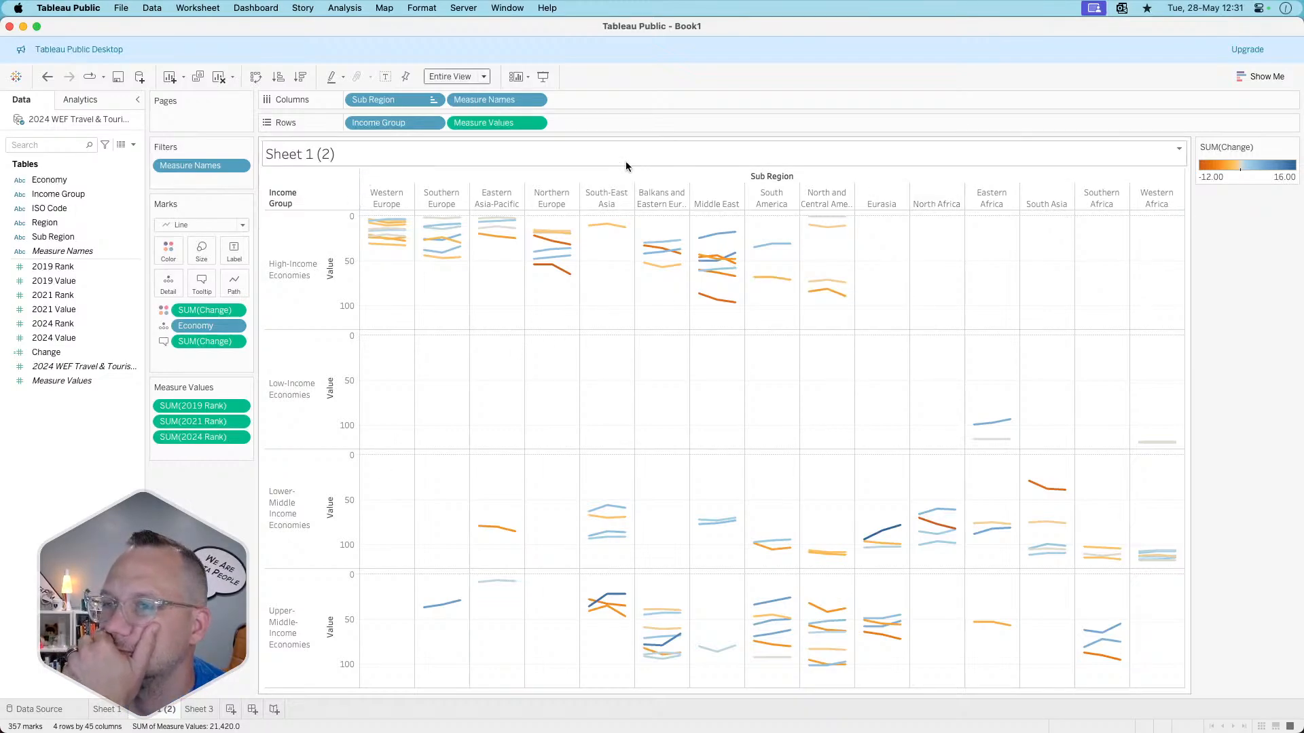
# - Try the chart with rows and columns swapped, and return to the original orientation
pyautogui.click(256, 77)
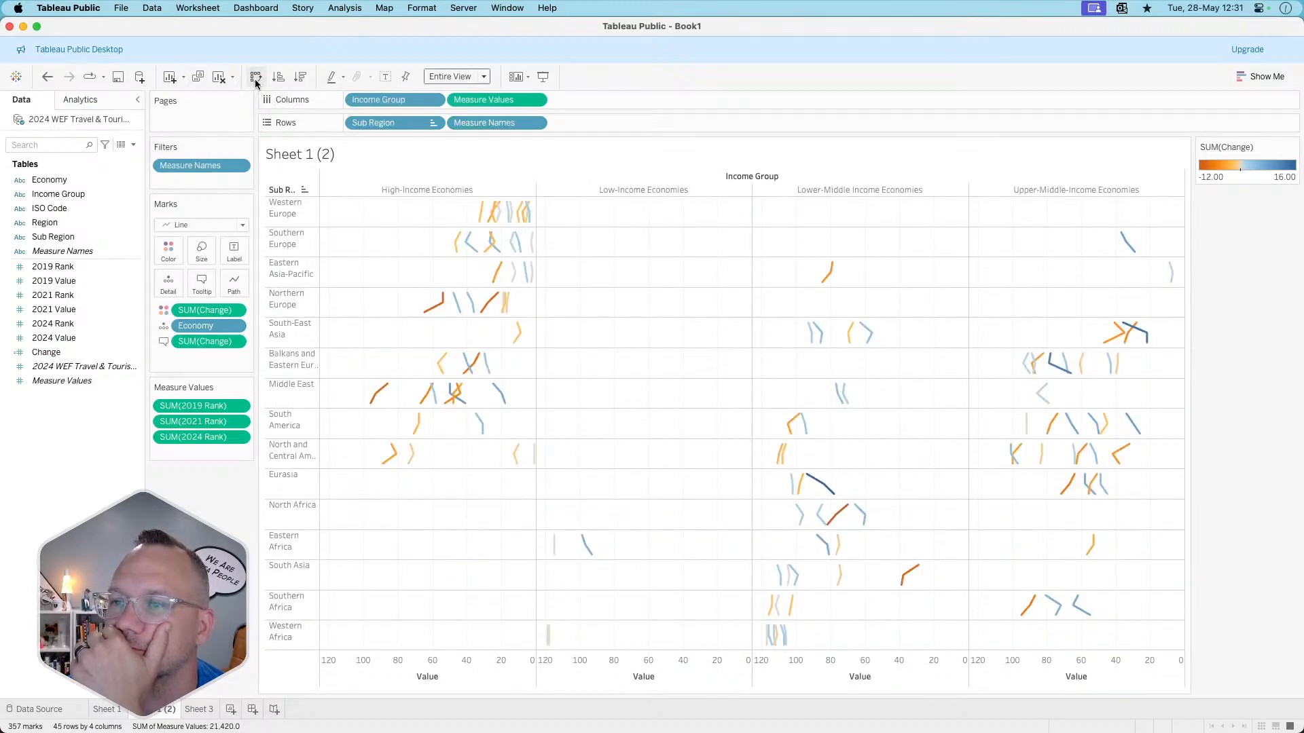
pyautogui.click(255, 77)
pyautogui.click(255, 77)
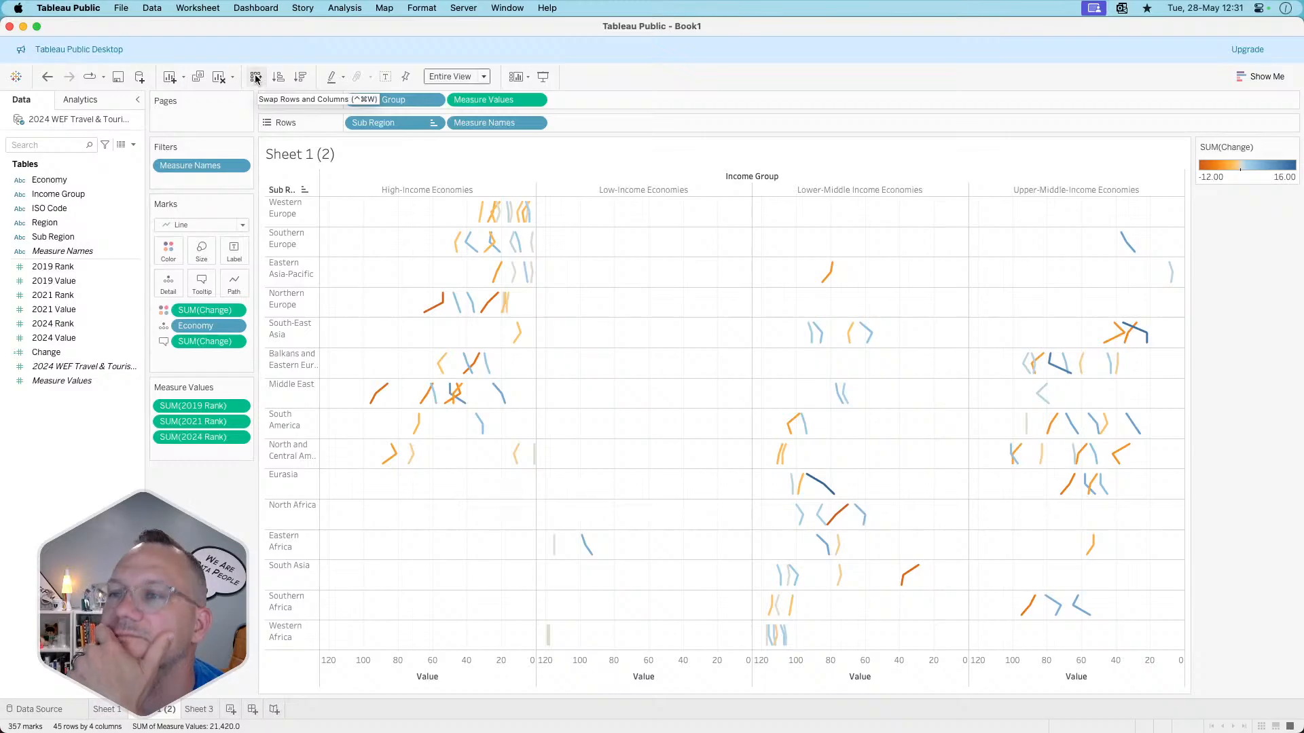
pyautogui.click(256, 77)
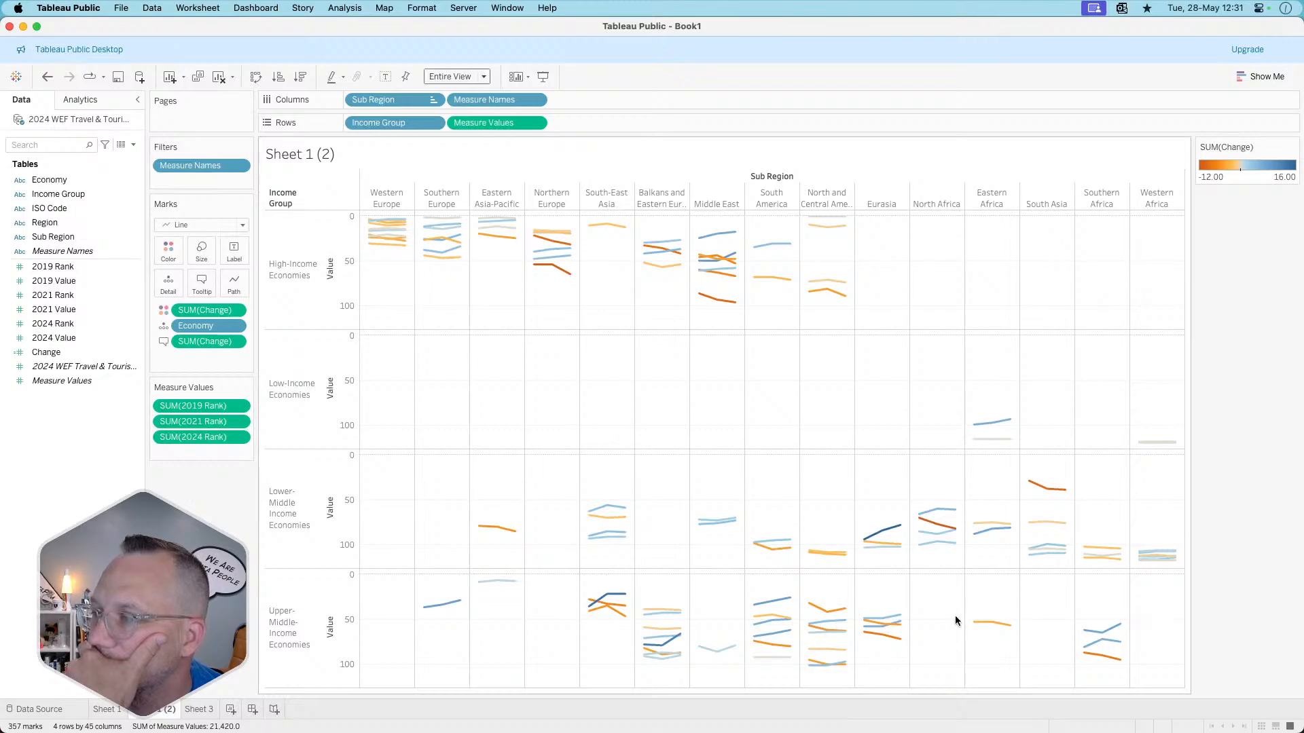
# - Reorder the Income Group rows as High-Income, Upper-Middle-Income, Lower-Middle Income and Low-Income Economies
pyautogui.moveTo(898, 529)
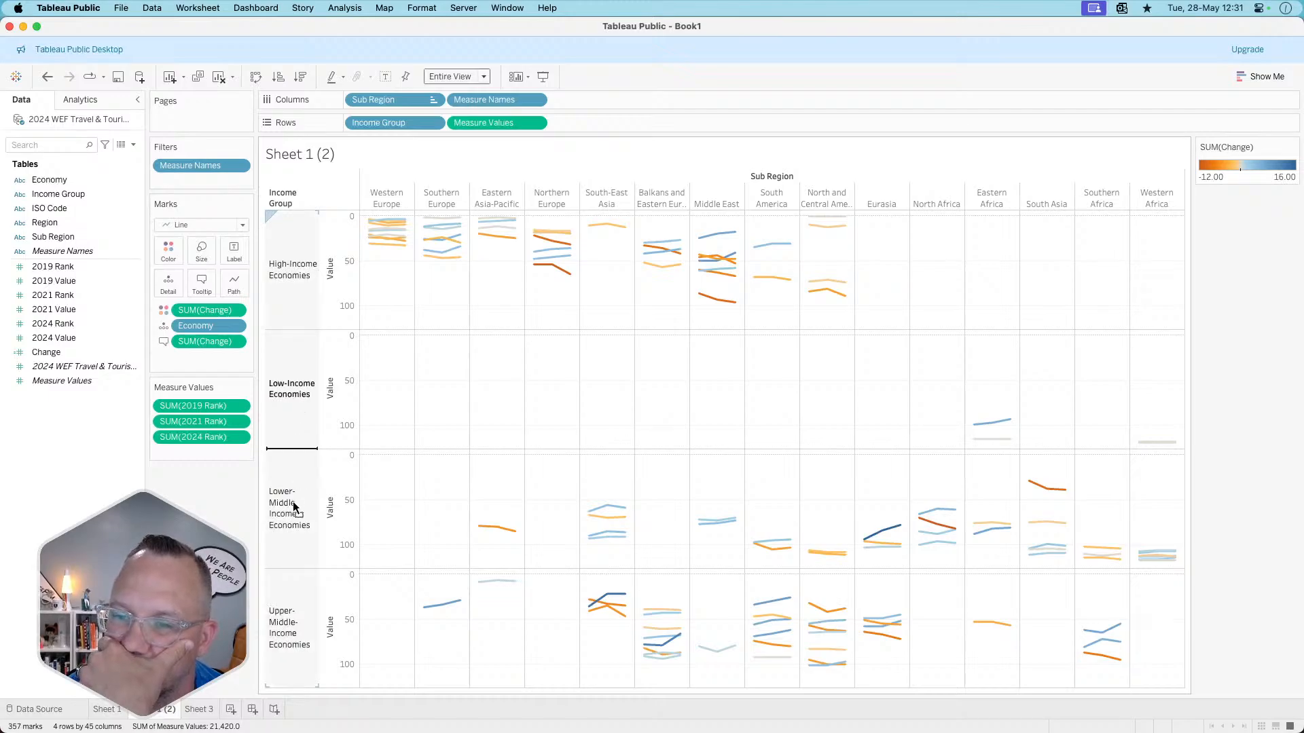
pyautogui.moveTo(292, 671); pyautogui.dragTo(291, 663)
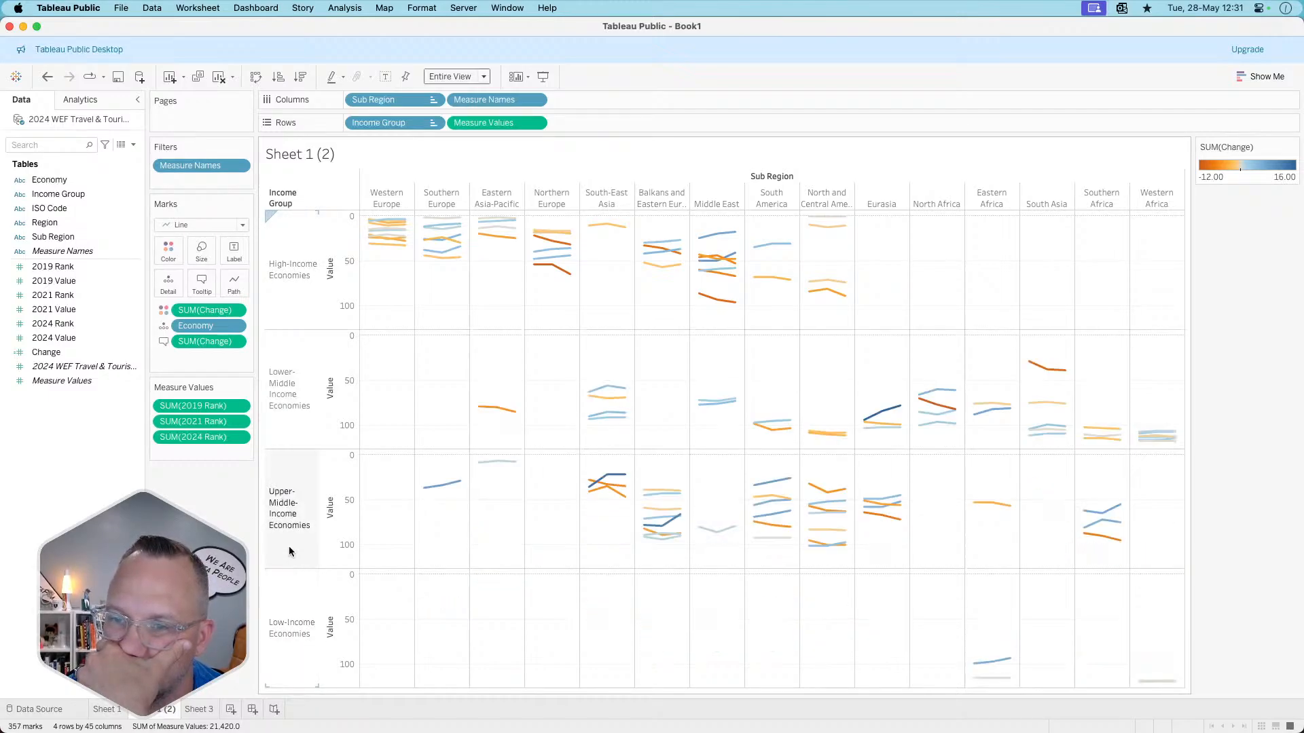
pyautogui.moveTo(291, 522); pyautogui.dragTo(288, 352)
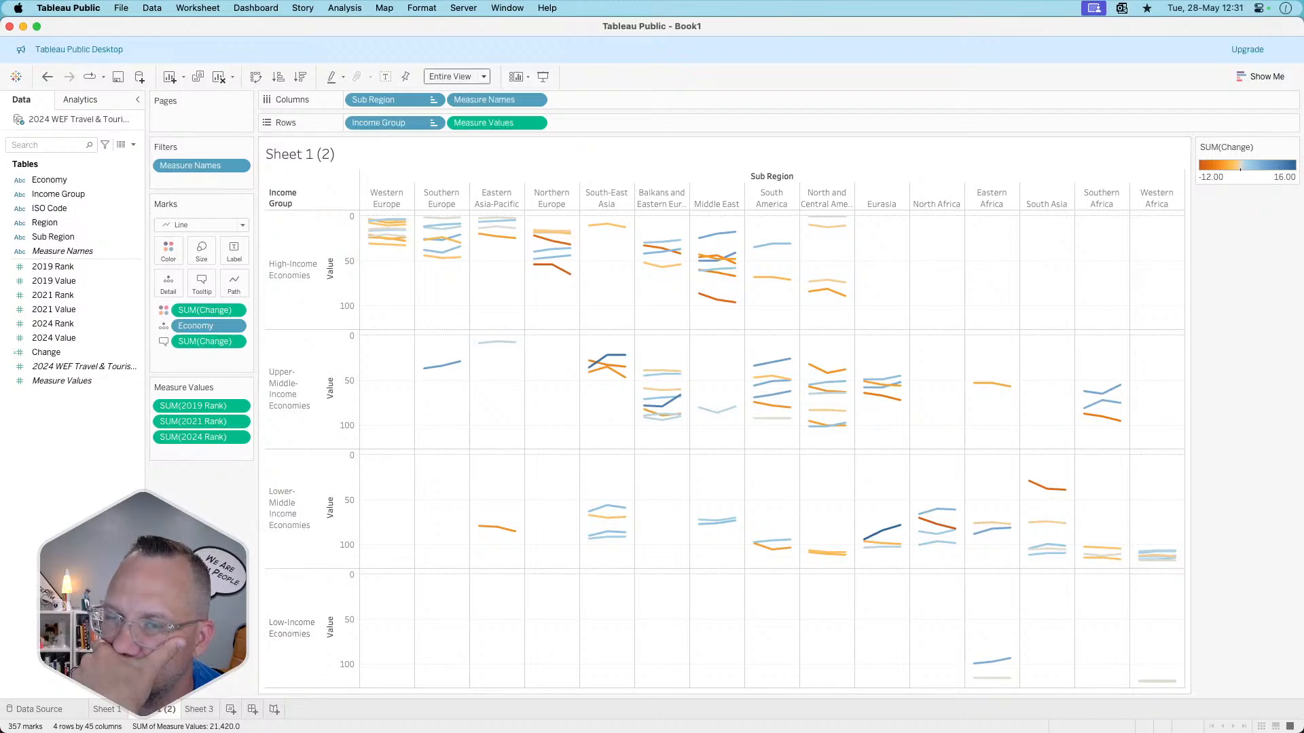
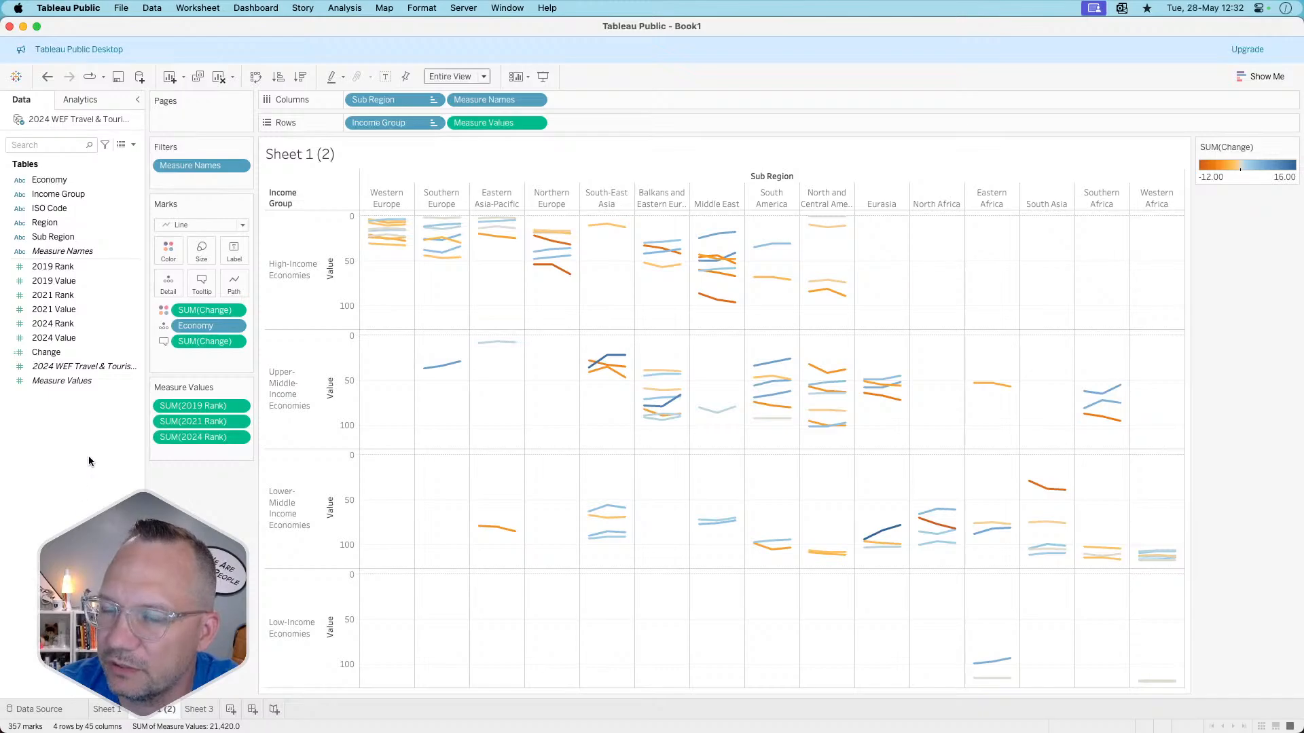
pyautogui.rightClick(68, 353)
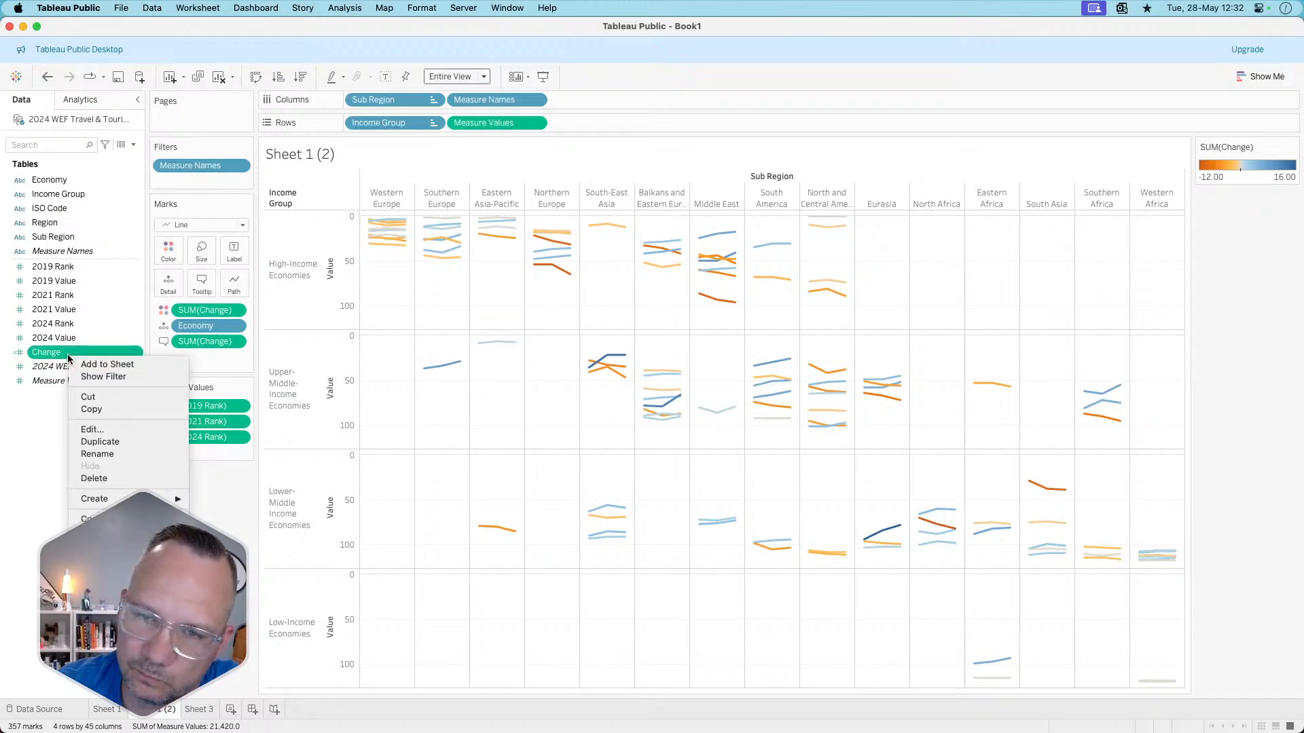
pyautogui.click(40, 432)
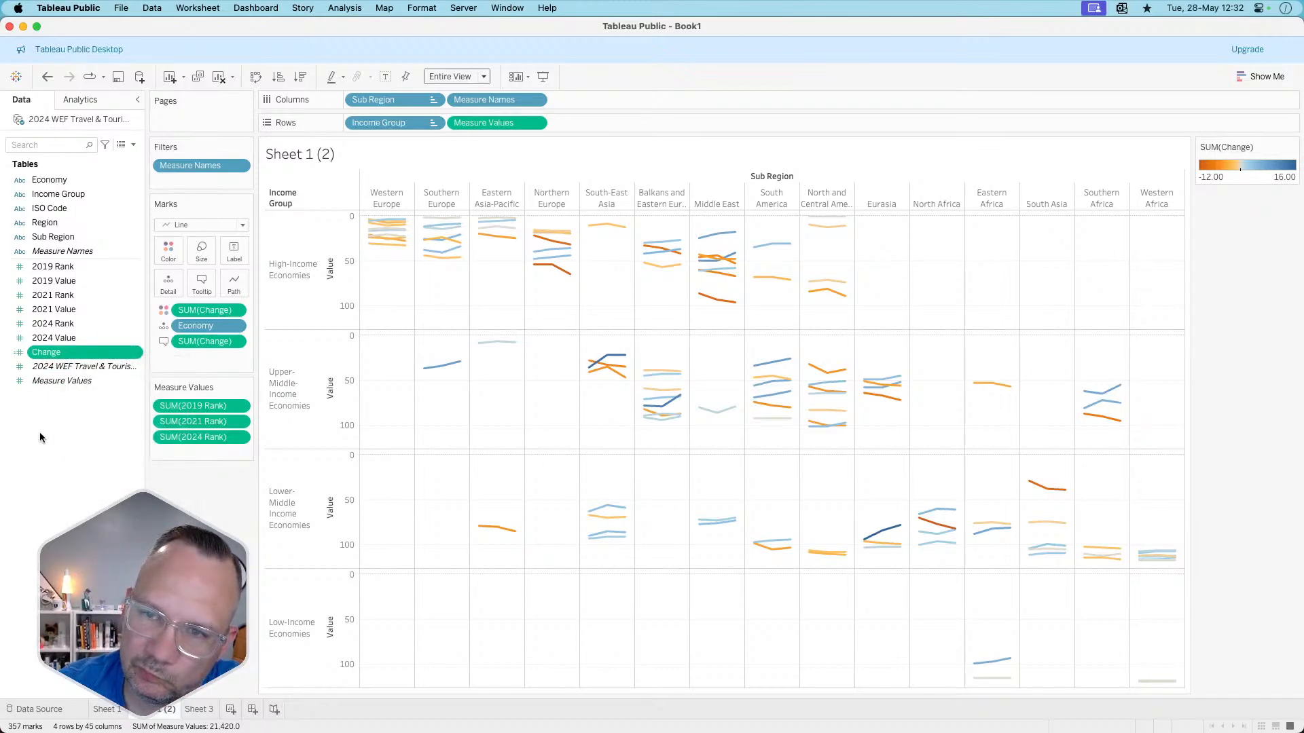
pyautogui.click(46, 430)
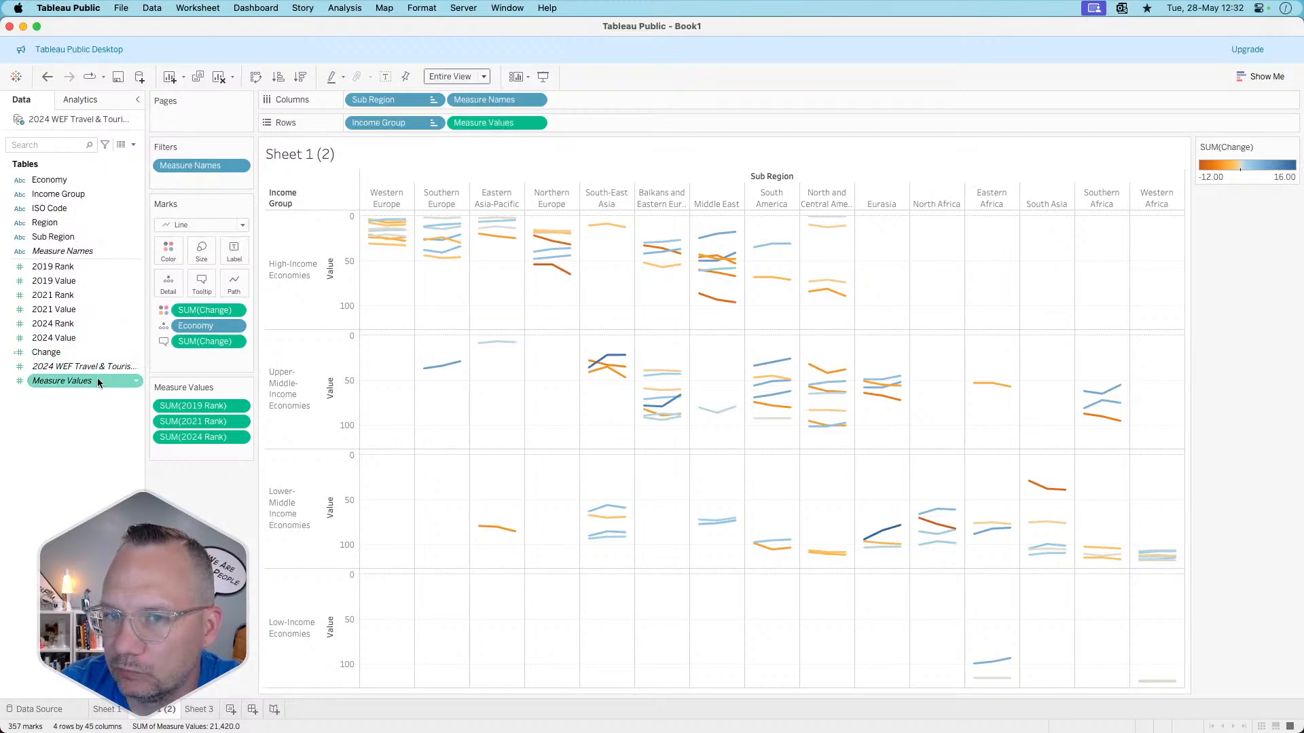
# - Start a new calculated field with the formula index()<=5
pyautogui.rightClick(68, 452)
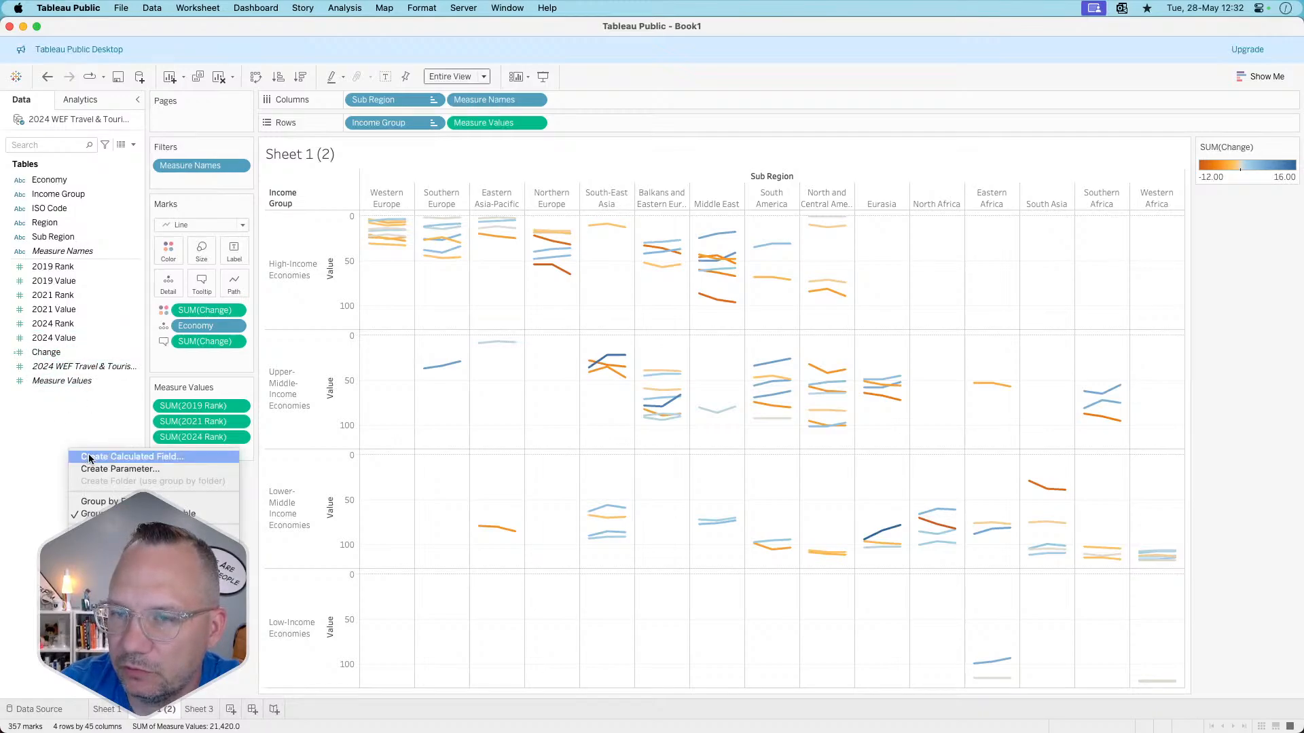
pyautogui.click(88, 457)
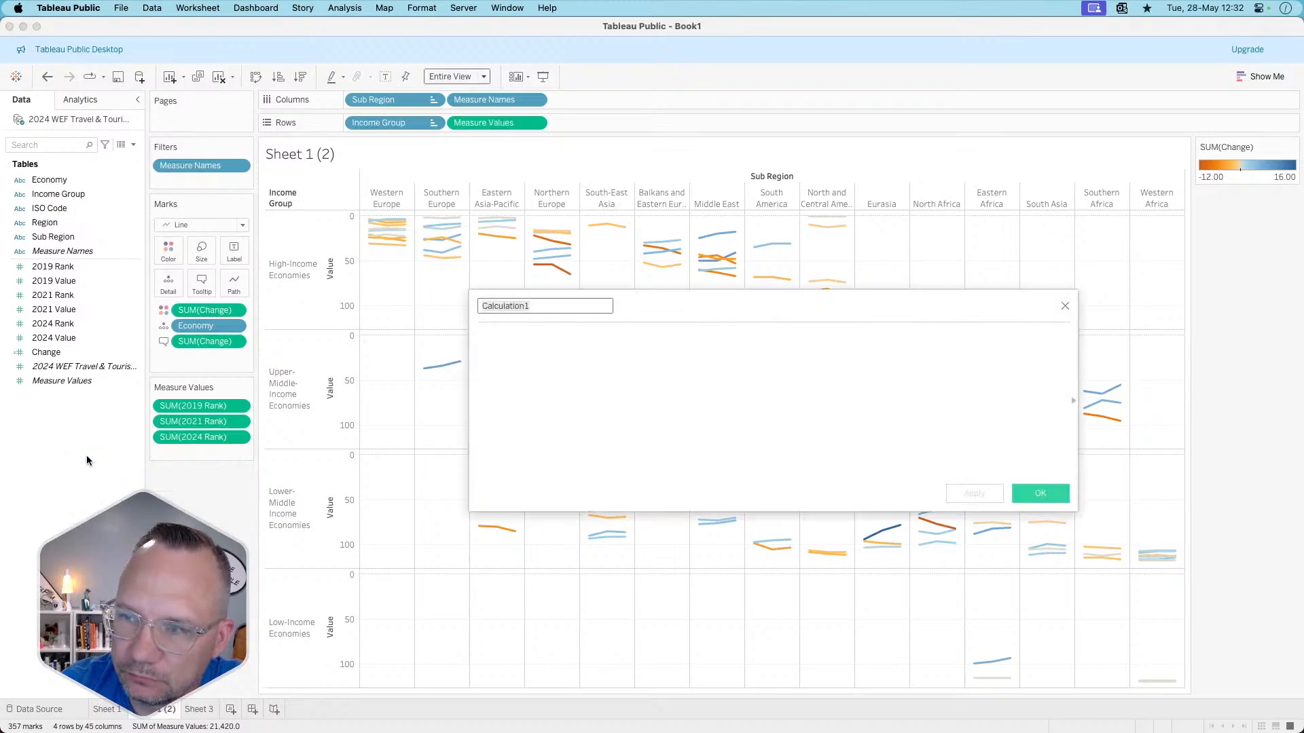
pyautogui.write('index()')
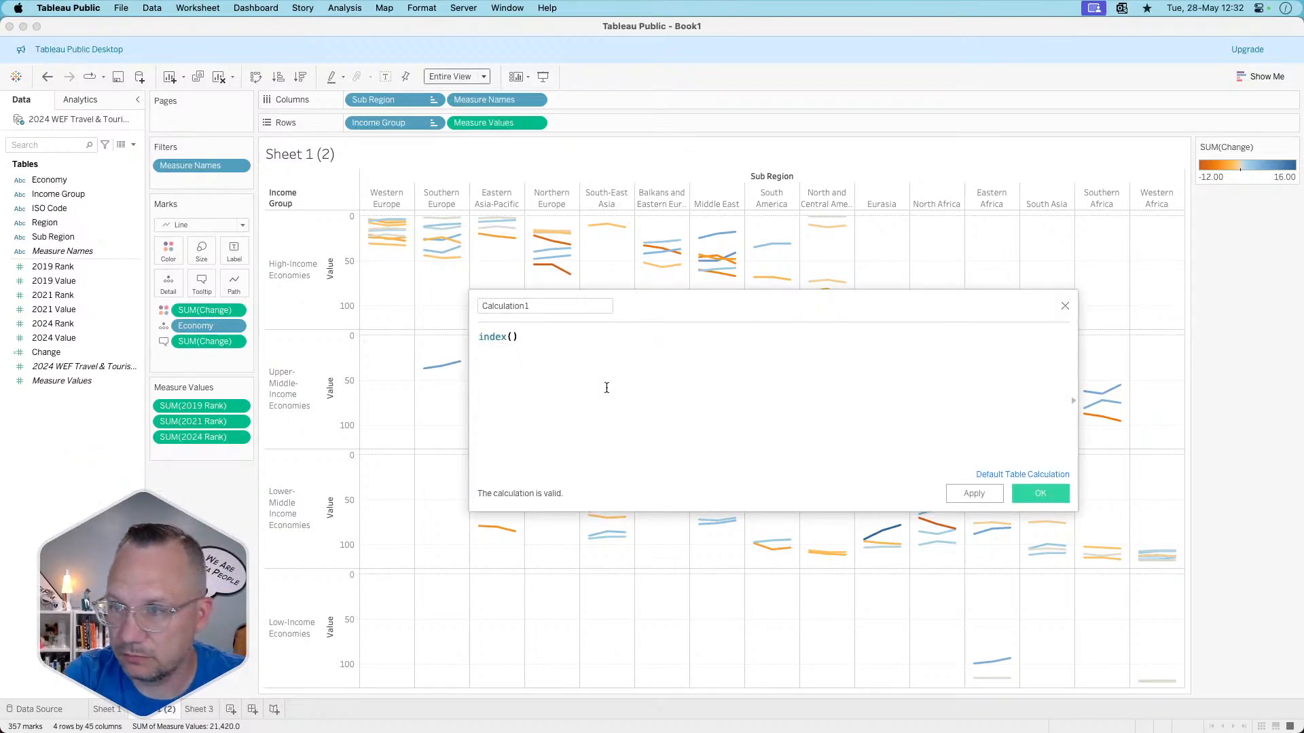
pyautogui.write('<')
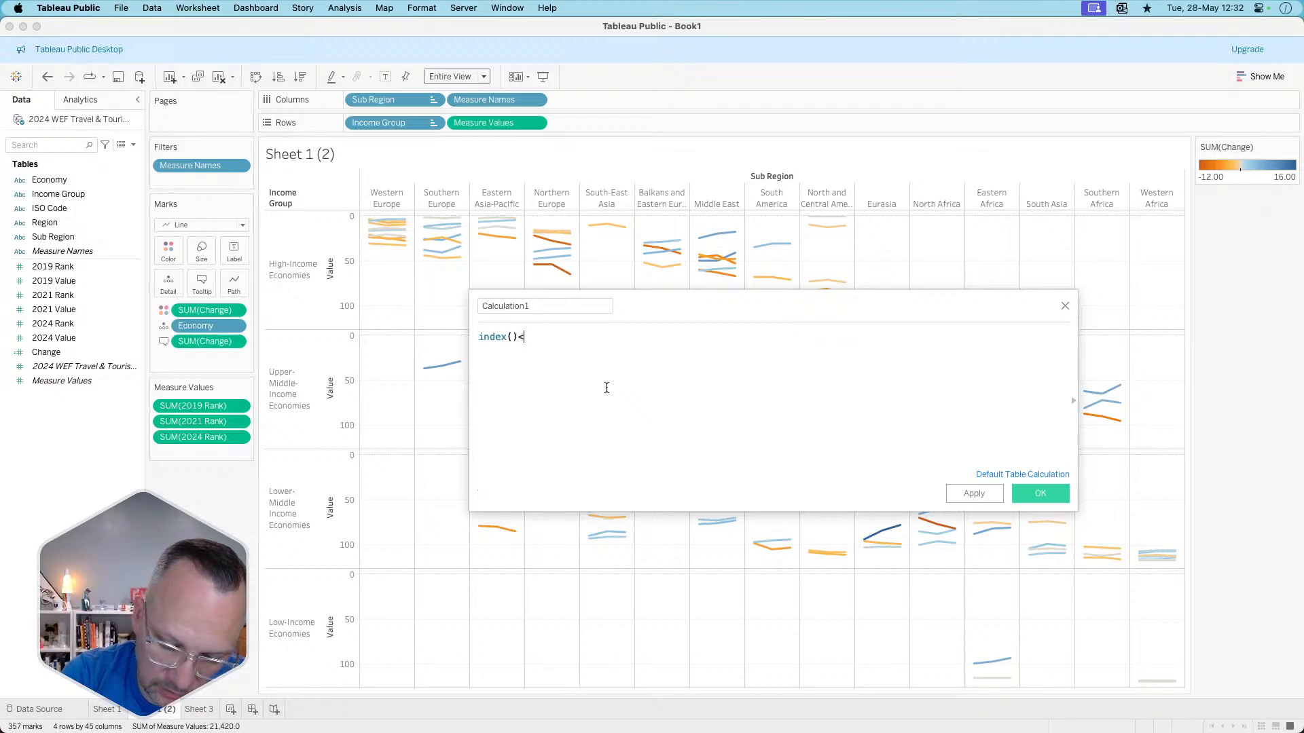
pyautogui.write('=5')
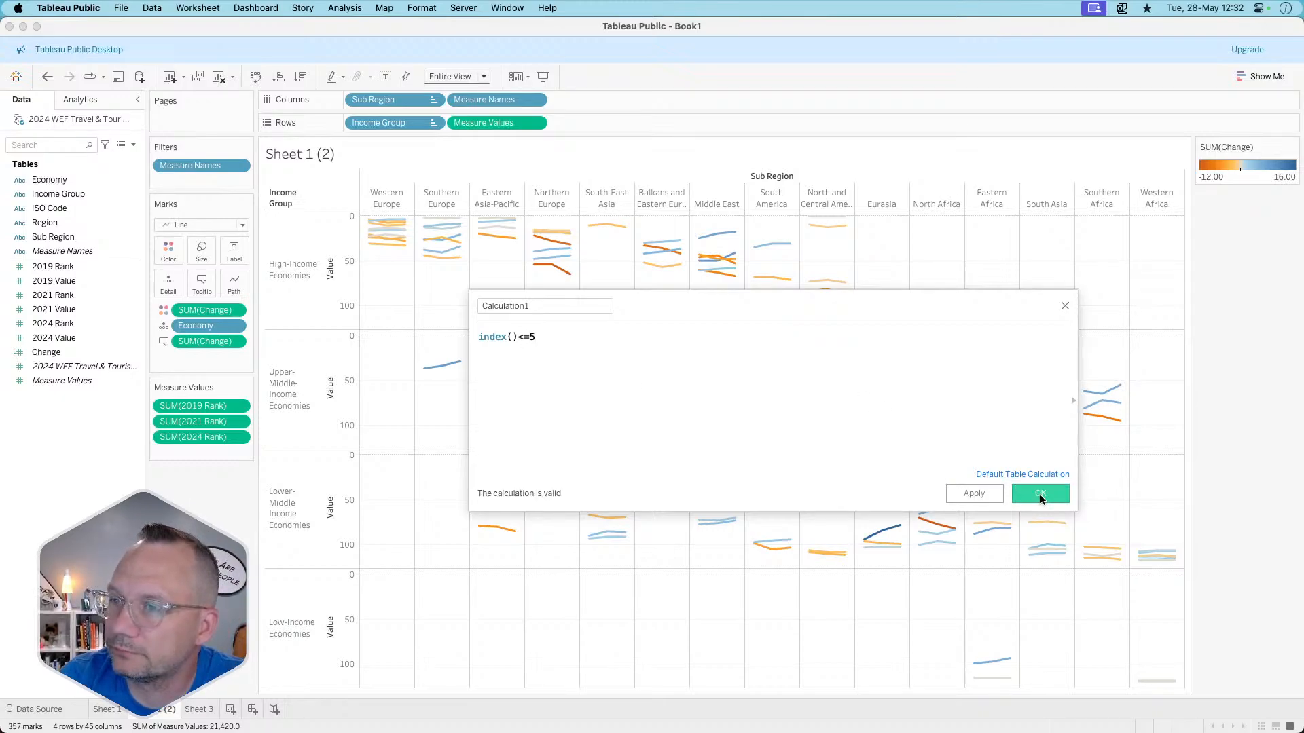
# - Name the new calculated field Highlight biggest movers and save it
pyautogui.click(541, 307)
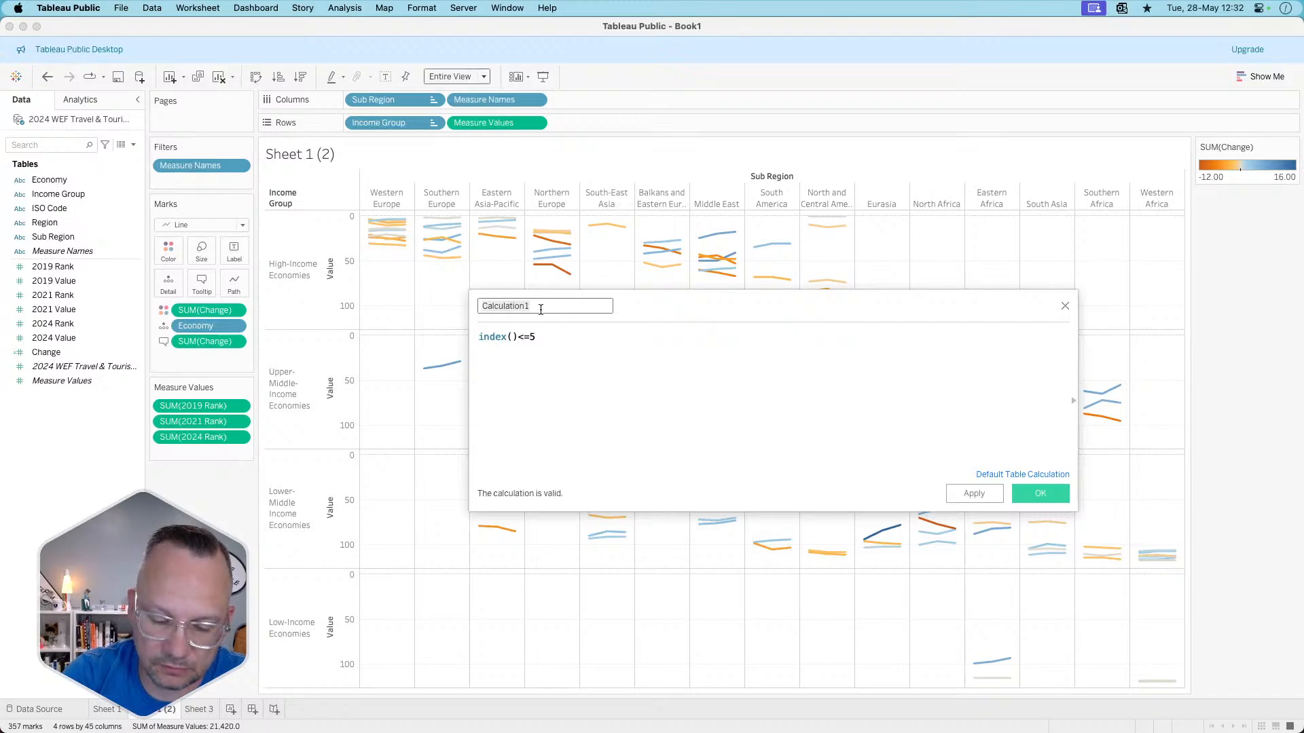
pyautogui.write('HI')
pyautogui.press('BackSpace')
pyautogui.press('BackSpace')
pyautogui.write('Hilgh')
pyautogui.press('BackSpace')
pyautogui.press('BackSpace')
pyautogui.press('BackSpace')
pyautogui.write('ghlight biggest movers')
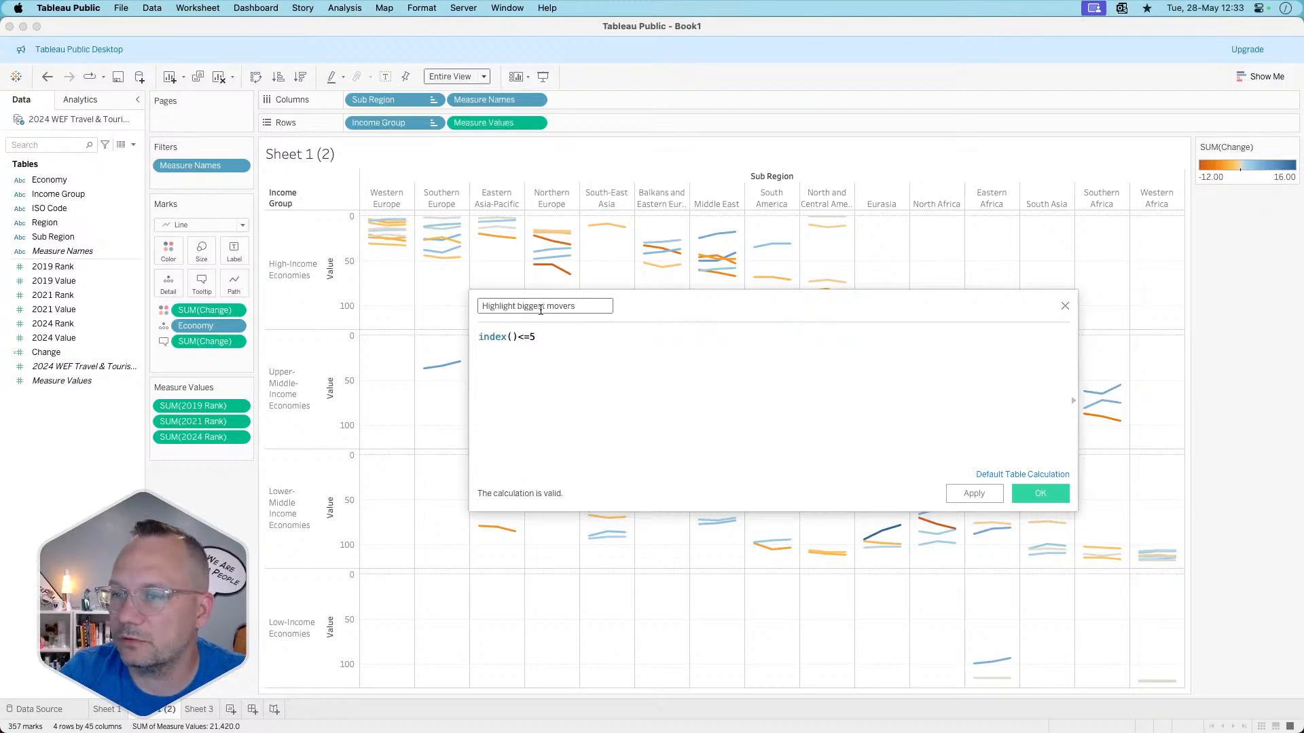
pyautogui.click(1024, 494)
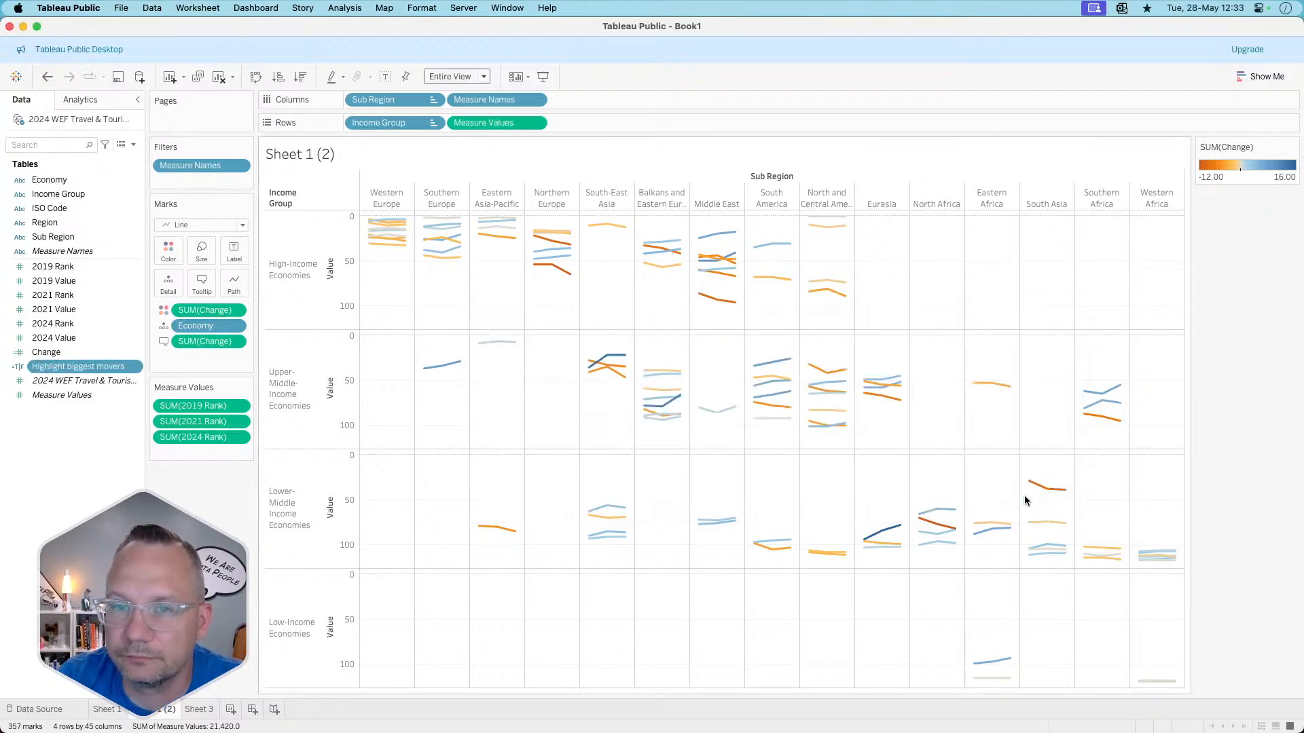
# - Color the lines by Highlight biggest movers and set its table calculation to compute using specific dimensions
pyautogui.moveTo(78, 366); pyautogui.dragTo(199, 311)
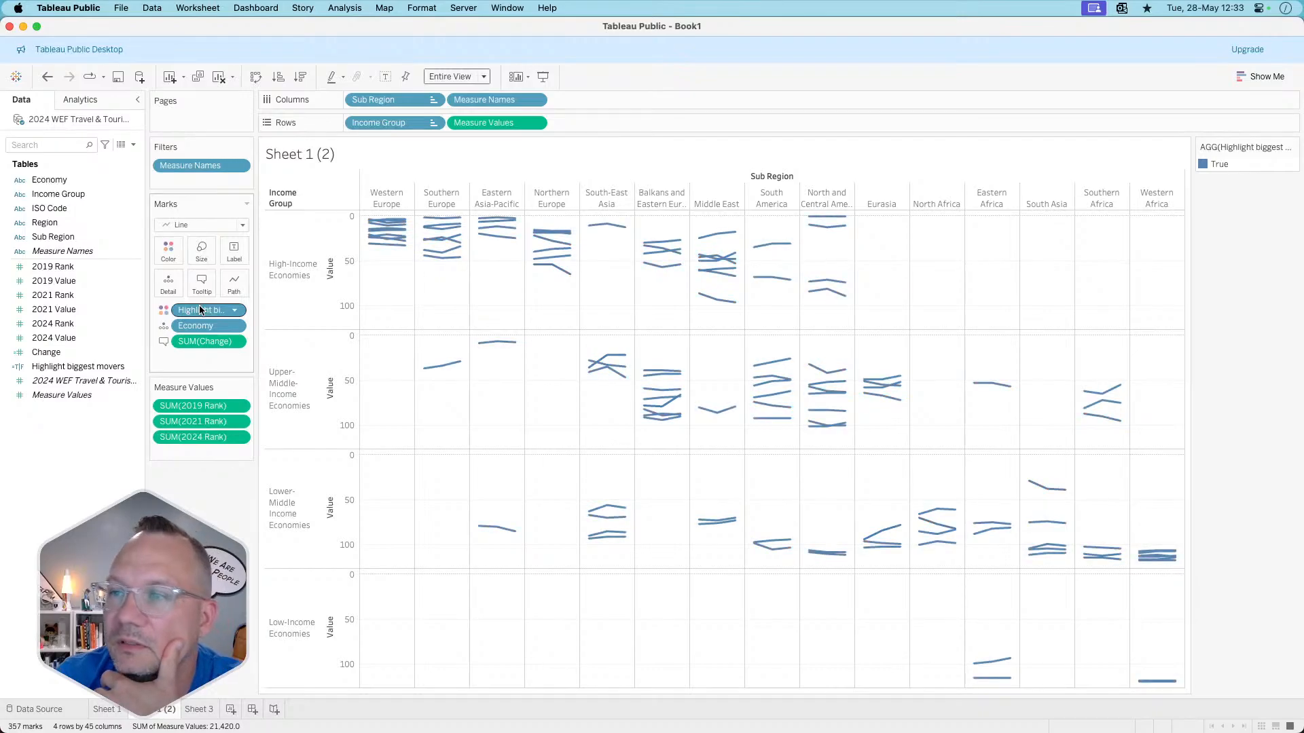
pyautogui.click(234, 311)
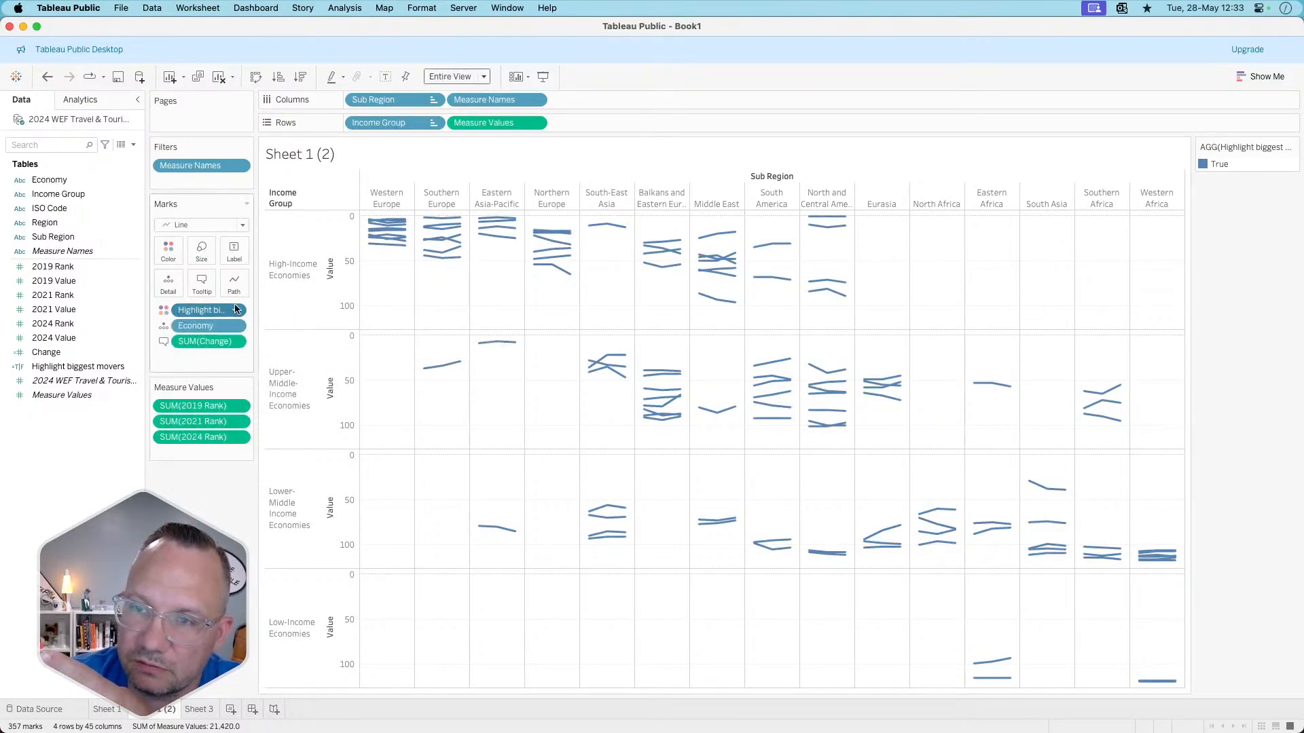
pyautogui.click(235, 311)
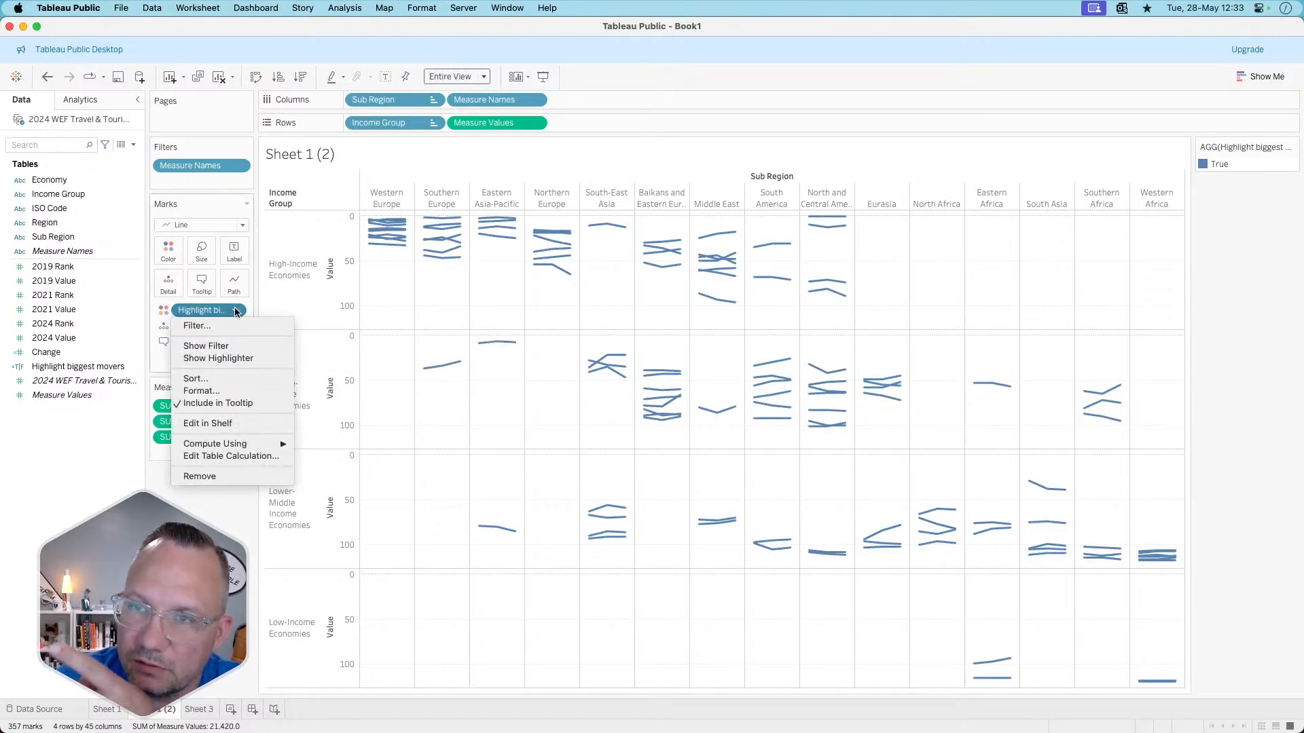
pyautogui.click(229, 454)
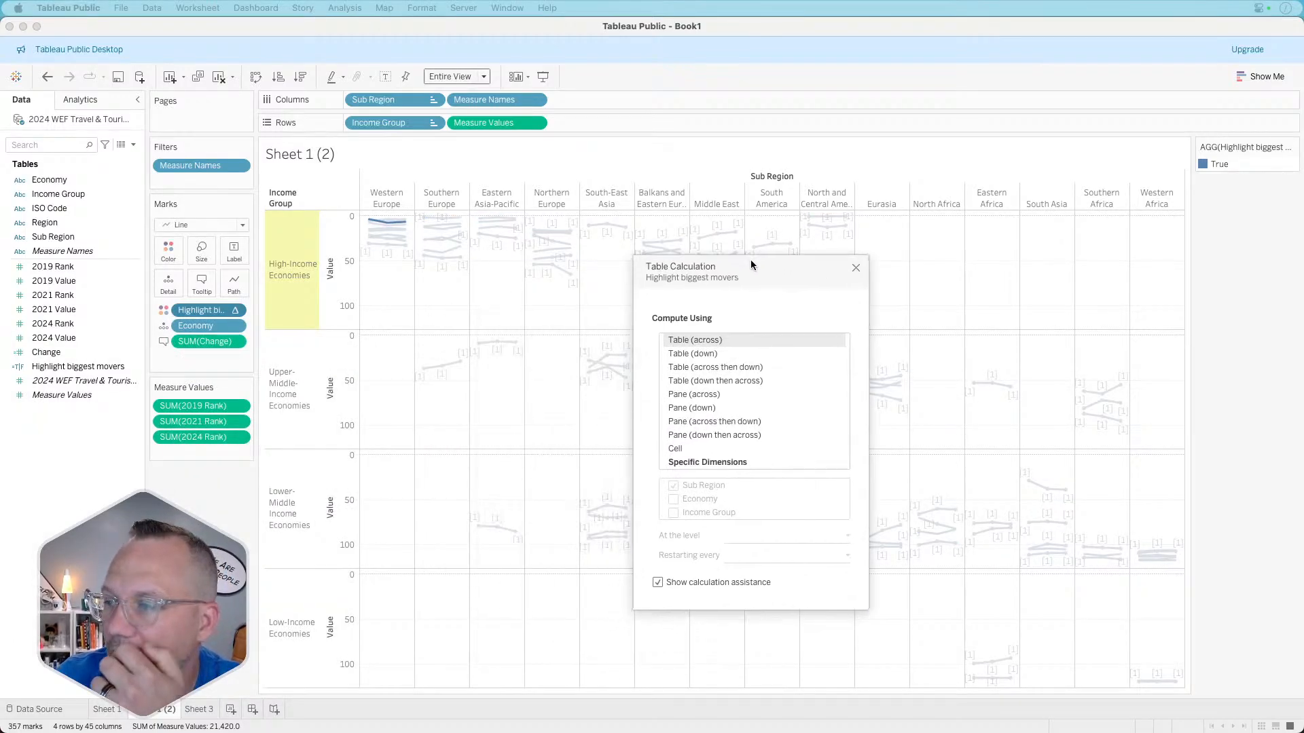
pyautogui.click(719, 461)
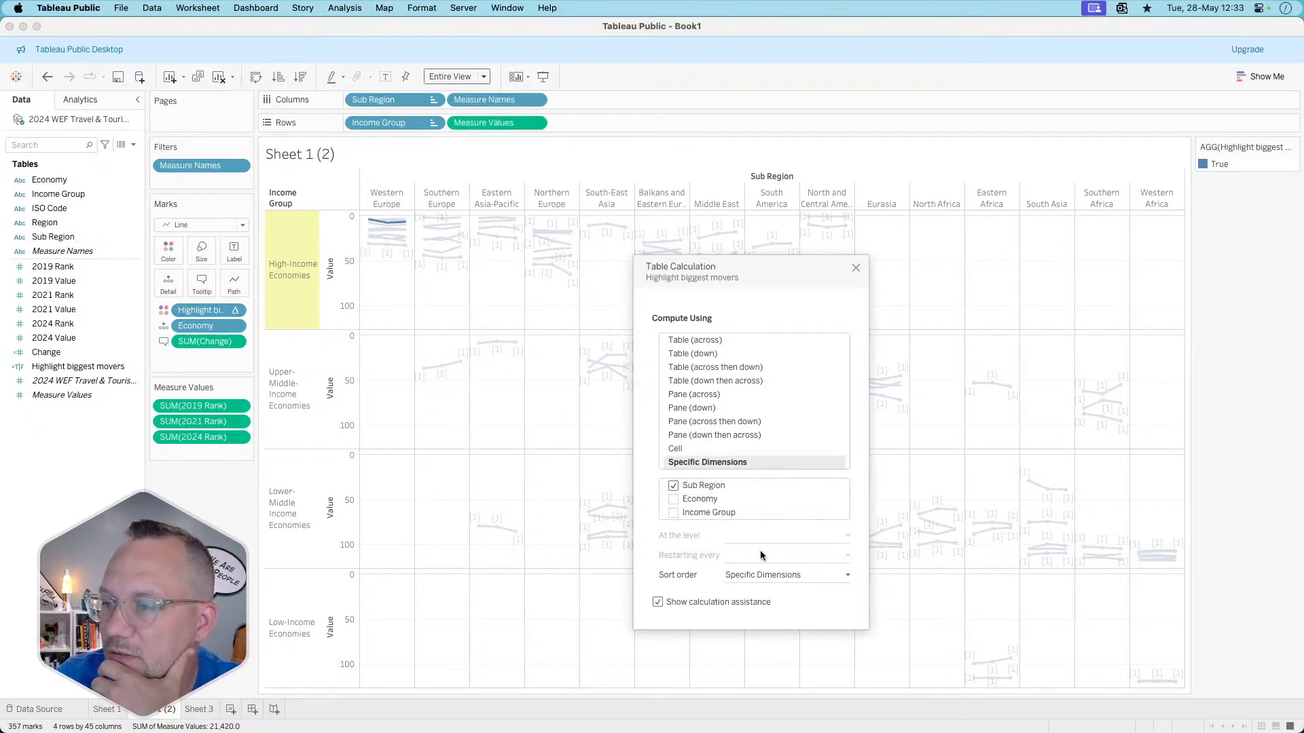
# - Give the Highlight biggest movers table calculation a custom sort by the sum of Change, descending
pyautogui.click(760, 575)
pyautogui.click(830, 596)
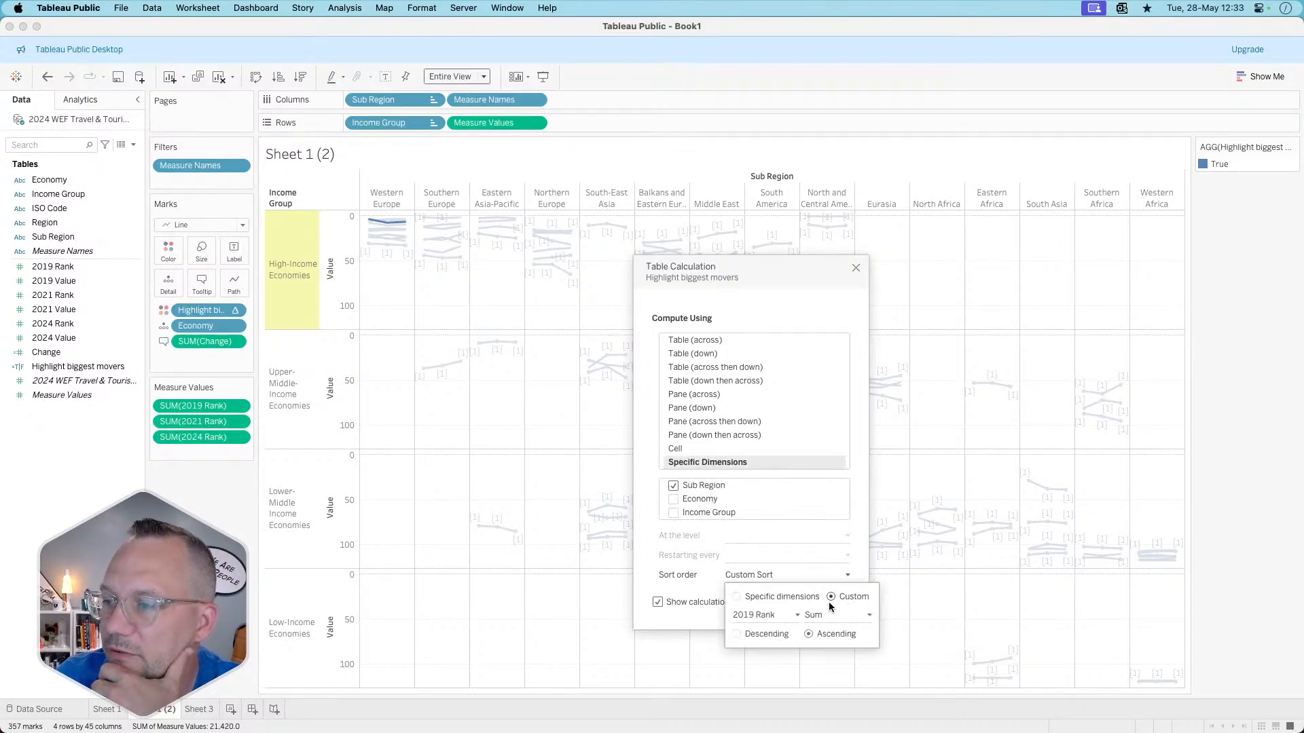
pyautogui.click(756, 633)
pyautogui.click(764, 614)
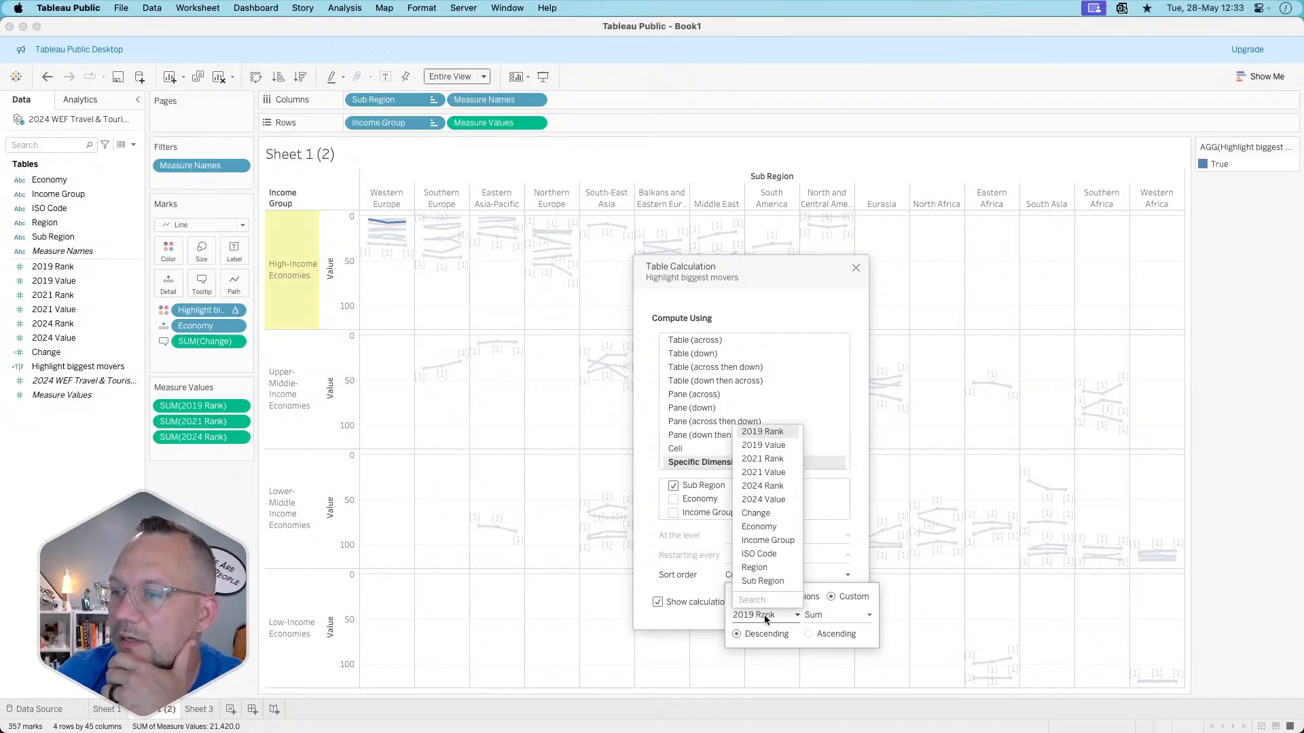
pyautogui.click(768, 513)
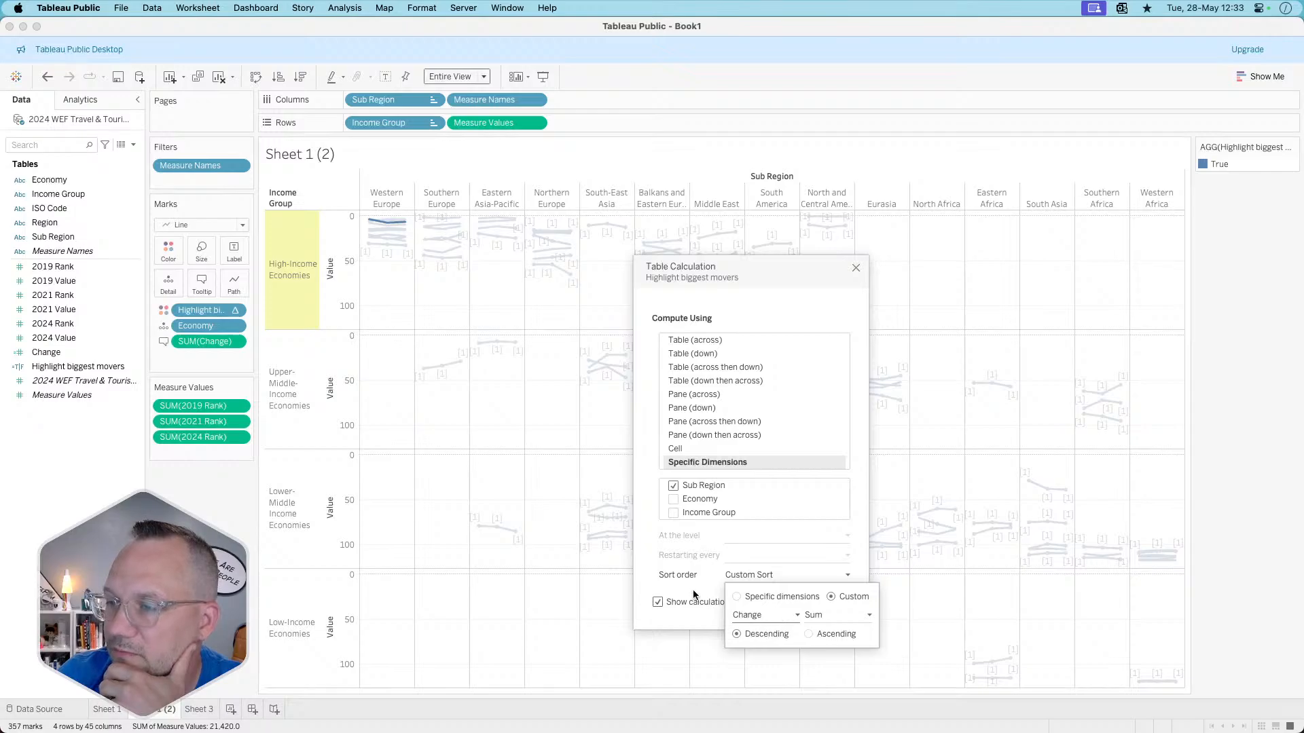
# - Add Economy and Income Group to the dimensions the Highlight biggest movers calculation runs along
pyautogui.click(673, 499)
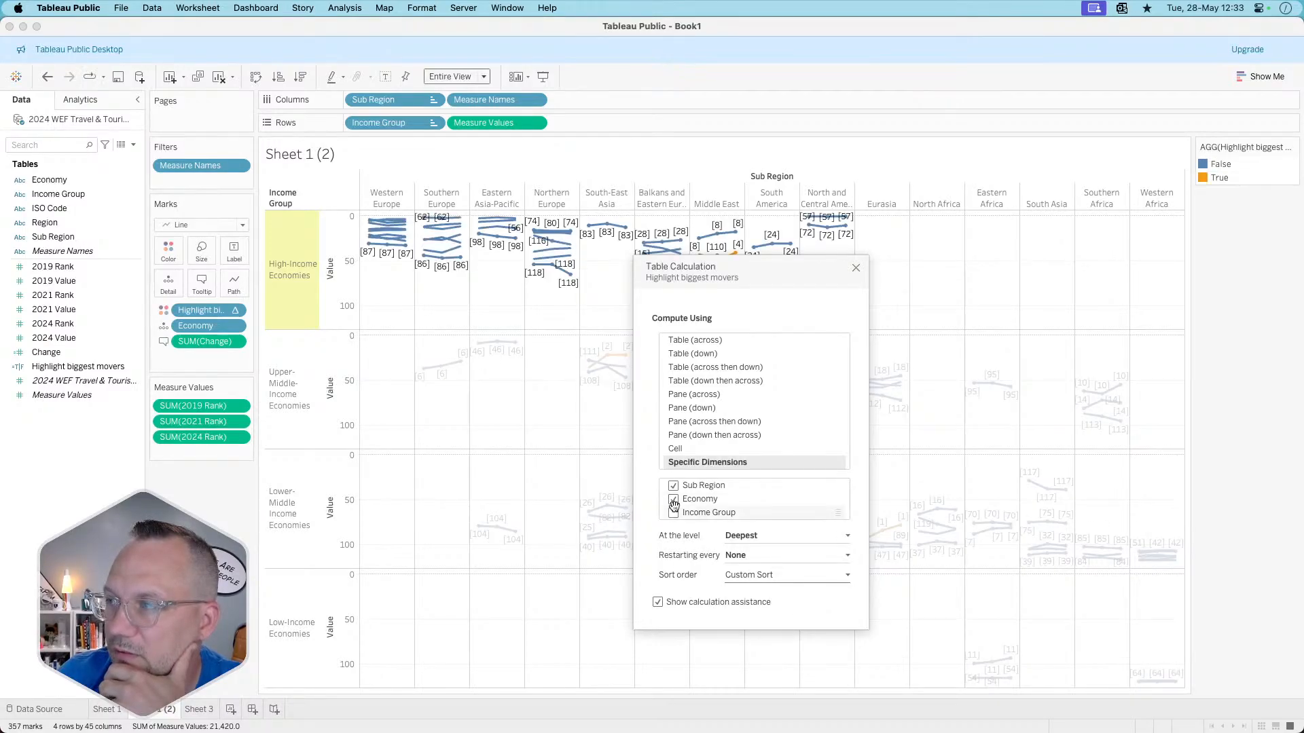
pyautogui.moveTo(765, 270); pyautogui.dragTo(1115, 203)
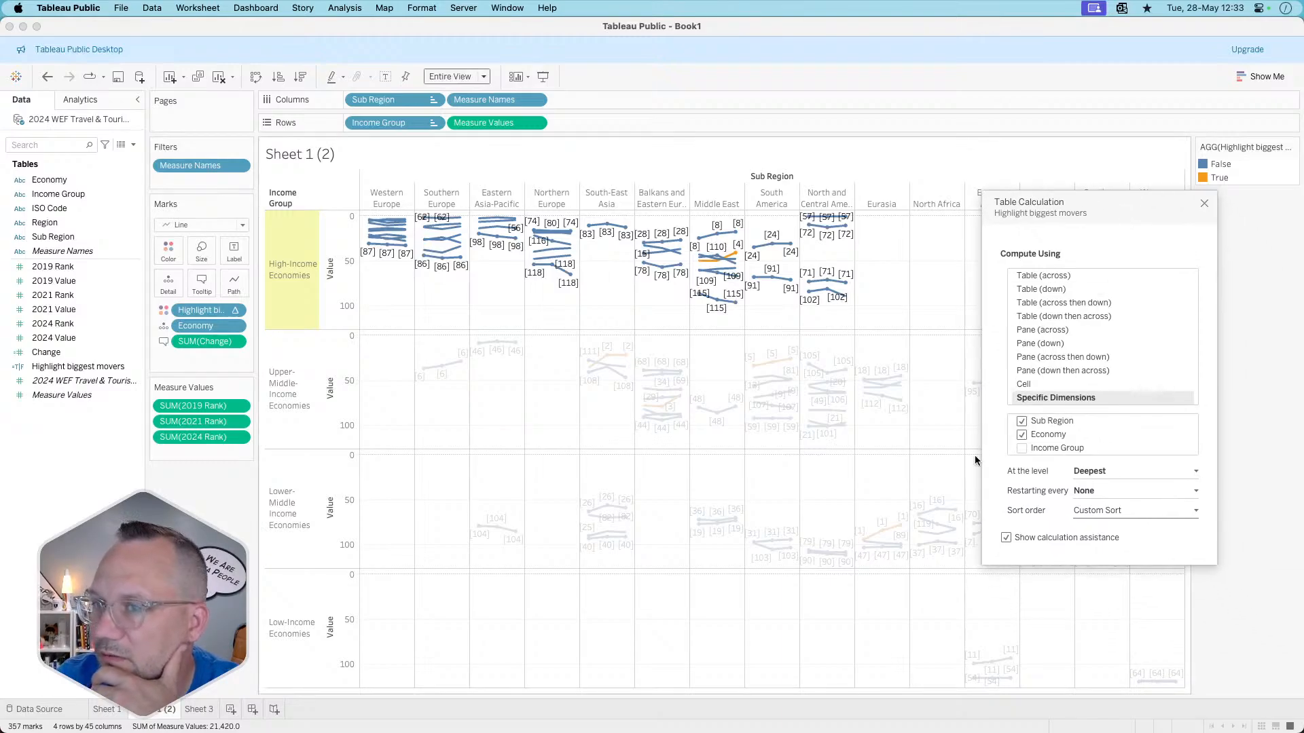
pyautogui.click(1021, 448)
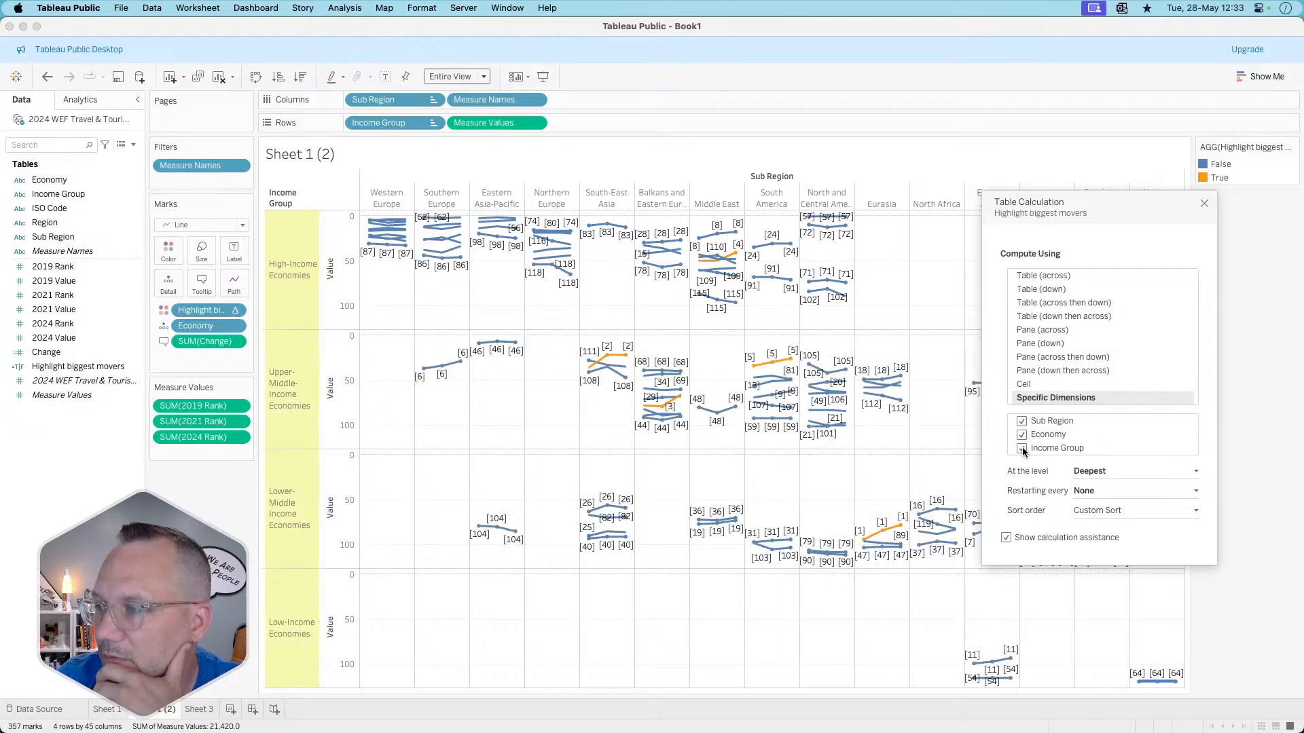
pyautogui.moveTo(900, 526)
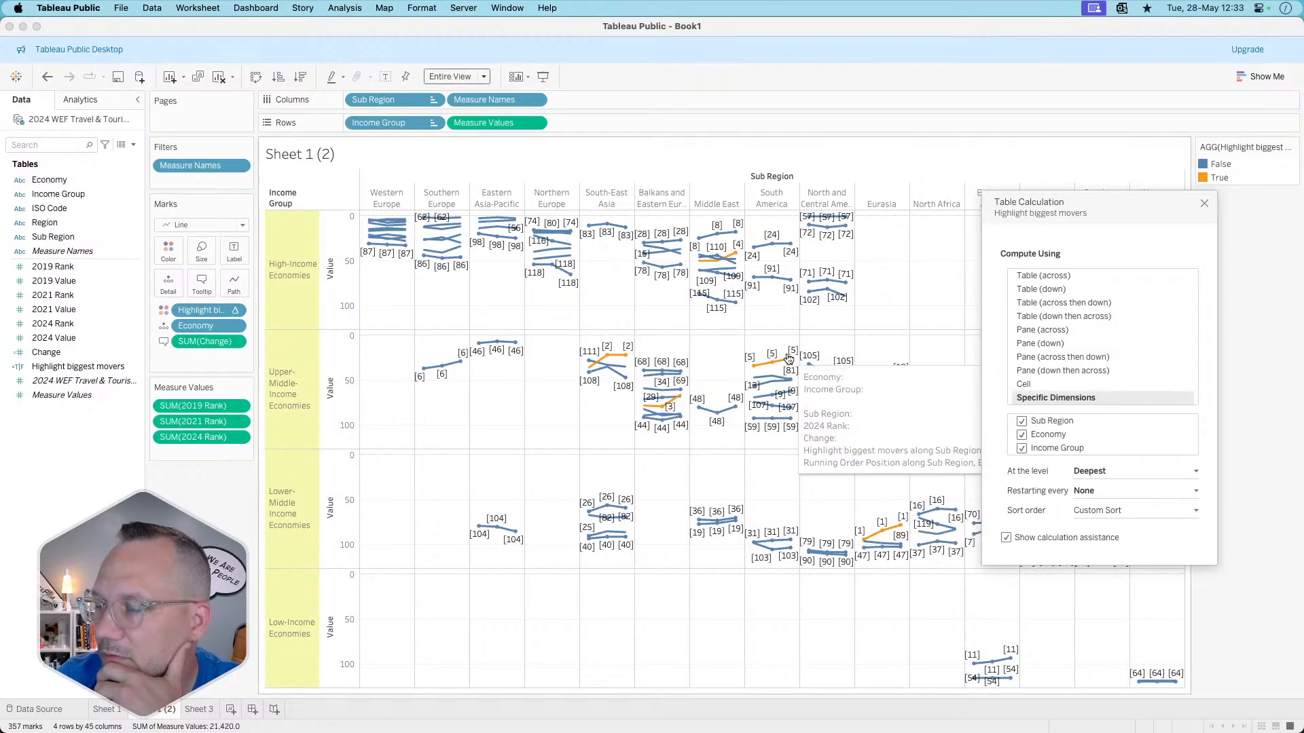
pyautogui.moveTo(670, 416)
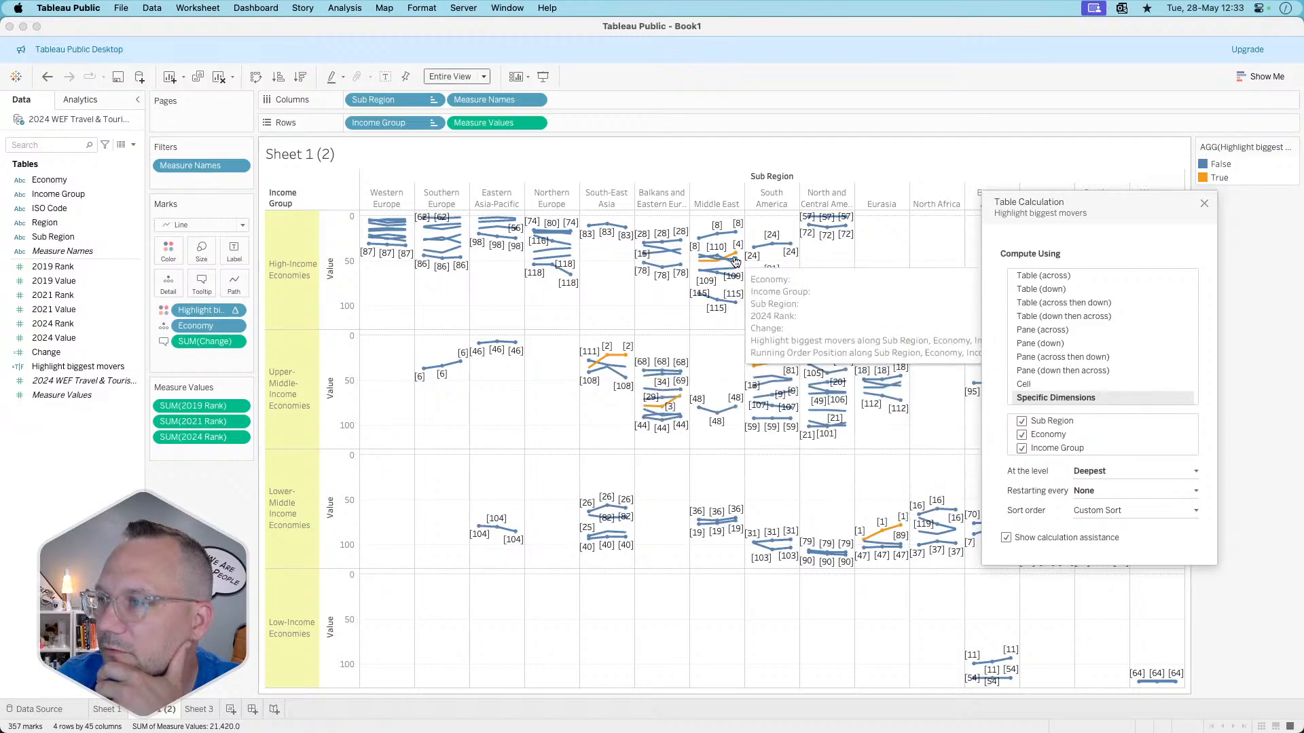
# - Try computing the table calculation at the Sub Region level, and return it to Deepest
pyautogui.click(1095, 471)
pyautogui.click(1100, 494)
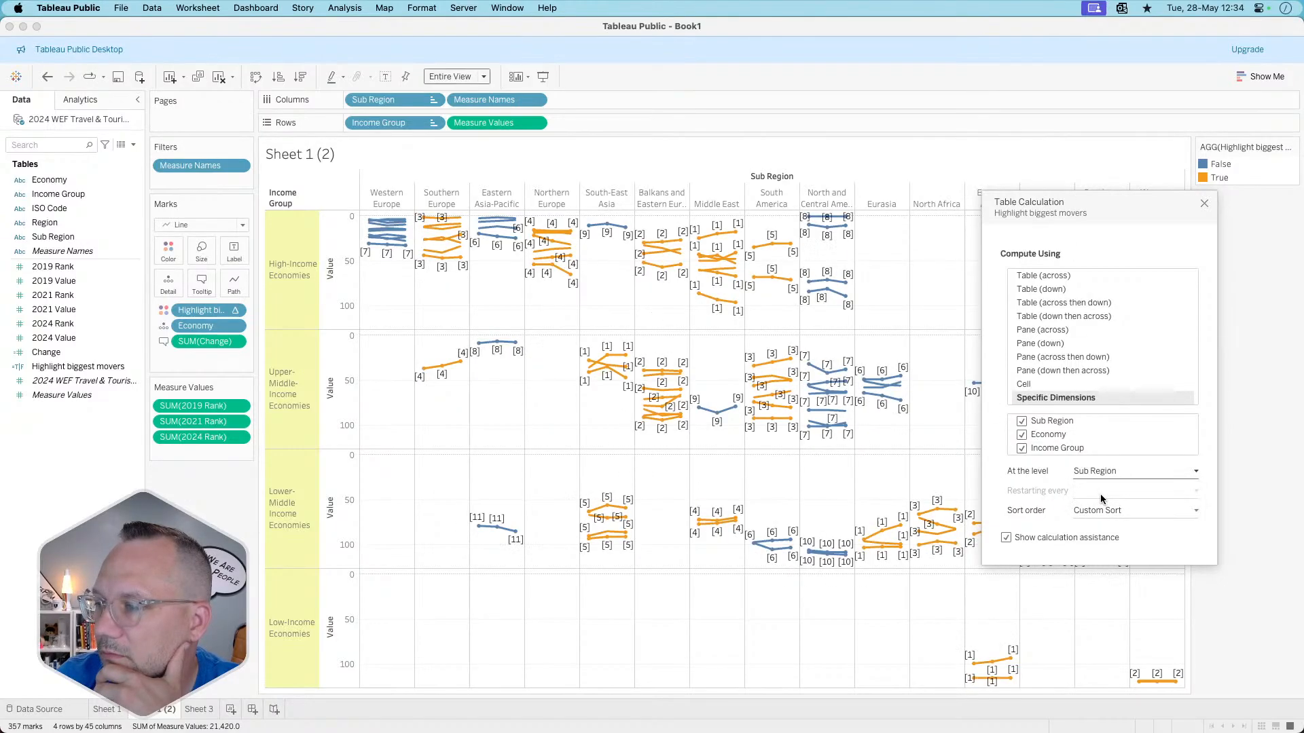
pyautogui.click(1105, 474)
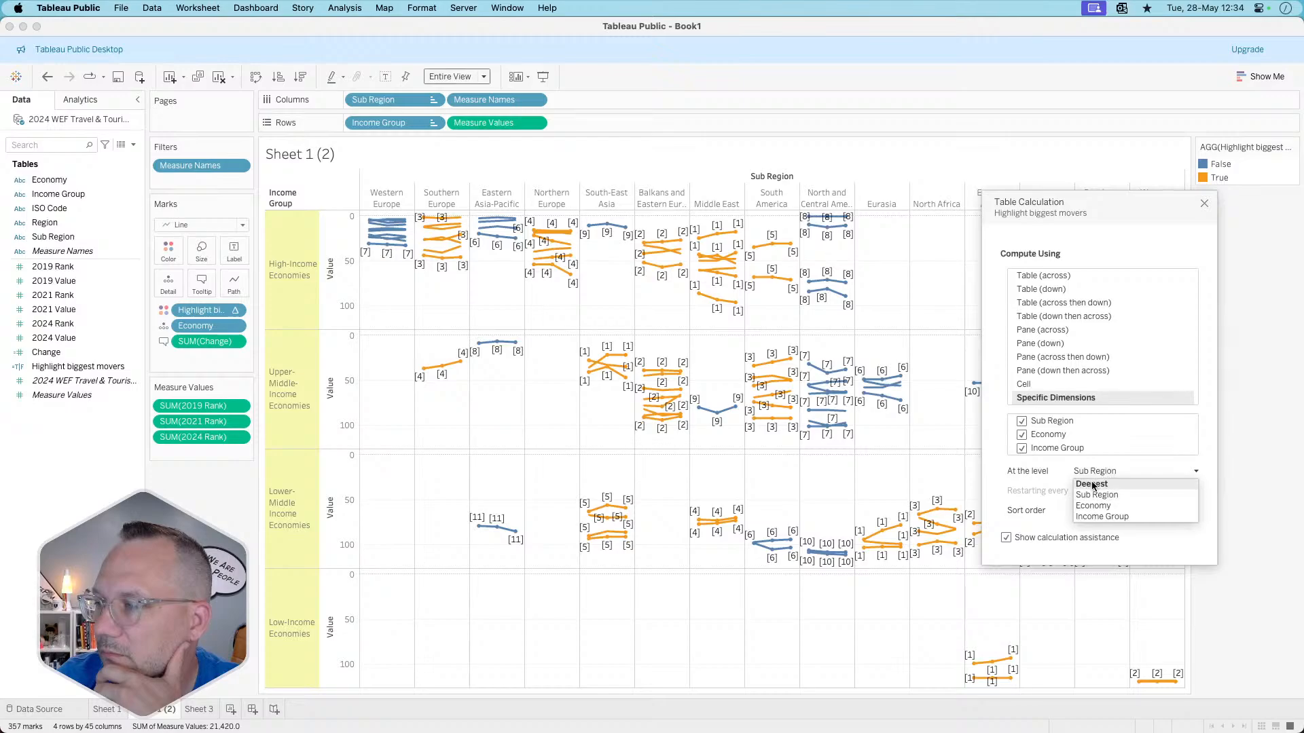
pyautogui.click(1091, 484)
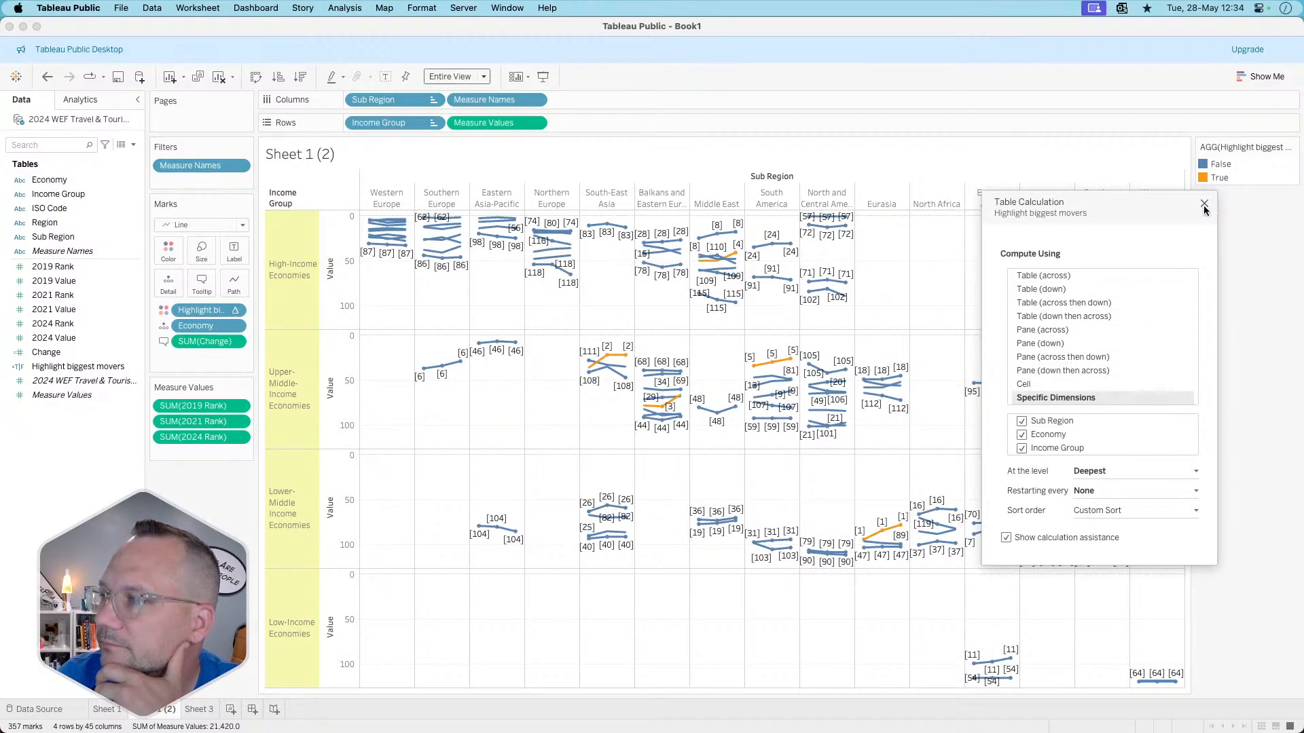
# - Move Economy above Sub Region in the table calculation's dimension order and close the settings
pyautogui.moveTo(1046, 435); pyautogui.dragTo(1041, 414)
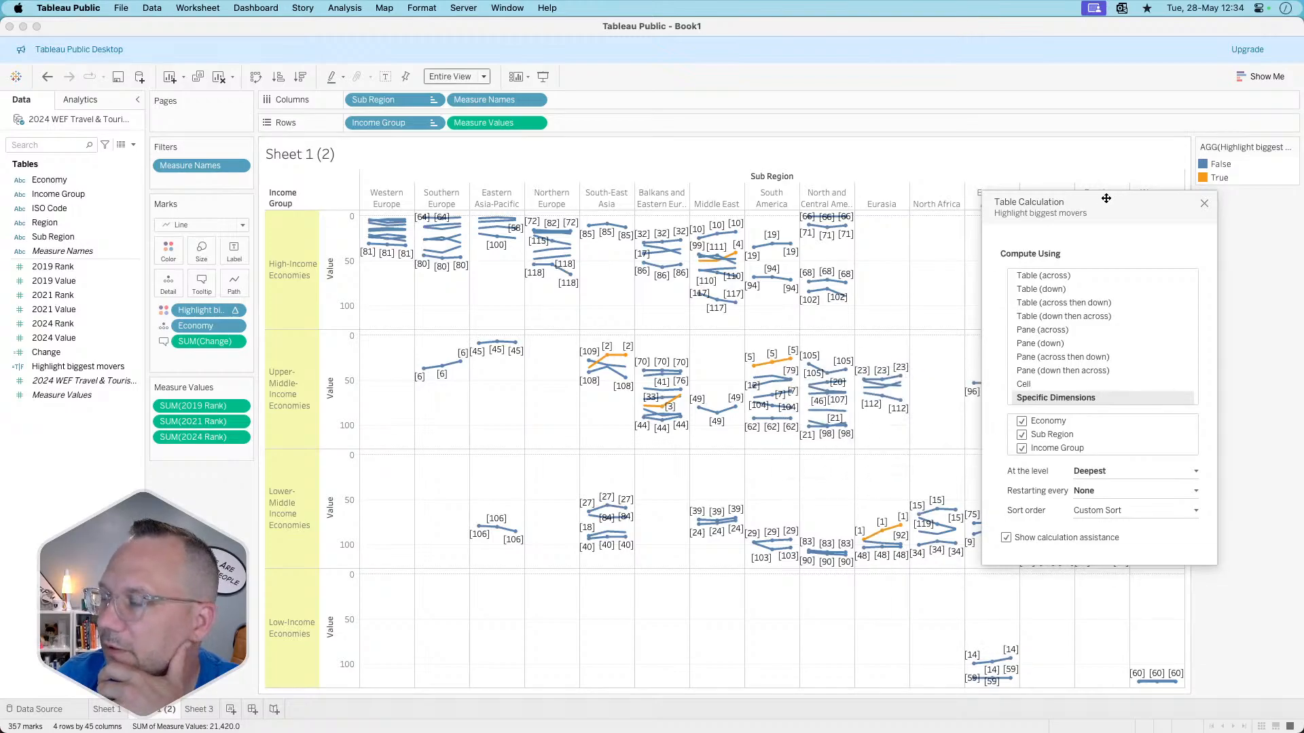
pyautogui.click(1204, 205)
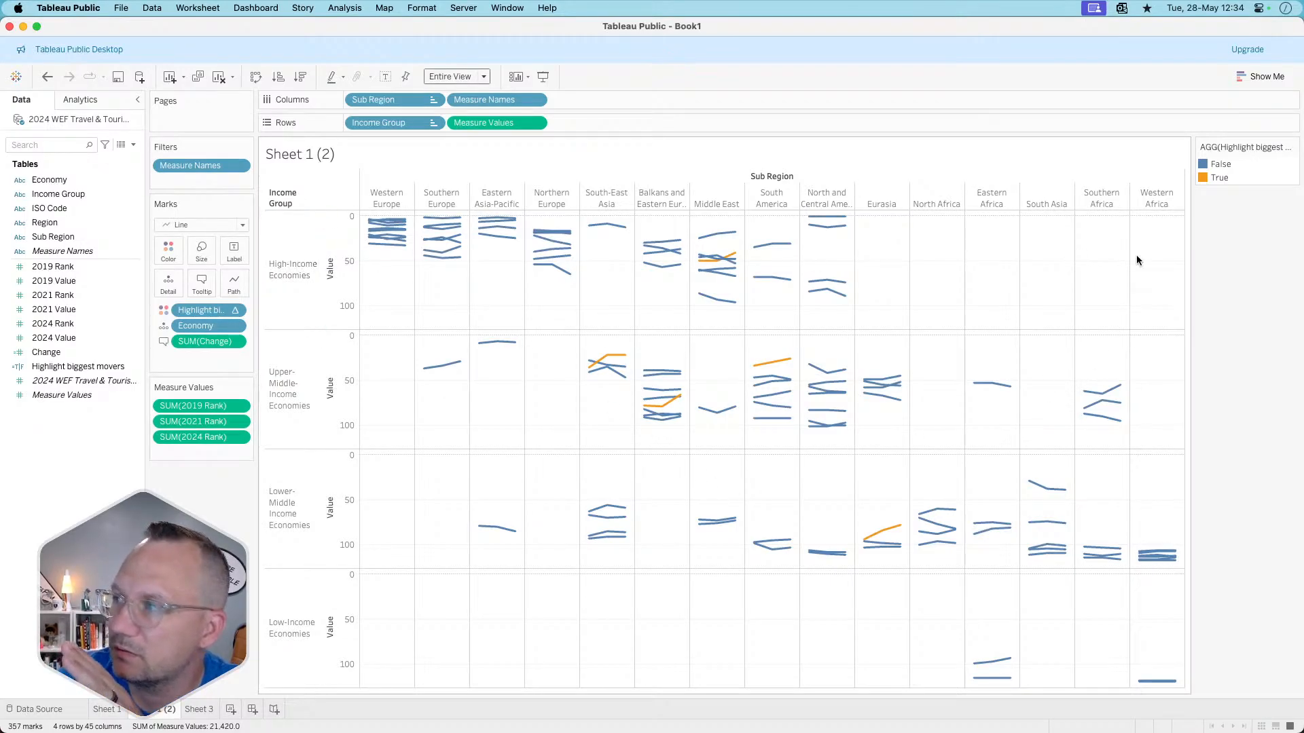
# - Place True above False in the Highlight biggest movers color legend
pyautogui.click(1219, 178)
pyautogui.moveTo(1220, 177); pyautogui.dragTo(1220, 164)
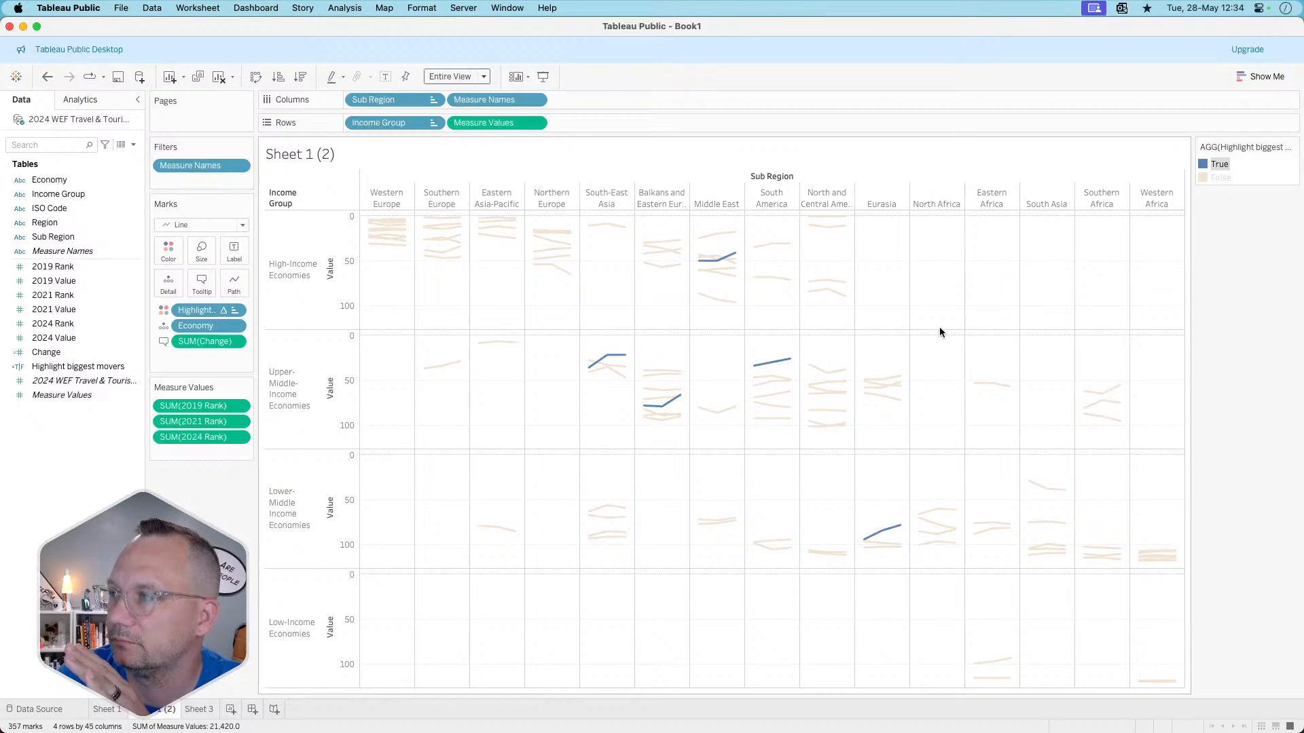
pyautogui.click(964, 311)
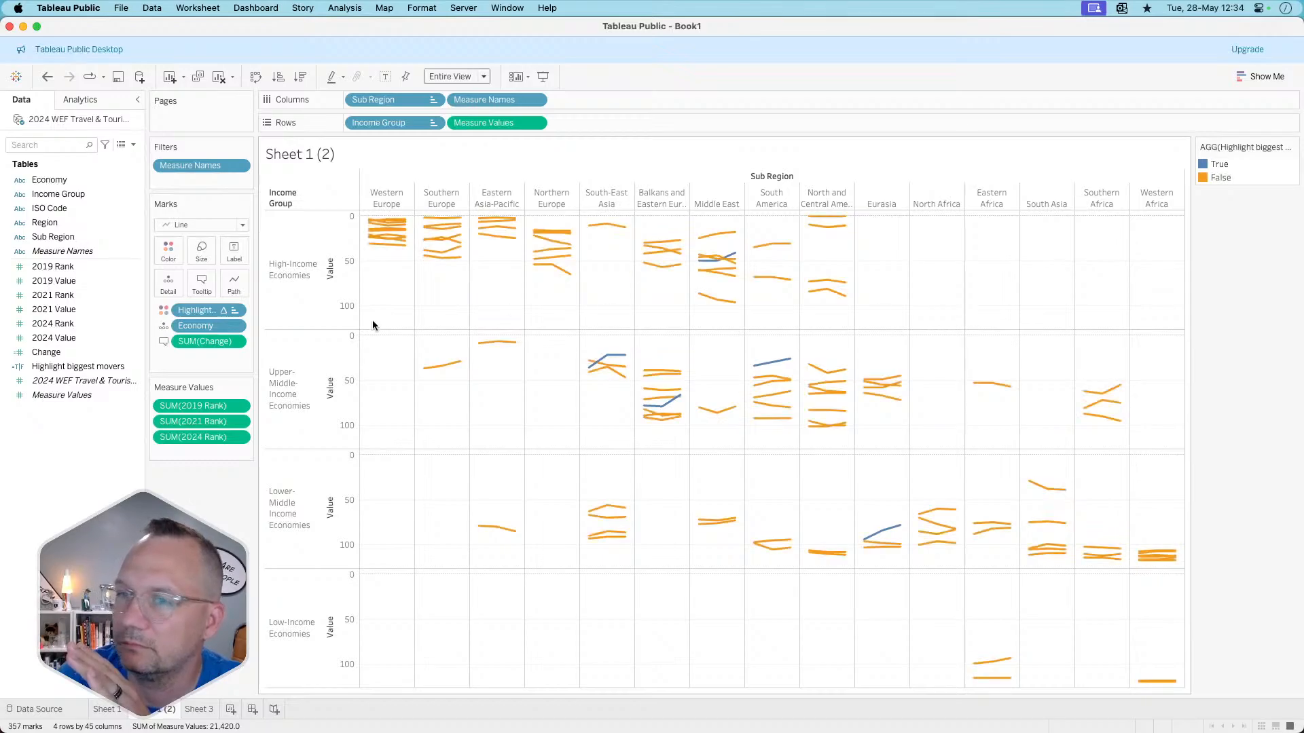
pyautogui.click(170, 250)
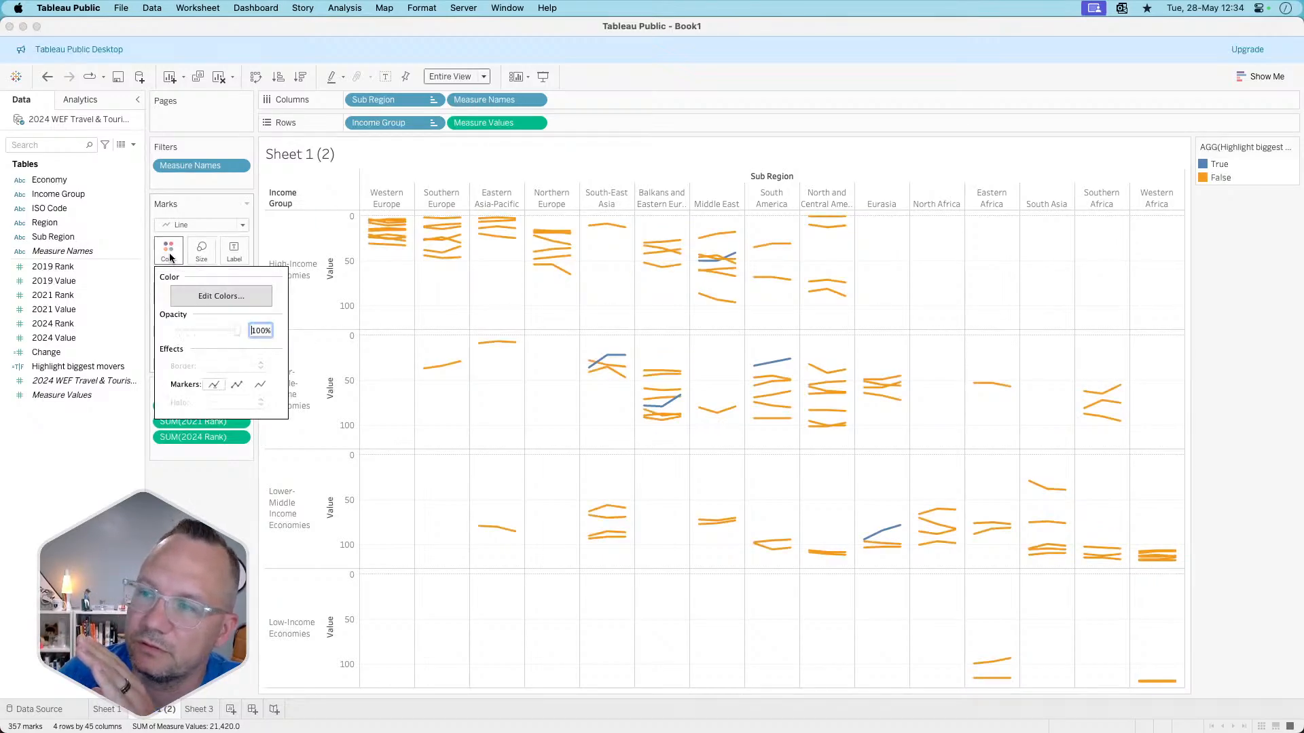
pyautogui.click(218, 296)
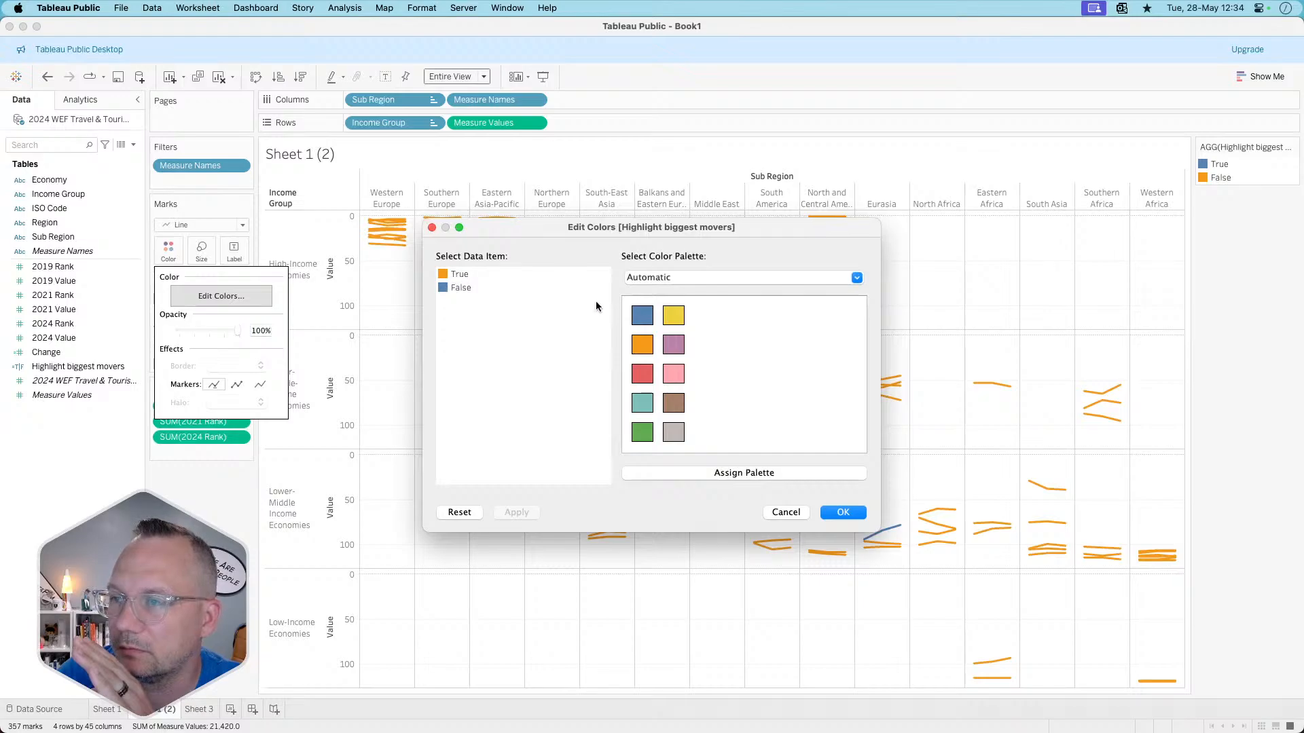
pyautogui.click(454, 275)
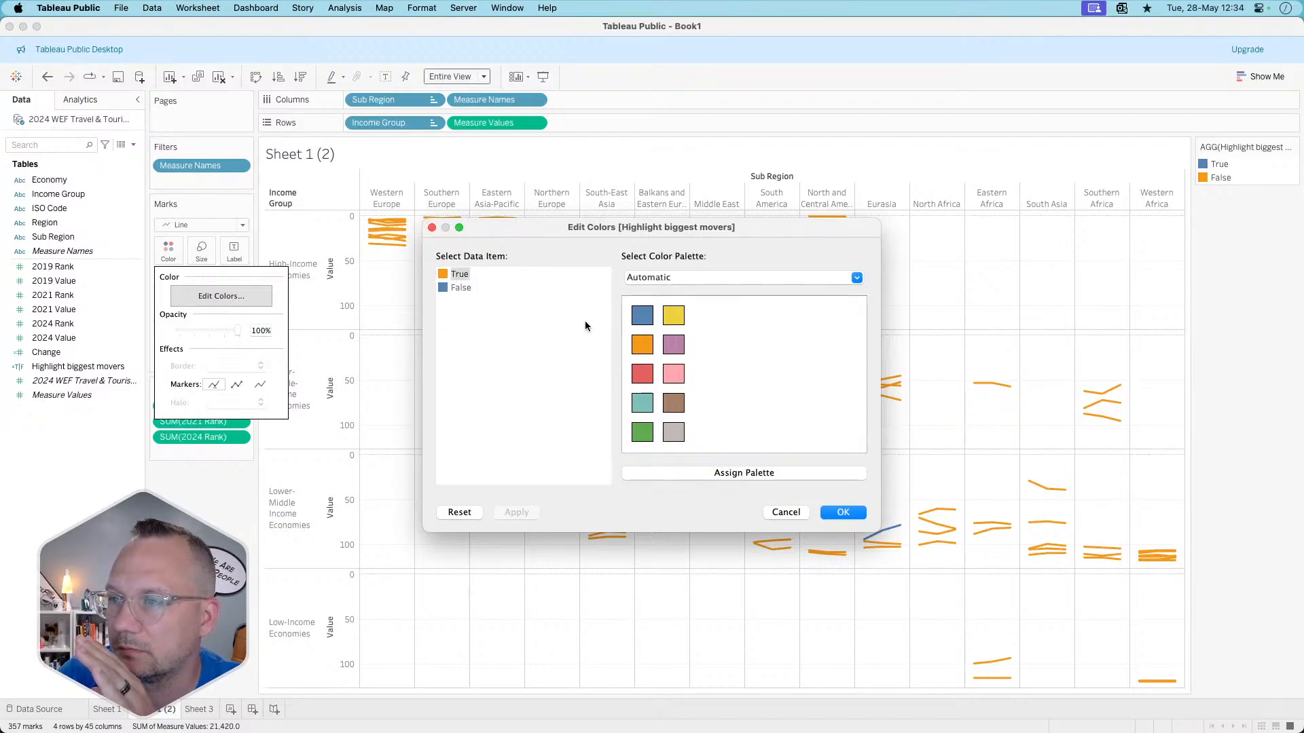
pyautogui.click(641, 315)
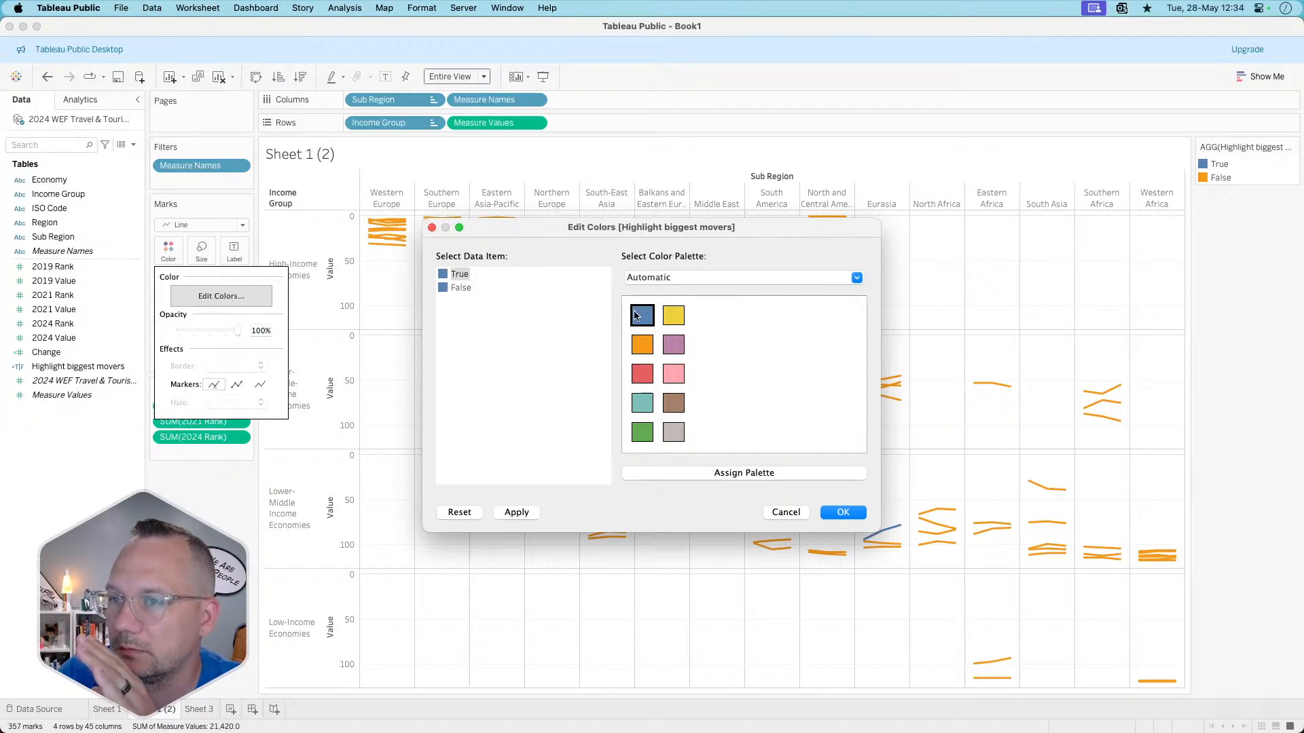
pyautogui.click(443, 287)
pyautogui.click(459, 275)
pyautogui.click(641, 344)
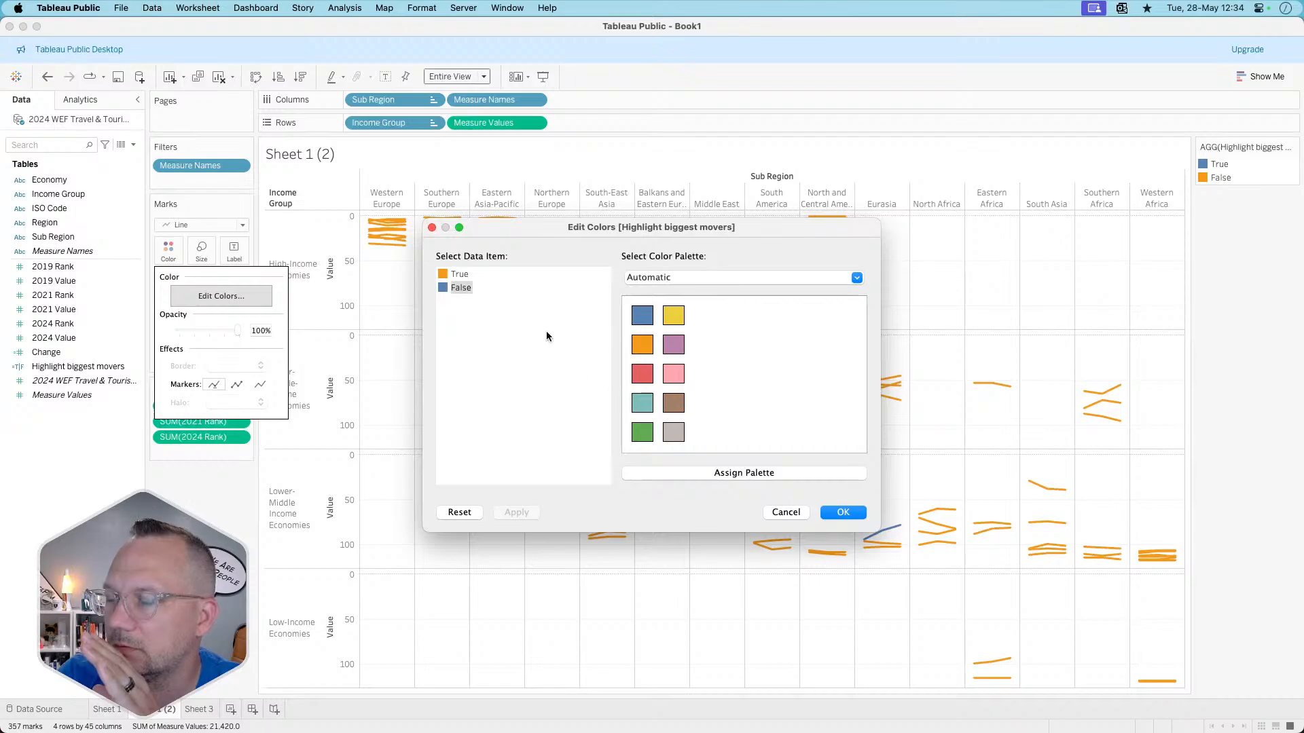
pyautogui.click(784, 512)
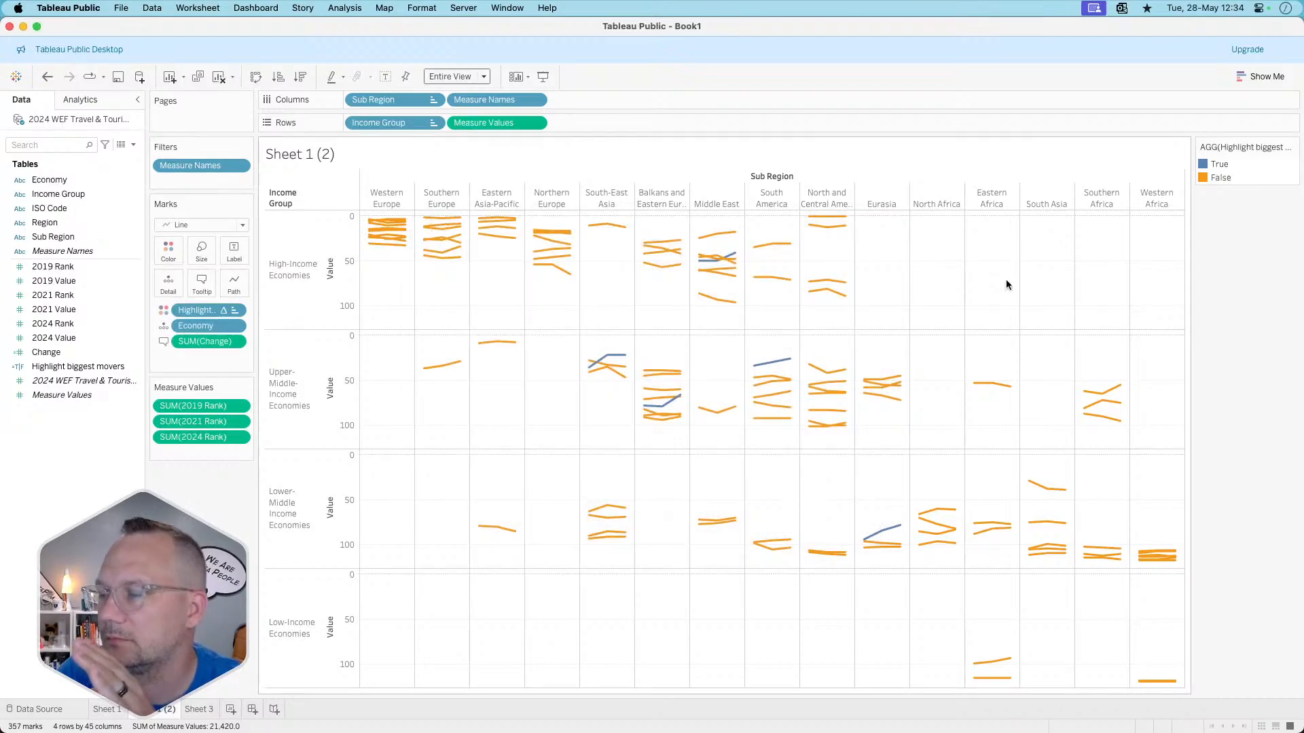
# - Undo the reordering of the True and False entries in the color legend
pyautogui.press('super+z')
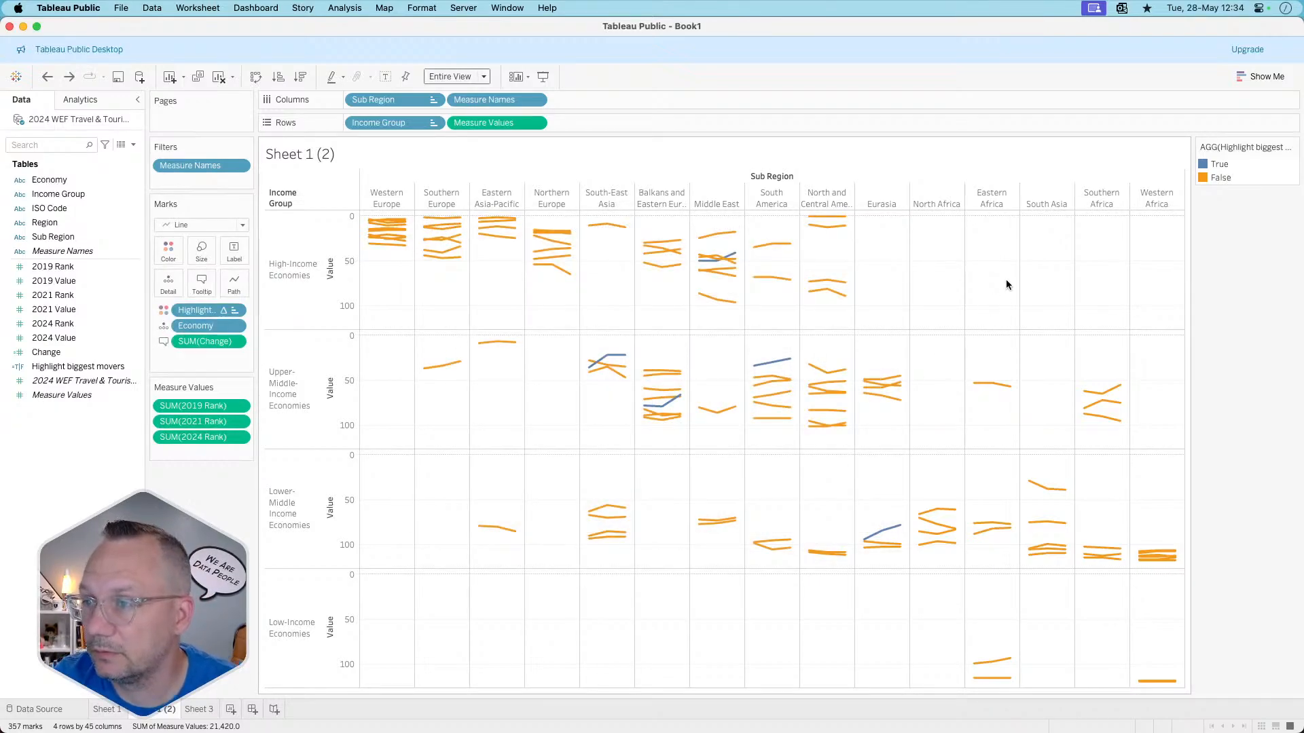
pyautogui.press('super+z')
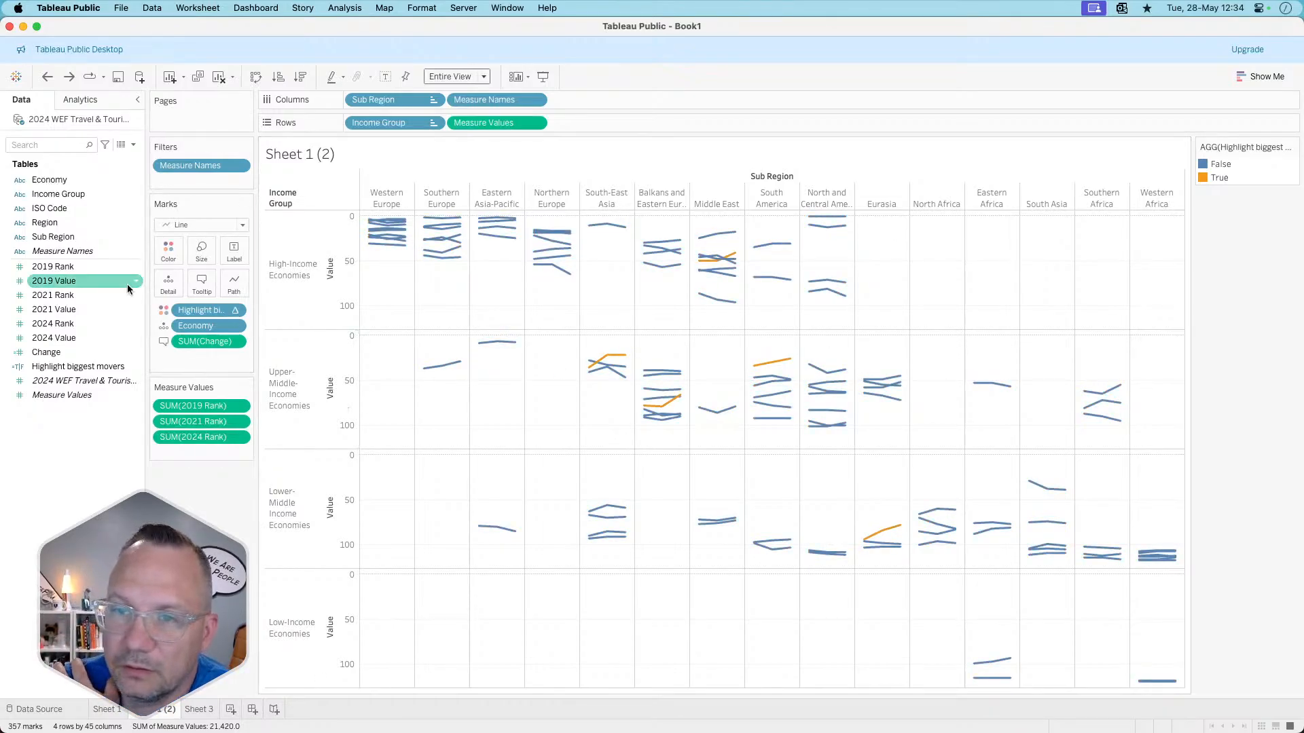
# - Review the formula of the Change calculated field and close it without editing
pyautogui.rightClick(78, 351)
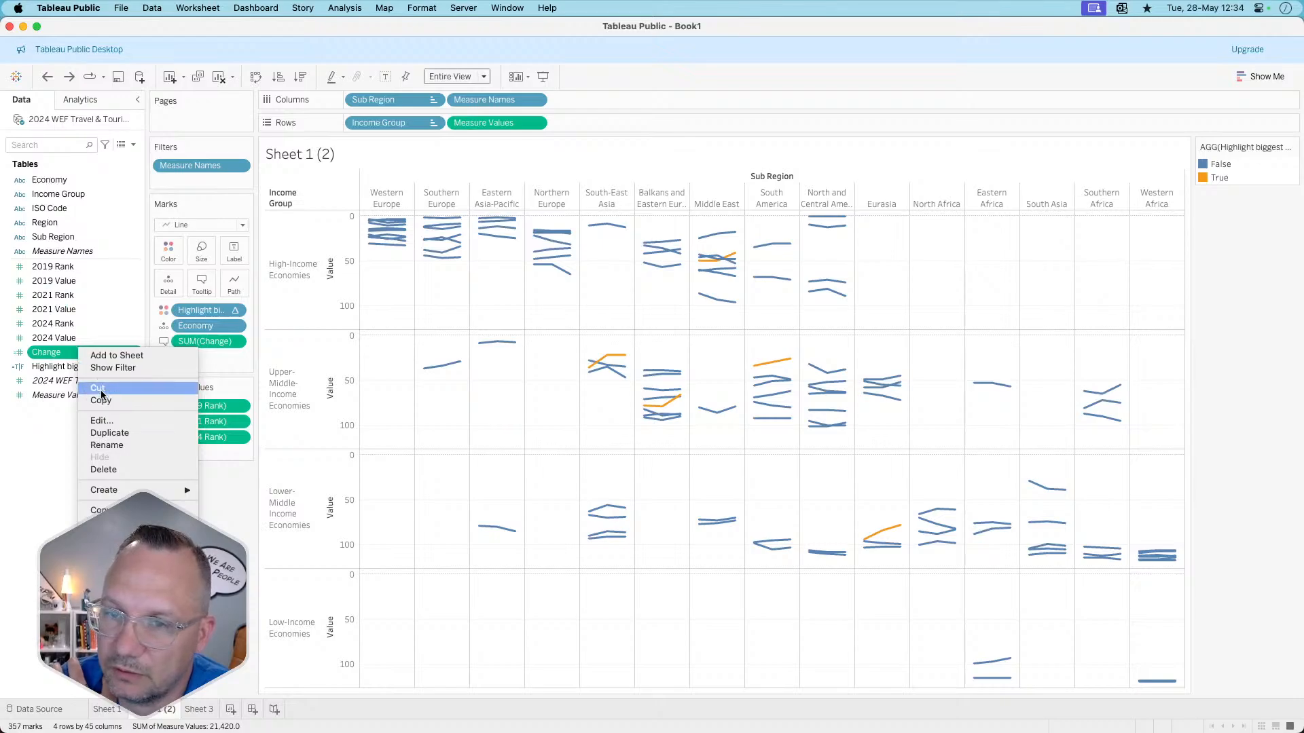
pyautogui.click(104, 421)
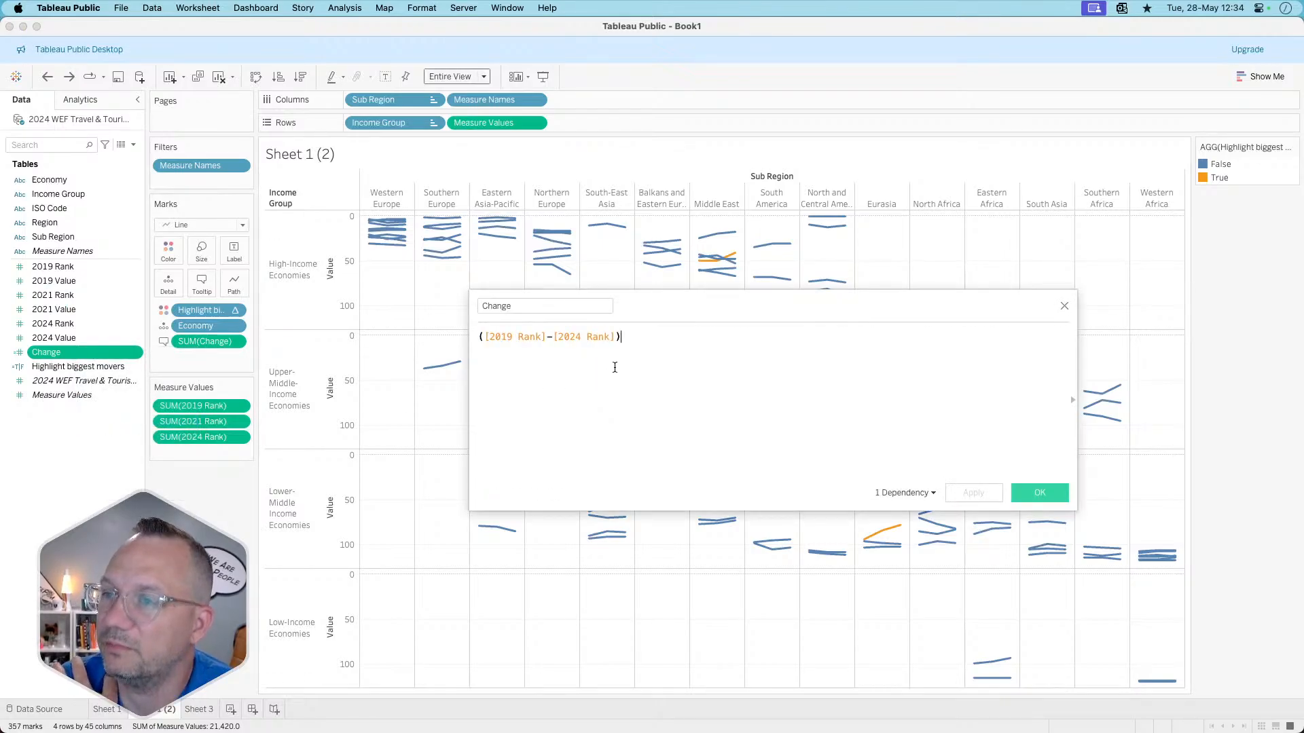
pyautogui.click(1064, 306)
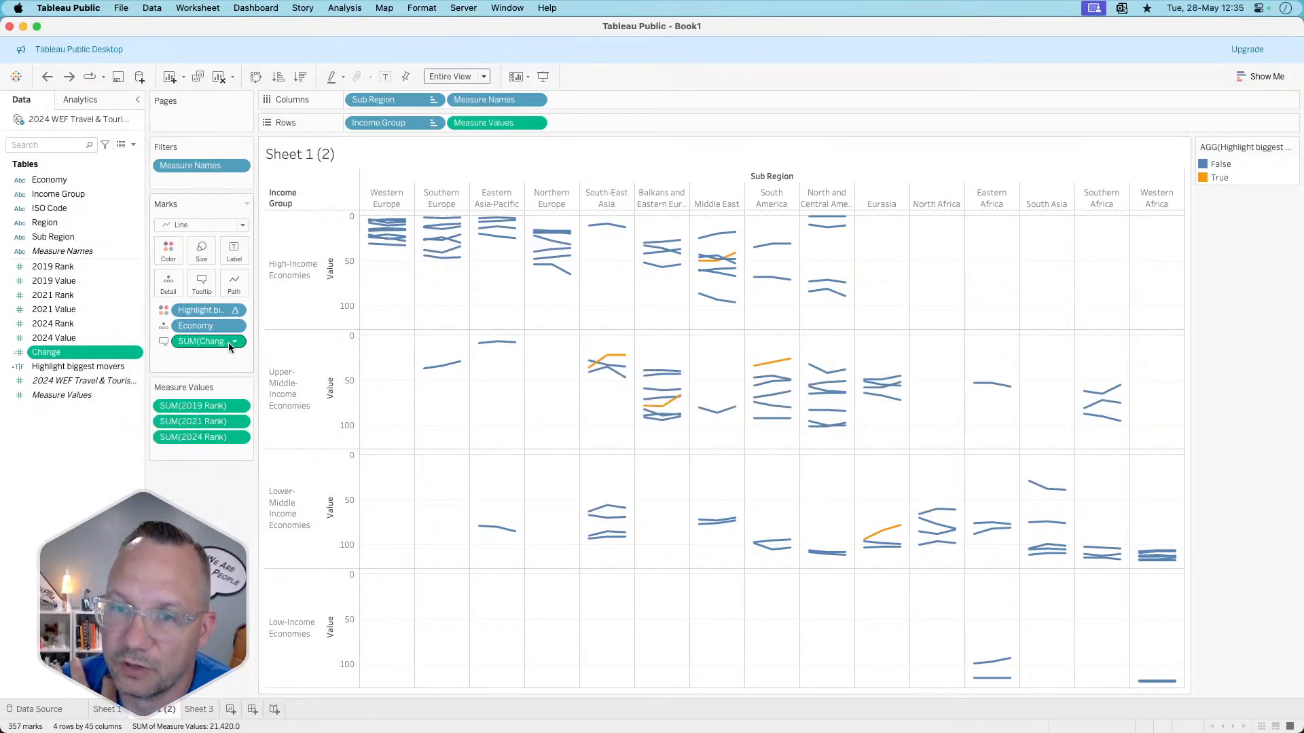
# - Open the Highlight biggest movers calculated field for editing and rename it 5 biggest movers
pyautogui.rightClick(84, 365)
pyautogui.click(107, 424)
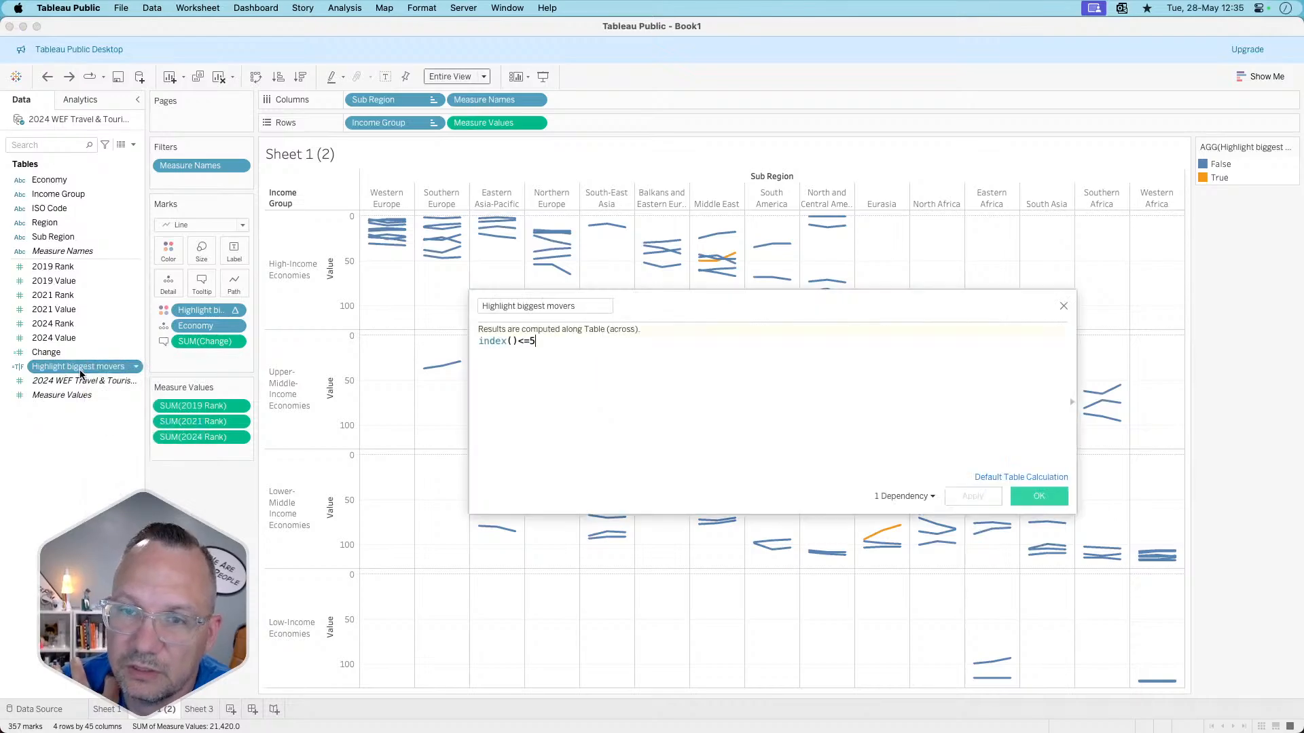
pyautogui.moveTo(516, 306); pyautogui.dragTo(362, 310)
pyautogui.write('5')
# - Extend the 5 biggest movers formula to index()<=5 or index()>=(size()-5) and apply it
pyautogui.click(579, 342)
pyautogui.press('Return')
pyautogui.write('or')
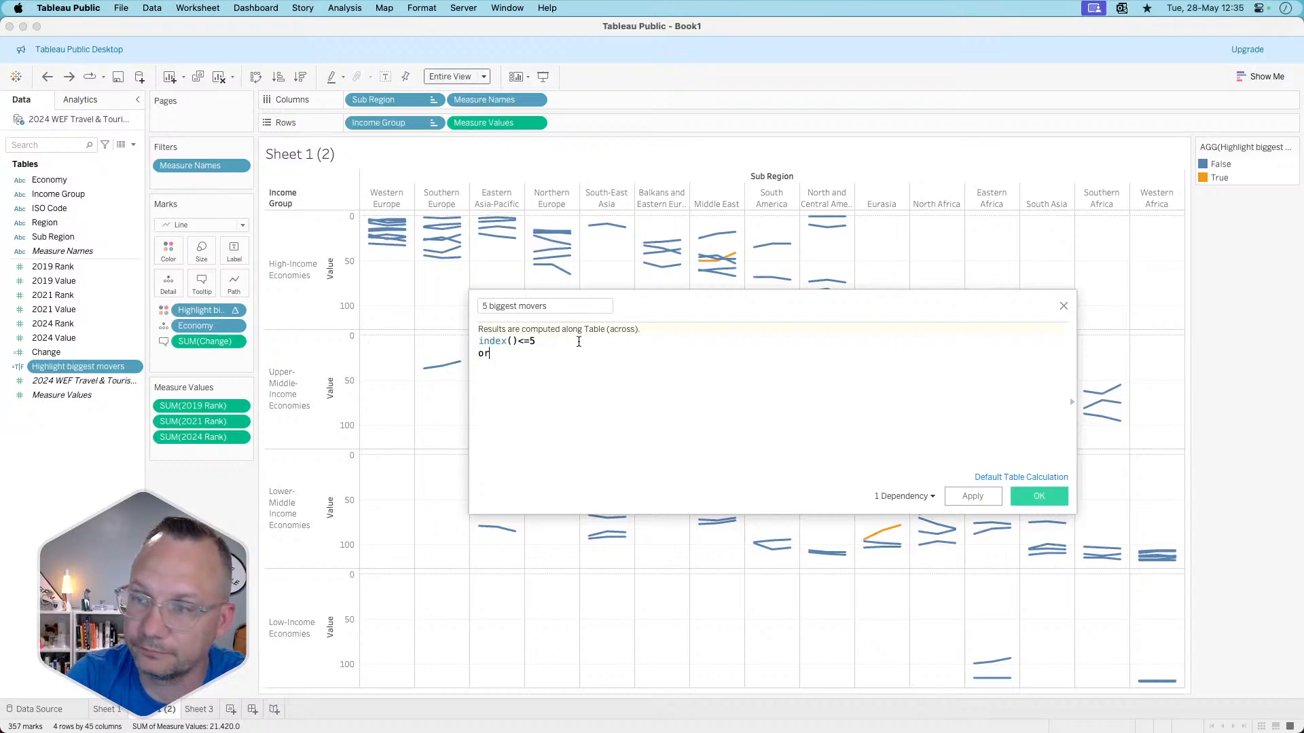
pyautogui.press('Return')
pyautogui.write('index()')
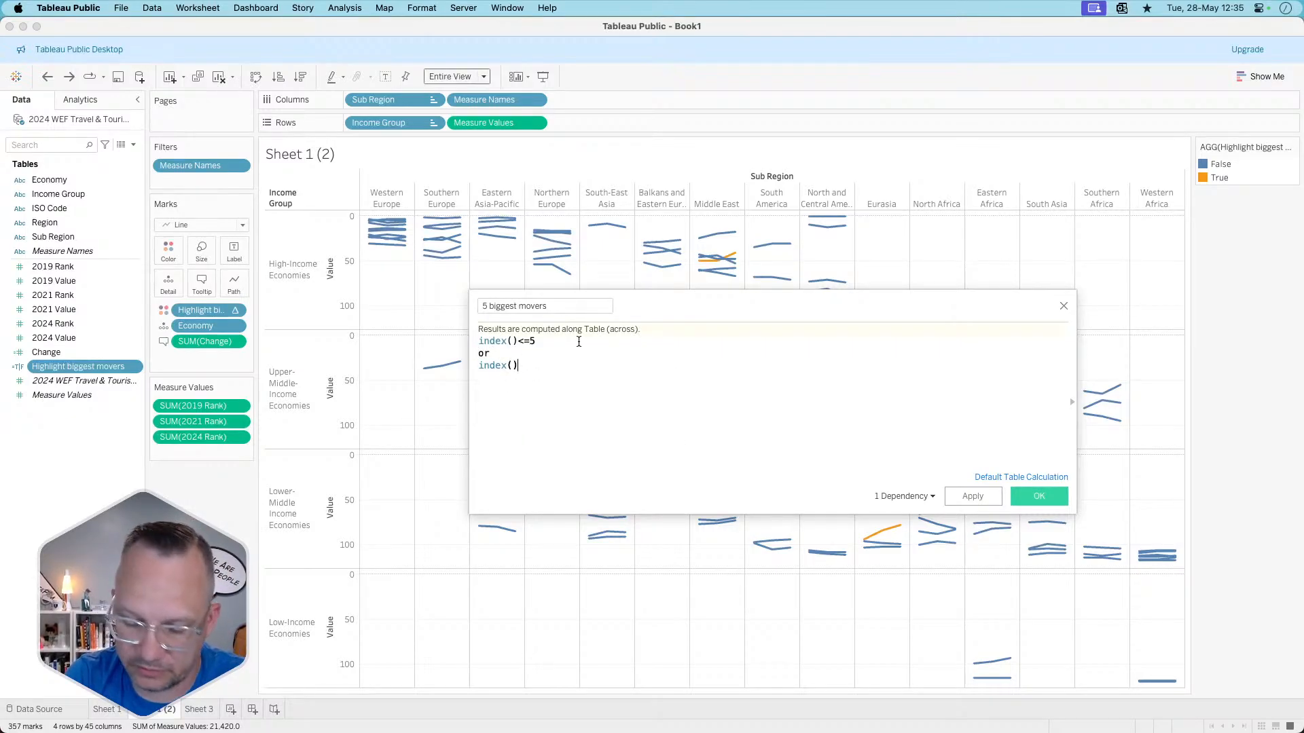
pyautogui.write('>=')
pyautogui.press('BackSpace')
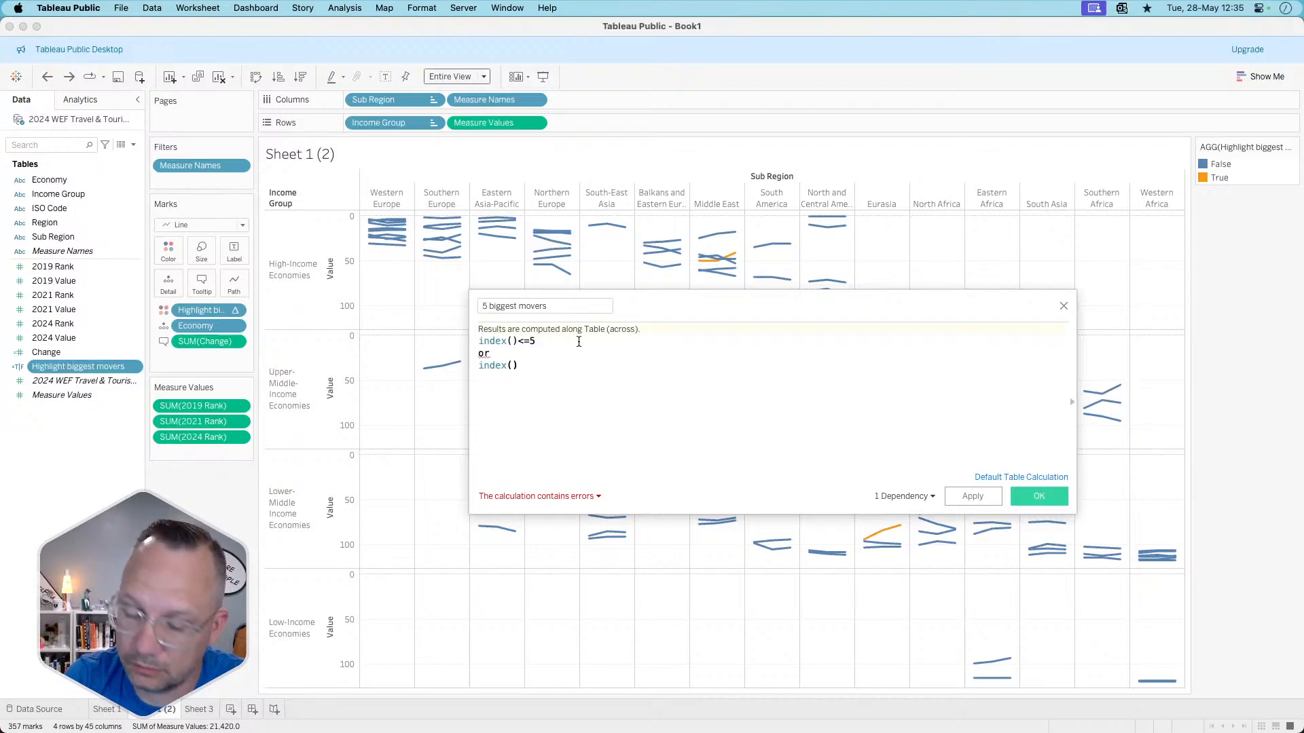
pyautogui.write('>=')
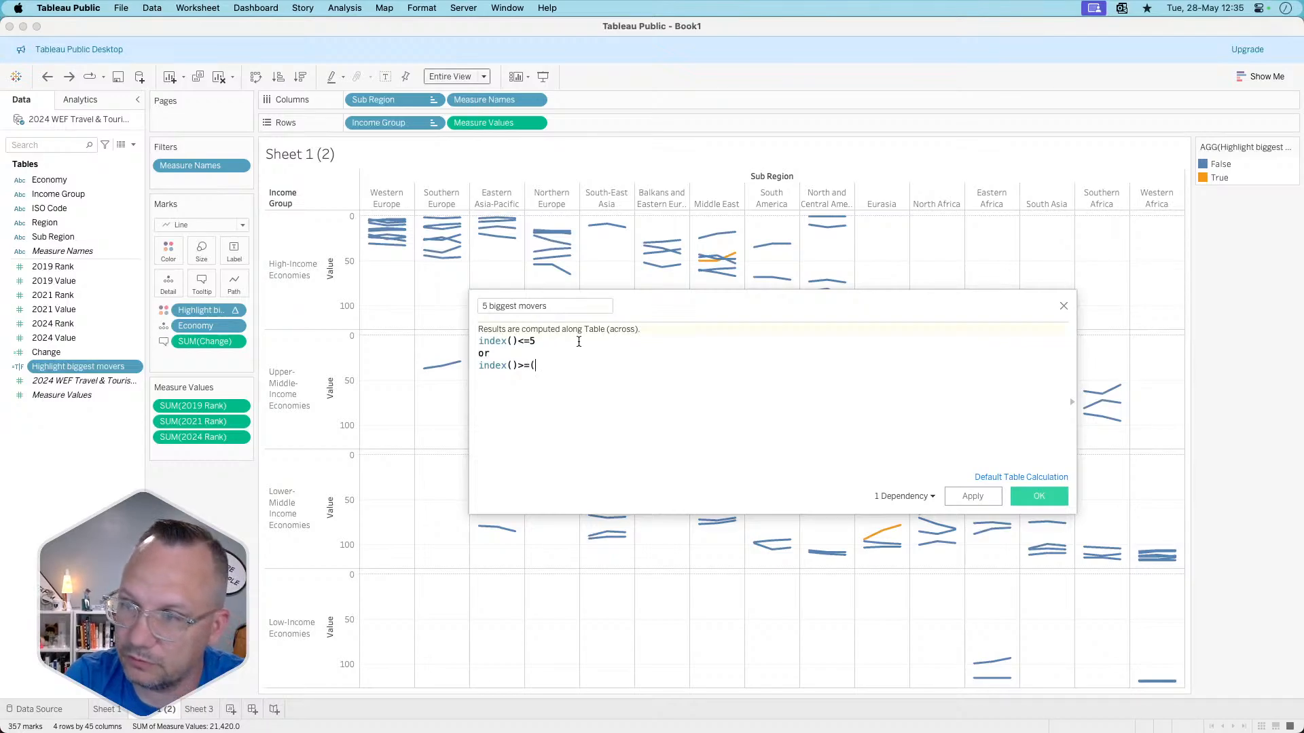
pyautogui.write('(')
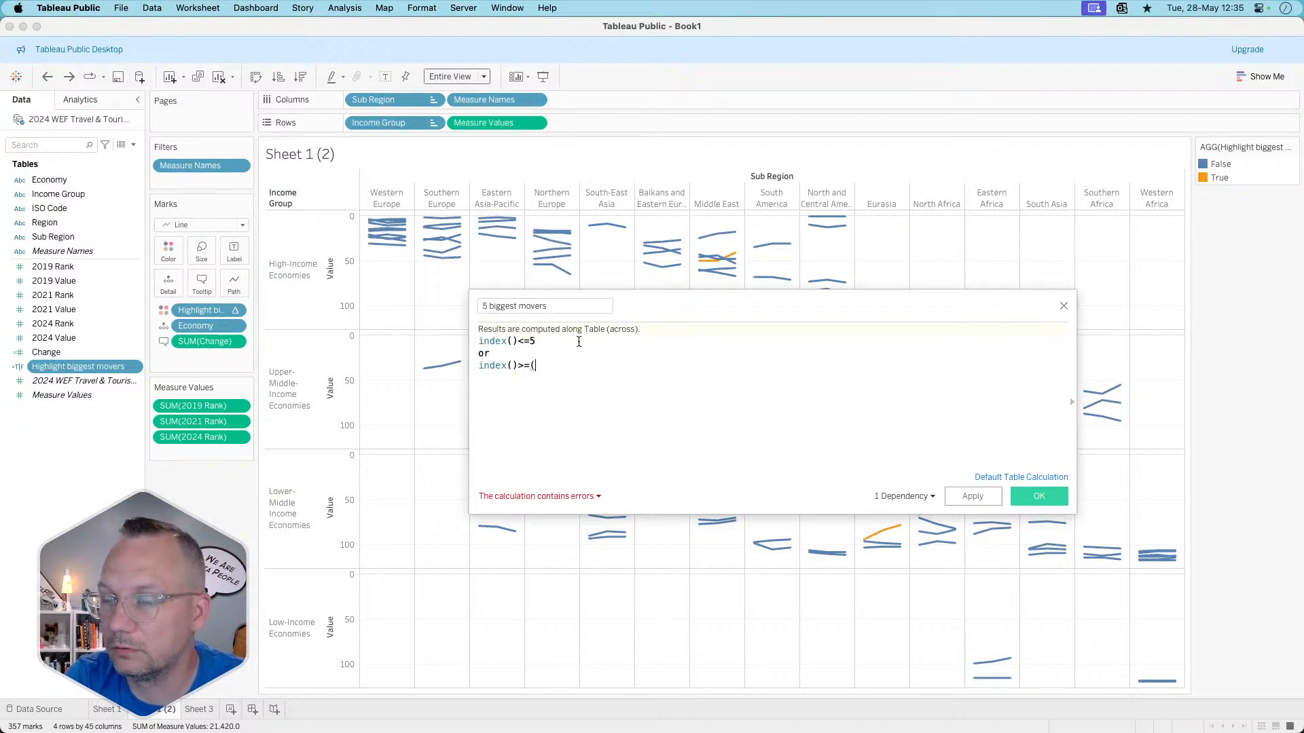
pyautogui.write('size')
pyautogui.write('()-')
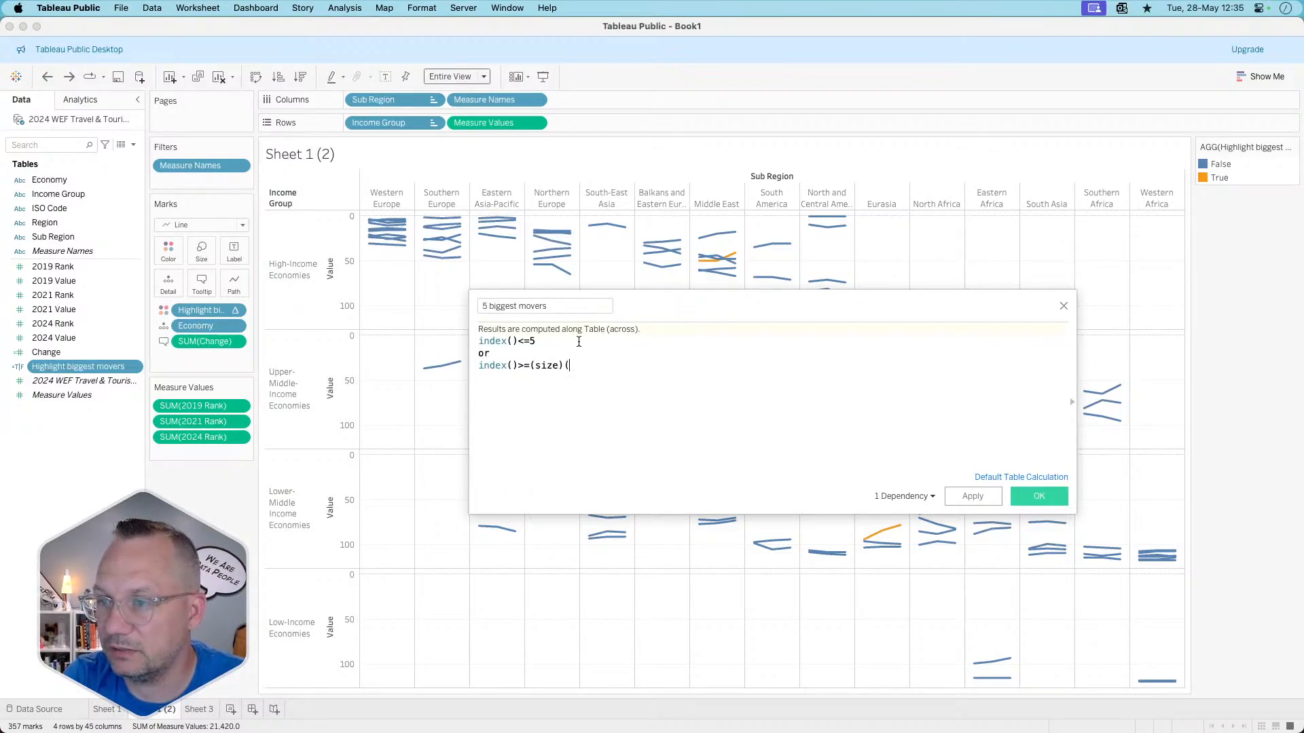
pyautogui.write('4')
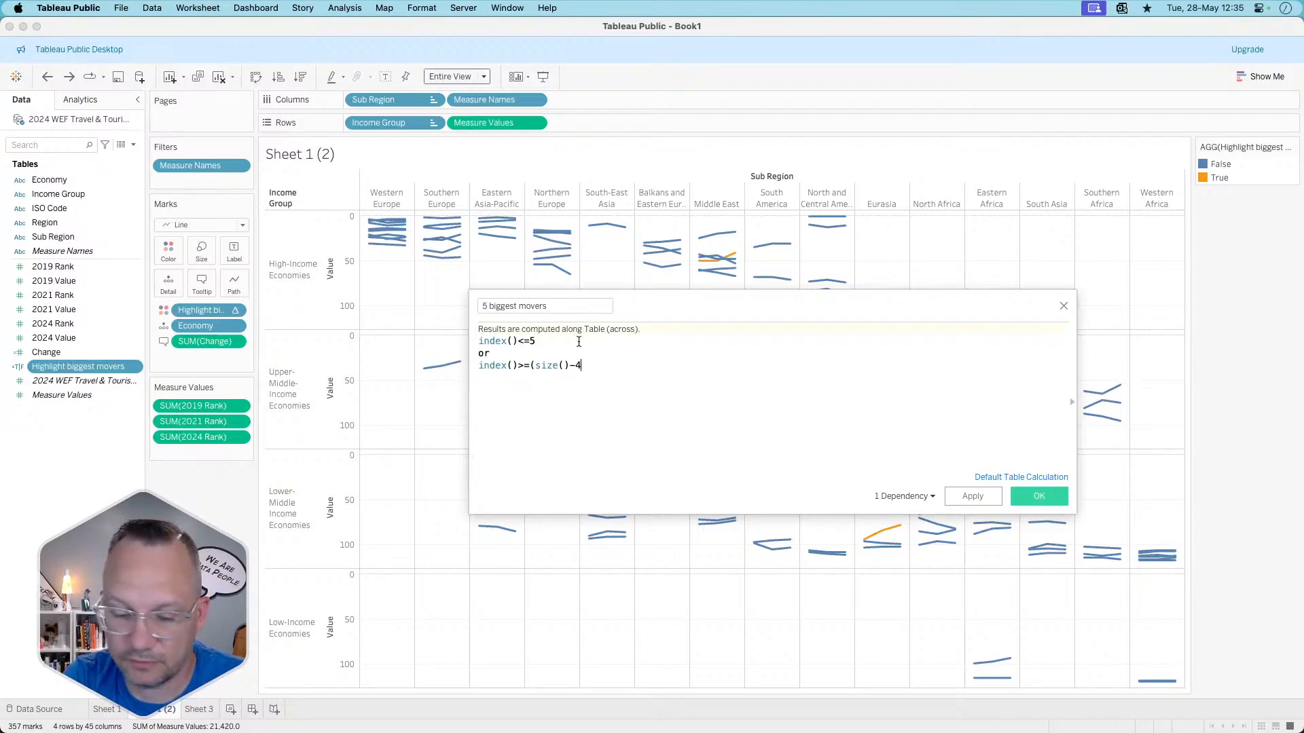
pyautogui.press('BackSpace')
pyautogui.write('5)')
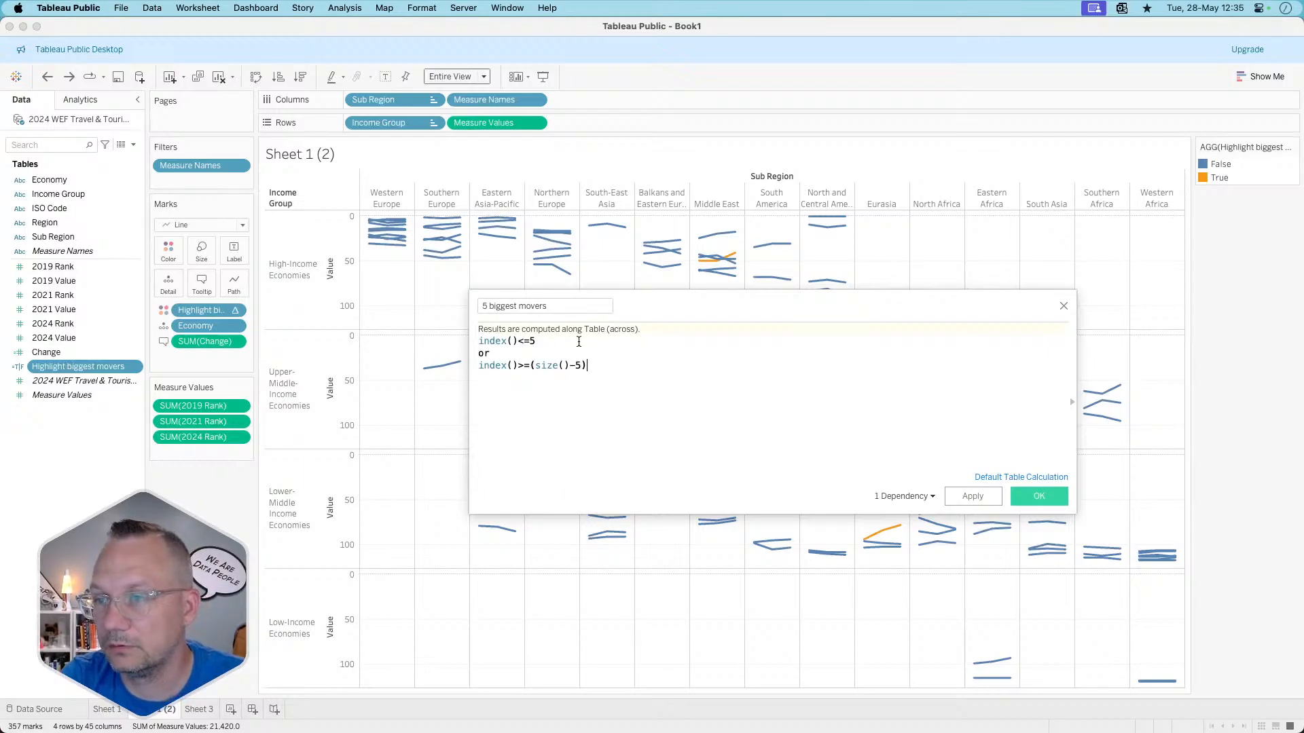
pyautogui.click(962, 497)
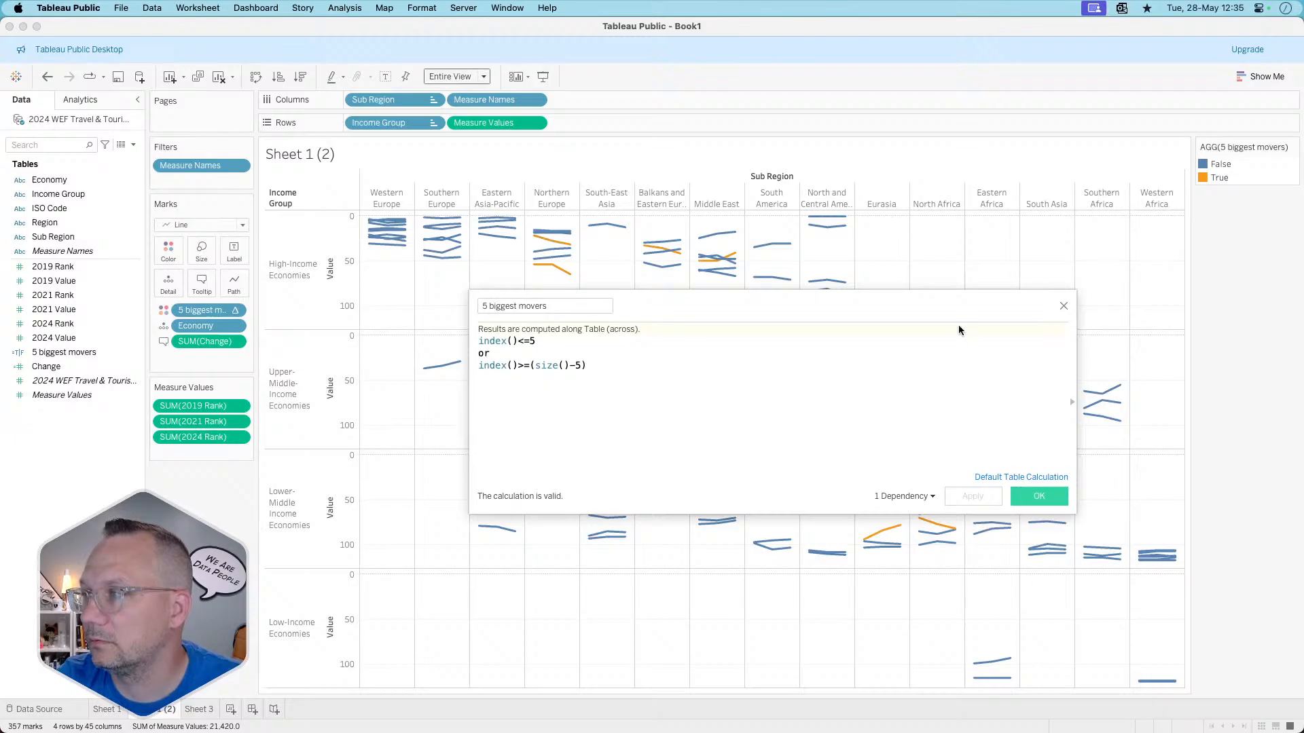
# - Turn the formula's first condition into if index()<=5 then "H"
pyautogui.moveTo(958, 305); pyautogui.dragTo(825, 309)
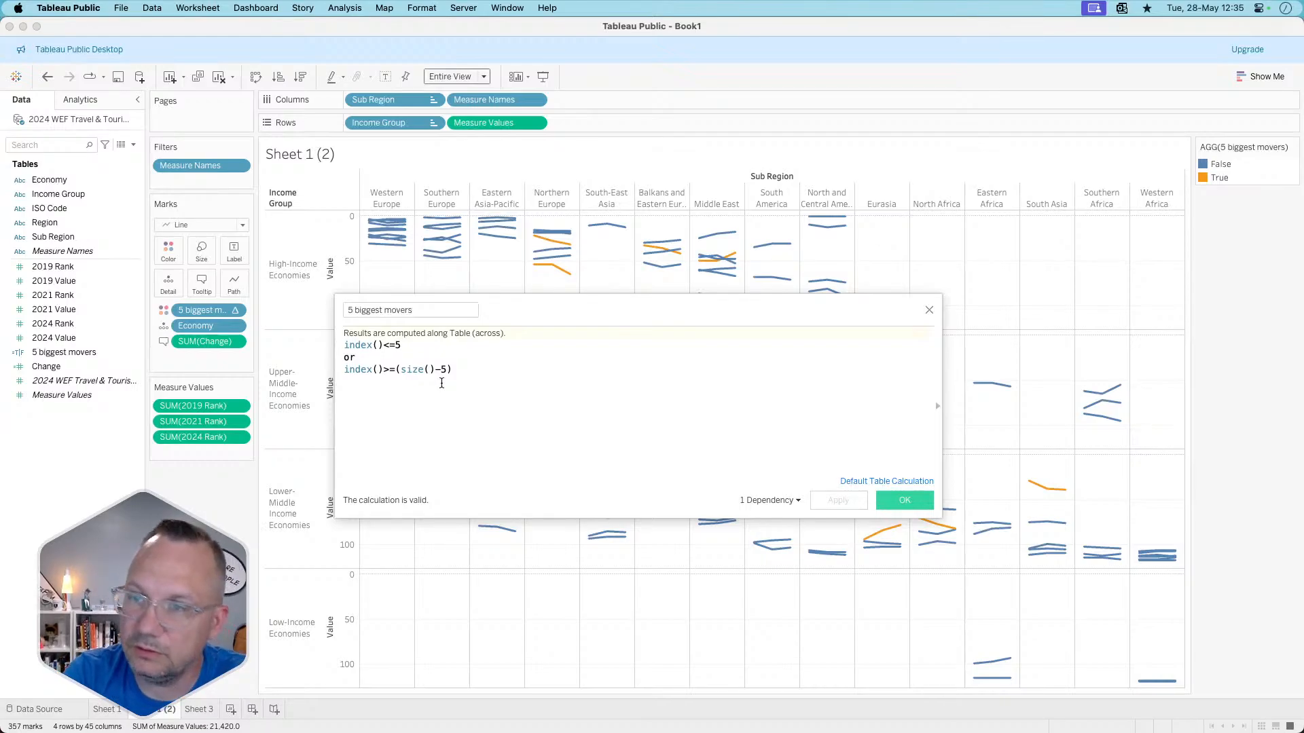
pyautogui.write('if')
pyautogui.press('End')
pyautogui.write('then high')
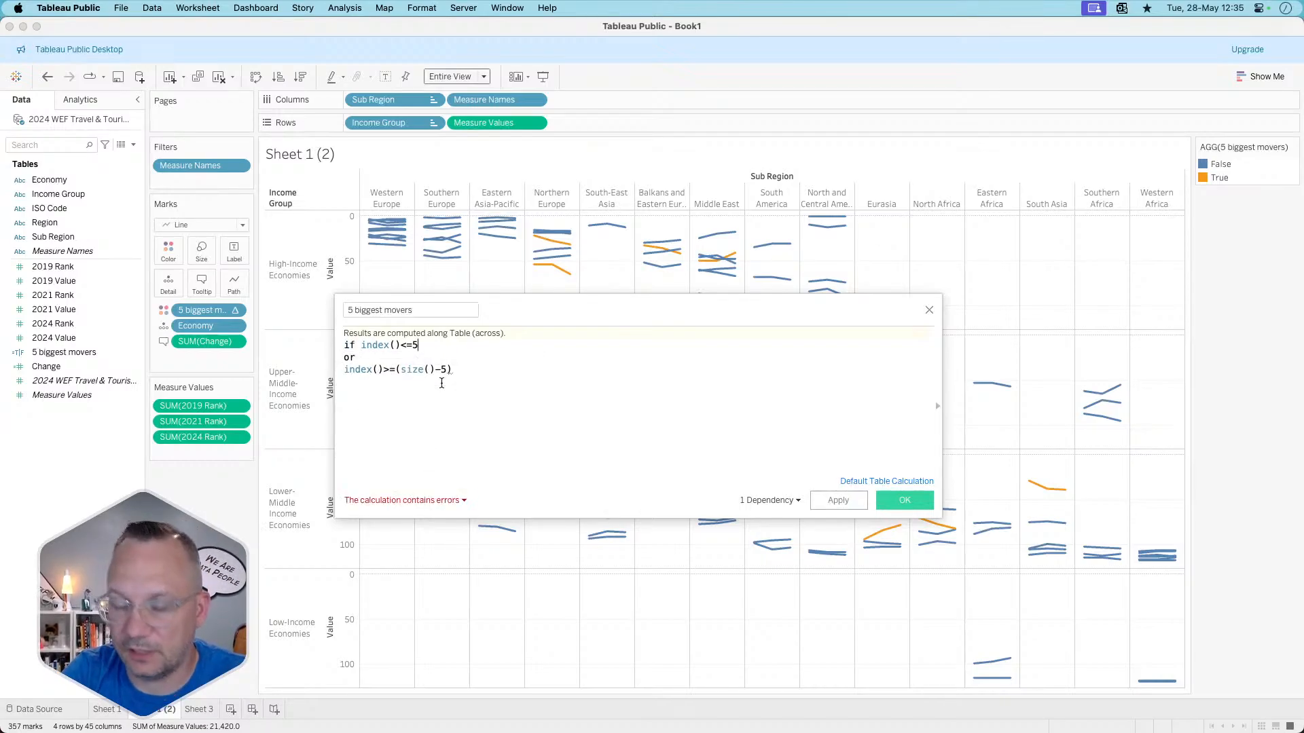
pyautogui.press('BackSpace')
pyautogui.press('BackSpace')
pyautogui.press('BackSpace')
pyautogui.press('BackSpace')
pyautogui.write('"h')
pyautogui.press('BackSpace')
pyautogui.write('H"')
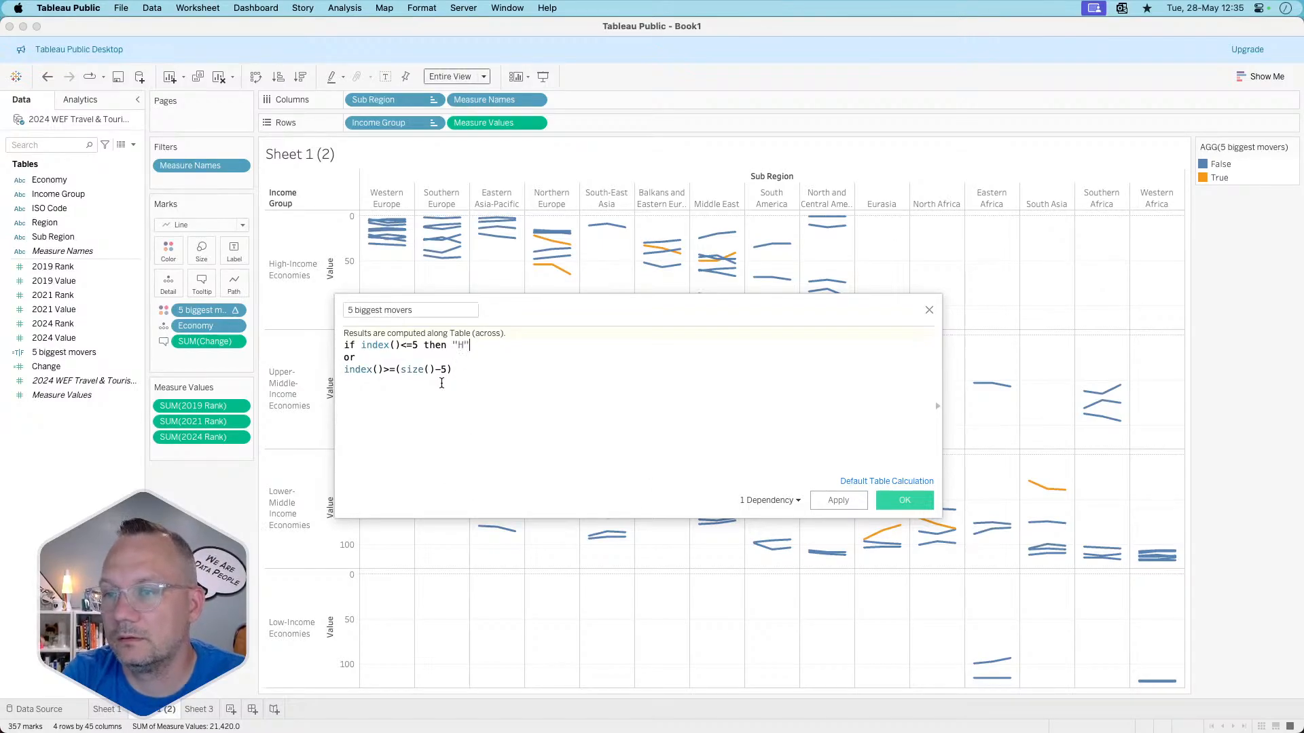
# - Replace or with elseif and make the index()>=(size()-5) condition return "L", followed by else
pyautogui.moveTo(361, 356); pyautogui.dragTo(302, 359)
pyautogui.write('elseif')
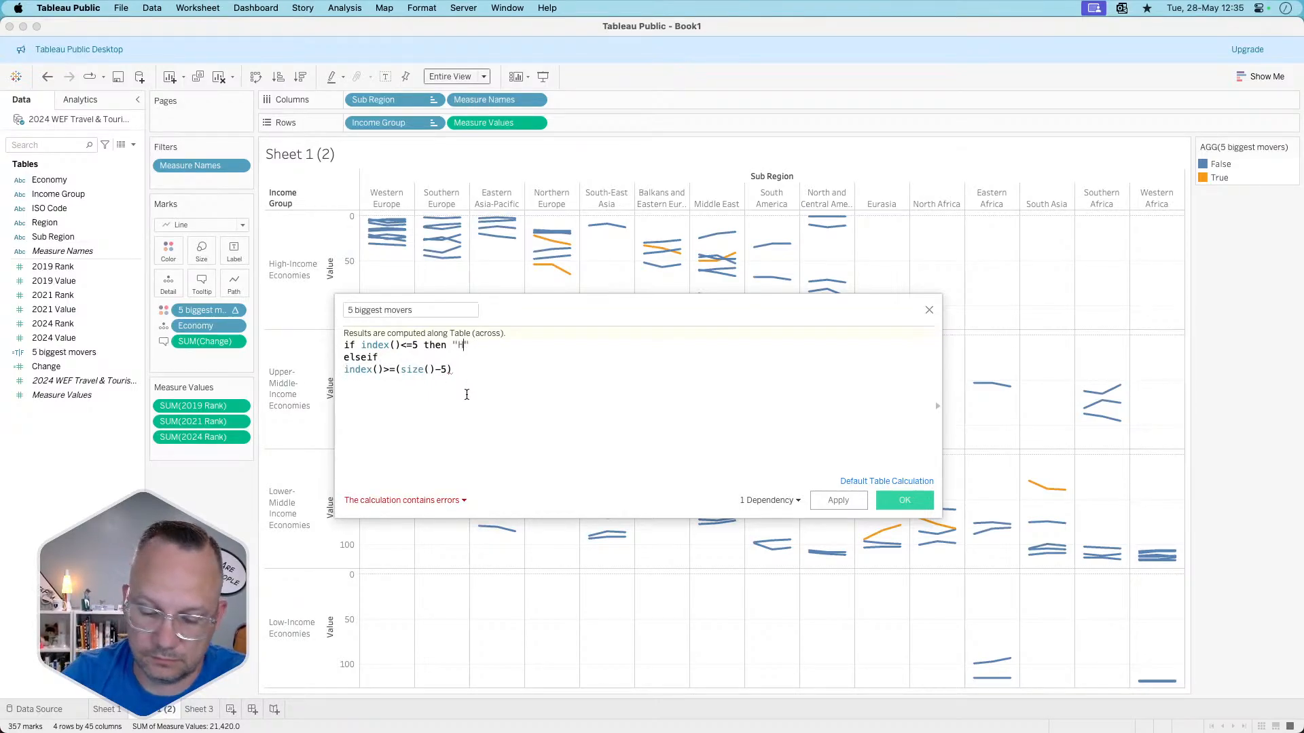
pyautogui.write('the')
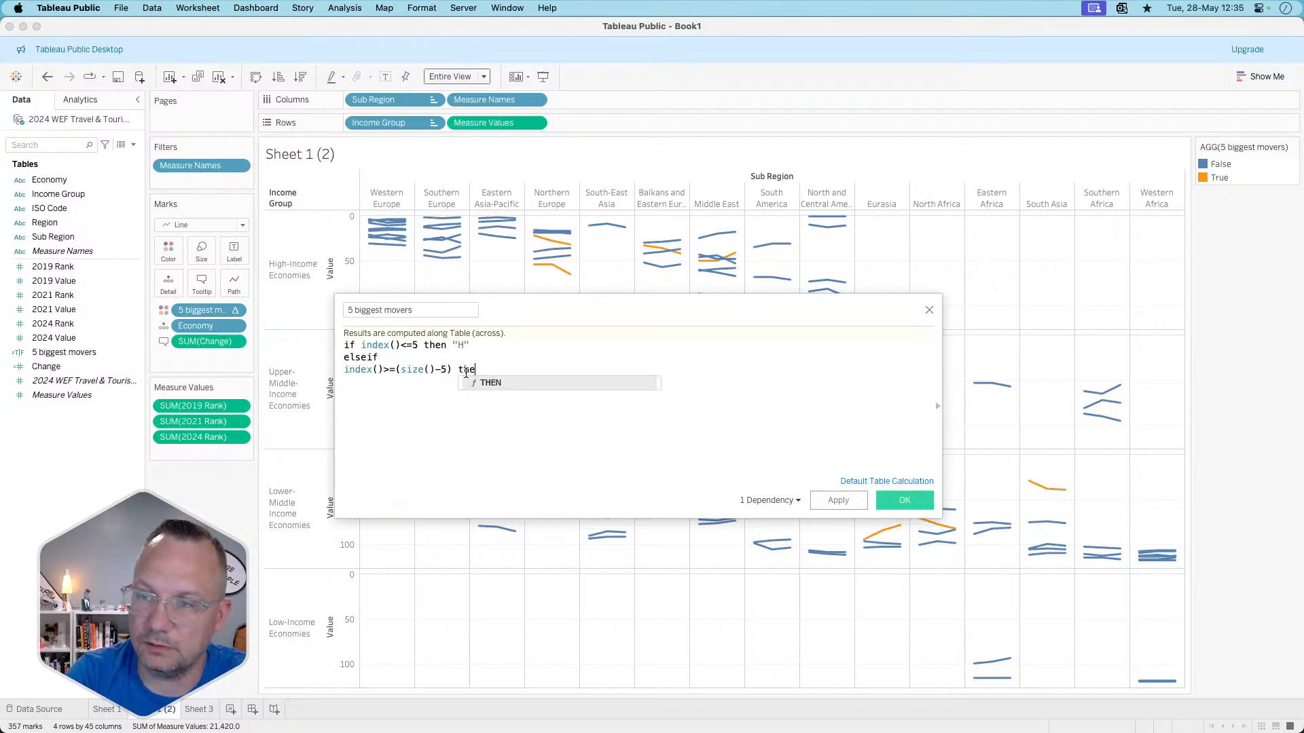
pyautogui.write('n "L" else ')
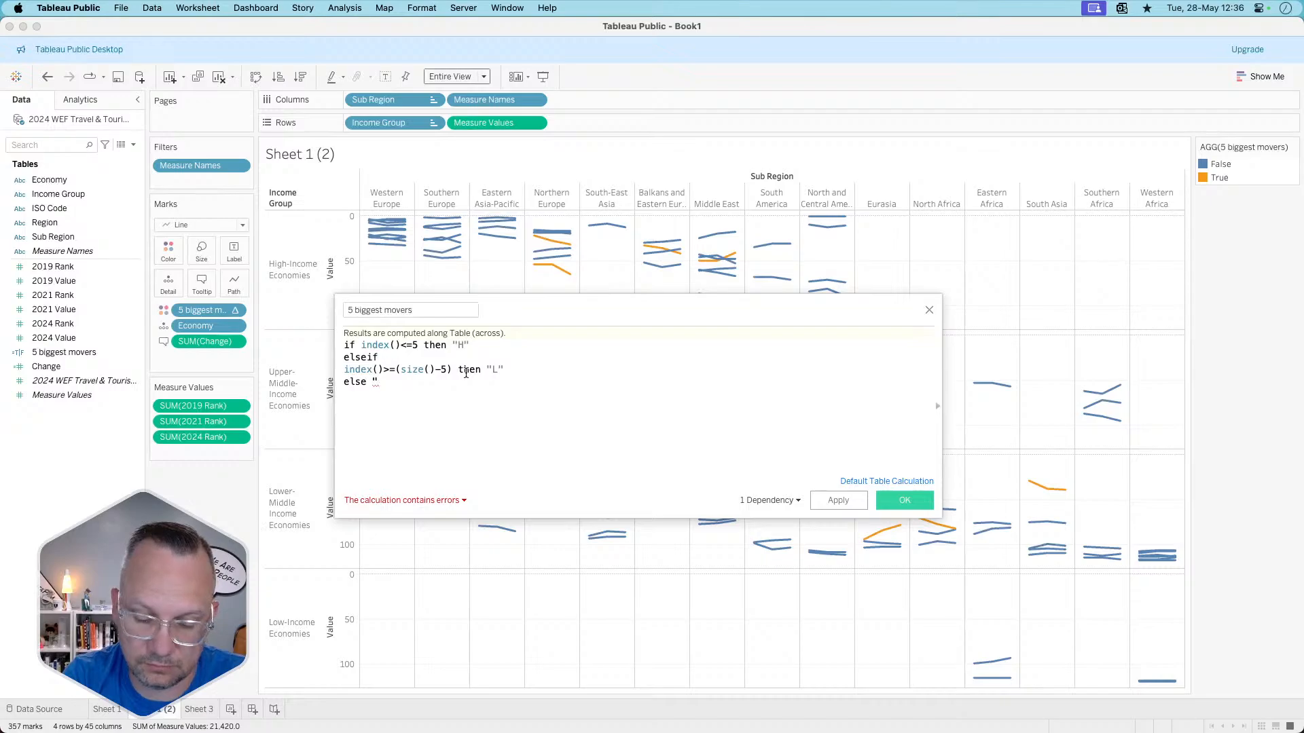
# - Complete the 5 biggest movers formula with "N" as the else result and end, and save the calculation
pyautogui.write('"N"')
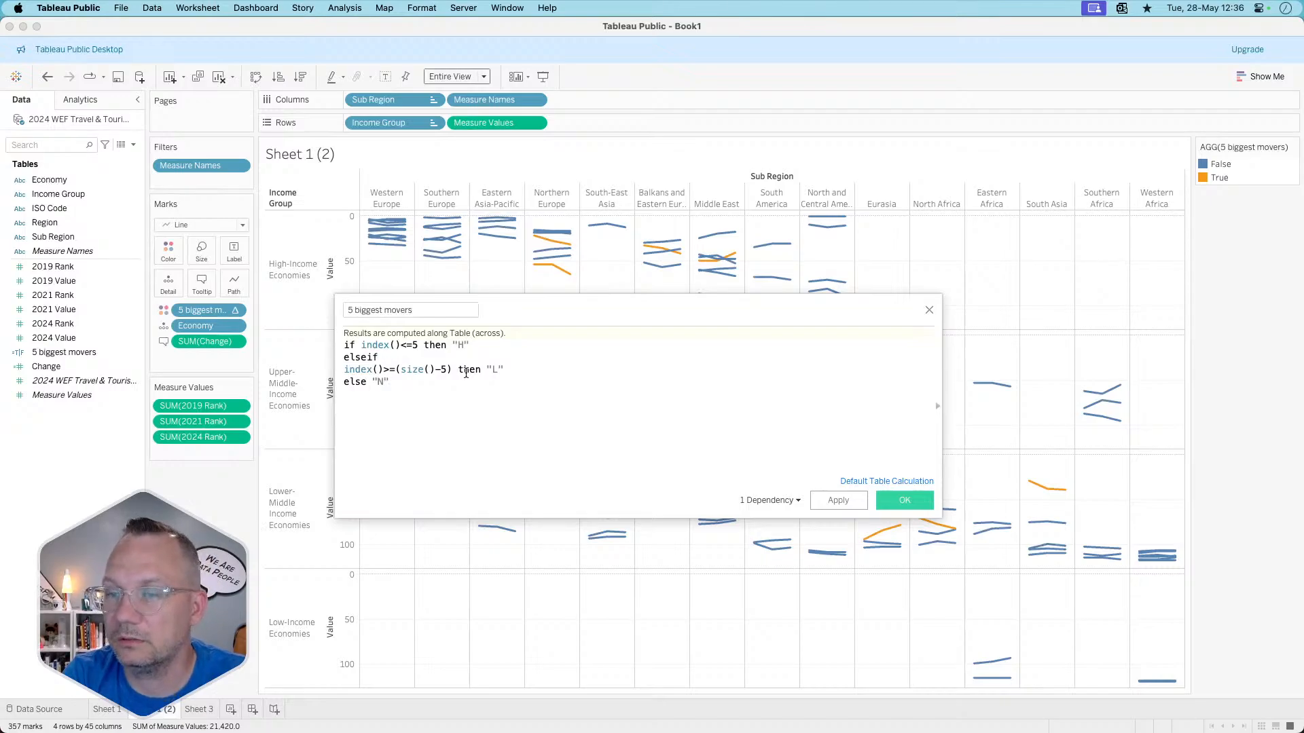
pyautogui.press('Return')
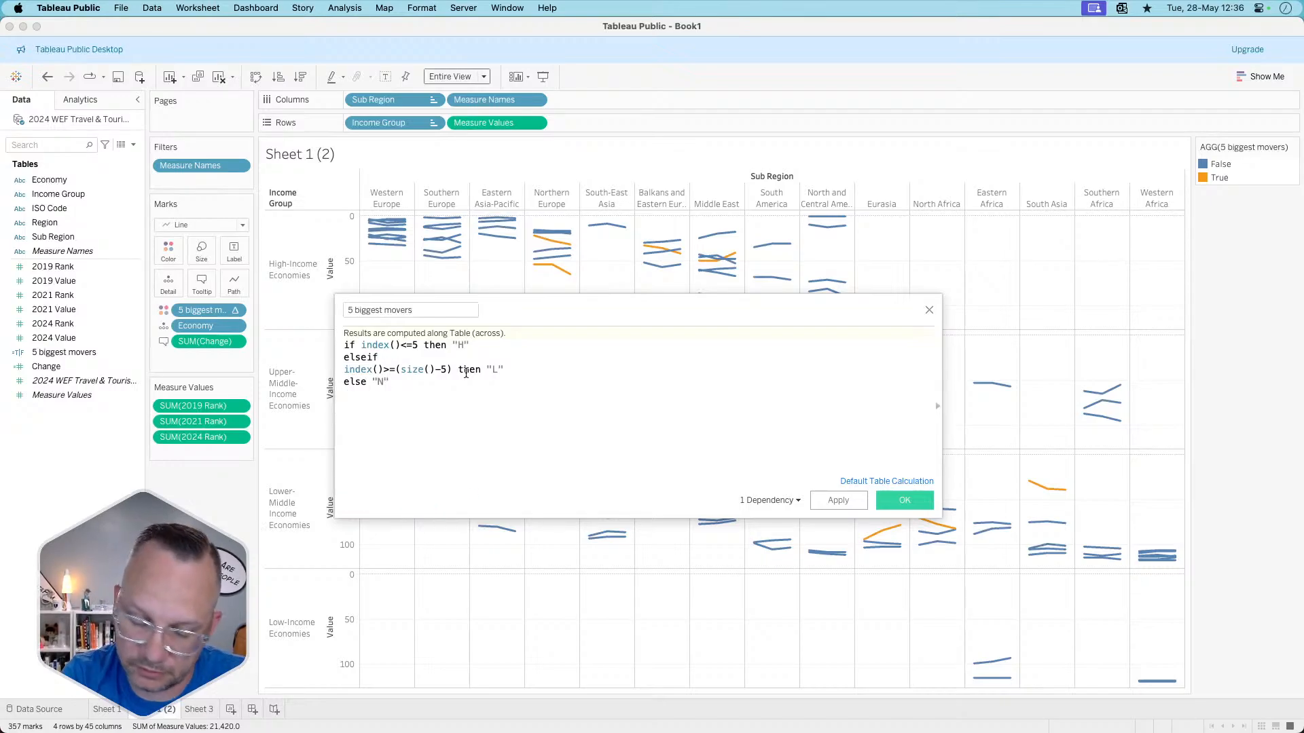
pyautogui.write('colo')
pyautogui.press('BackSpace')
pyautogui.press('BackSpace')
pyautogui.press('BackSpace')
pyautogui.press('BackSpace')
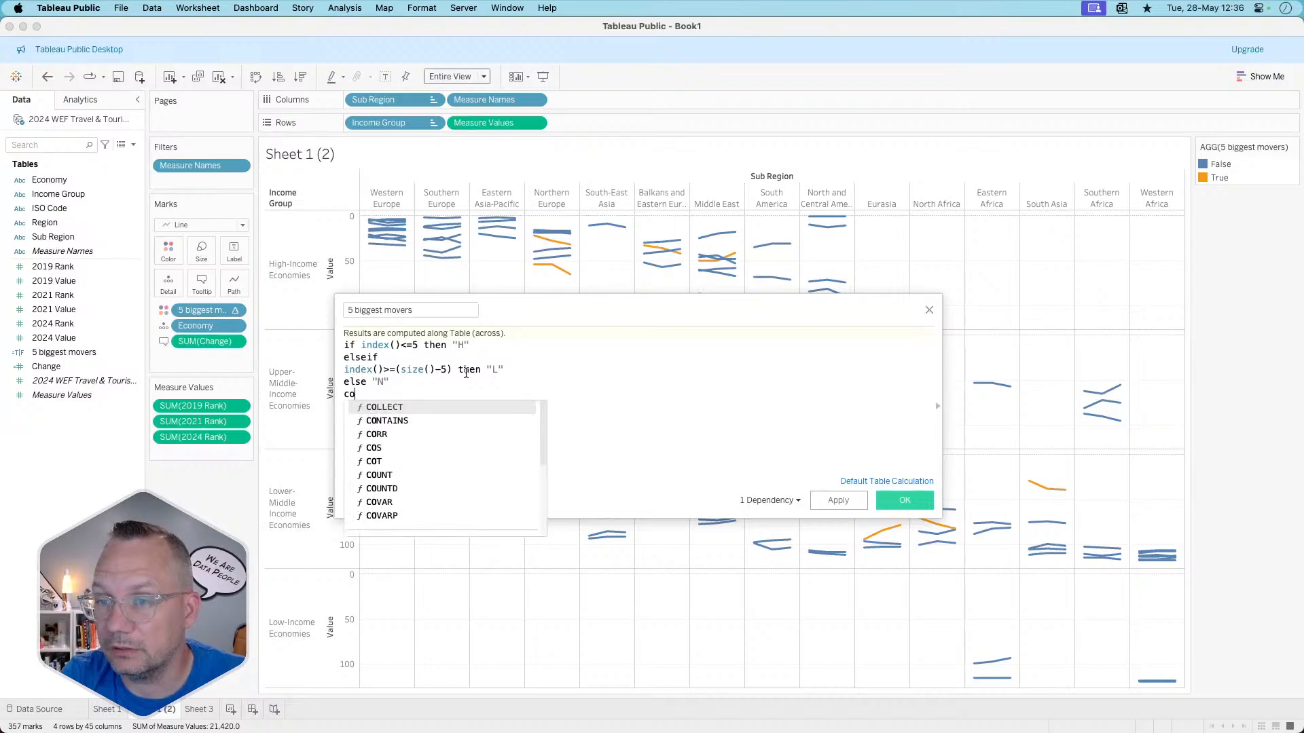
pyautogui.write('end')
pyautogui.click(637, 410)
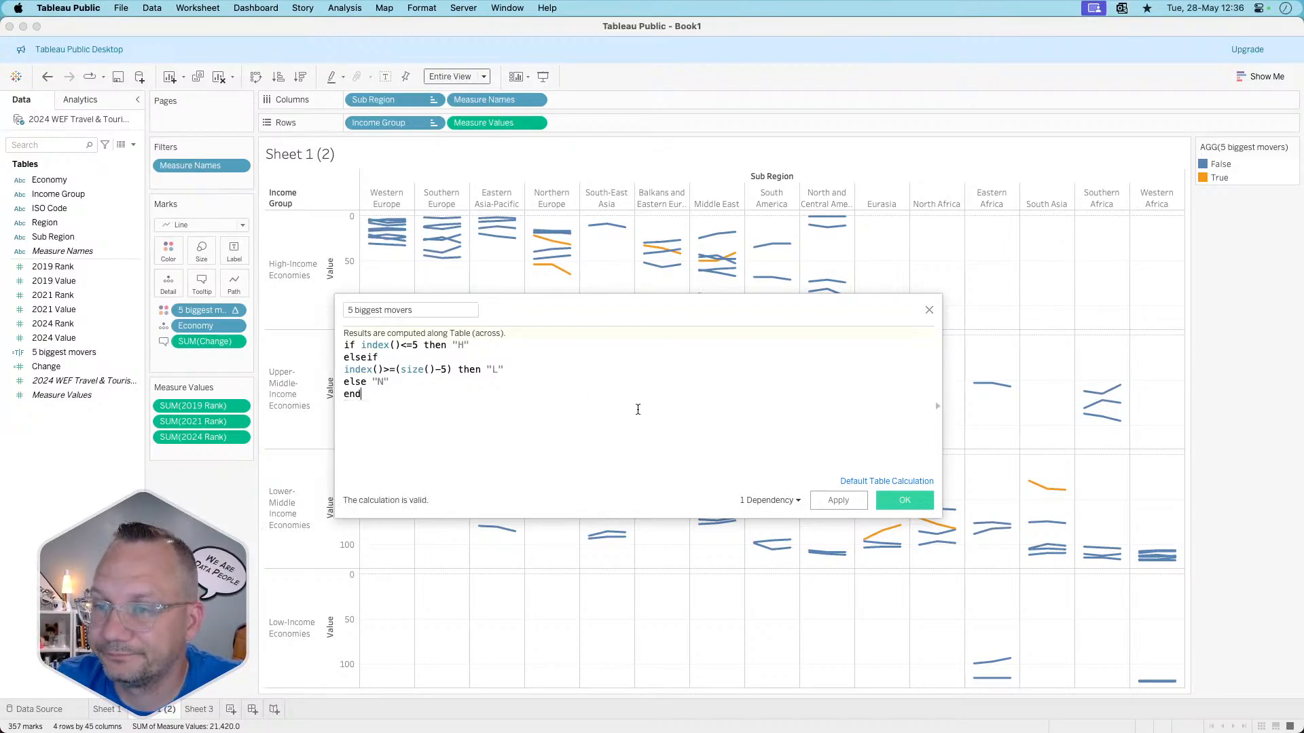
pyautogui.click(825, 503)
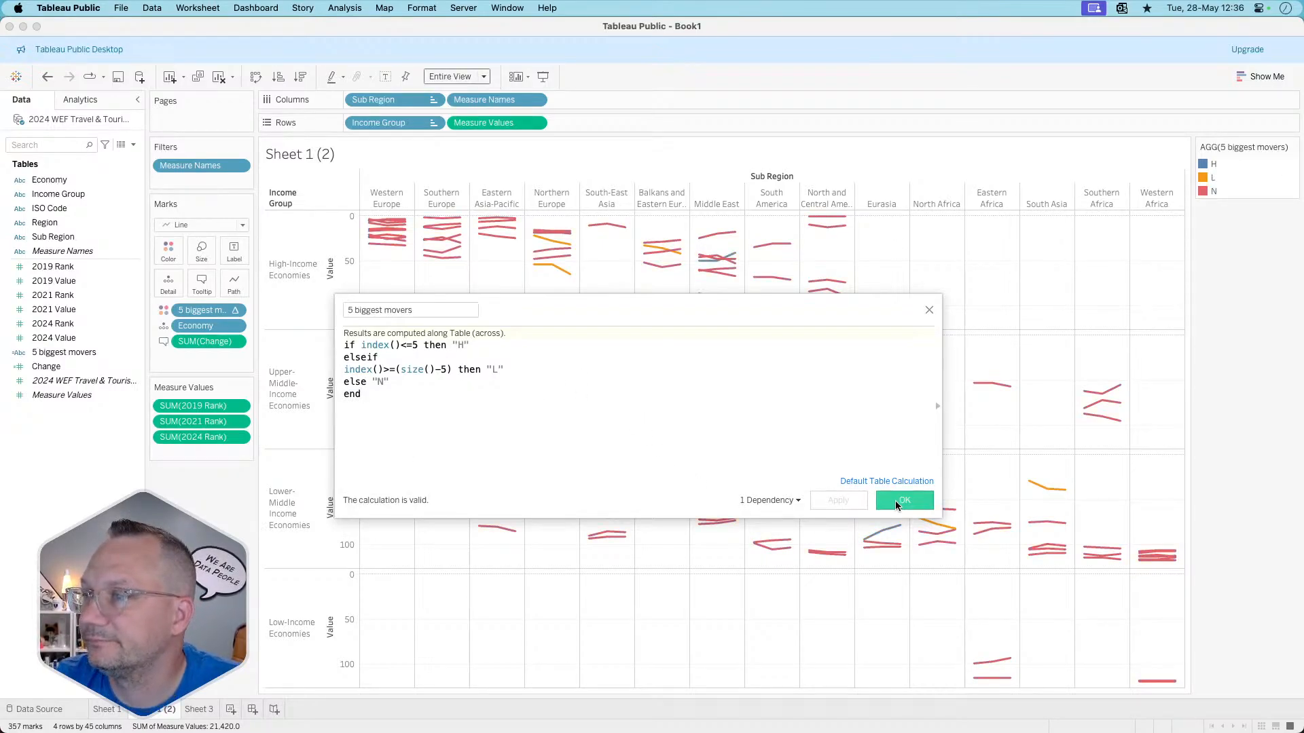
pyautogui.click(895, 500)
# - Edit the 5 biggest movers colors, assigning teal to H and red to L
pyautogui.click(169, 250)
pyautogui.click(203, 297)
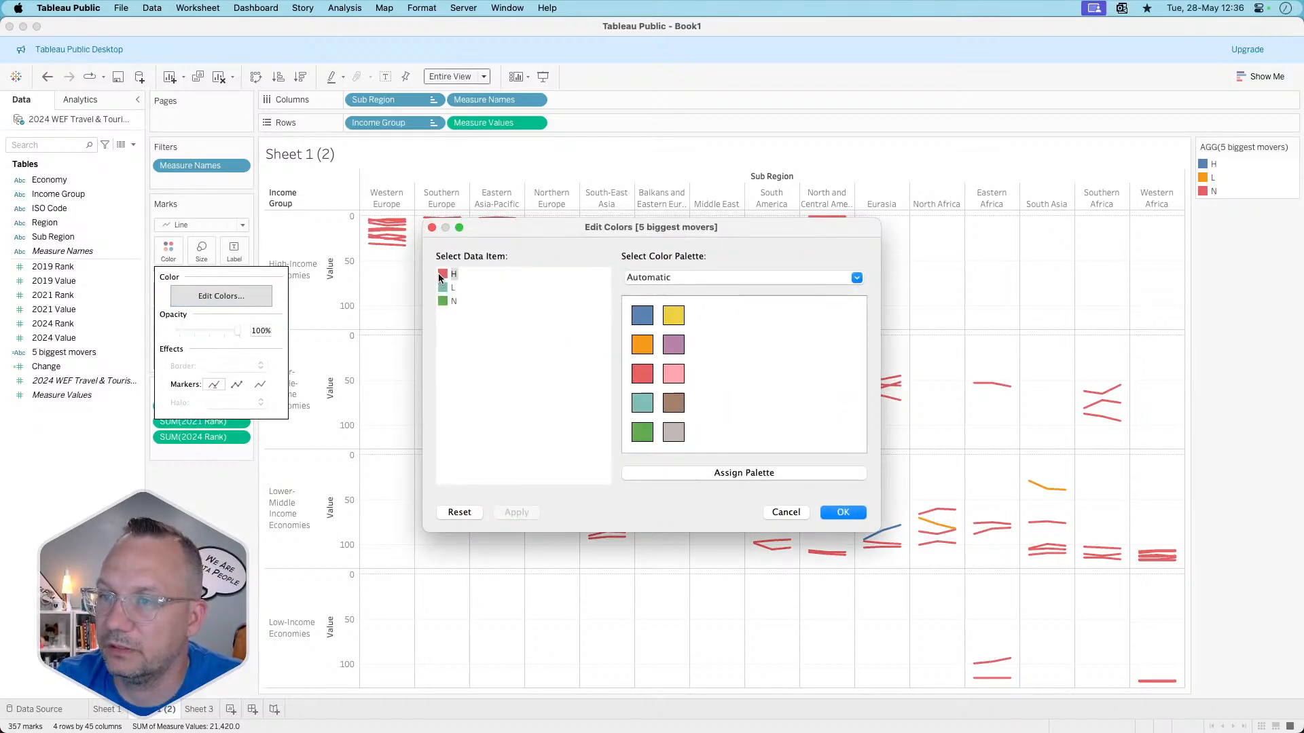
pyautogui.click(642, 317)
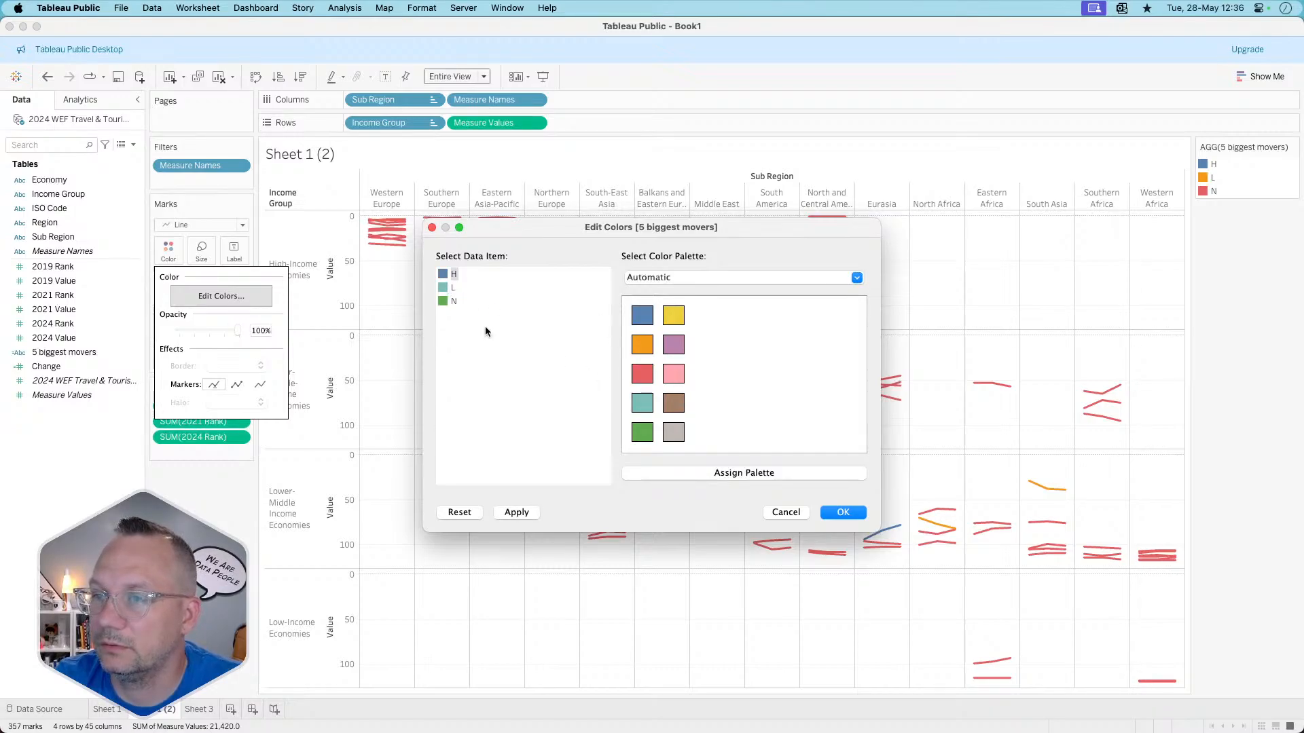
pyautogui.click(641, 399)
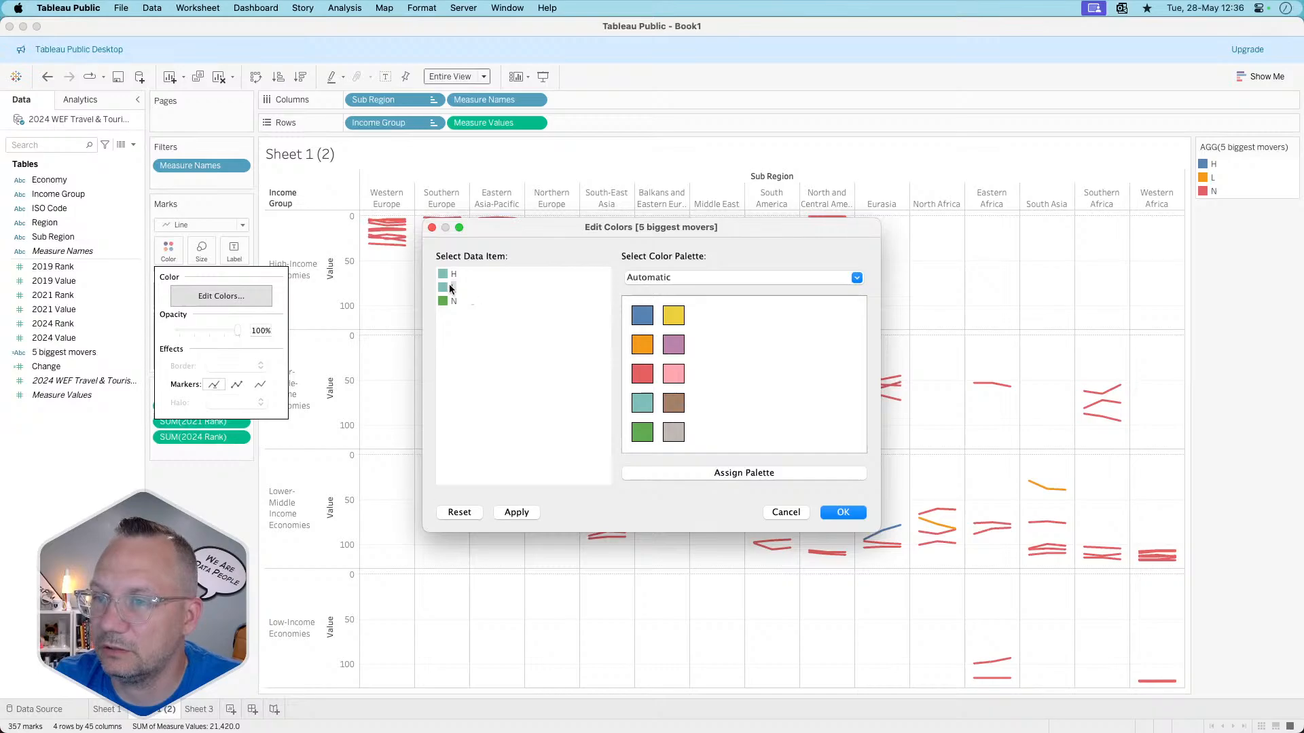
pyautogui.click(642, 373)
# - Assign the lightest gray of the Gray palette to N and accept the color changes
pyautogui.click(452, 302)
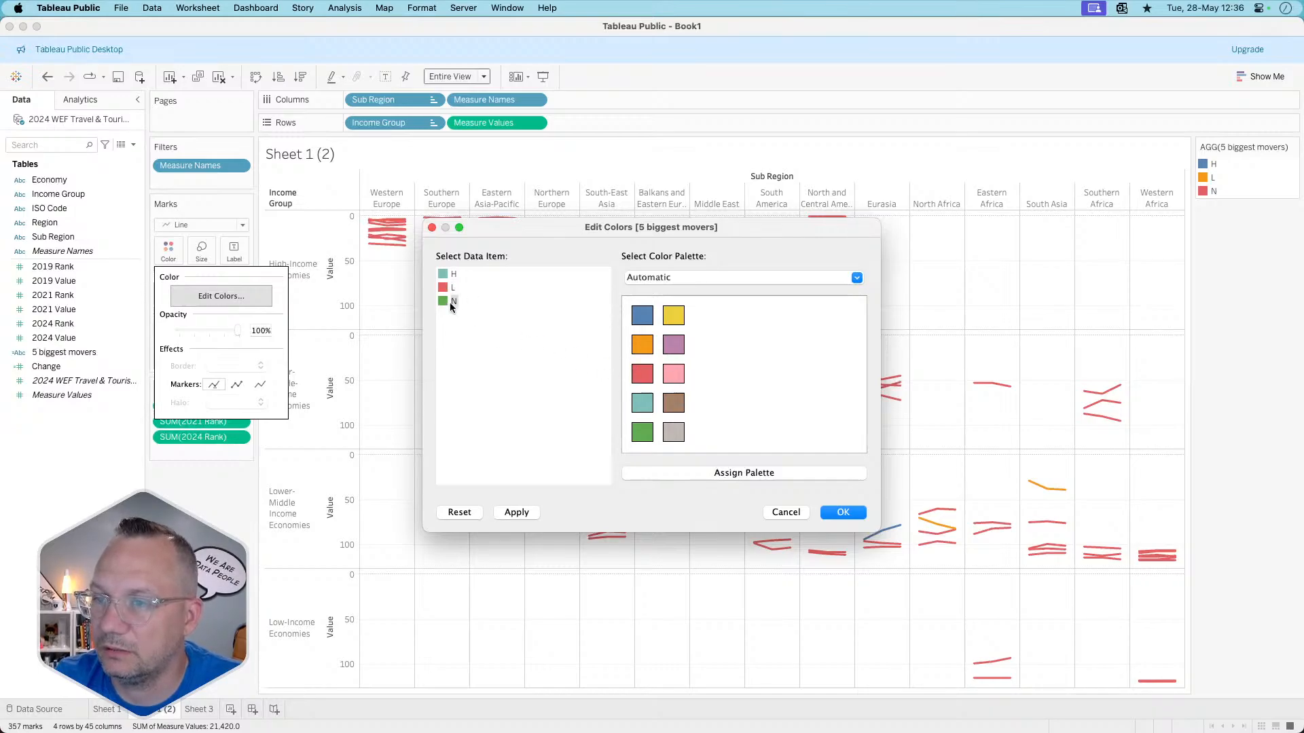
pyautogui.click(655, 279)
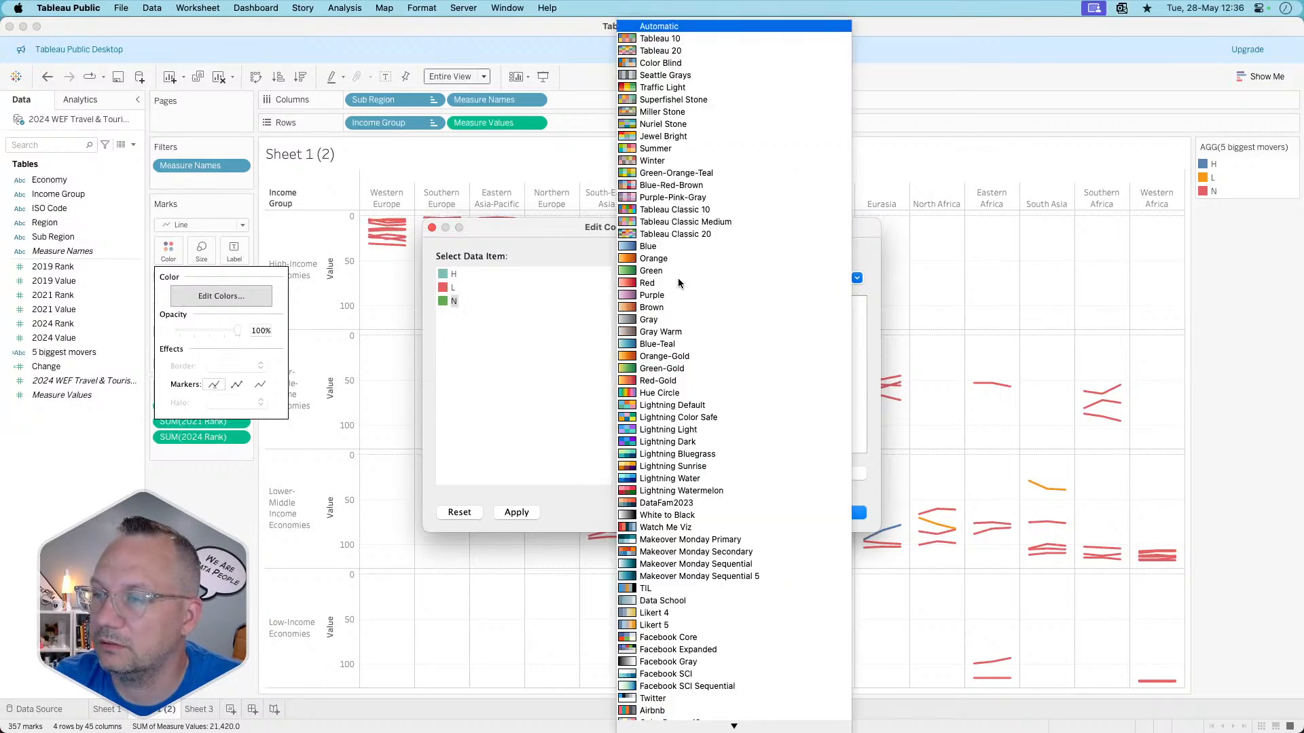
pyautogui.click(665, 321)
pyautogui.click(641, 315)
pyautogui.click(514, 513)
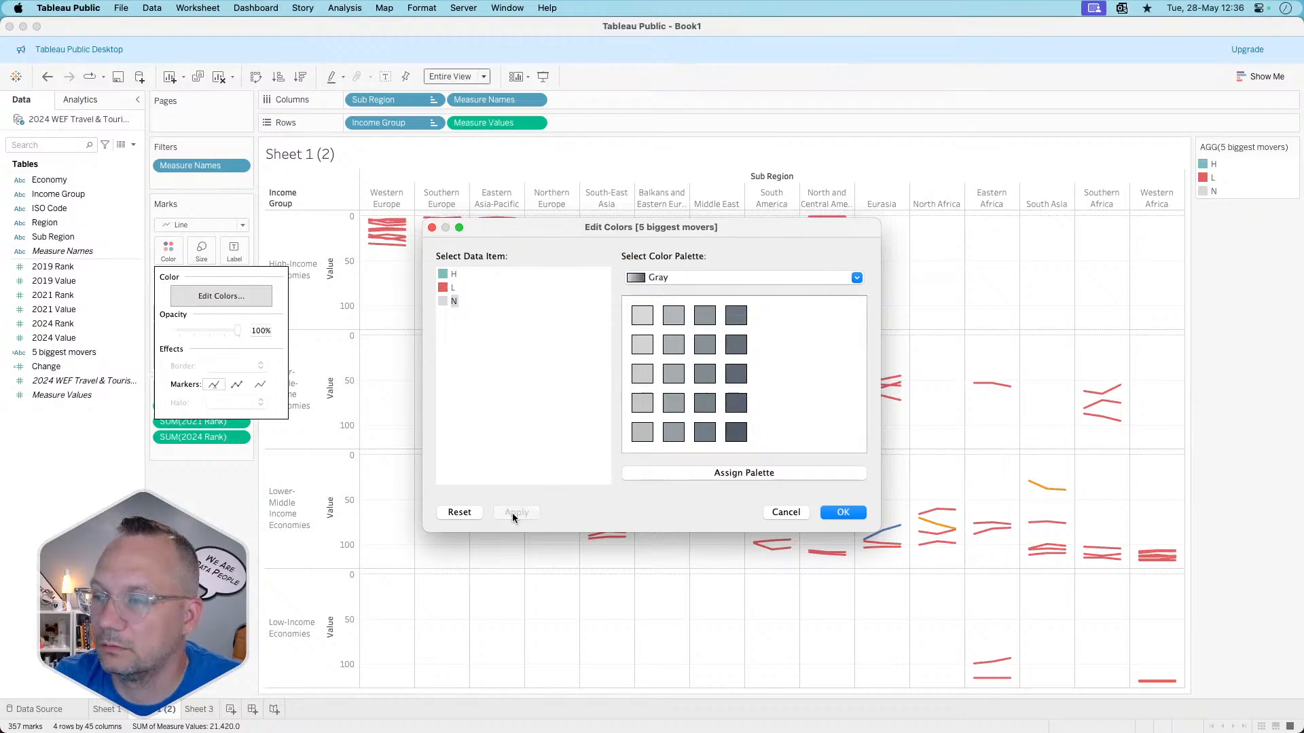
pyautogui.click(844, 514)
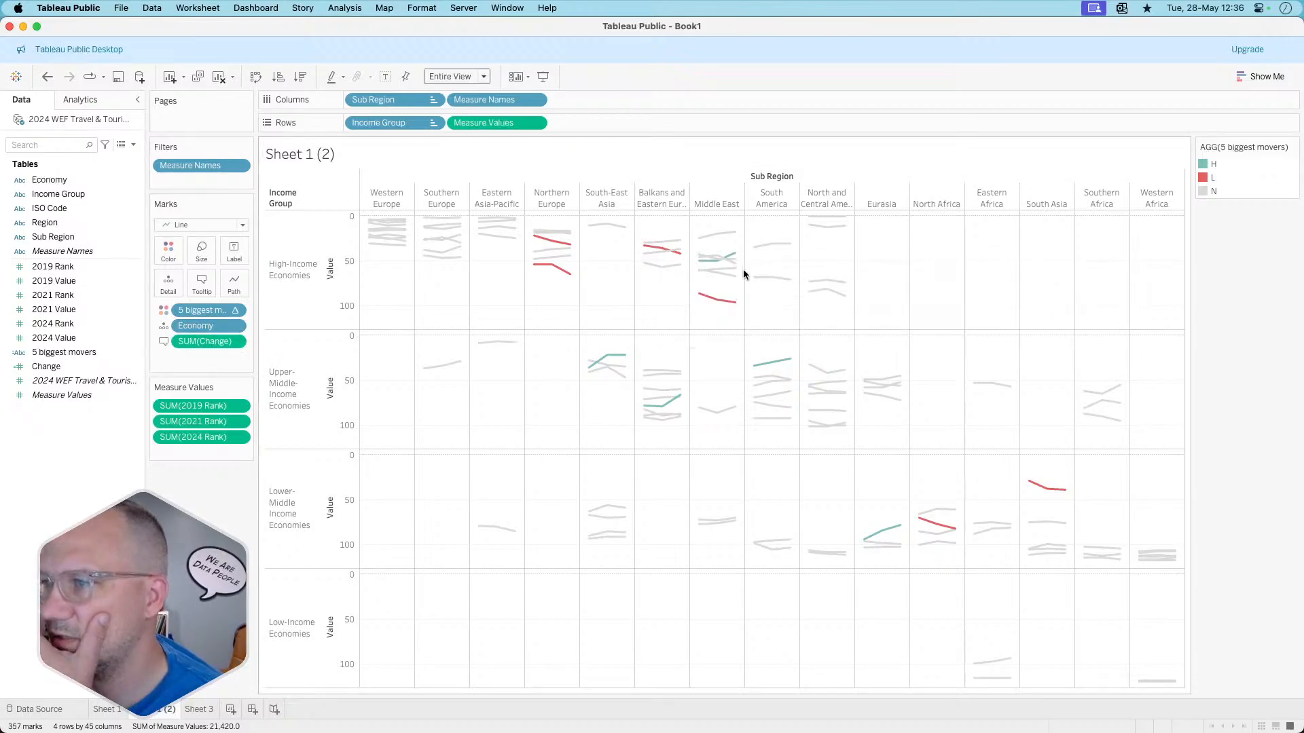
# - Reorder the 5 biggest movers color legend to N, L, H
pyautogui.click(1204, 190)
pyautogui.click(909, 256)
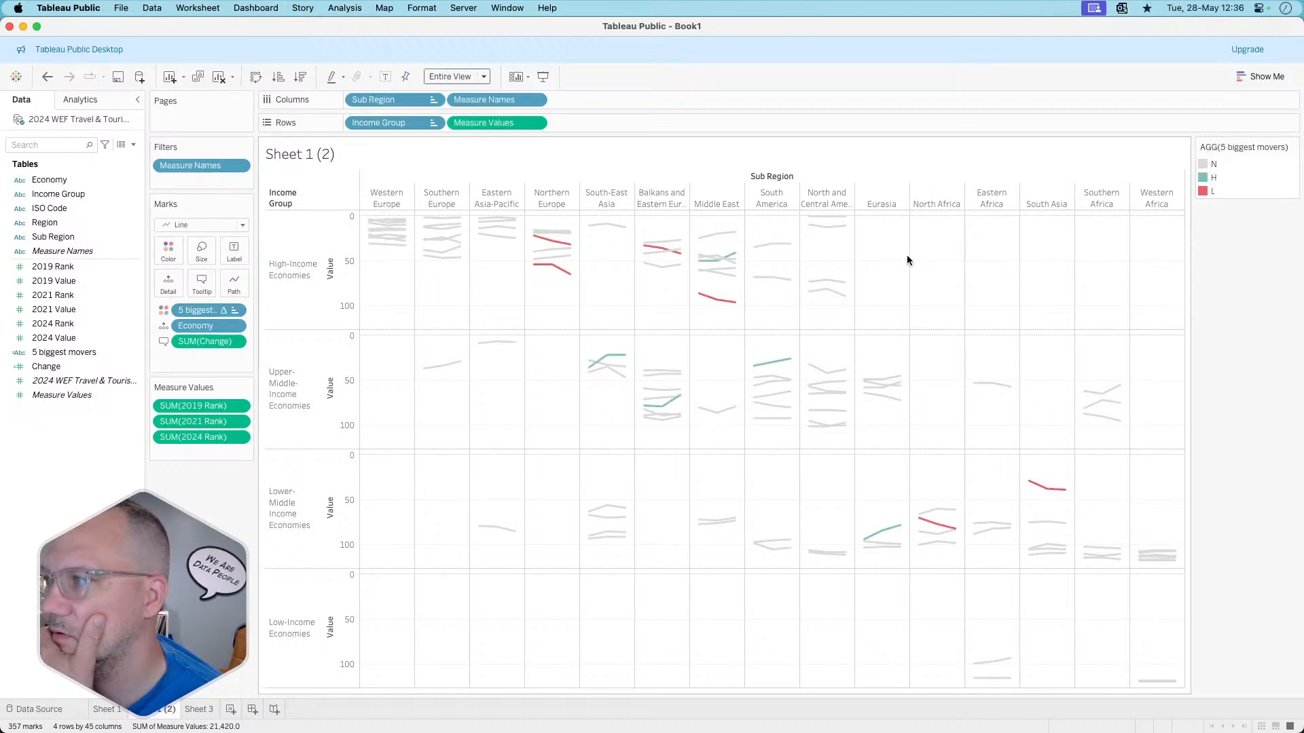
pyautogui.click(1206, 177)
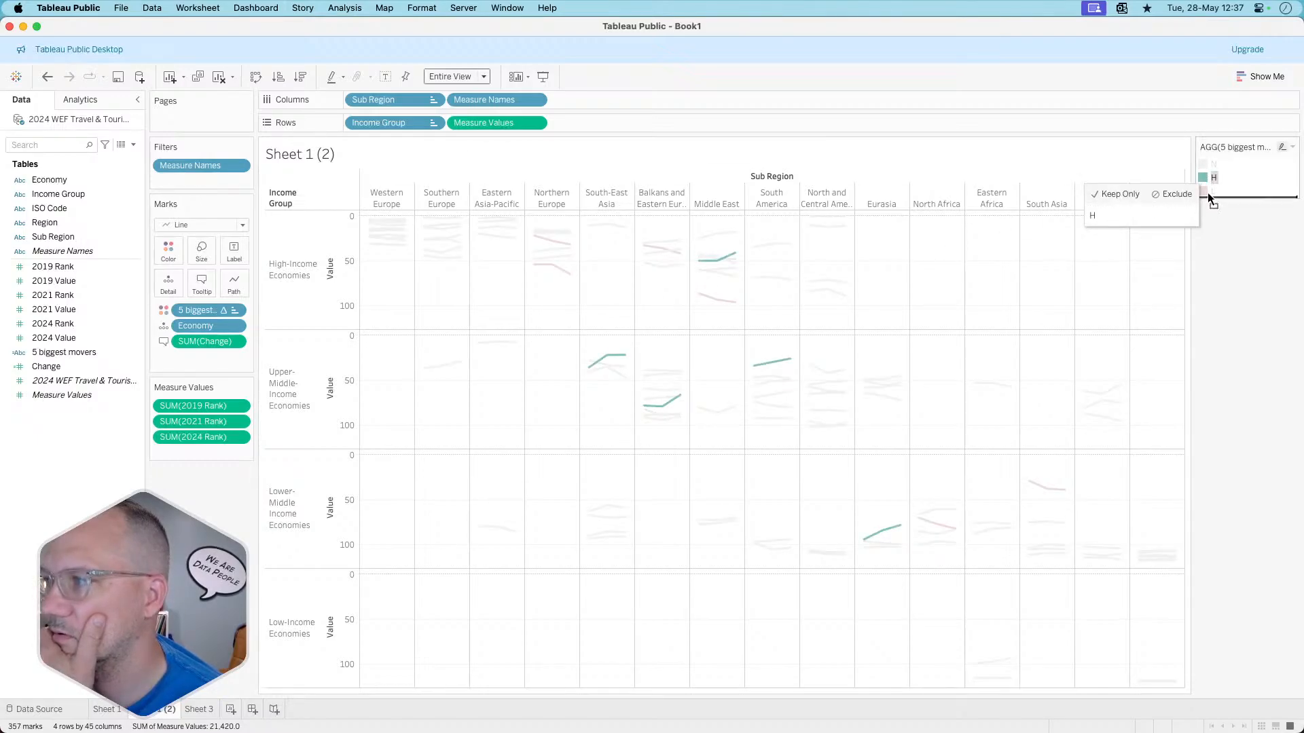
pyautogui.click(892, 266)
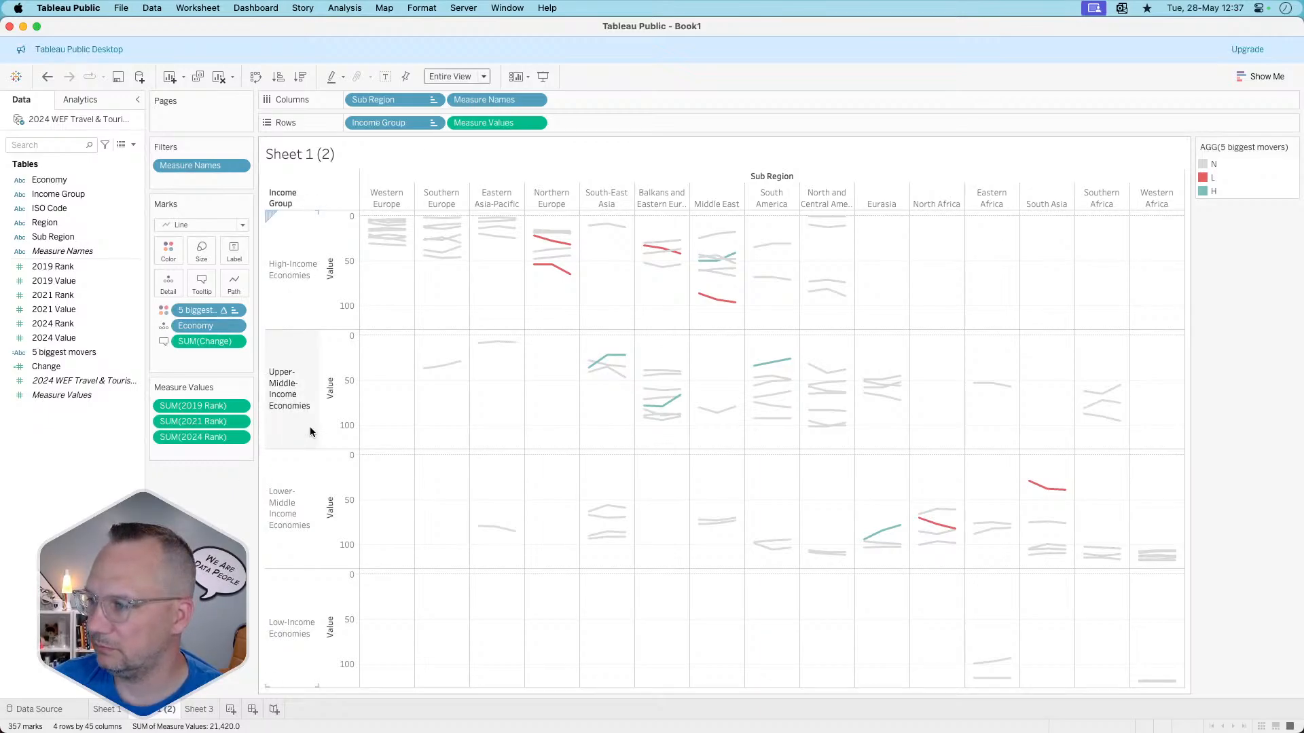
# - Try clearing the sort of the Sub Region columns, and undo it
pyautogui.moveTo(683, 257)
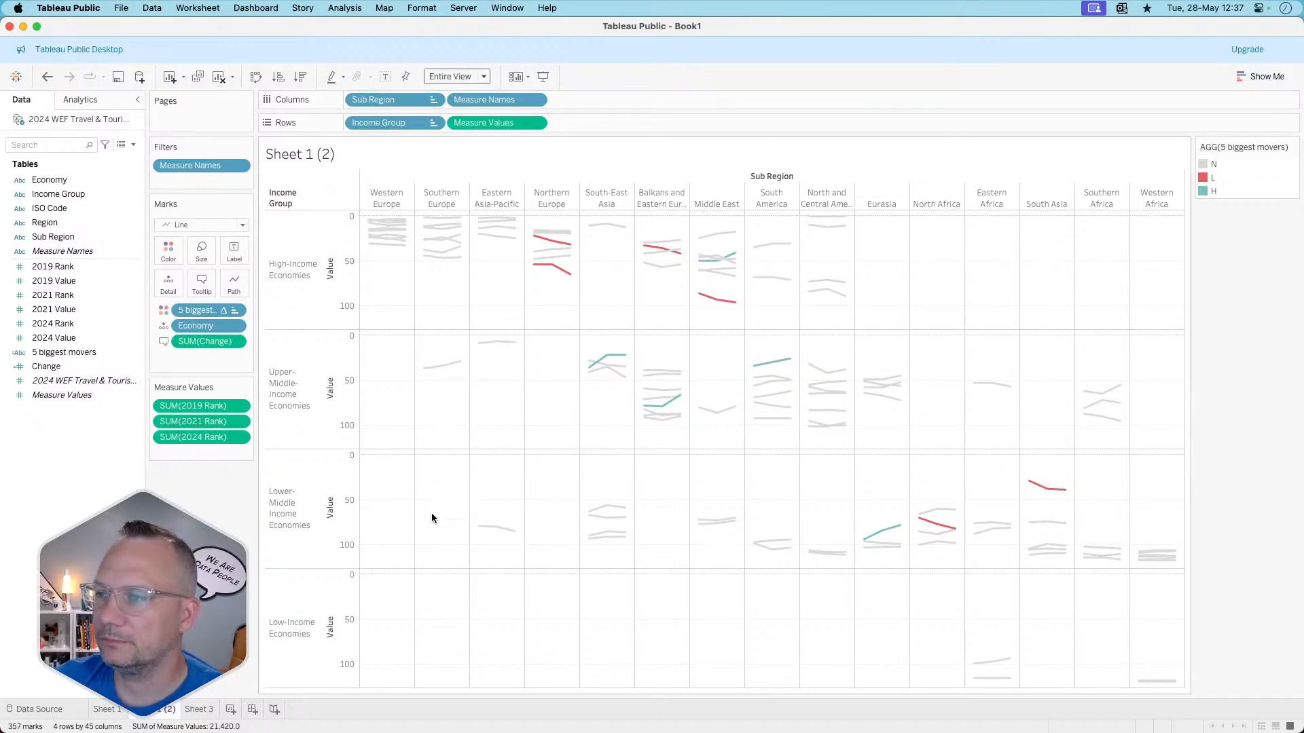
pyautogui.click(435, 100)
pyautogui.click(421, 190)
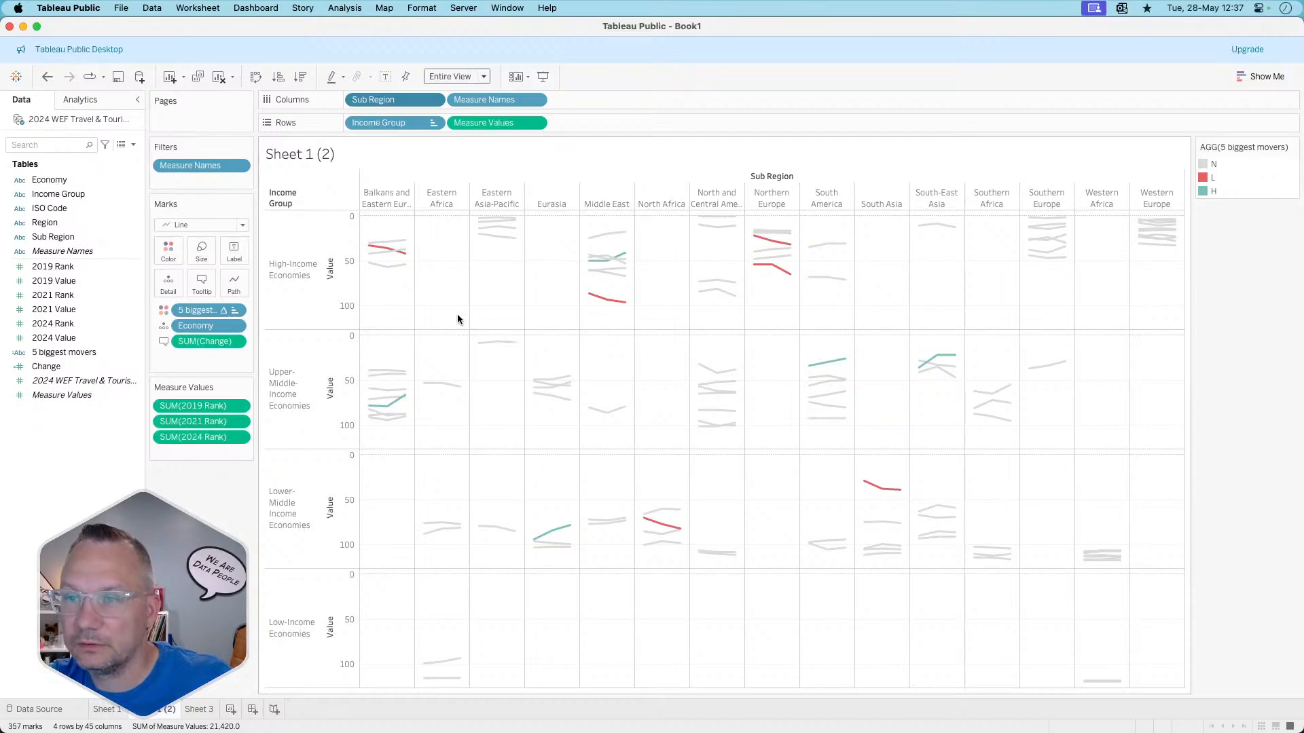
pyautogui.press('super+z')
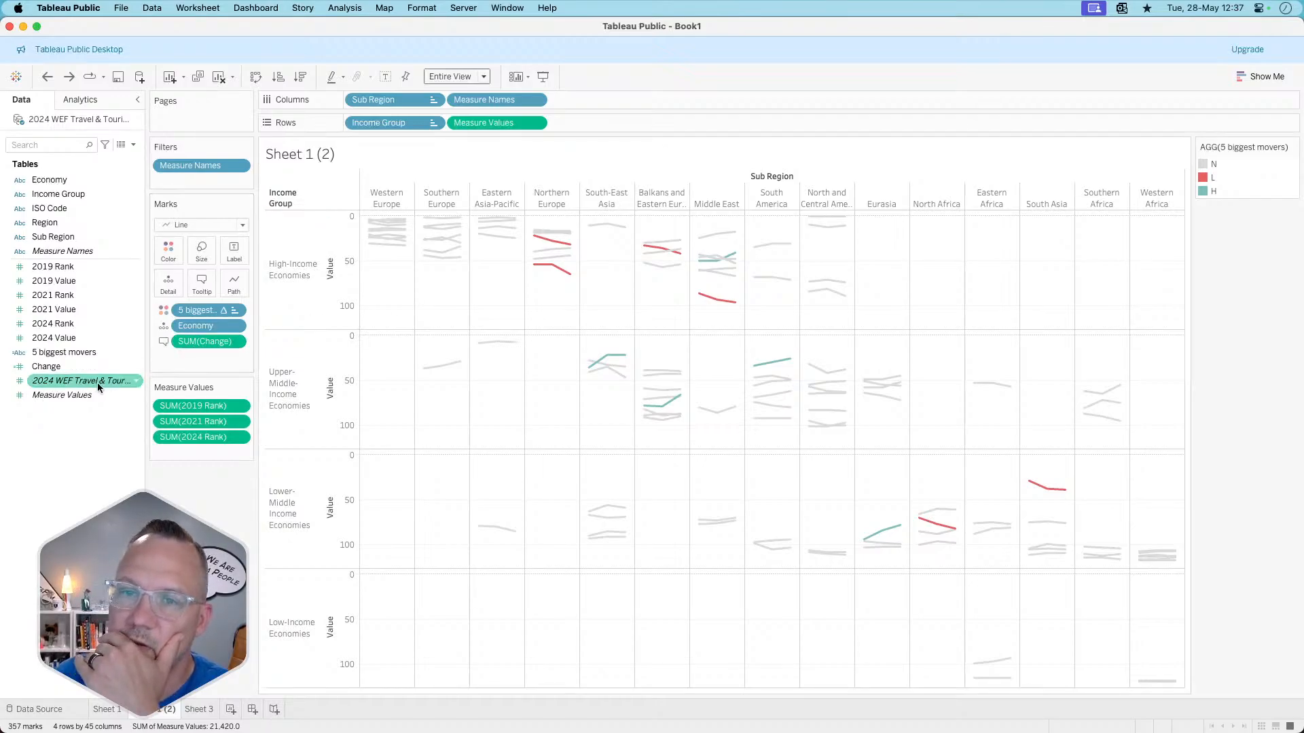
# - Duplicate the 5 biggest movers calculated field
pyautogui.rightClick(87, 353)
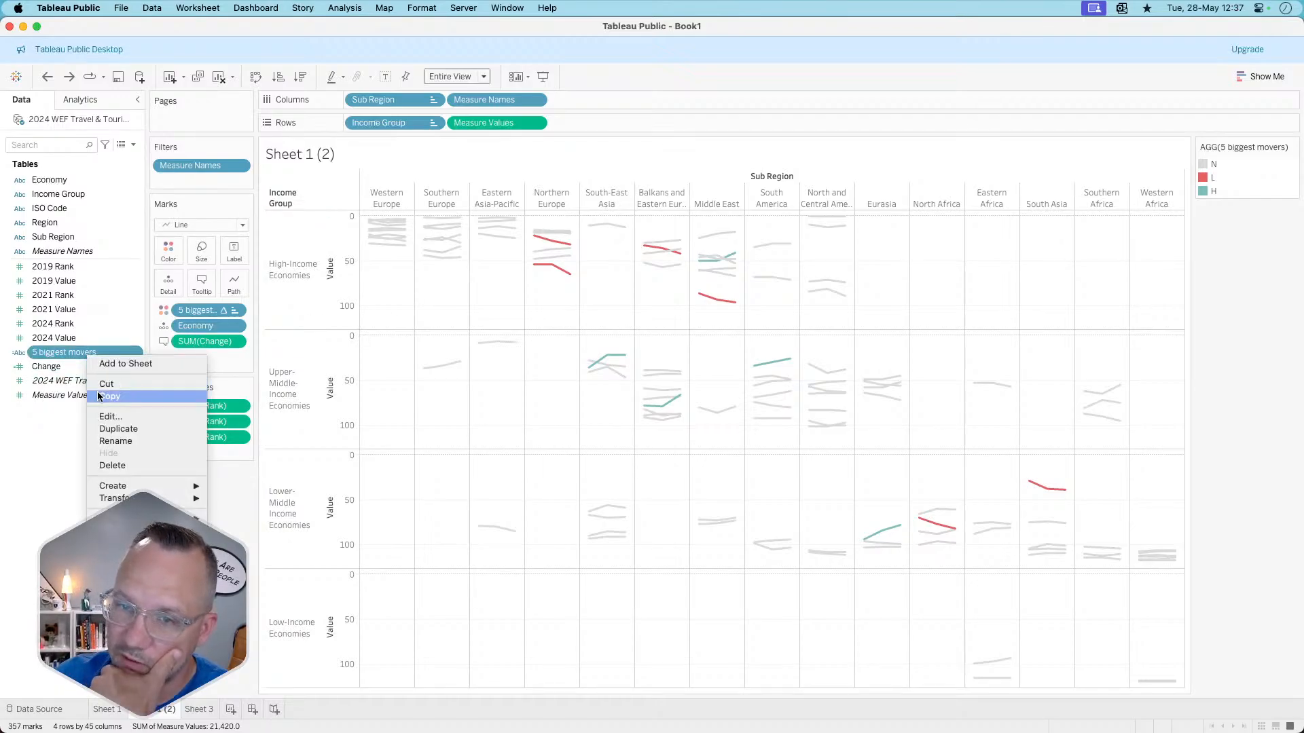
pyautogui.click(116, 429)
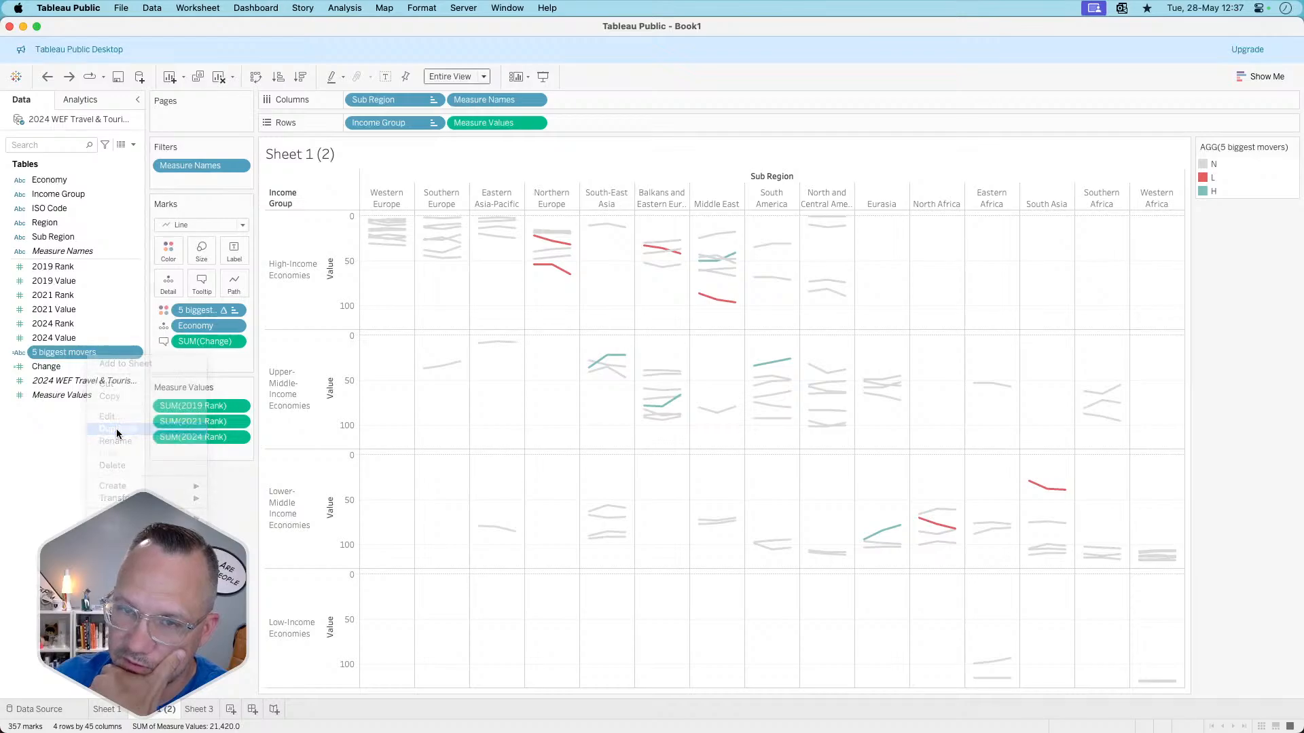
# - Change the duplicated 5 biggest movers formula to index()<=5 or index()>=(size()-5) and apply it
pyautogui.rightClick(81, 370)
pyautogui.click(104, 427)
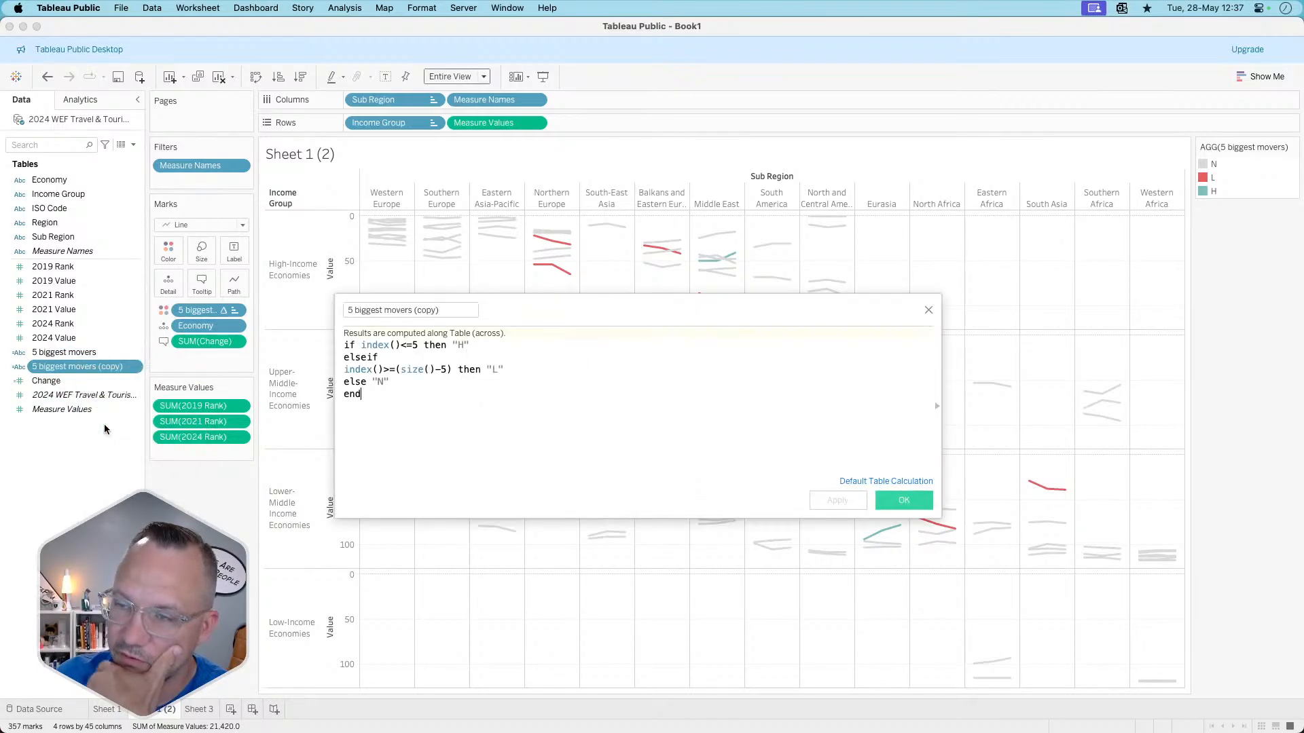
pyautogui.moveTo(361, 346); pyautogui.dragTo(343, 345)
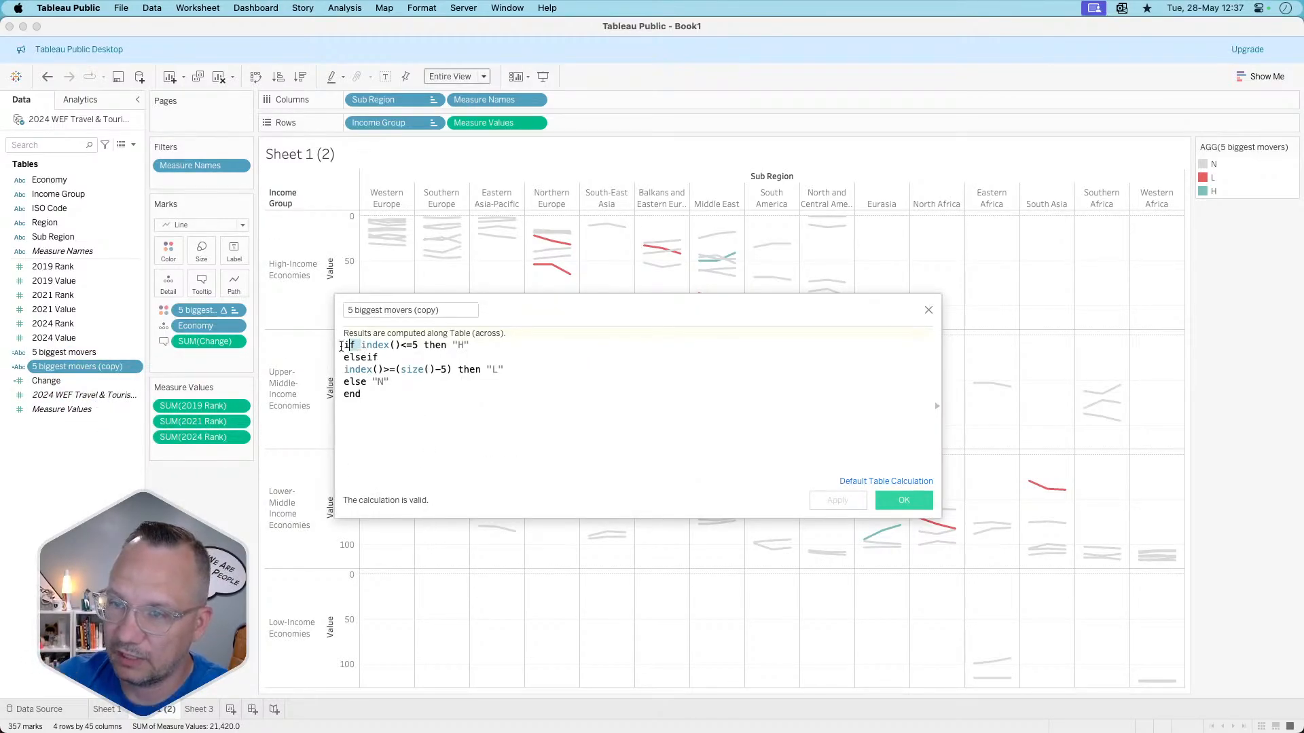
pyautogui.press('BackSpace')
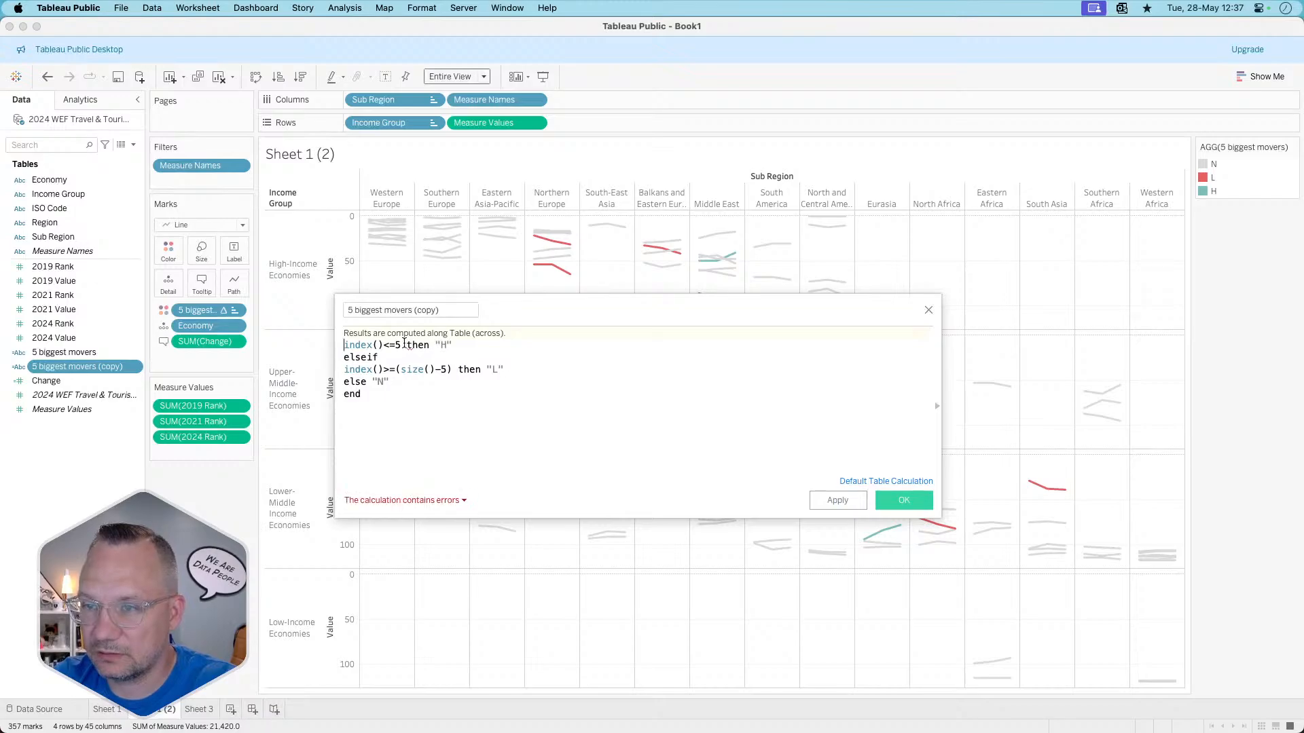
pyautogui.press('BackSpace')
pyautogui.moveTo(402, 345); pyautogui.dragTo(303, 367)
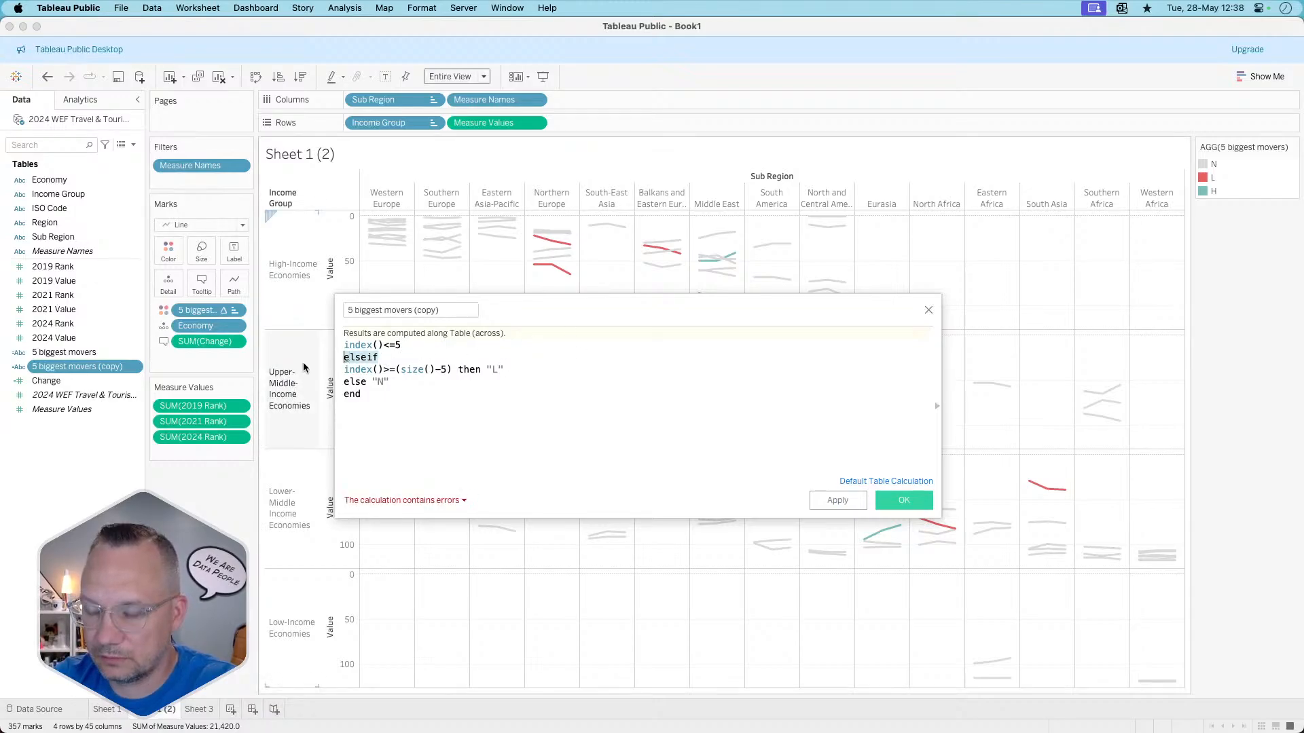
pyautogui.write('or')
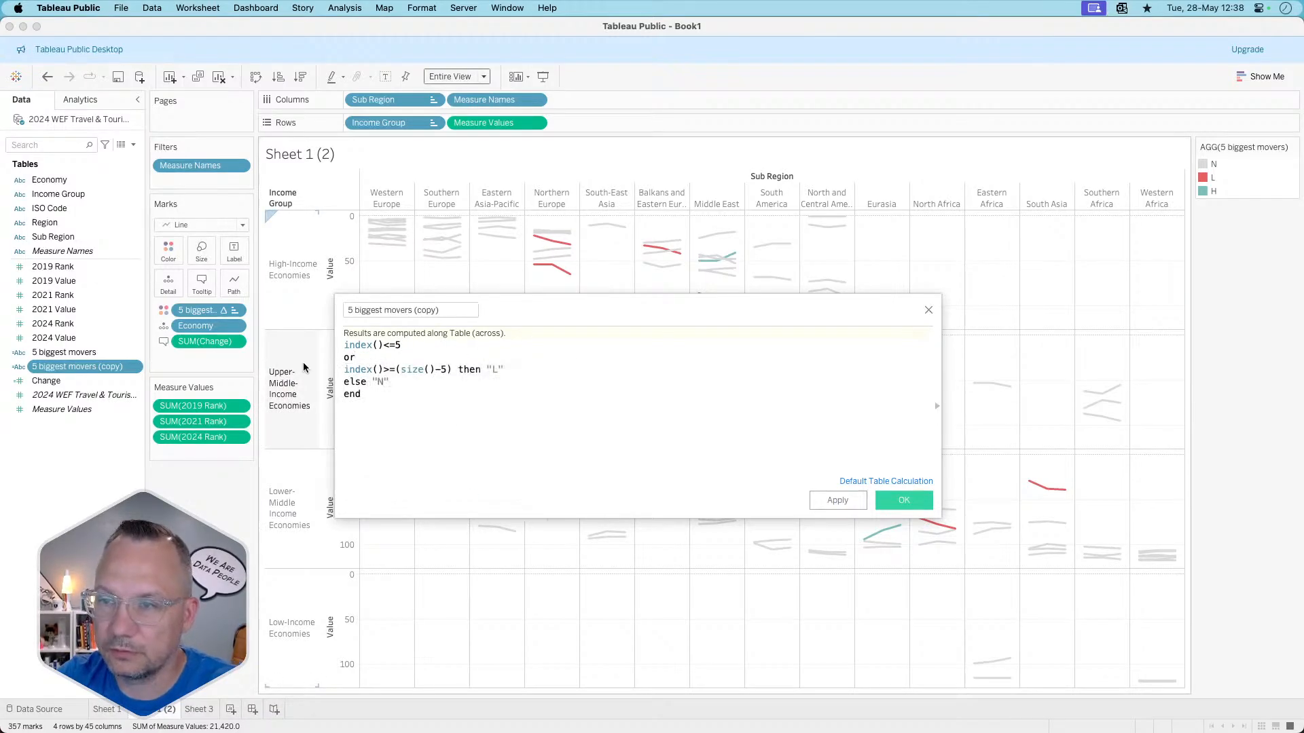
pyautogui.moveTo(454, 370); pyautogui.dragTo(483, 485)
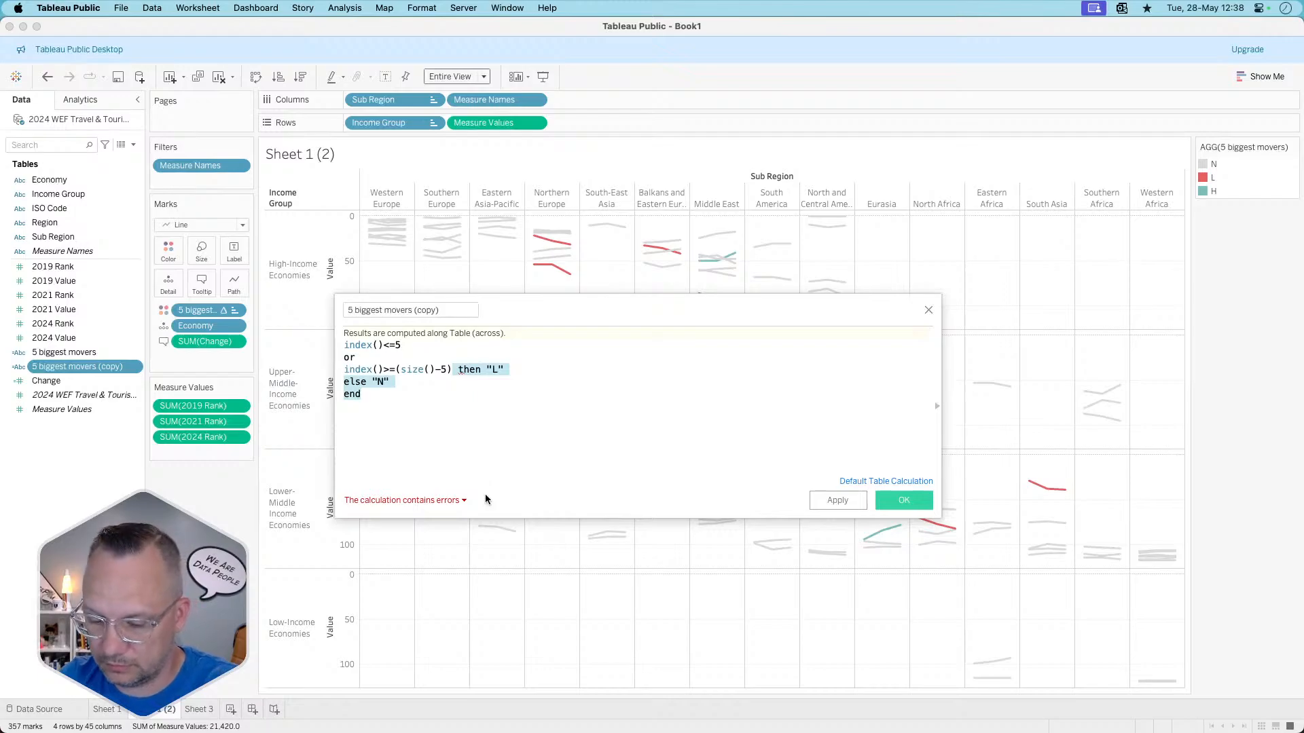
pyautogui.press('BackSpace')
pyautogui.click(837, 500)
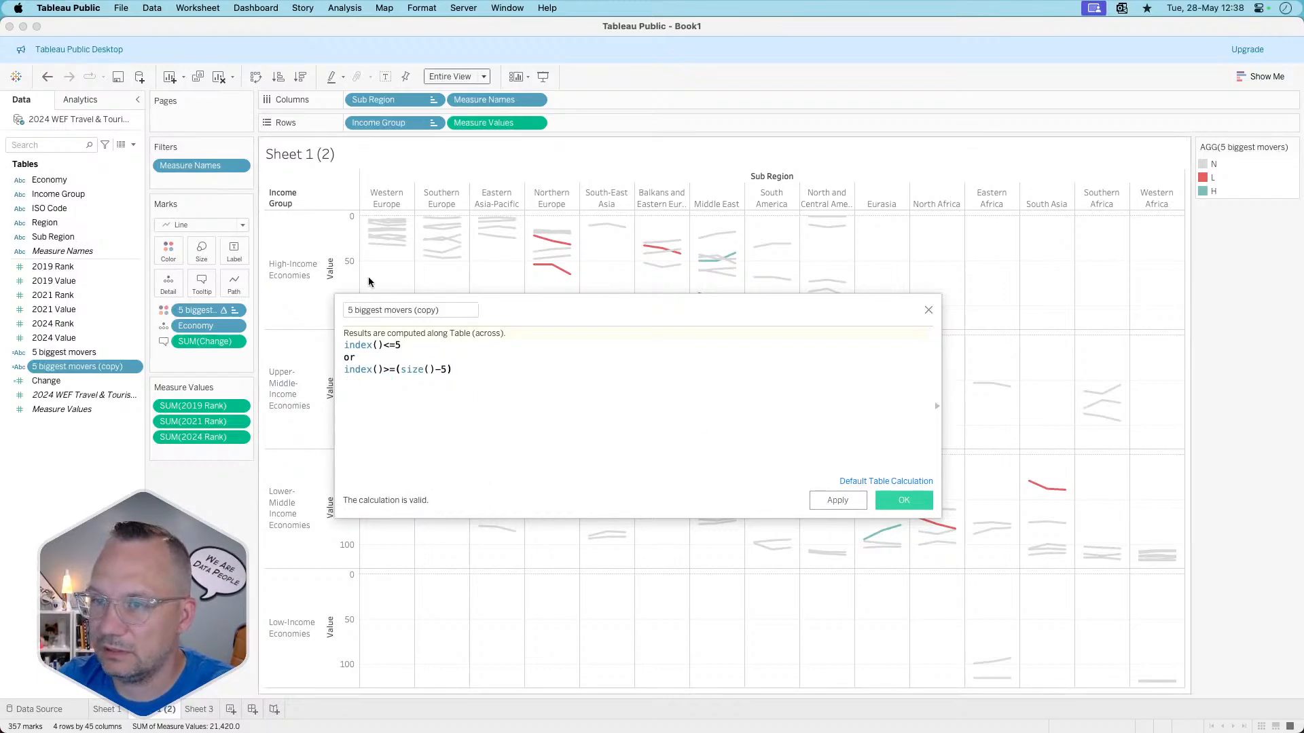
# - Rename the duplicated calculation as 5 biggest movers size and save it
pyautogui.click(415, 311)
pyautogui.moveTo(416, 311); pyautogui.dragTo(480, 310)
pyautogui.press('BackSpace')
pyautogui.write('size')
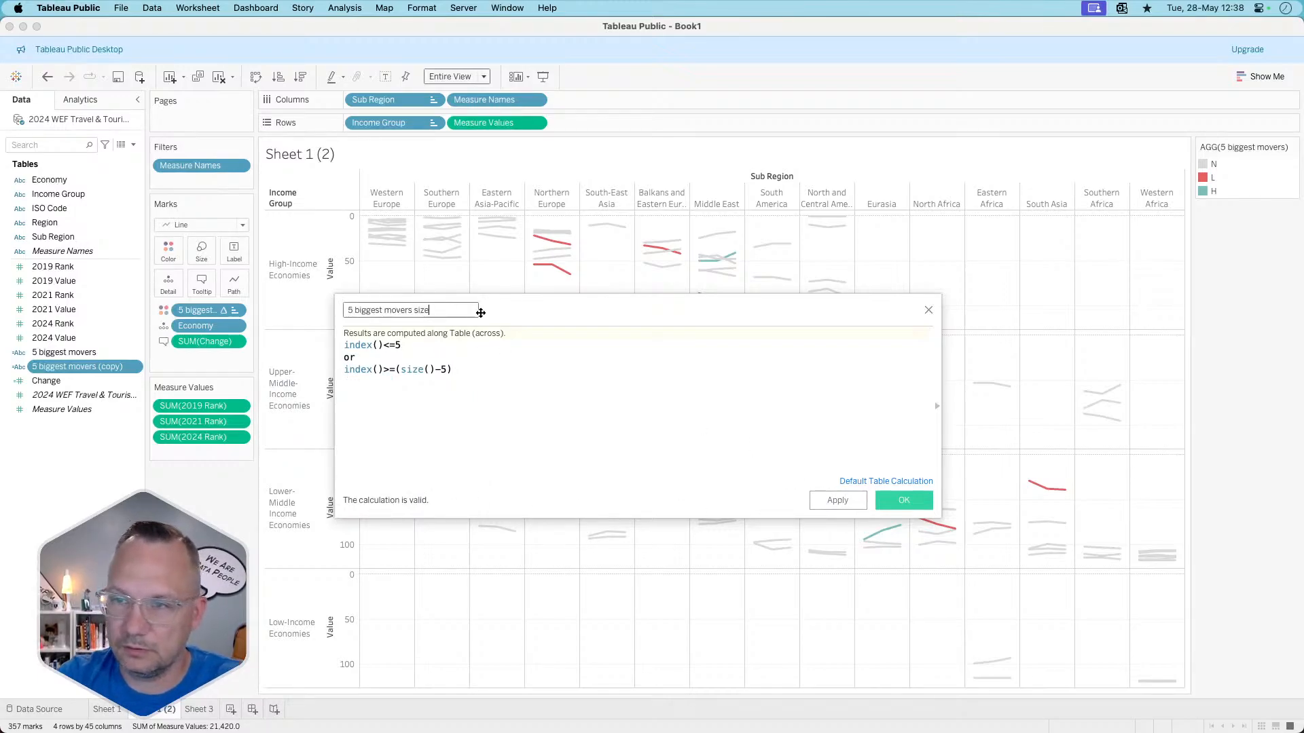
pyautogui.click(898, 497)
# - Size the lines by 5 biggest movers size, computed along the specific dimensions Sub Region, Economy and Income Group
pyautogui.moveTo(62, 367); pyautogui.dragTo(199, 249)
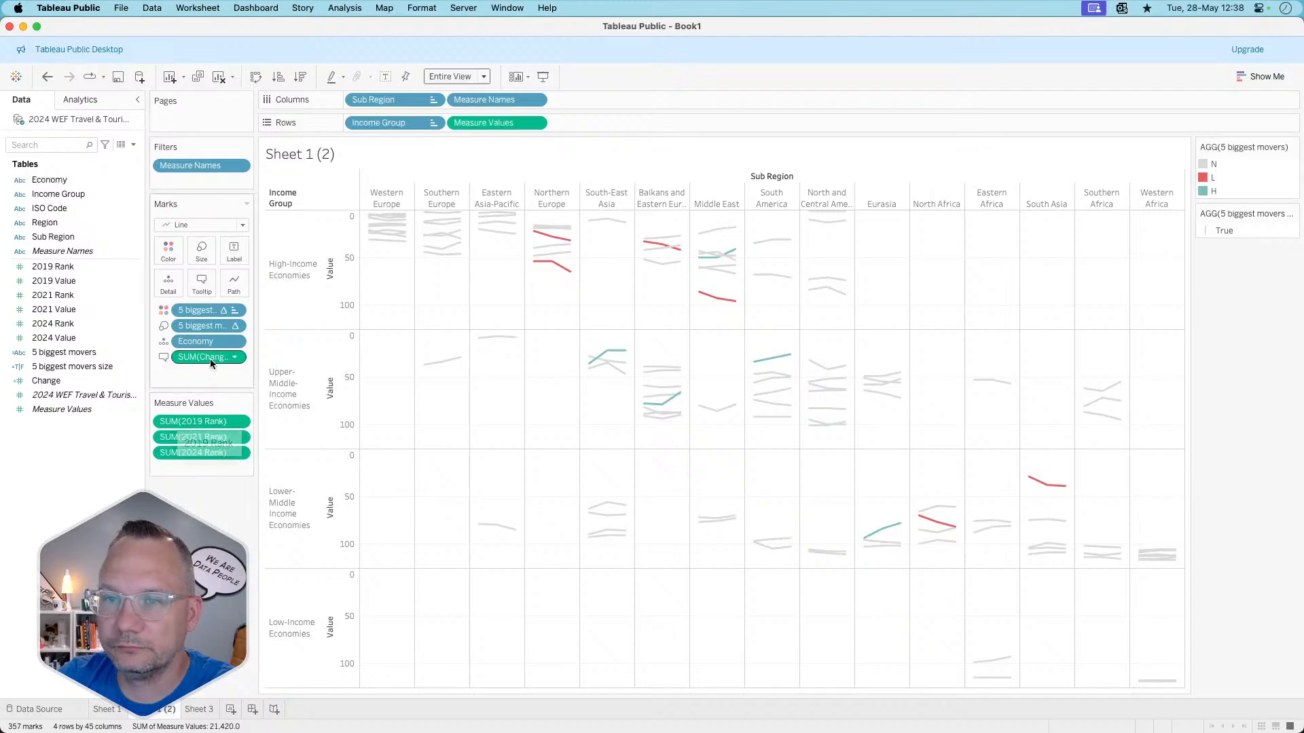
pyautogui.click(236, 325)
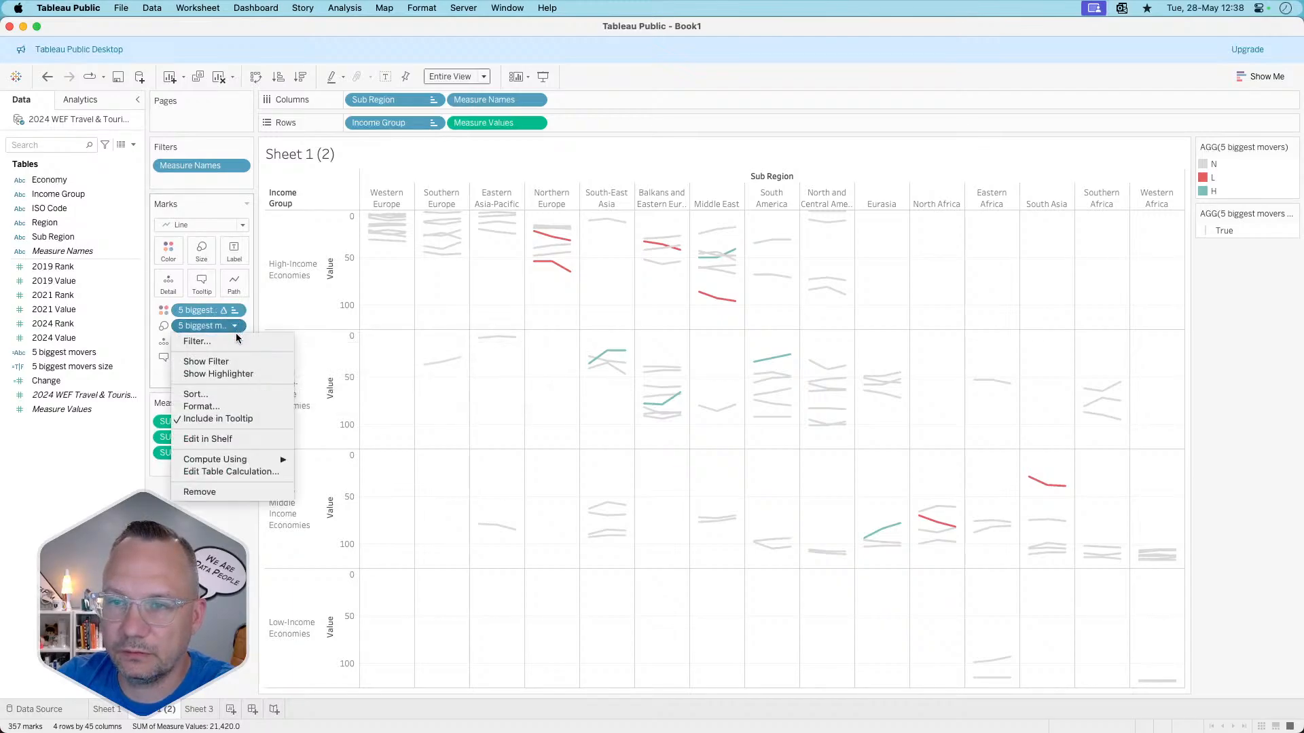
pyautogui.click(230, 472)
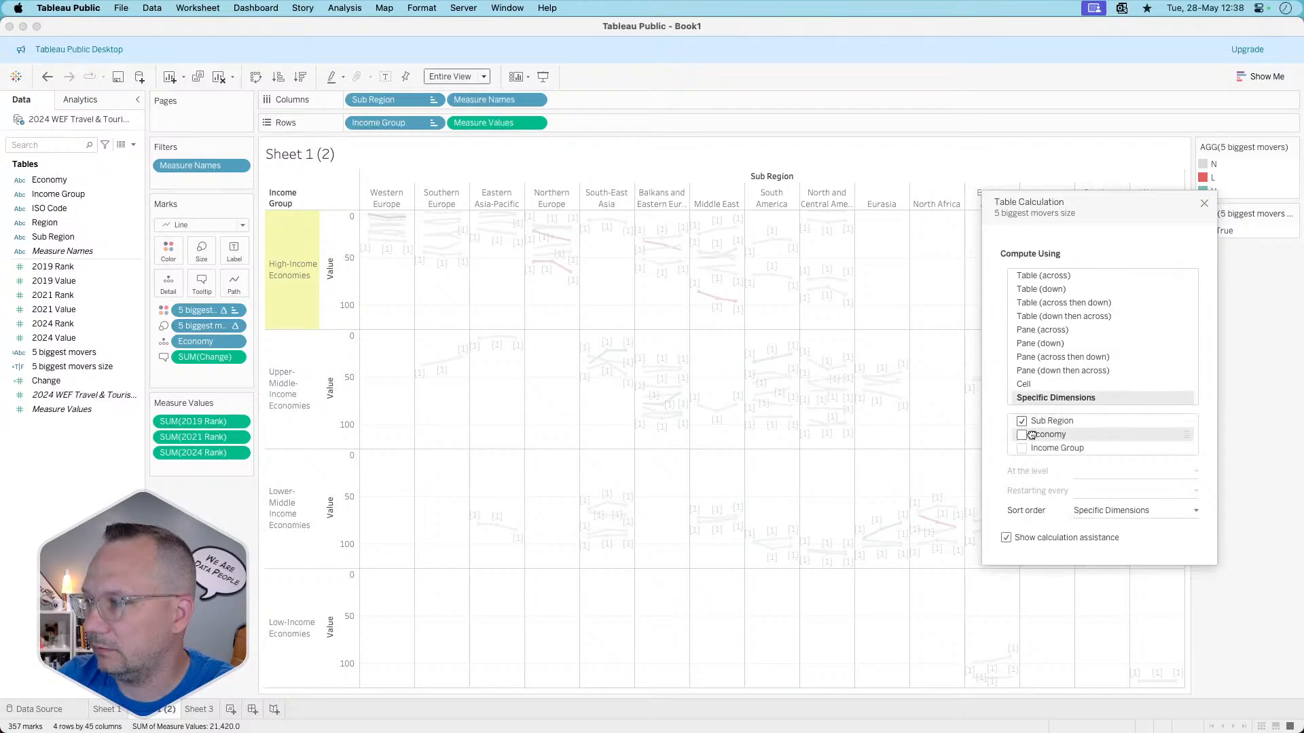
pyautogui.click(1030, 434)
pyautogui.click(1023, 448)
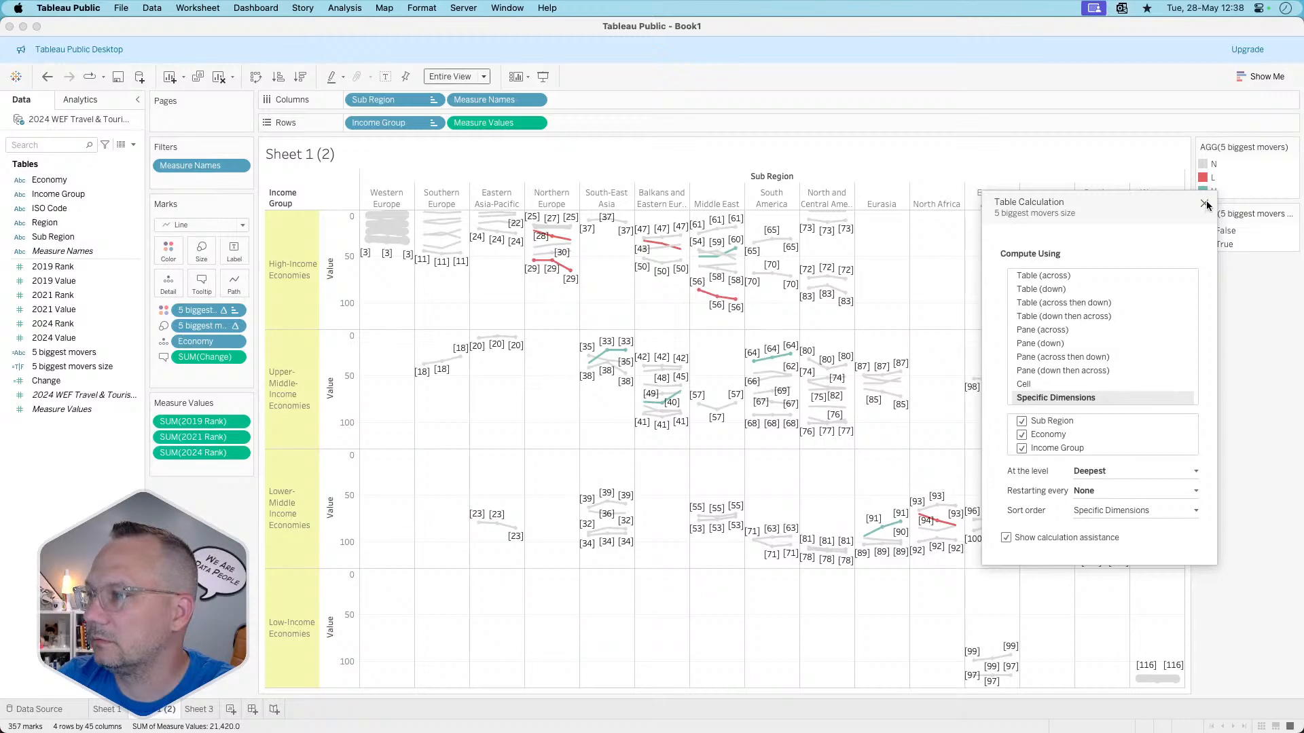
pyautogui.click(1205, 203)
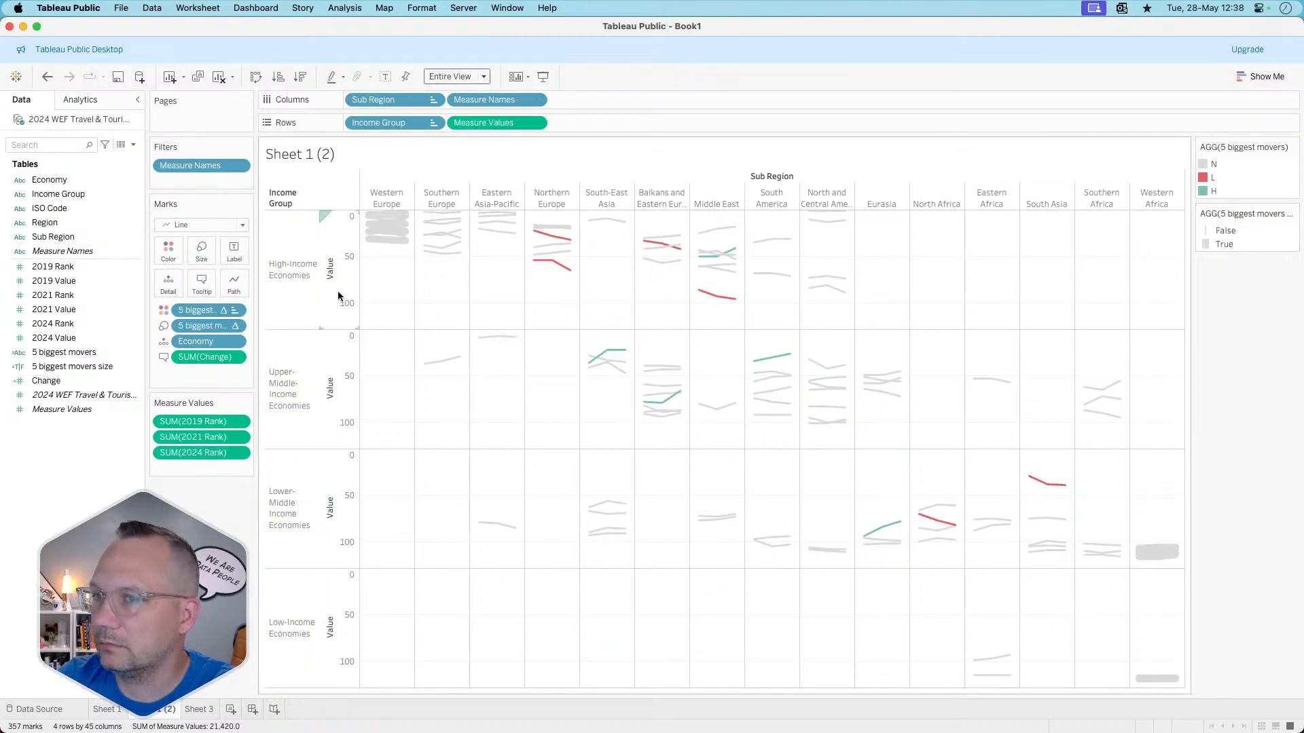
# - Examine the dimensions and custom sort order in the table calculation of the 5 biggest movers color field
pyautogui.click(232, 311)
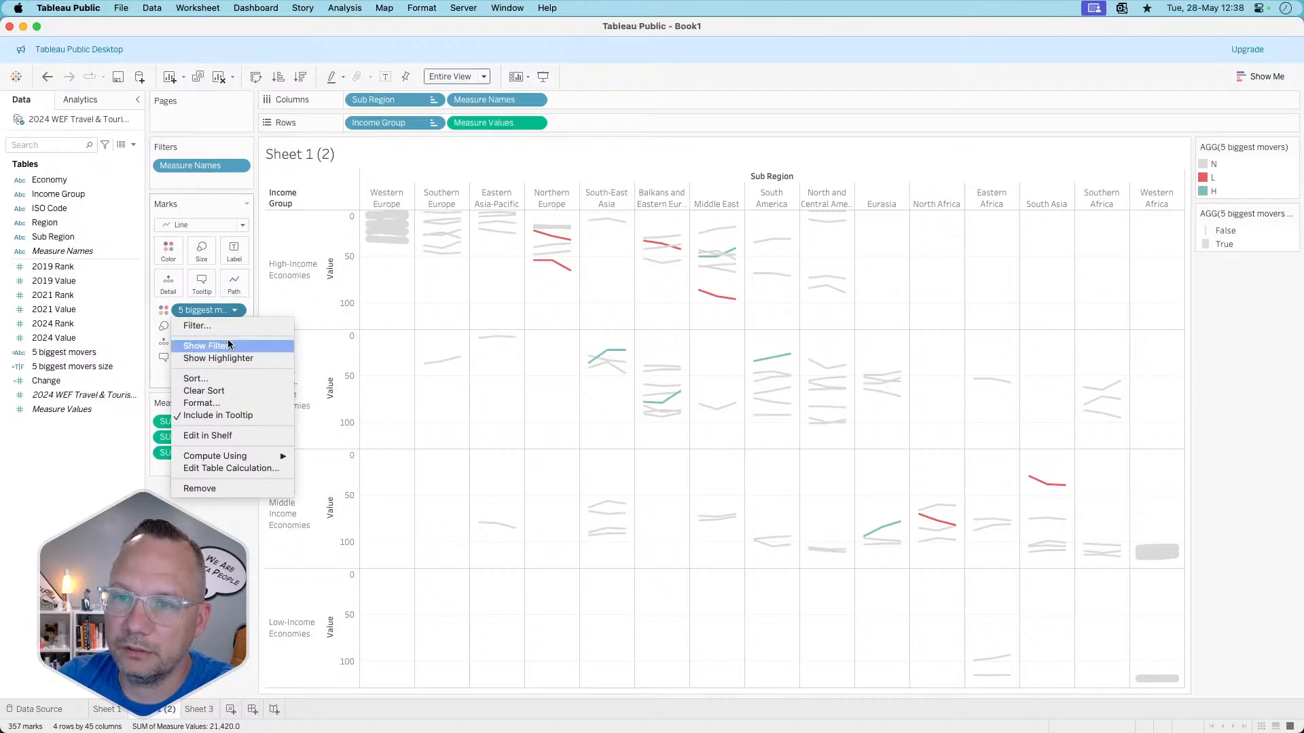
pyautogui.click(225, 467)
pyautogui.click(1123, 506)
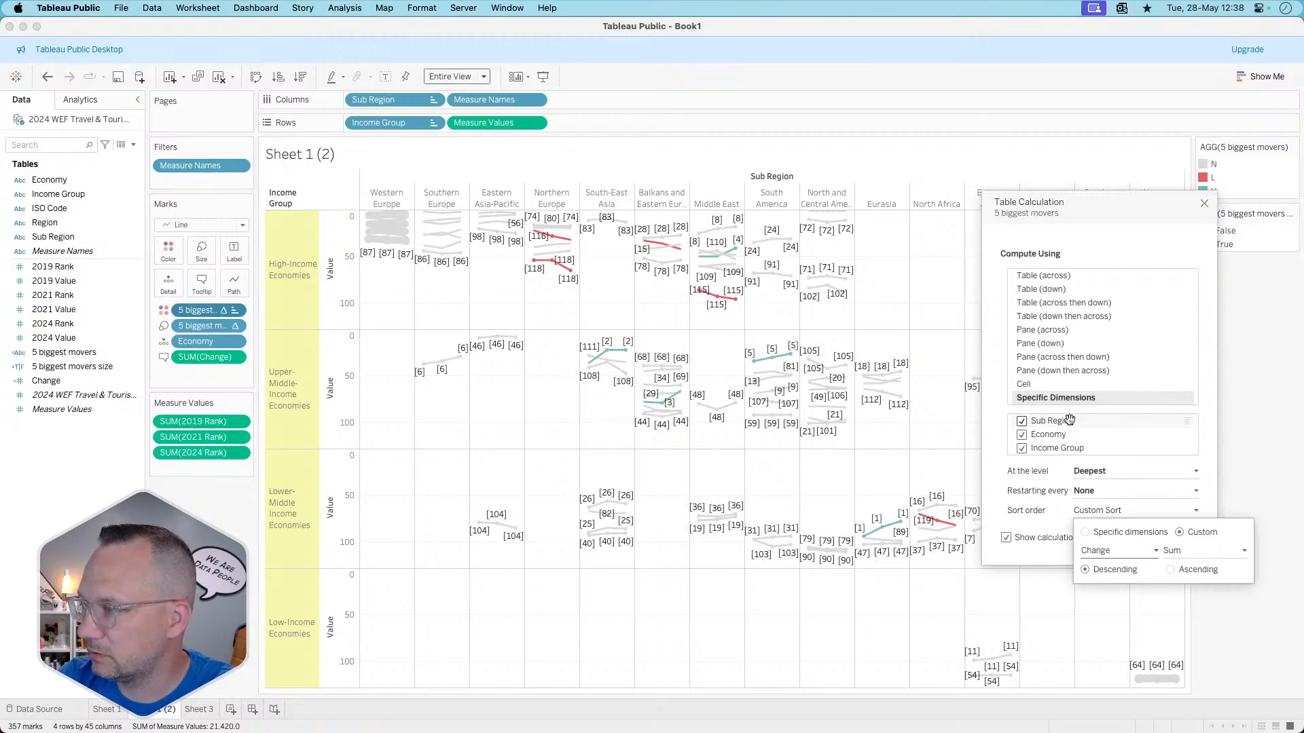
pyautogui.click(1063, 514)
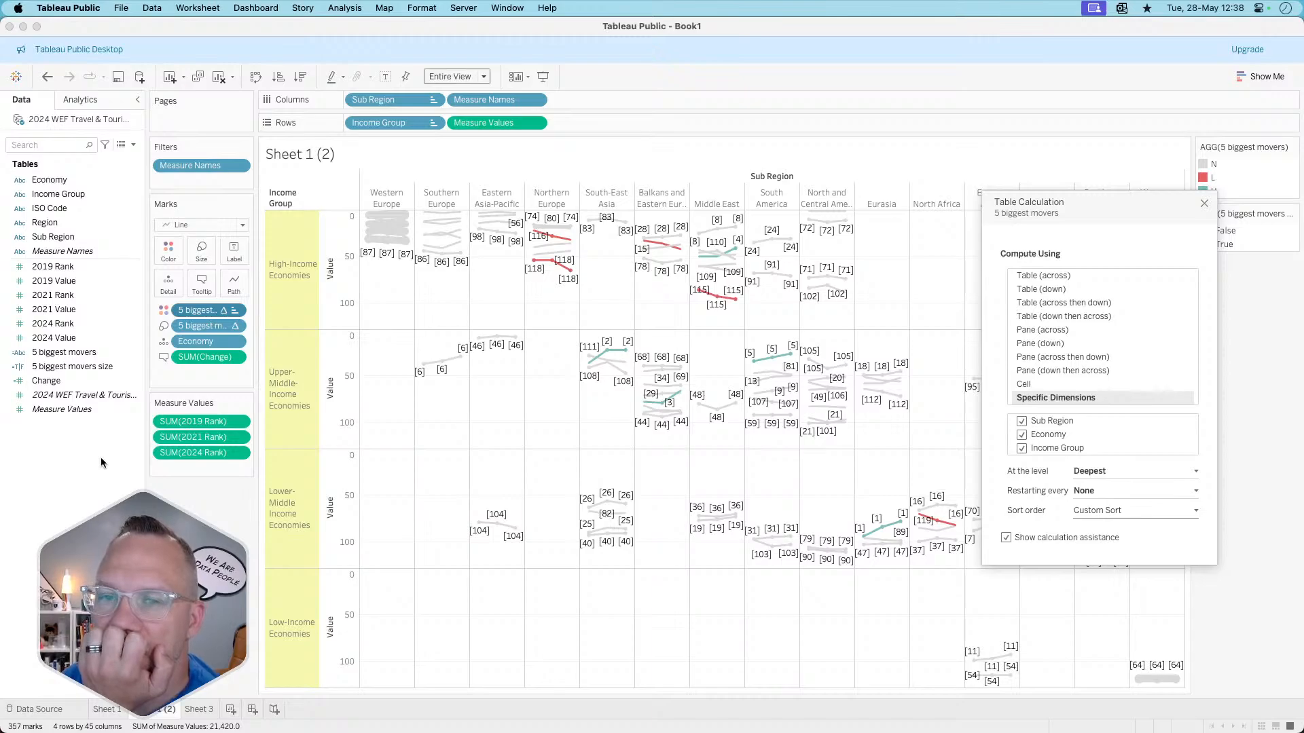
pyautogui.click(109, 530)
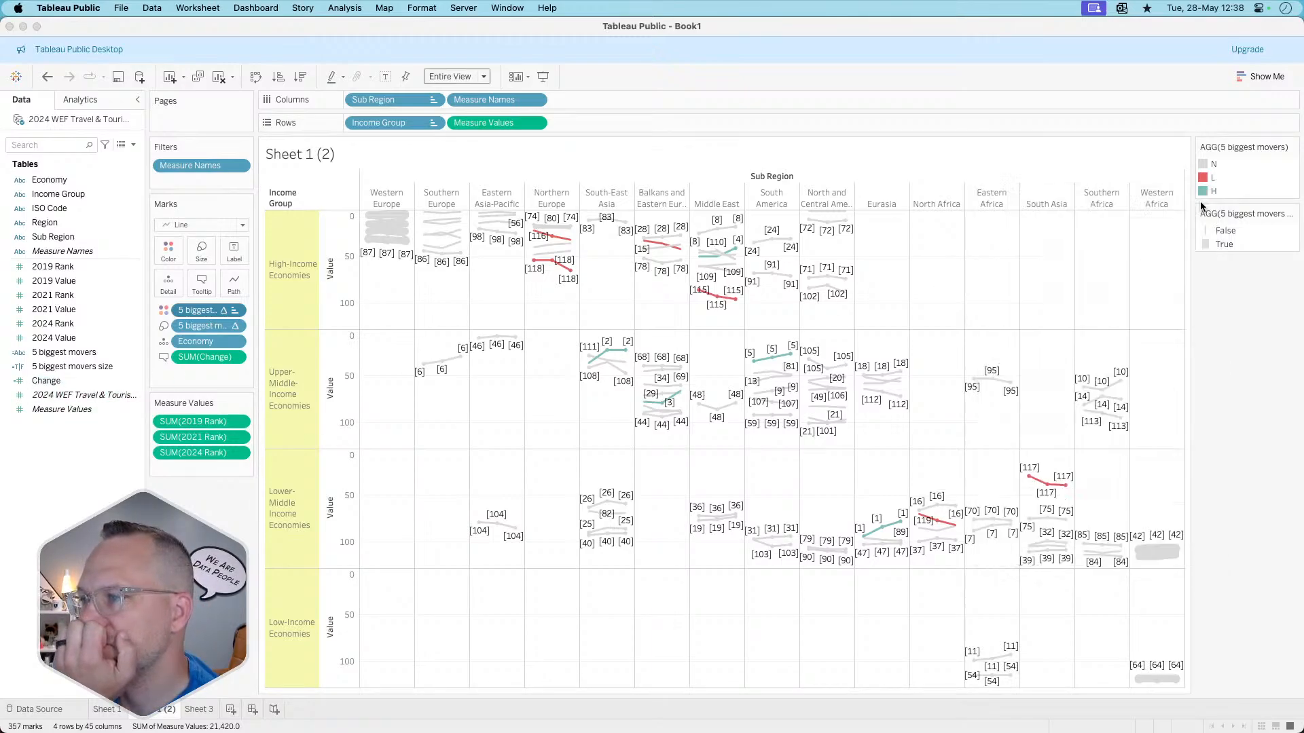
pyautogui.click(1202, 203)
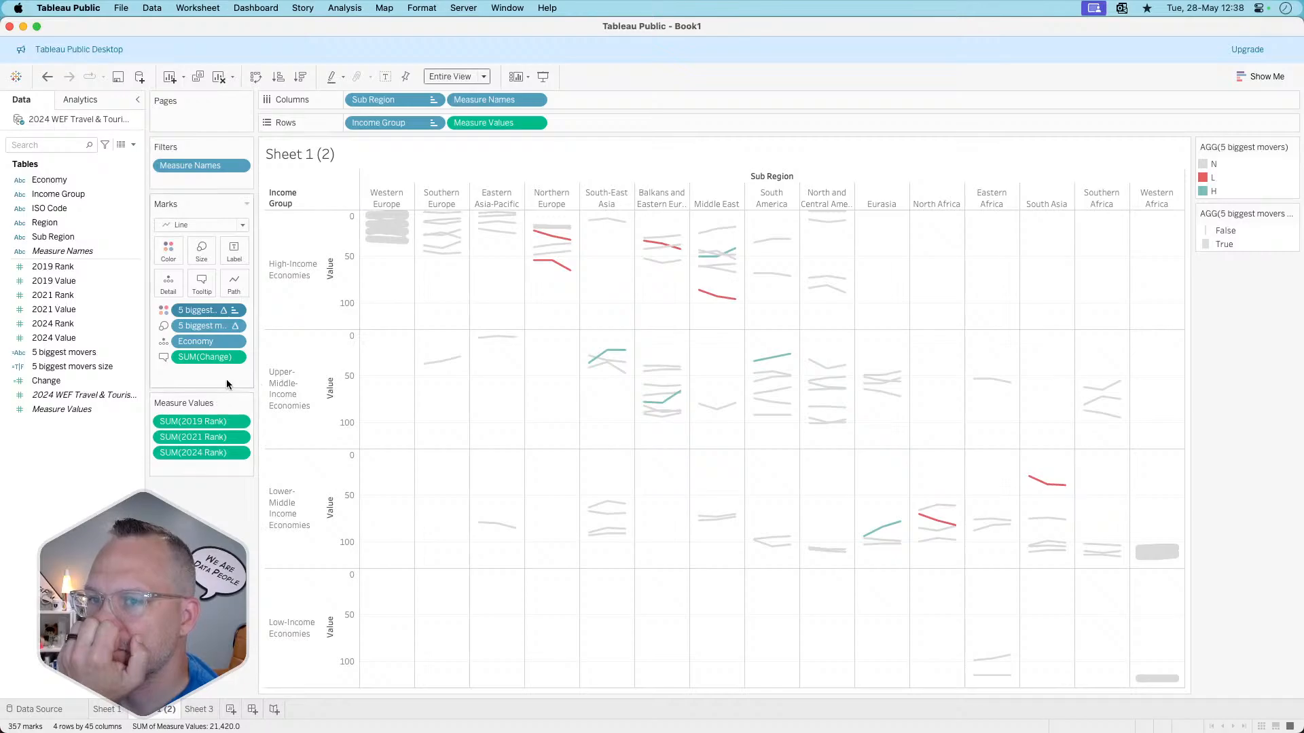
pyautogui.click(235, 325)
pyautogui.click(239, 311)
pyautogui.click(231, 455)
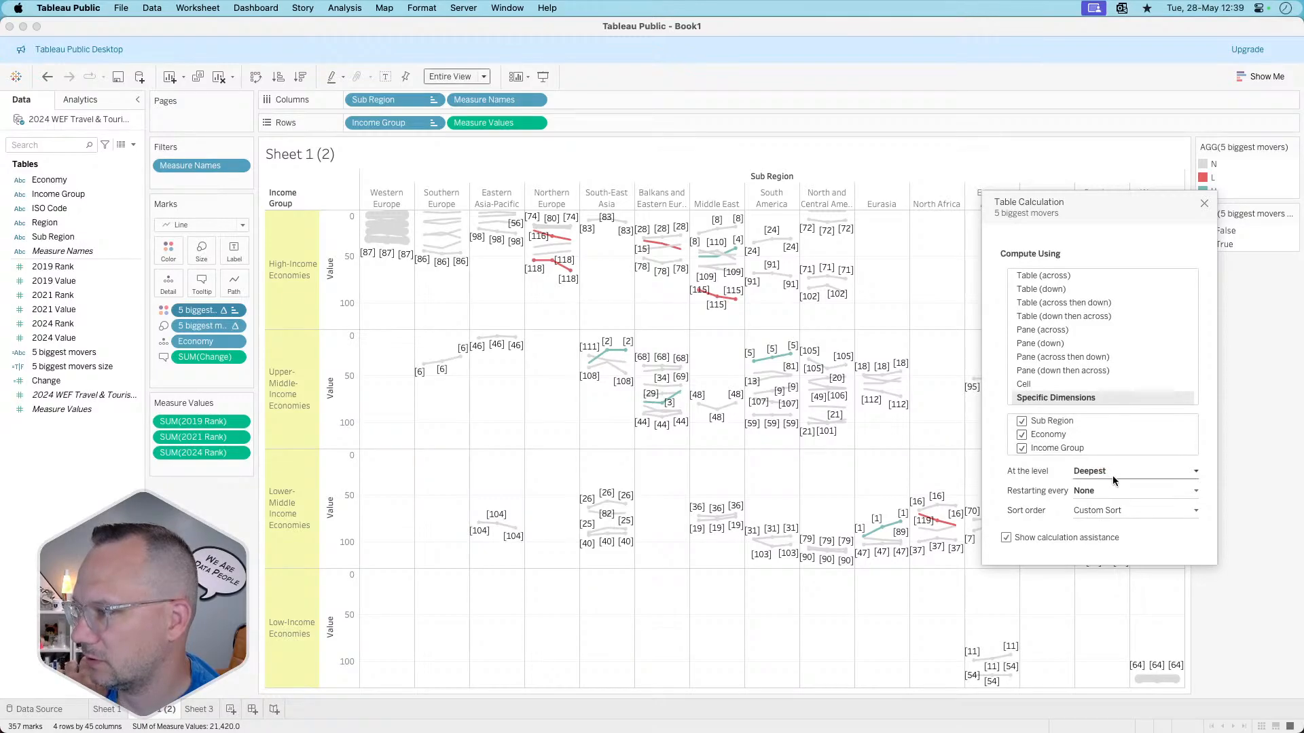
pyautogui.click(1156, 513)
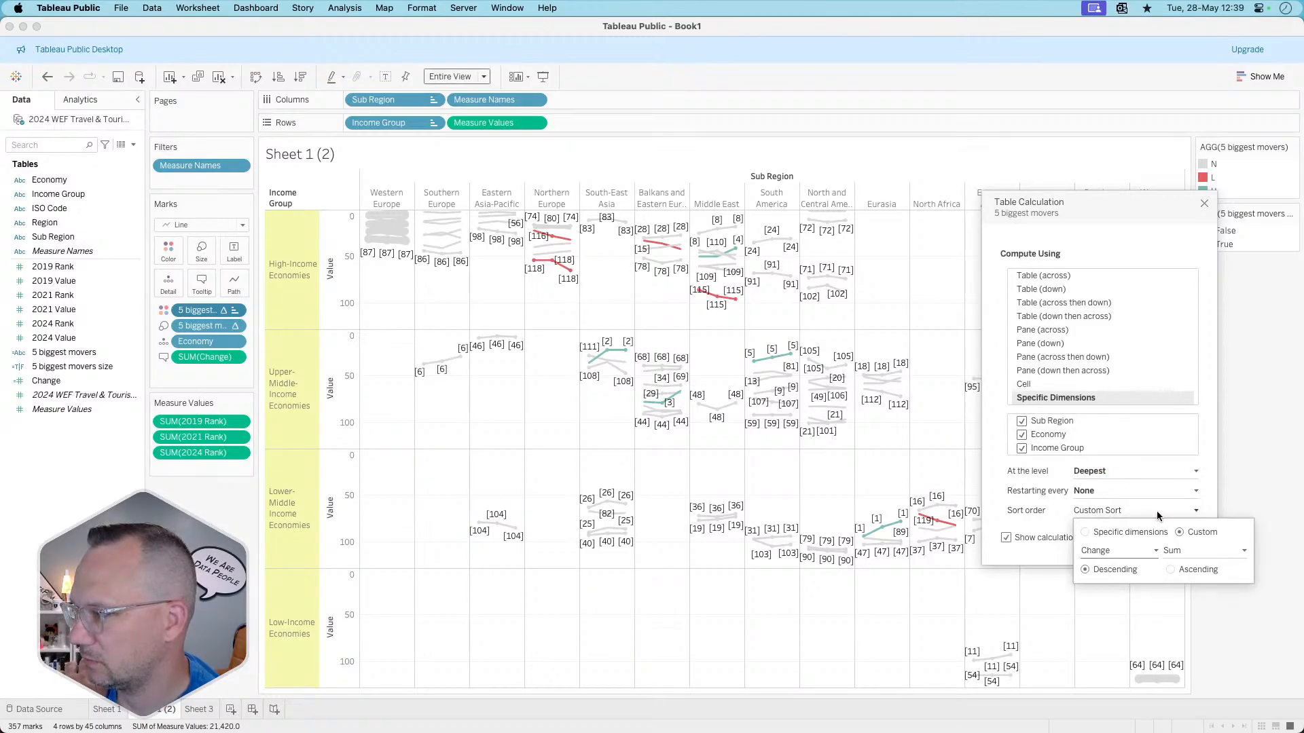
pyautogui.click(1159, 513)
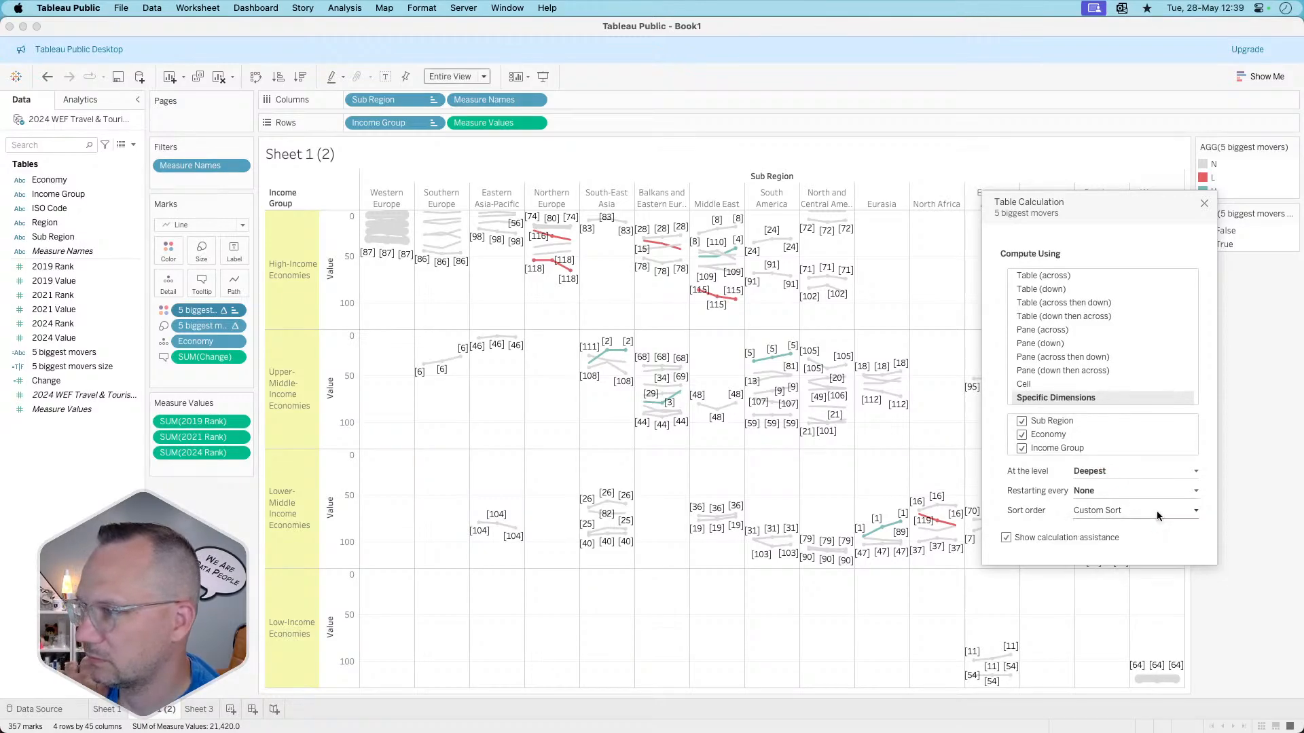
pyautogui.click(236, 311)
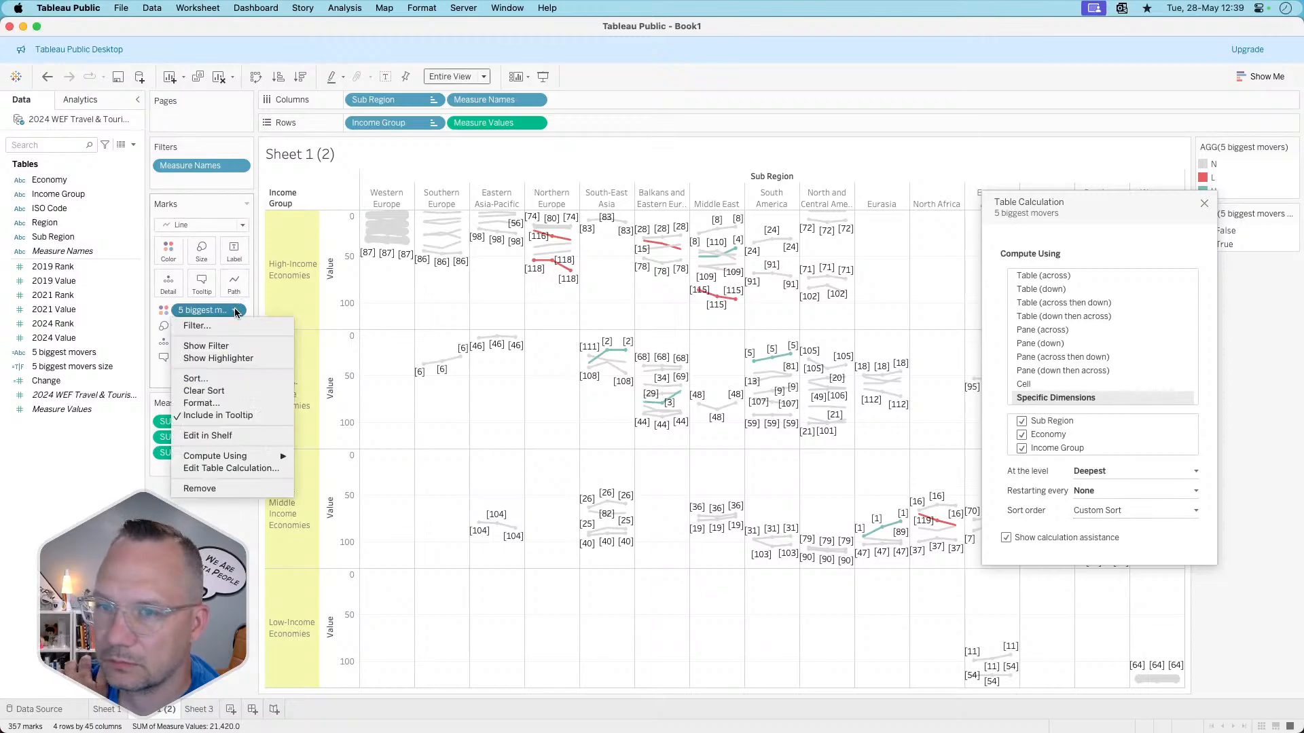
pyautogui.click(227, 467)
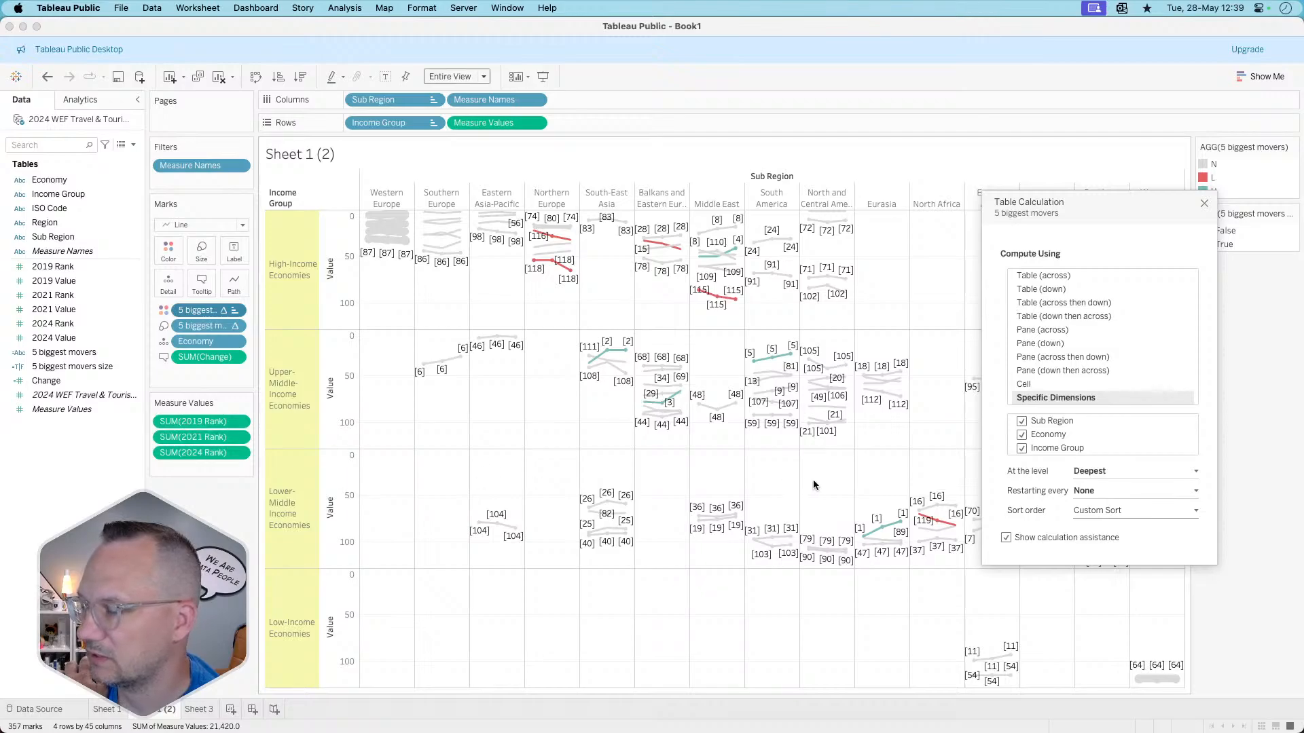
pyautogui.click(1146, 510)
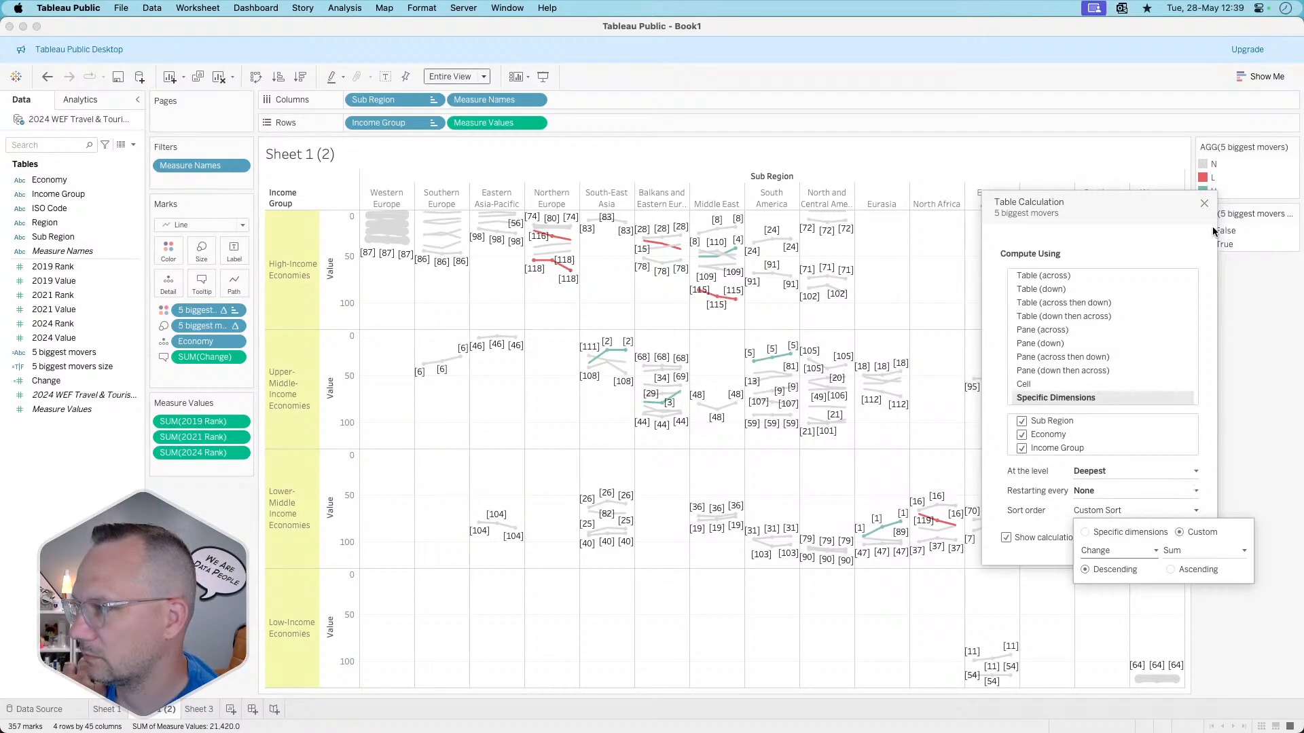
pyautogui.click(1205, 201)
pyautogui.moveTo(1161, 556)
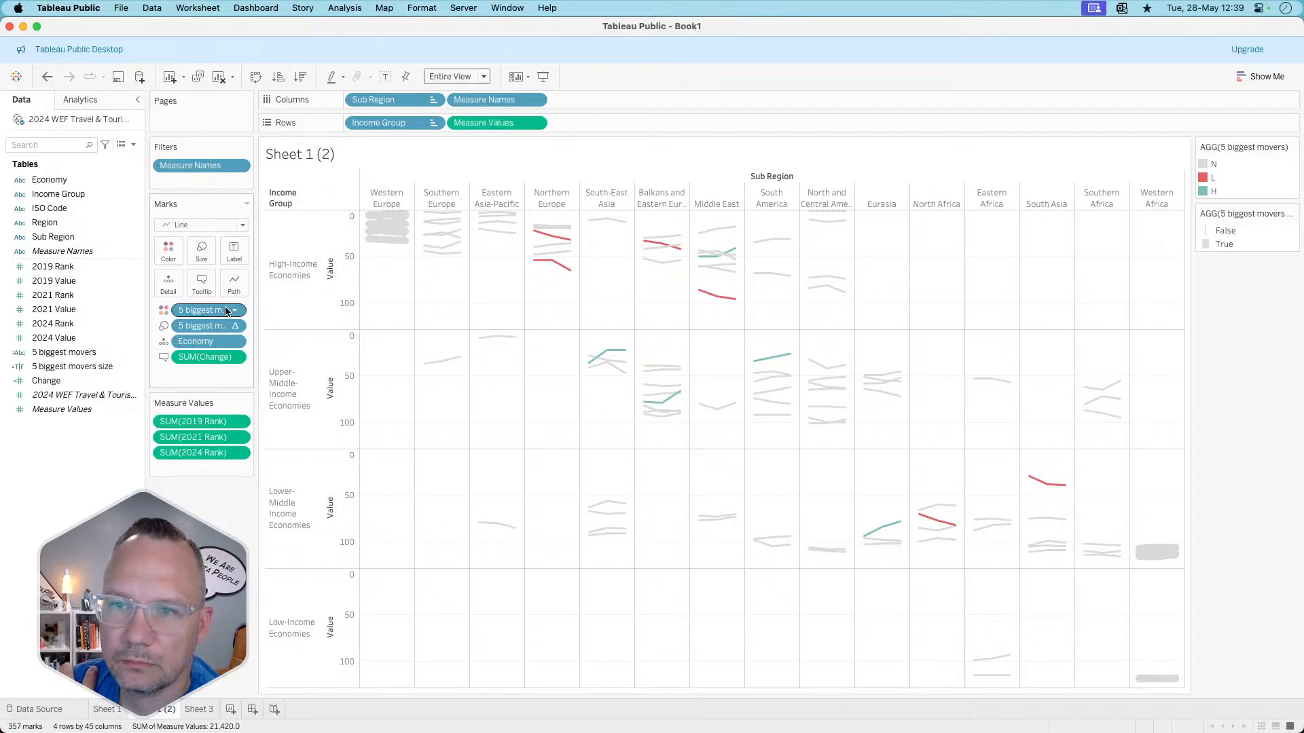
pyautogui.moveTo(224, 312)
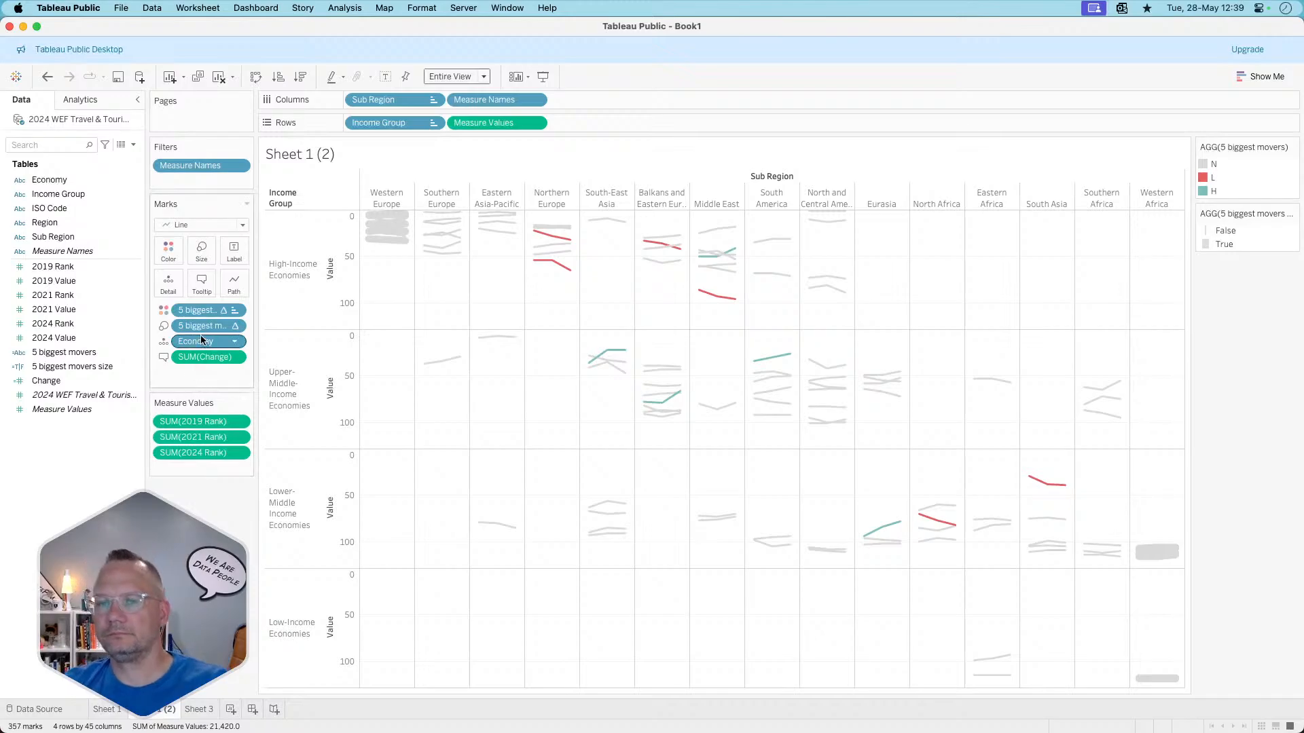
# - Remove 5 biggest movers size from the line size encoding and review its formula
pyautogui.moveTo(202, 327); pyautogui.dragTo(196, 530)
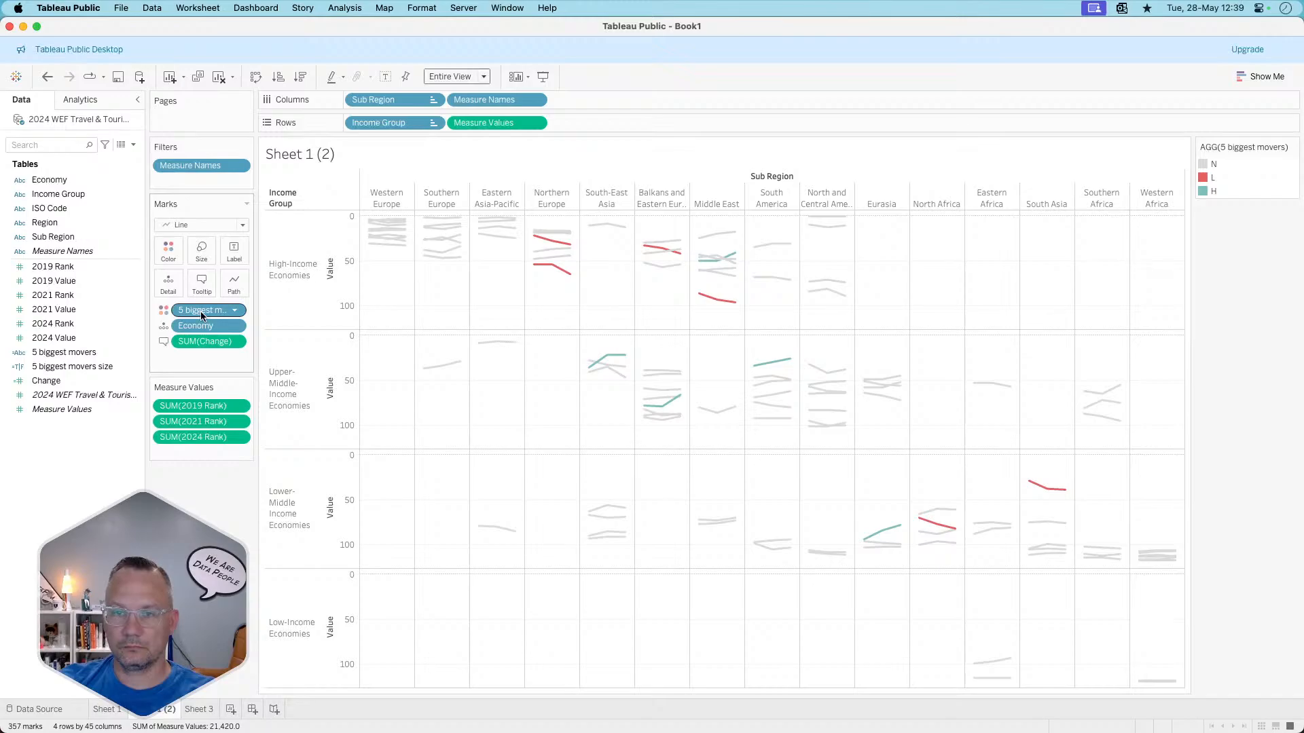
pyautogui.rightClick(96, 365)
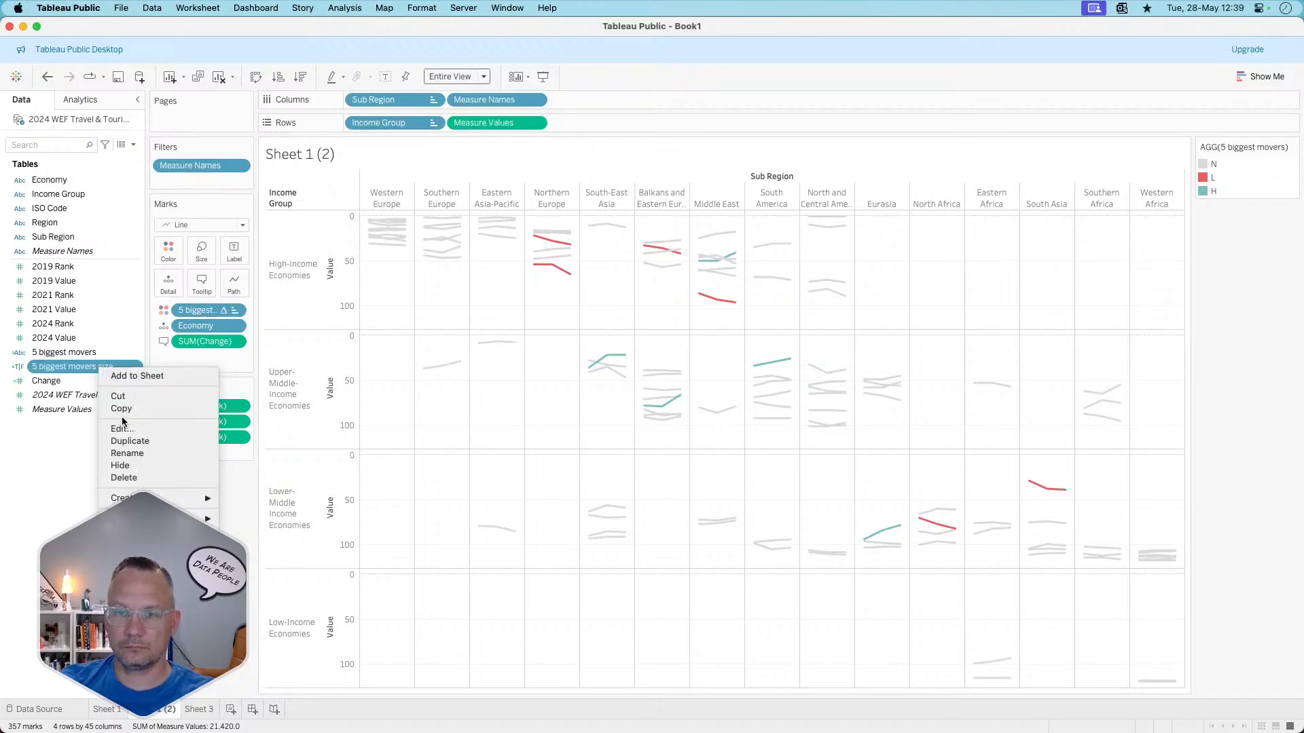
pyautogui.click(122, 428)
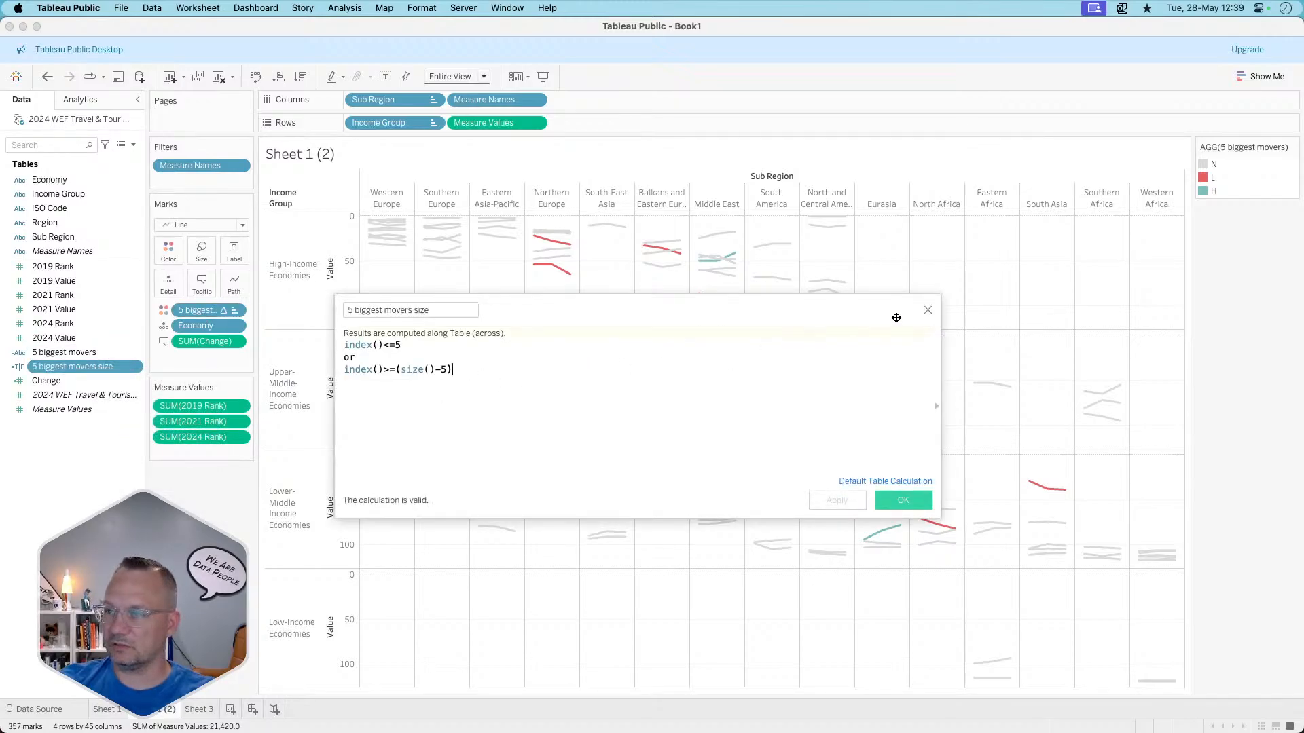
pyautogui.click(927, 309)
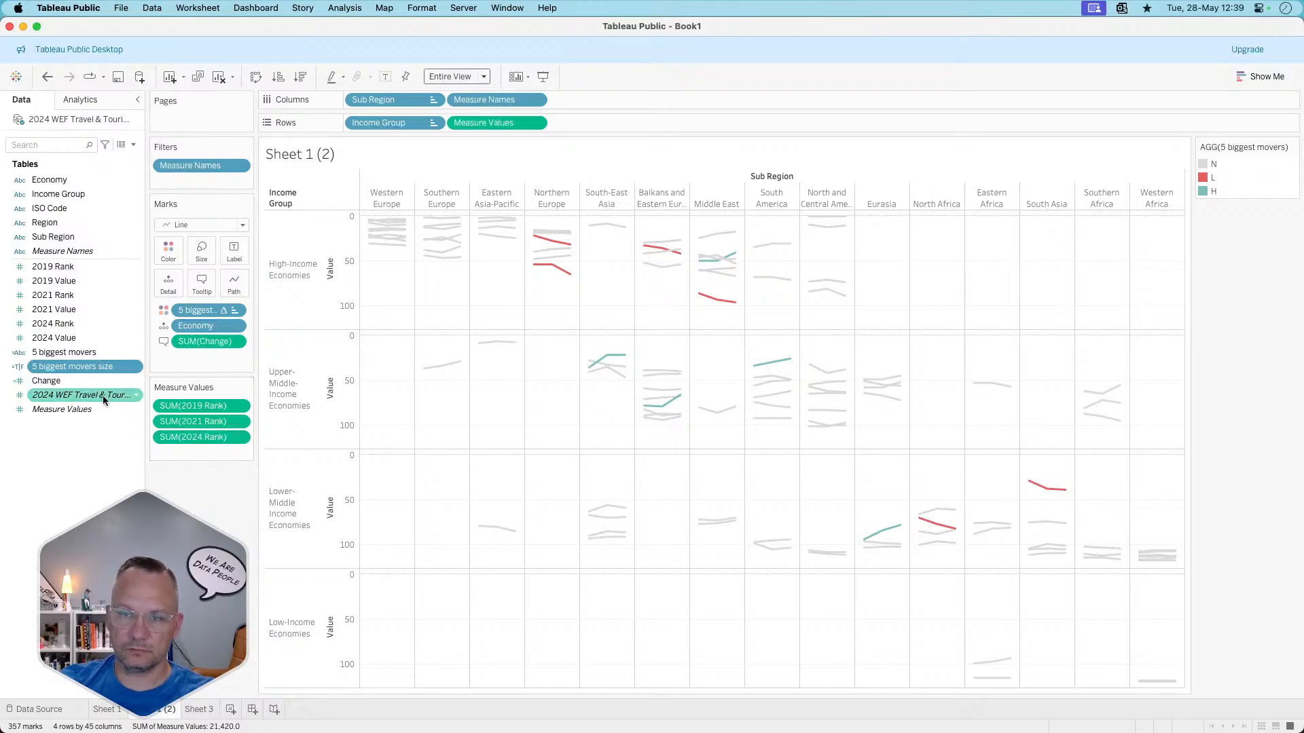
# - Color the lines by 5 biggest movers size, computed along the specific dimensions Sub Region, Economy and Income Group
pyautogui.moveTo(71, 365); pyautogui.dragTo(201, 309)
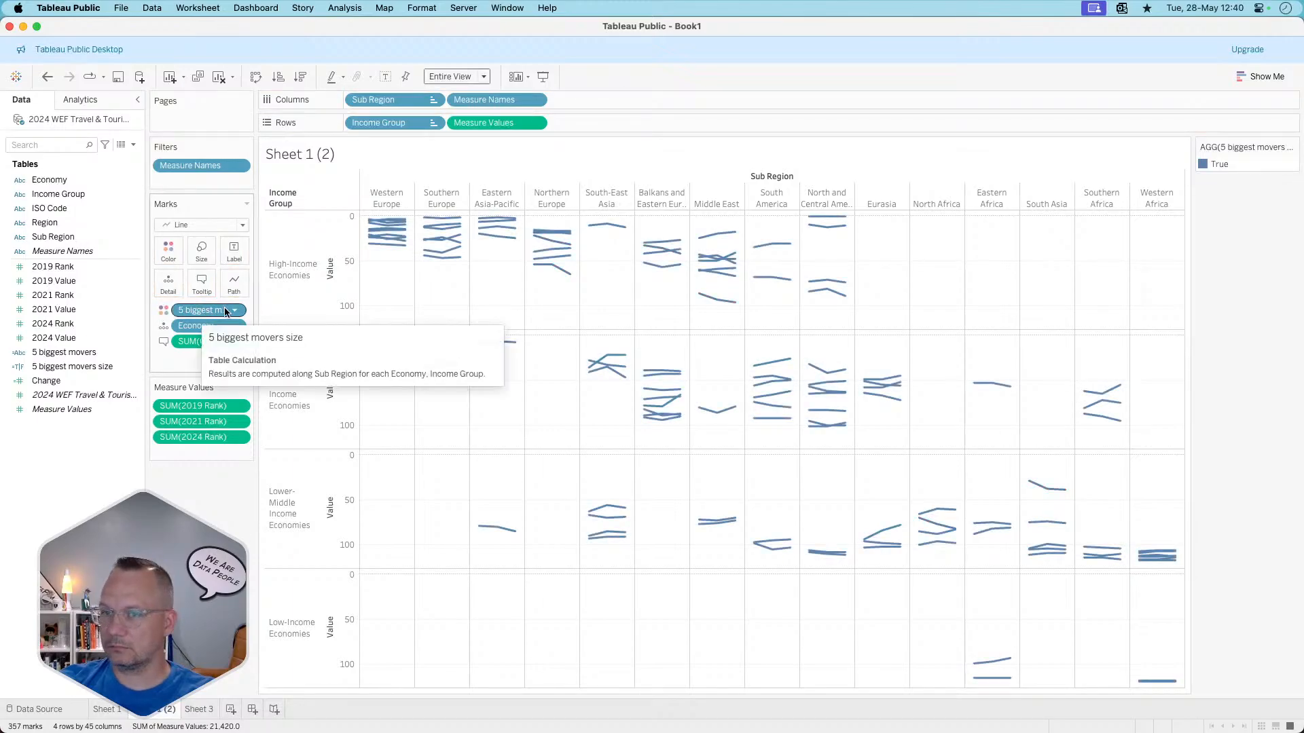
pyautogui.click(236, 310)
pyautogui.click(227, 456)
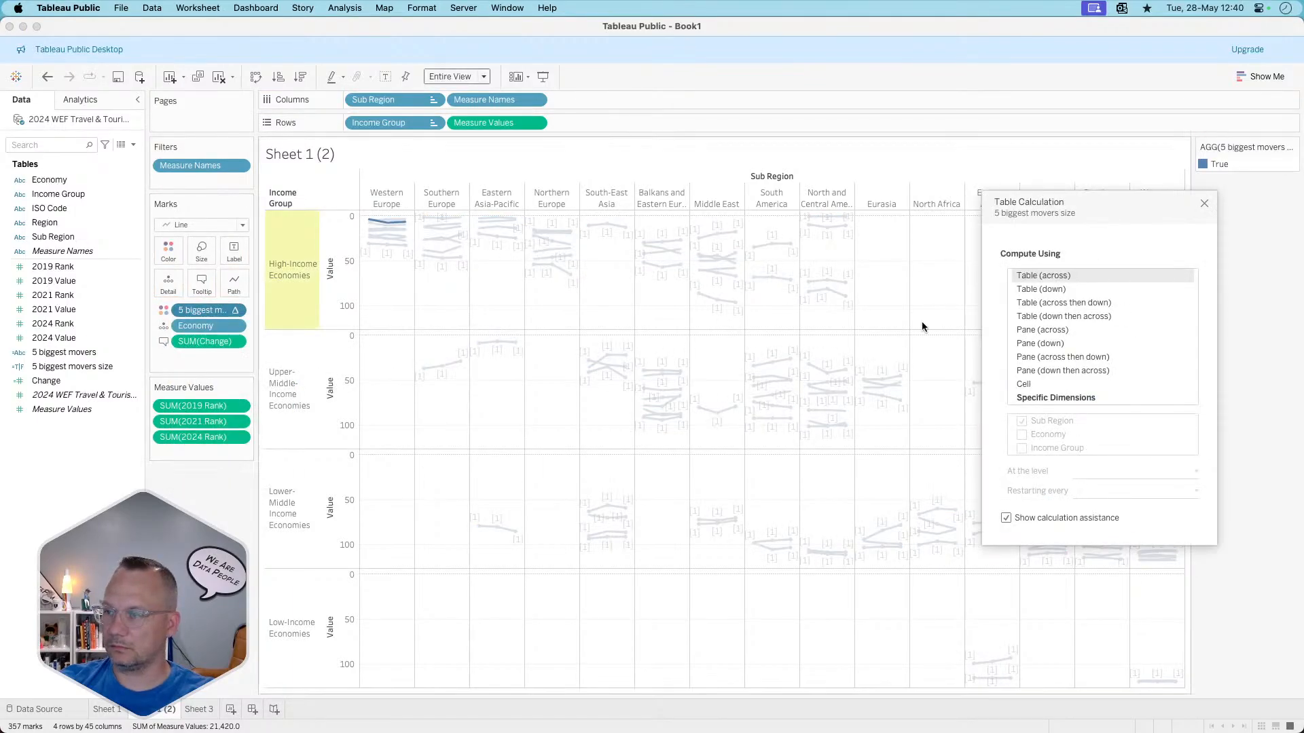
pyautogui.click(1056, 398)
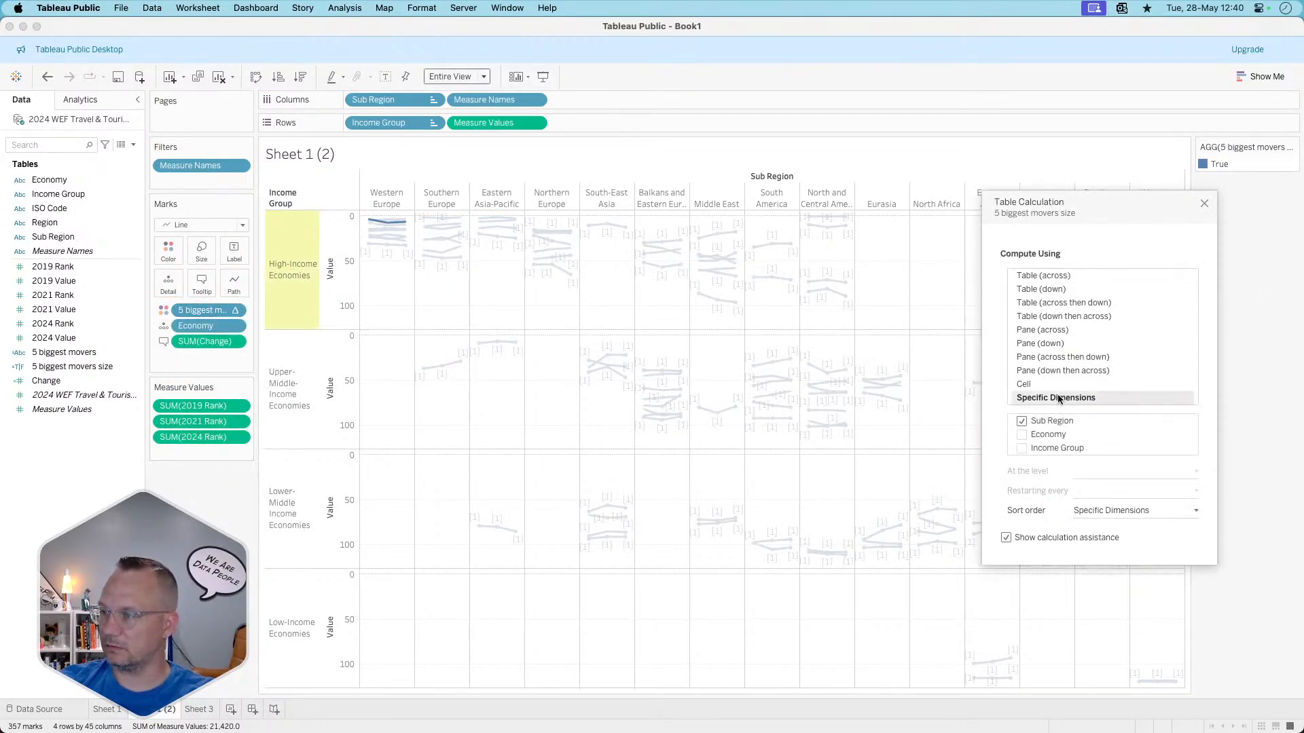
pyautogui.click(1021, 435)
pyautogui.click(1022, 448)
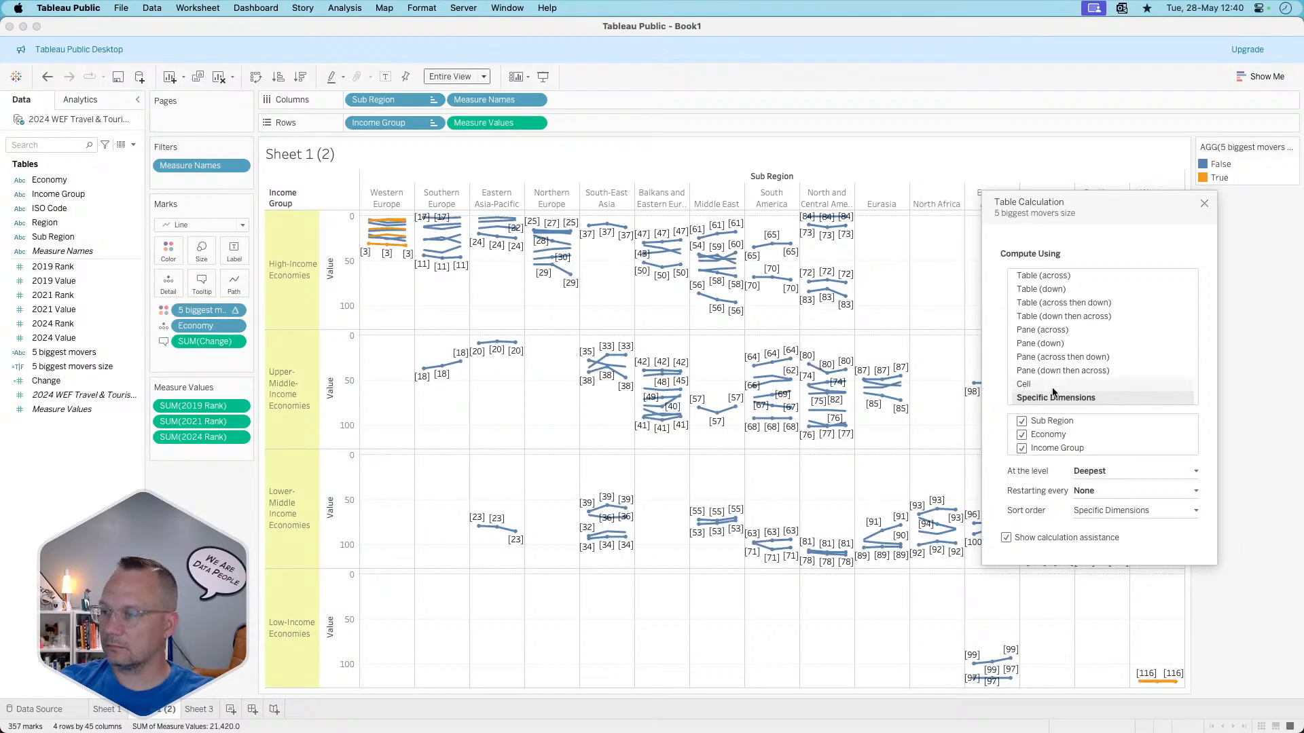
# - Set a custom sort order by the Sum of Change, descending, for the 5 biggest movers size table calculation and close its settings
pyautogui.moveTo(1096, 210); pyautogui.dragTo(1220, 210)
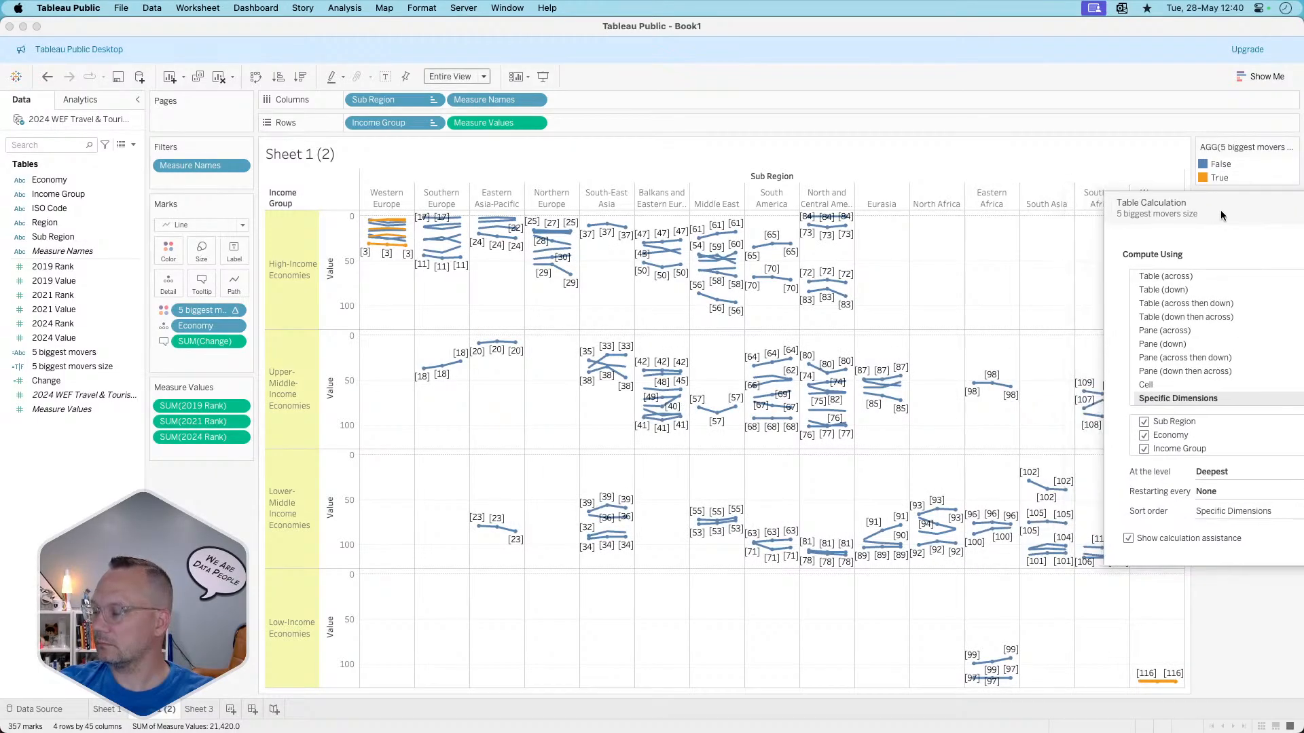
pyautogui.click(1272, 512)
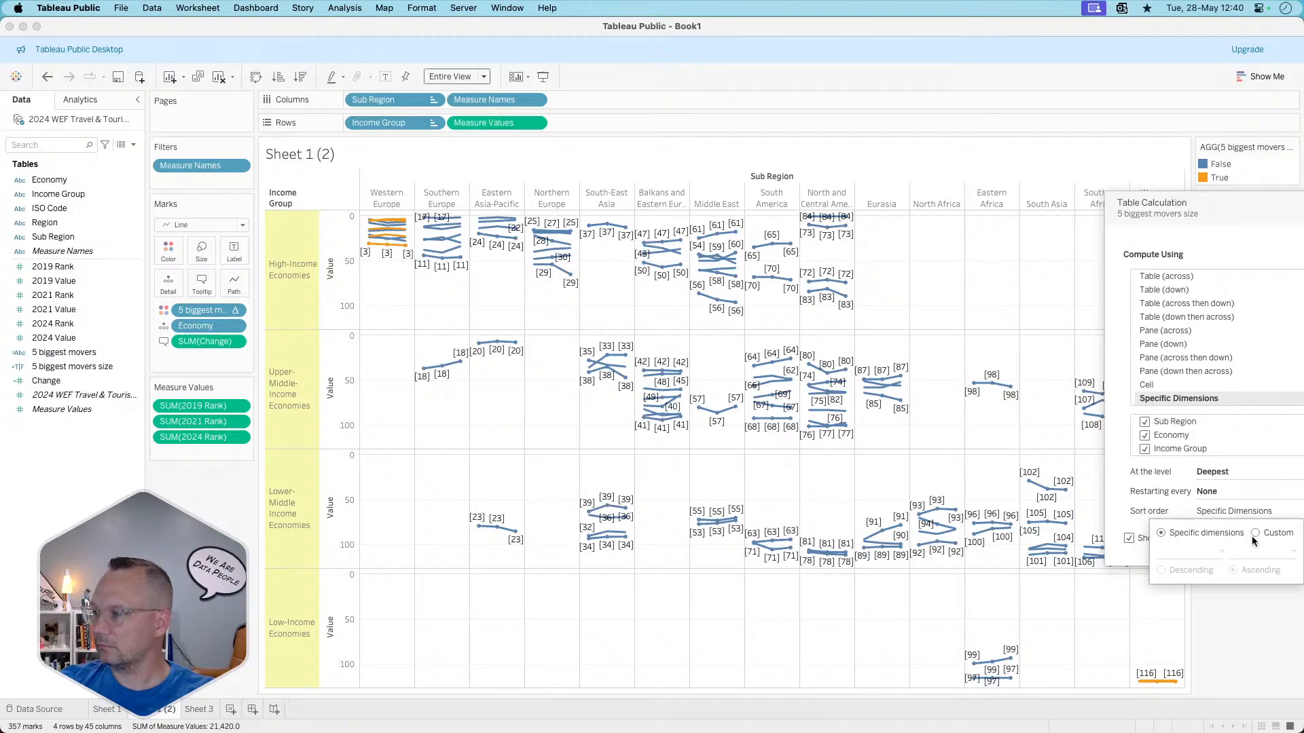
pyautogui.click(1255, 533)
pyautogui.click(1189, 551)
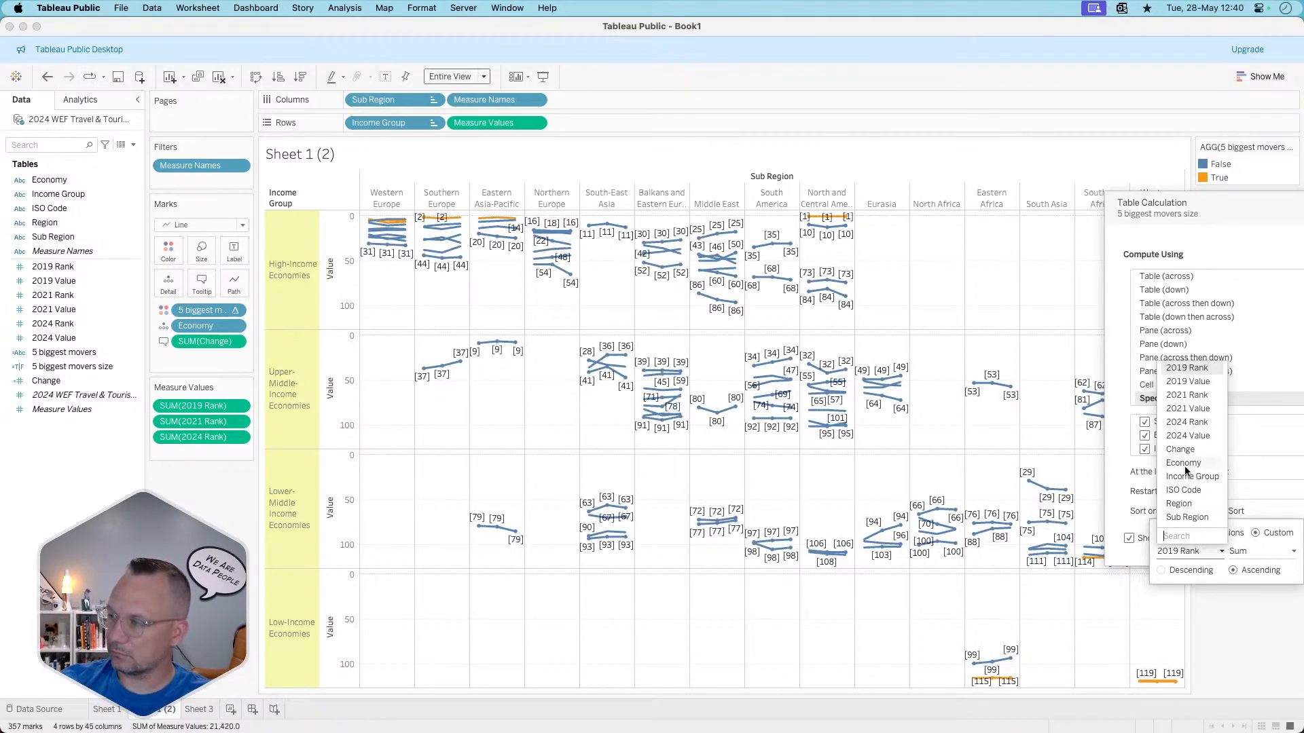
pyautogui.click(1184, 449)
pyautogui.click(1262, 551)
pyautogui.click(1243, 568)
pyautogui.click(1170, 569)
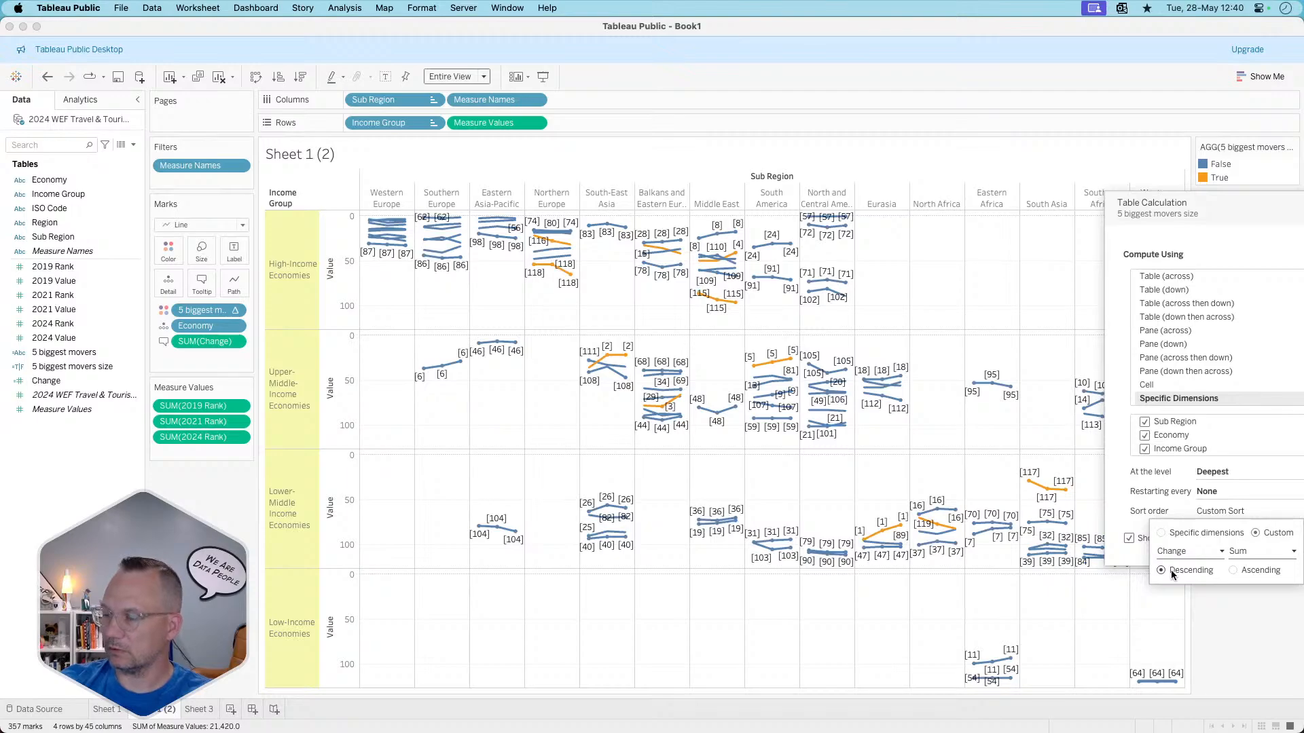
pyautogui.click(1179, 495)
pyautogui.moveTo(1221, 206); pyautogui.dragTo(1082, 216)
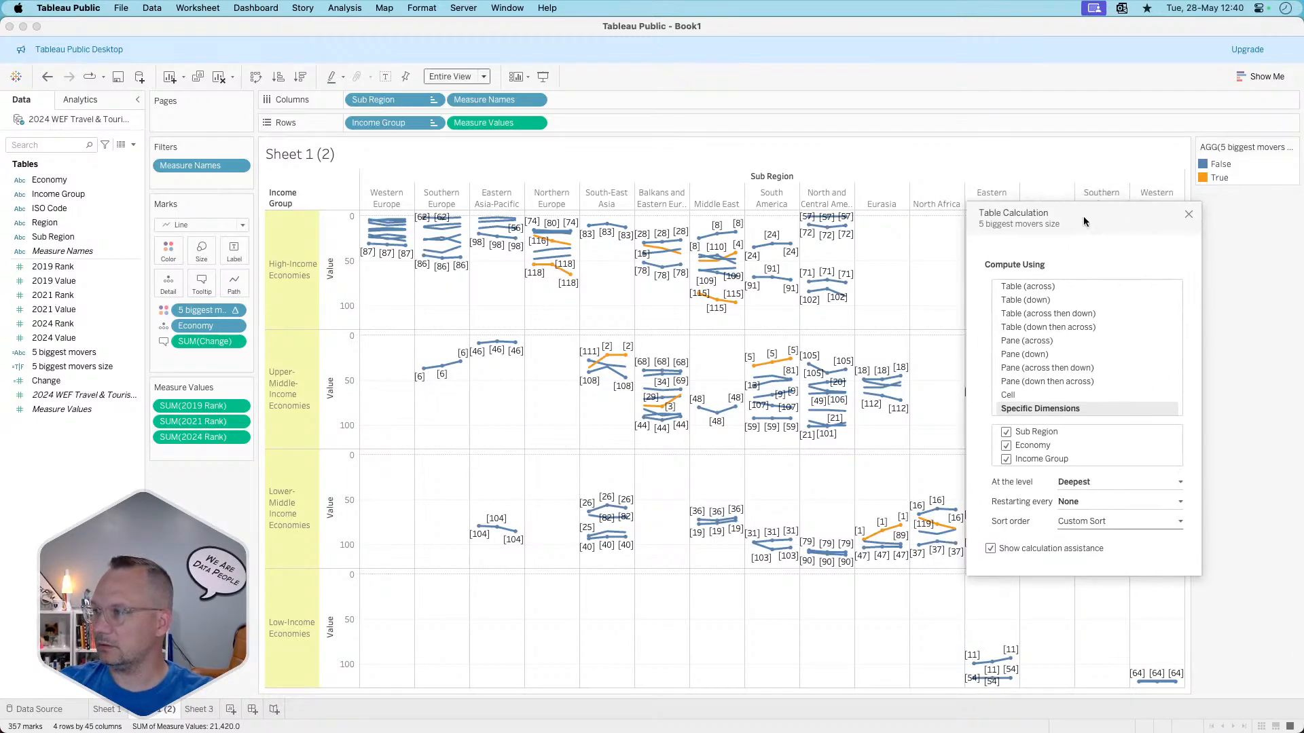
pyautogui.click(1188, 214)
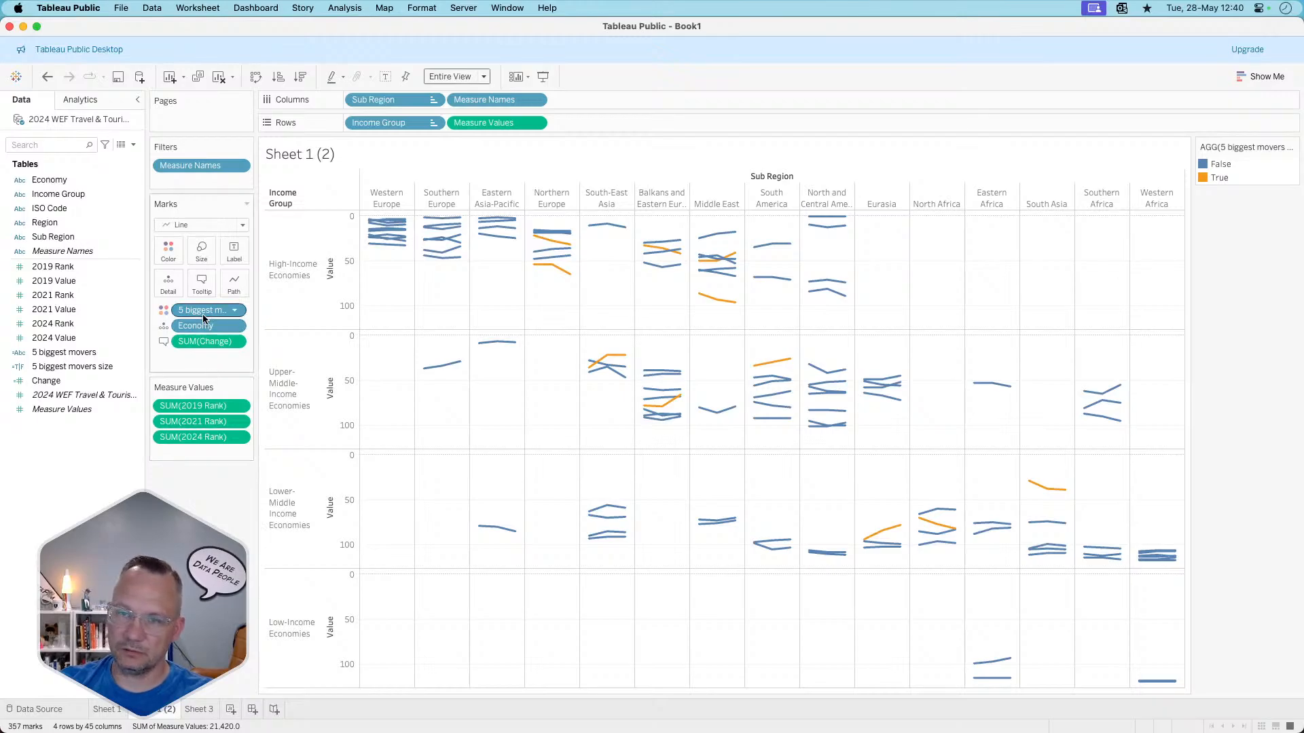
# - Move 5 biggest movers size from the color encoding to the line size encoding, keeping its table calculation settings
pyautogui.moveTo(201, 311); pyautogui.dragTo(202, 253)
pyautogui.click(95, 311)
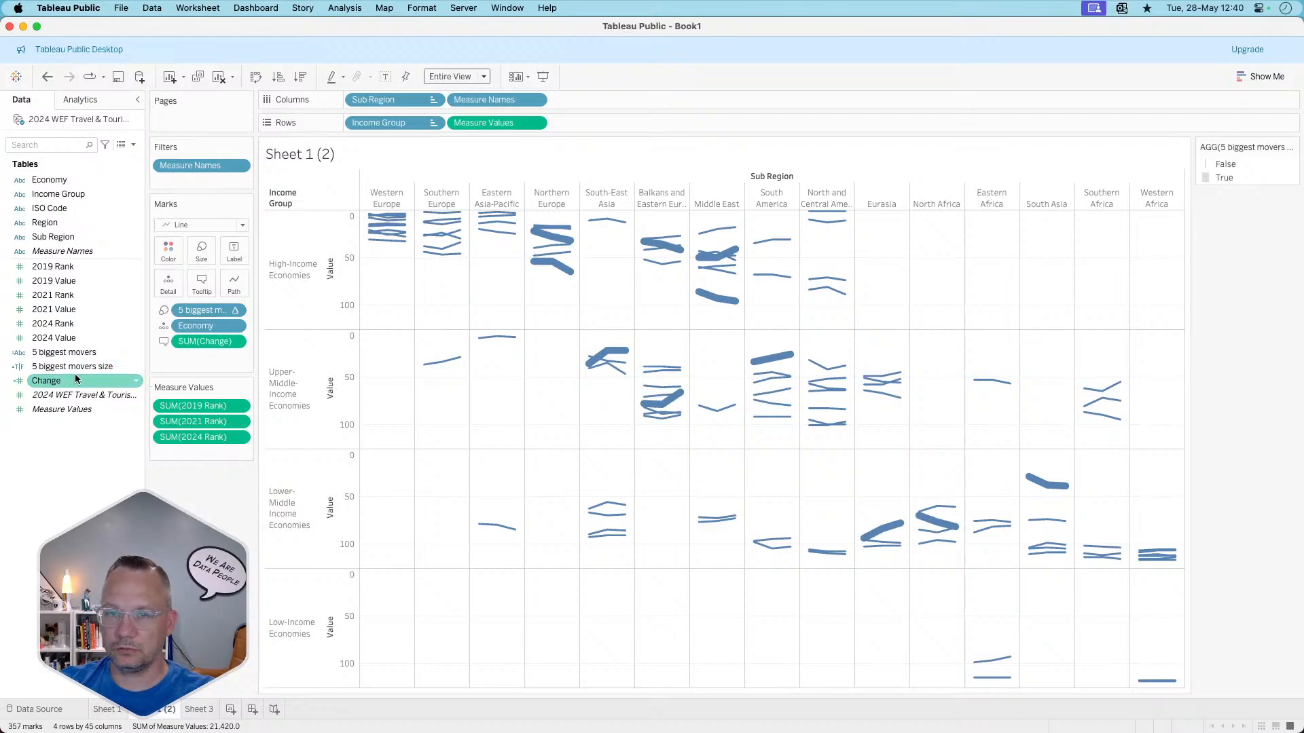
pyautogui.press('super+z')
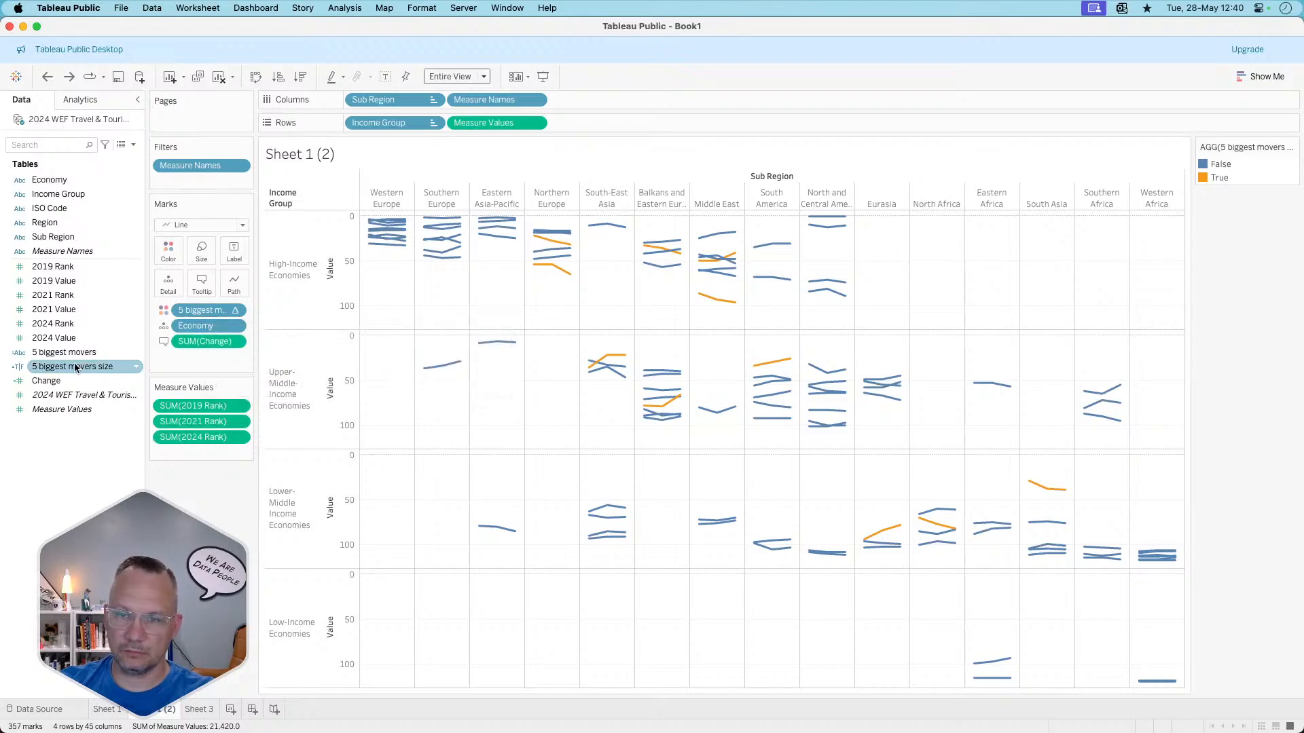
pyautogui.moveTo(74, 366); pyautogui.dragTo(160, 491)
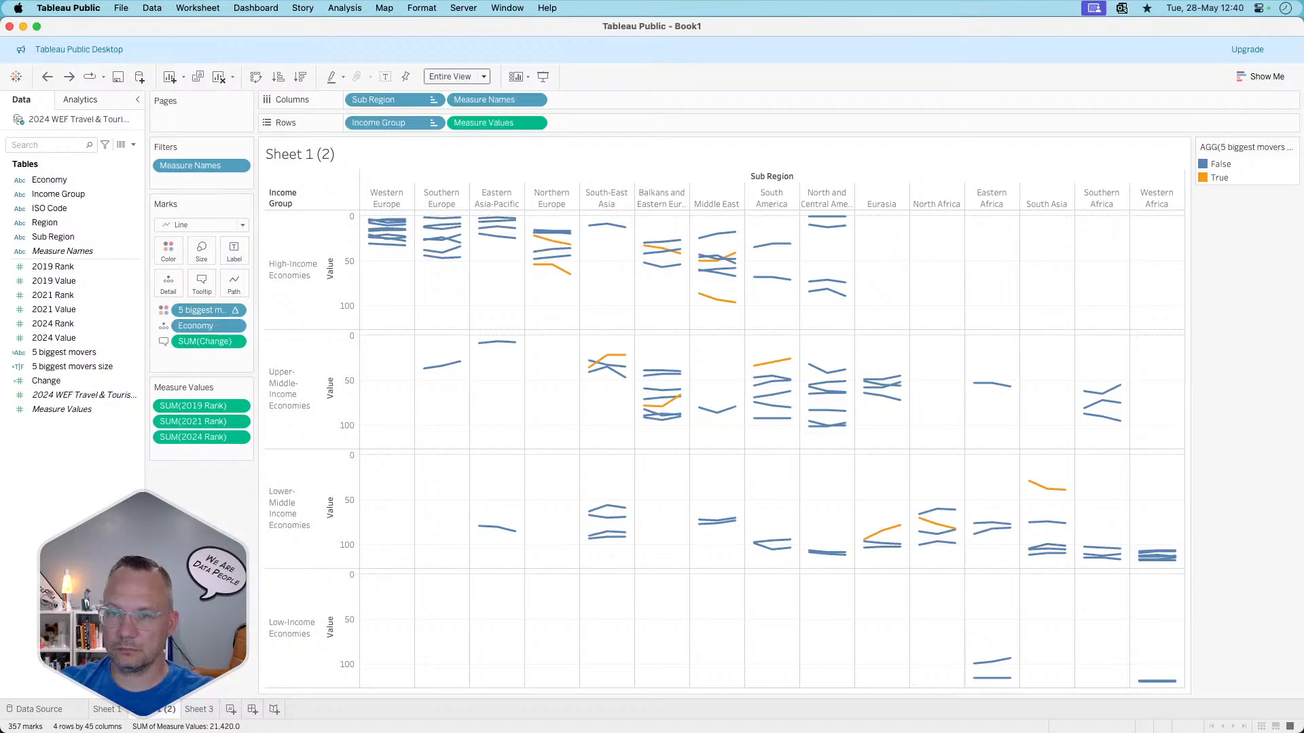
pyautogui.press('shift+super+z')
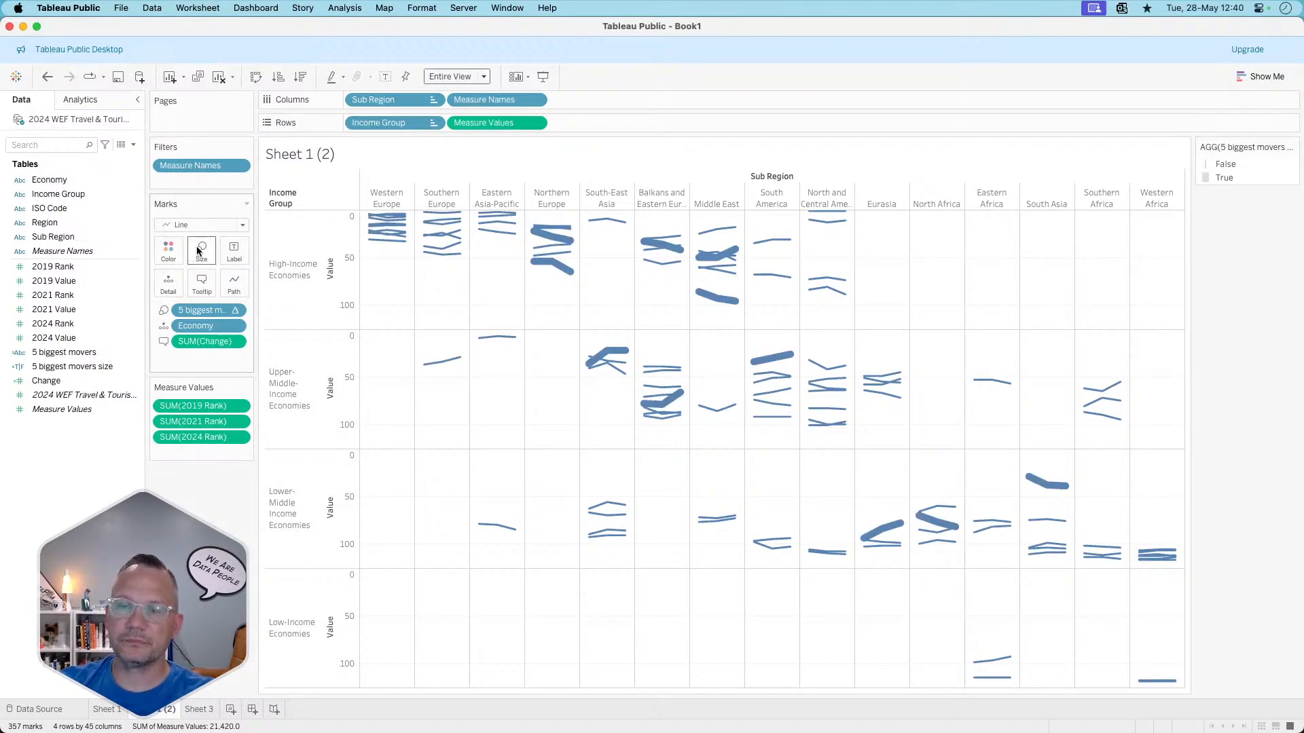
pyautogui.click(236, 313)
pyautogui.click(226, 324)
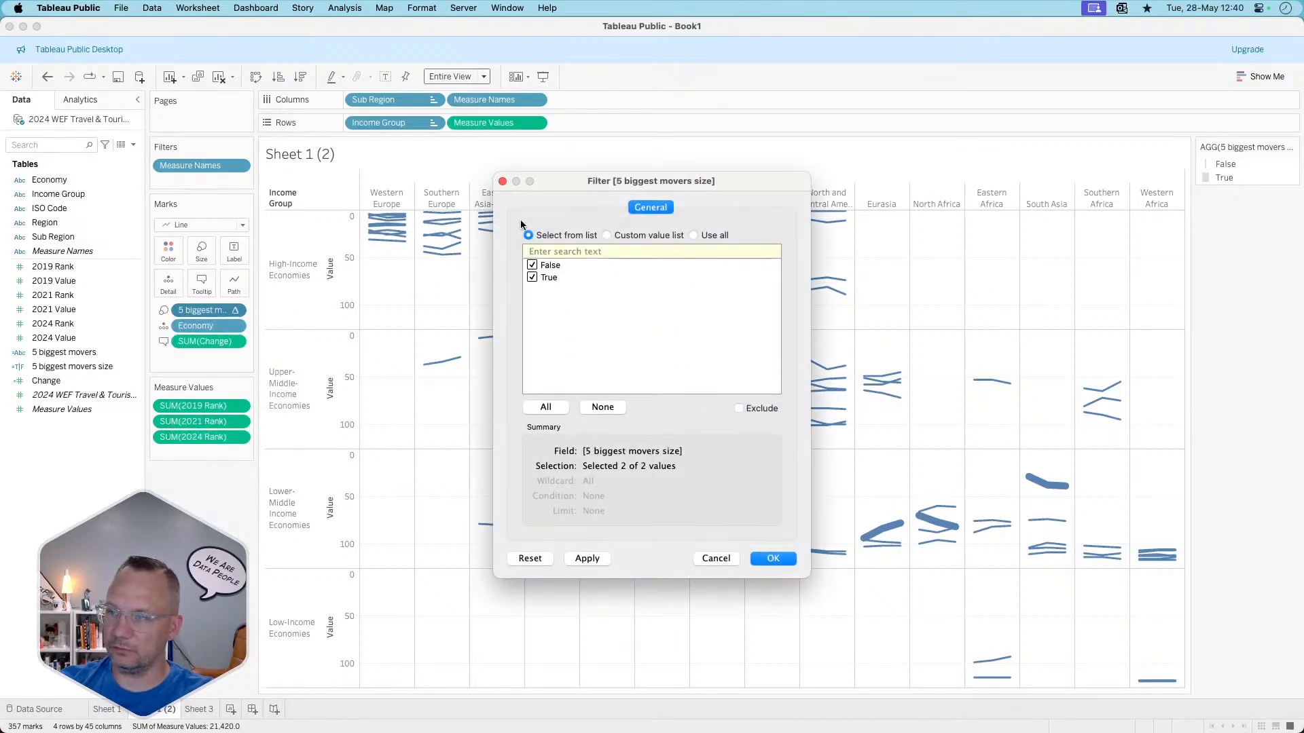
pyautogui.click(503, 181)
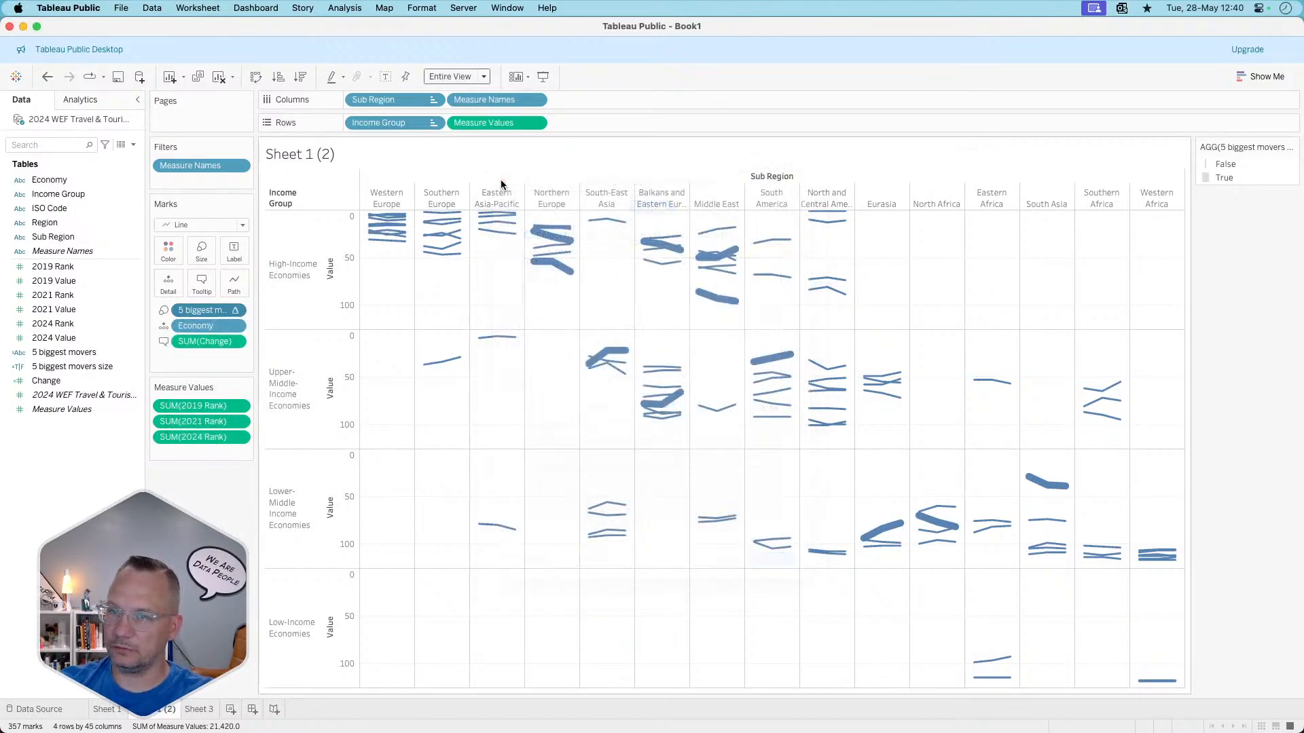
# - Reduce both ends of the mark size range for 5 biggest movers size to make all lines thinner
pyautogui.click(1292, 152)
pyautogui.click(1184, 154)
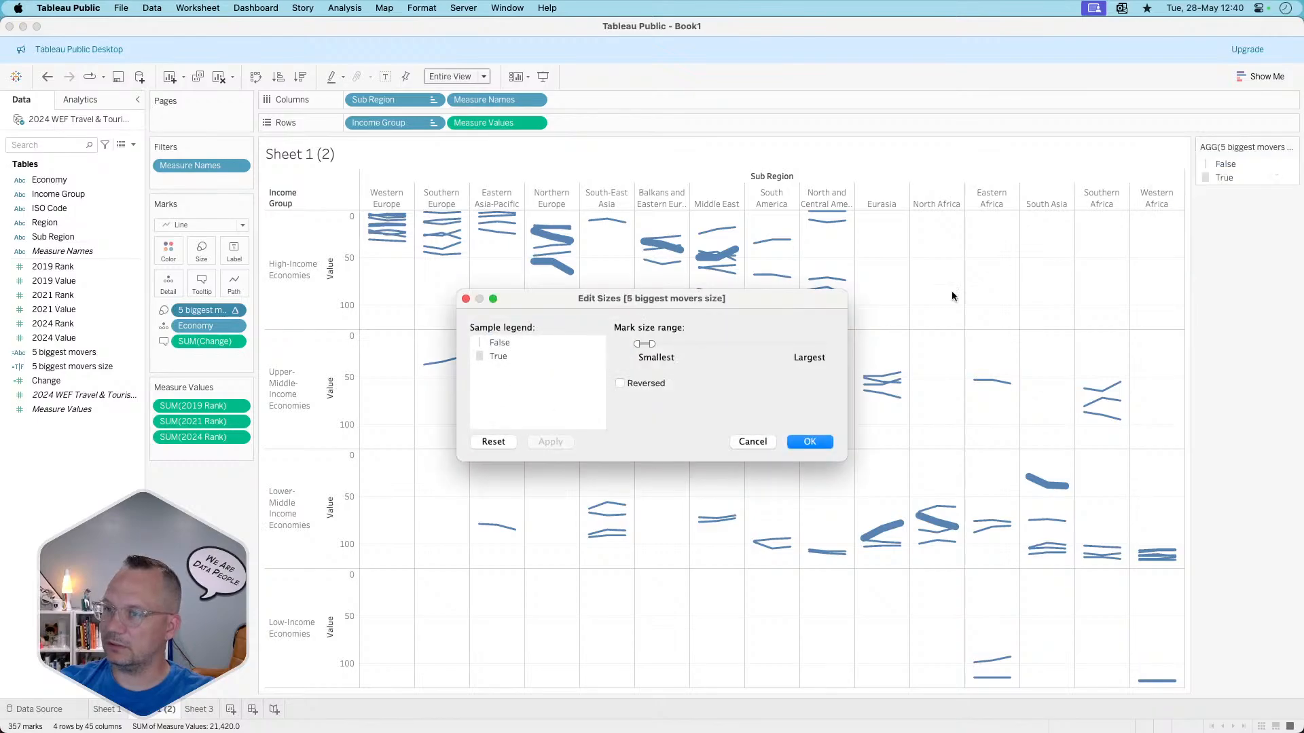
pyautogui.moveTo(648, 344); pyautogui.dragTo(621, 343)
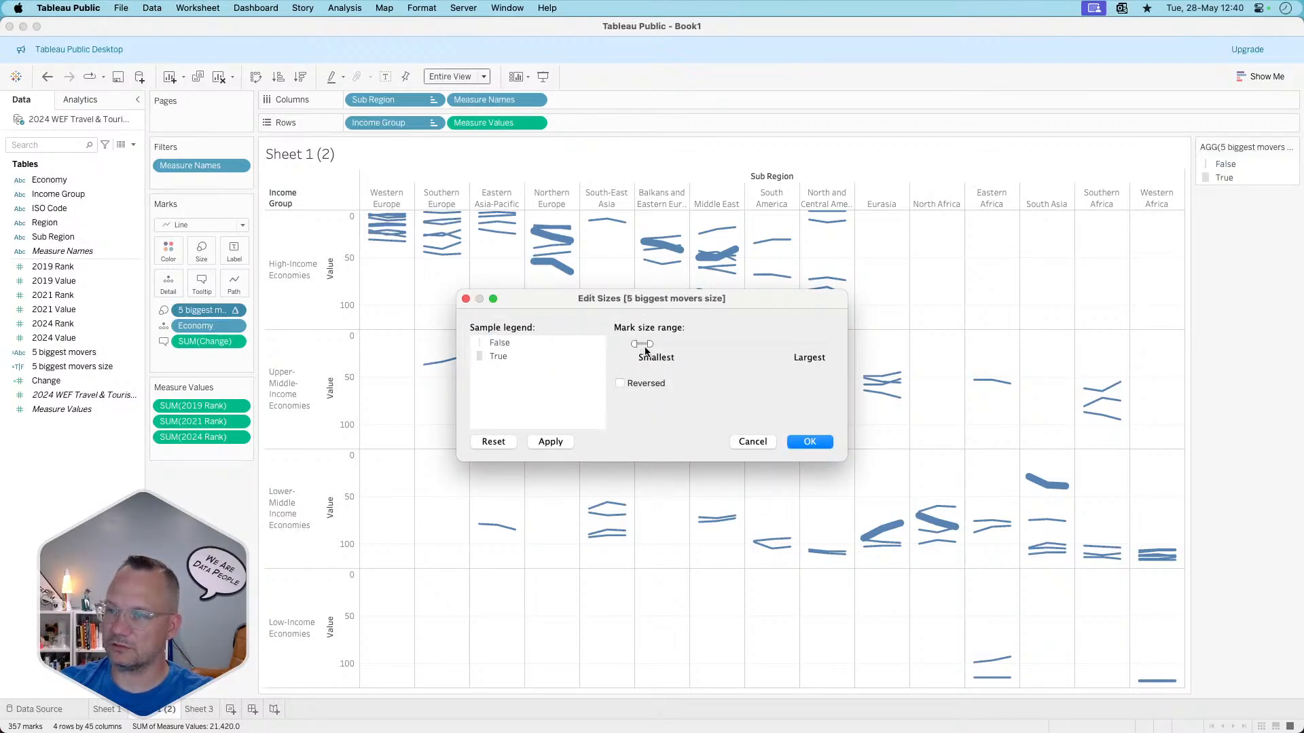
pyautogui.moveTo(651, 345); pyautogui.dragTo(643, 346)
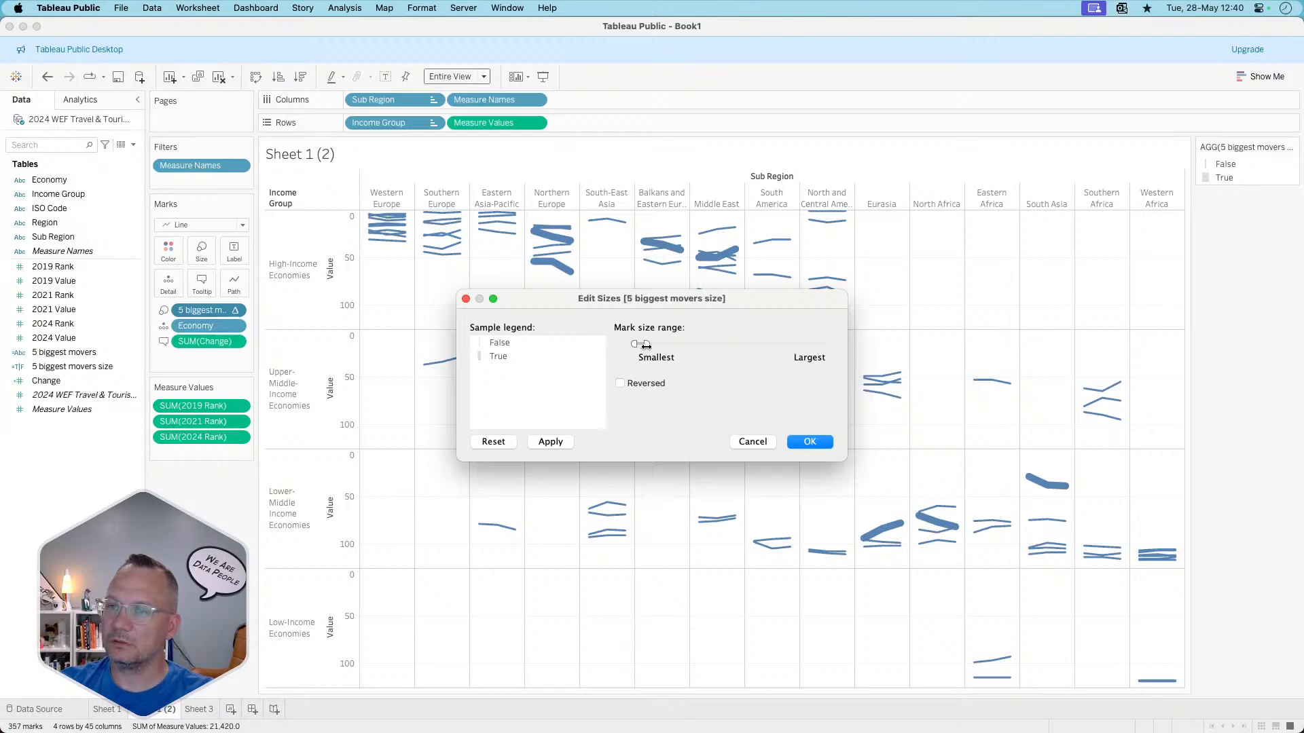
pyautogui.click(556, 442)
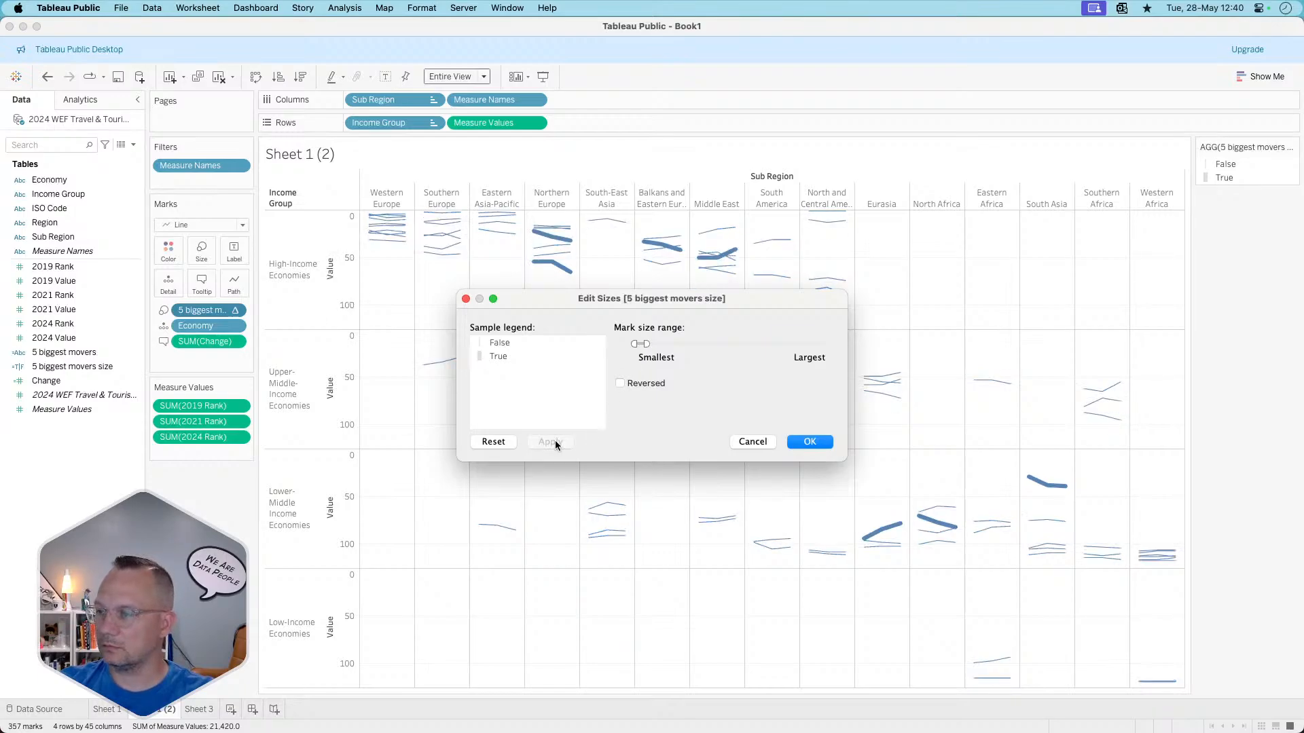
pyautogui.click(815, 442)
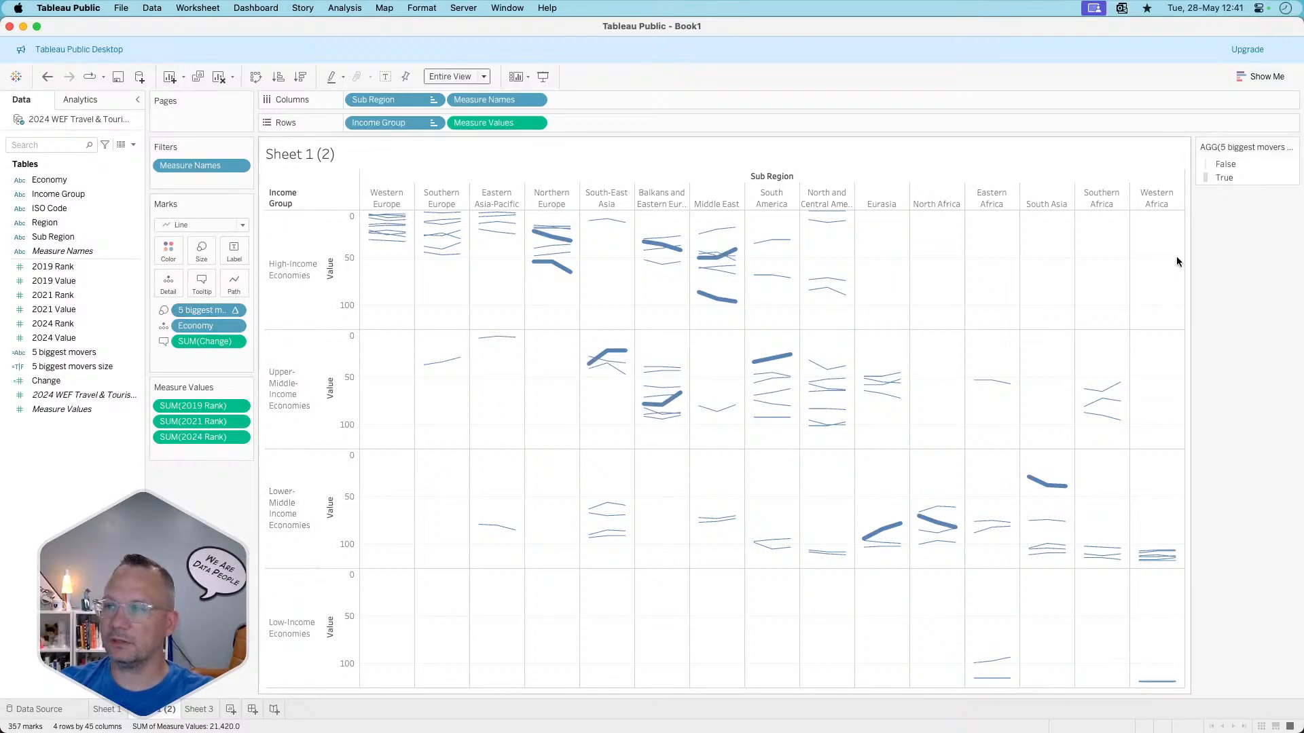
# - Slightly raise the largest mark size for 5 biggest movers size to thicken the True lines
pyautogui.click(1292, 147)
pyautogui.click(1181, 159)
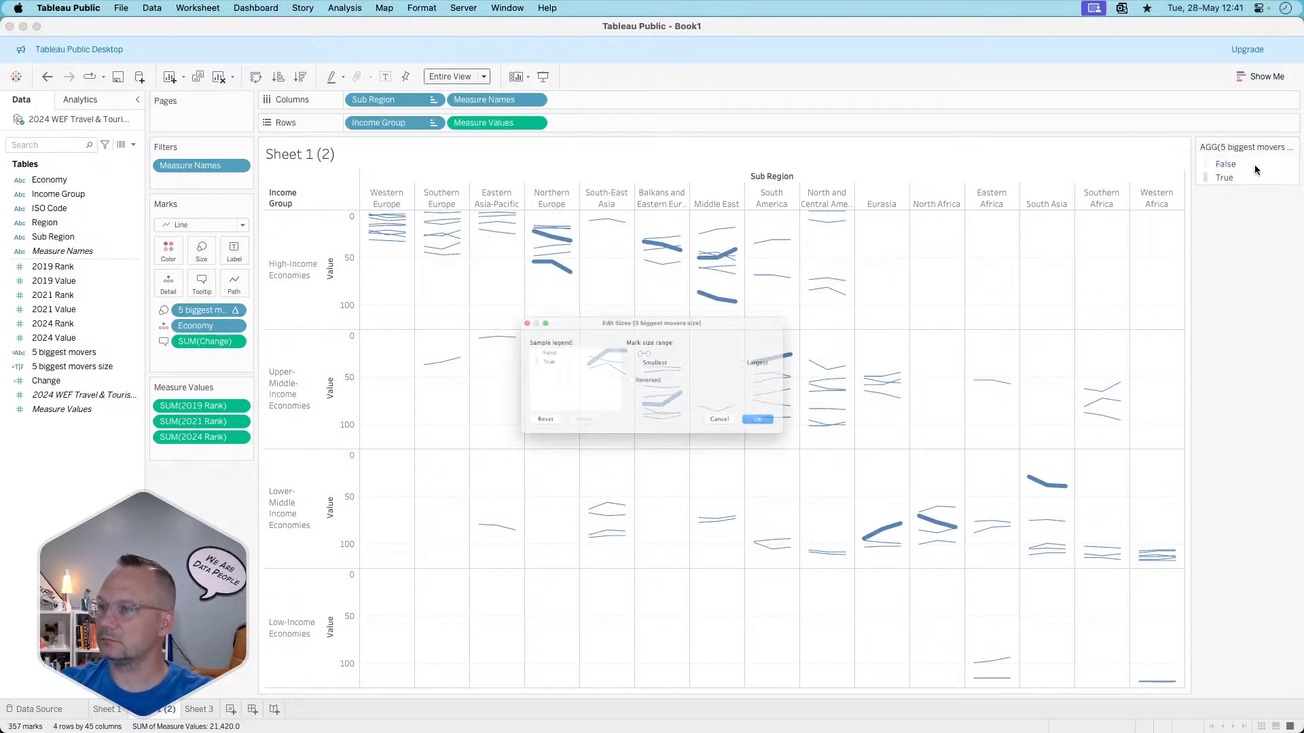
pyautogui.click(647, 344)
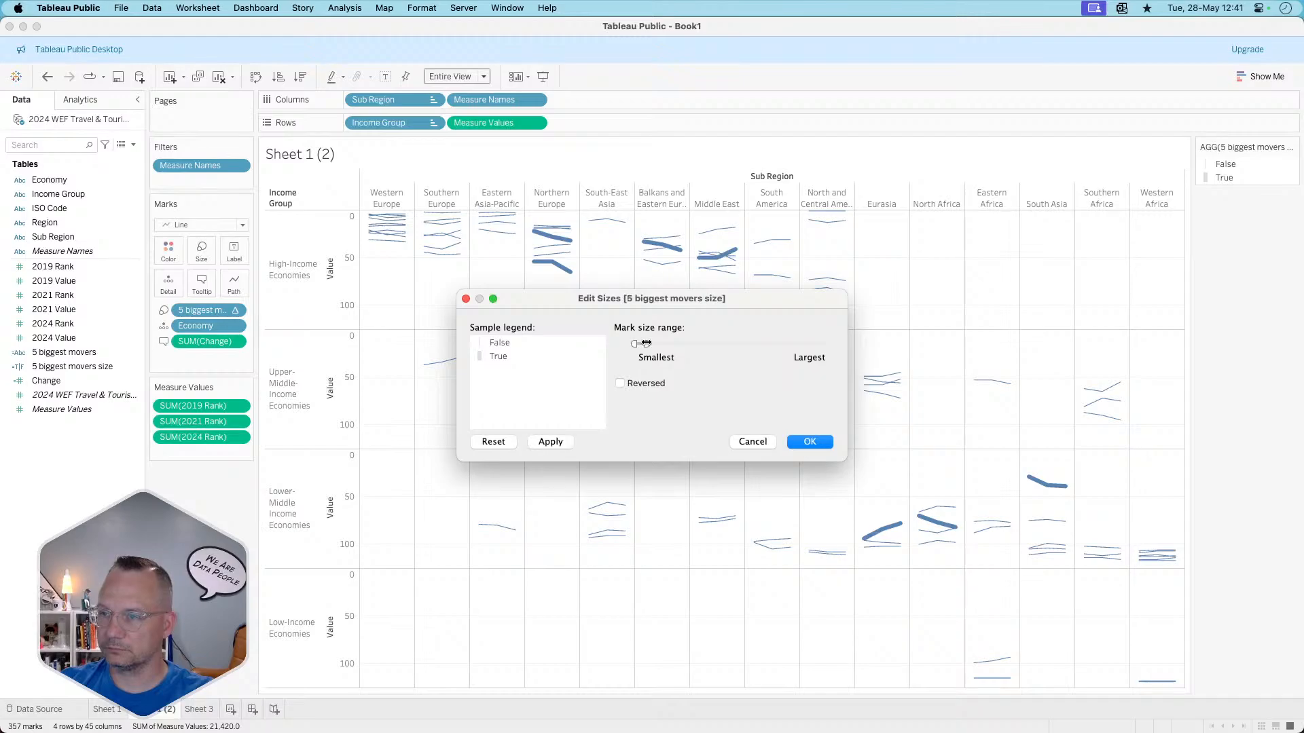
pyautogui.click(554, 443)
pyautogui.click(802, 439)
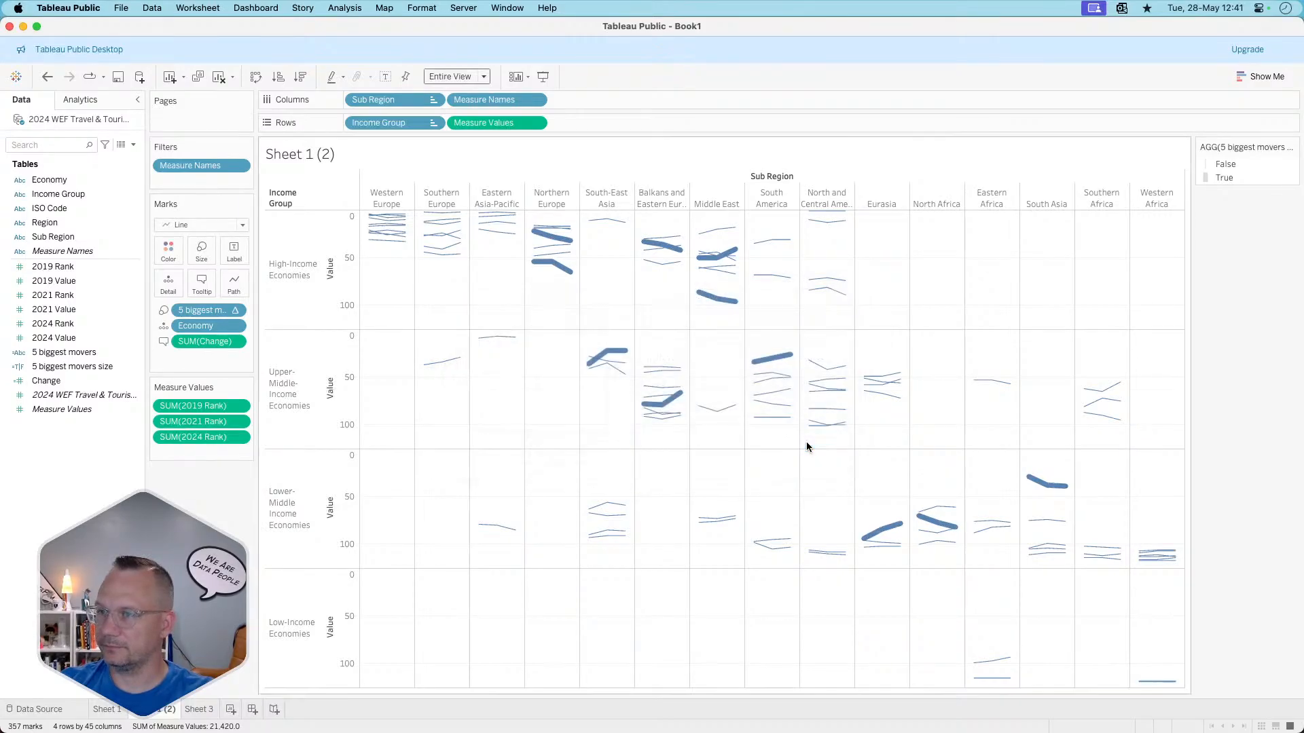
# - Narrow the mark size range for 5 biggest movers size, making the True lines thinner and the False lines slightly thicker
pyautogui.click(1292, 147)
pyautogui.click(1226, 161)
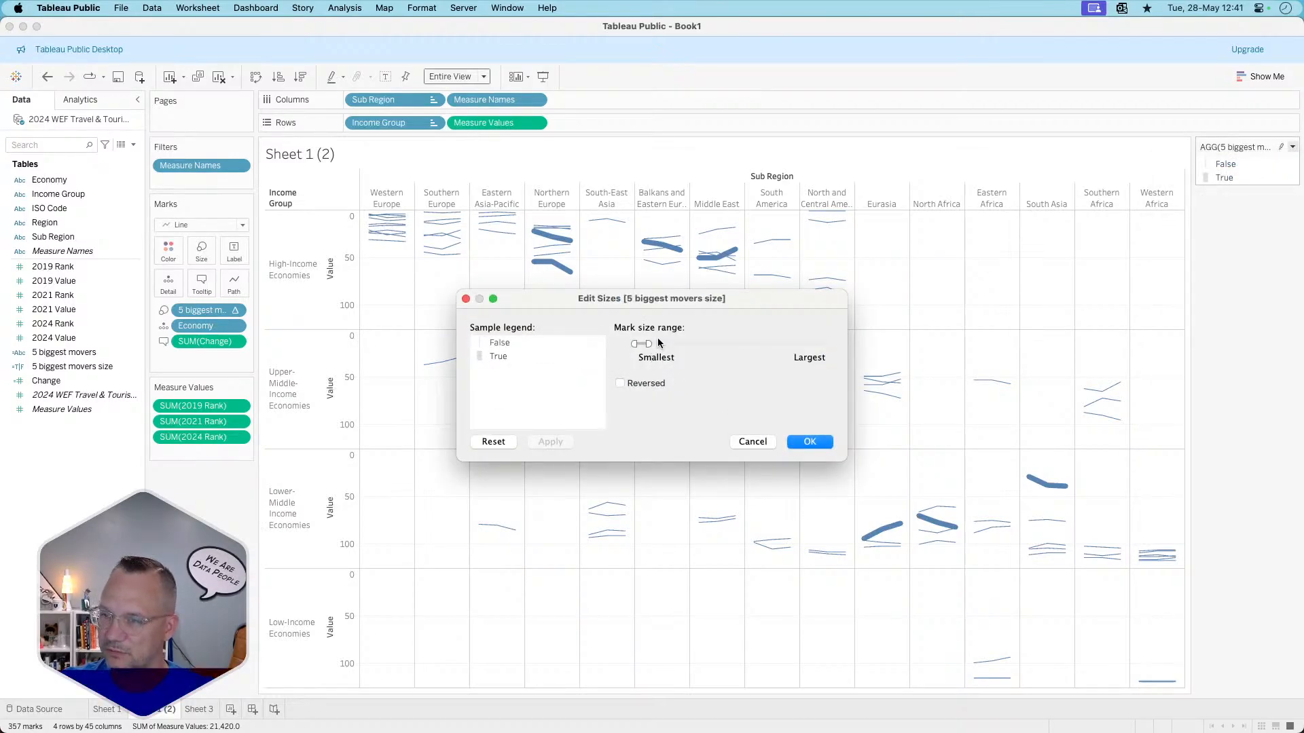
pyautogui.moveTo(650, 343); pyautogui.dragTo(637, 344)
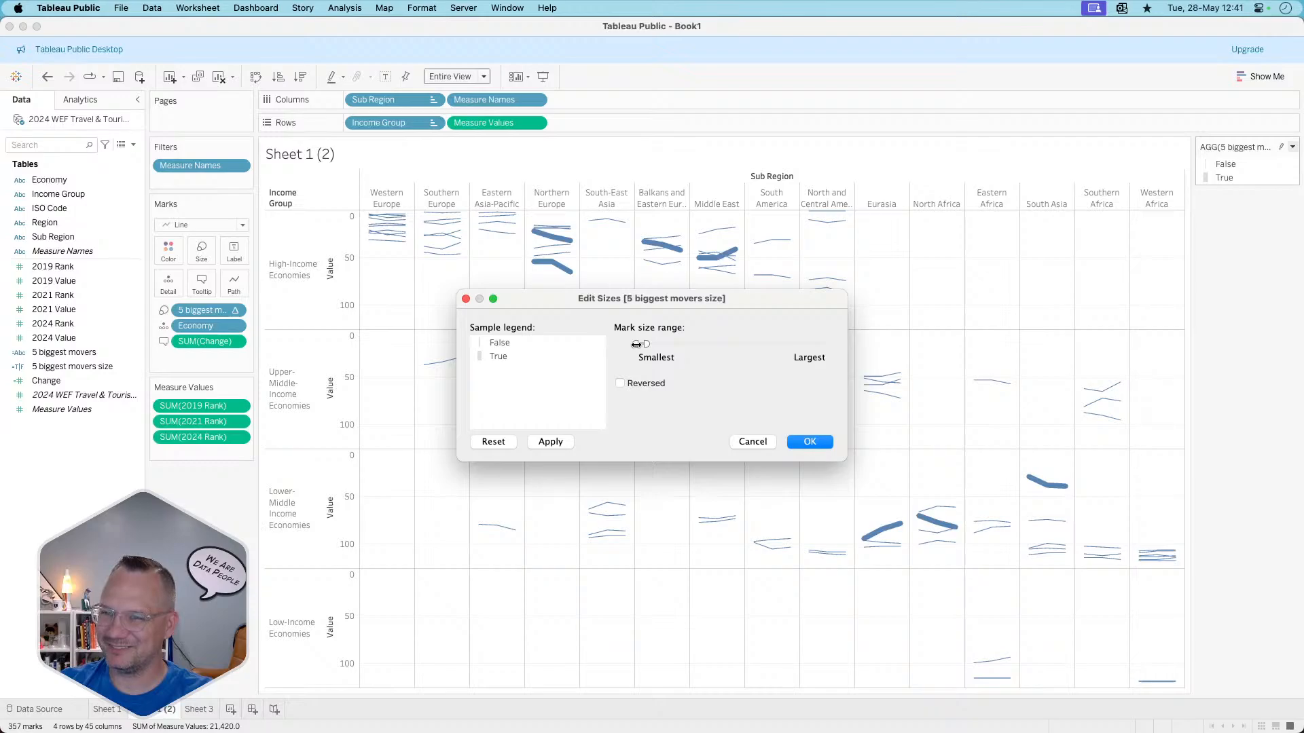
pyautogui.click(550, 442)
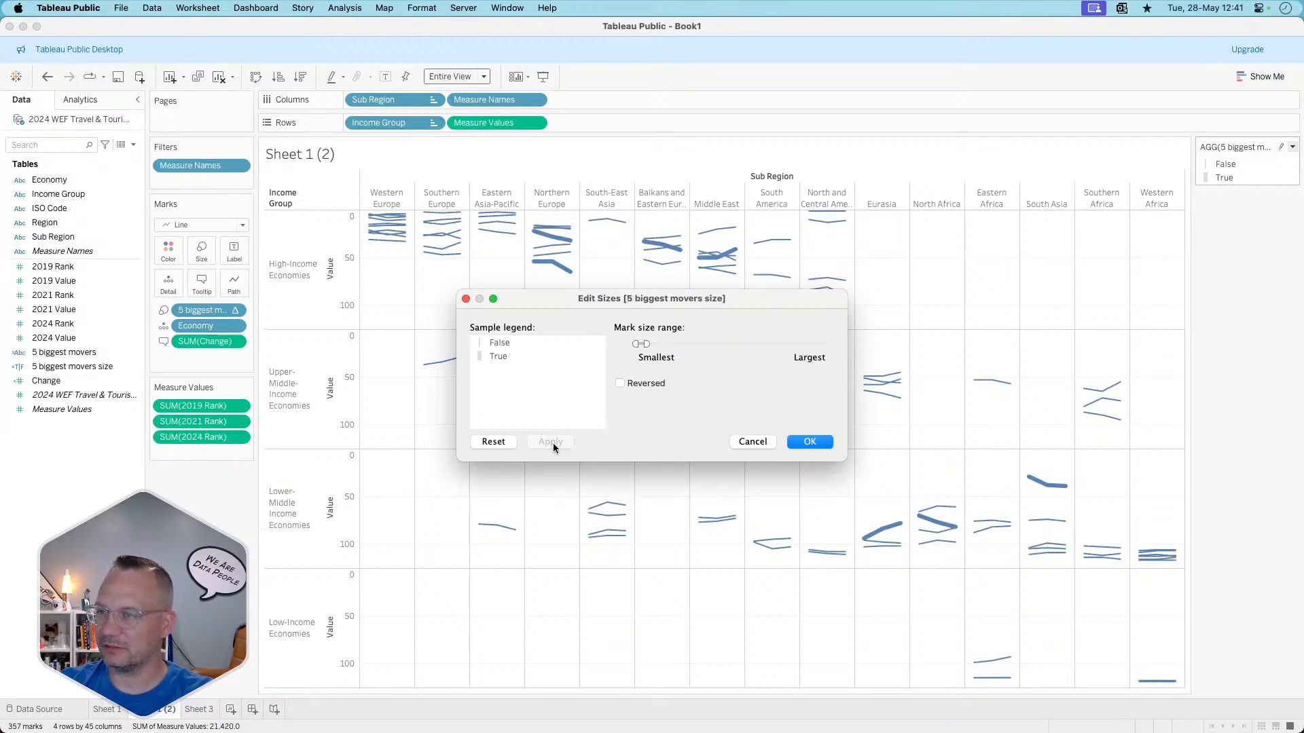
pyautogui.click(816, 442)
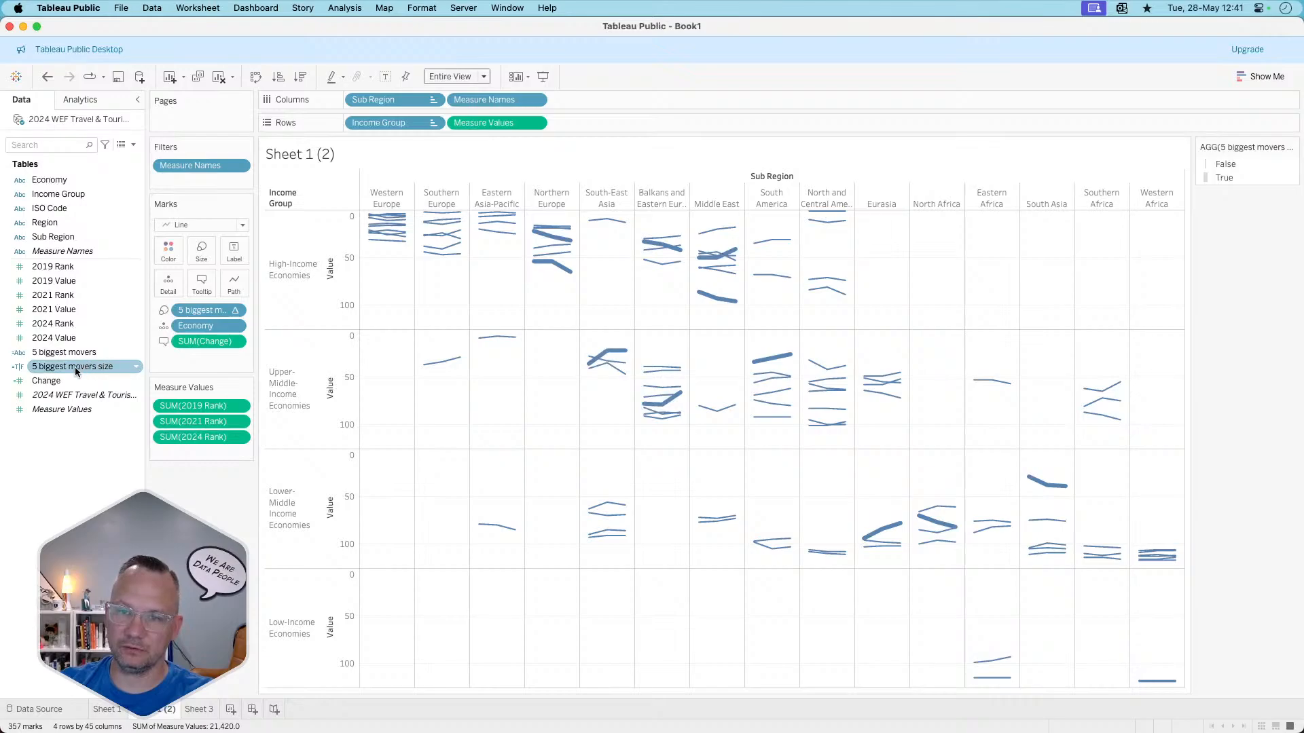
# - Color the lines by 5 biggest movers, computed along the specific dimensions Sub Region, Economy and Income Group
pyautogui.moveTo(64, 352); pyautogui.dragTo(166, 254)
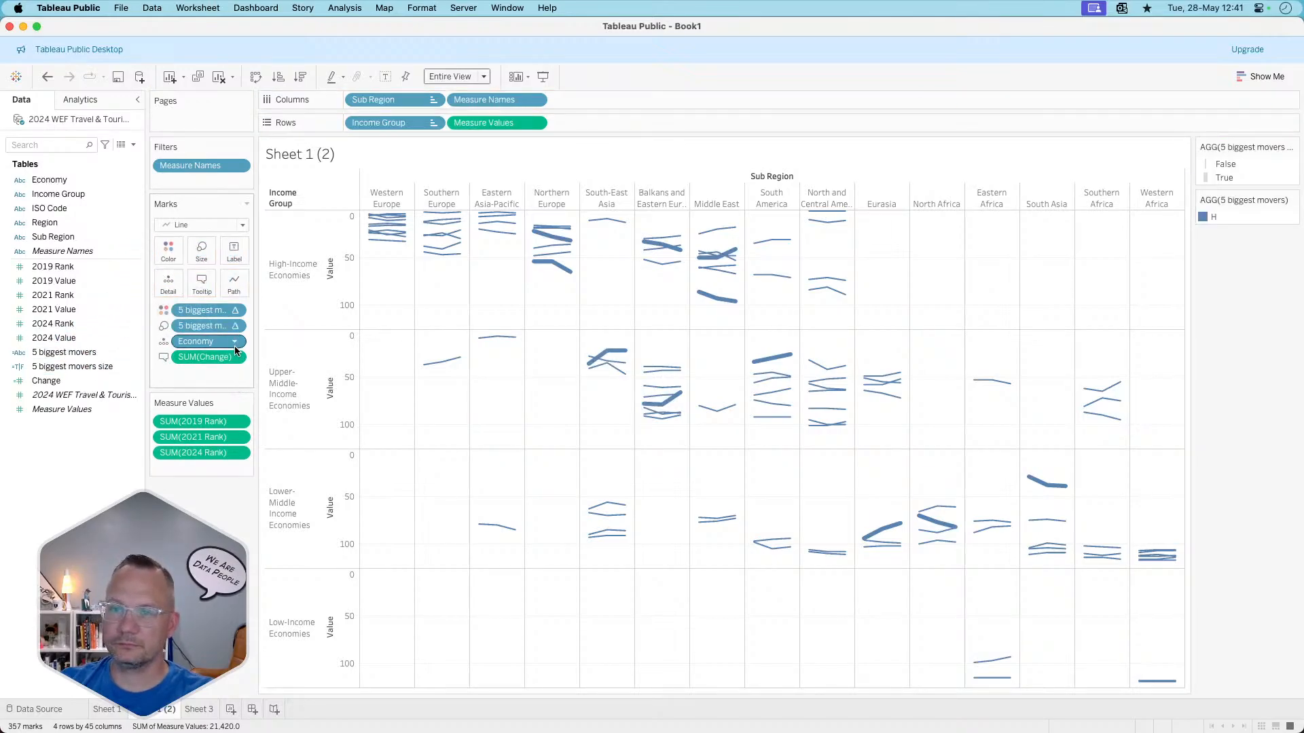
pyautogui.click(235, 310)
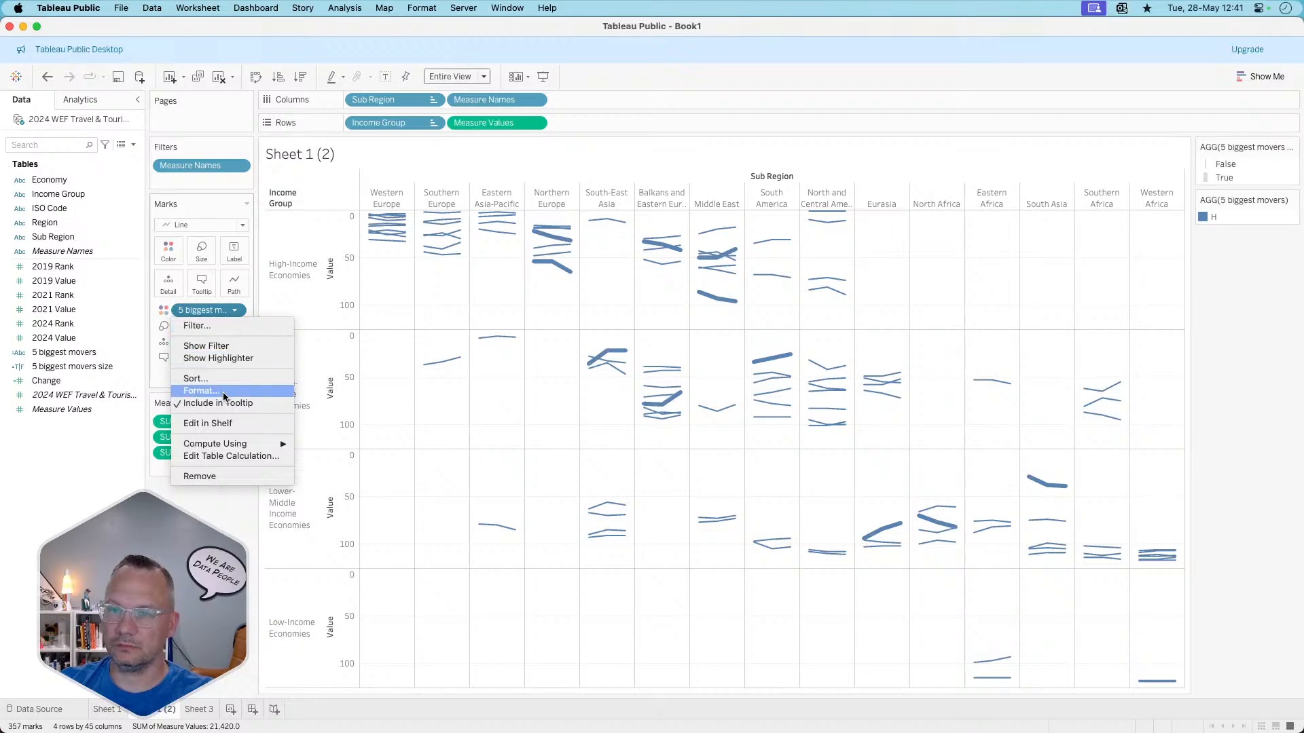
pyautogui.click(219, 453)
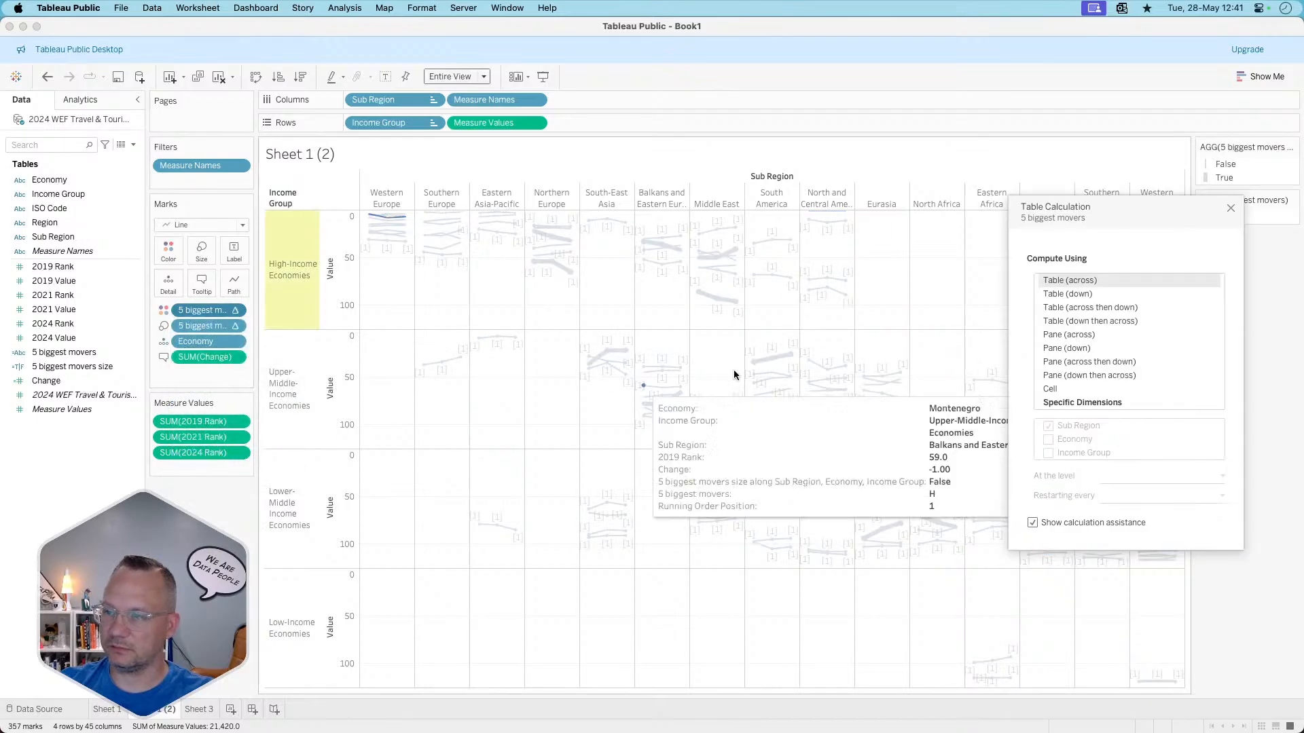
pyautogui.click(1073, 402)
pyautogui.click(1048, 439)
pyautogui.click(1048, 453)
# - Set a custom sort order by the Sum of Change, descending, for the 5 biggest movers table calculation
pyautogui.click(1148, 515)
pyautogui.click(1206, 537)
pyautogui.click(1152, 557)
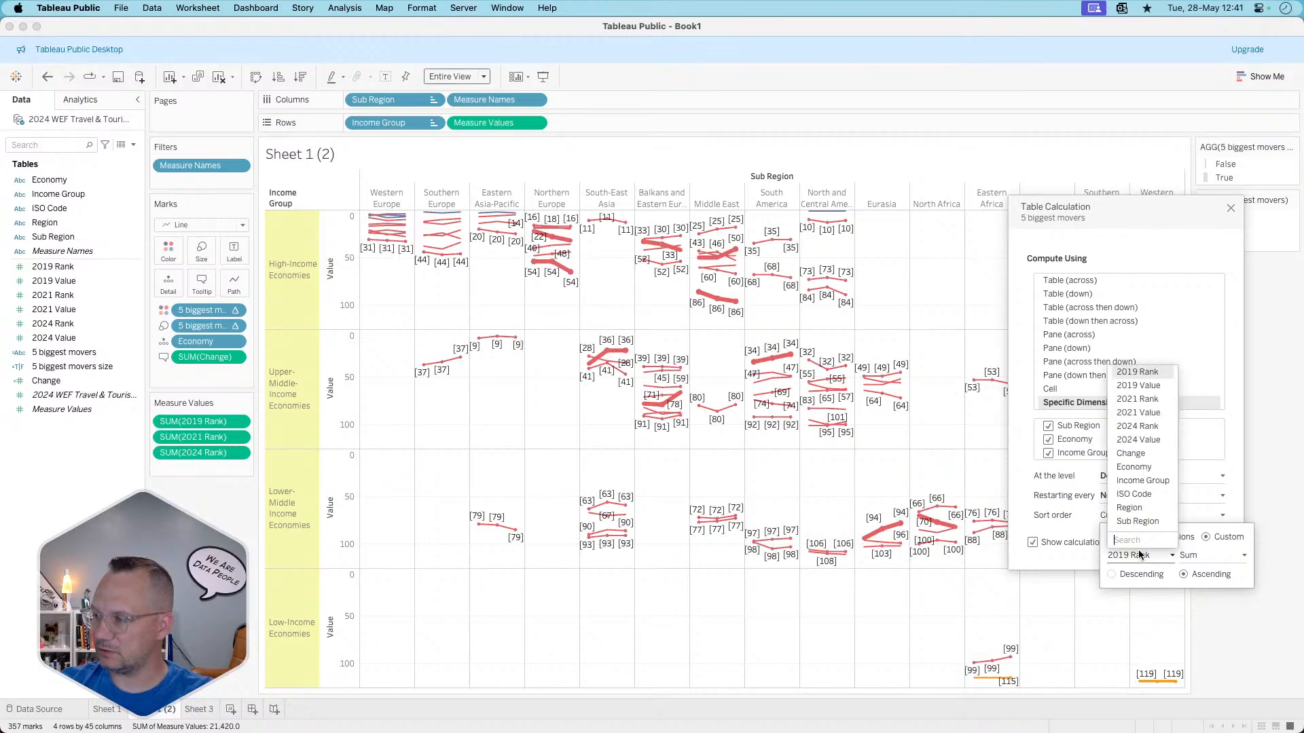
pyautogui.click(1141, 454)
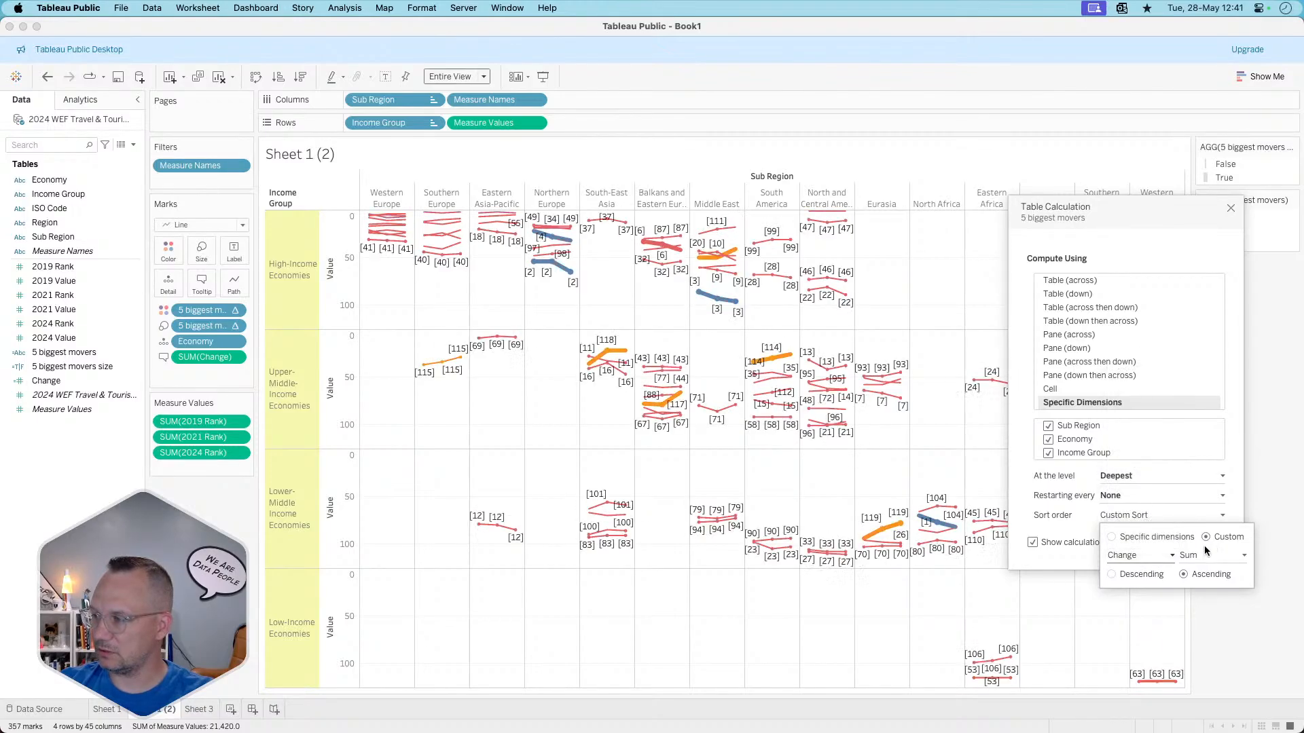
pyautogui.click(1132, 575)
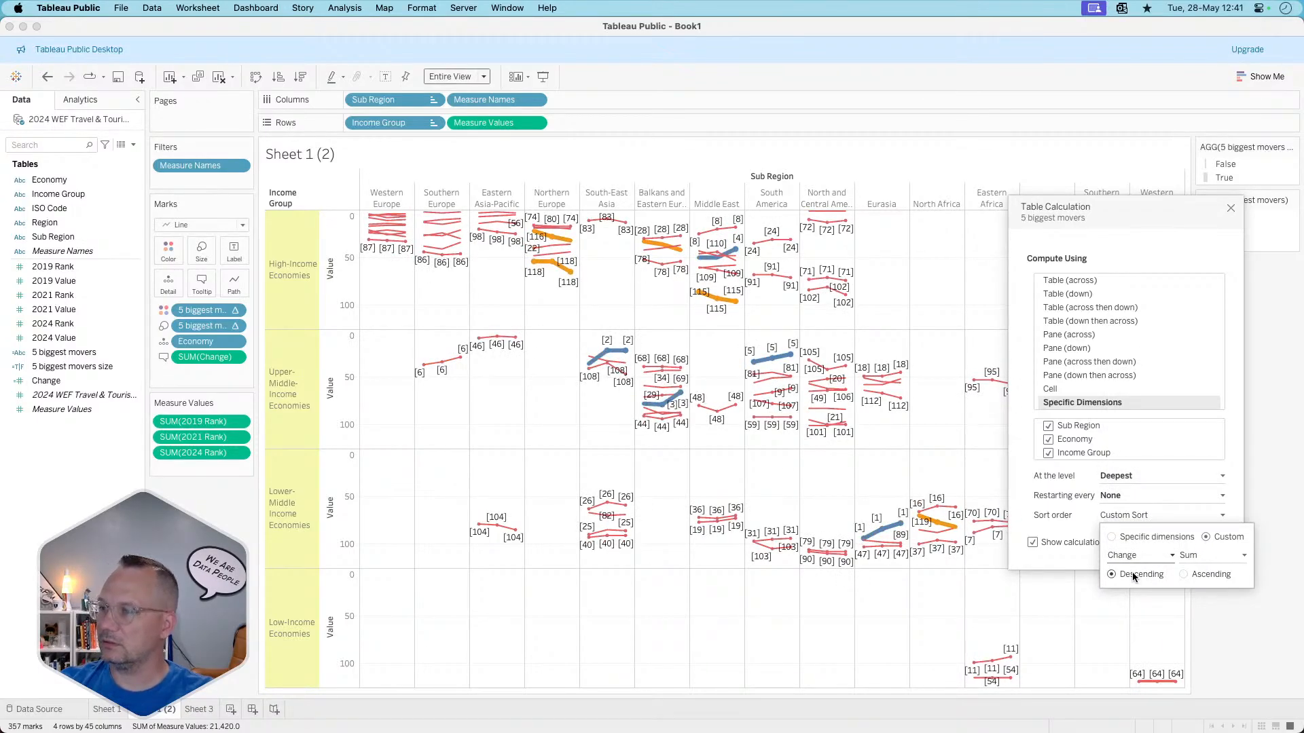
# - Close the table calculation settings and recolor the 5 biggest movers categories, assigning teal to H and red to L
pyautogui.click(1230, 208)
pyautogui.click(1231, 208)
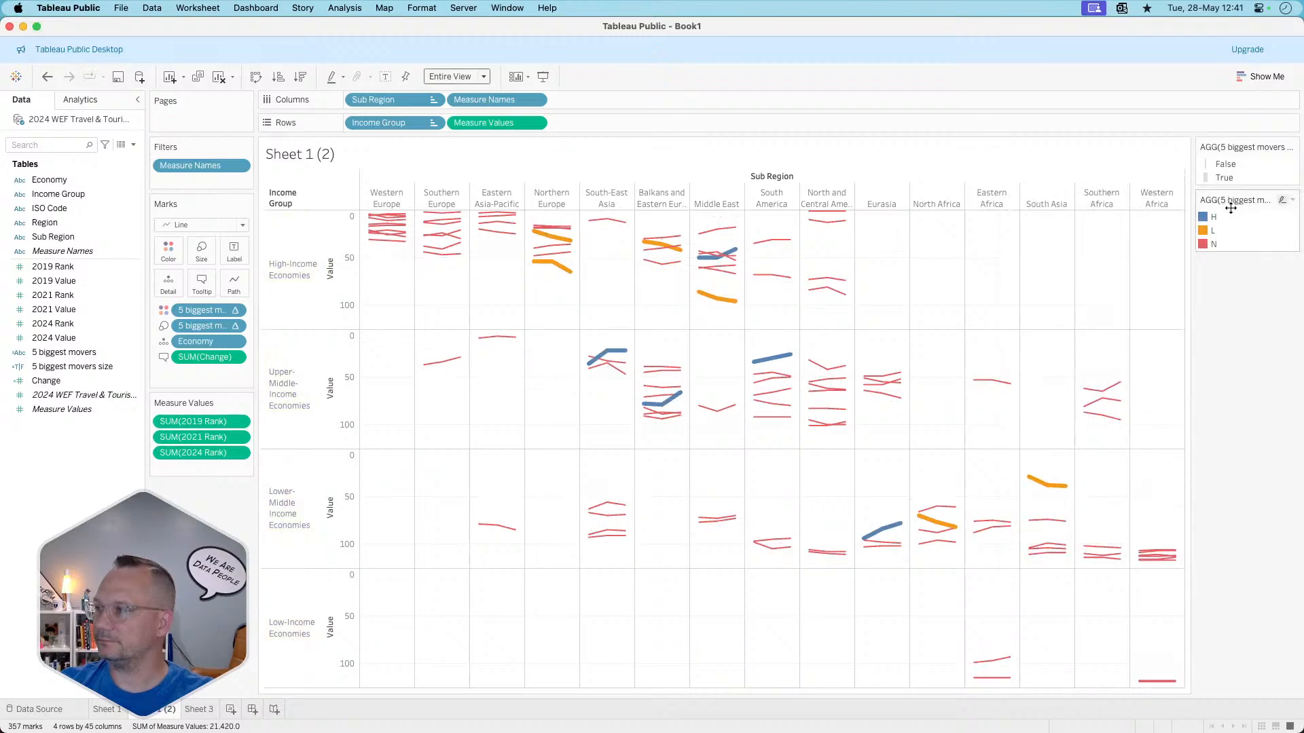
pyautogui.click(169, 251)
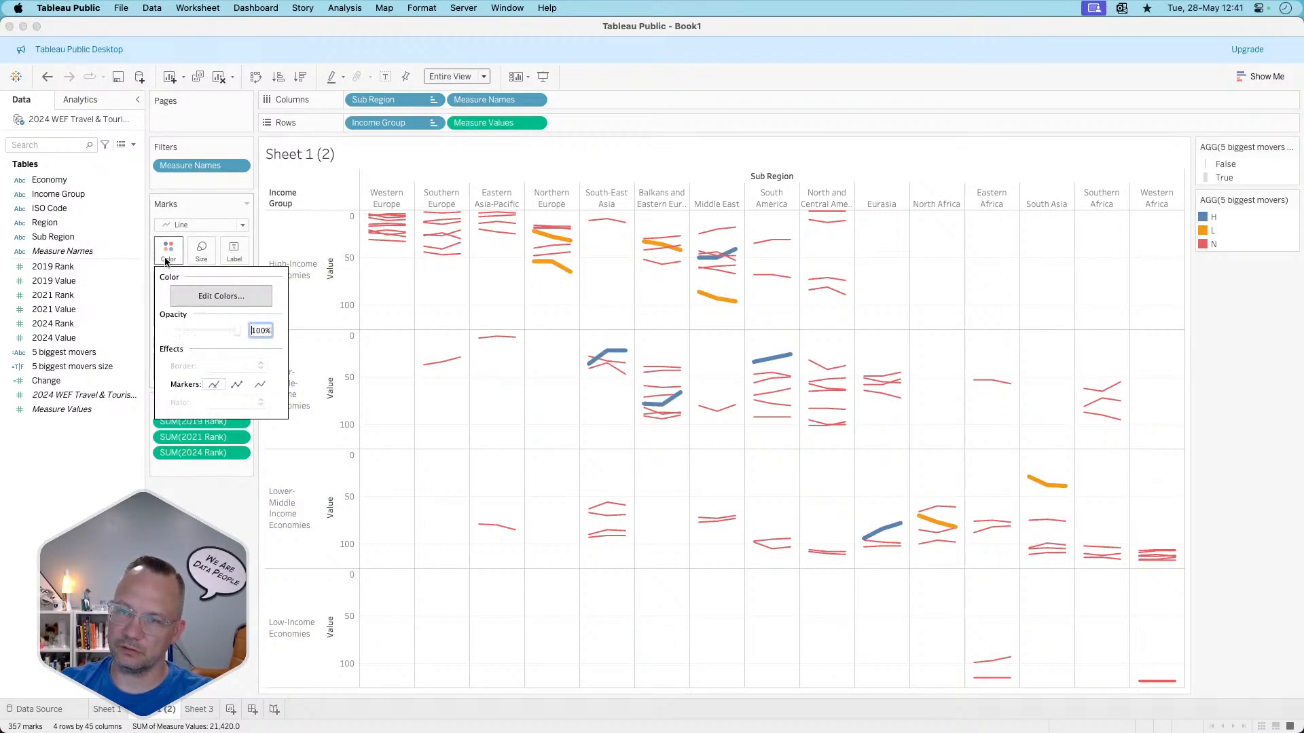
pyautogui.click(192, 298)
pyautogui.click(642, 404)
pyautogui.click(643, 374)
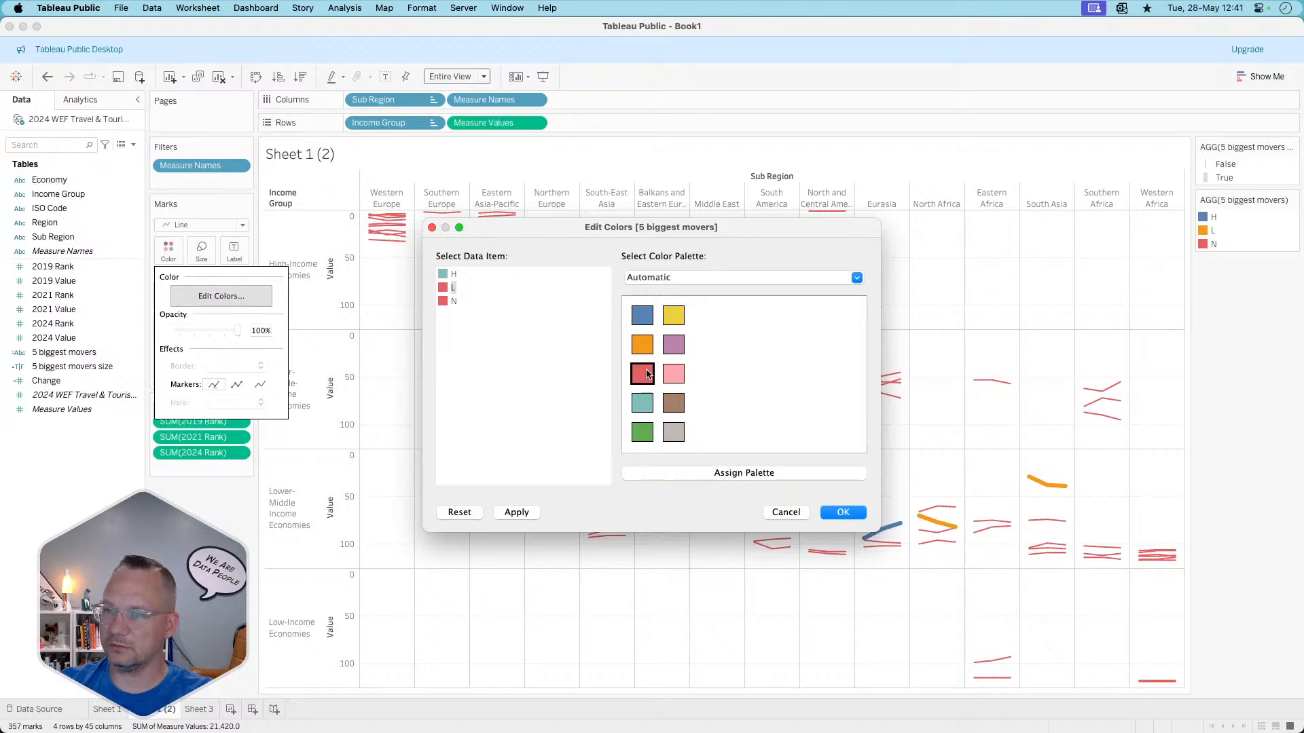
# - Assign the lightest shade of the Gray palette to category N
pyautogui.click(686, 278)
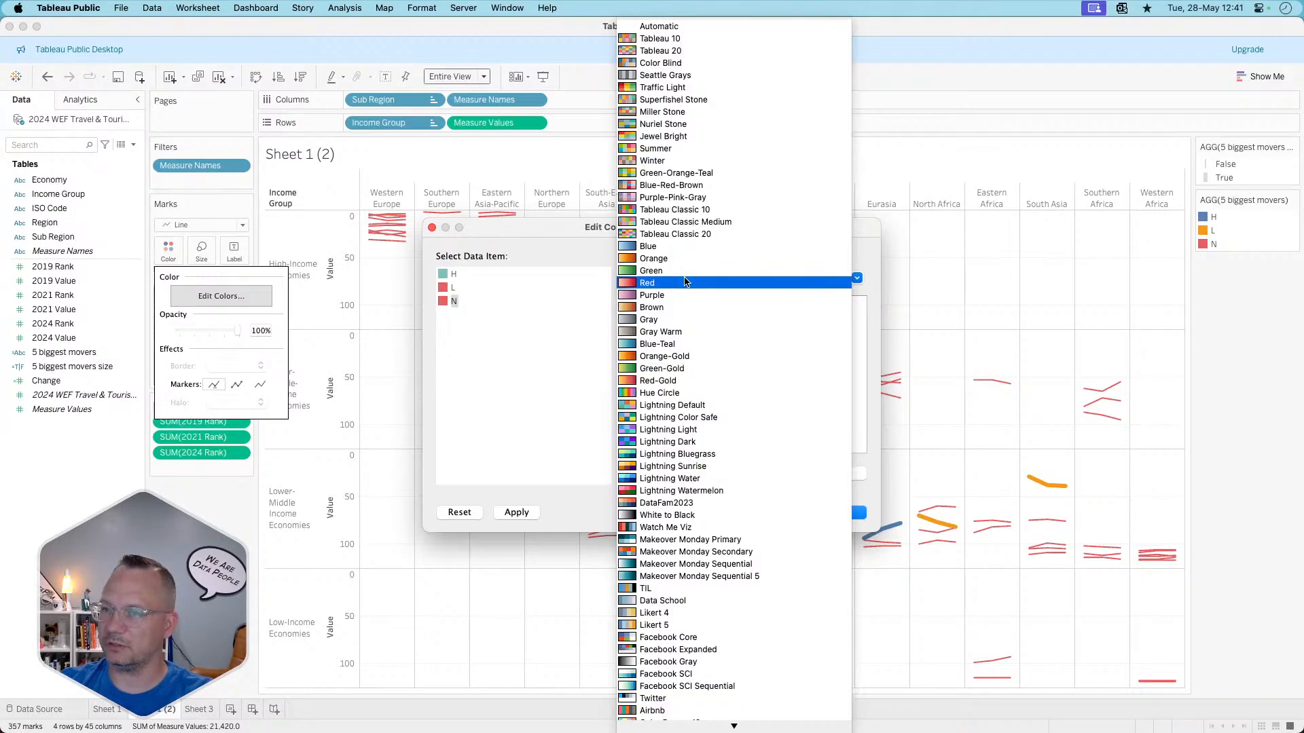
pyautogui.click(648, 319)
pyautogui.click(646, 319)
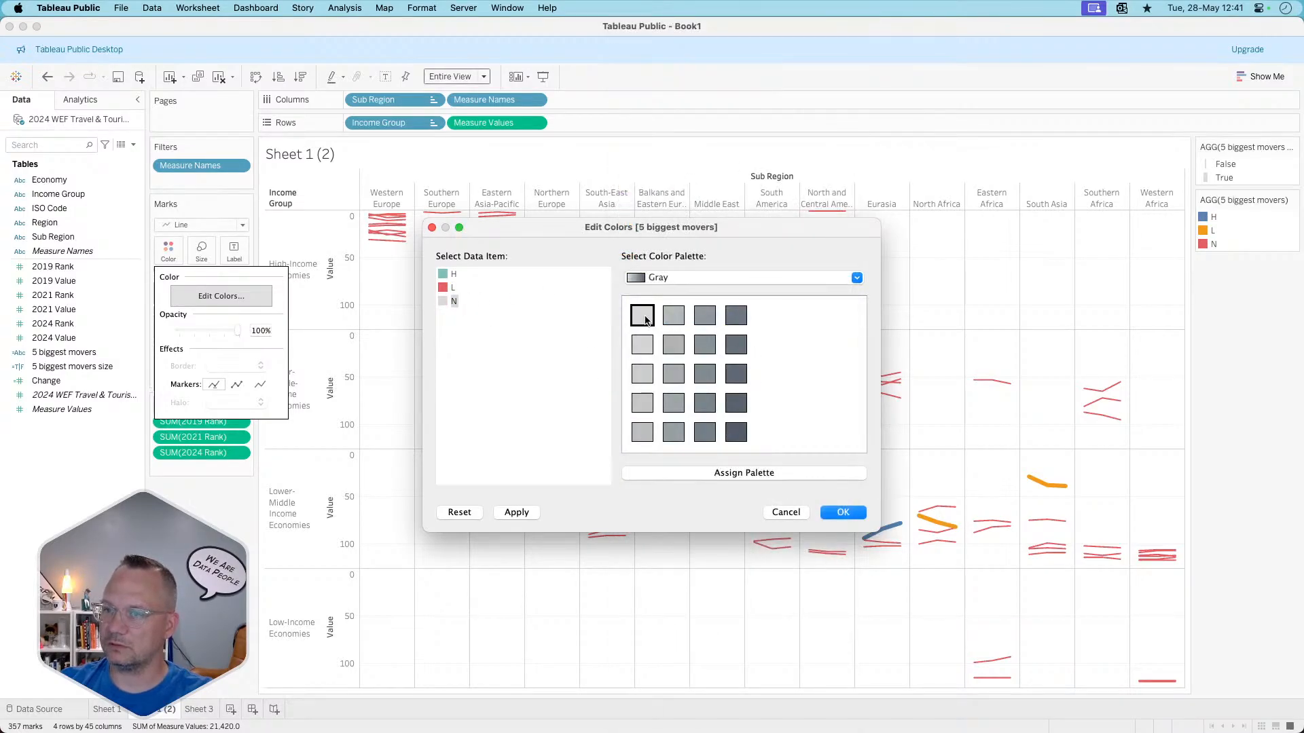
# - Lighten category N's color to 90% grayscale brightness and apply the new color assignments to the chart
pyautogui.doubleClick(445, 303)
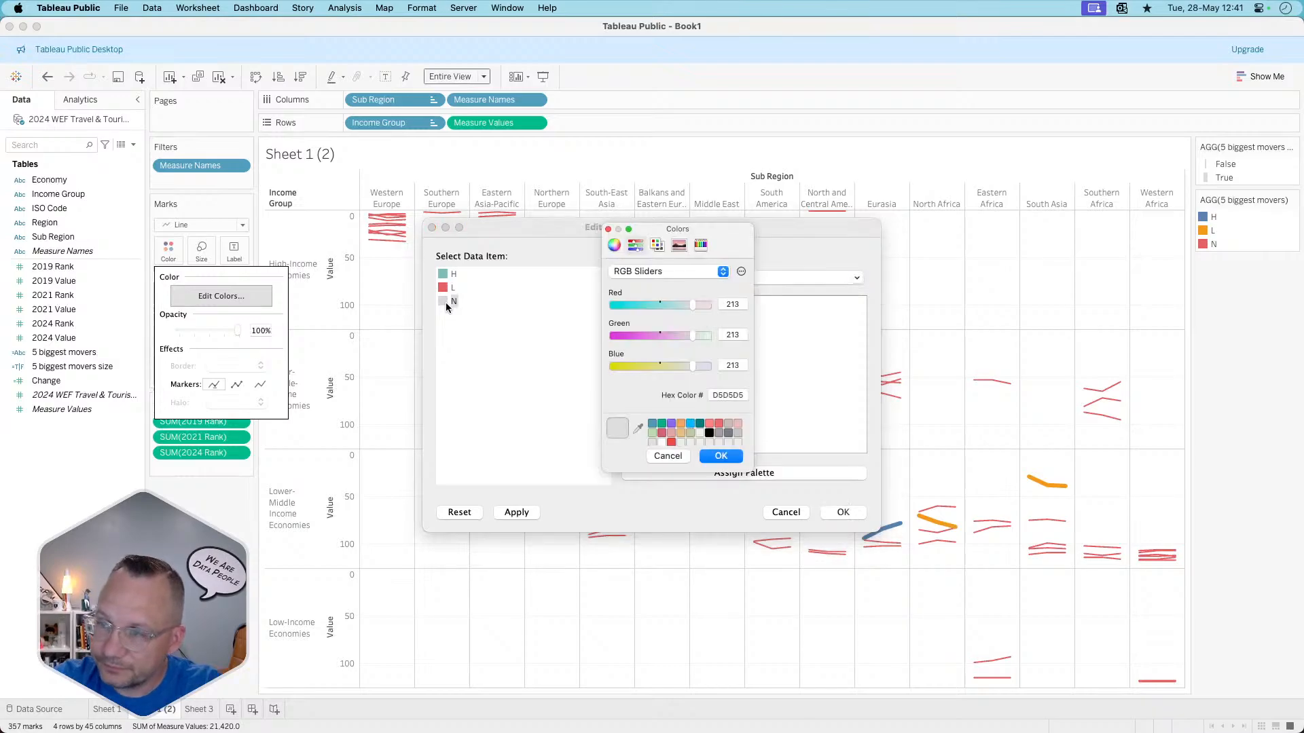
pyautogui.click(671, 273)
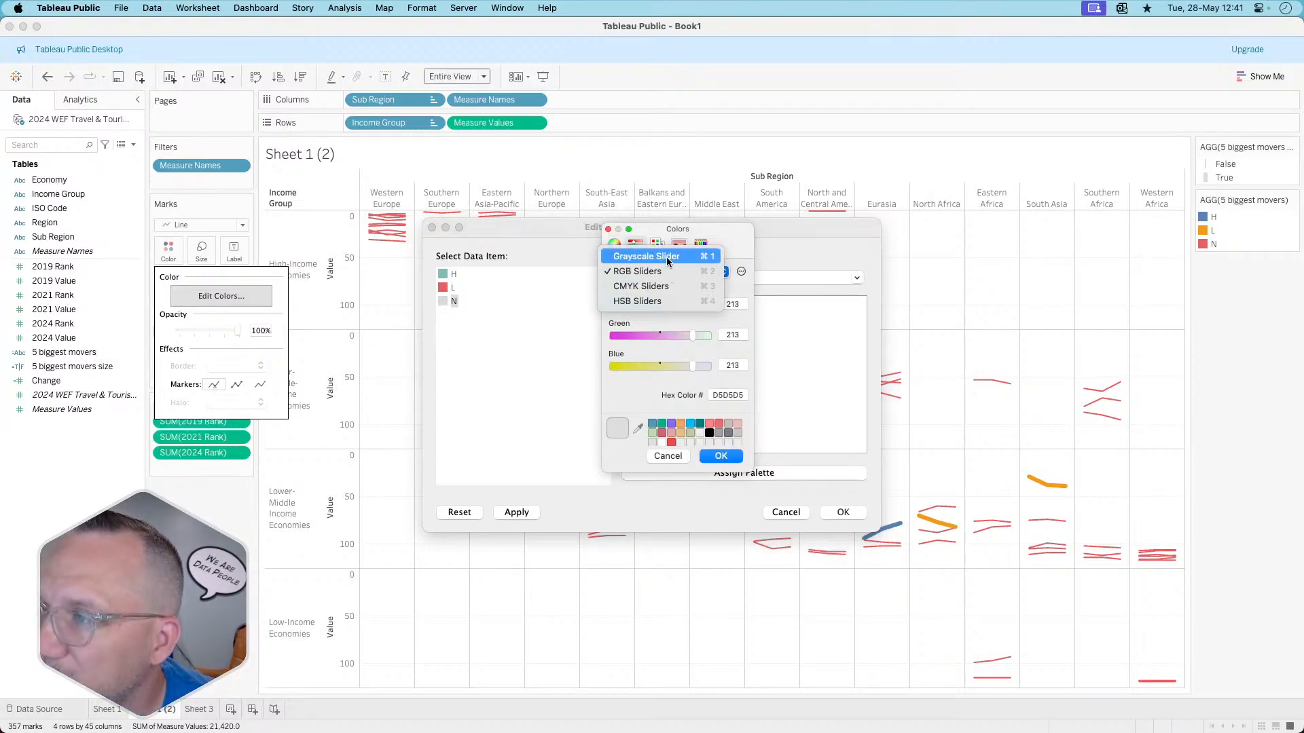
pyautogui.click(662, 258)
pyautogui.click(703, 306)
pyautogui.moveTo(698, 305); pyautogui.dragTo(697, 304)
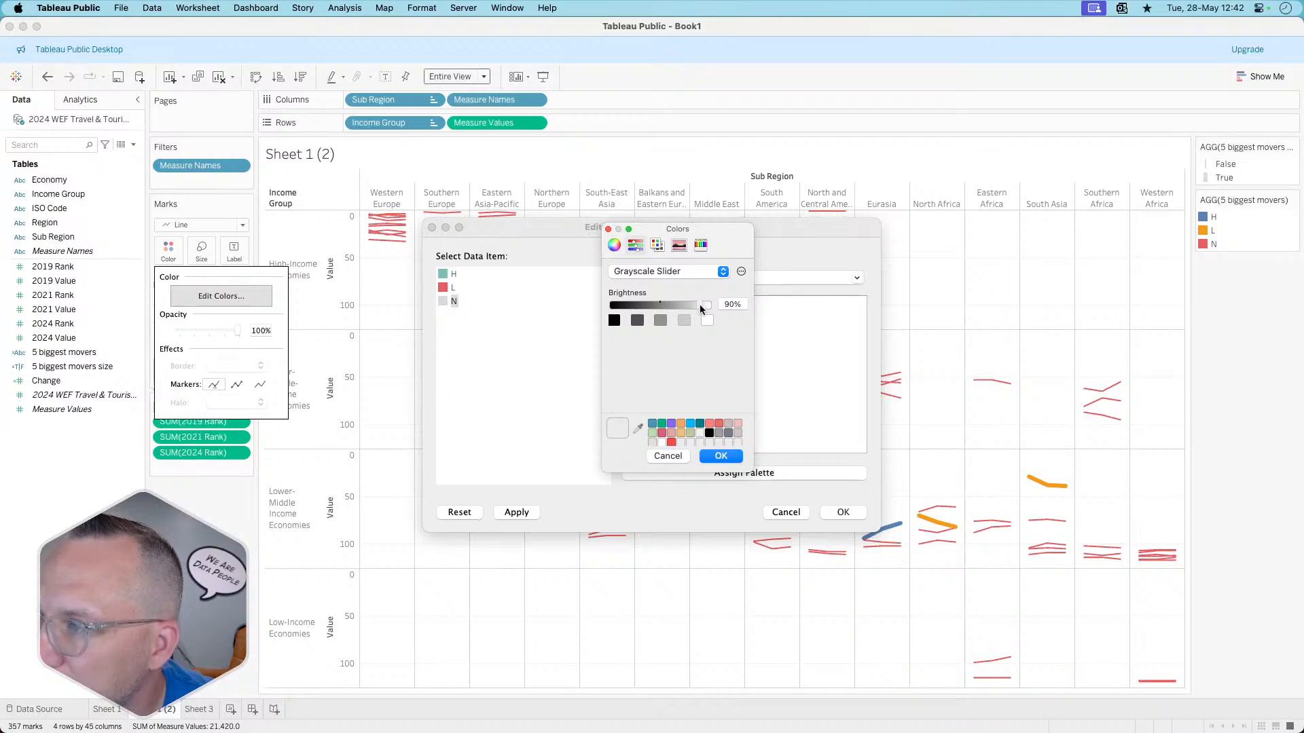
pyautogui.click(715, 454)
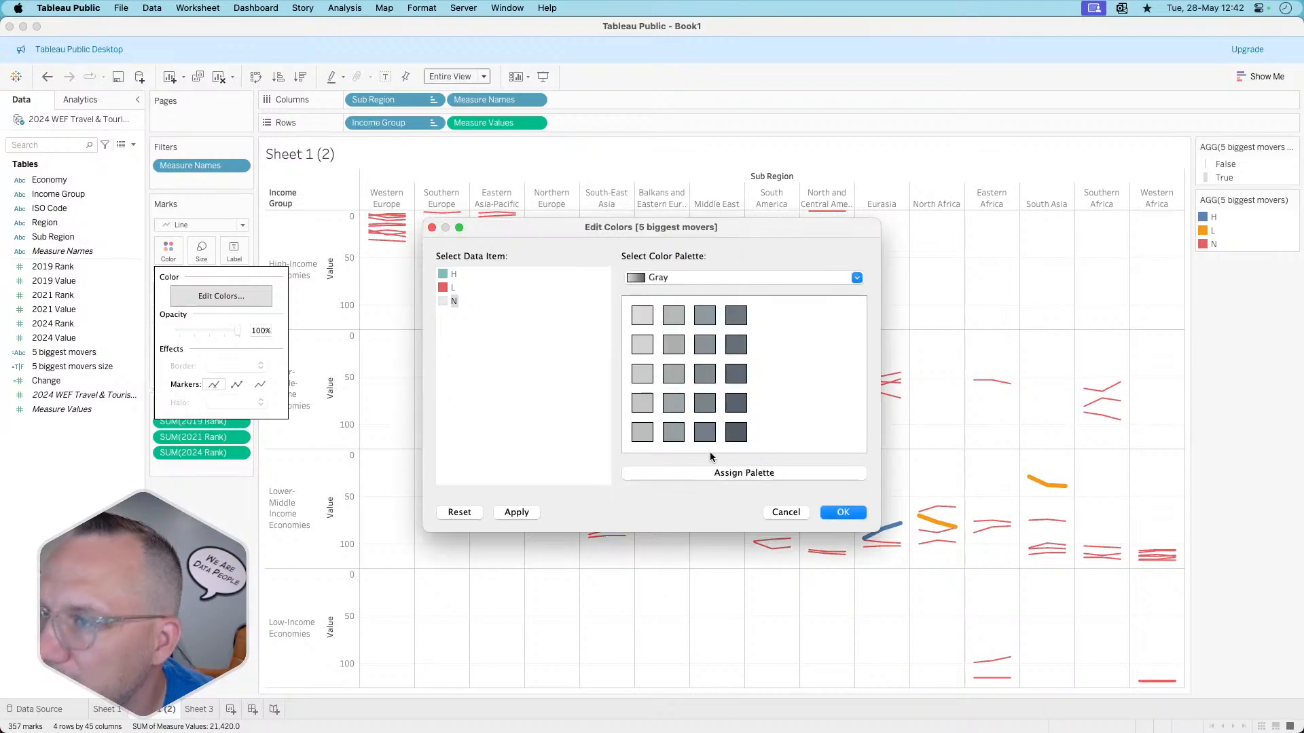
pyautogui.click(523, 512)
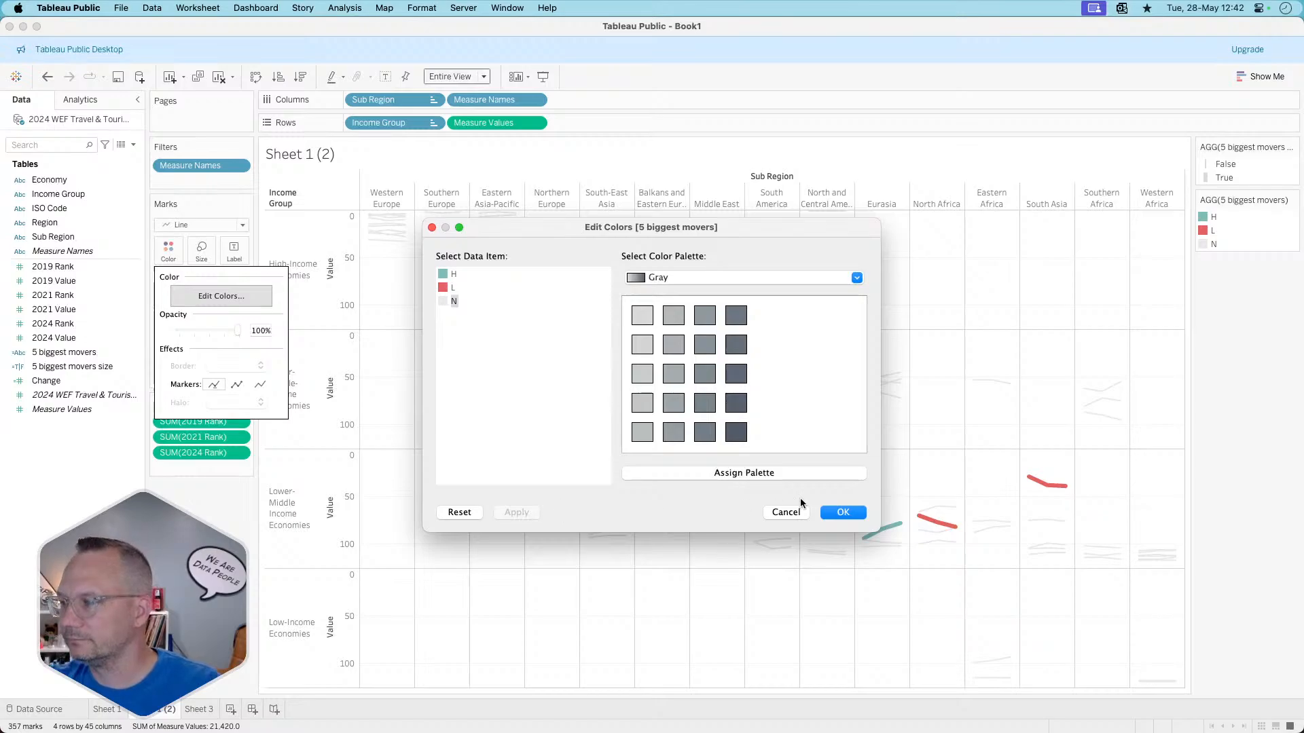
pyautogui.click(845, 513)
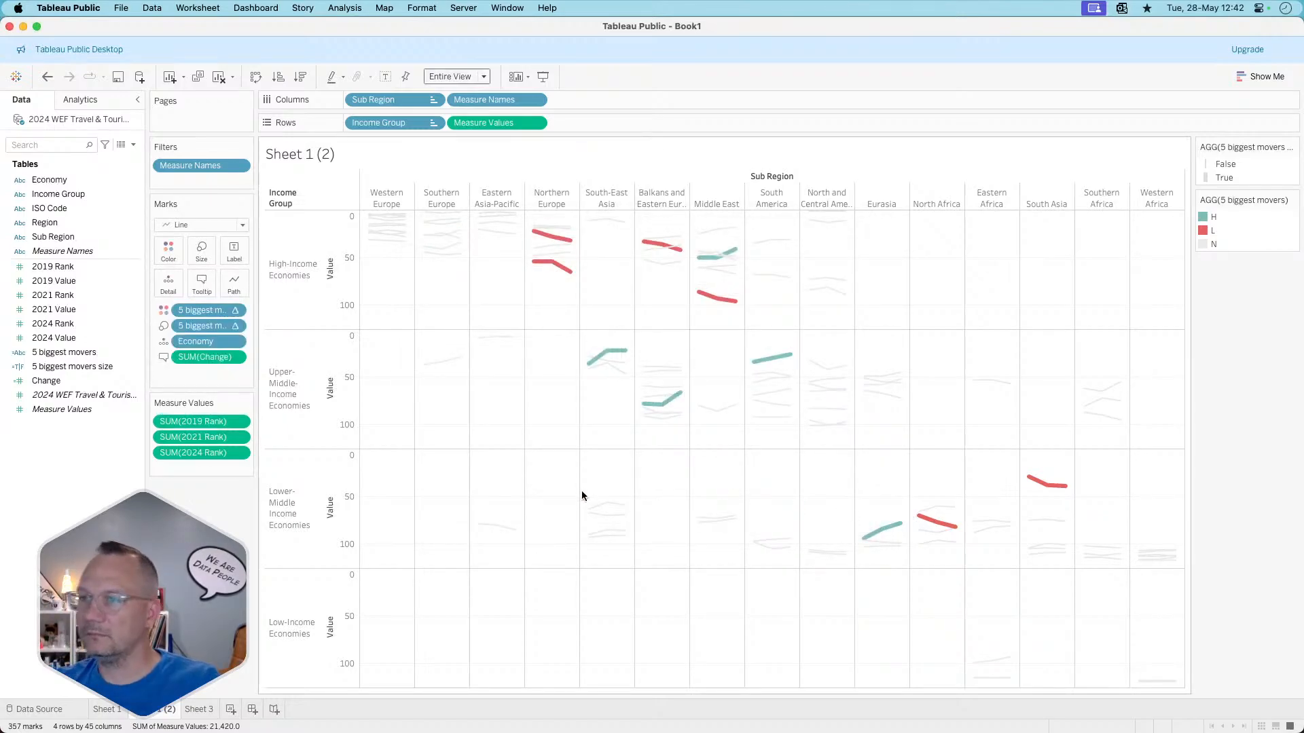
# - Sort the Economy dimension on the Marks card by the field Change, keeping the Sum aggregation and ascending order
pyautogui.moveTo(669, 257)
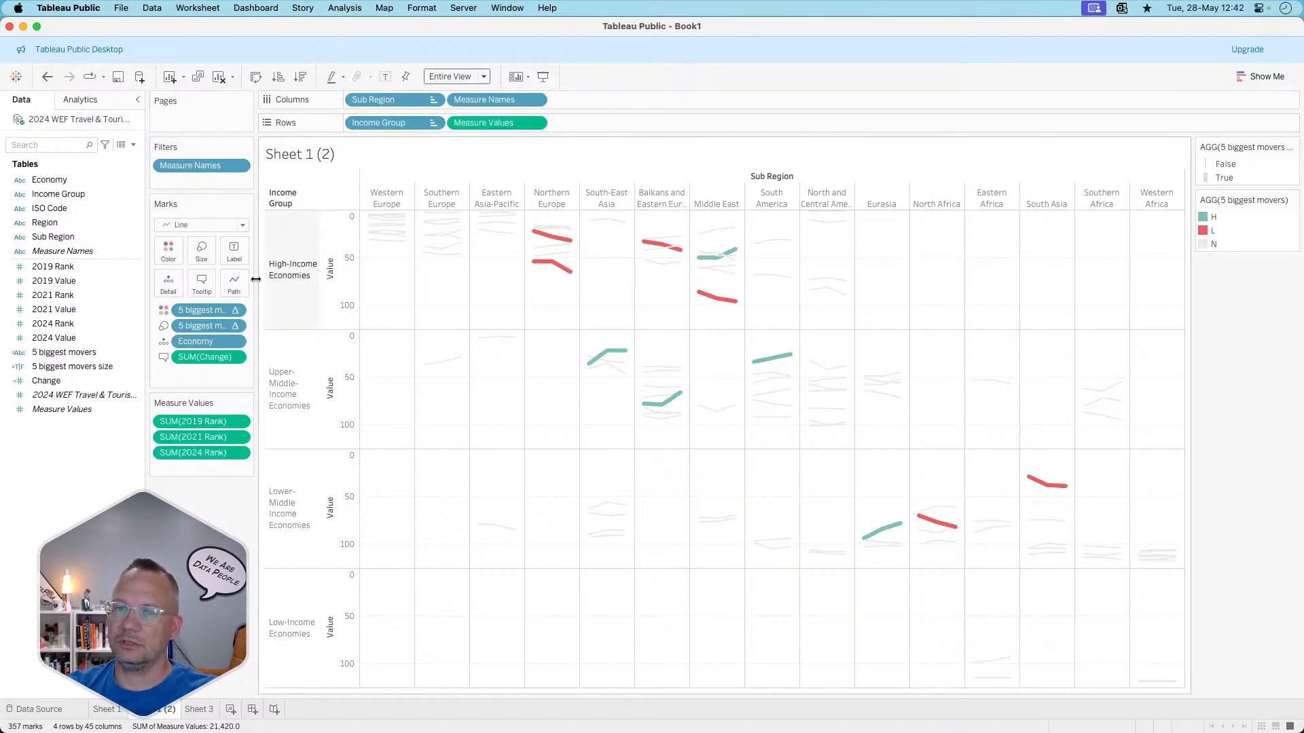
pyautogui.click(235, 341)
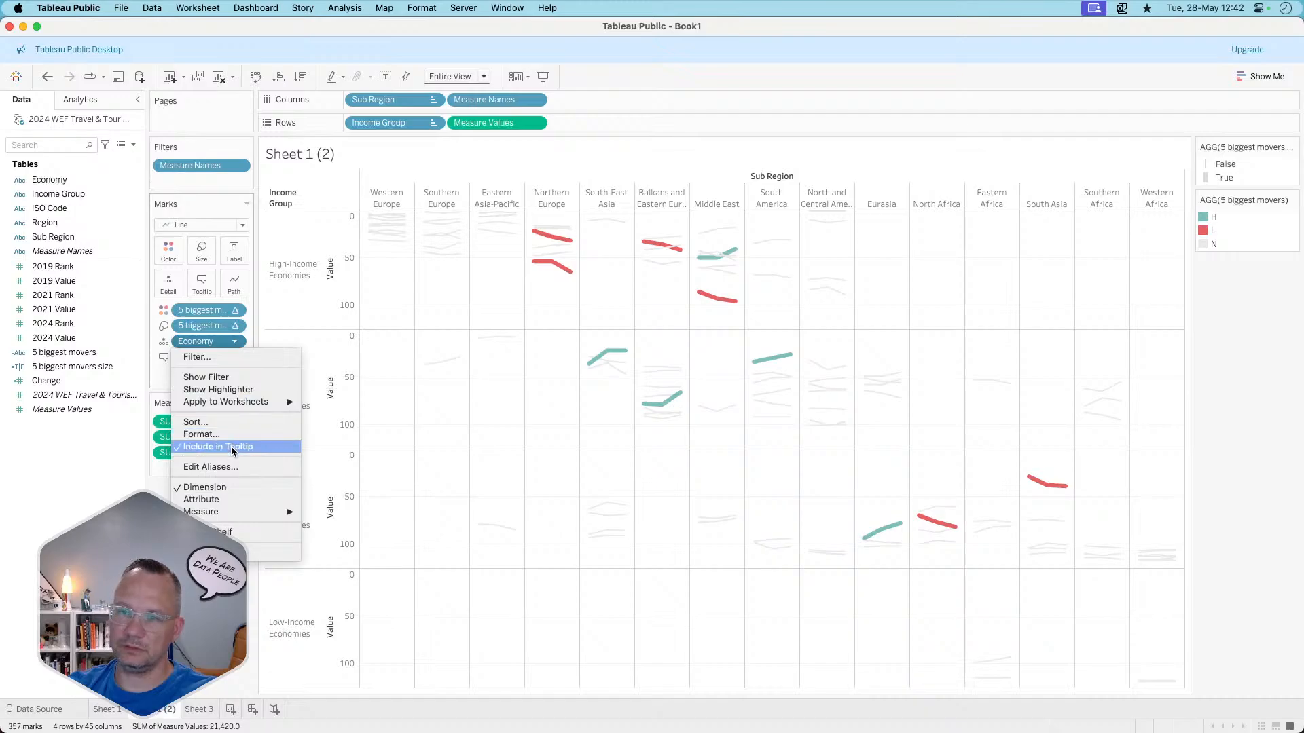
pyautogui.click(230, 421)
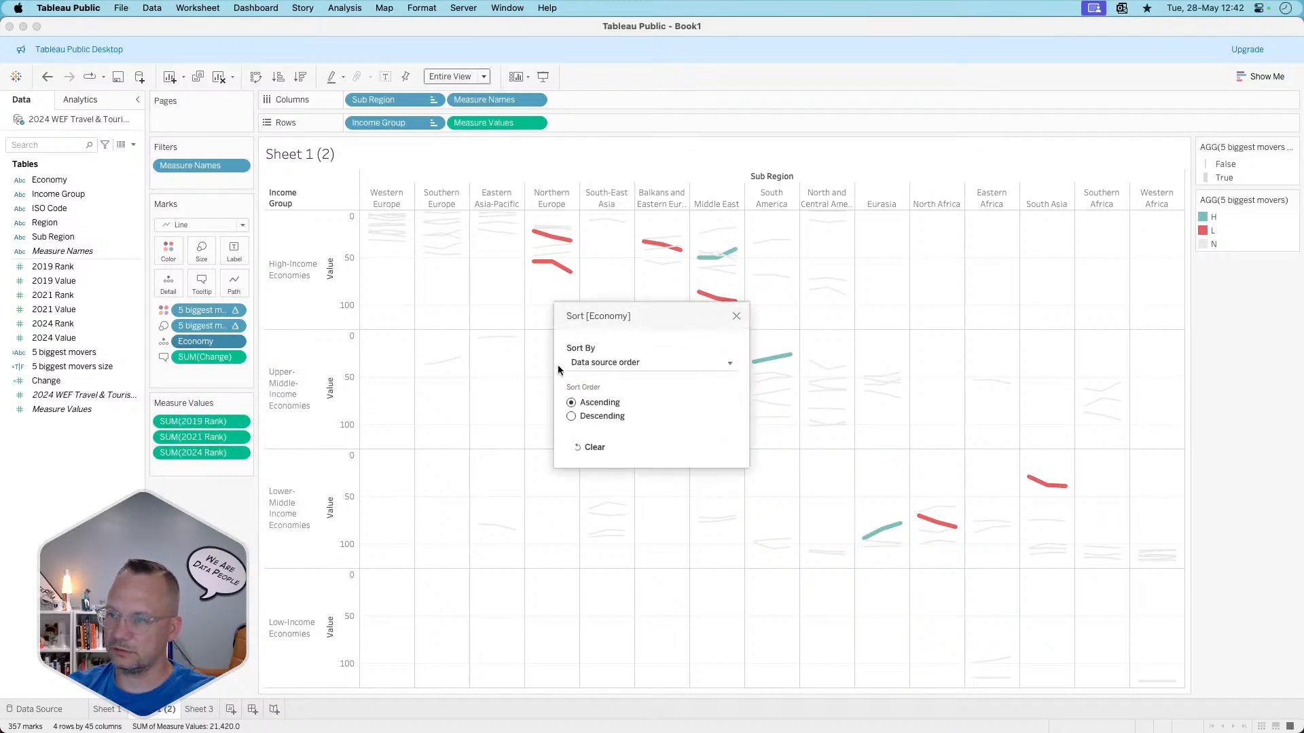
pyautogui.click(599, 364)
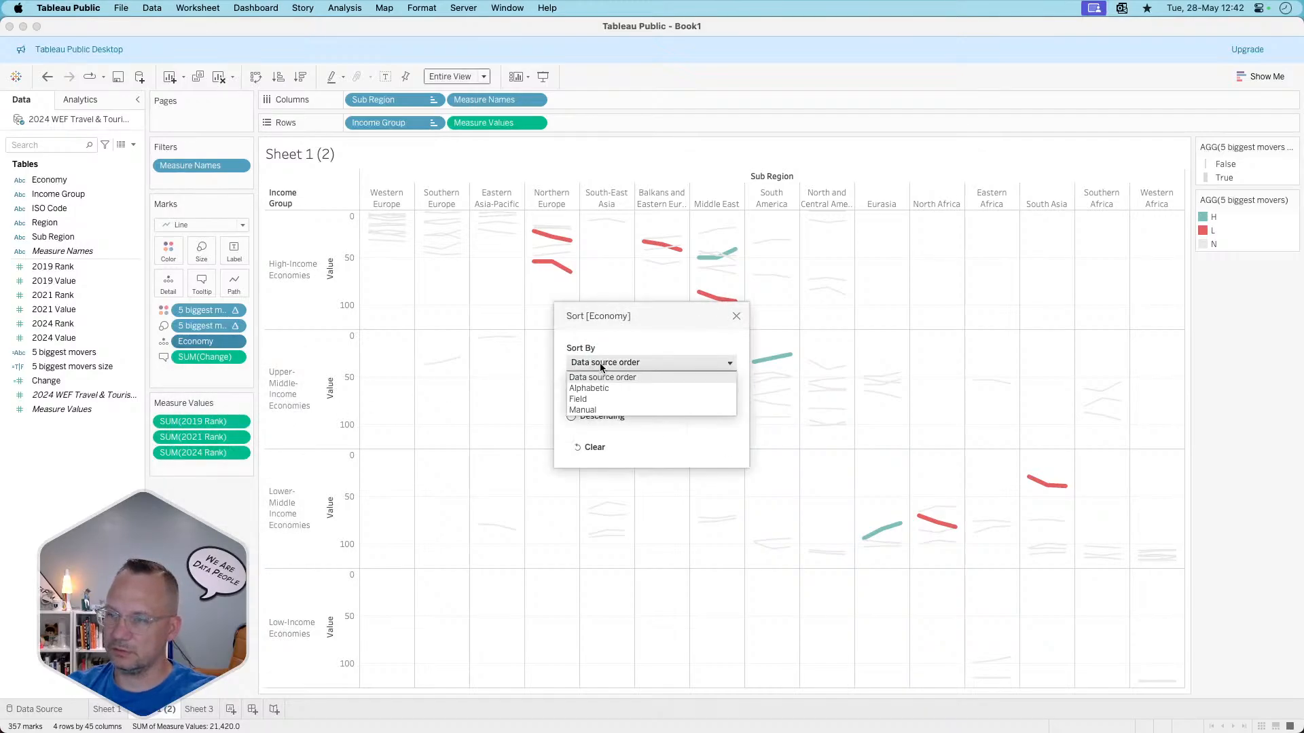
pyautogui.click(592, 399)
pyautogui.click(594, 455)
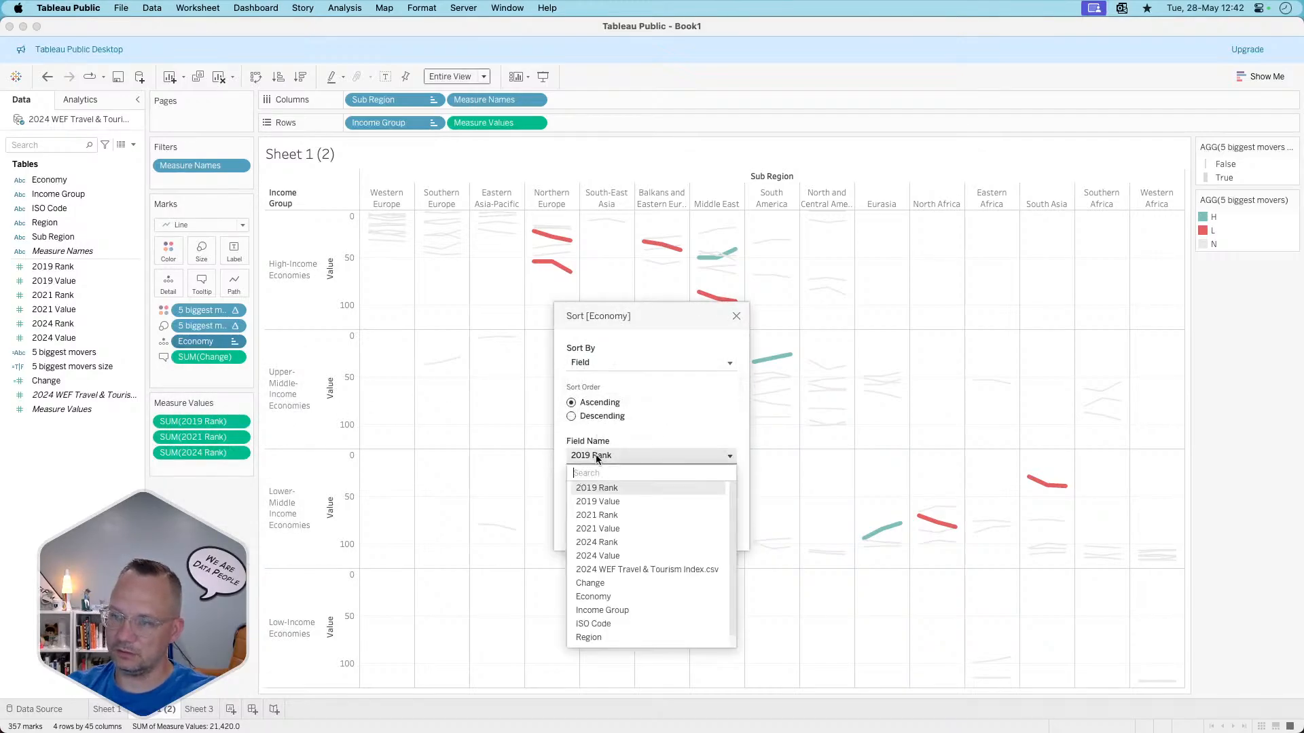
pyautogui.click(595, 583)
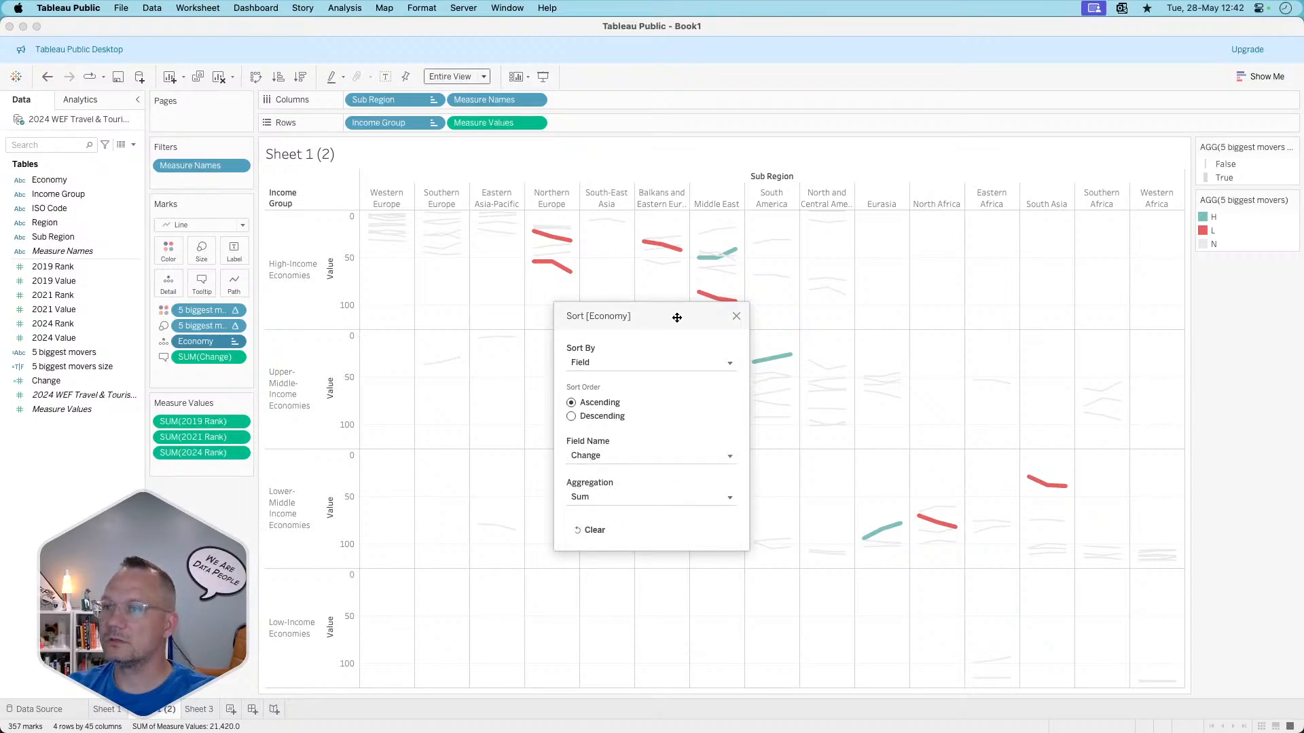
pyautogui.moveTo(677, 318); pyautogui.dragTo(479, 314)
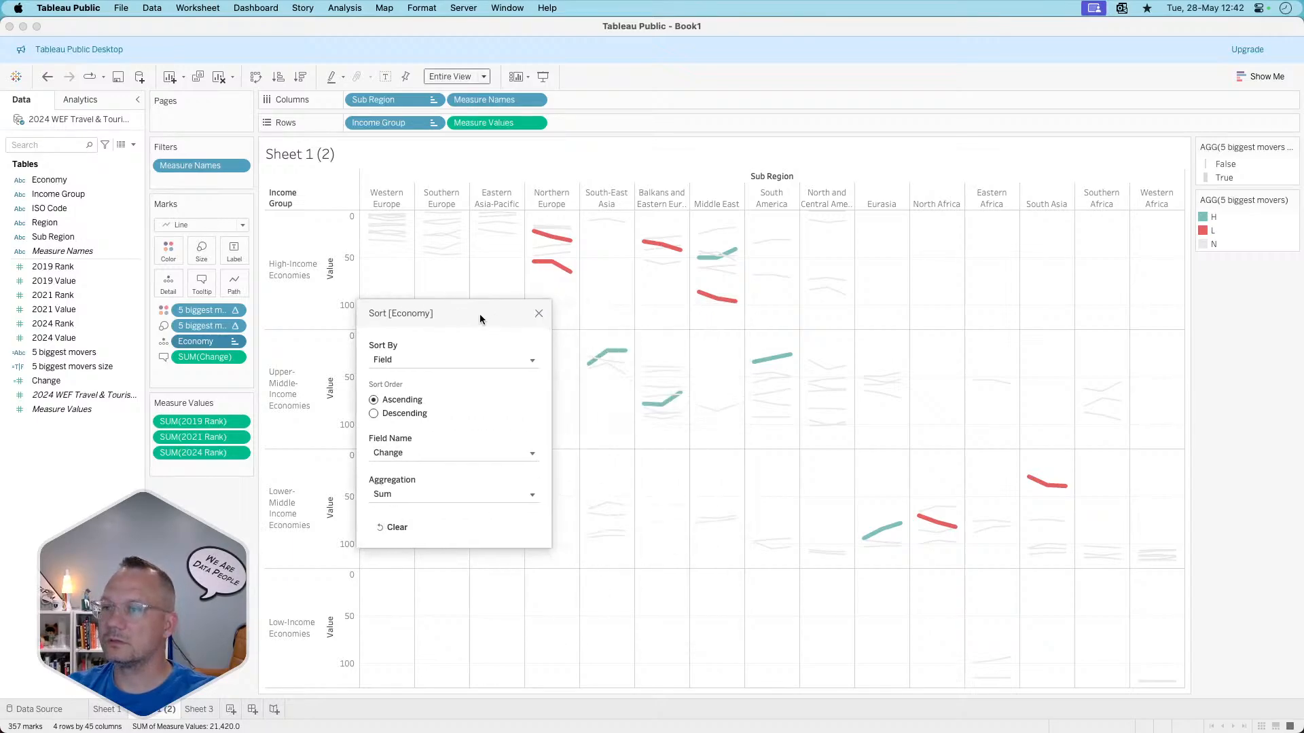
# - Try descending order and the 2019 Rank field for the Economy sort, returning to ascending order by Change
pyautogui.click(398, 400)
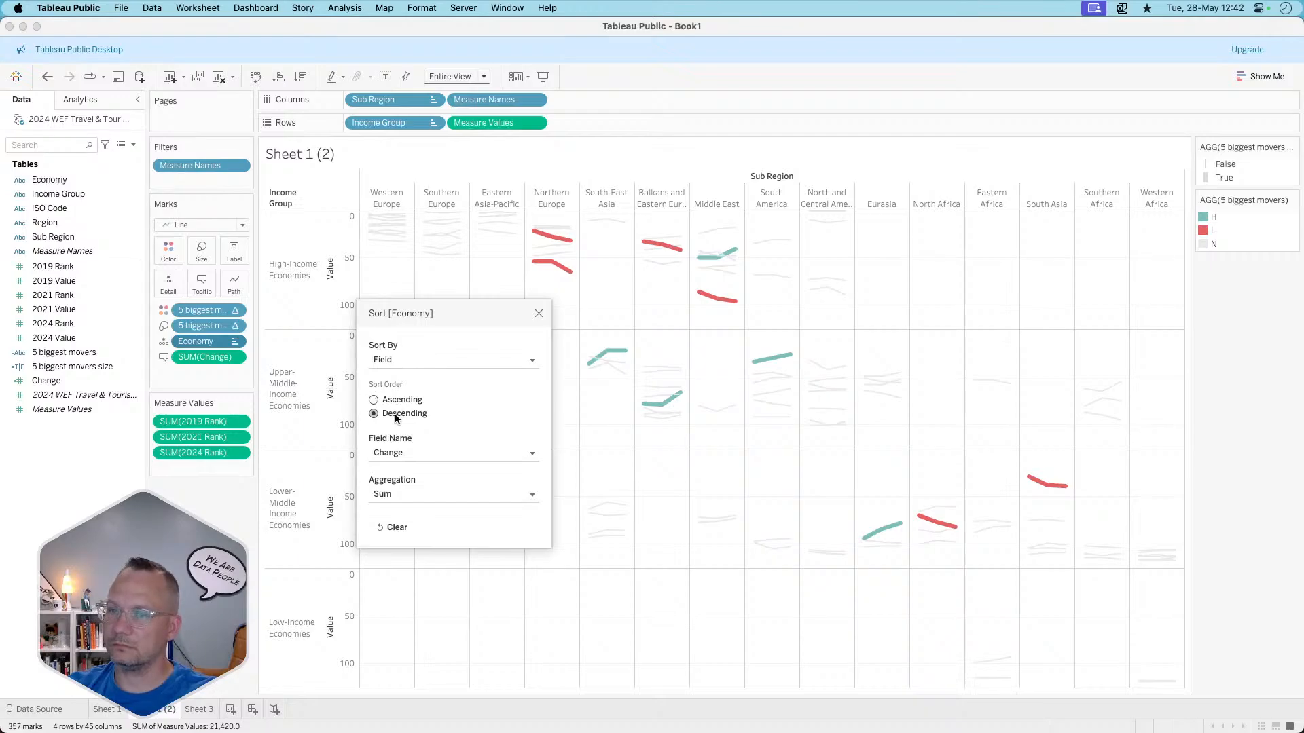
pyautogui.click(396, 399)
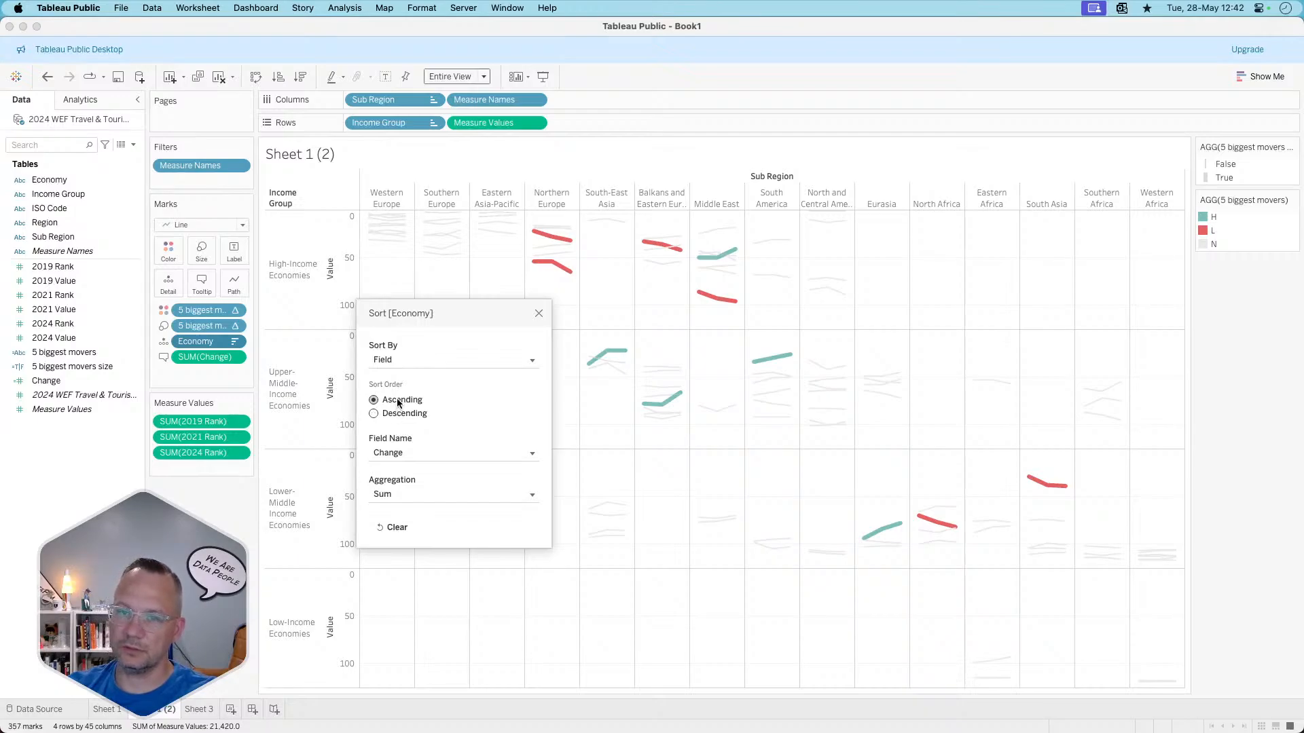
pyautogui.click(411, 454)
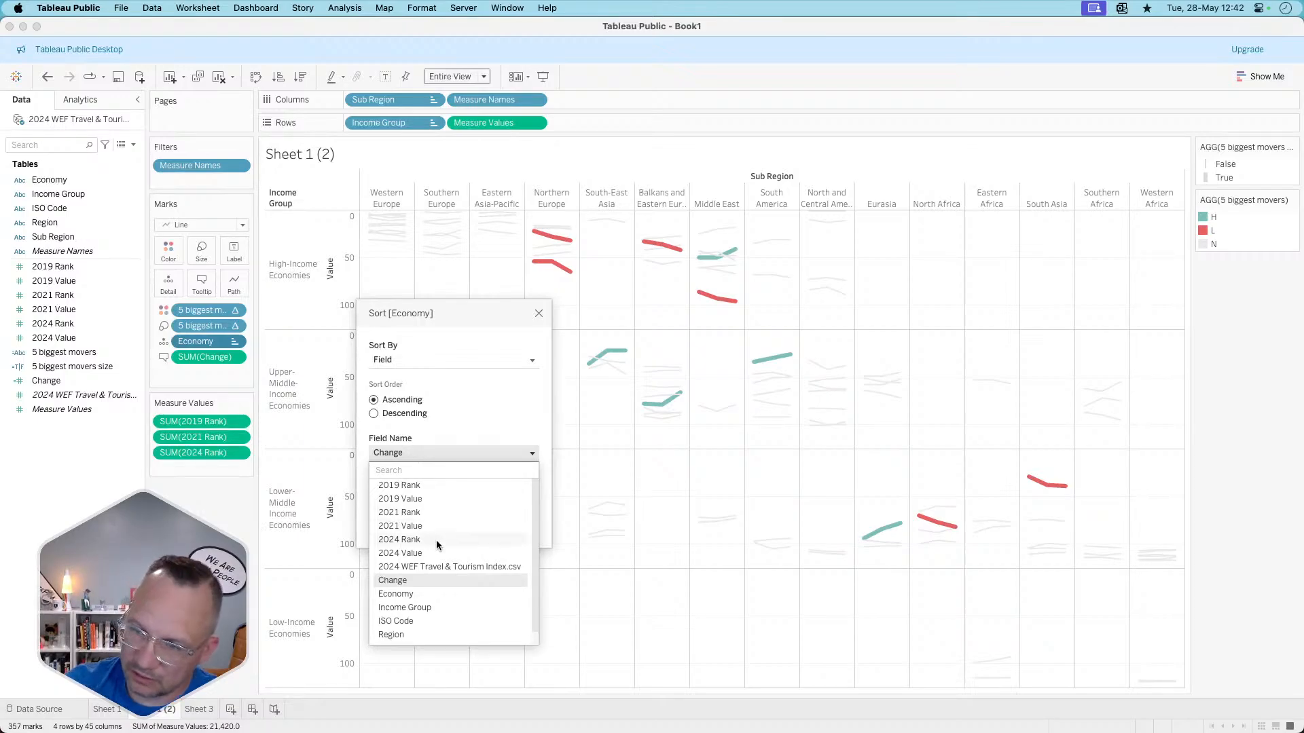
pyautogui.scroll(-1, 437, 542)
pyautogui.scroll(1, 436, 540)
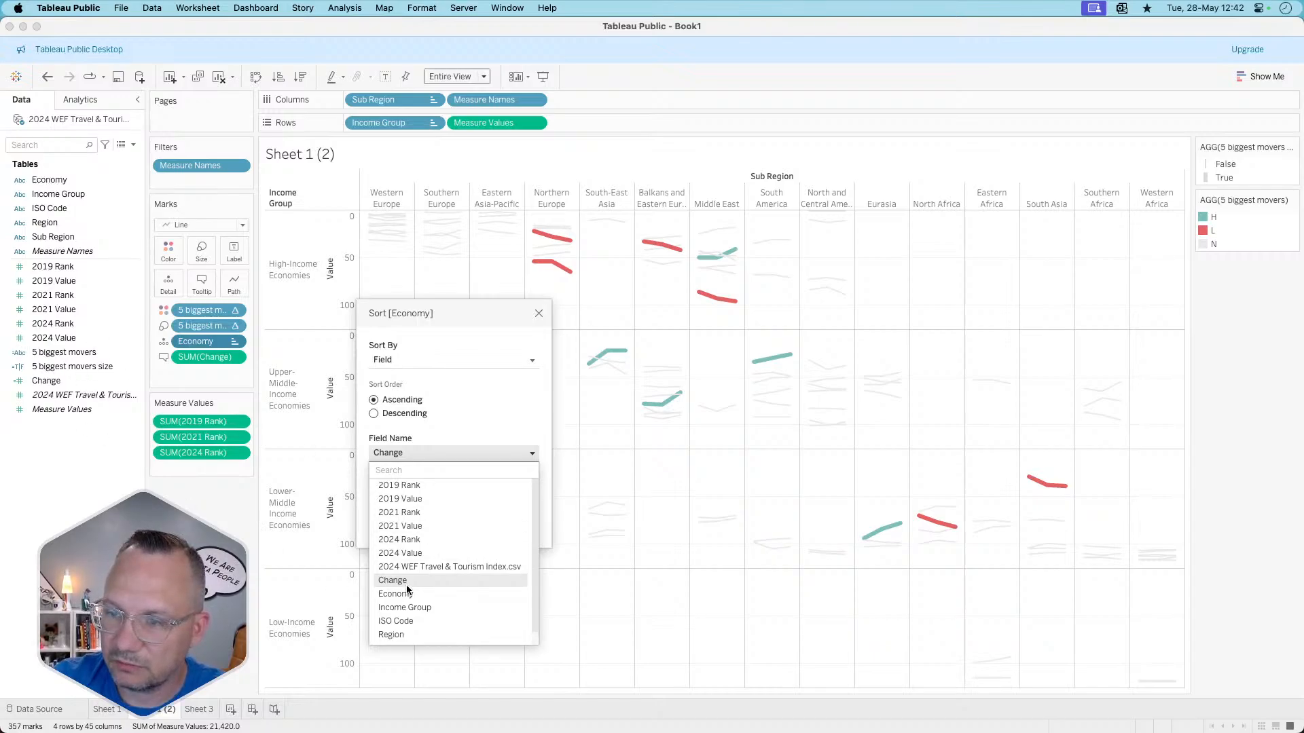
pyautogui.click(429, 482)
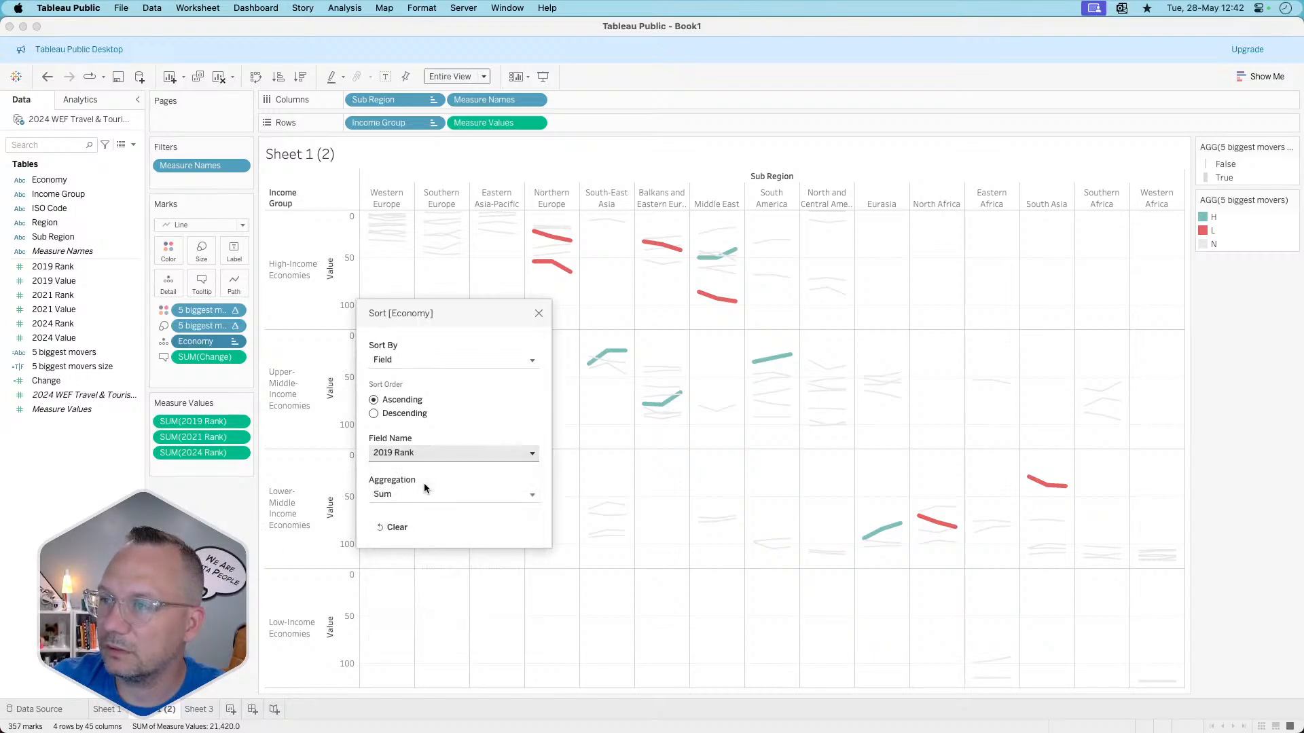
pyautogui.click(430, 453)
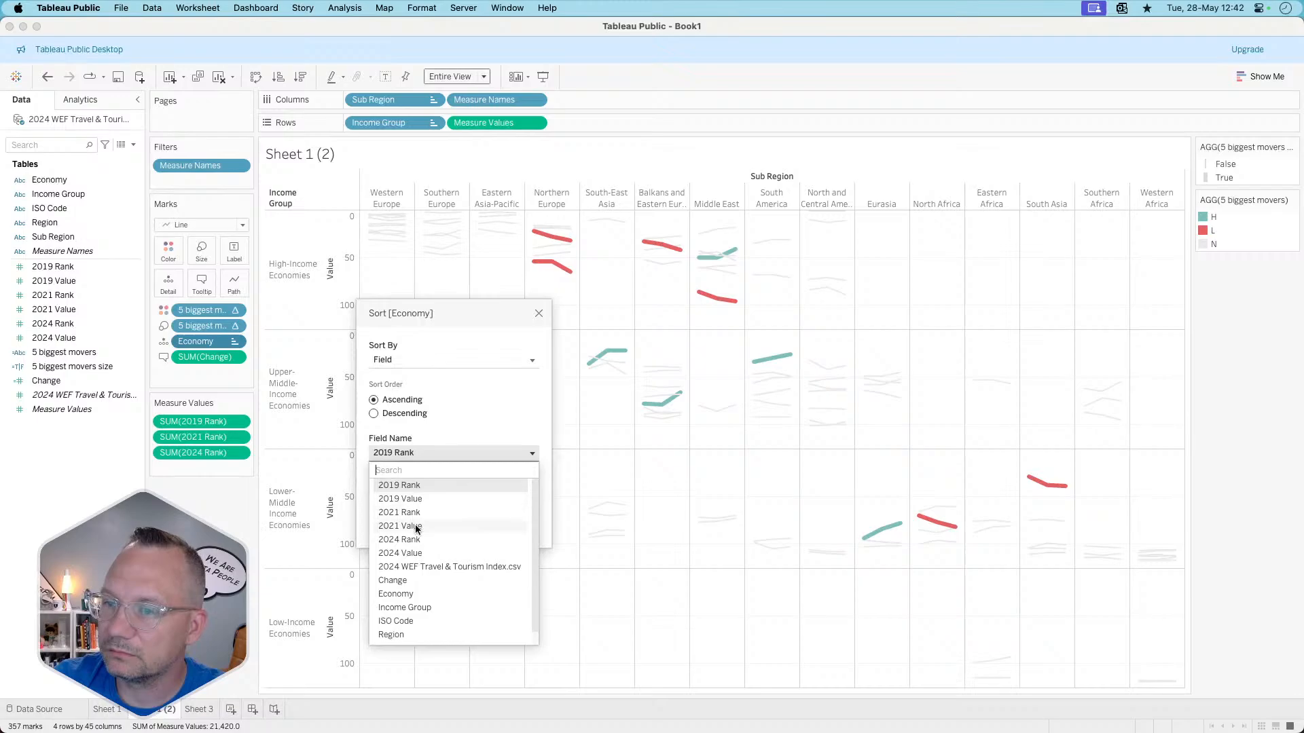
pyautogui.click(416, 579)
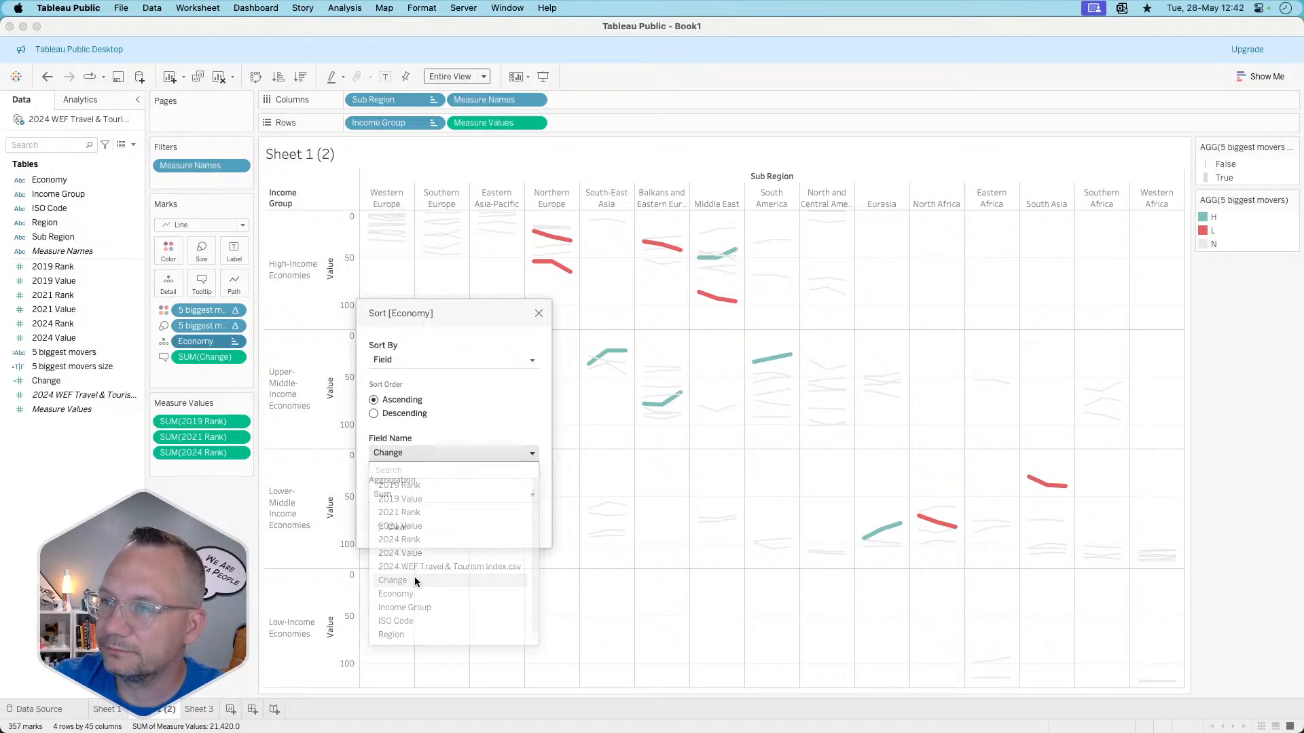
# - Set the Economy sort by Change to descending order and close the sort settings
pyautogui.click(400, 413)
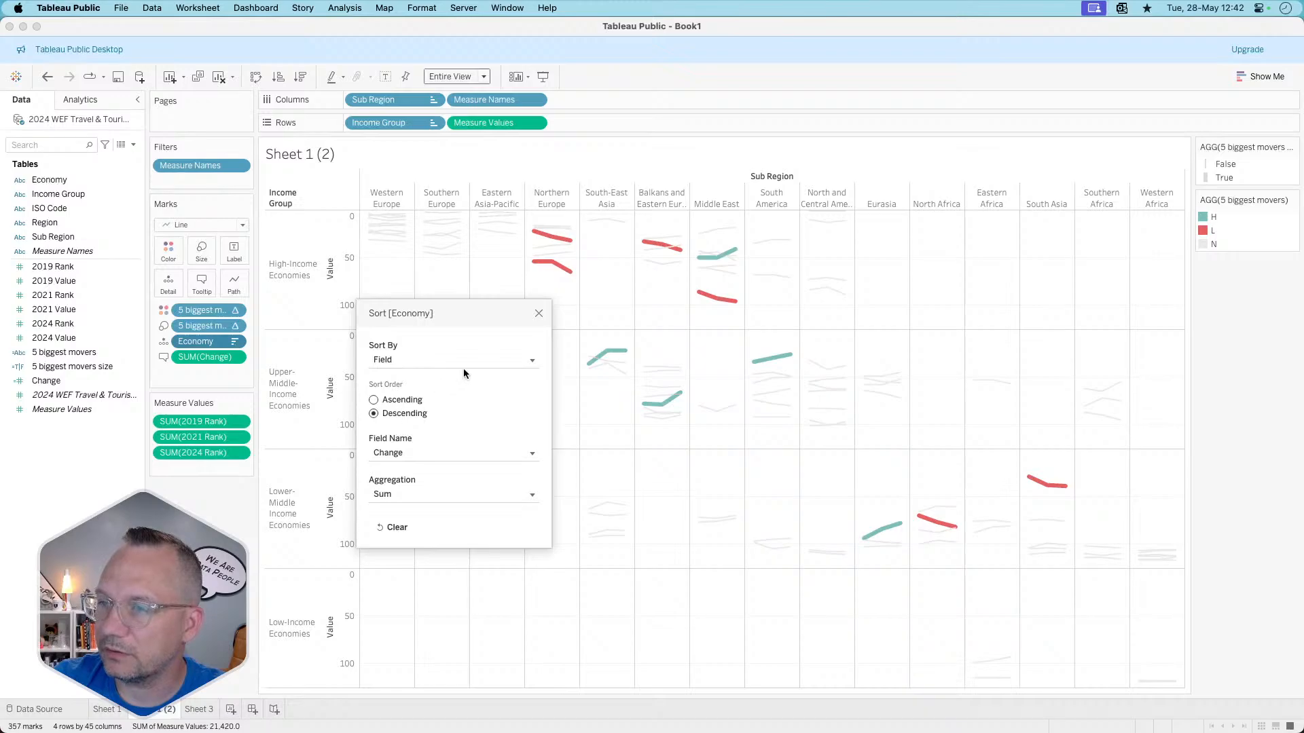
pyautogui.click(539, 314)
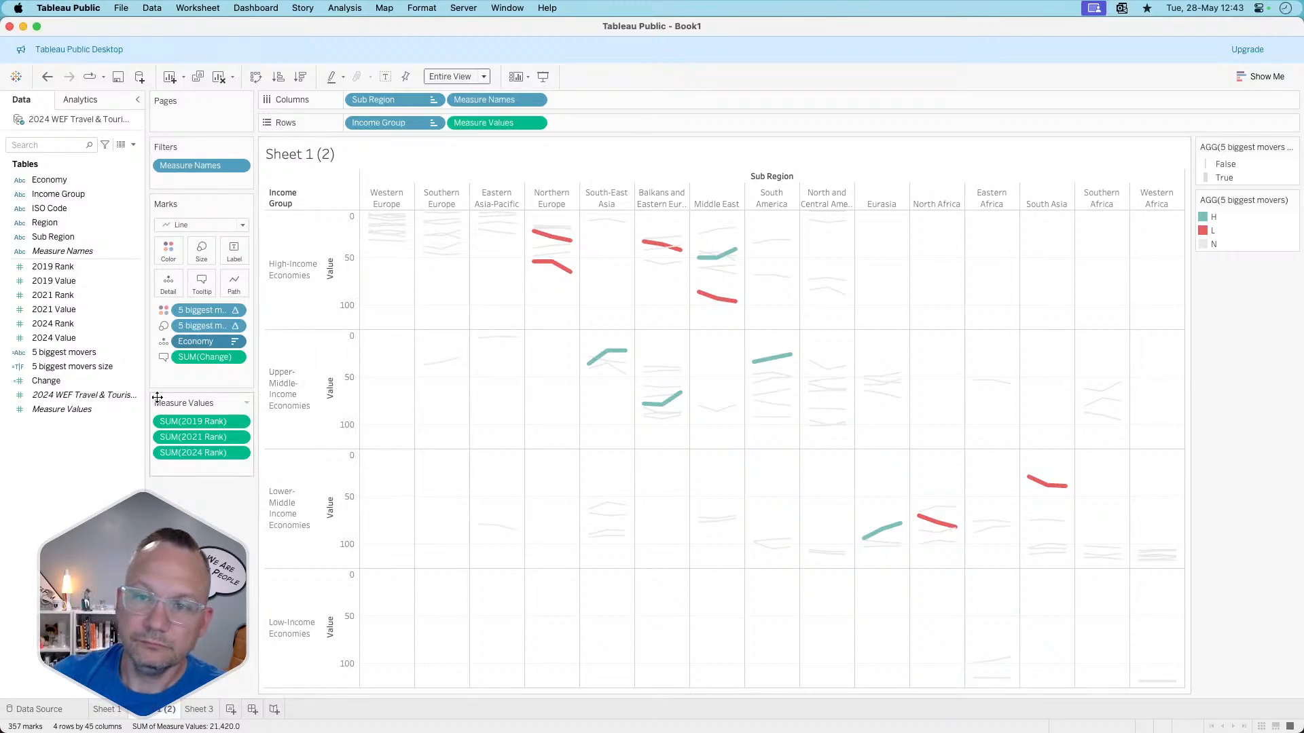
# - Create a calculated field from 5 biggest movers size with the formula max([5 biggest movers size])
pyautogui.rightClick(88, 368)
pyautogui.moveTo(170, 500)
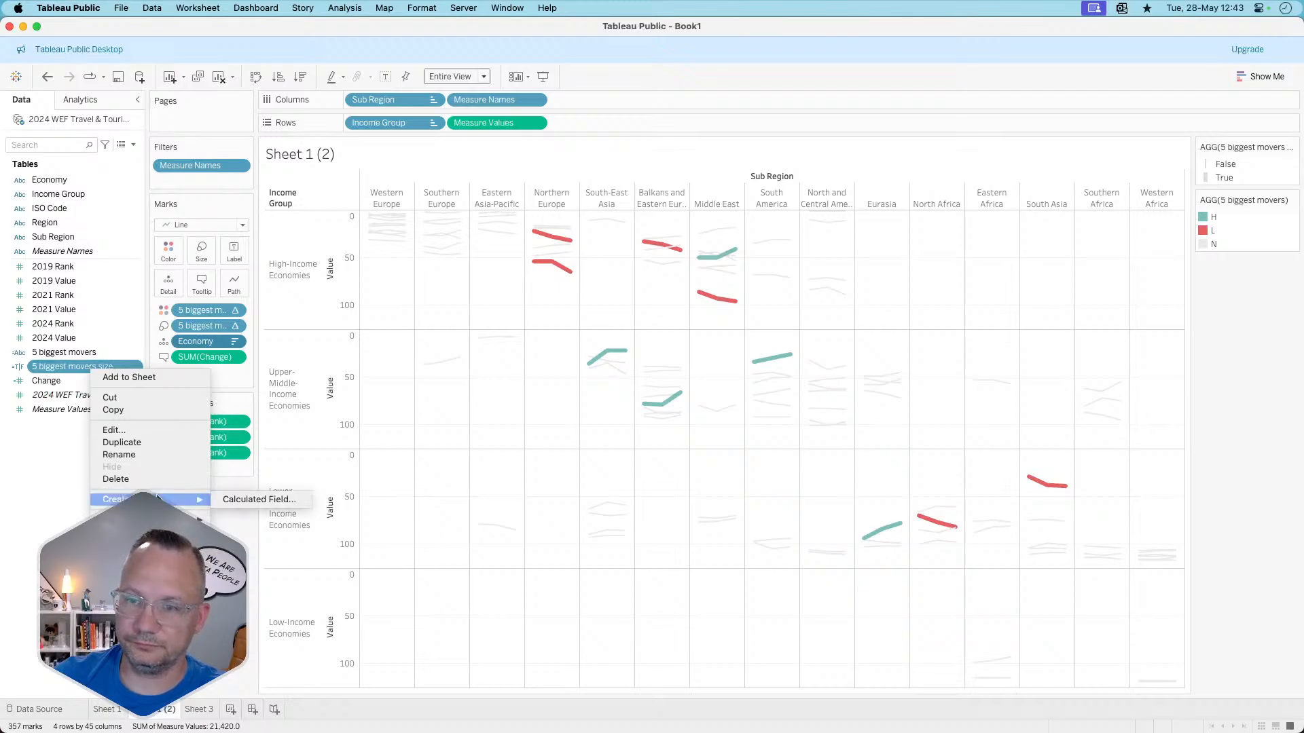
pyautogui.click(248, 499)
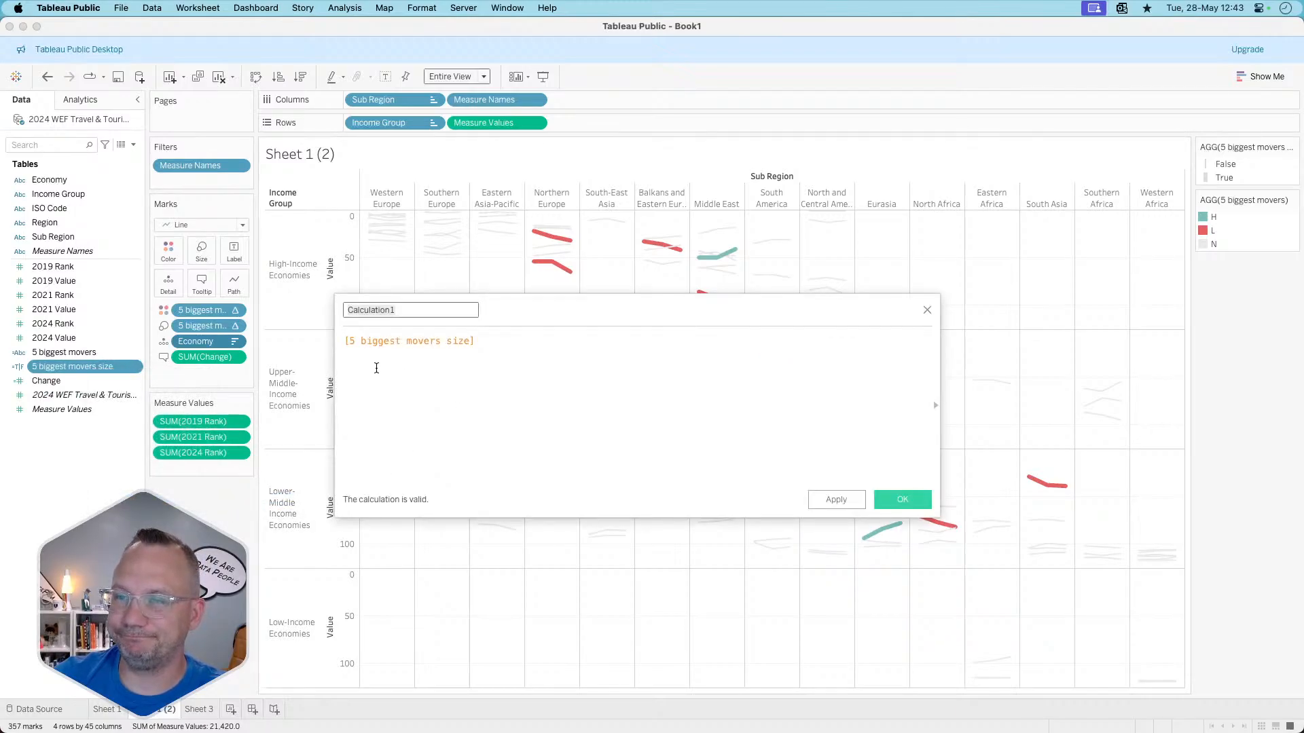
pyautogui.click(344, 341)
pyautogui.write('max')
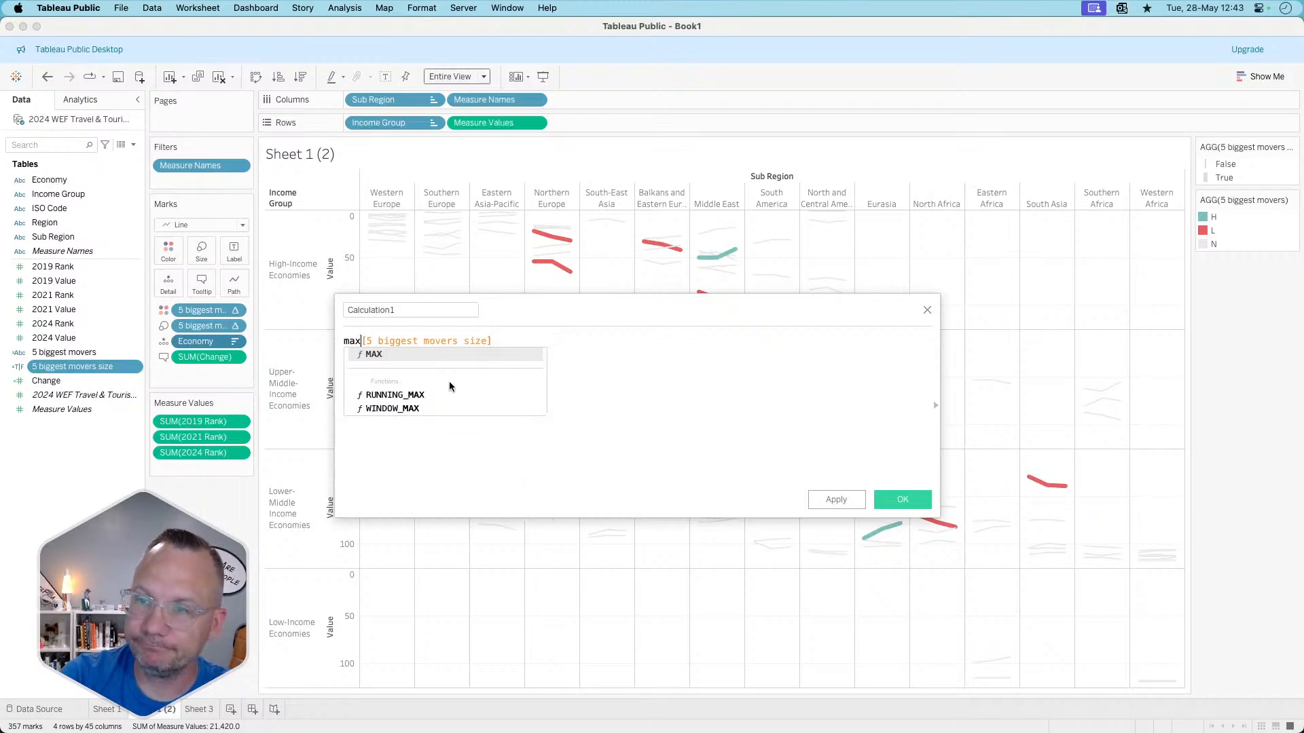
pyautogui.write('(')
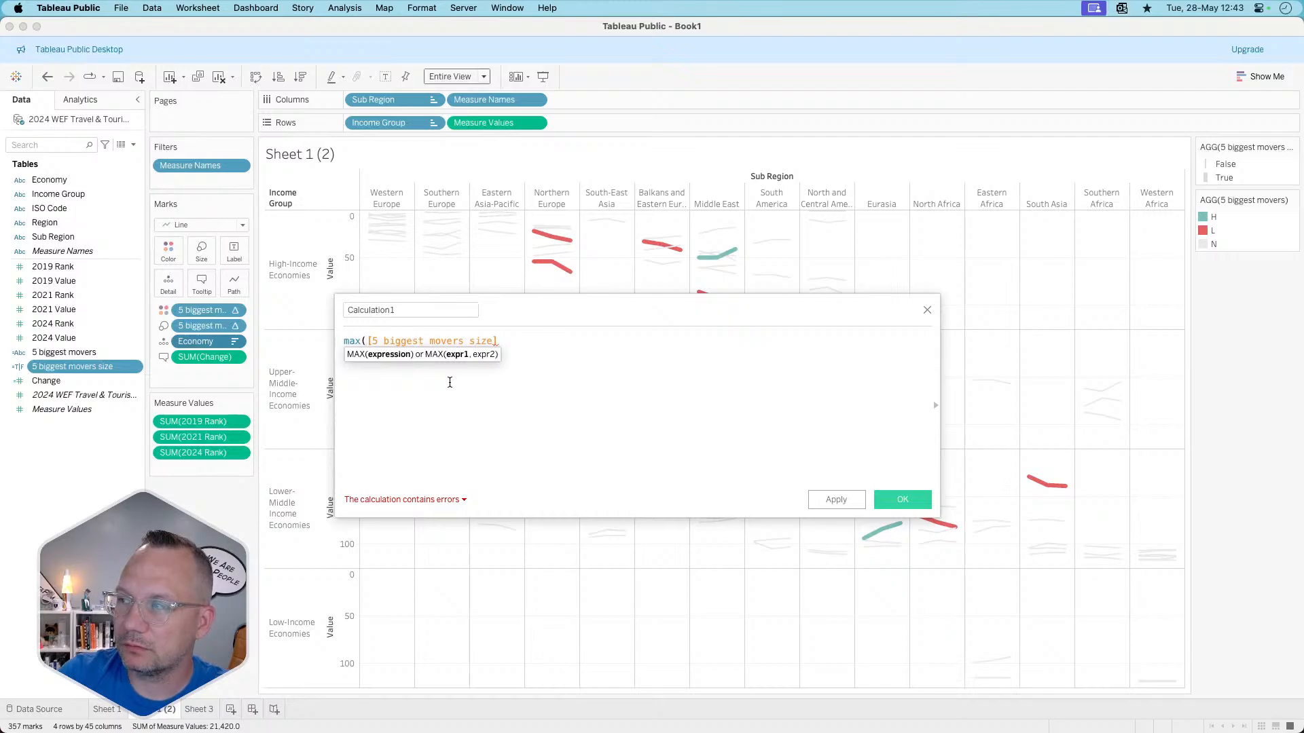
pyautogui.write(')')
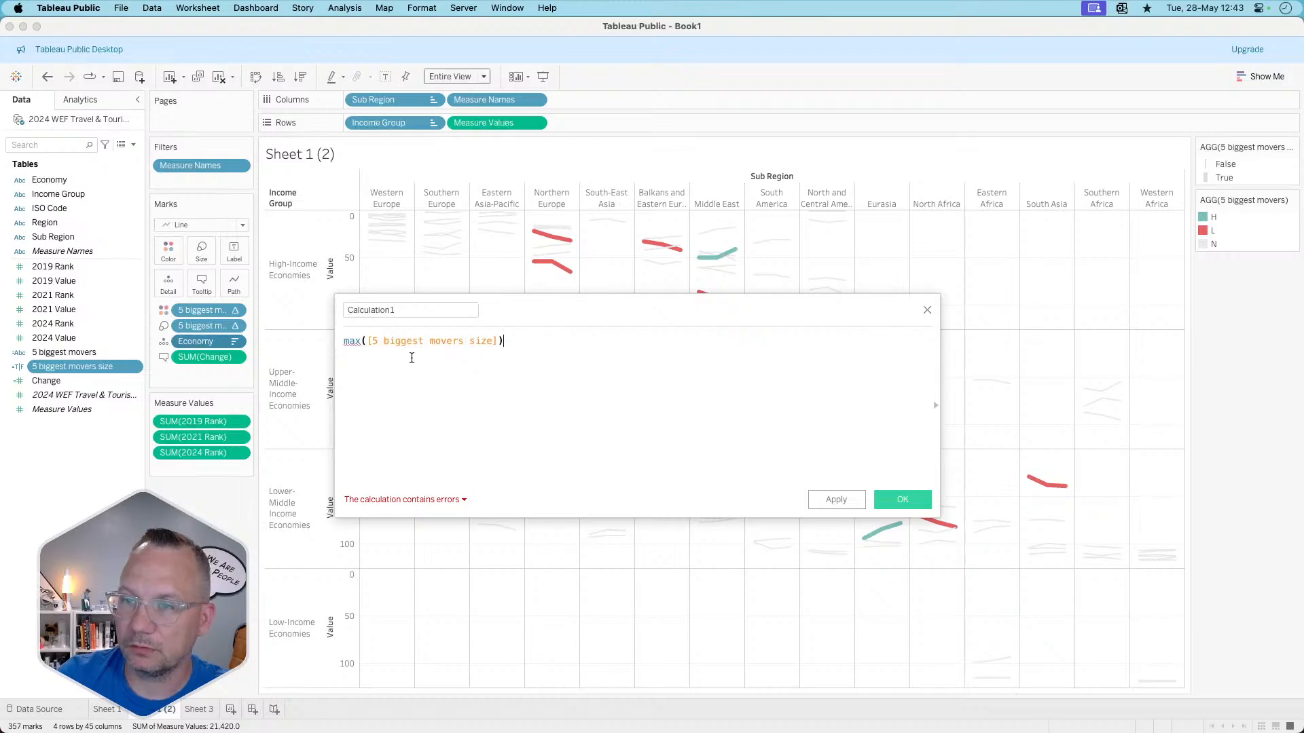
# - Try enclosing the formula in braces as {max([5 biggest movers size])}
pyautogui.click(345, 342)
pyautogui.write('{')
pyautogui.press('End')
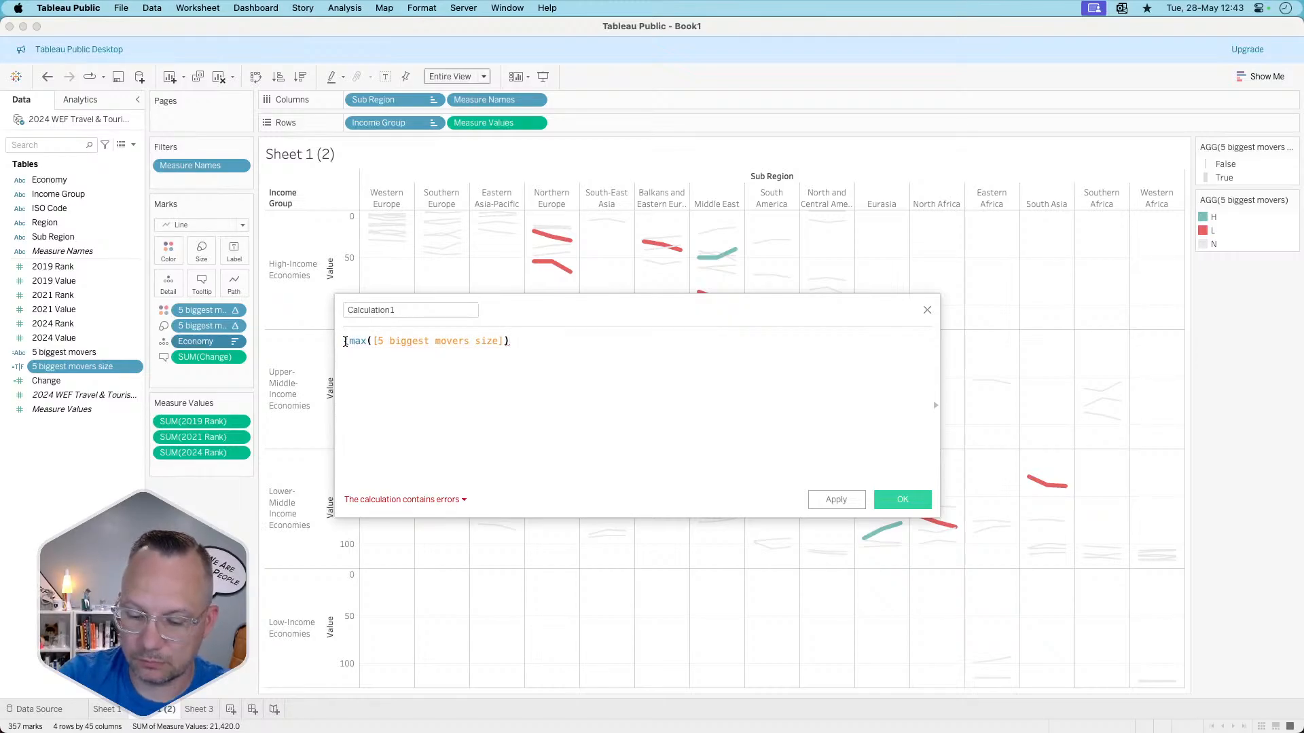
pyautogui.write('}')
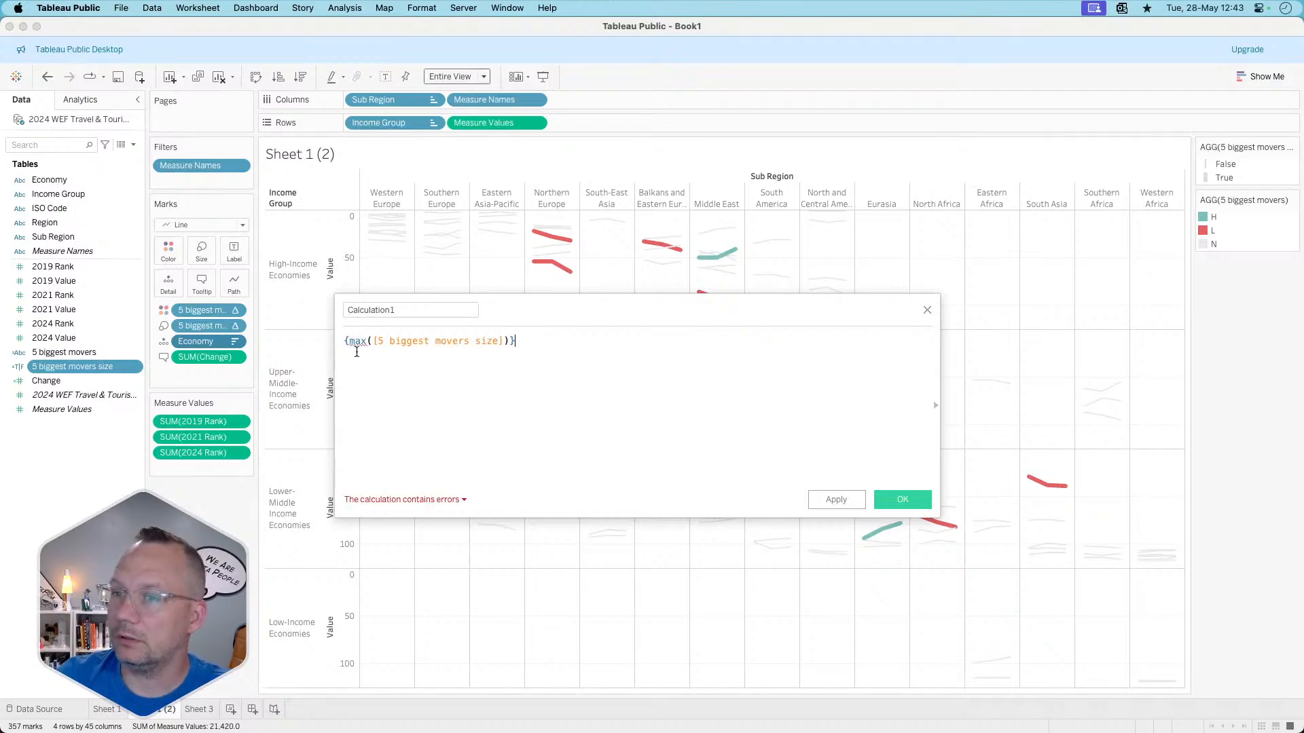
# - Try the field 5 biggest movers inside the max expression and view the calculation's error details
pyautogui.click(500, 341)
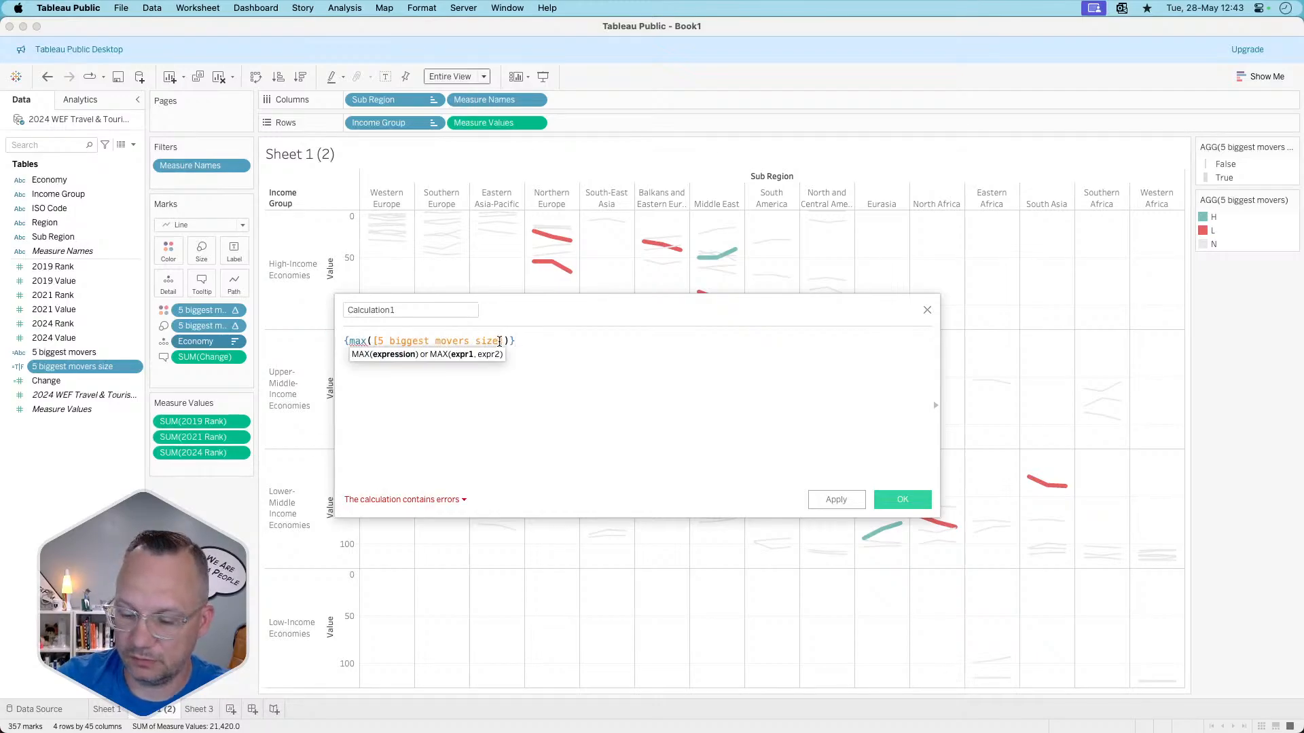
pyautogui.press('BackSpace')
pyautogui.press('BackSpace')
pyautogui.press('BackSpace')
pyautogui.press('BackSpace')
pyautogui.press('BackSpace')
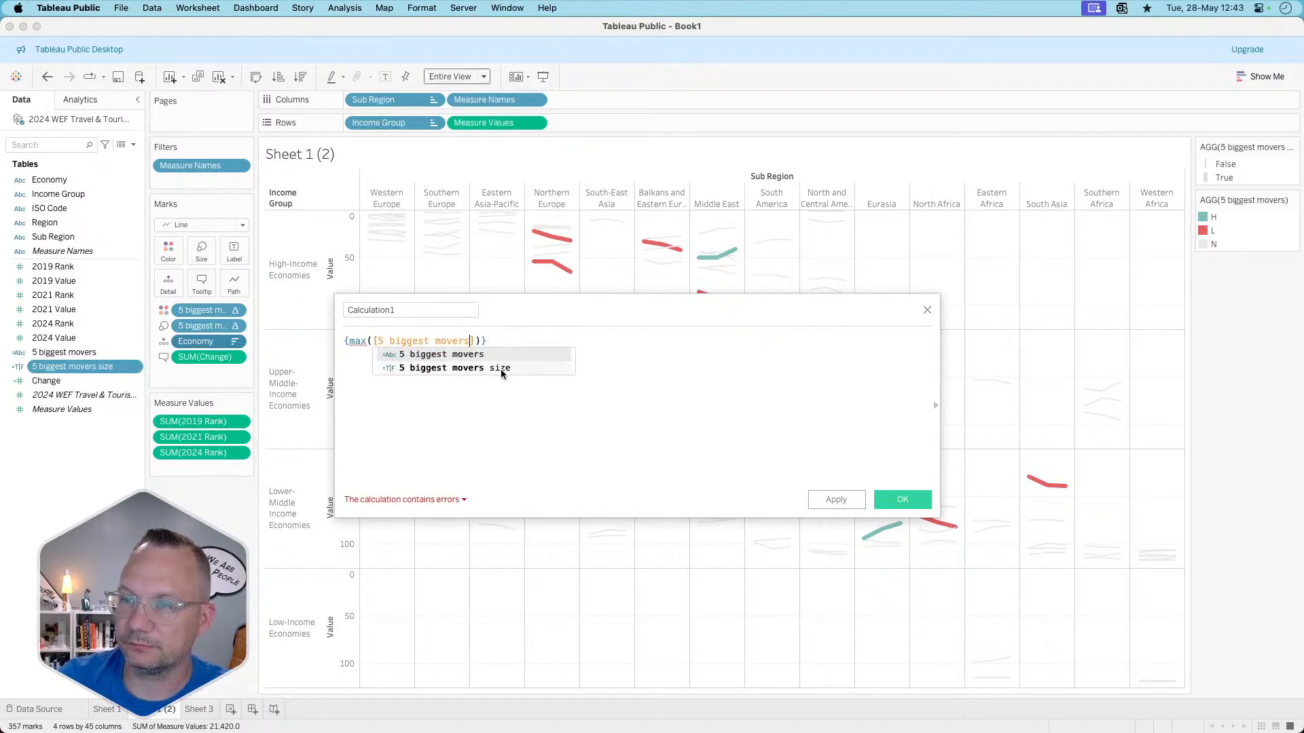
pyautogui.click(482, 408)
pyautogui.click(429, 501)
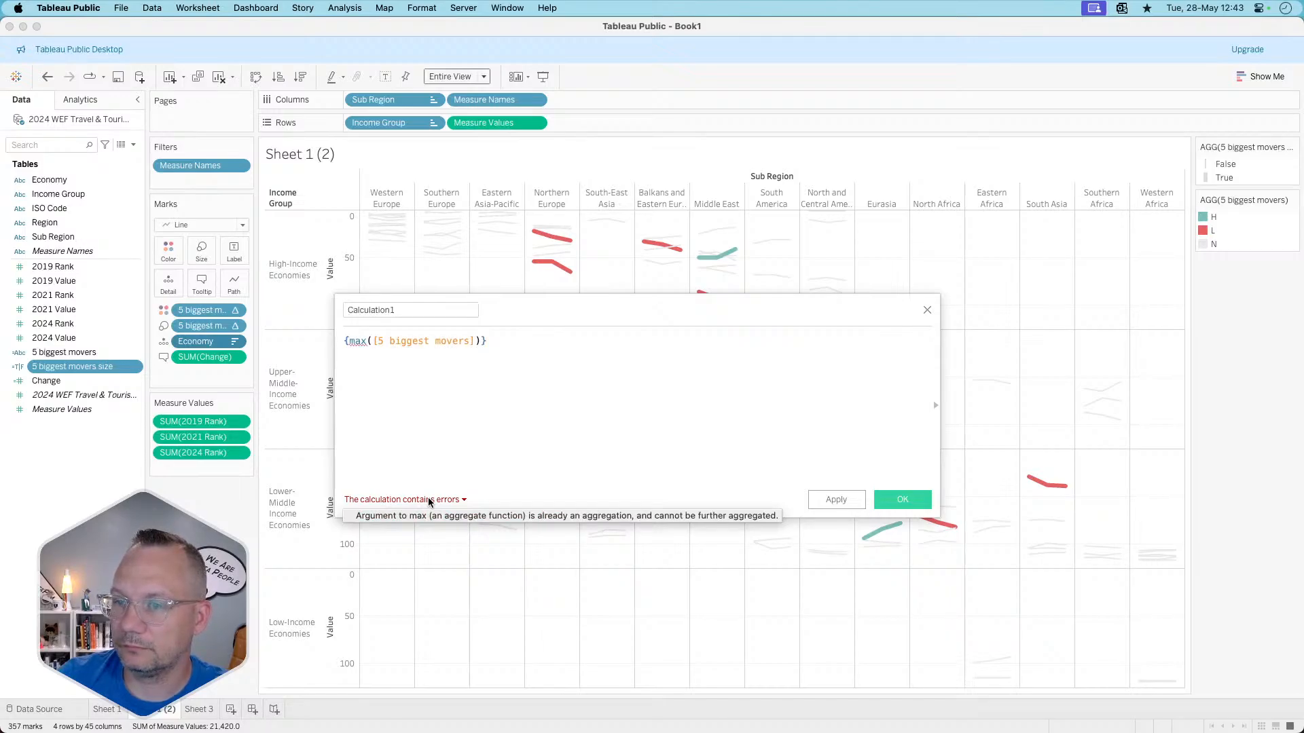
# - Remove the max function from the formula and discard the calculated field without saving
pyautogui.click(356, 340)
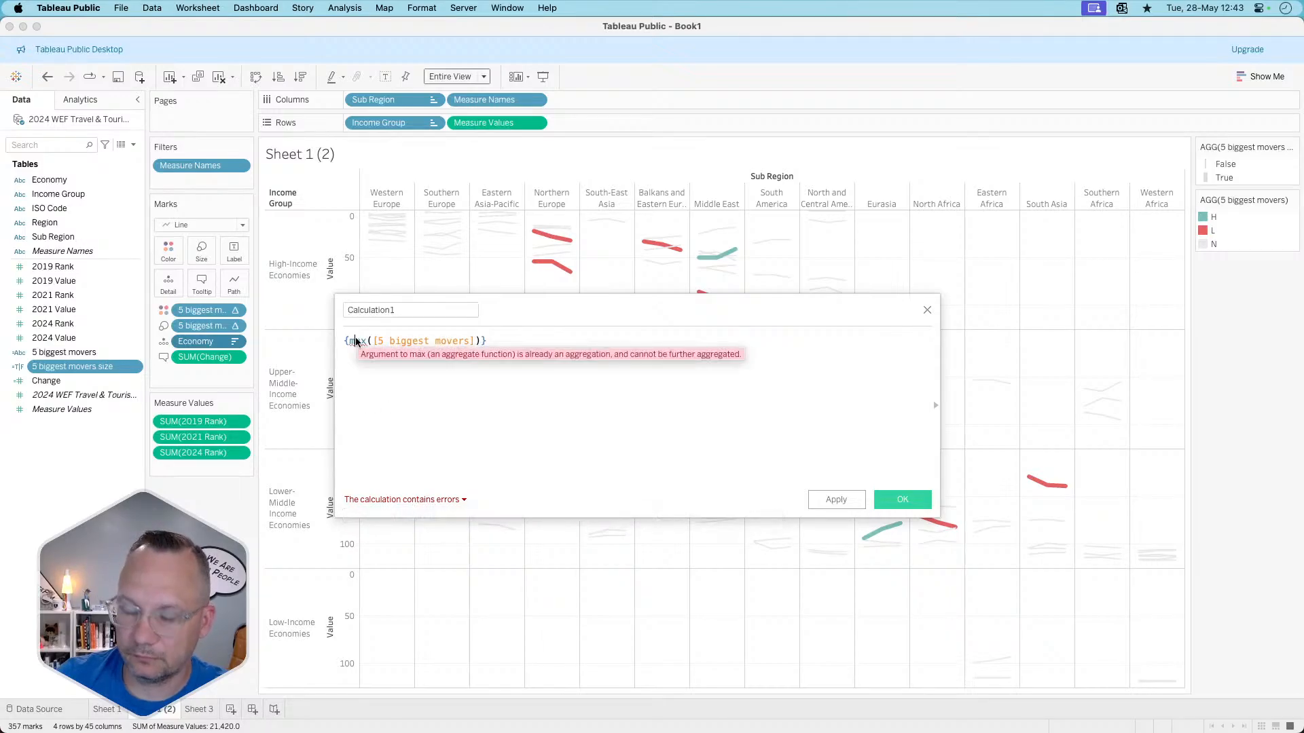
pyautogui.doubleClick(356, 341)
pyautogui.press('BackSpace')
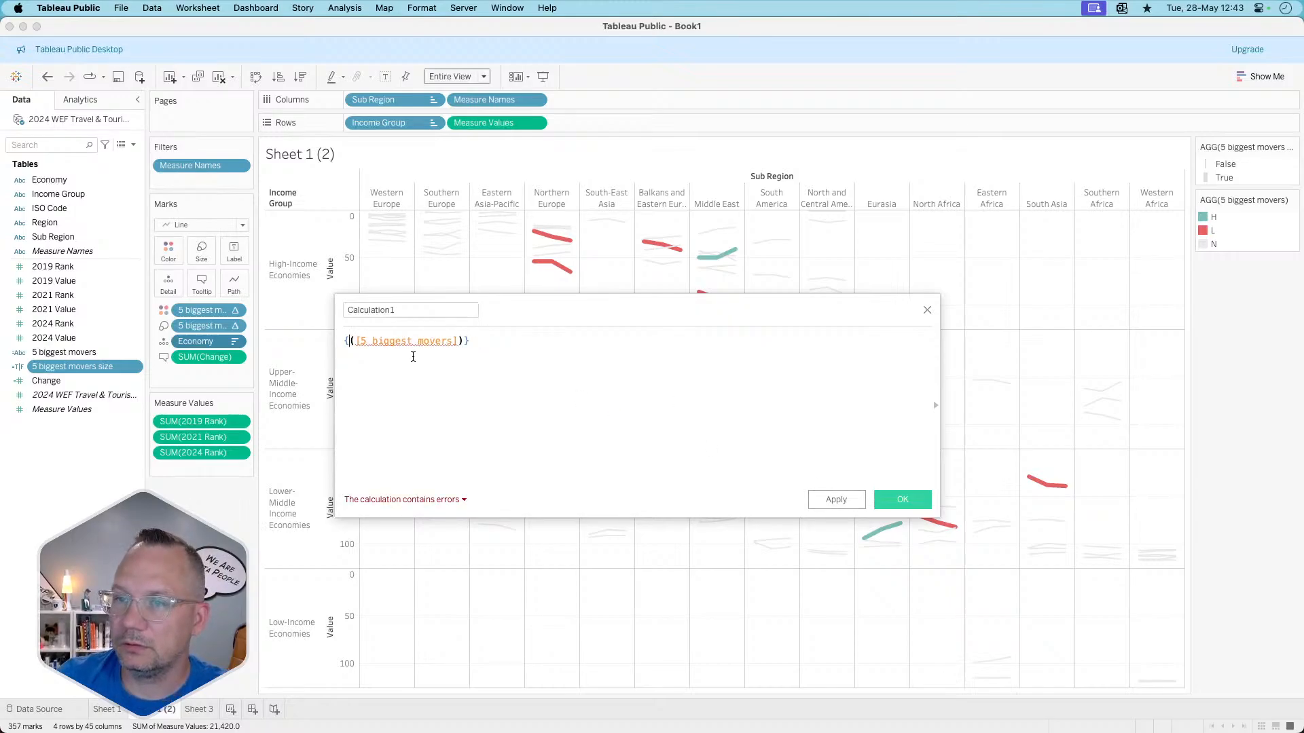
pyautogui.moveTo(393, 338)
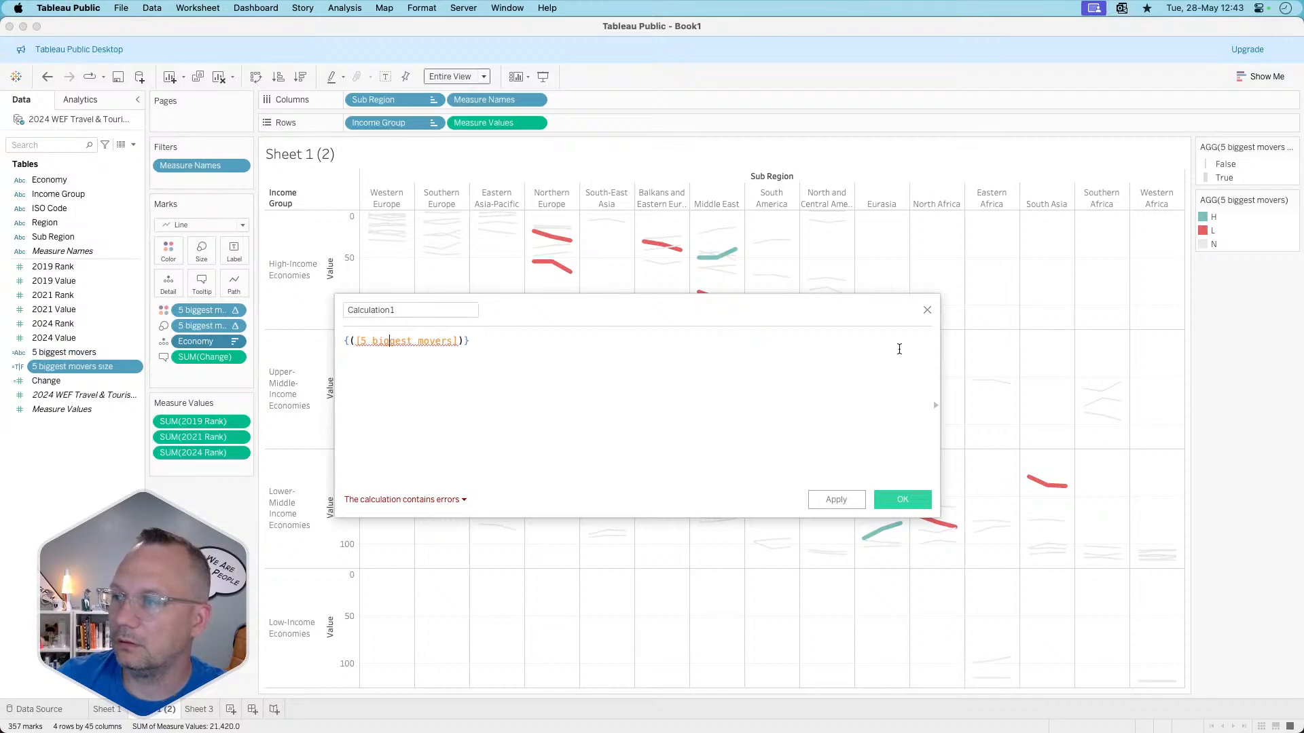
pyautogui.click(928, 311)
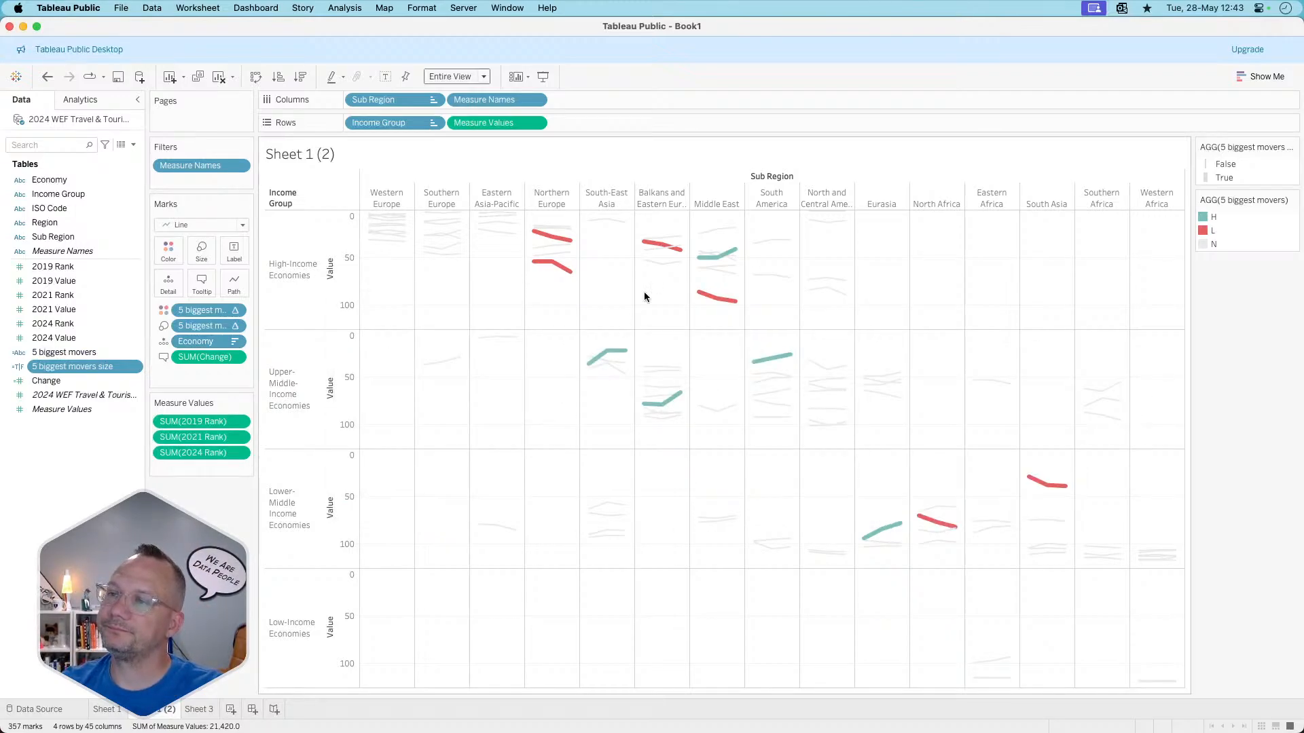
# - Start a calculated field with the formula if [5 biggest movers size] then [Change] end
pyautogui.moveTo(688, 256)
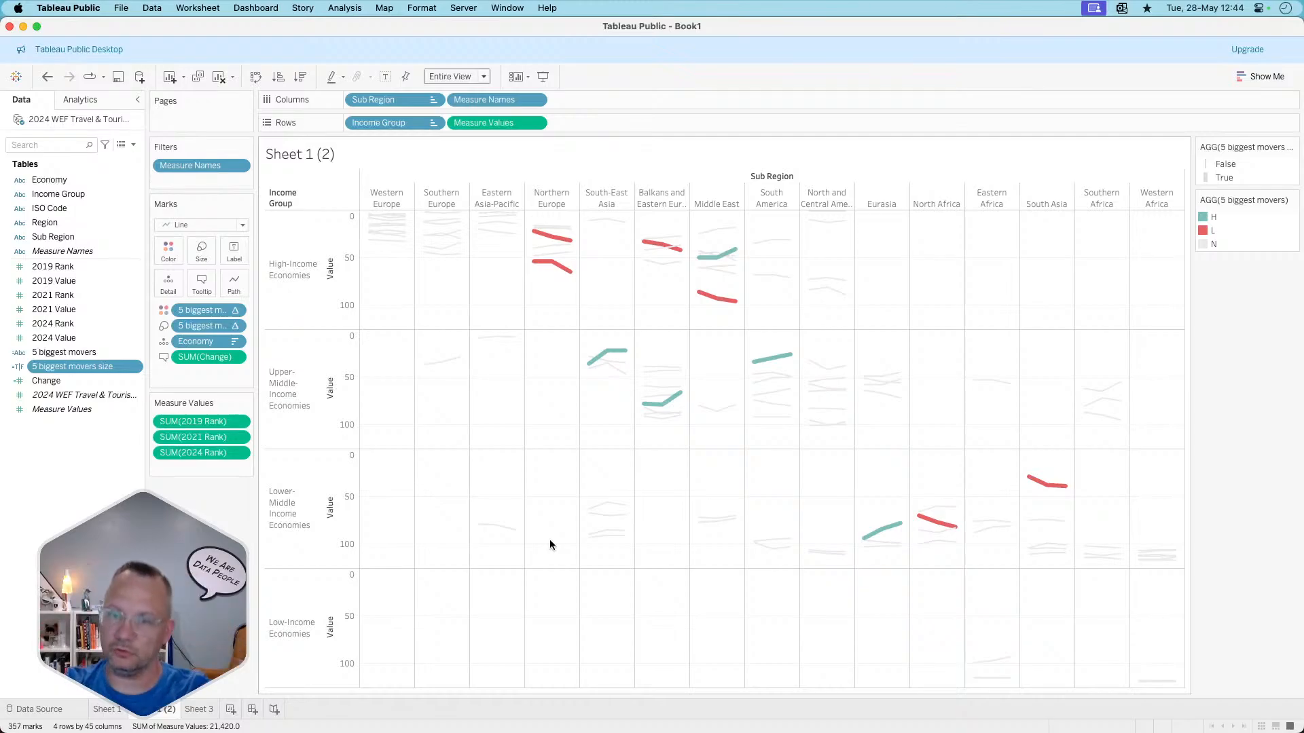
pyautogui.moveTo(93, 388); pyautogui.dragTo(57, 488)
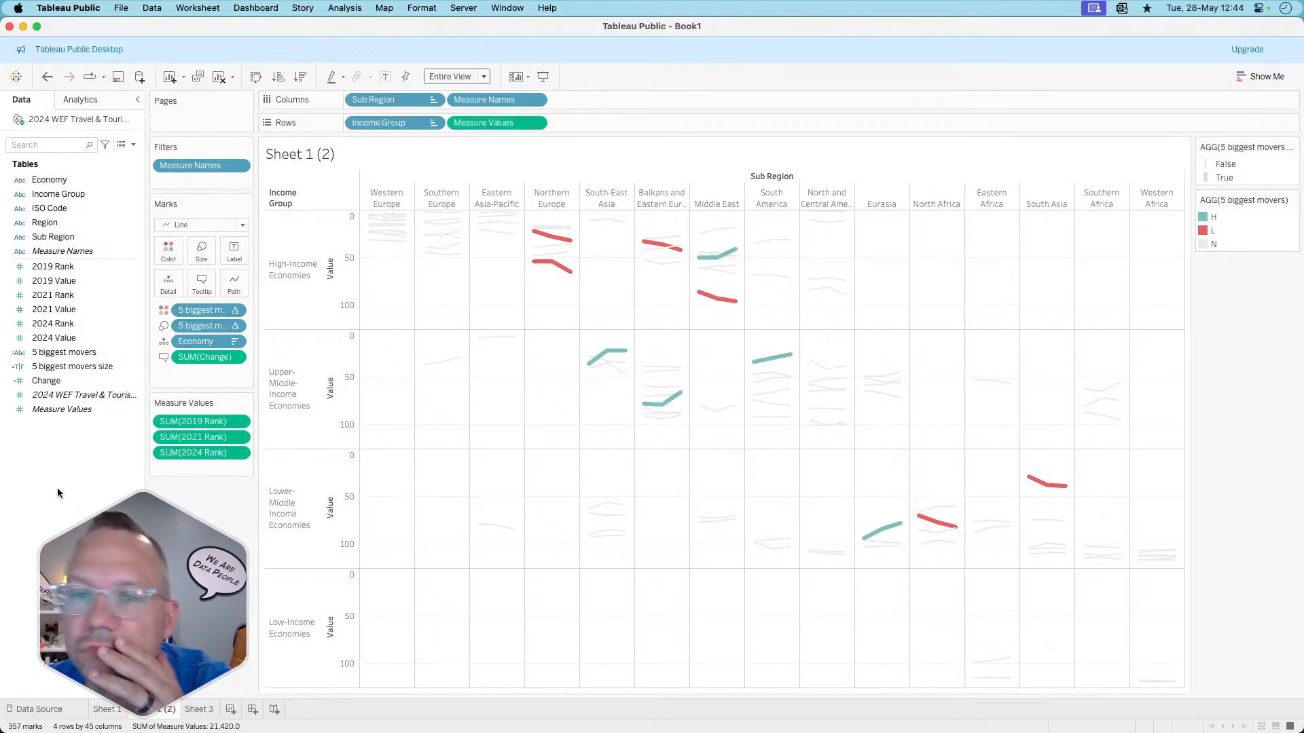
pyautogui.rightClick(65, 466)
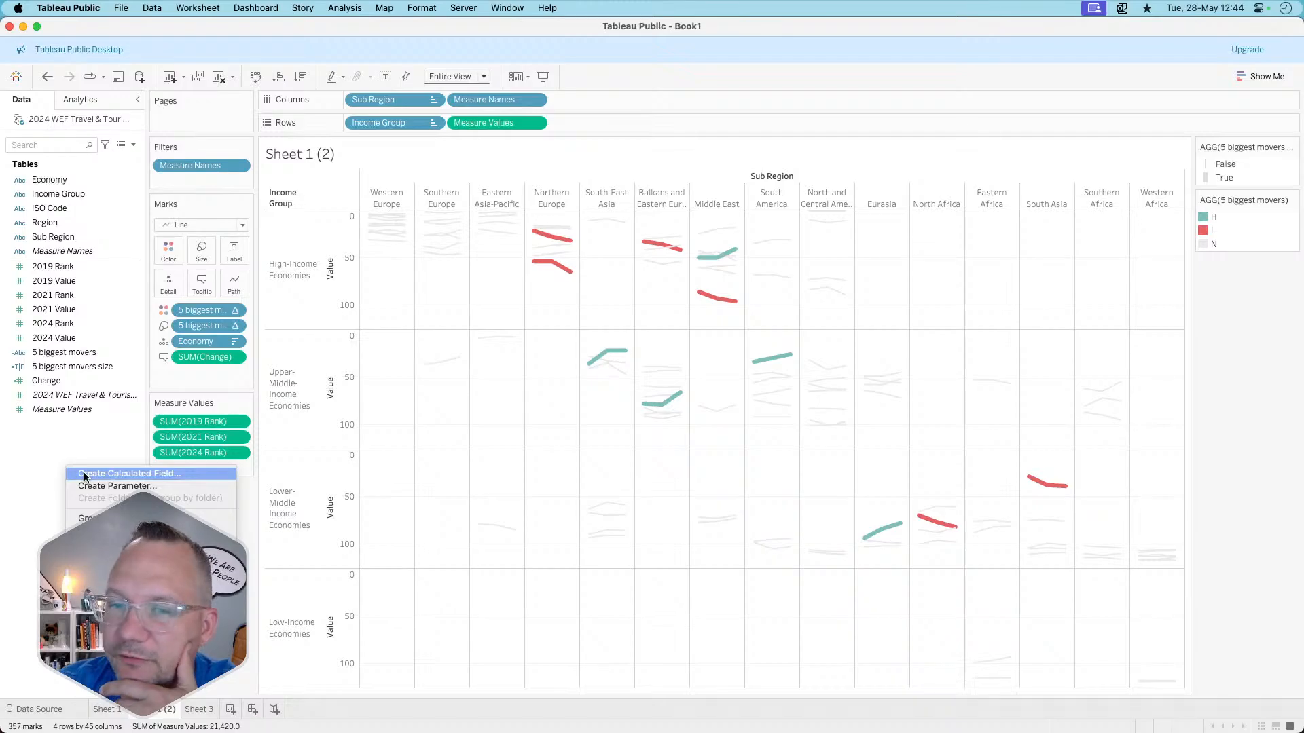
pyautogui.click(84, 474)
pyautogui.click(438, 339)
pyautogui.write('if')
pyautogui.moveTo(83, 365); pyautogui.dragTo(492, 368)
pyautogui.write('then chan')
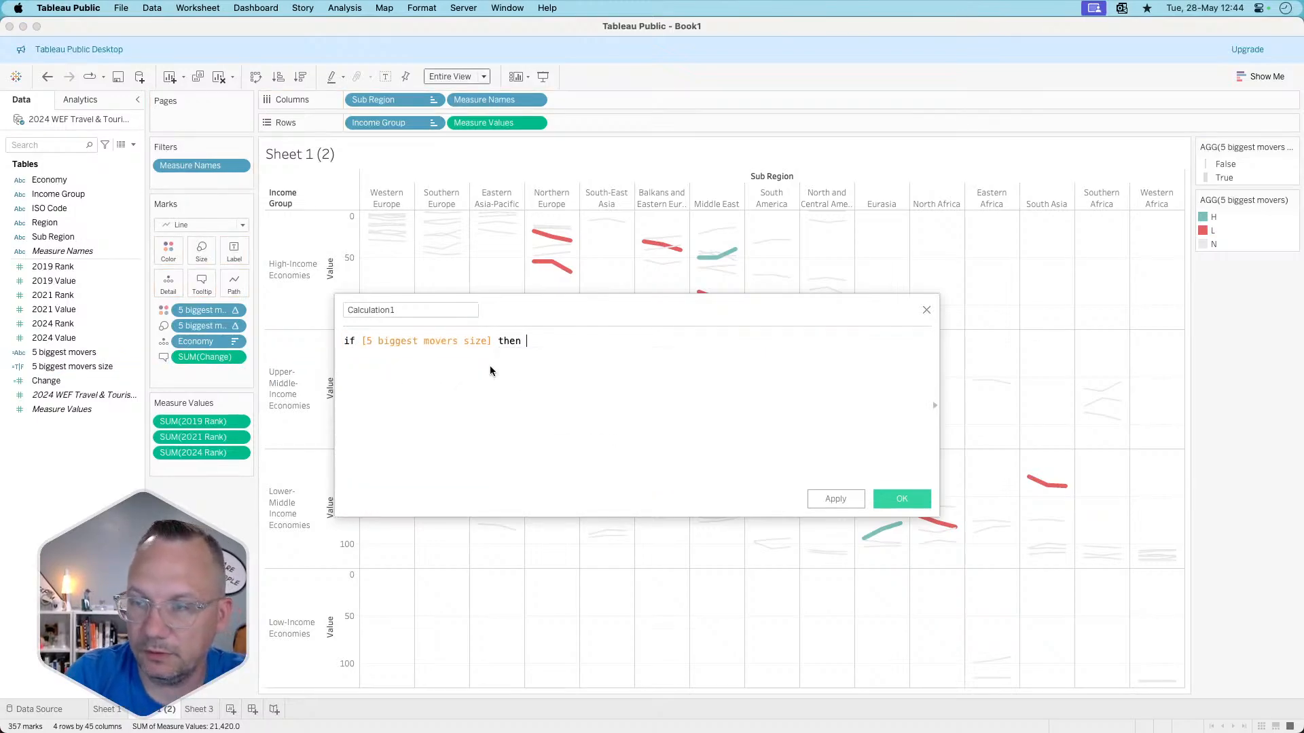
pyautogui.press('Return')
pyautogui.write('end')
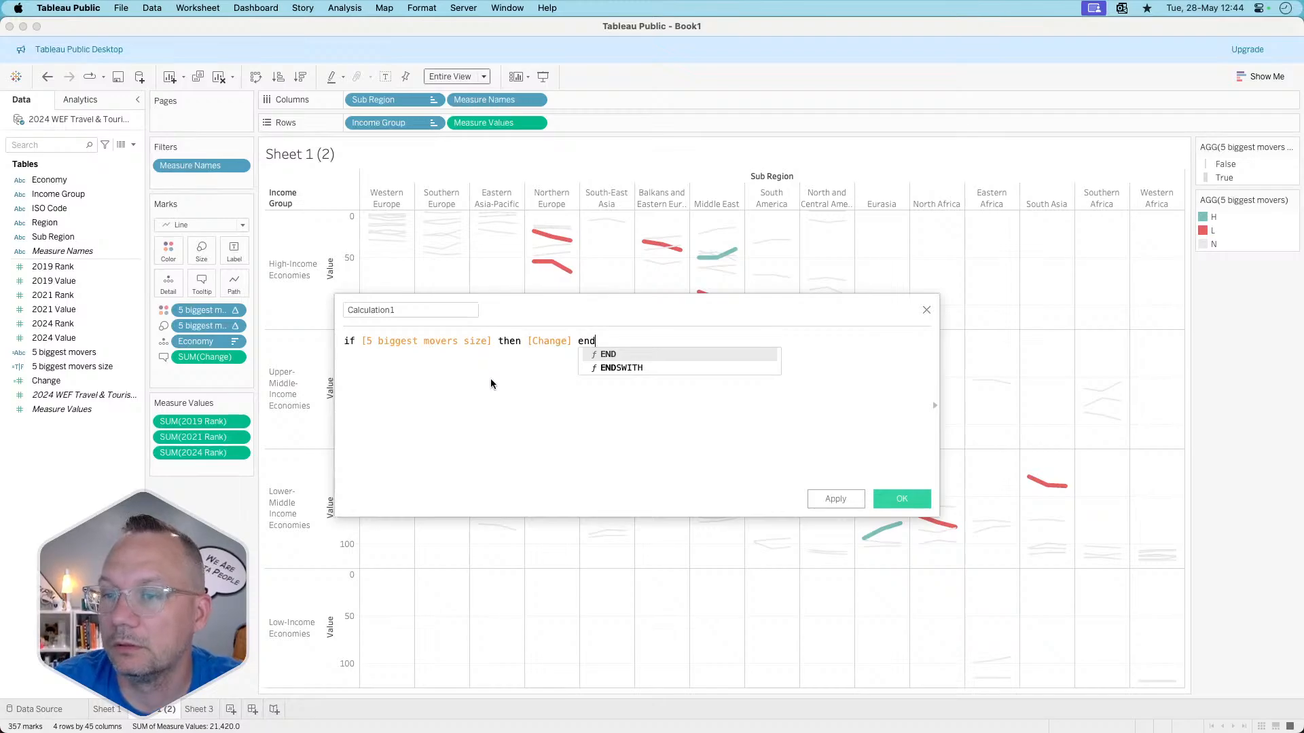
pyautogui.click(360, 341)
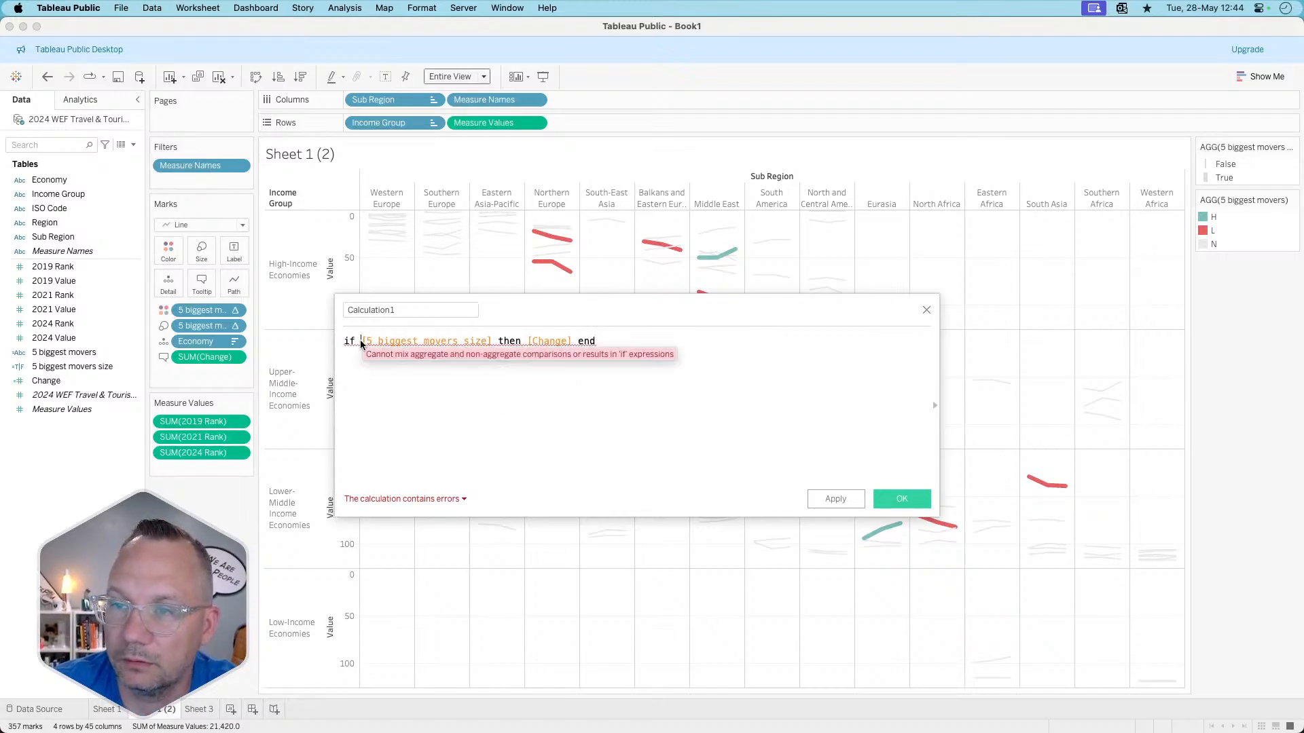
pyautogui.write('max')
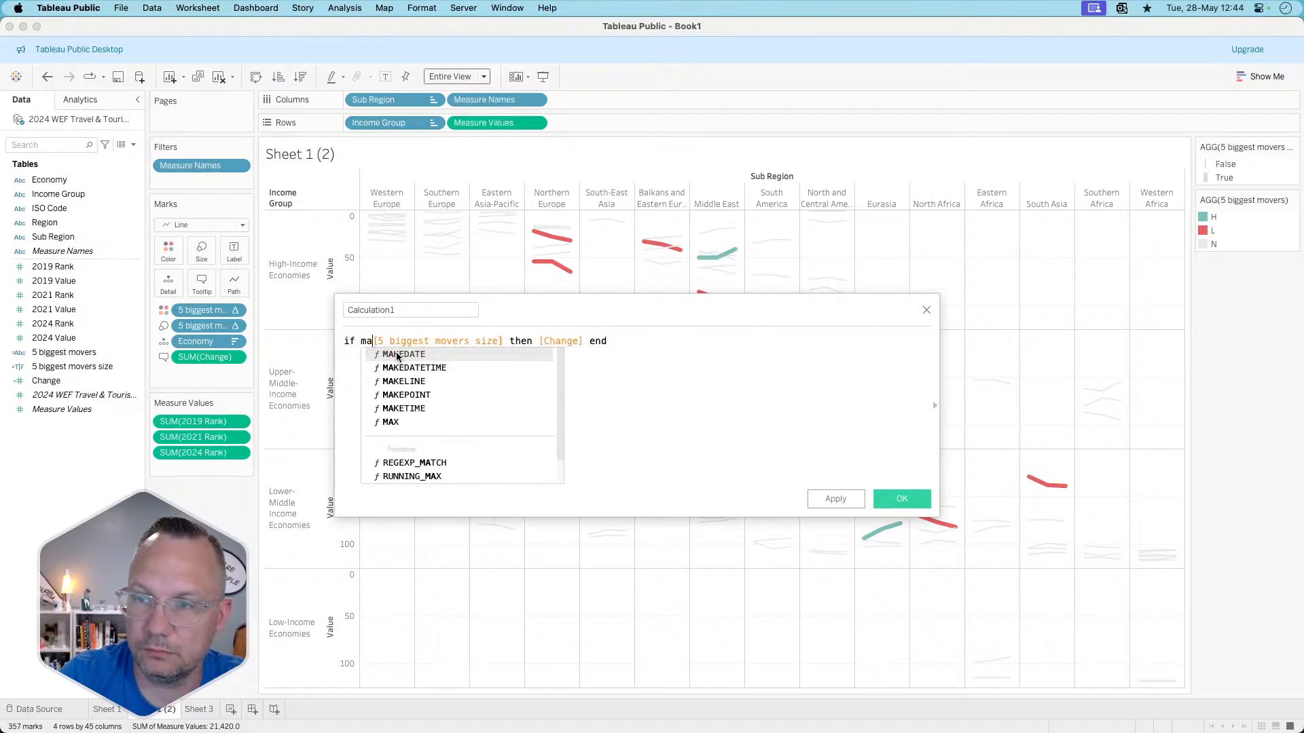
pyautogui.press('BackSpace')
pyautogui.press('BackSpace')
pyautogui.press('BackSpace')
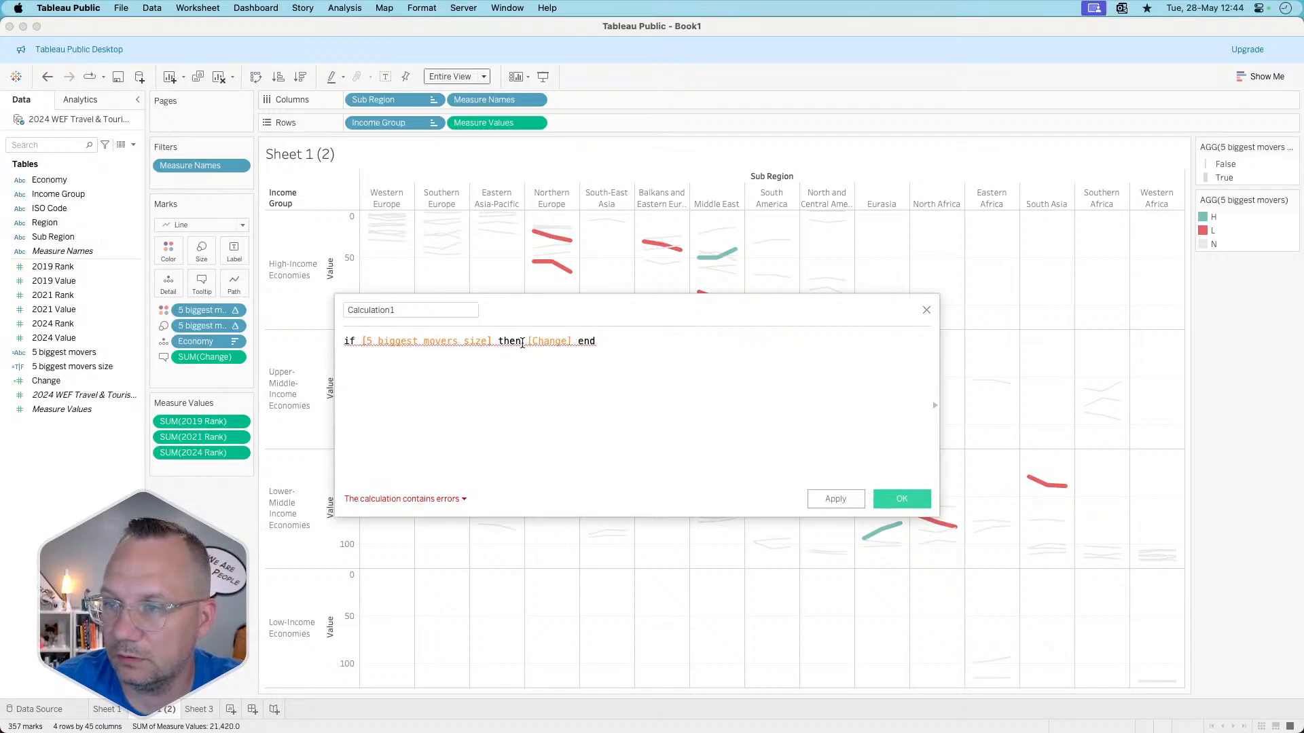
# - Wrap Change in attr() within the formula, name the calculated field Label and save it
pyautogui.write('attr(')
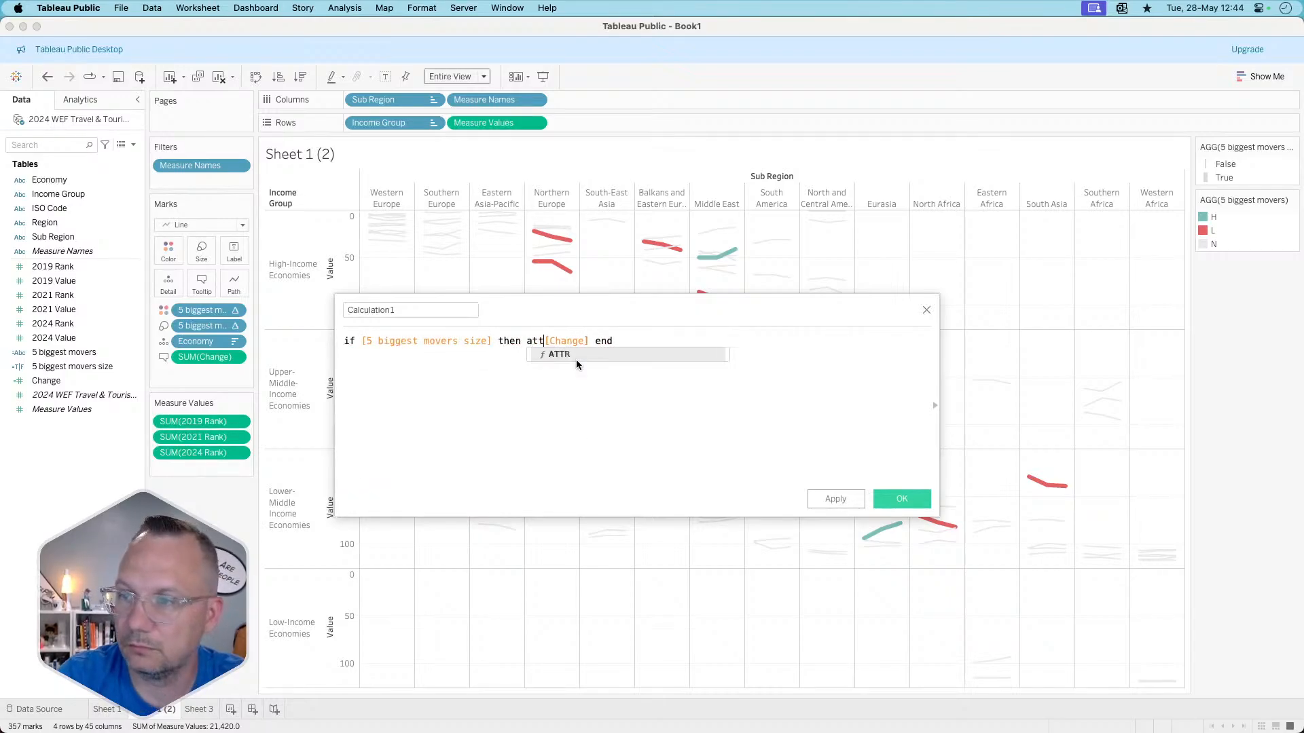
pyautogui.click(605, 338)
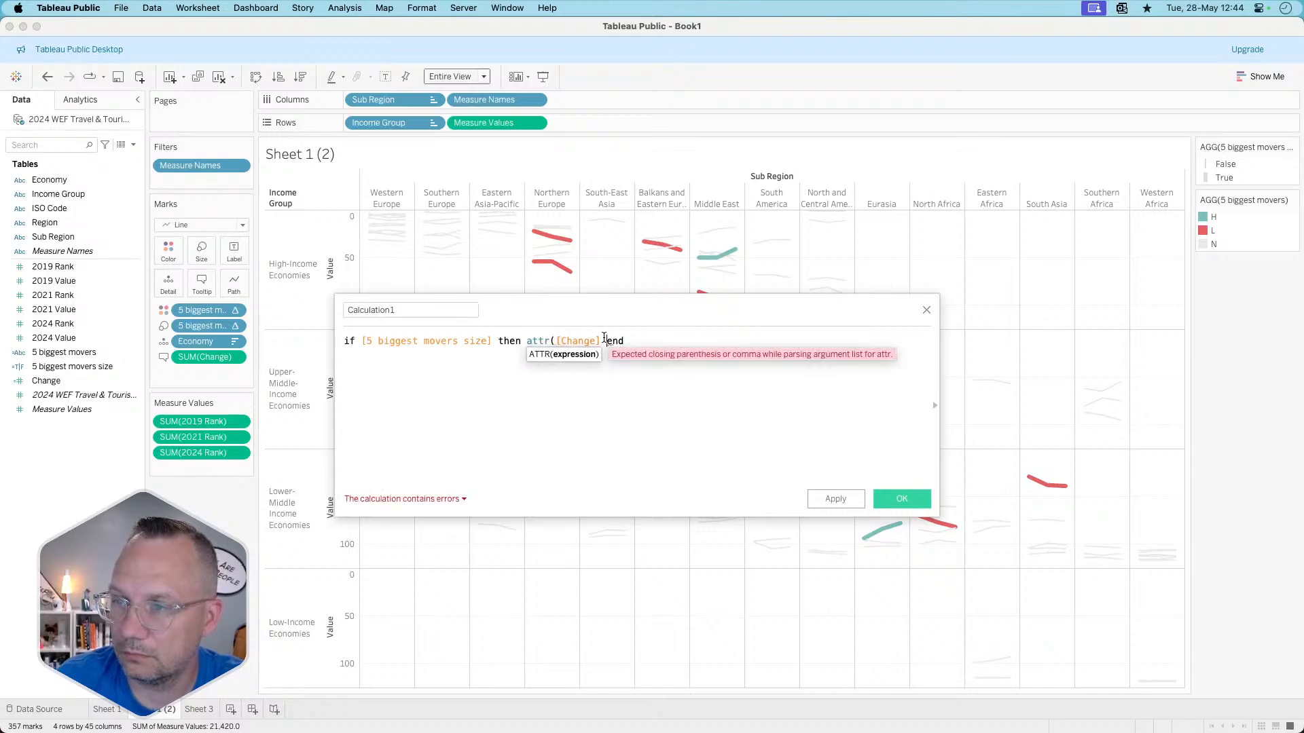
pyautogui.write(')')
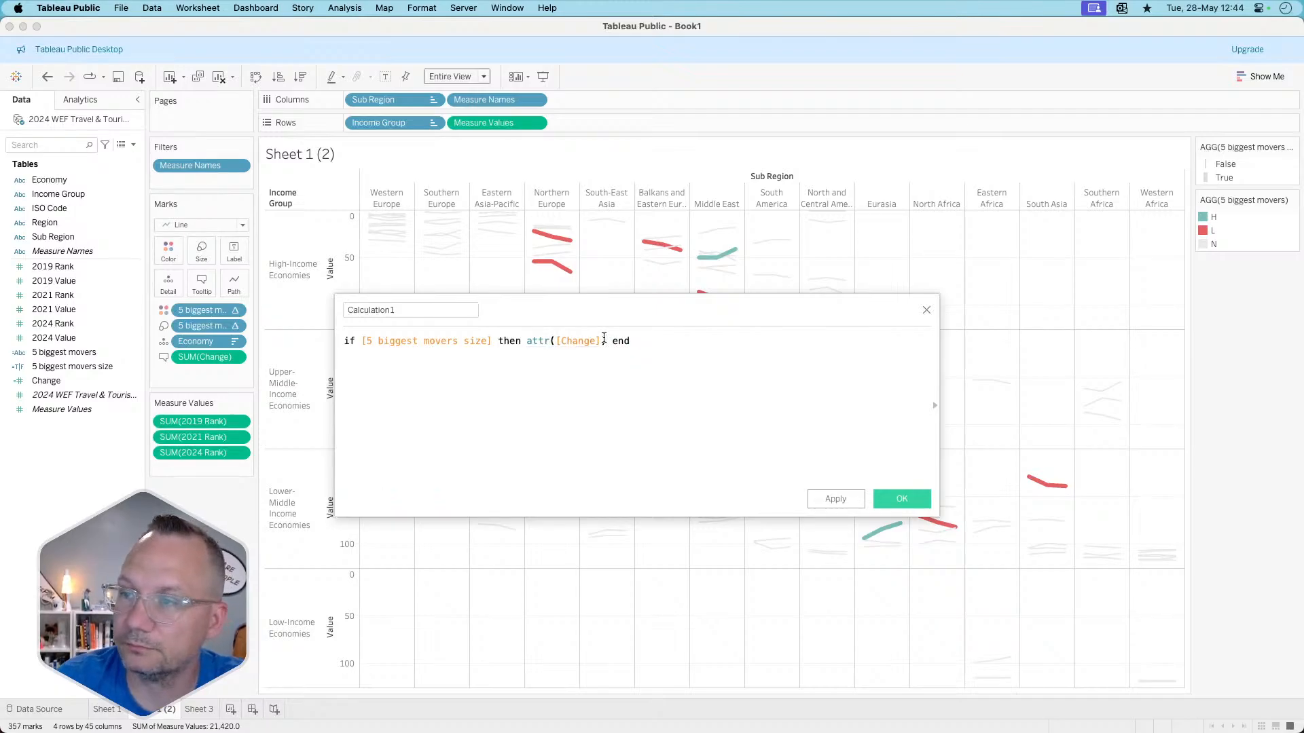
pyautogui.doubleClick(412, 310)
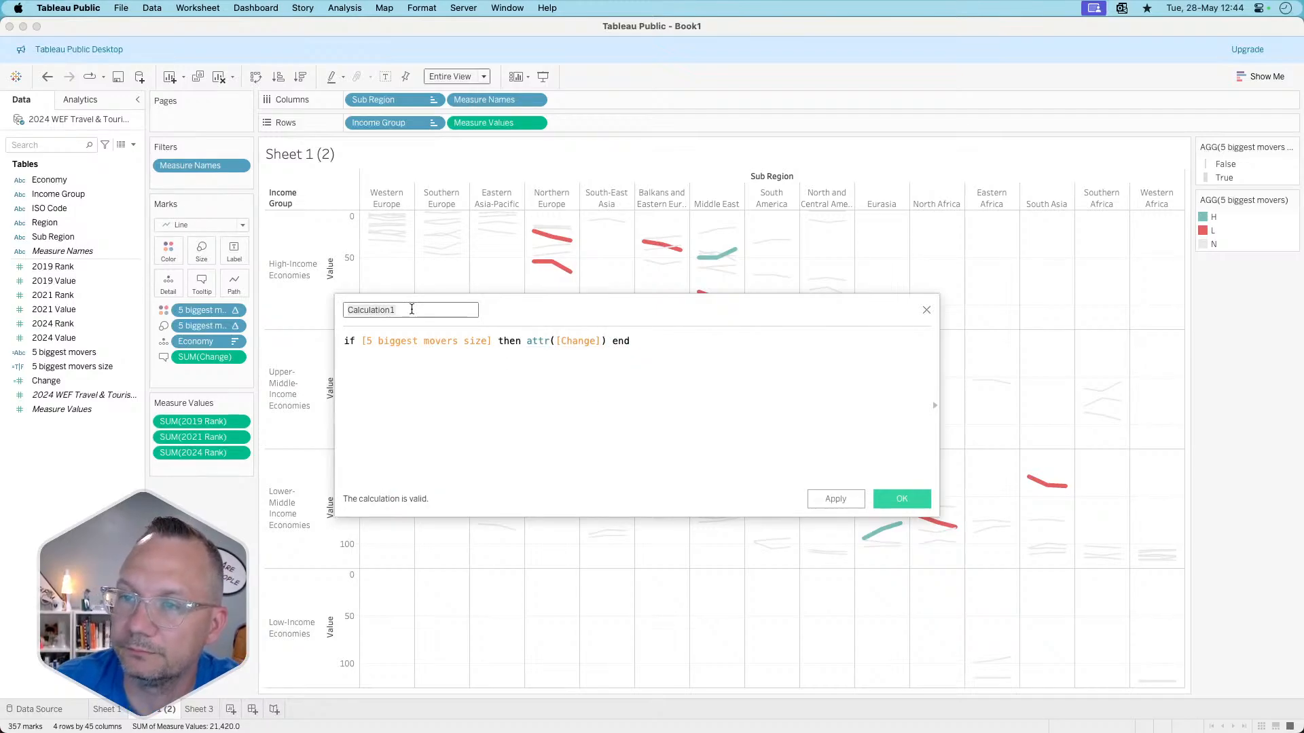
pyautogui.write('Label')
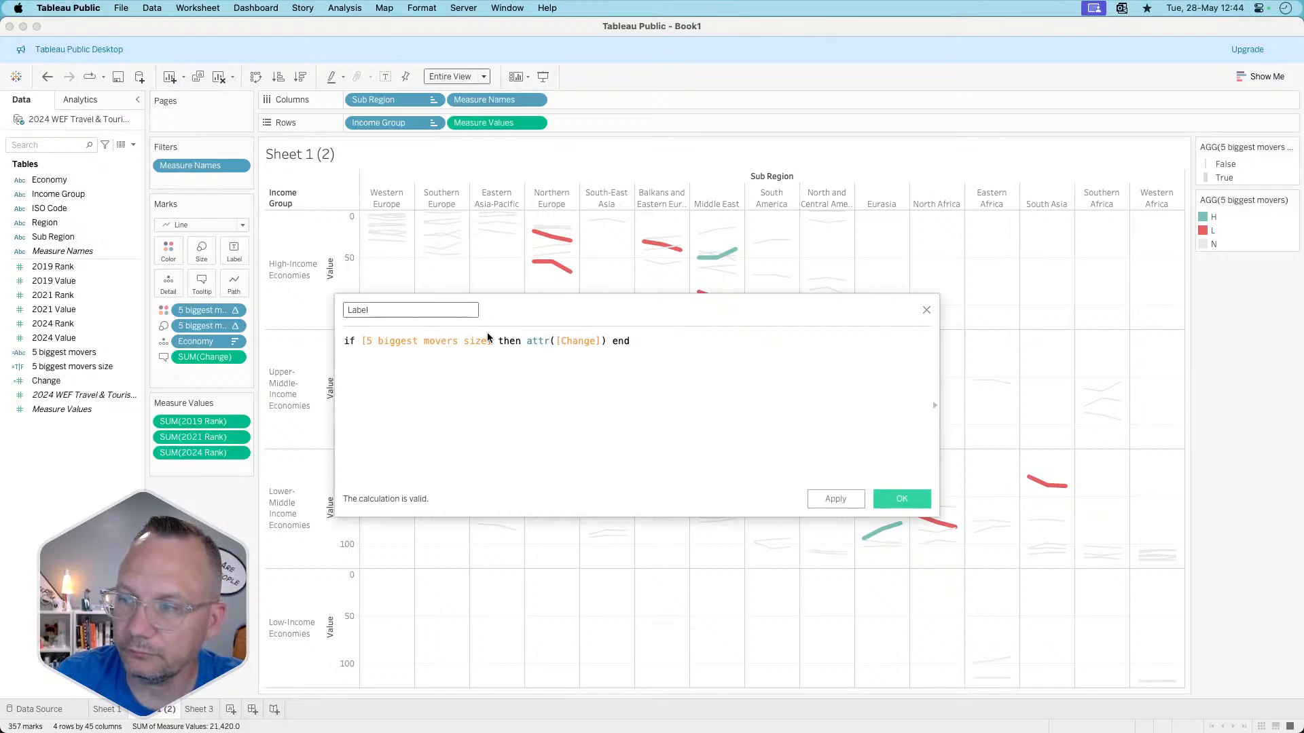
pyautogui.click(901, 498)
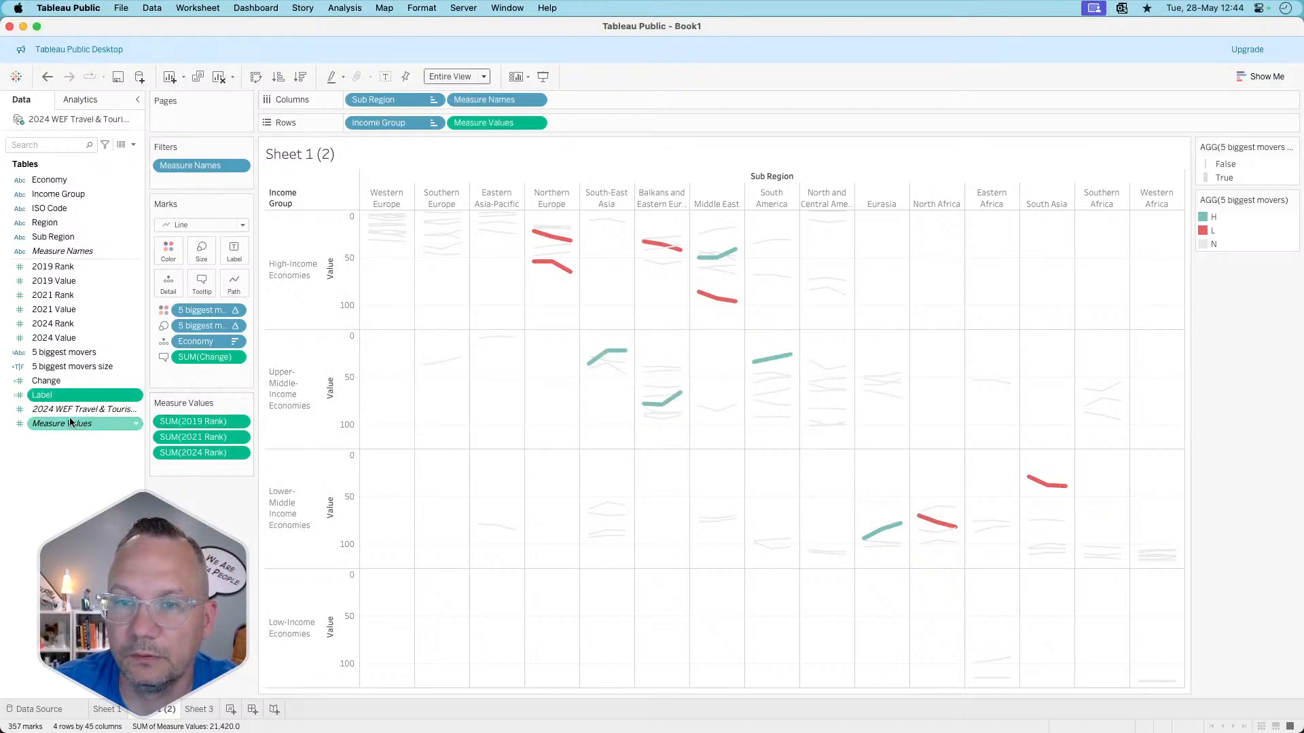
# - Label the marks with the Label field at the end of each line only, allowing labels to overlap other marks
pyautogui.moveTo(44, 396); pyautogui.dragTo(234, 247)
pyautogui.click(234, 249)
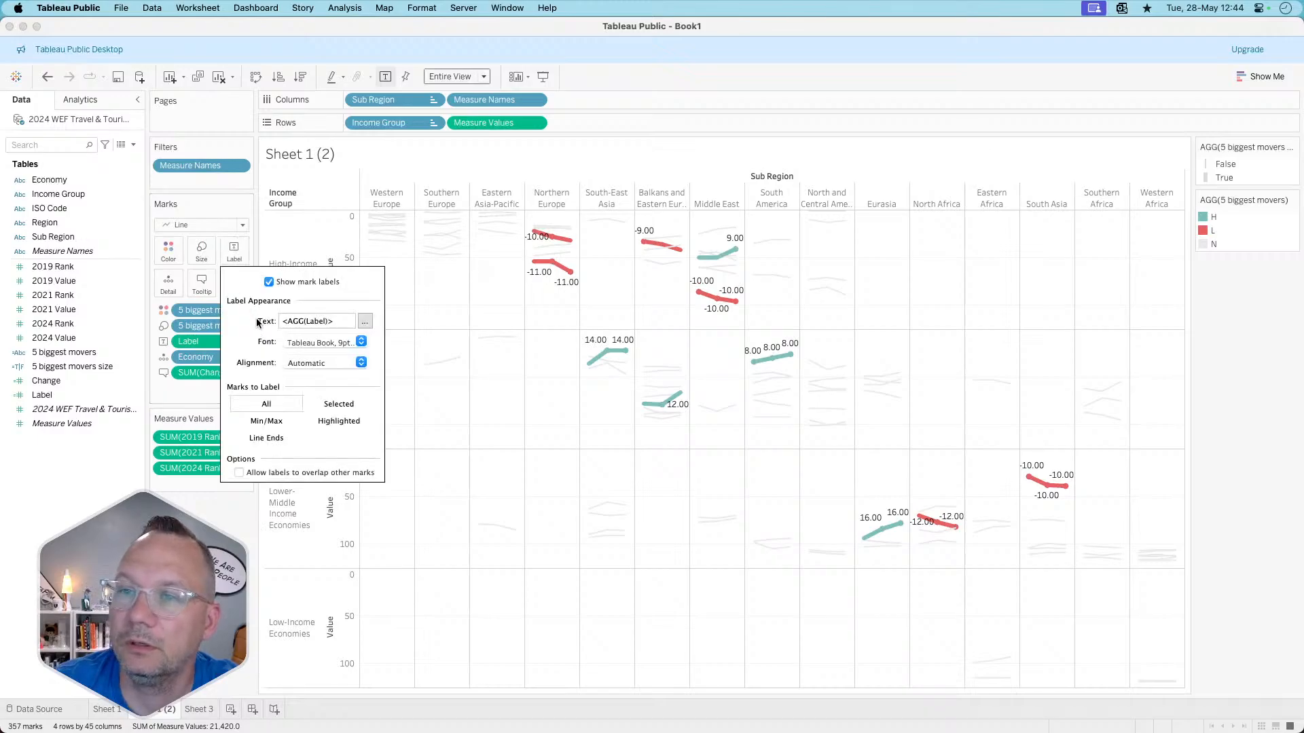
pyautogui.click(266, 438)
pyautogui.click(239, 486)
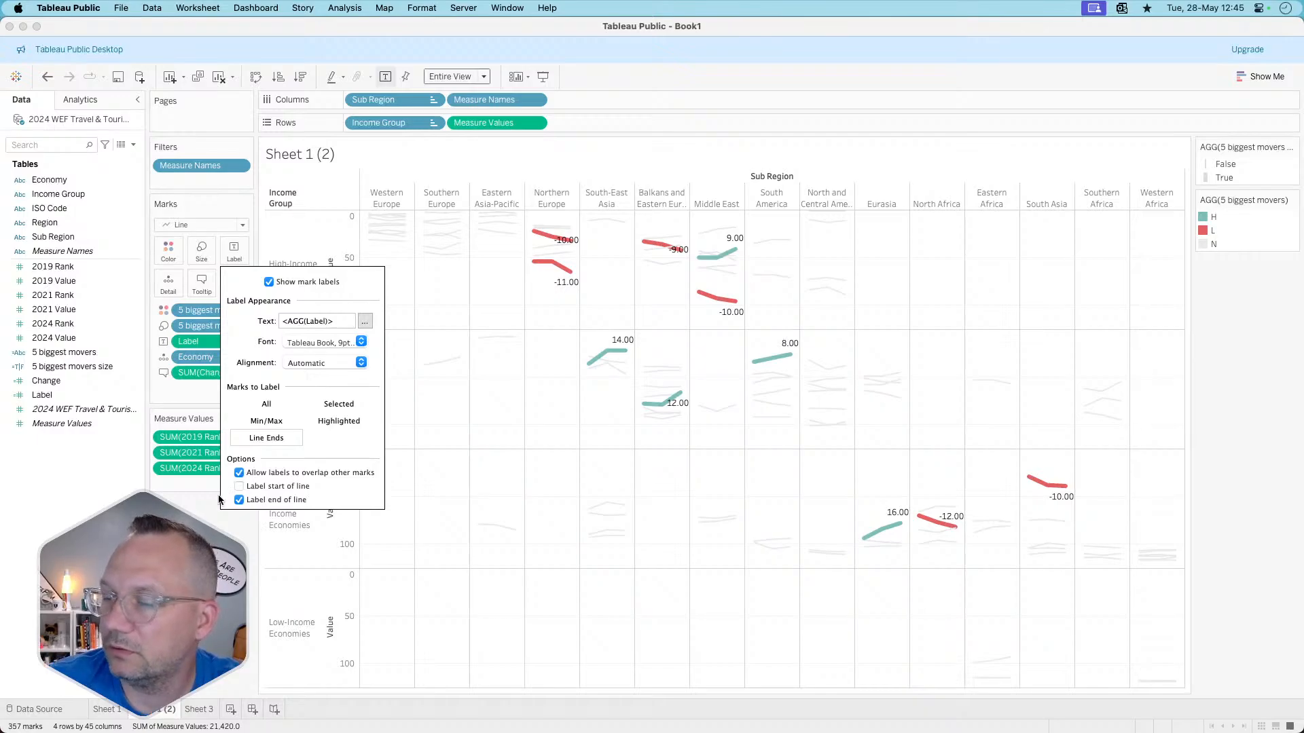
pyautogui.click(218, 501)
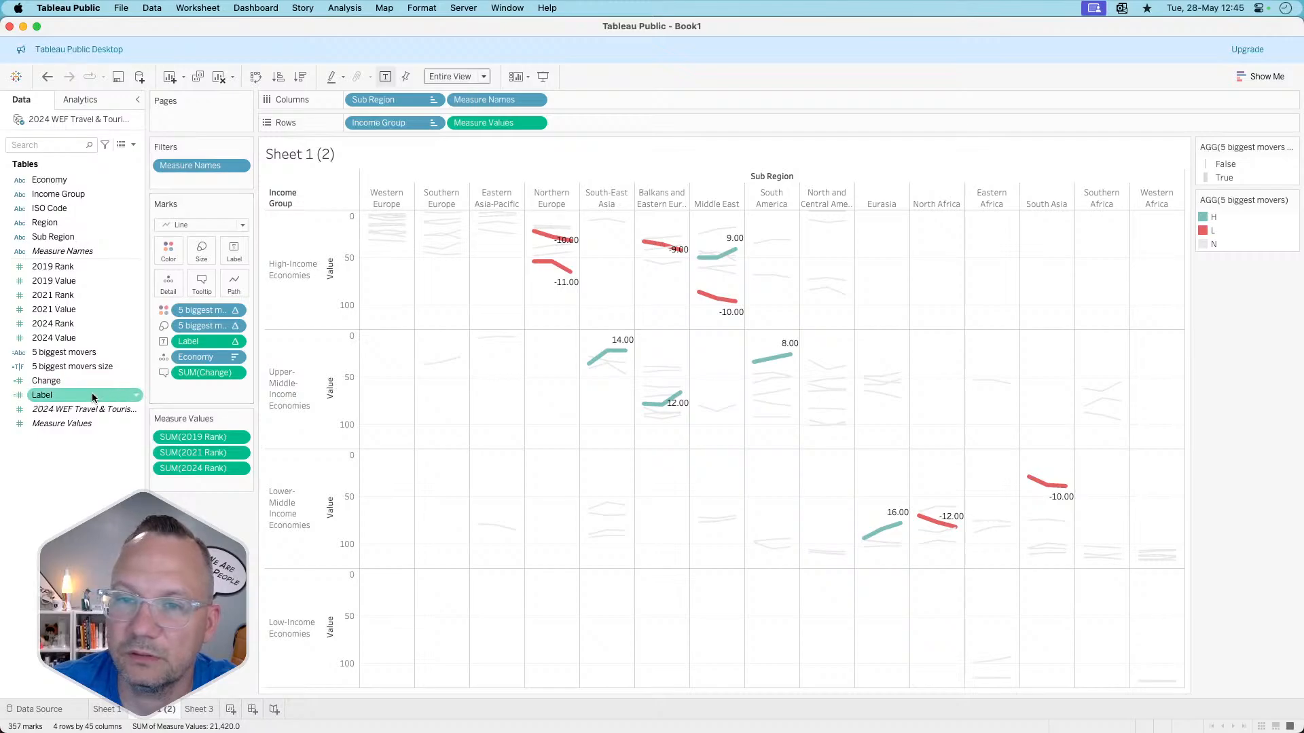
# - Set the Label field's default number format to Number (Custom) with 0 decimal places
pyautogui.rightClick(68, 391)
pyautogui.moveTo(135, 567)
pyautogui.click(228, 590)
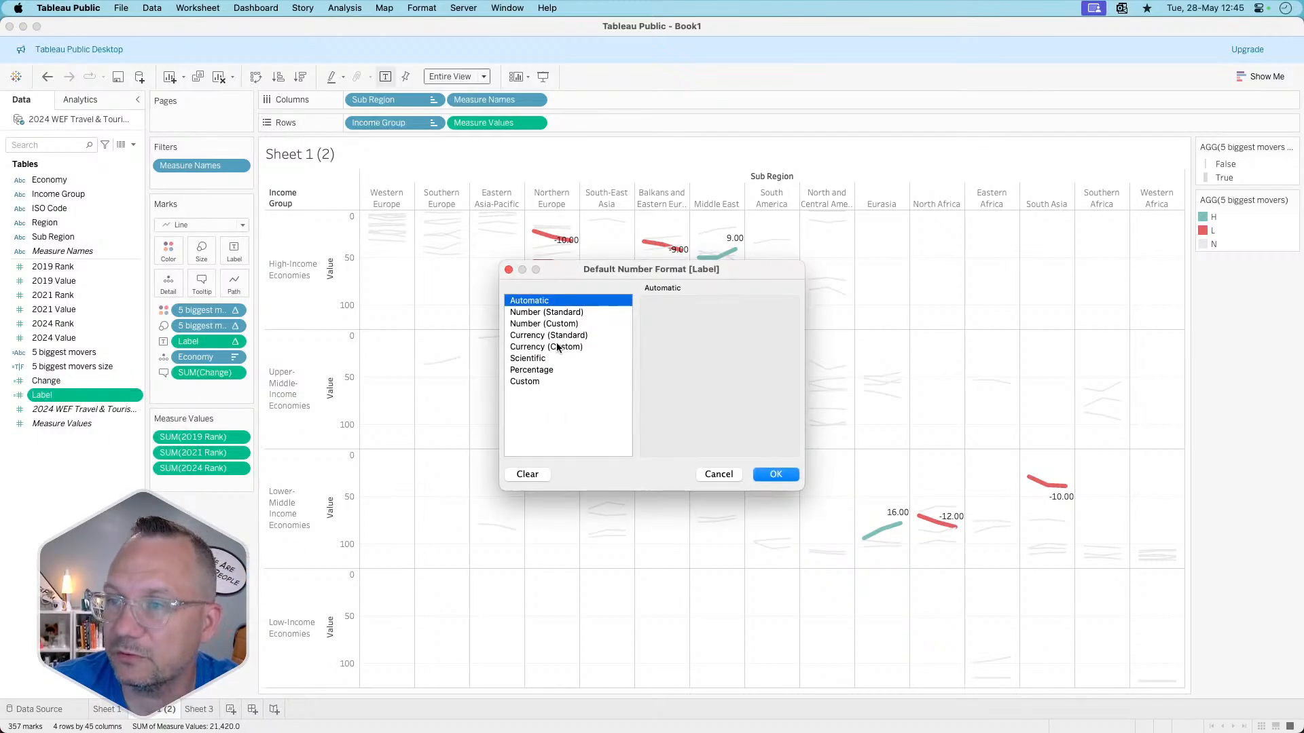
pyautogui.click(554, 312)
pyautogui.click(569, 324)
pyautogui.click(685, 327)
pyautogui.click(685, 328)
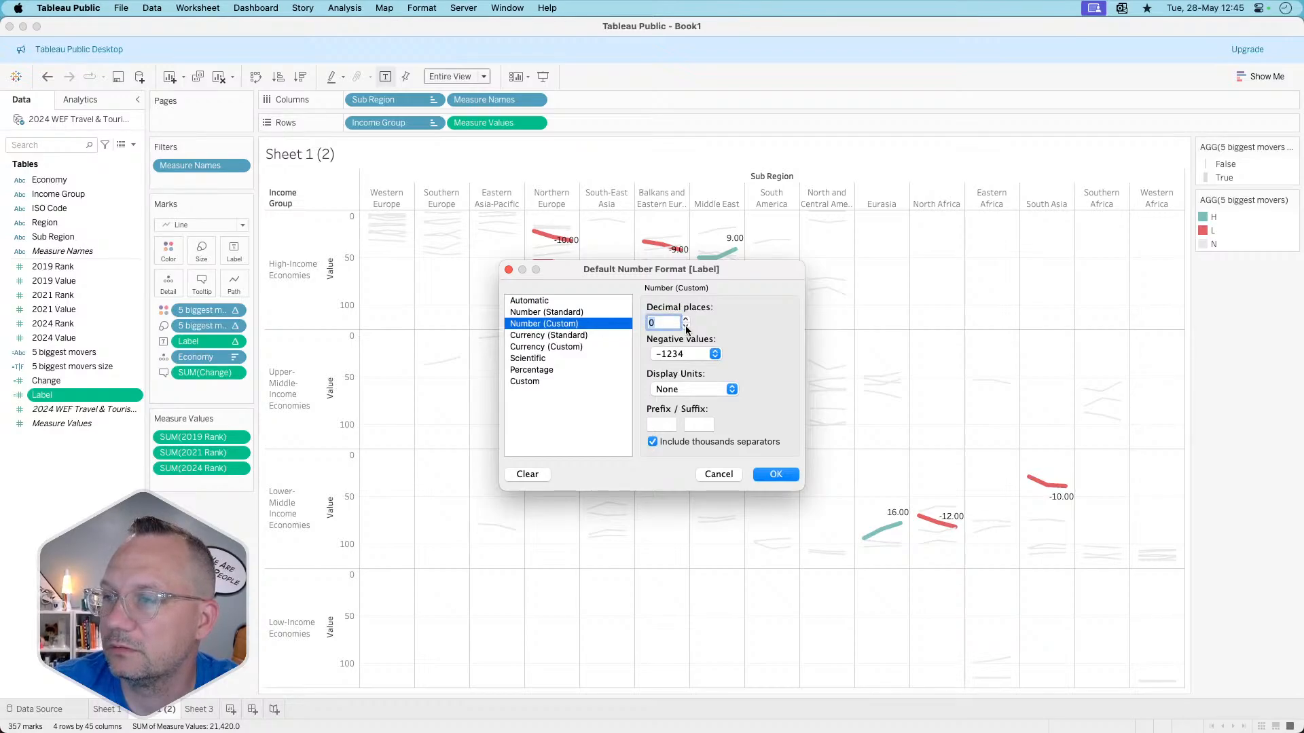
pyautogui.click(763, 475)
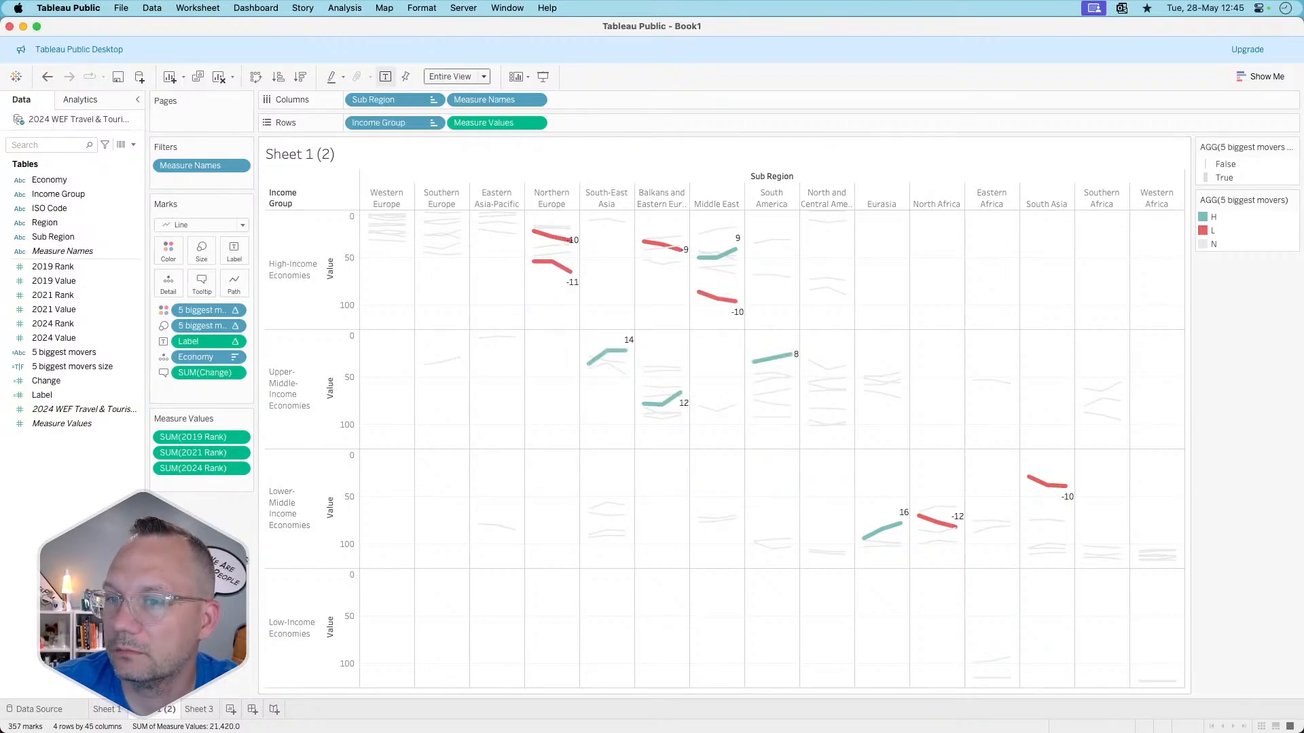
pyautogui.click(234, 341)
pyautogui.click(201, 398)
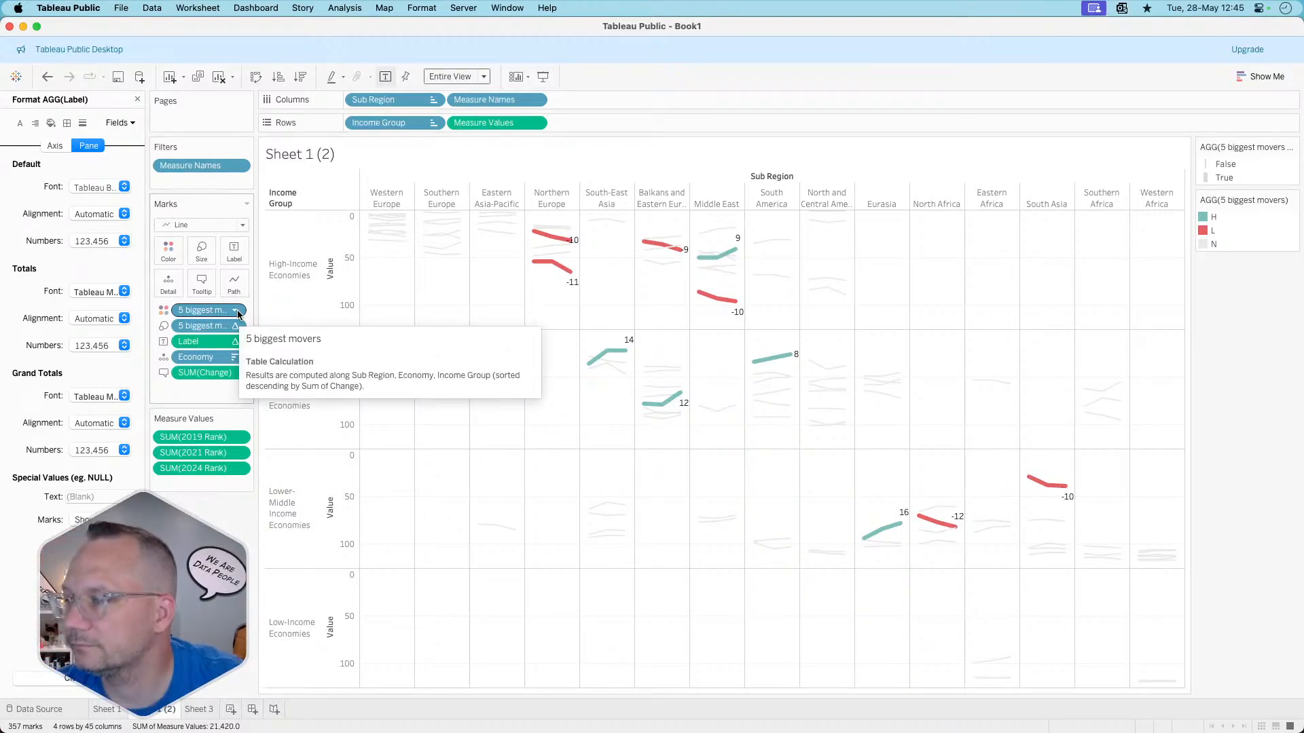
pyautogui.click(137, 100)
# - Set the Label field's default number format to the custom format ▲#,##0;▼#,##0 using the up- and down-pointing triangle characters
pyautogui.rightClick(69, 396)
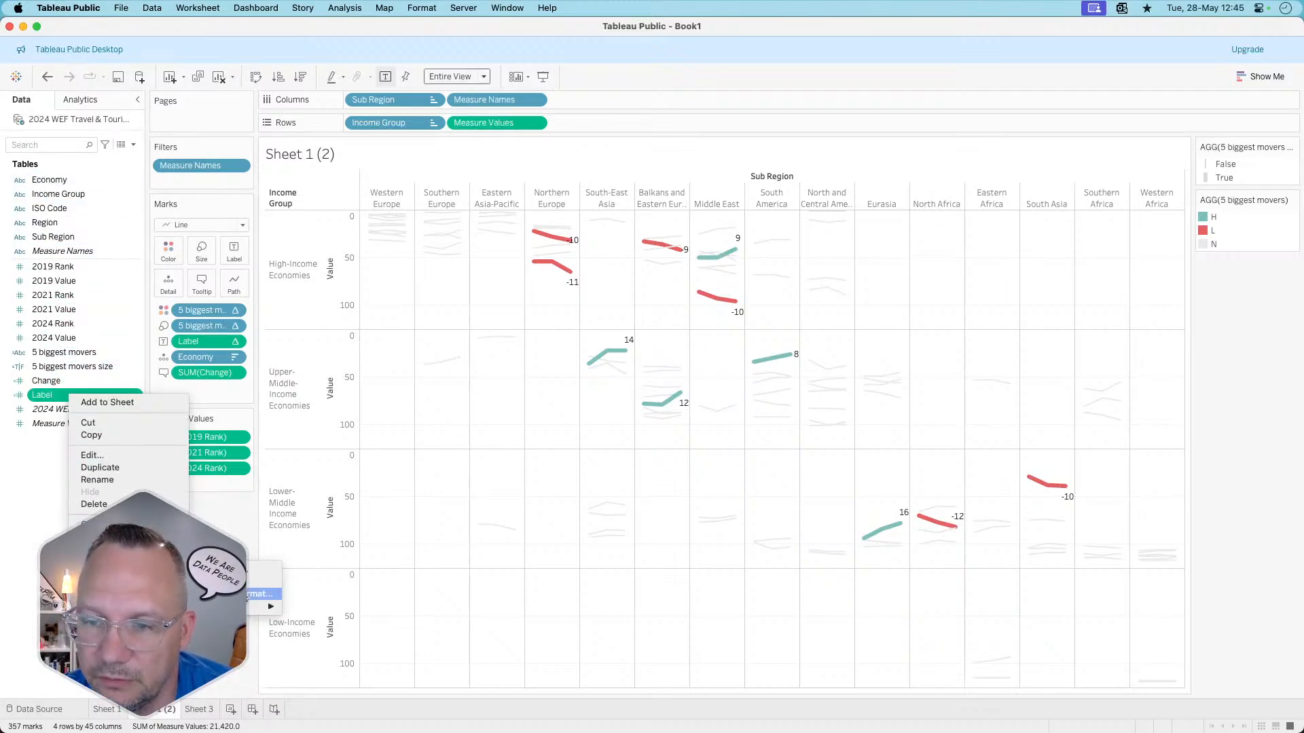
pyautogui.click(271, 621)
pyautogui.click(533, 382)
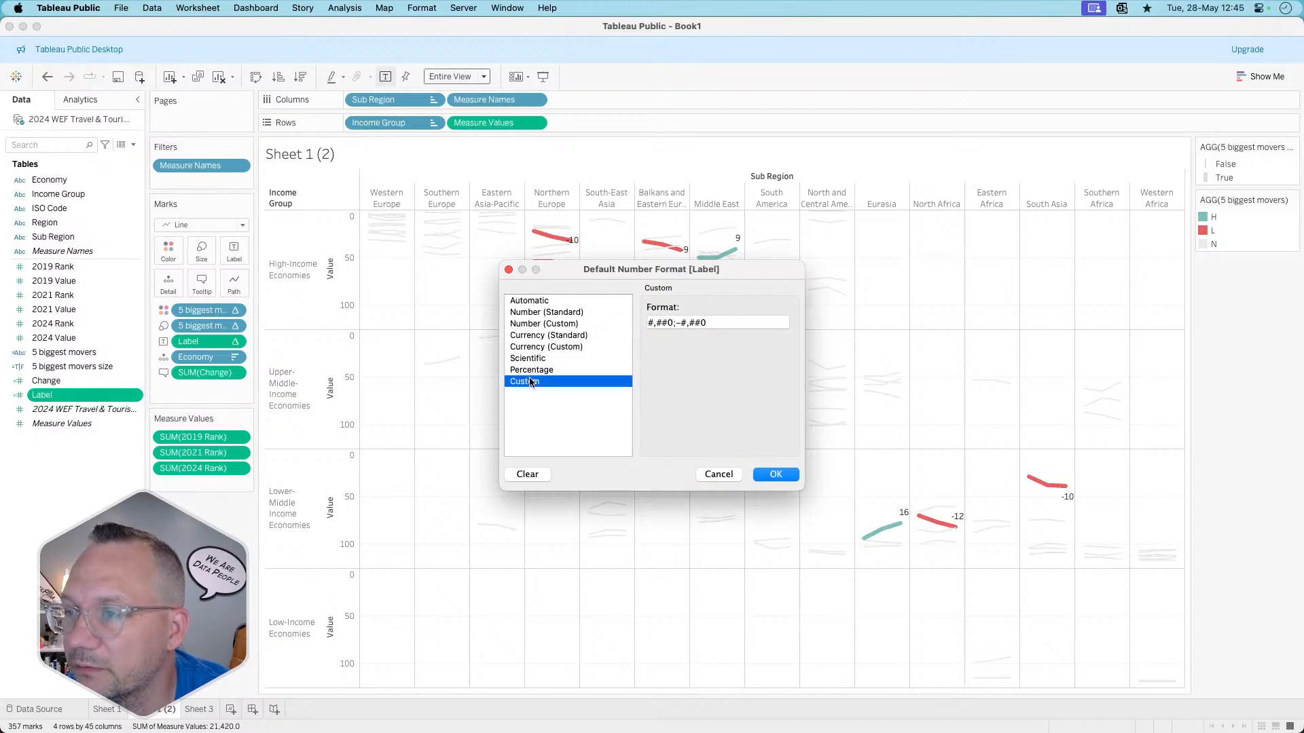
pyautogui.click(680, 323)
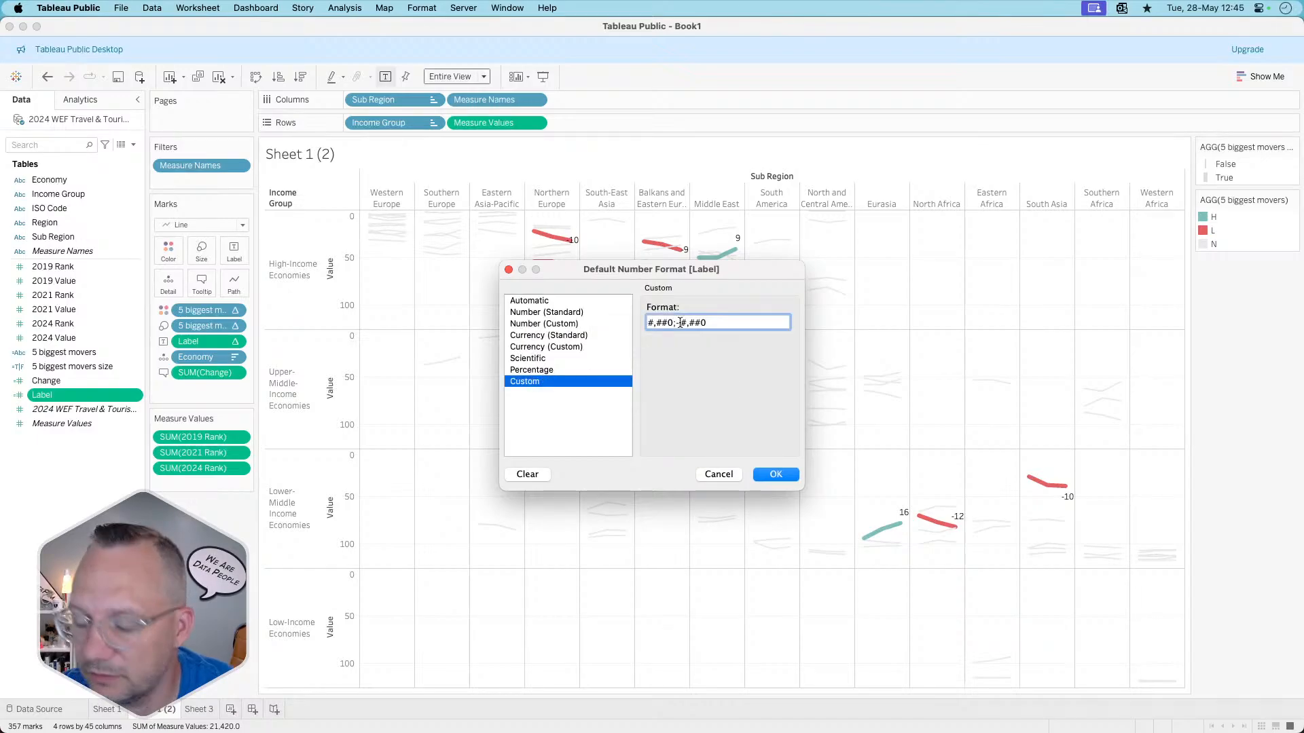
pyautogui.press('BackSpace')
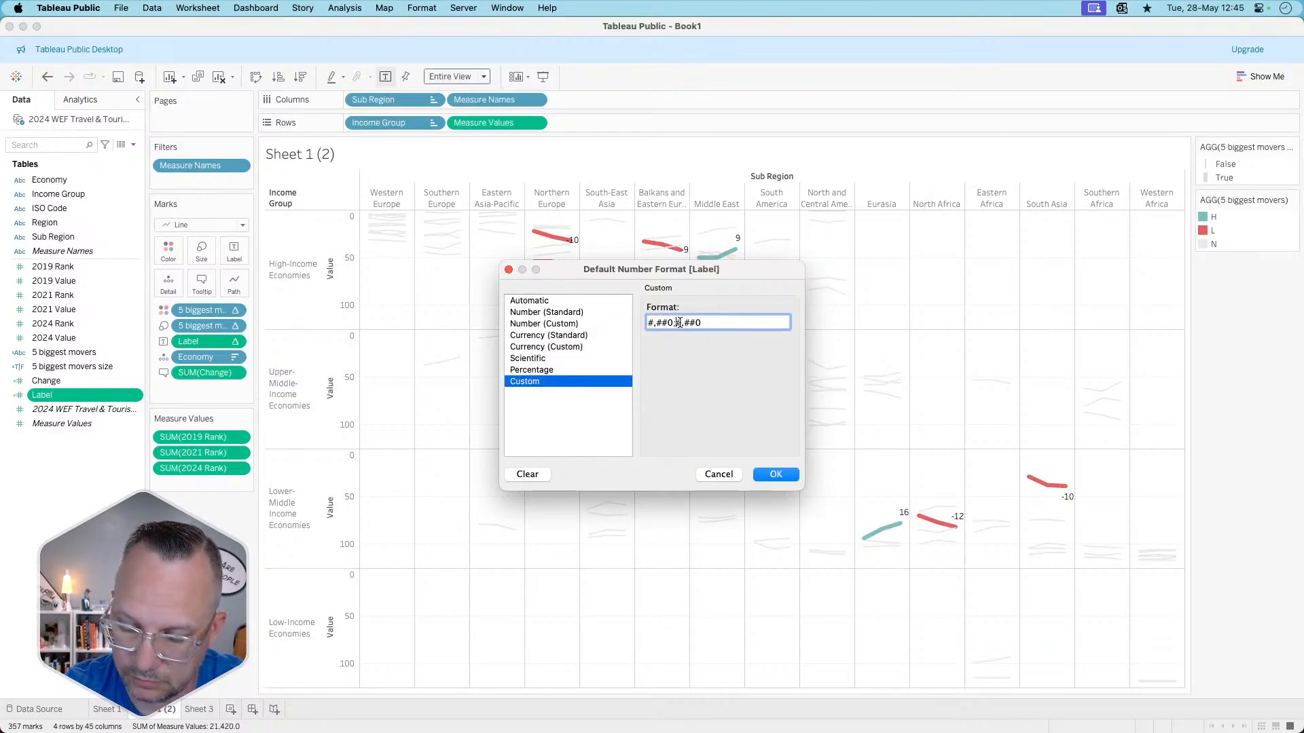
pyautogui.press('ctrl+super+space')
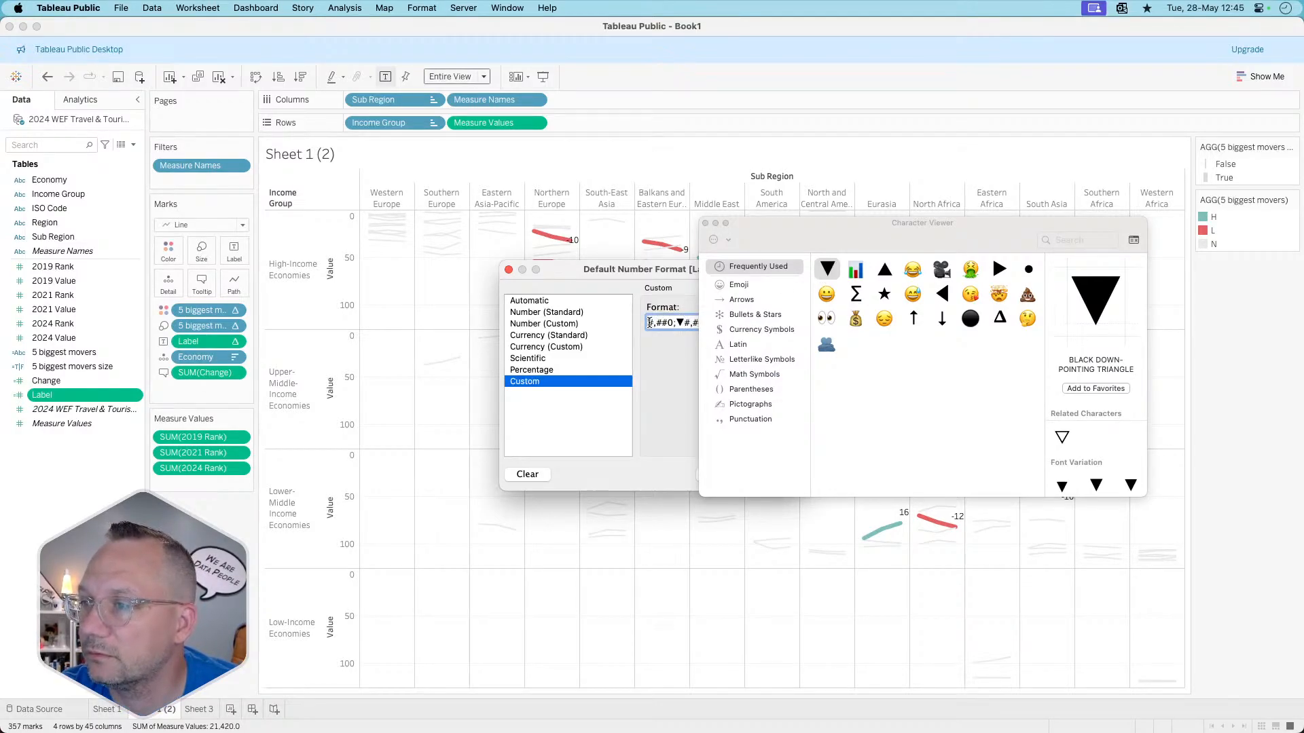
pyautogui.doubleClick(884, 269)
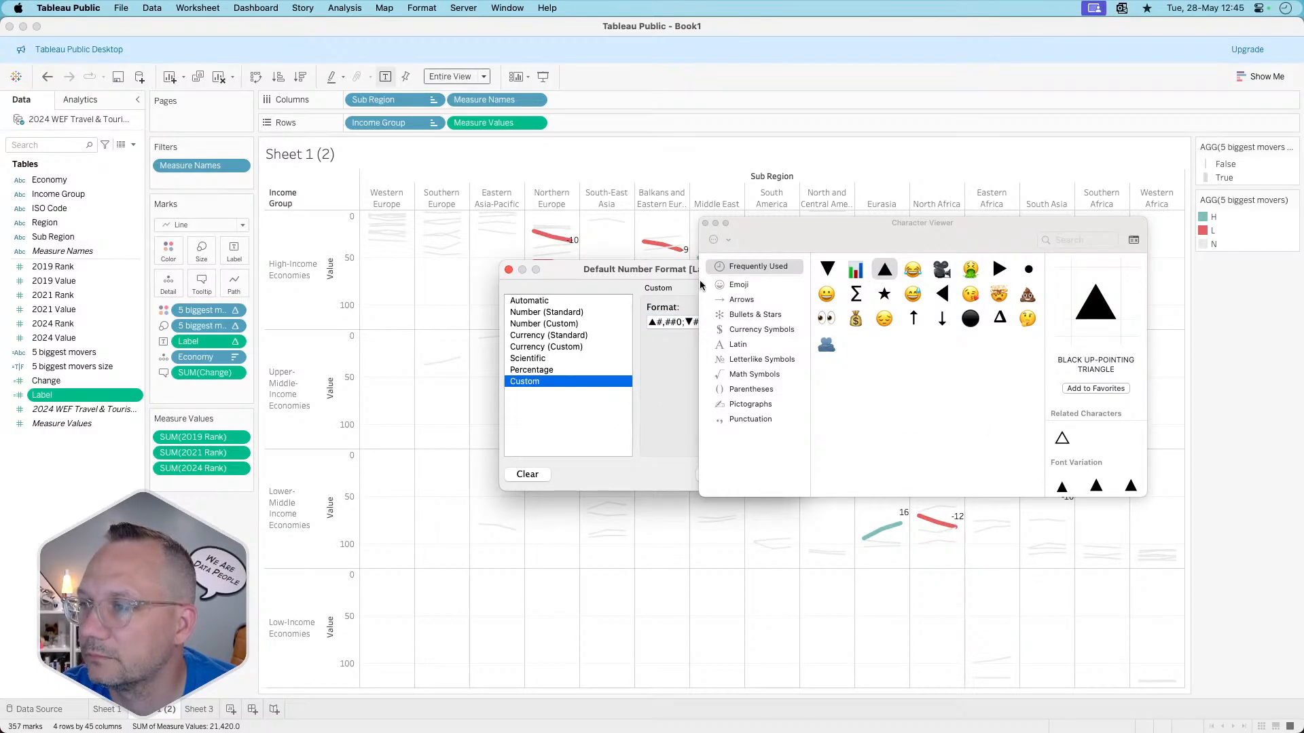
pyautogui.click(706, 223)
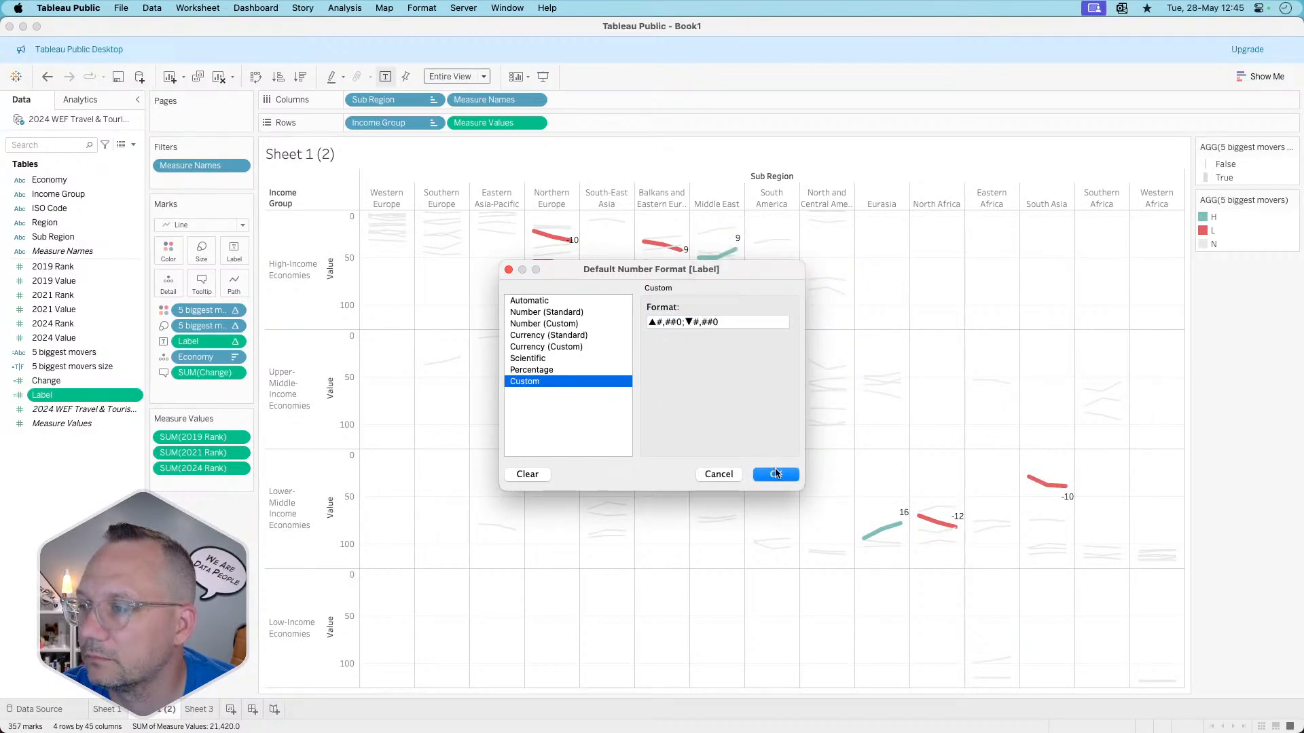
pyautogui.click(776, 475)
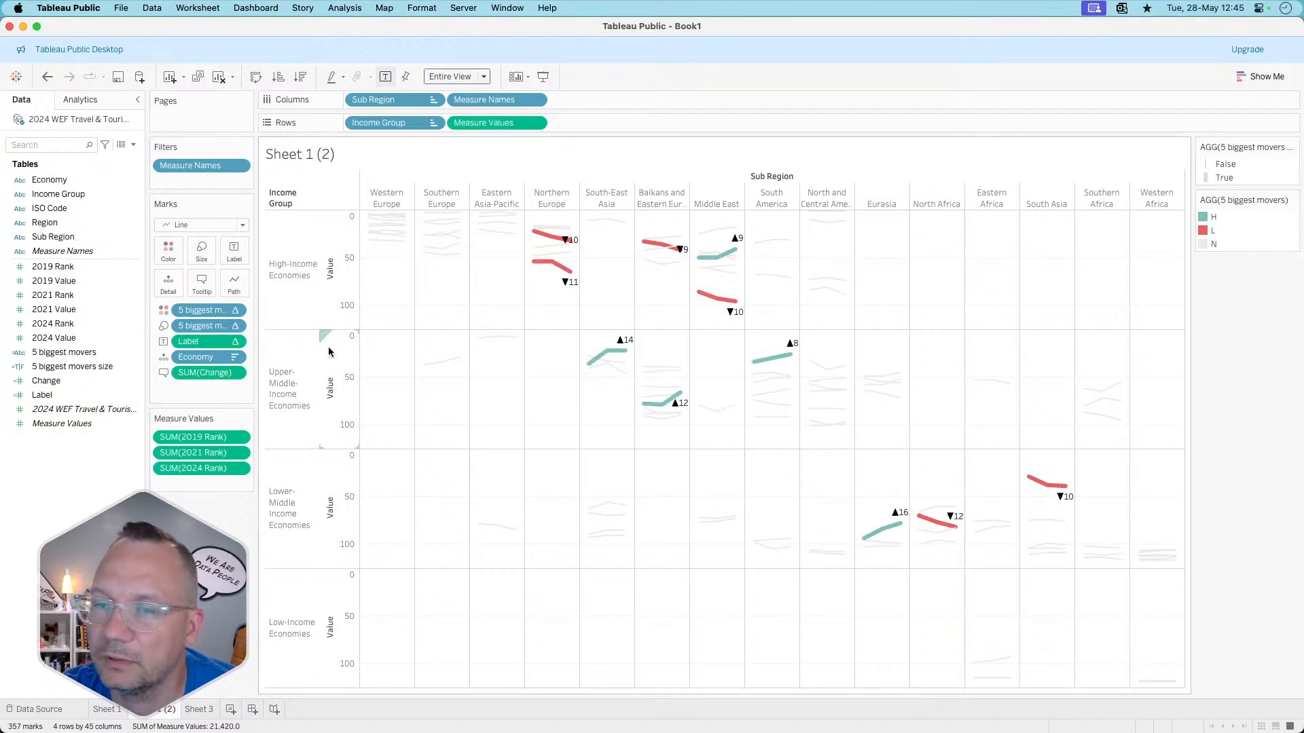
# - Make the mark labels' font match the mark color
pyautogui.click(234, 251)
pyautogui.click(317, 344)
pyautogui.click(316, 343)
pyautogui.click(317, 343)
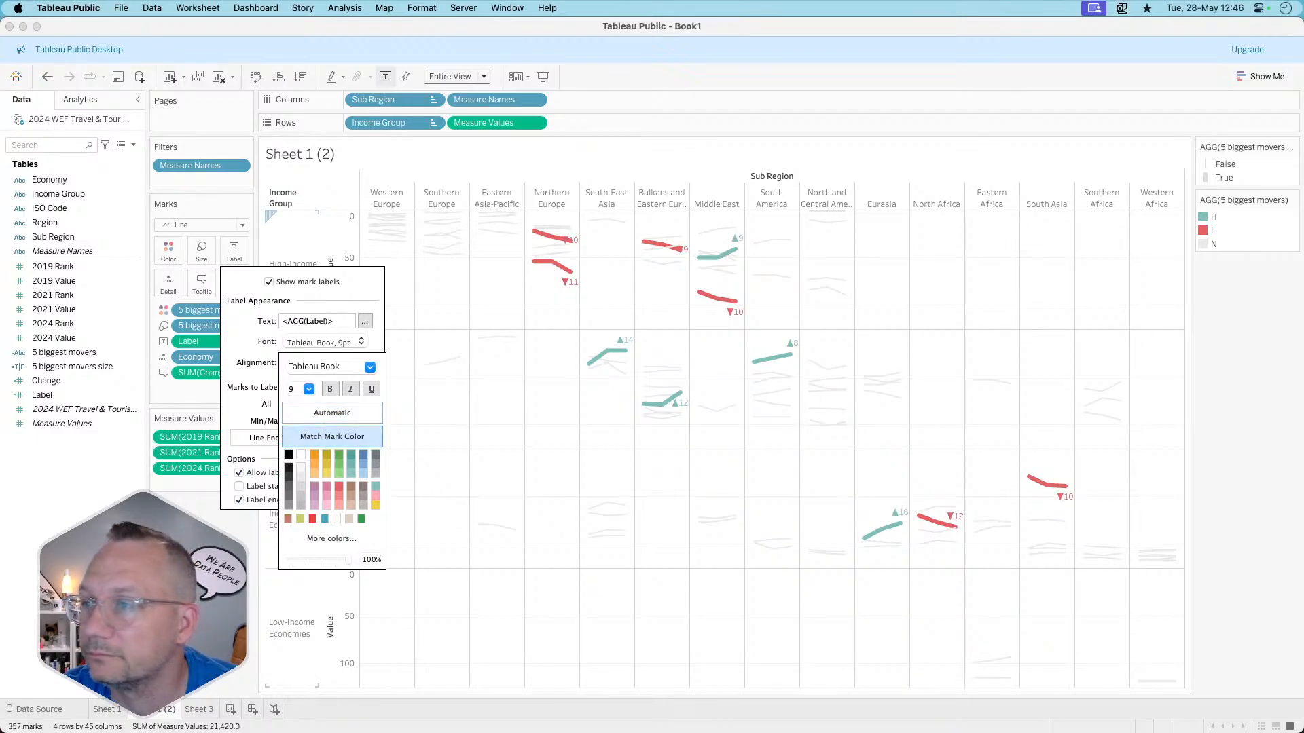
pyautogui.press('Escape')
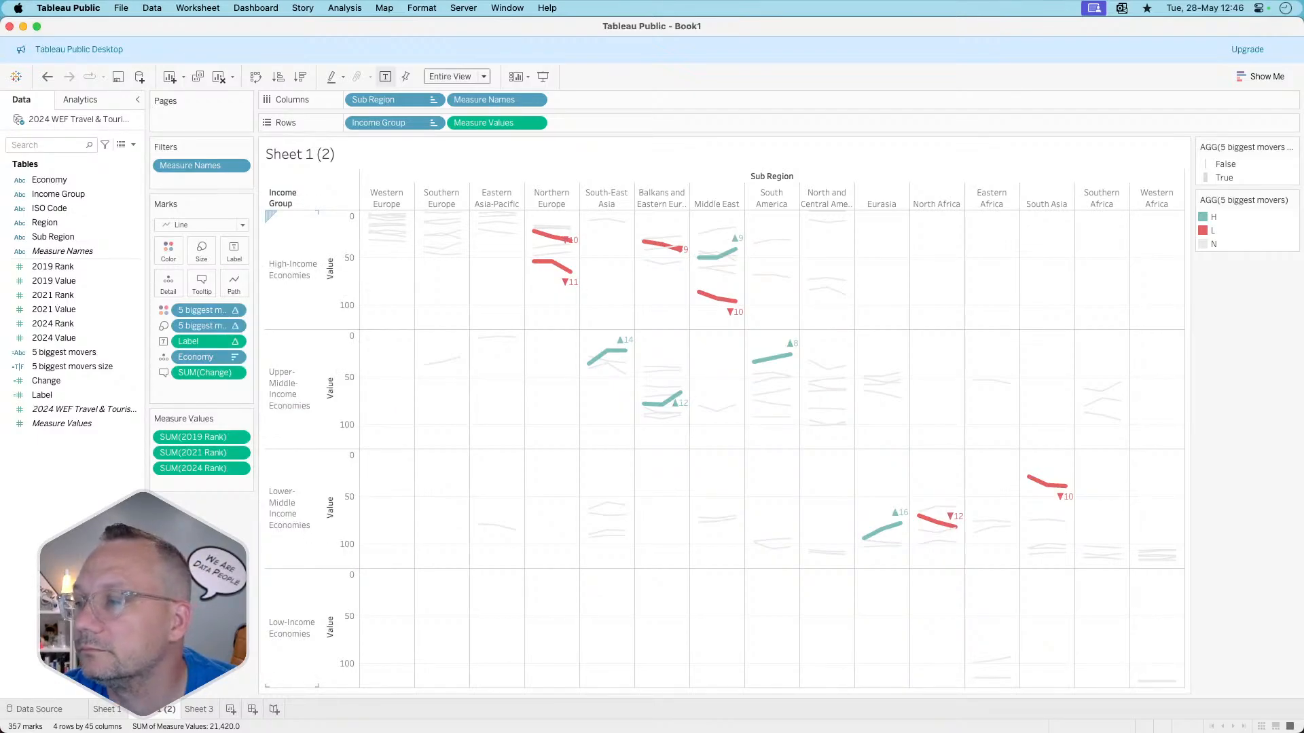
# - Move the overlapping High-Income labels for Iceland in Northern Europe and the Balkans and Eastern Europe mover below their lines
pyautogui.click(577, 241)
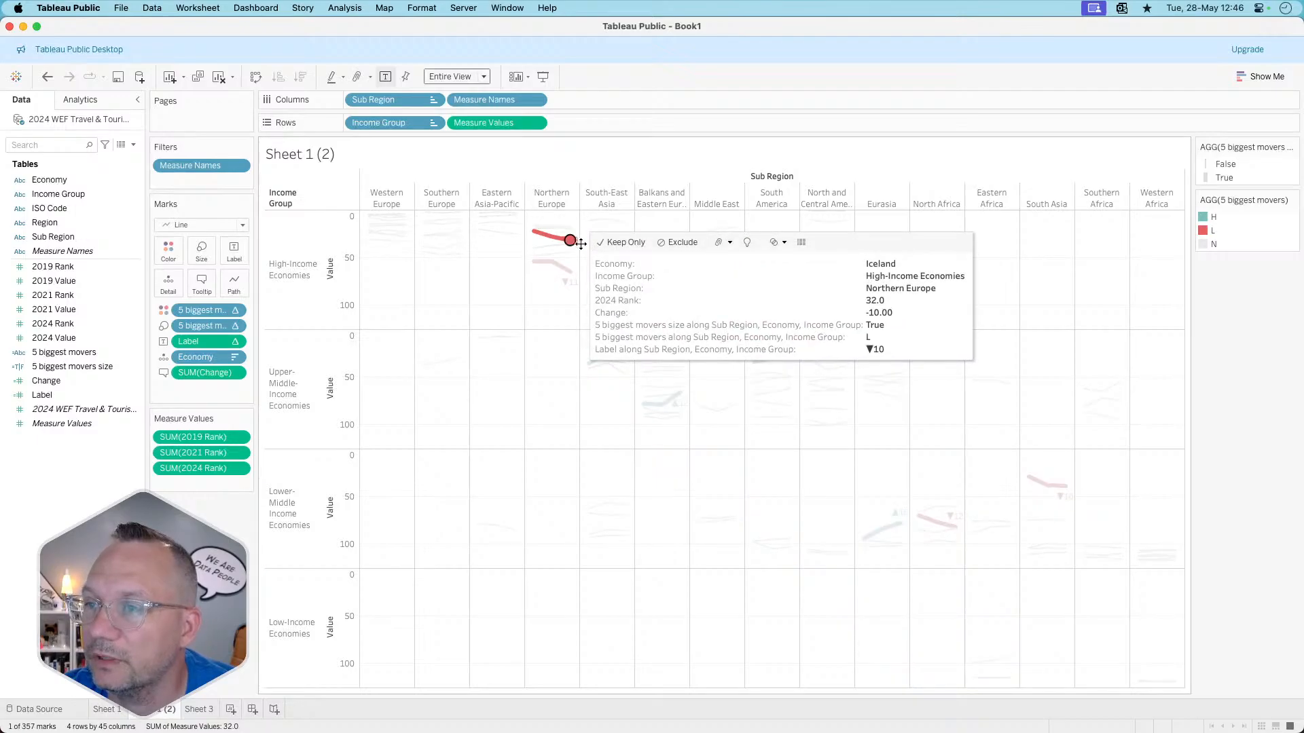
pyautogui.moveTo(578, 241); pyautogui.dragTo(578, 255)
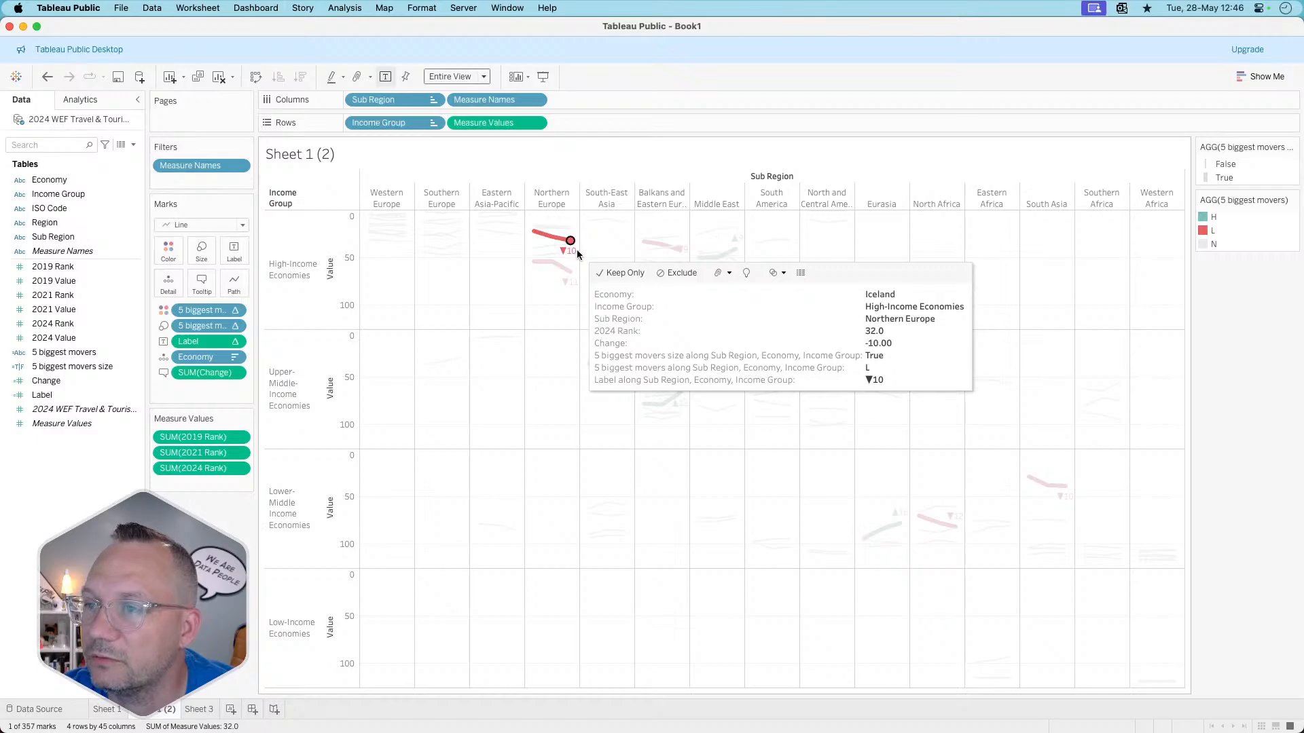
pyautogui.click(603, 246)
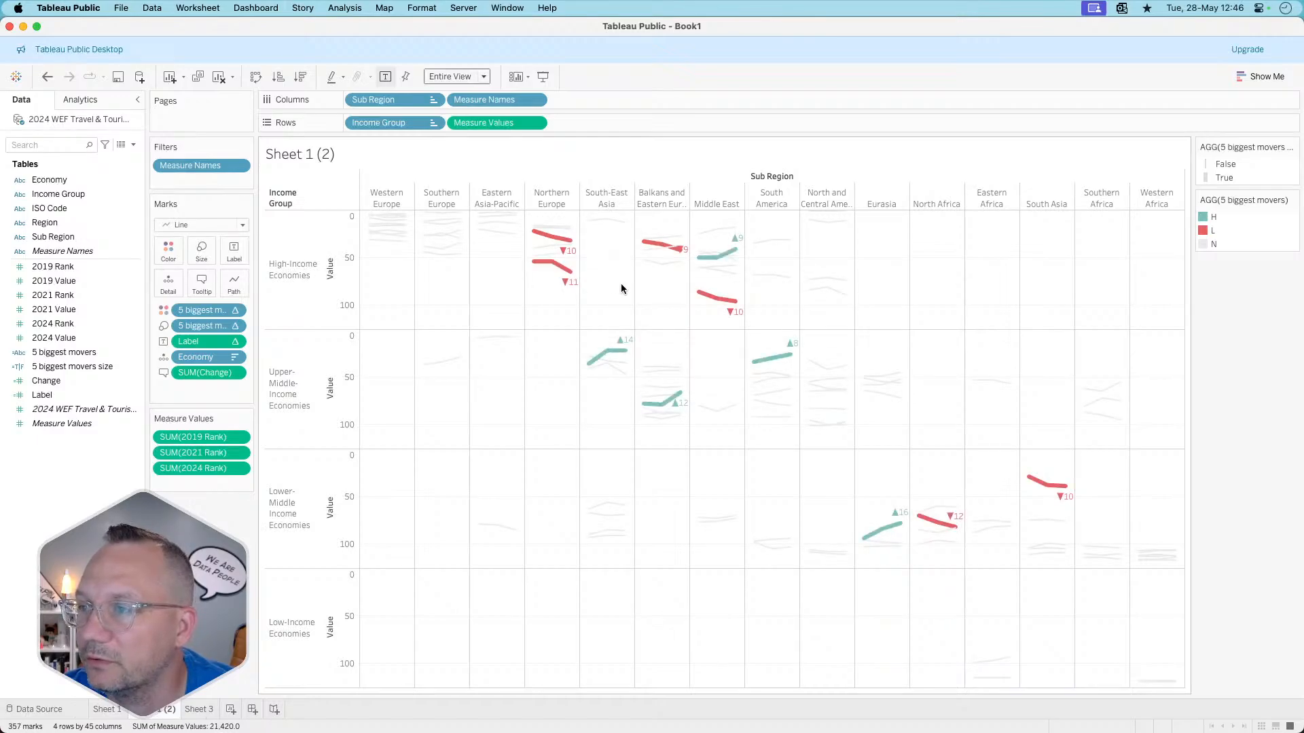
pyautogui.click(681, 250)
pyautogui.moveTo(684, 250); pyautogui.dragTo(683, 261)
pyautogui.click(668, 291)
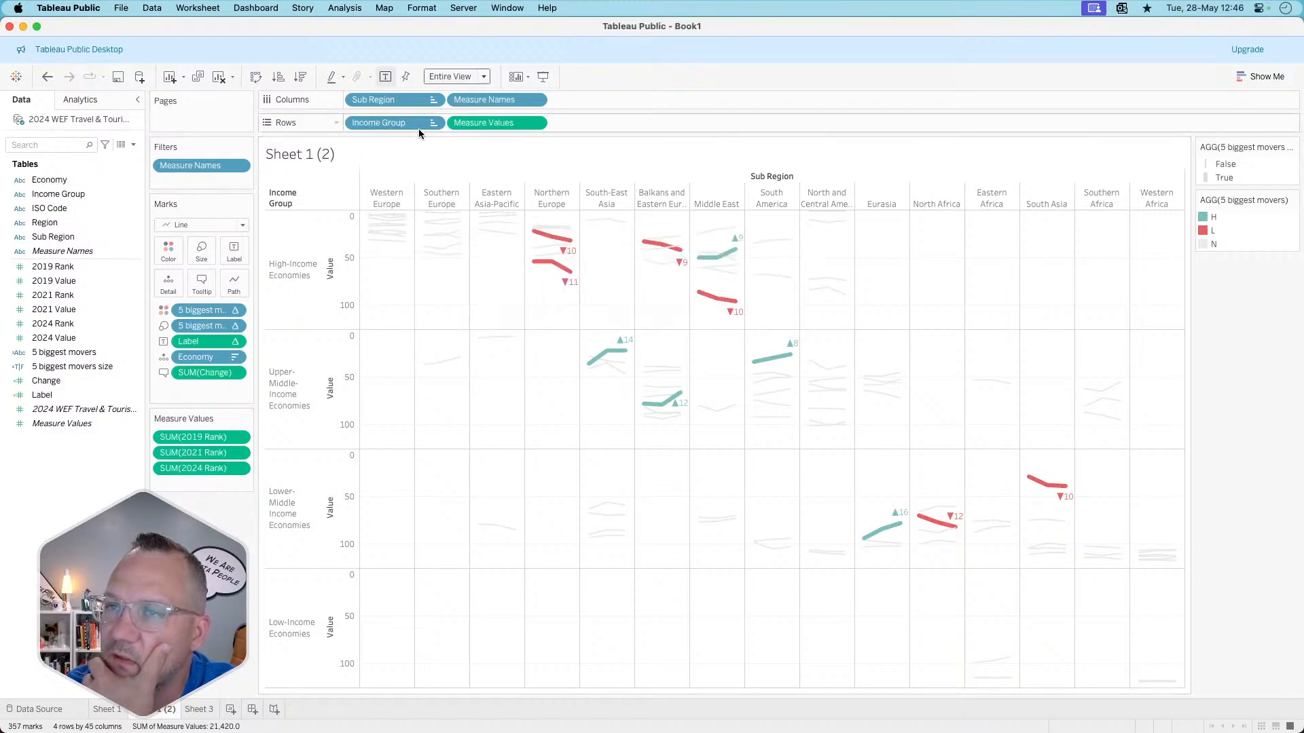
# - Sort Sub Region in descending order by the count of ISO Code
pyautogui.click(434, 100)
pyautogui.click(369, 179)
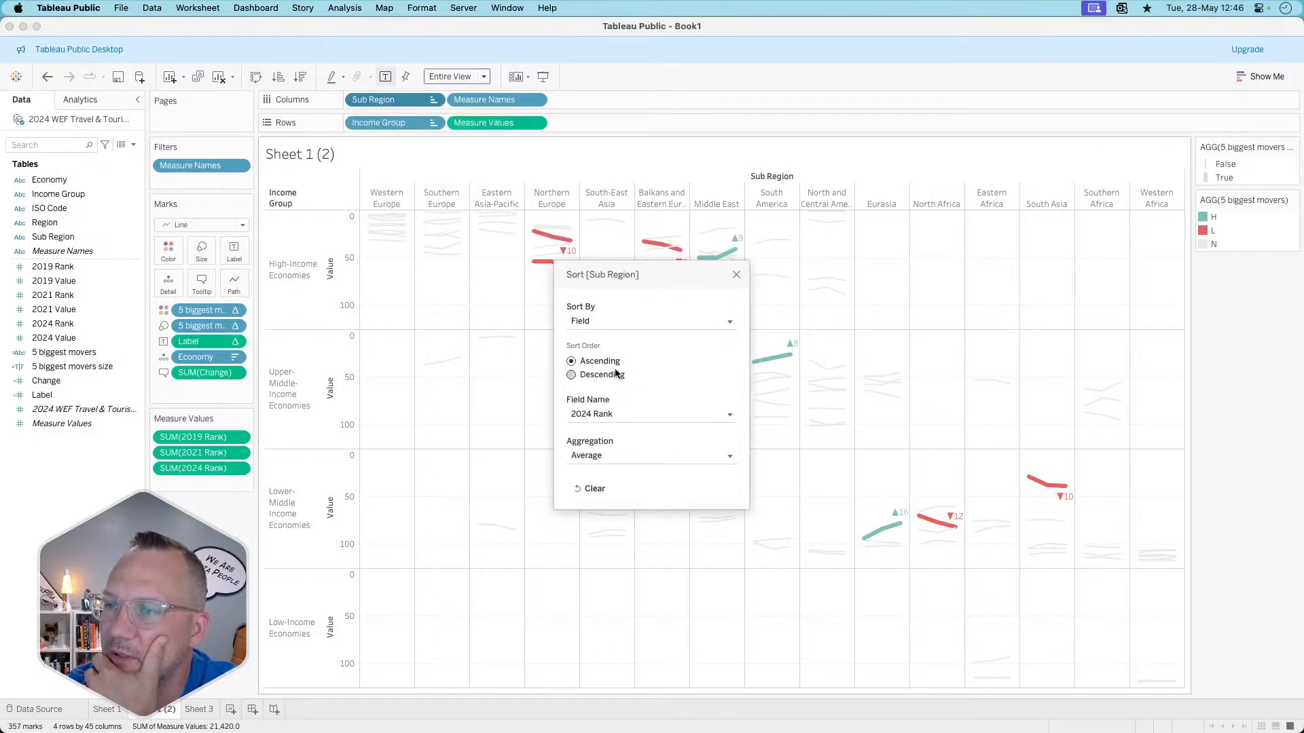
pyautogui.click(597, 373)
pyautogui.click(621, 413)
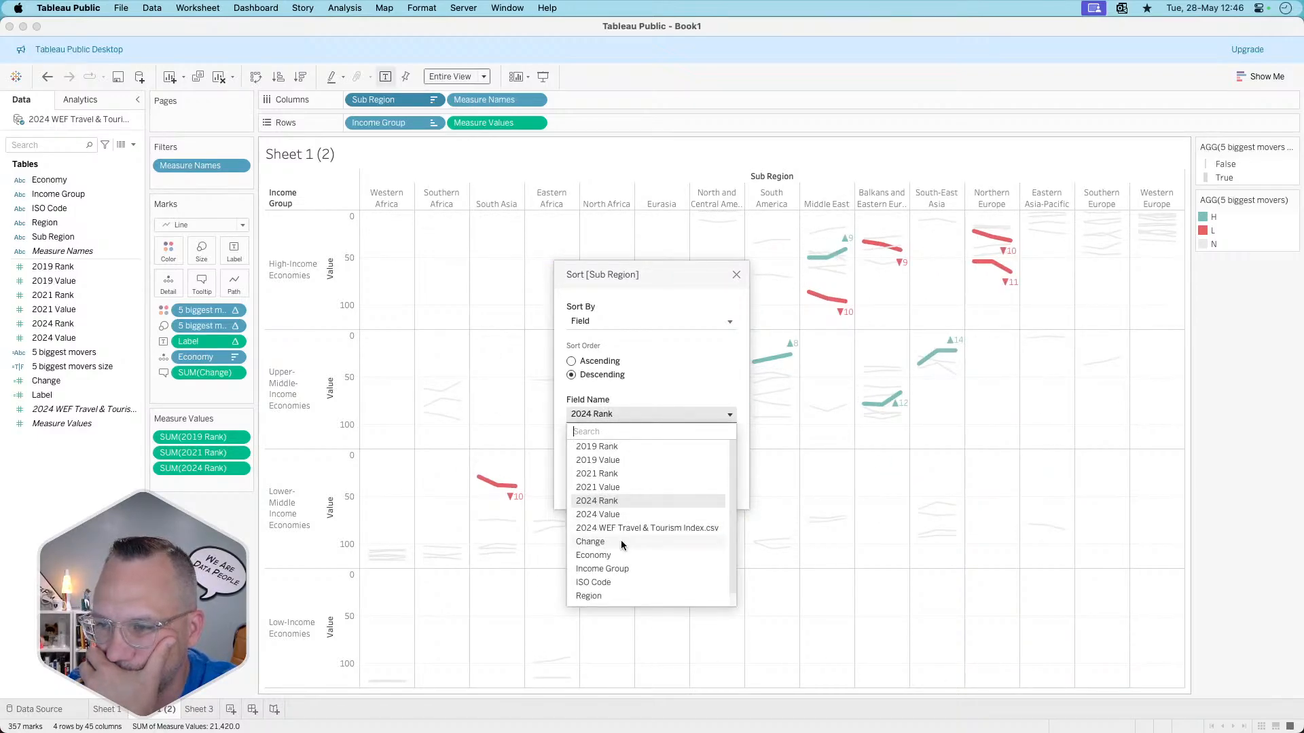
pyautogui.scroll(-1, 621, 544)
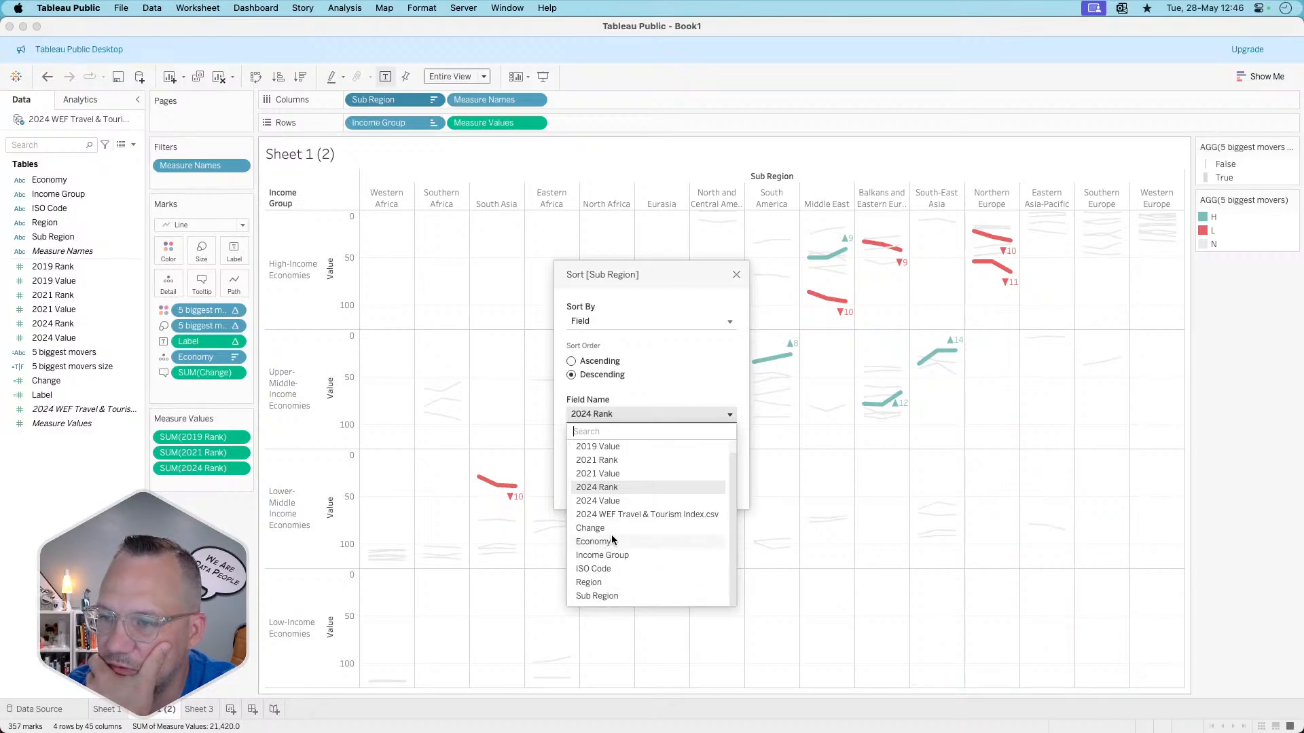
pyautogui.click(603, 569)
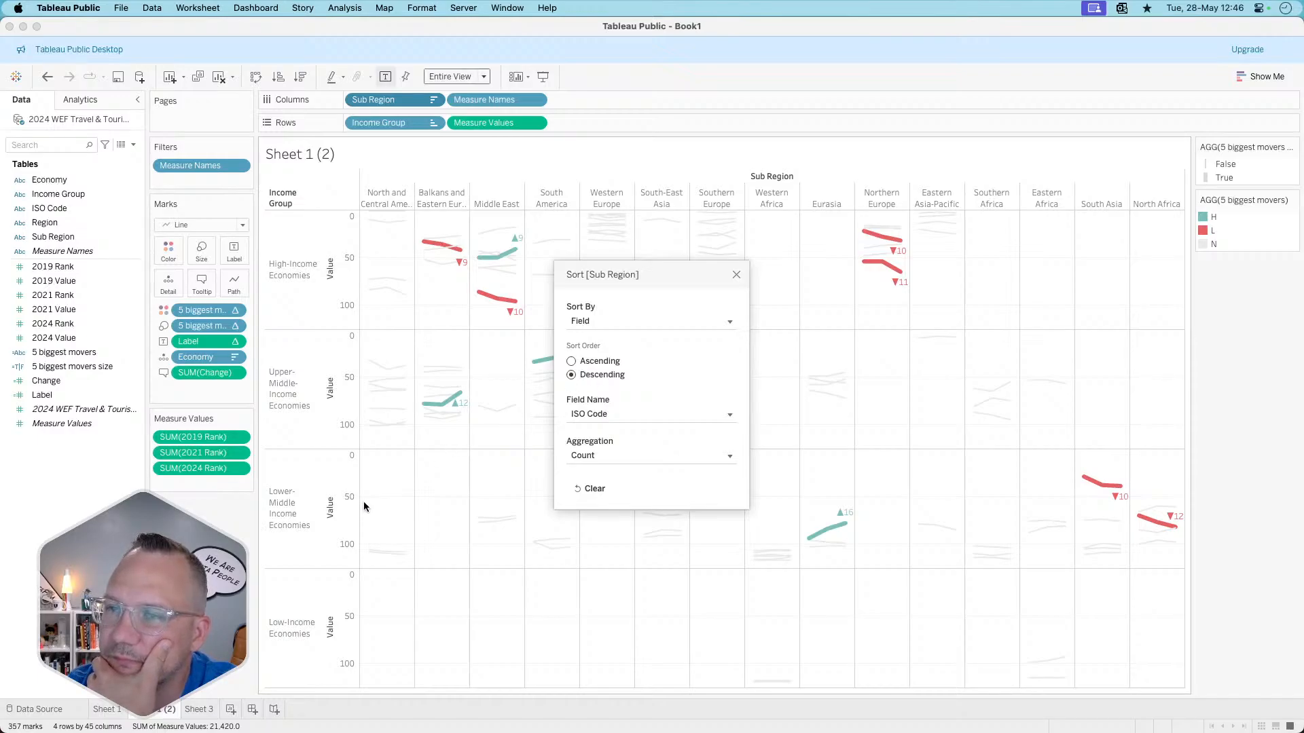
pyautogui.click(734, 276)
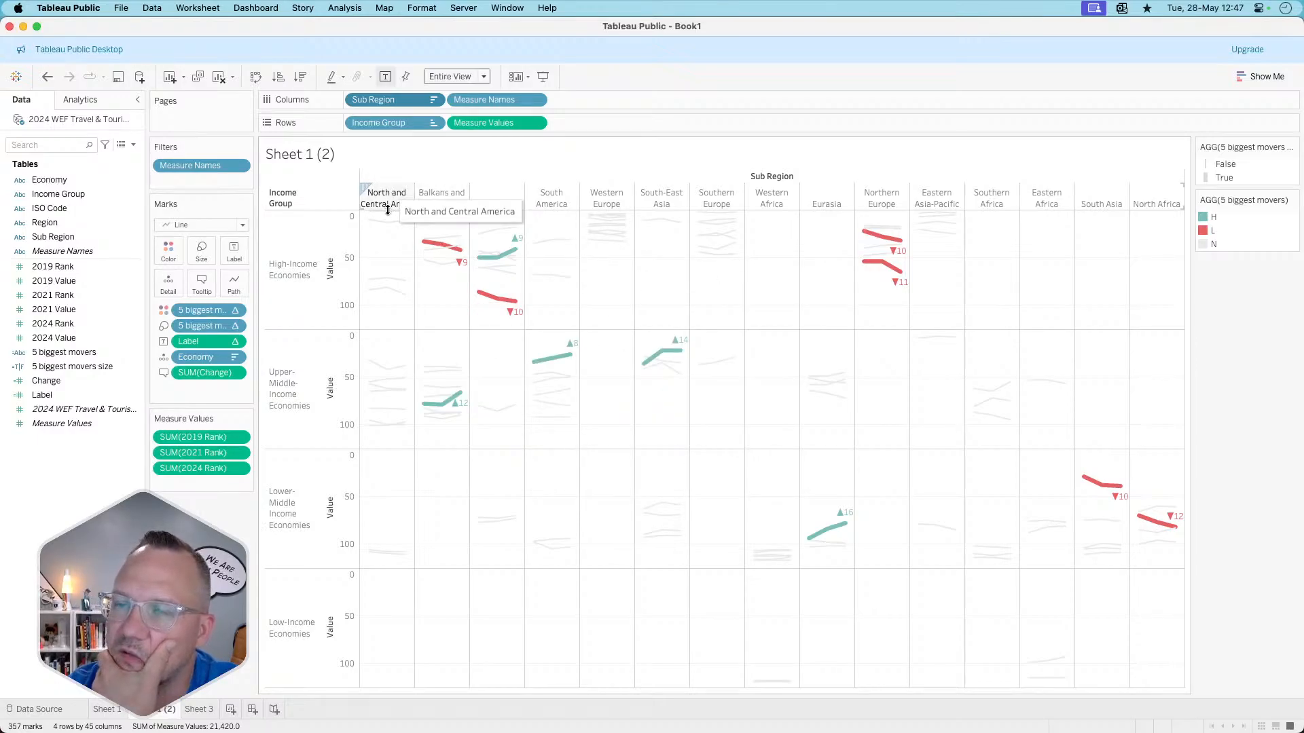
# - Give the Measure Values axis a custom range with a fixed start of -5
pyautogui.rightClick(339, 241)
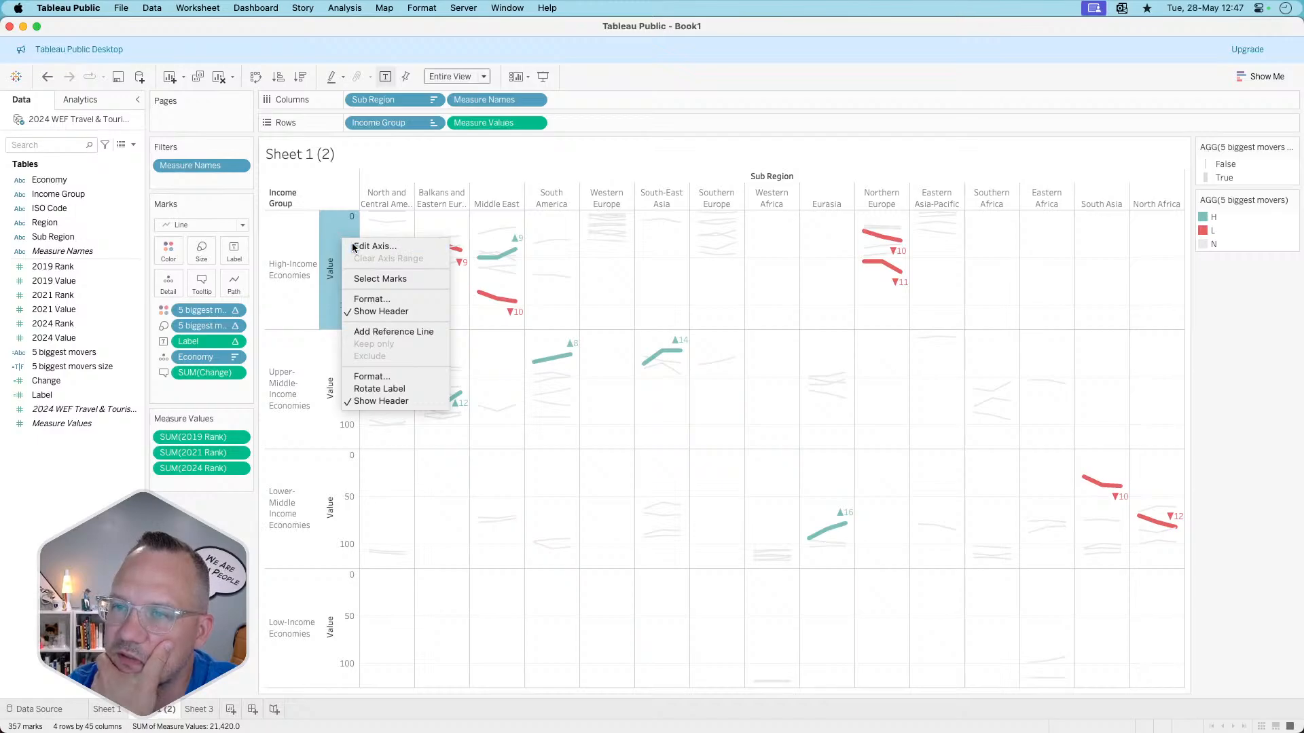
pyautogui.click(370, 165)
pyautogui.click(543, 299)
pyautogui.click(541, 345)
pyautogui.write('-')
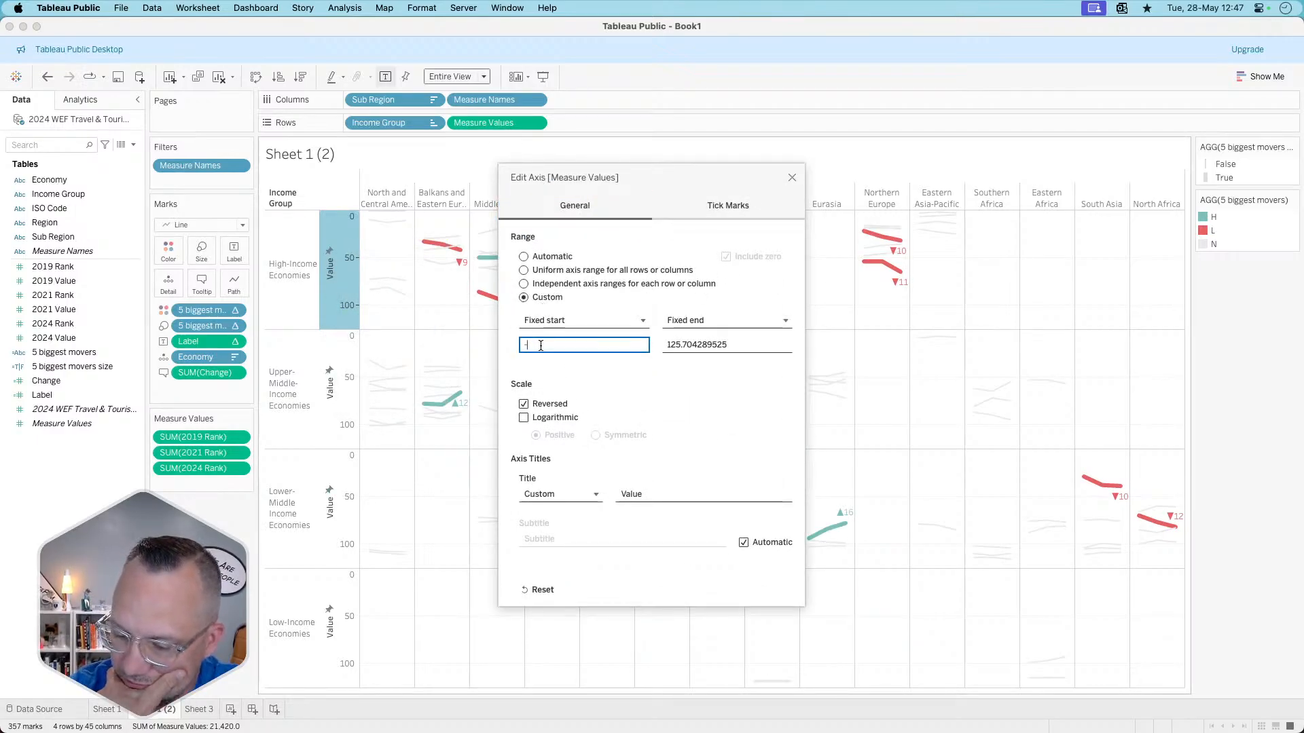
pyautogui.write('5')
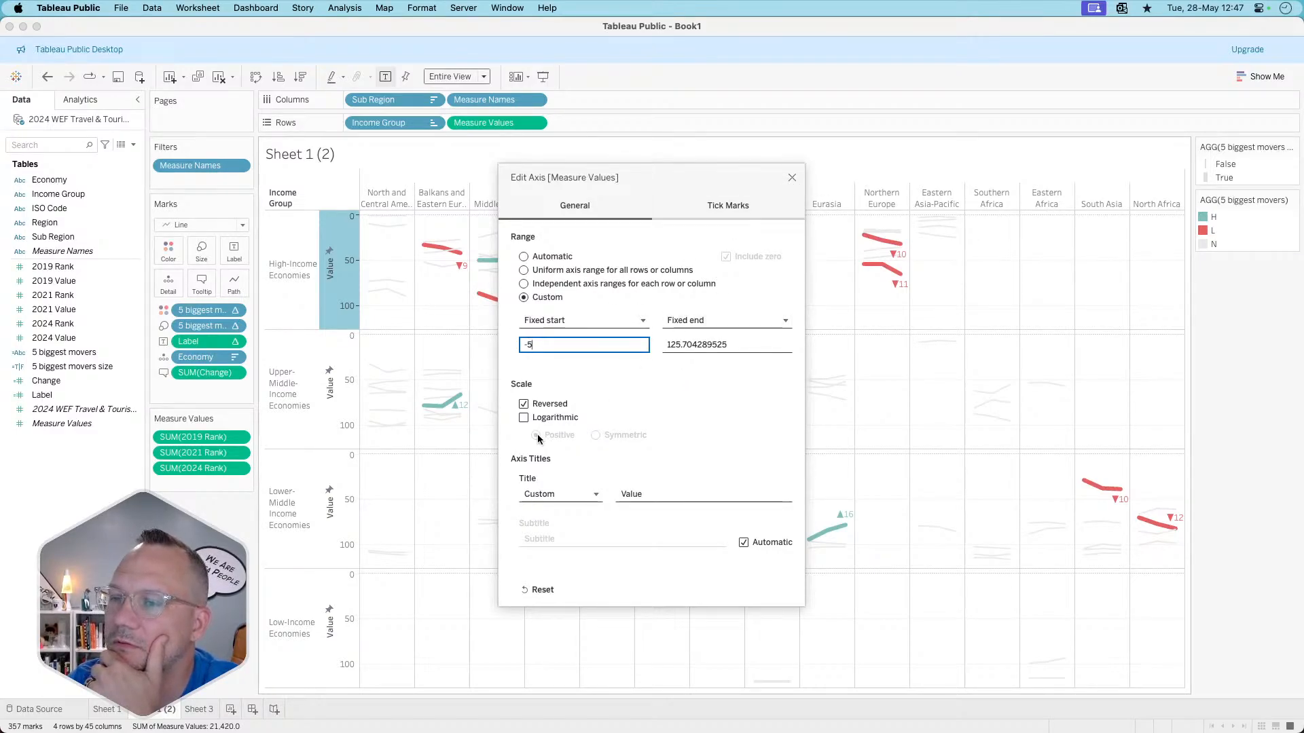
# - Fix the axis's major tick marks at an interval of 20
pyautogui.click(727, 211)
pyautogui.click(537, 271)
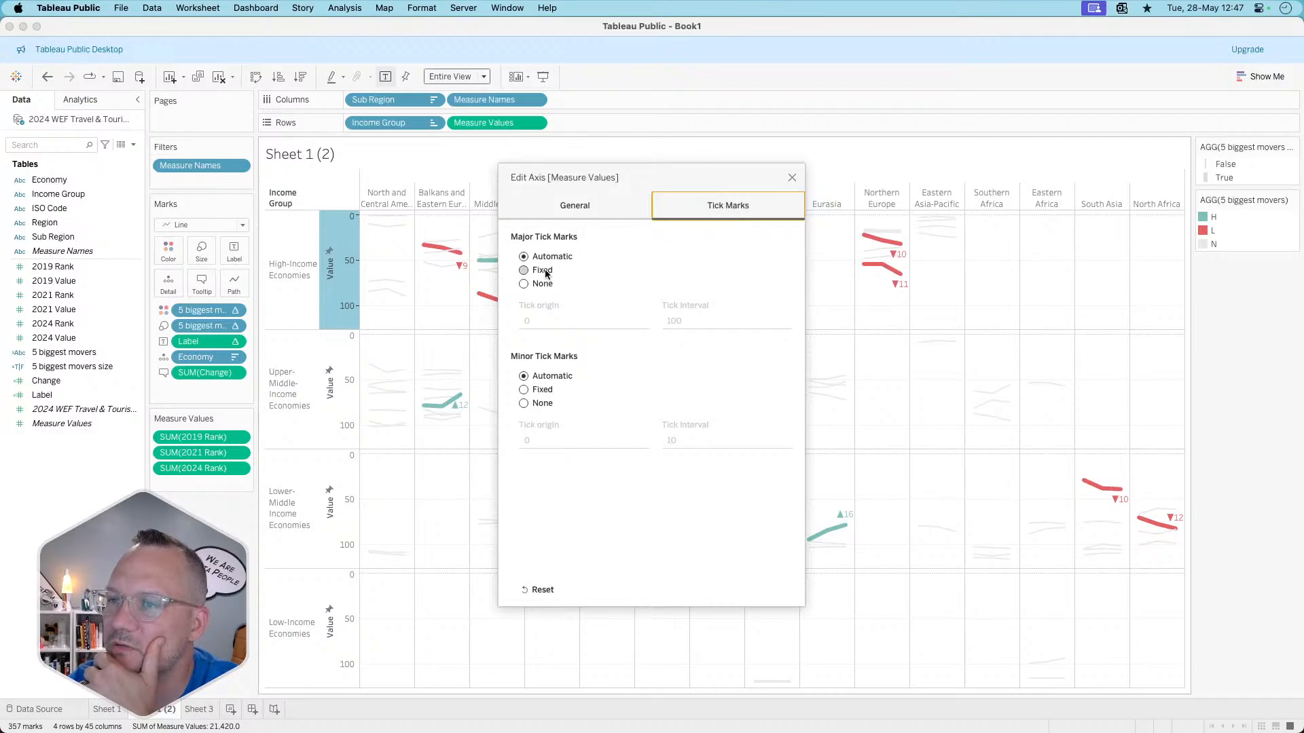
pyautogui.click(681, 318)
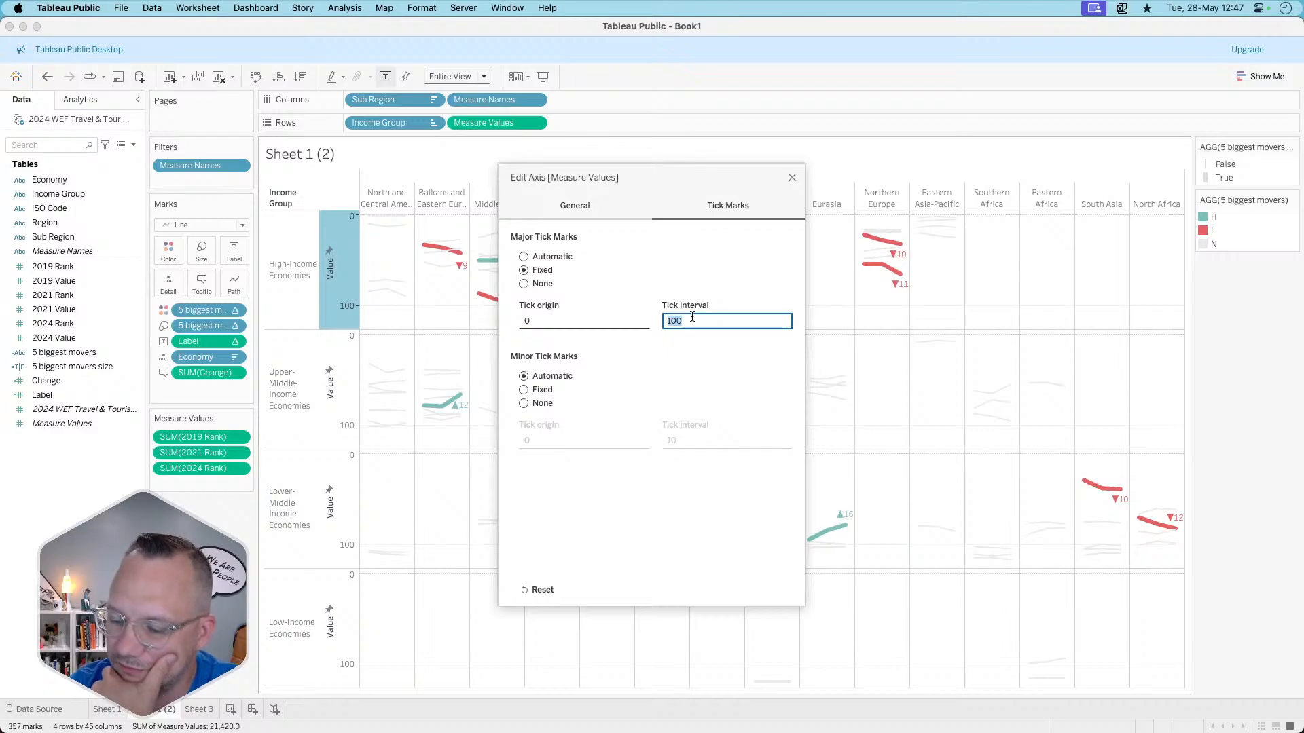
pyautogui.write('15')
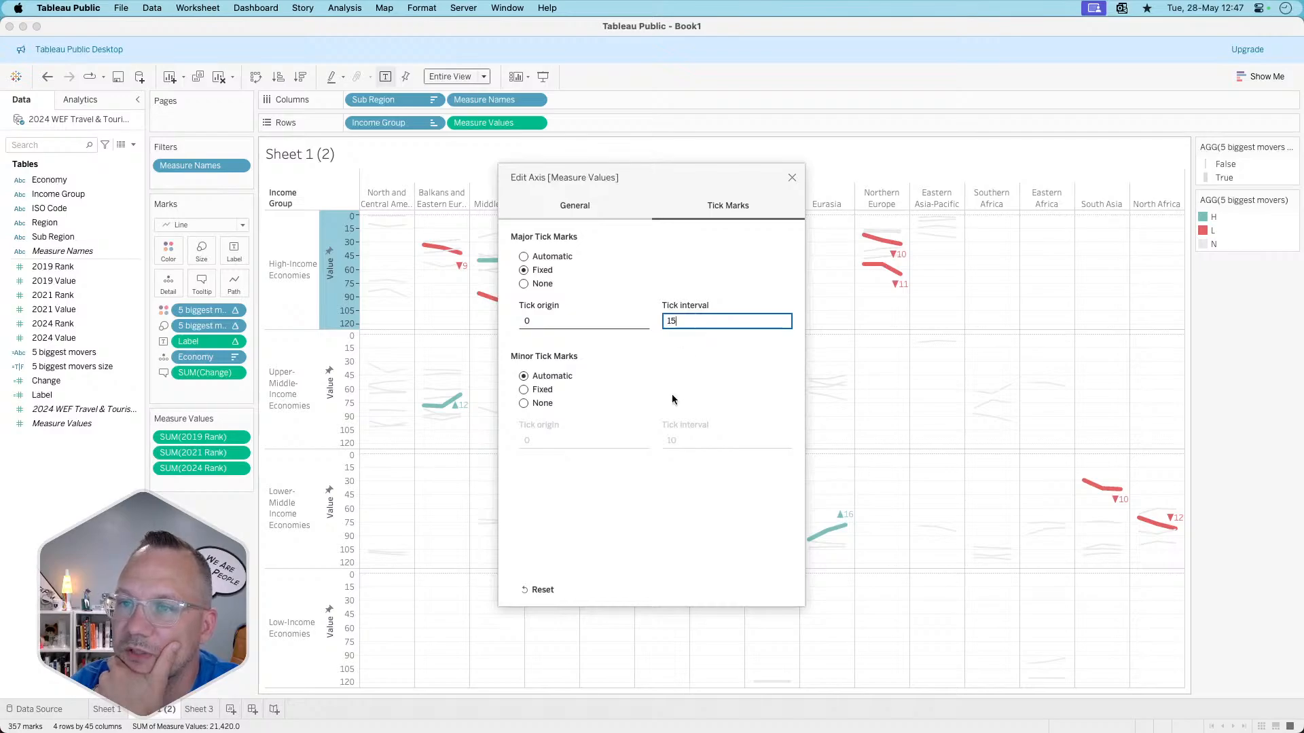
pyautogui.doubleClick(671, 321)
pyautogui.write('20')
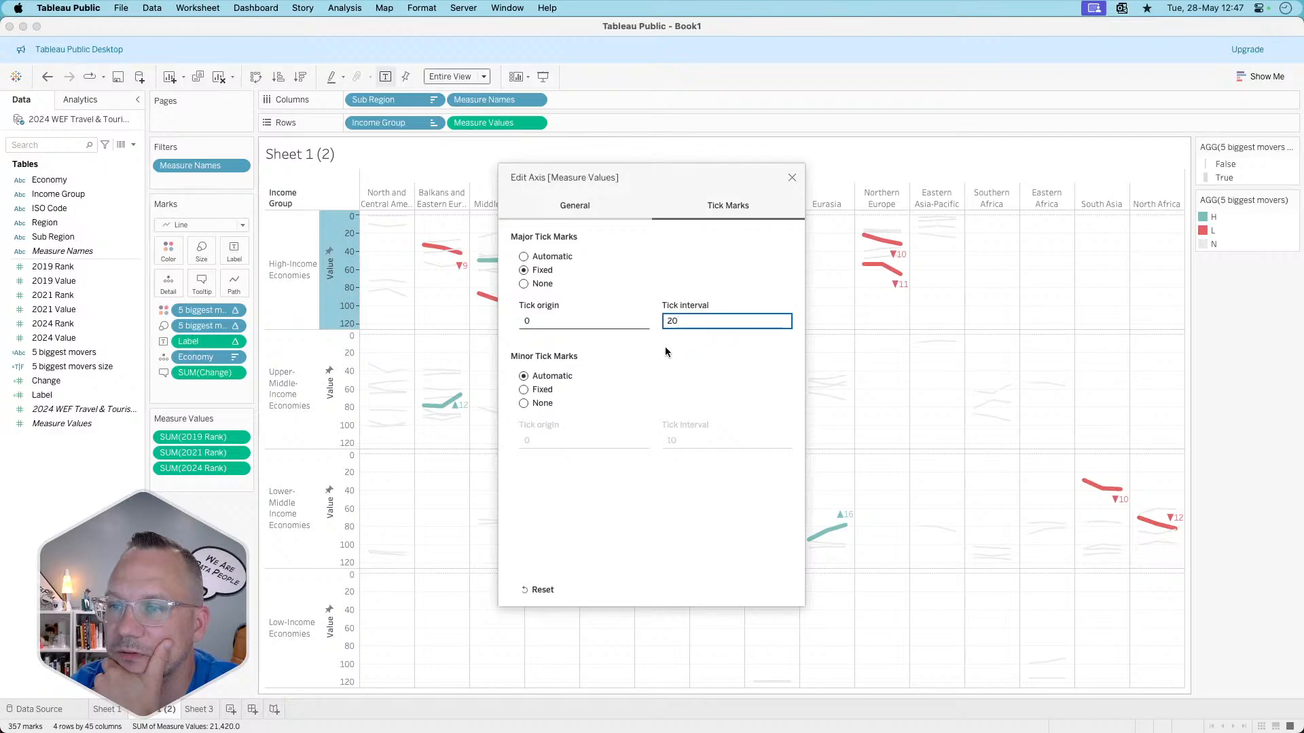
# - Fix the axis's minor tick marks at an interval of 5 and close the axis settings
pyautogui.click(534, 390)
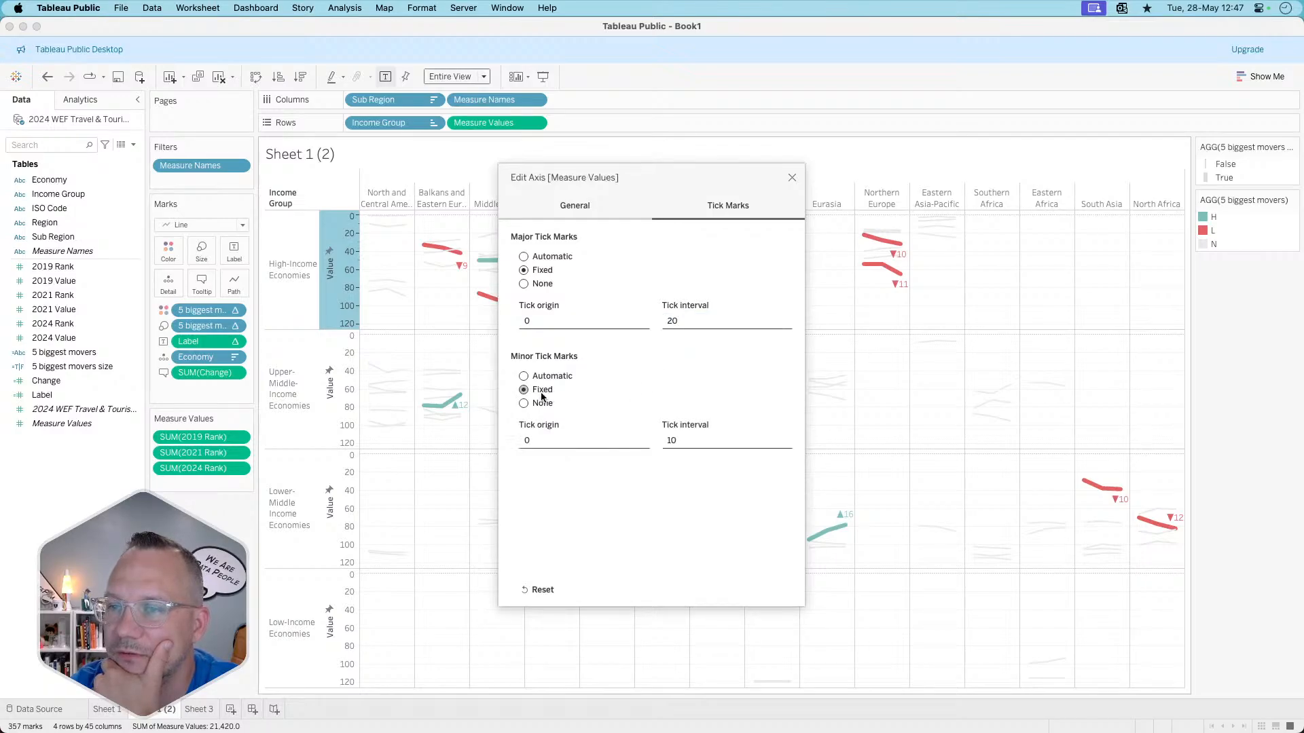
pyautogui.click(683, 441)
pyautogui.write('5')
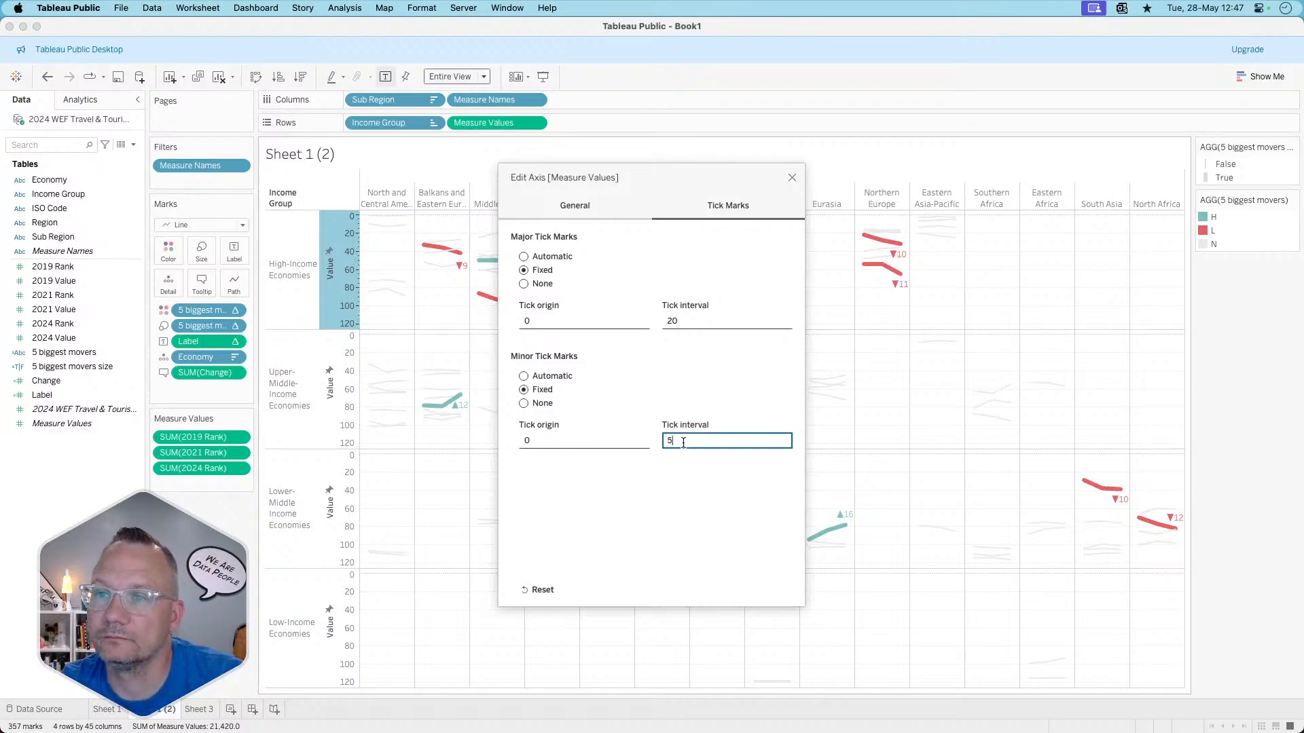
pyautogui.click(792, 178)
pyautogui.click(768, 269)
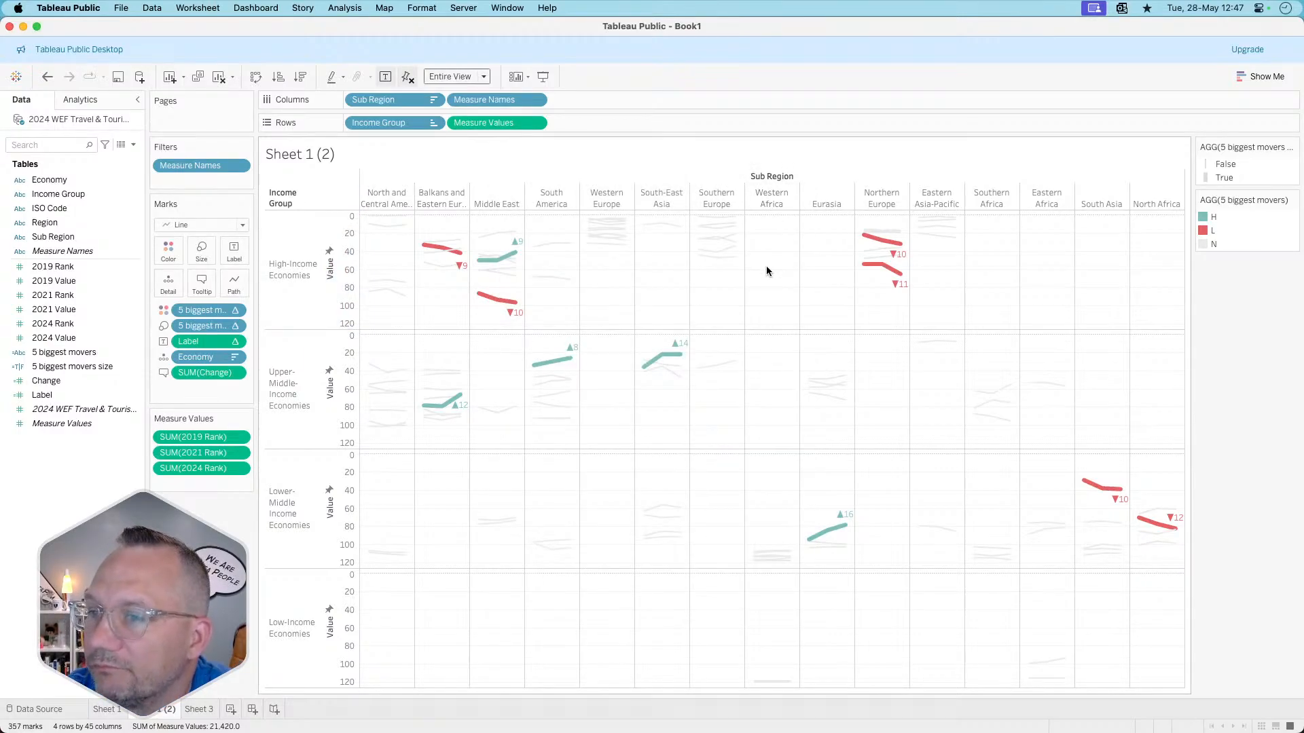
# - Remove the Value title from the Measure Values axis
pyautogui.rightClick(336, 405)
pyautogui.click(351, 411)
pyautogui.click(638, 493)
pyautogui.doubleClick(631, 494)
pyautogui.write('Title')
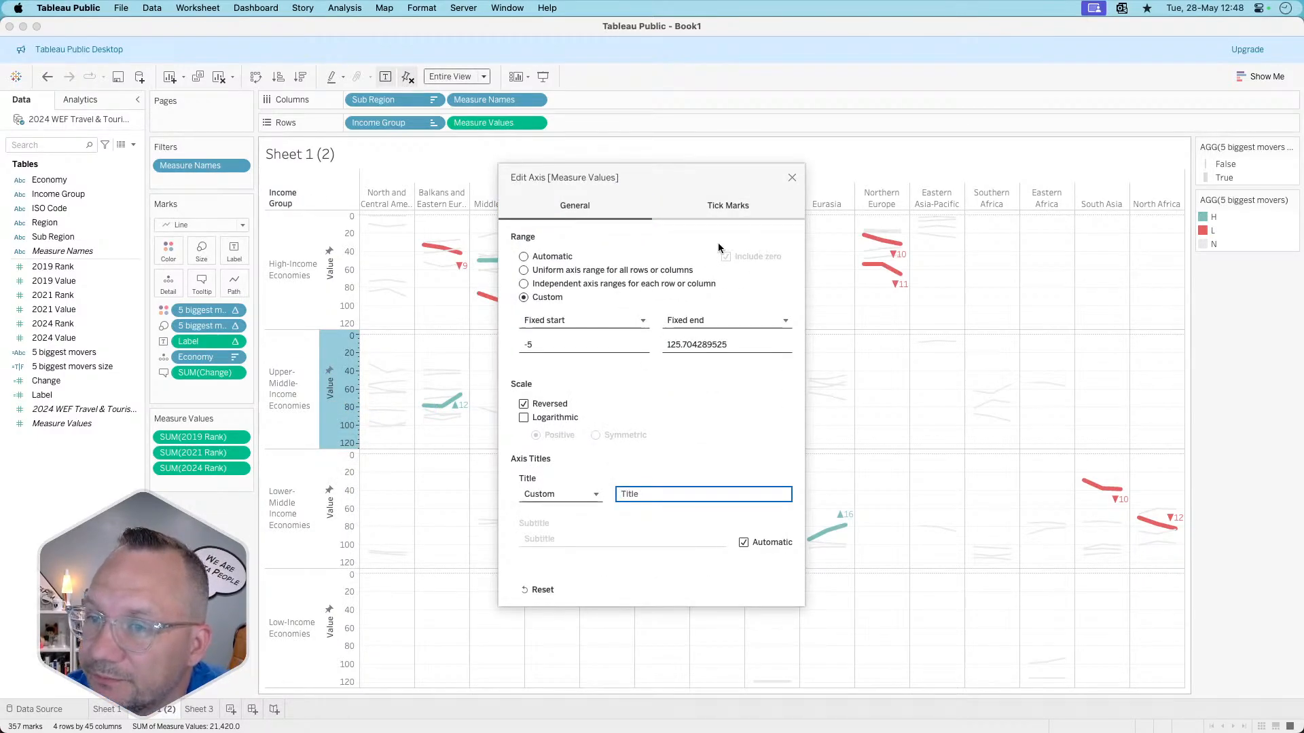
pyautogui.click(791, 177)
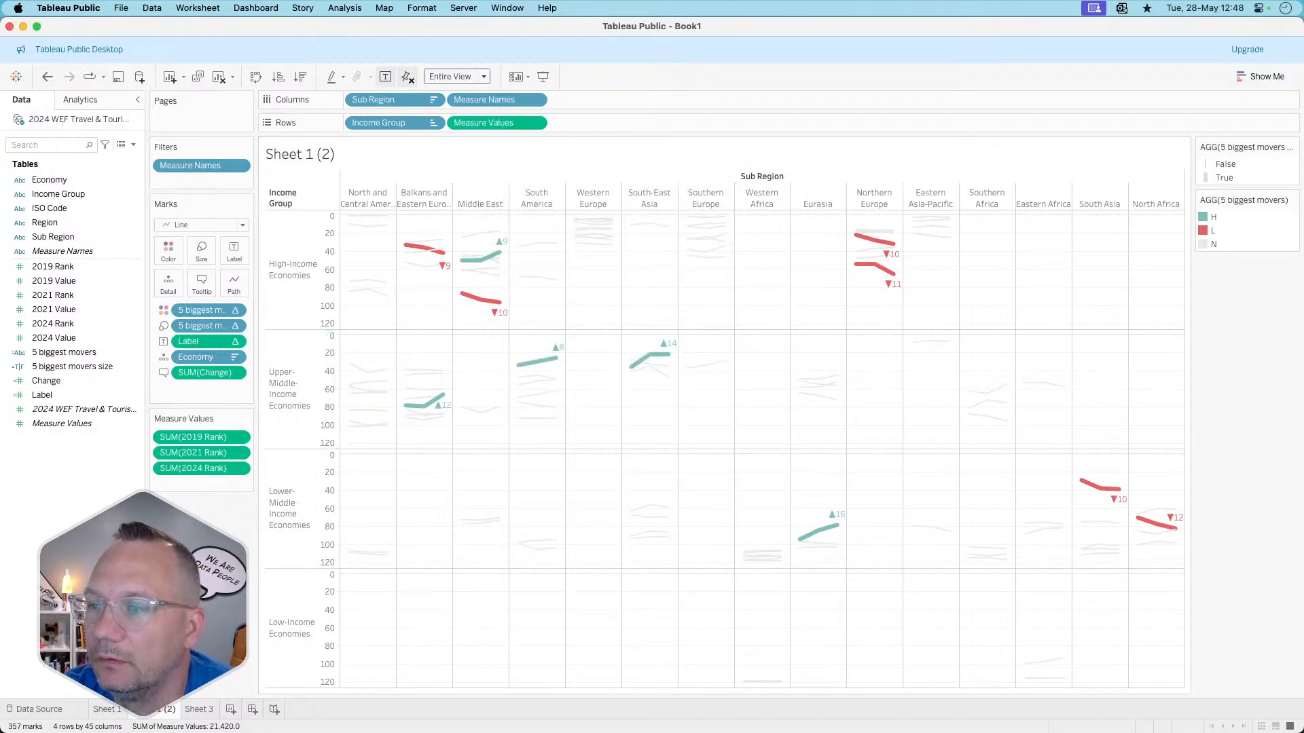
# - Remove the row and column divider lines between the chart's panes in the sheet's border formatting
pyautogui.rightClick(413, 496)
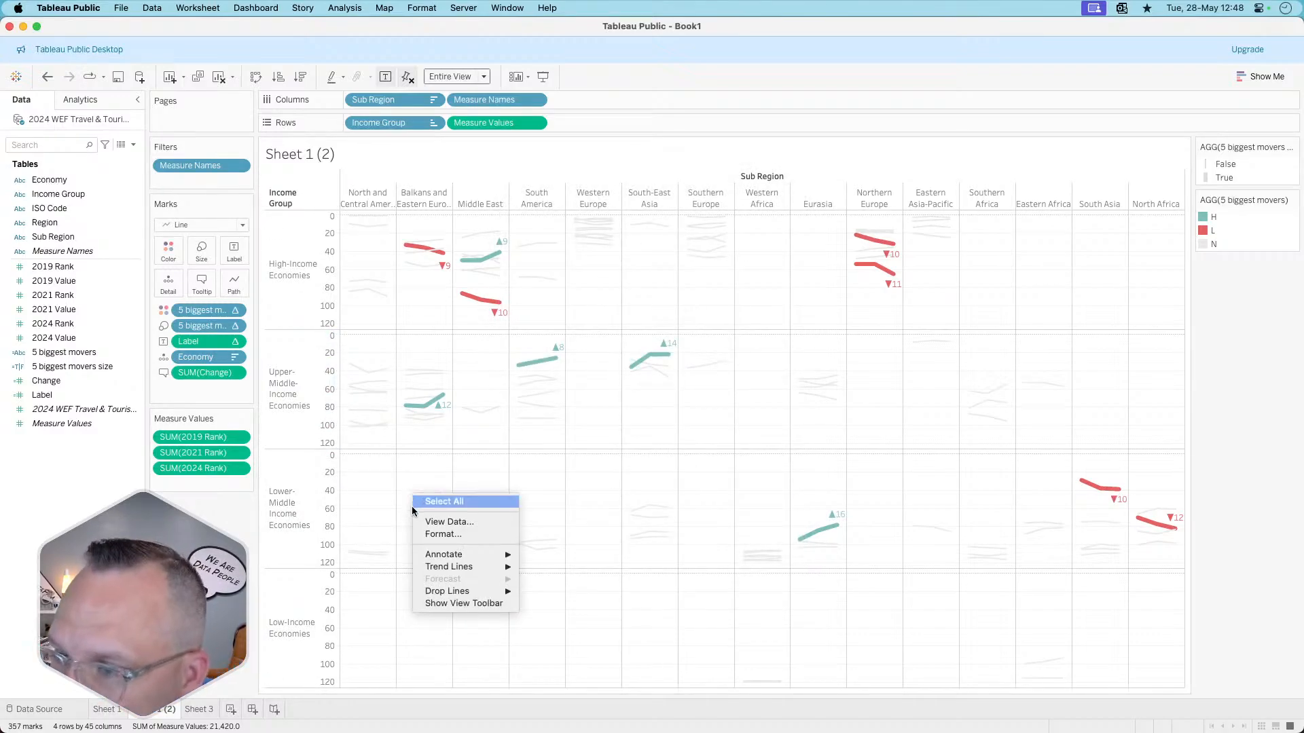
pyautogui.click(443, 536)
pyautogui.click(82, 123)
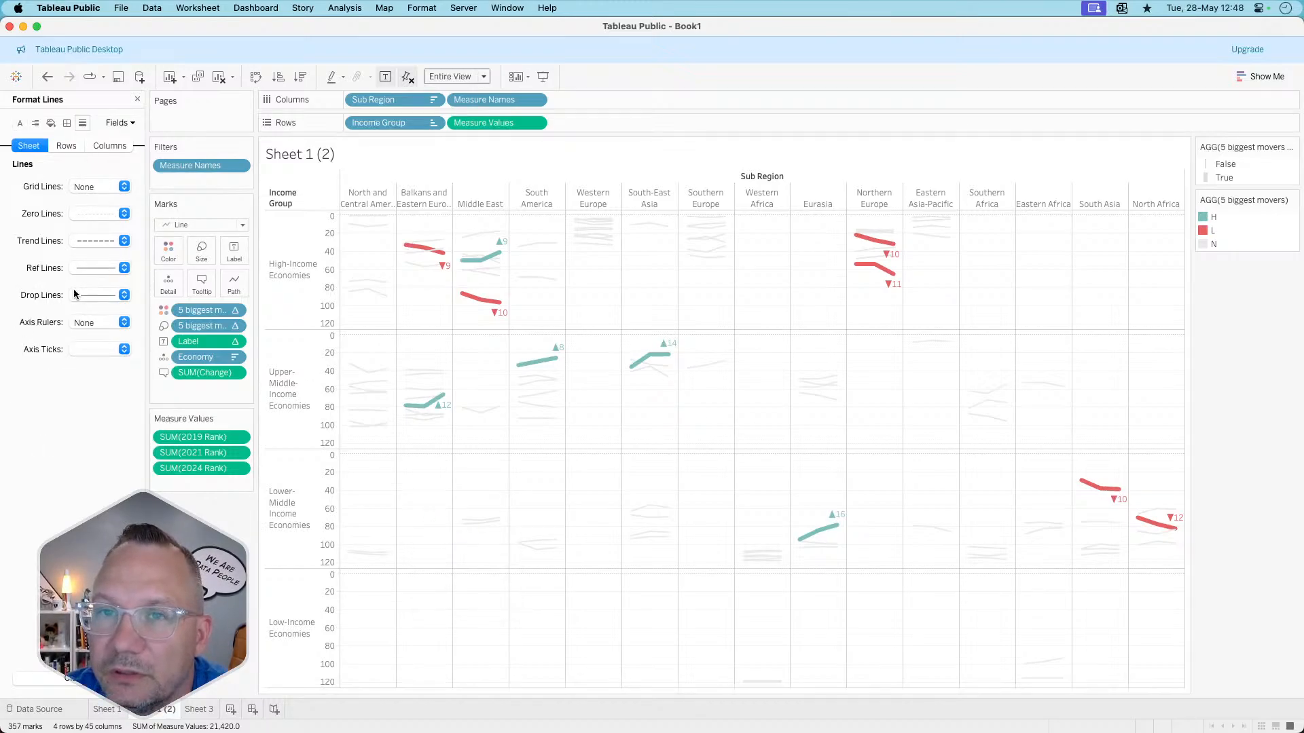
pyautogui.click(67, 123)
pyautogui.click(85, 449)
pyautogui.click(87, 468)
pyautogui.click(39, 480)
pyautogui.click(98, 368)
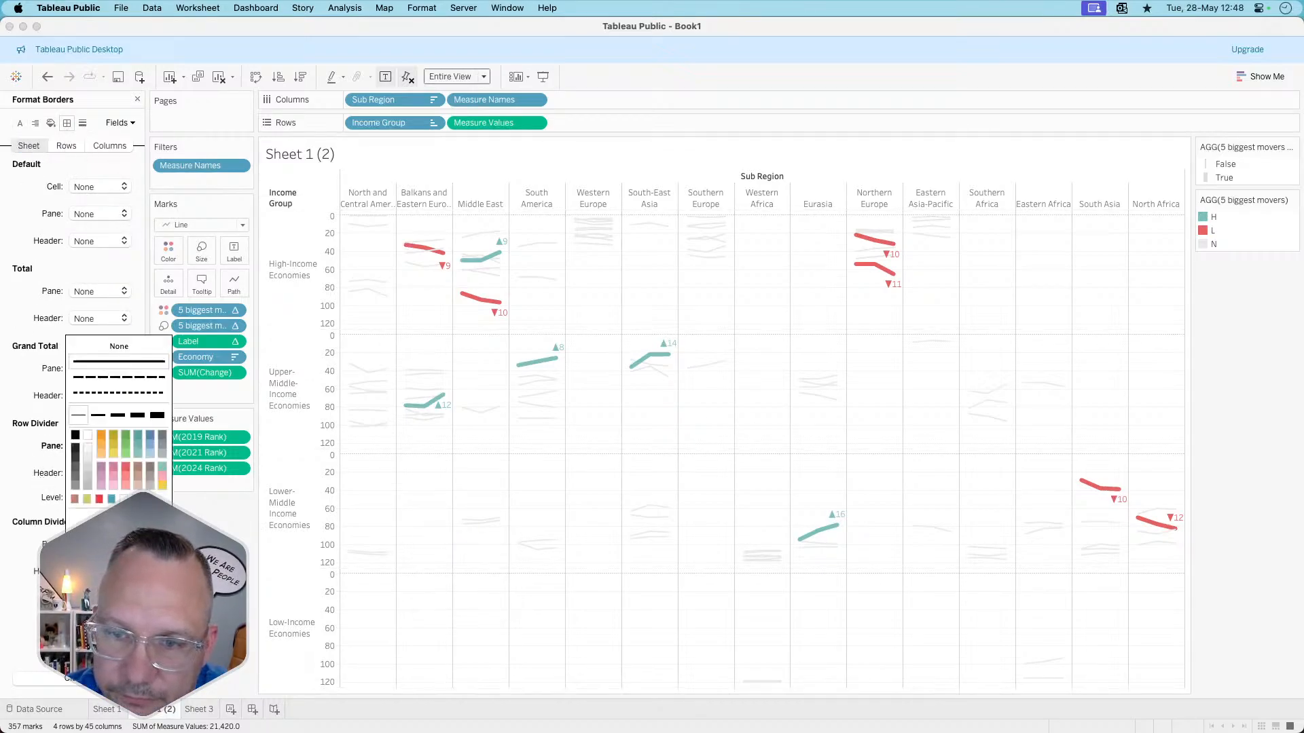
pyautogui.click(102, 347)
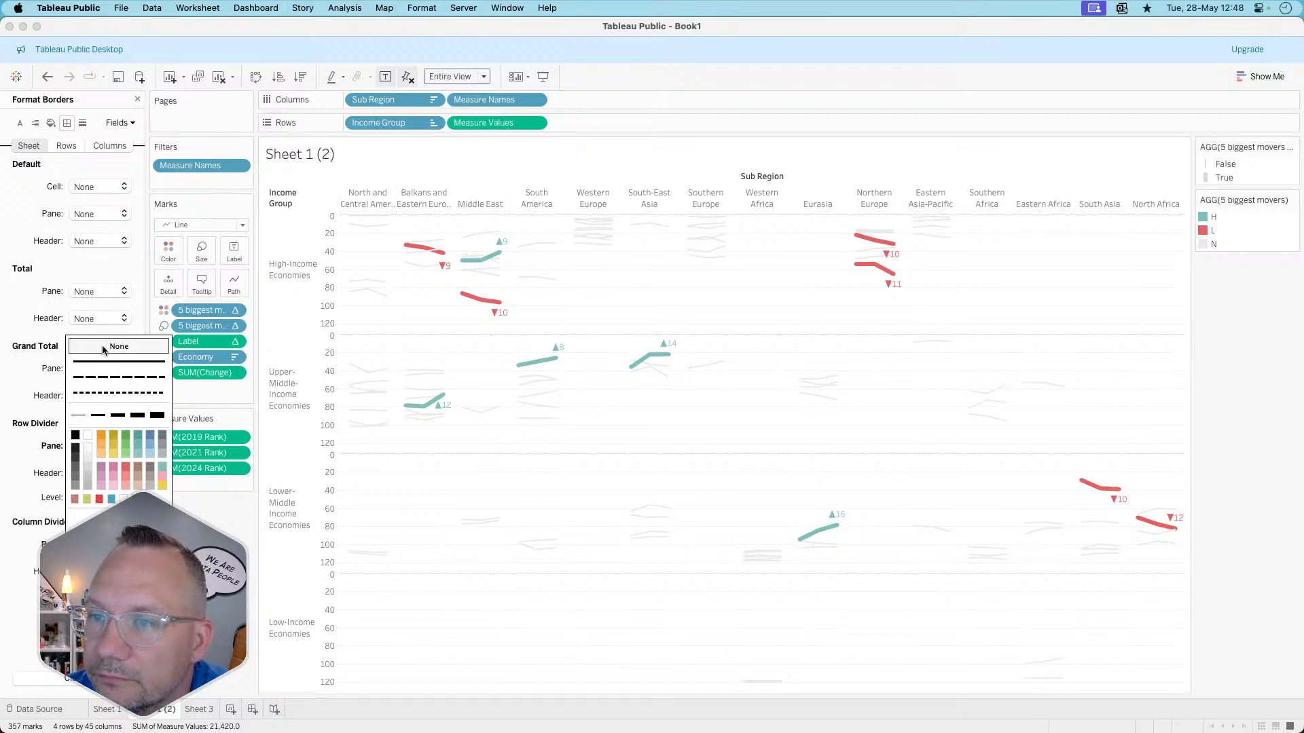
# - Clear the row divider's pane border override so the divider lines between income groups return to their default style
pyautogui.click(27, 388)
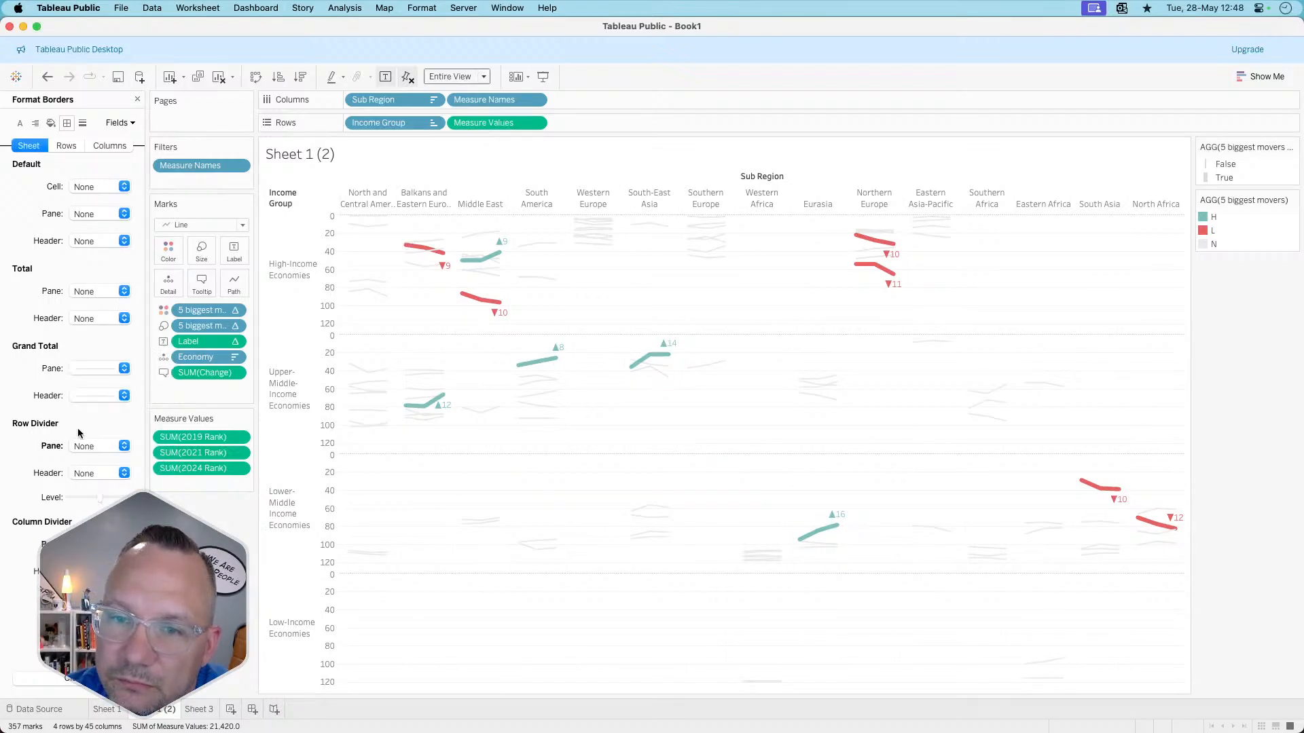
pyautogui.rightClick(44, 446)
pyautogui.click(66, 454)
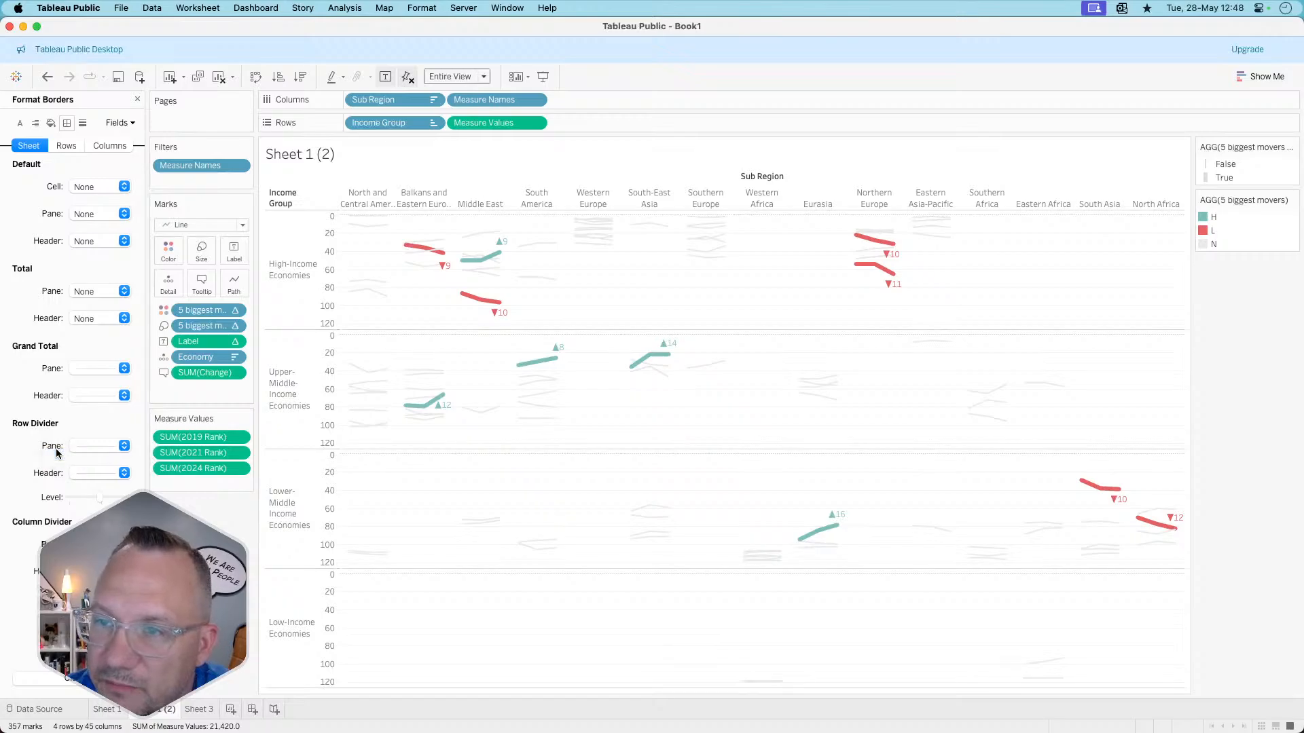
# - Set the zero lines to None in the sheet's line formatting
pyautogui.click(83, 122)
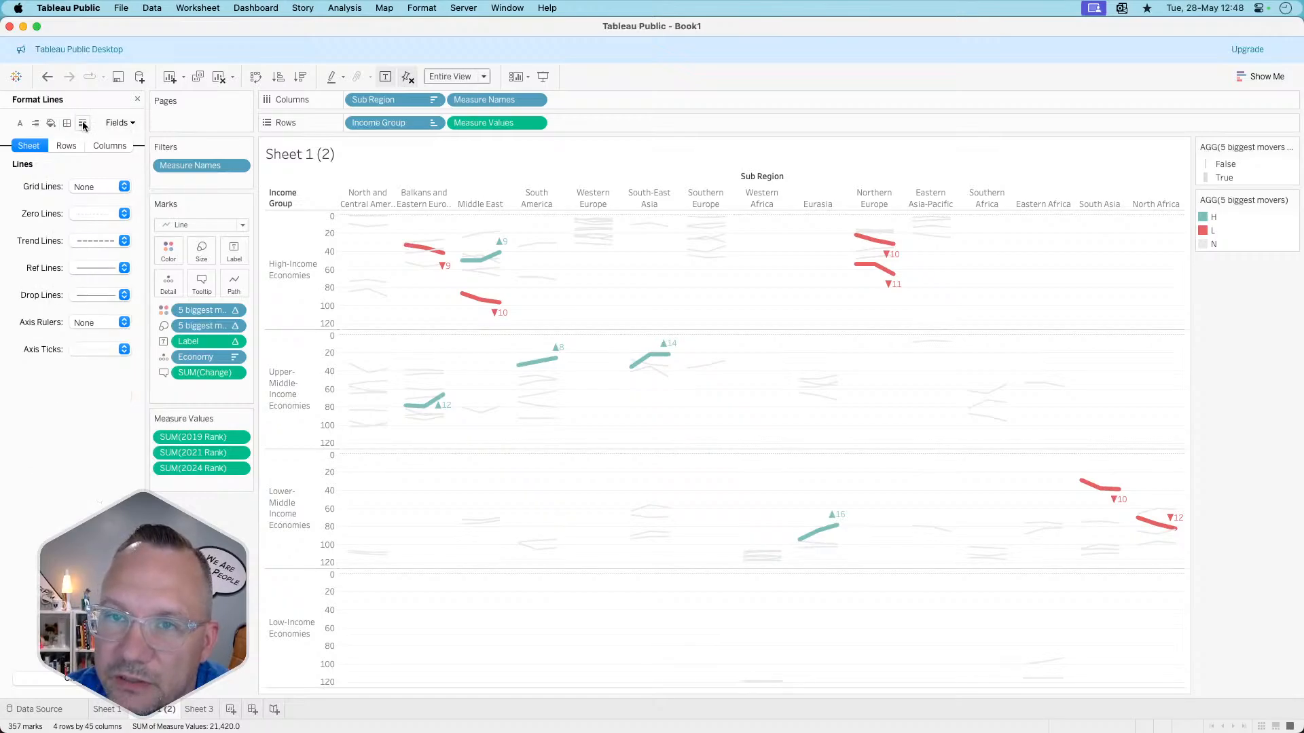
pyautogui.click(95, 213)
pyautogui.click(83, 232)
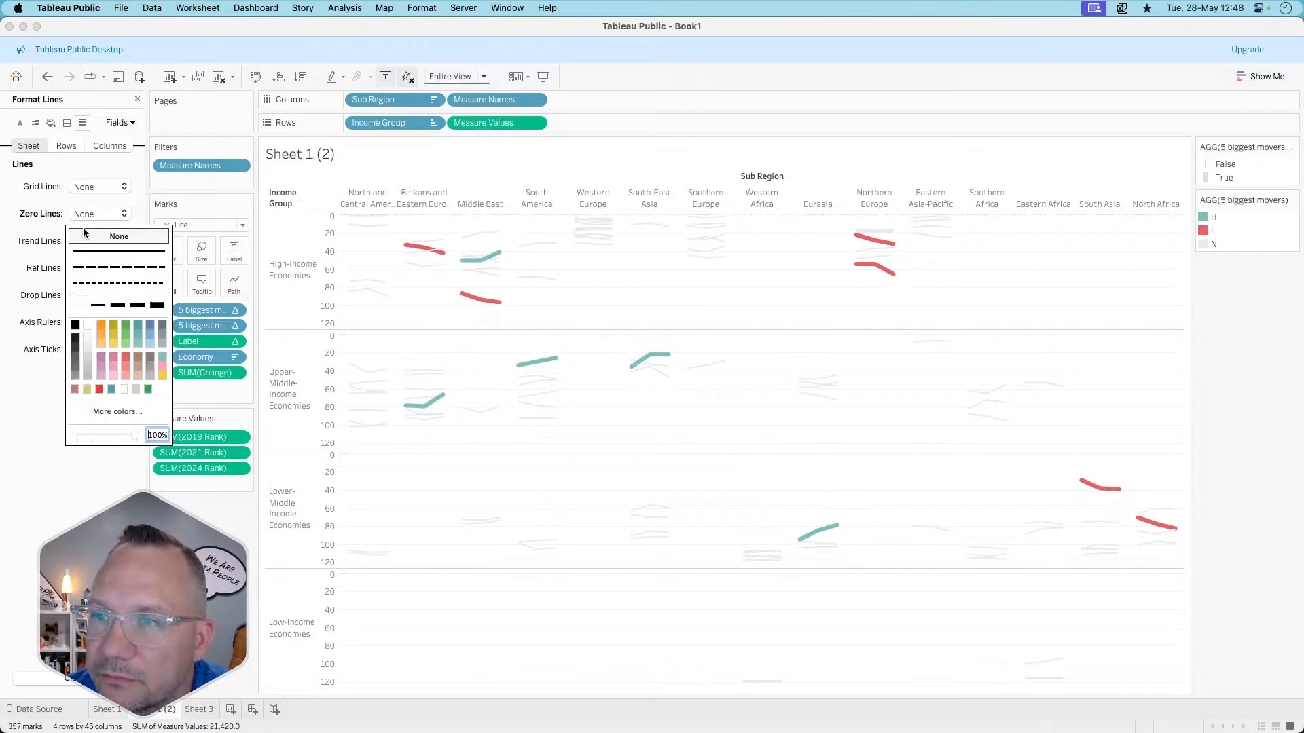
pyautogui.click(9, 311)
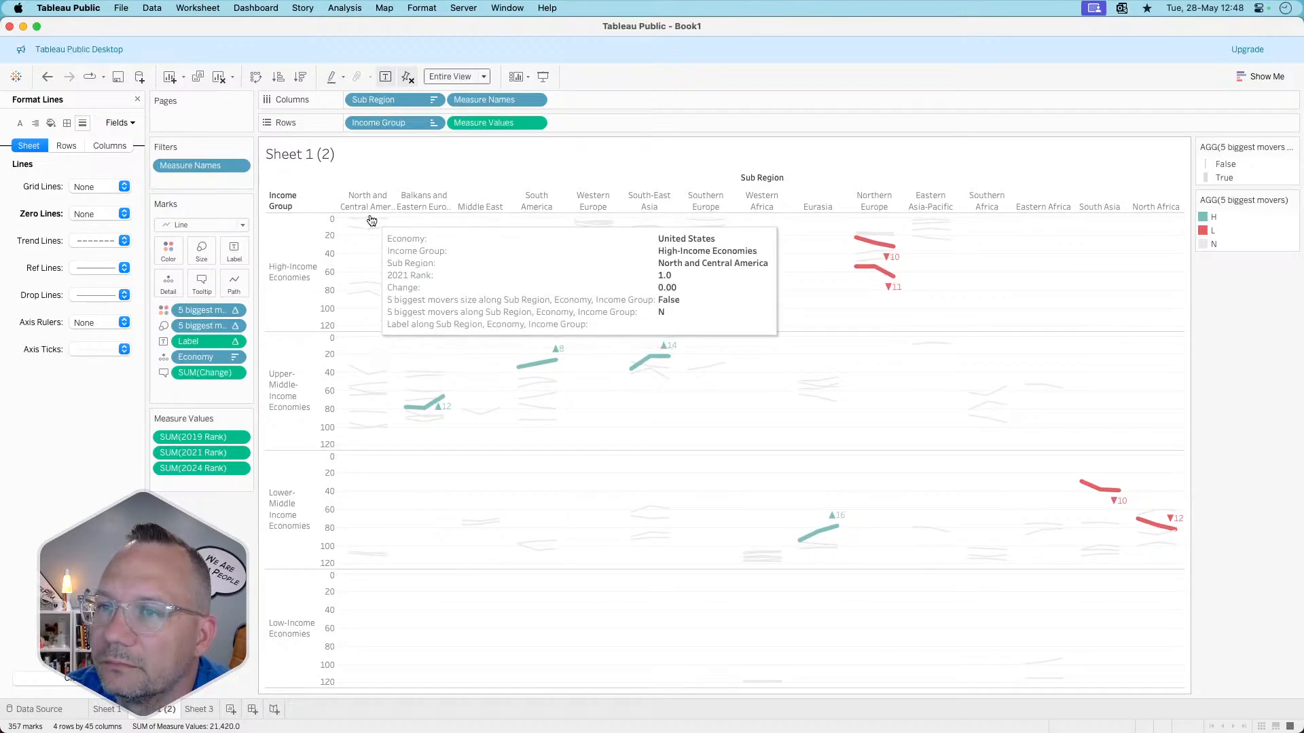
# - Increase the height of the sub-region headers to fit their full names, and hide the field labels for columns and rows
pyautogui.moveTo(371, 213); pyautogui.dragTo(370, 229)
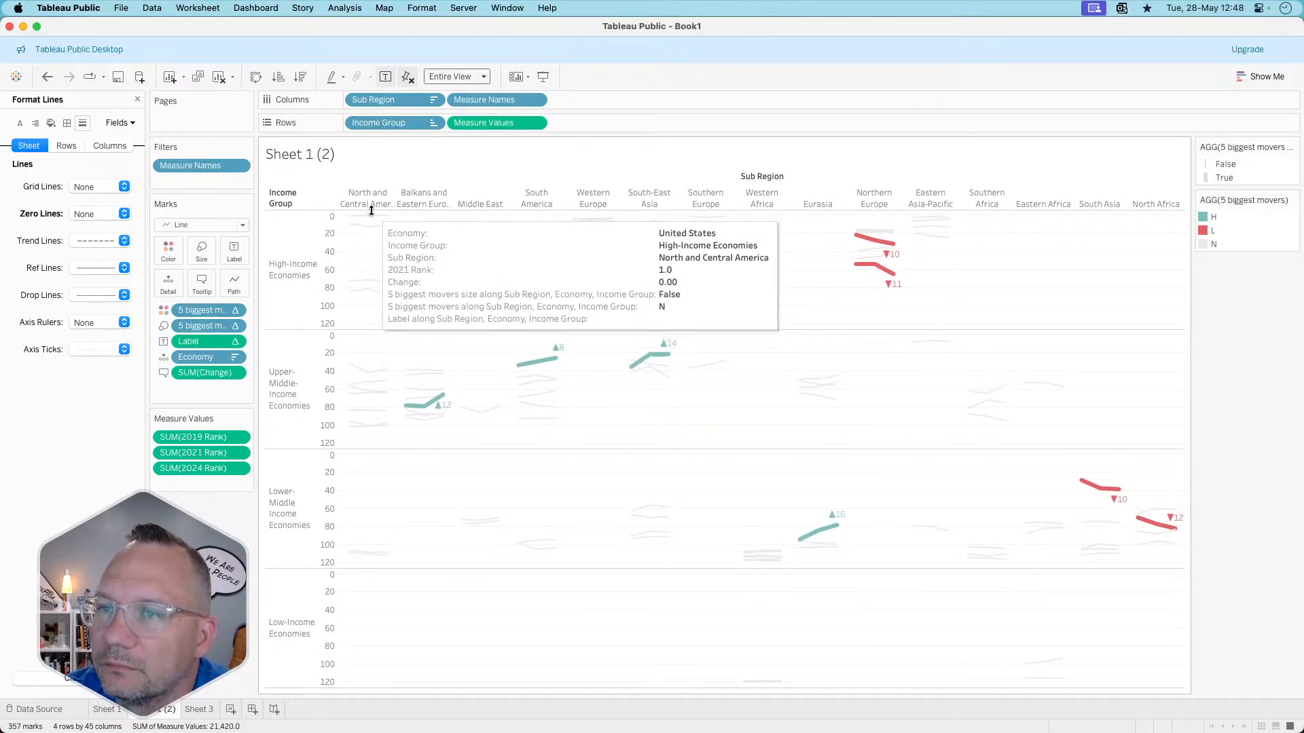
pyautogui.moveTo(369, 219); pyautogui.dragTo(369, 242)
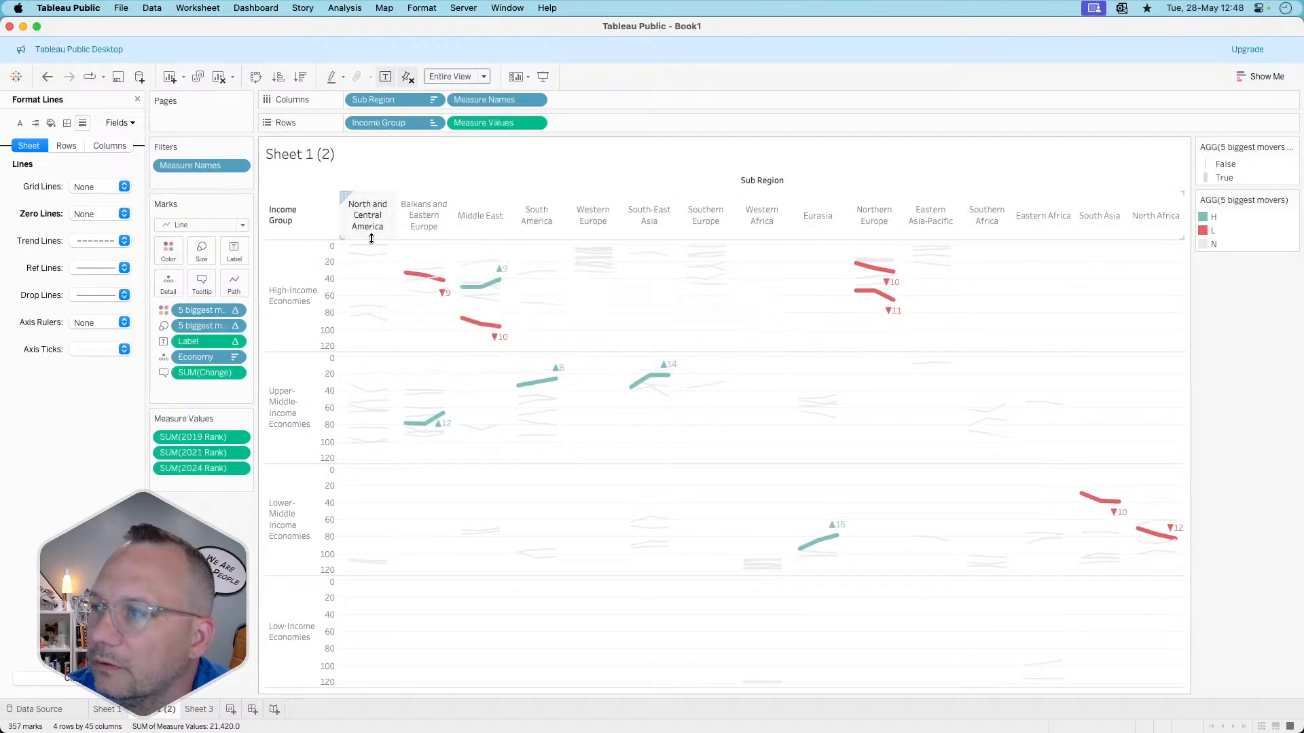
pyautogui.rightClick(757, 180)
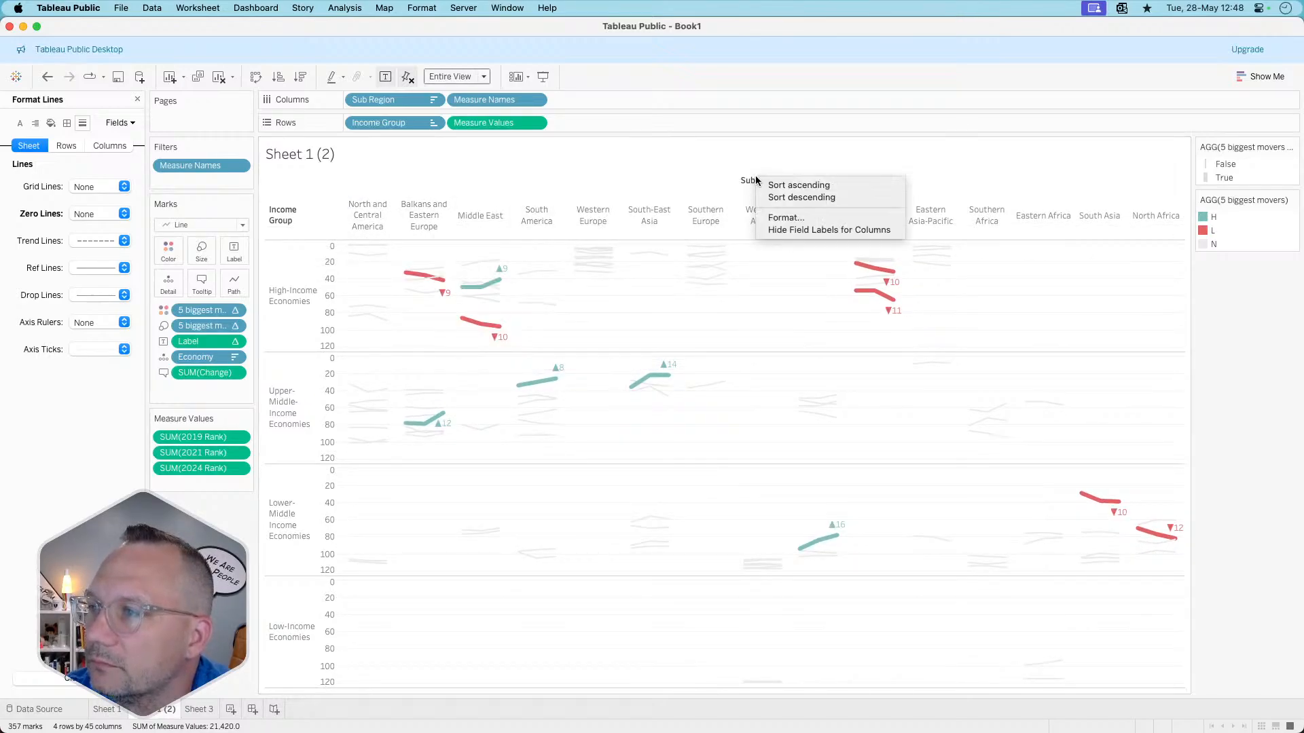
pyautogui.click(791, 230)
pyautogui.rightClick(302, 202)
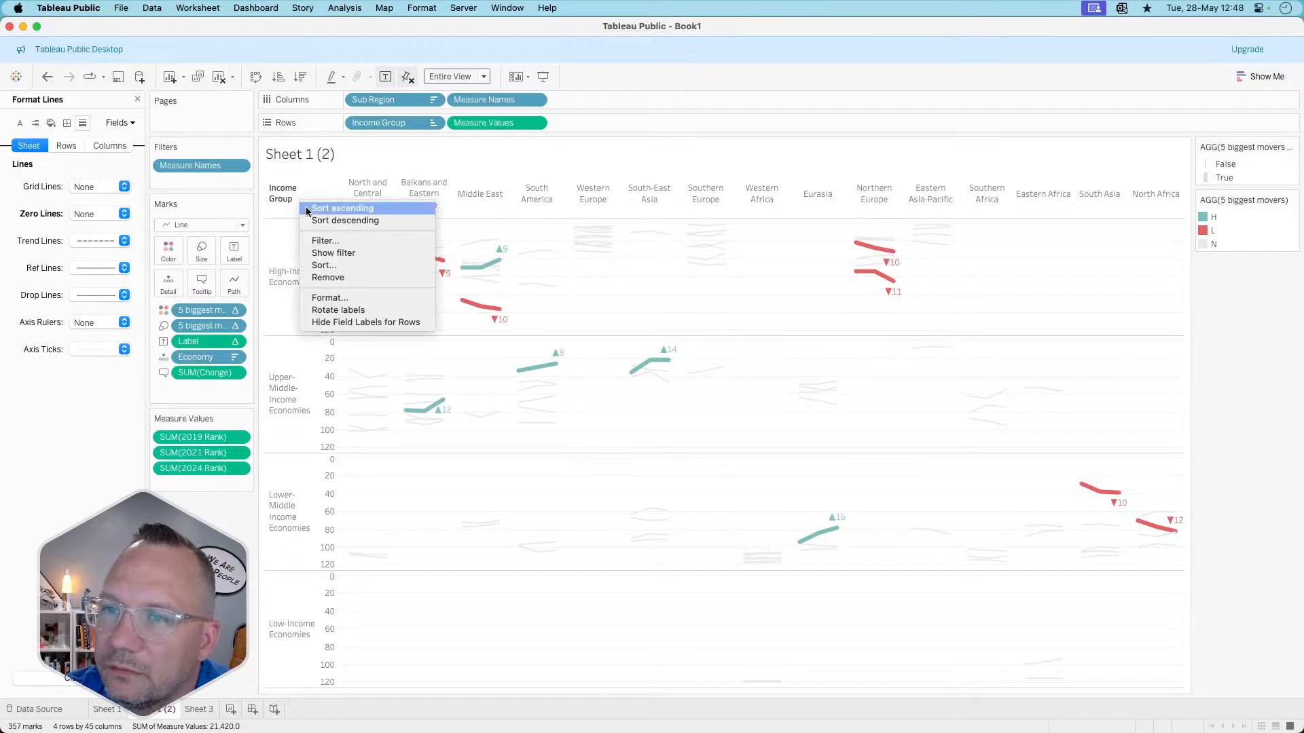
pyautogui.click(340, 320)
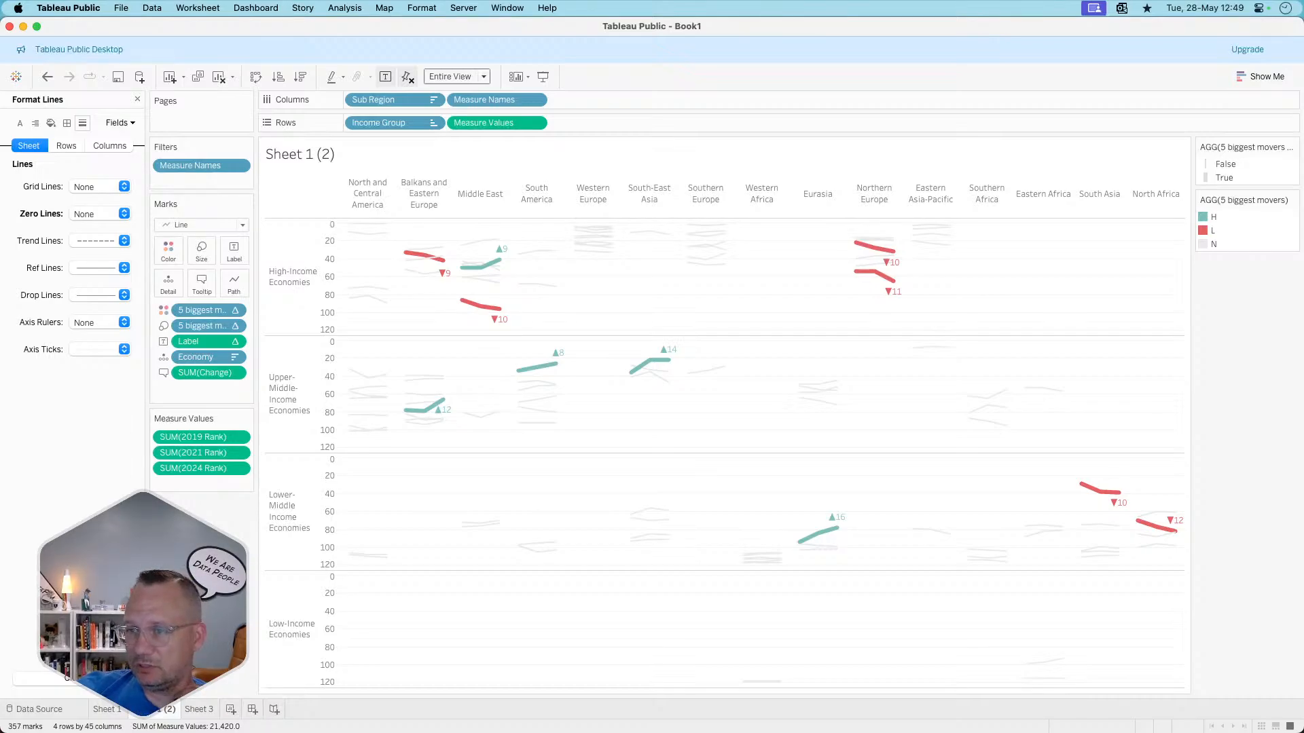
# - Review the original chart on Sheet 1, and examine the tooltips of the highlighted movers on Sheet 1 (2)
pyautogui.click(107, 709)
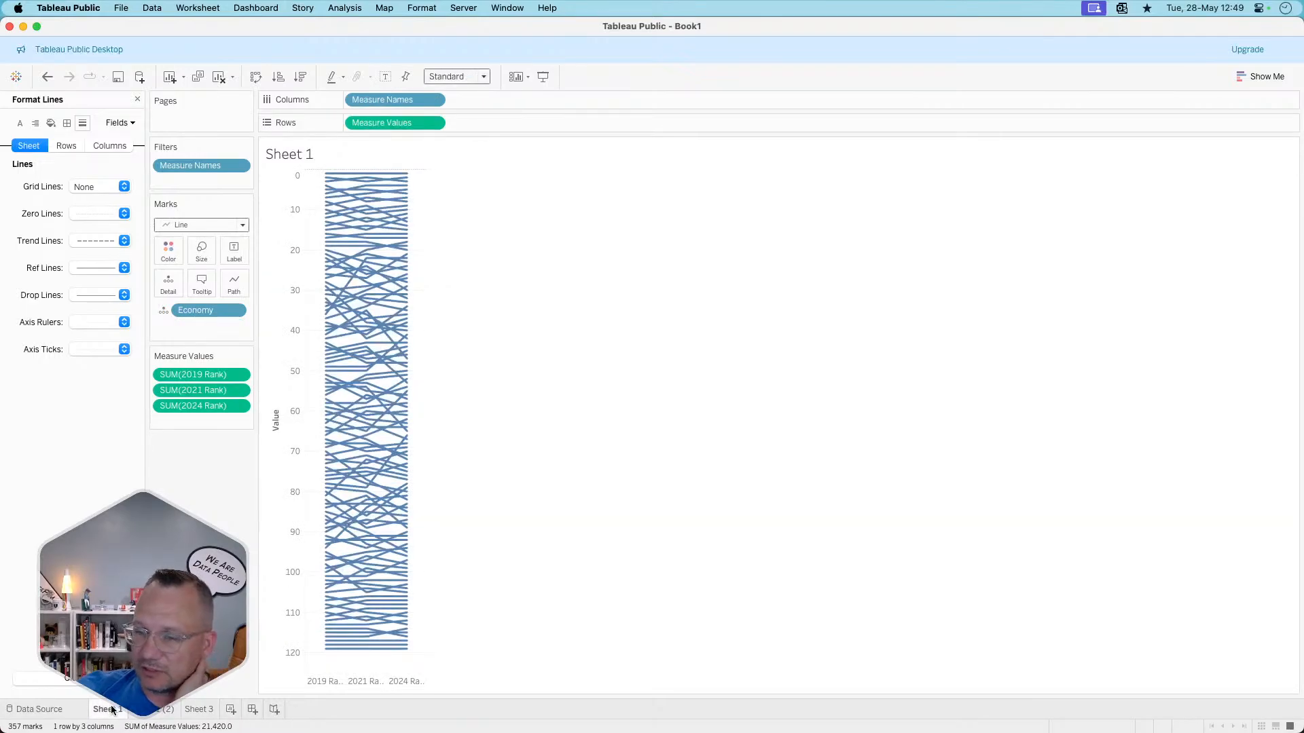
pyautogui.click(145, 711)
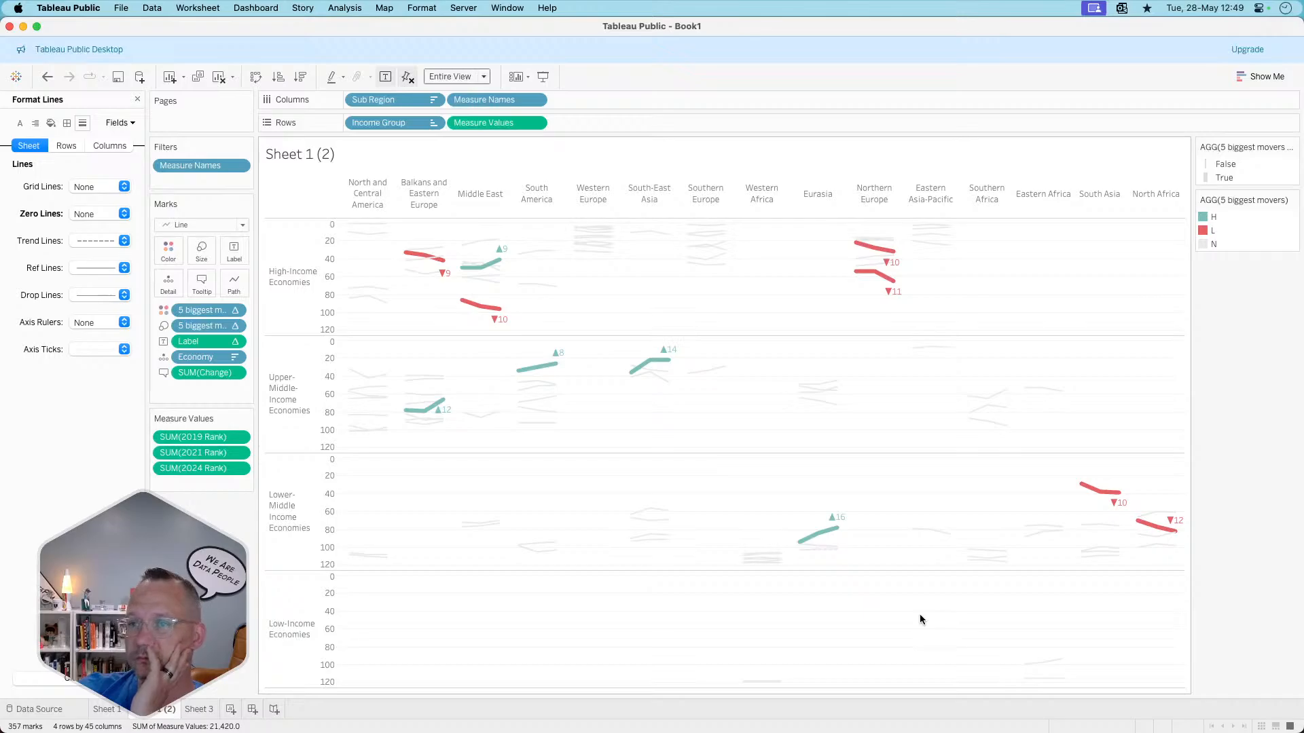
pyautogui.moveTo(594, 229)
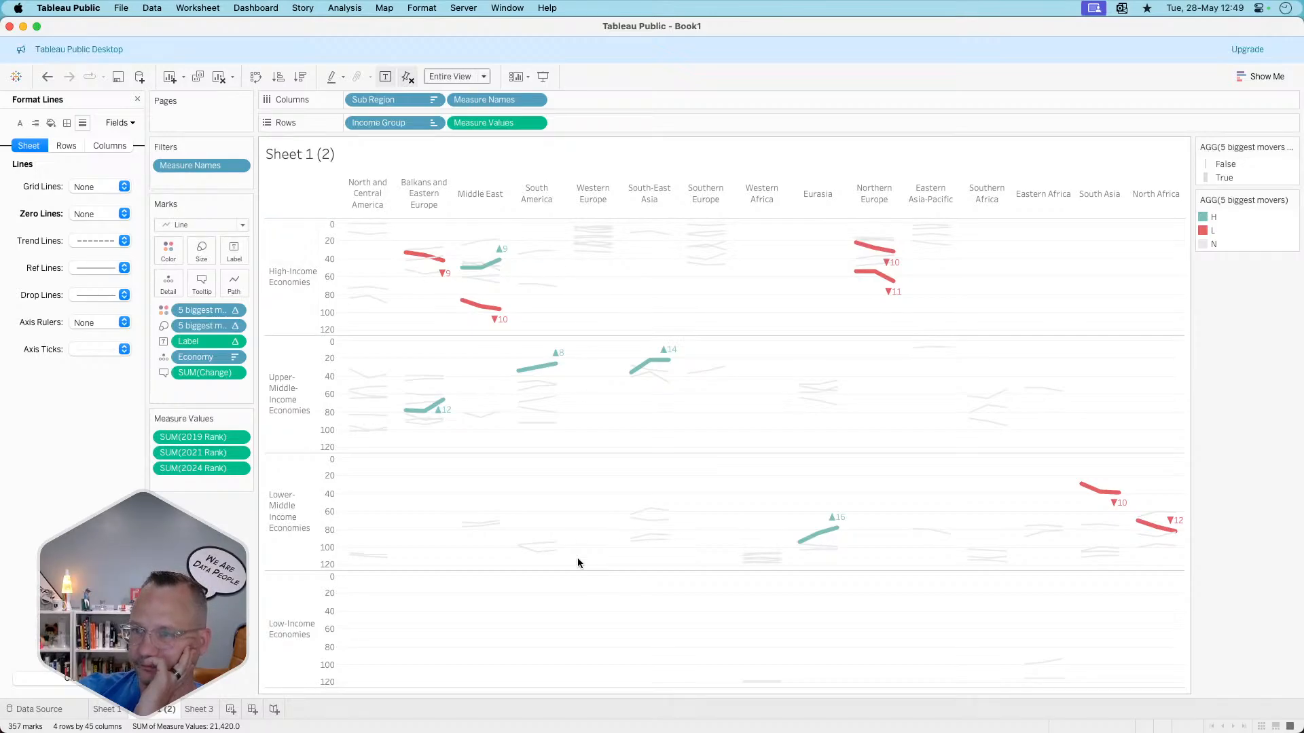
pyautogui.moveTo(830, 521)
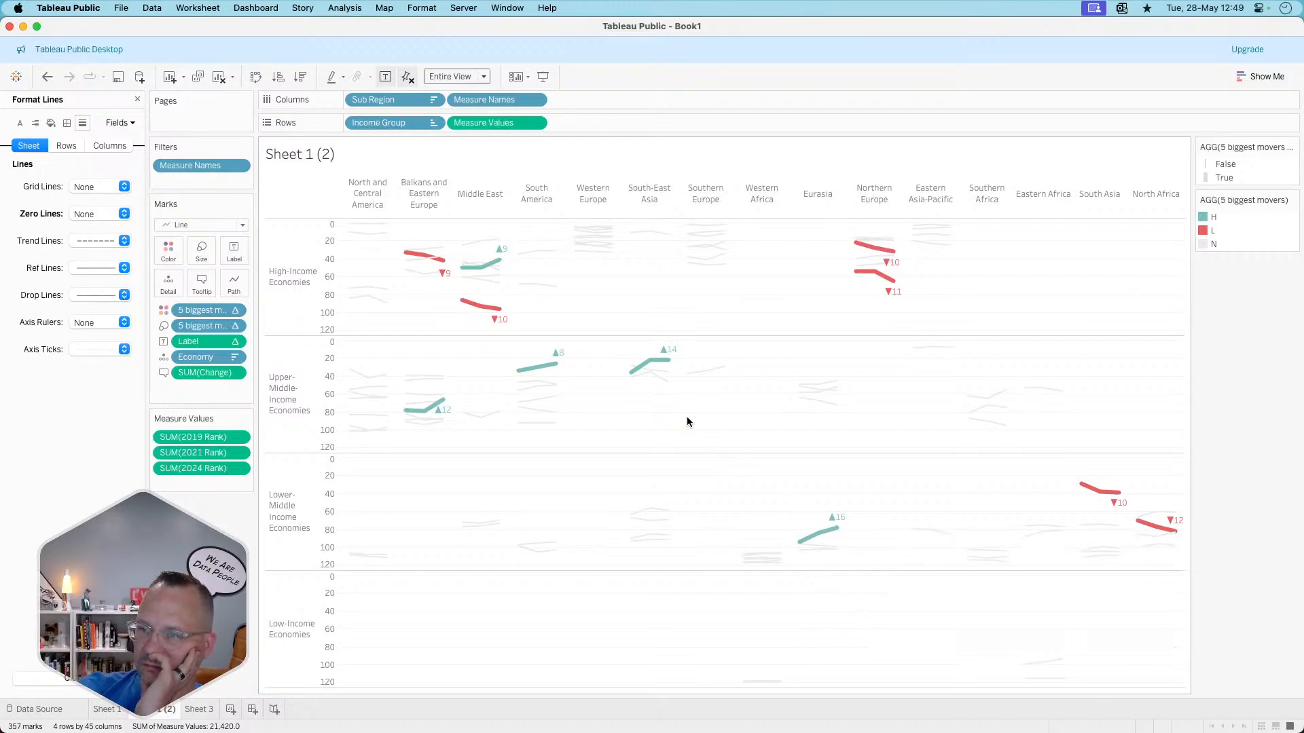
pyautogui.moveTo(655, 368)
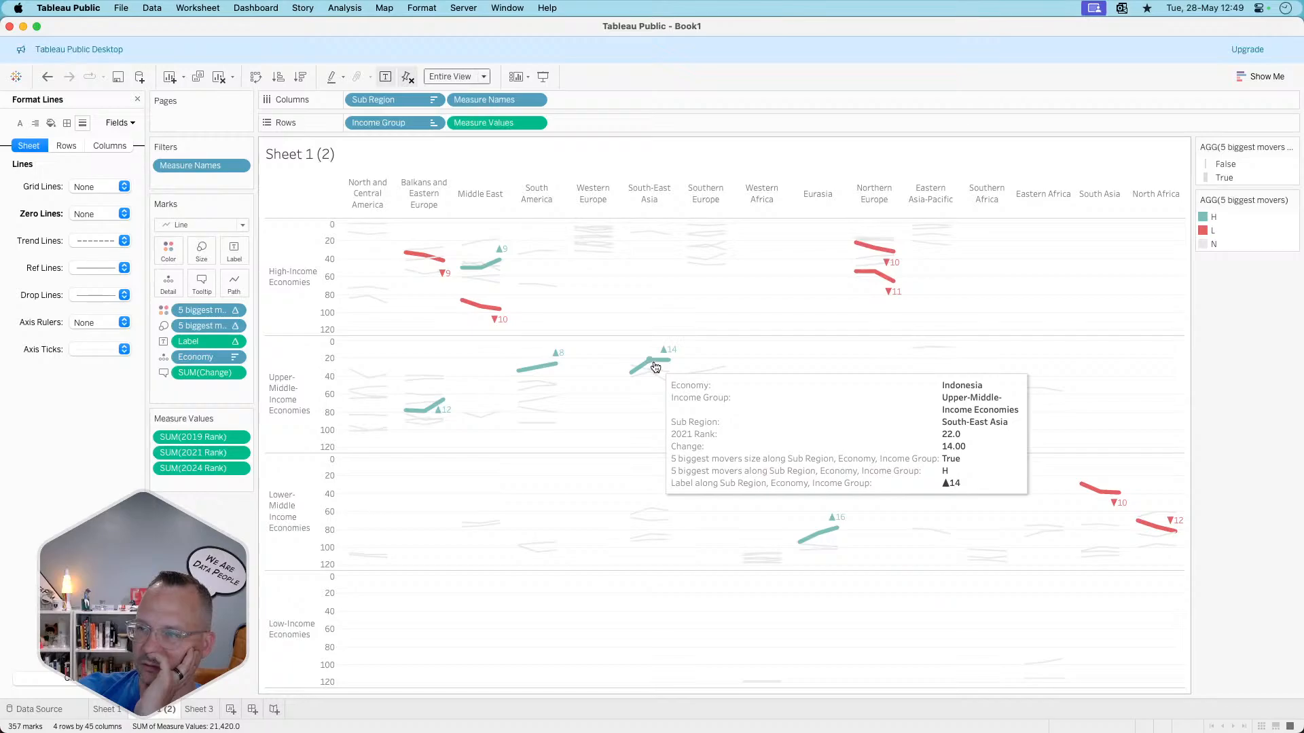
pyautogui.moveTo(443, 403)
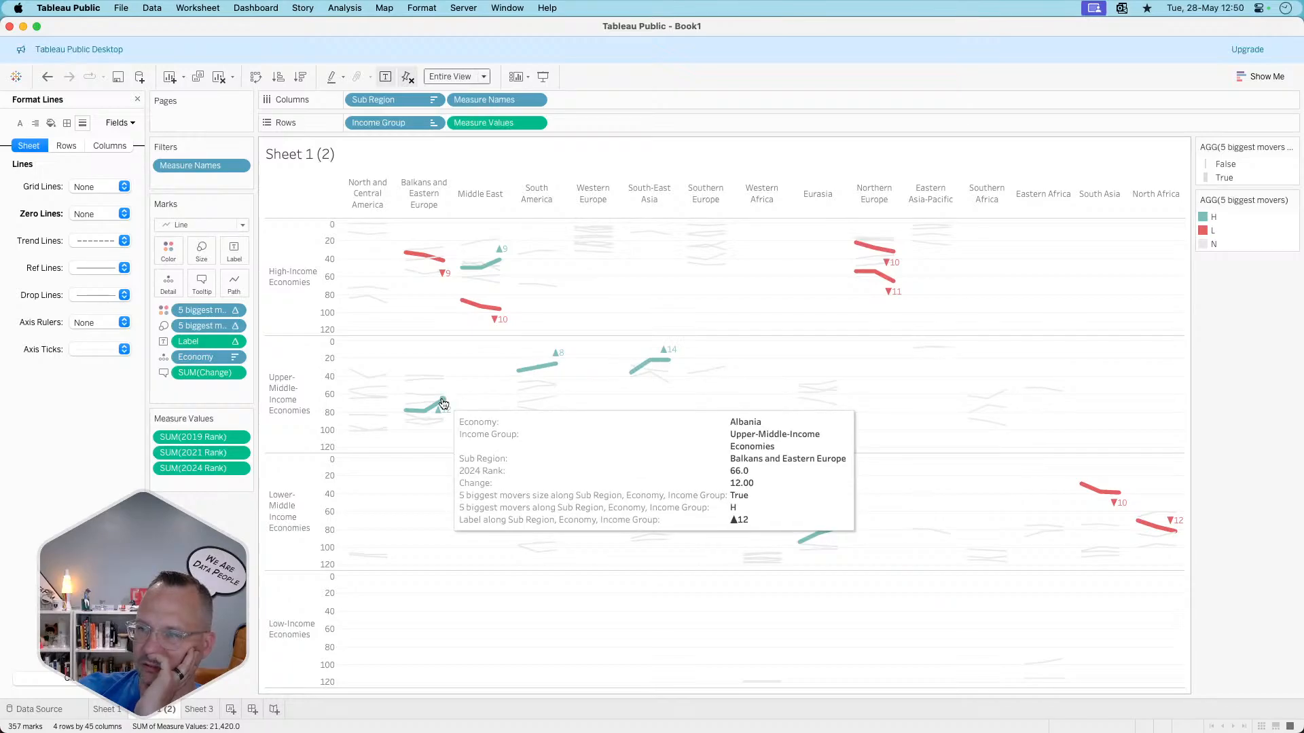
pyautogui.moveTo(542, 369)
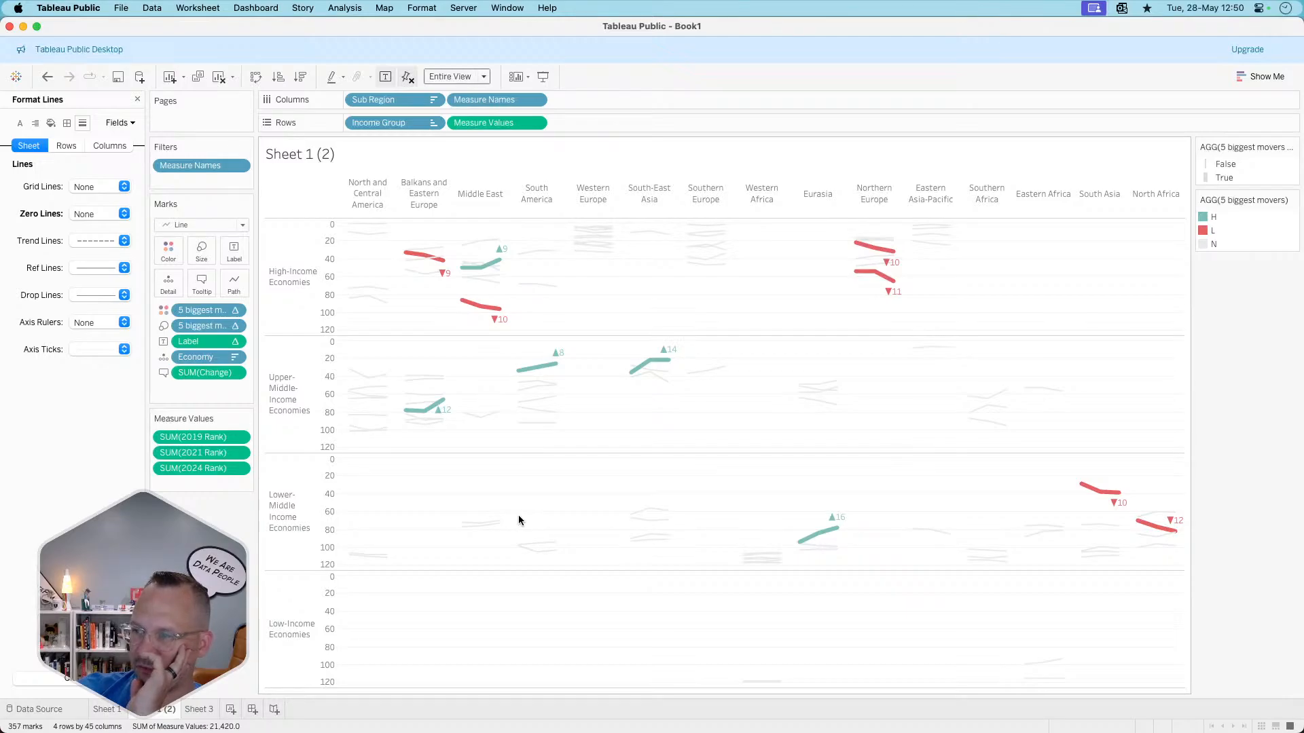
pyautogui.moveTo(1151, 526)
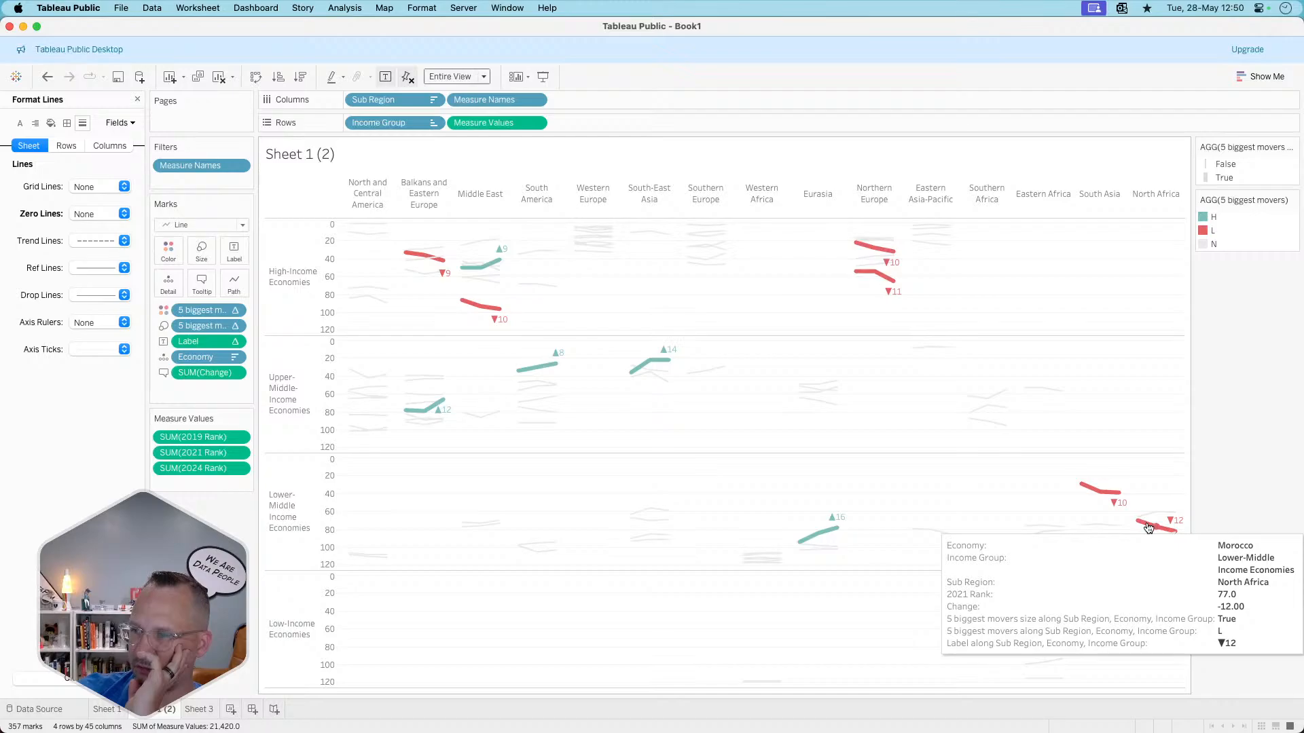
pyautogui.moveTo(886, 283)
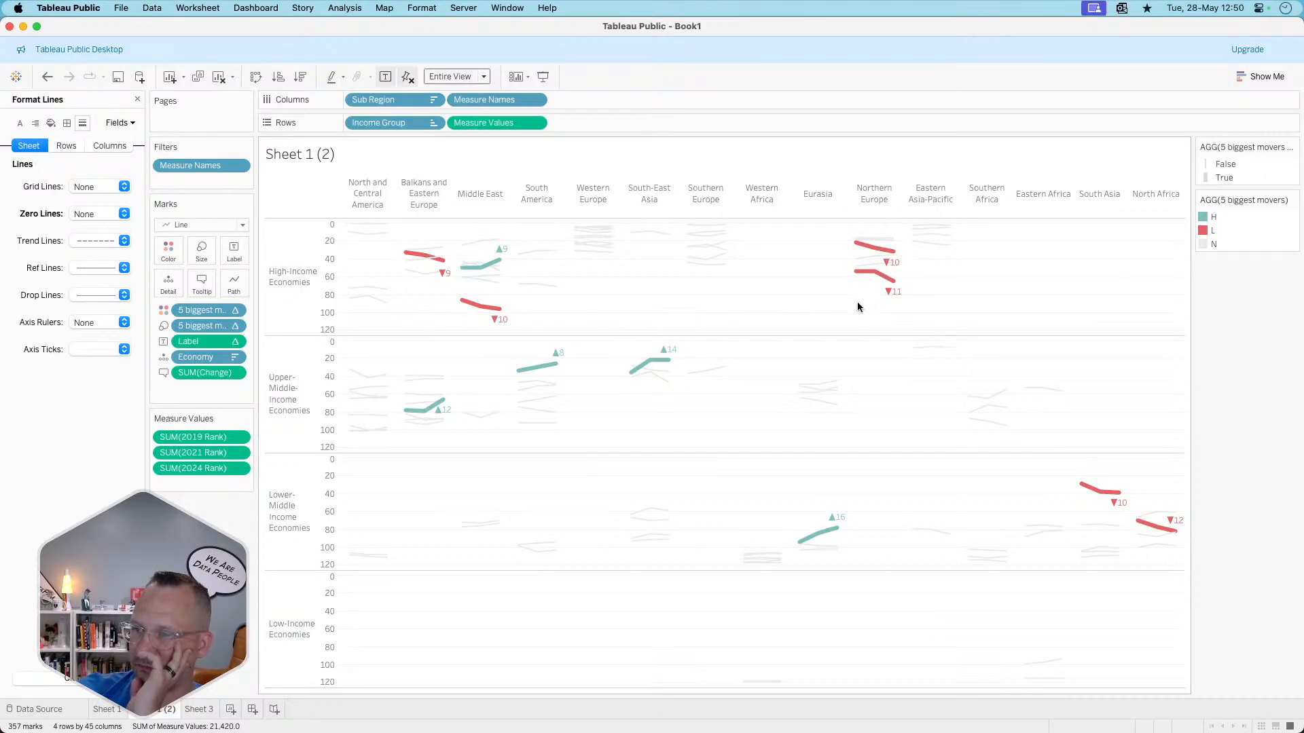
pyautogui.moveTo(865, 253)
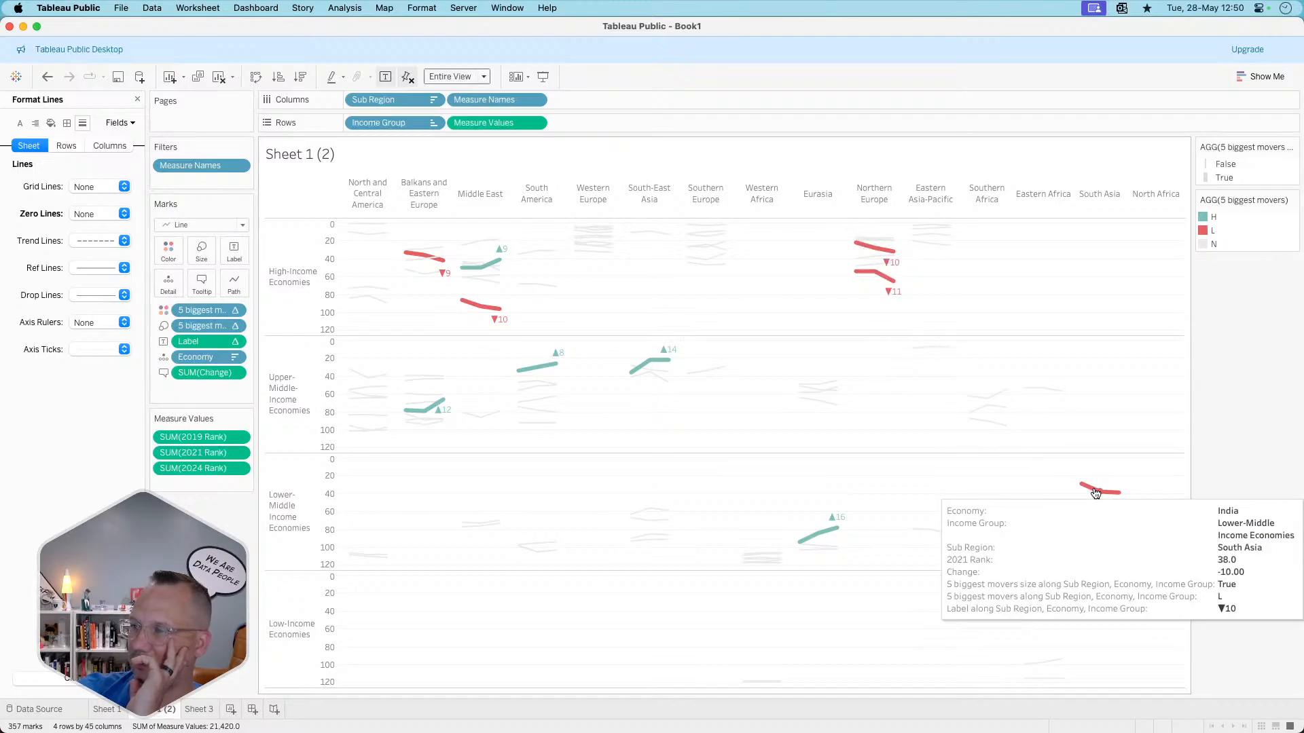
pyautogui.moveTo(473, 247)
pyautogui.moveTo(465, 308)
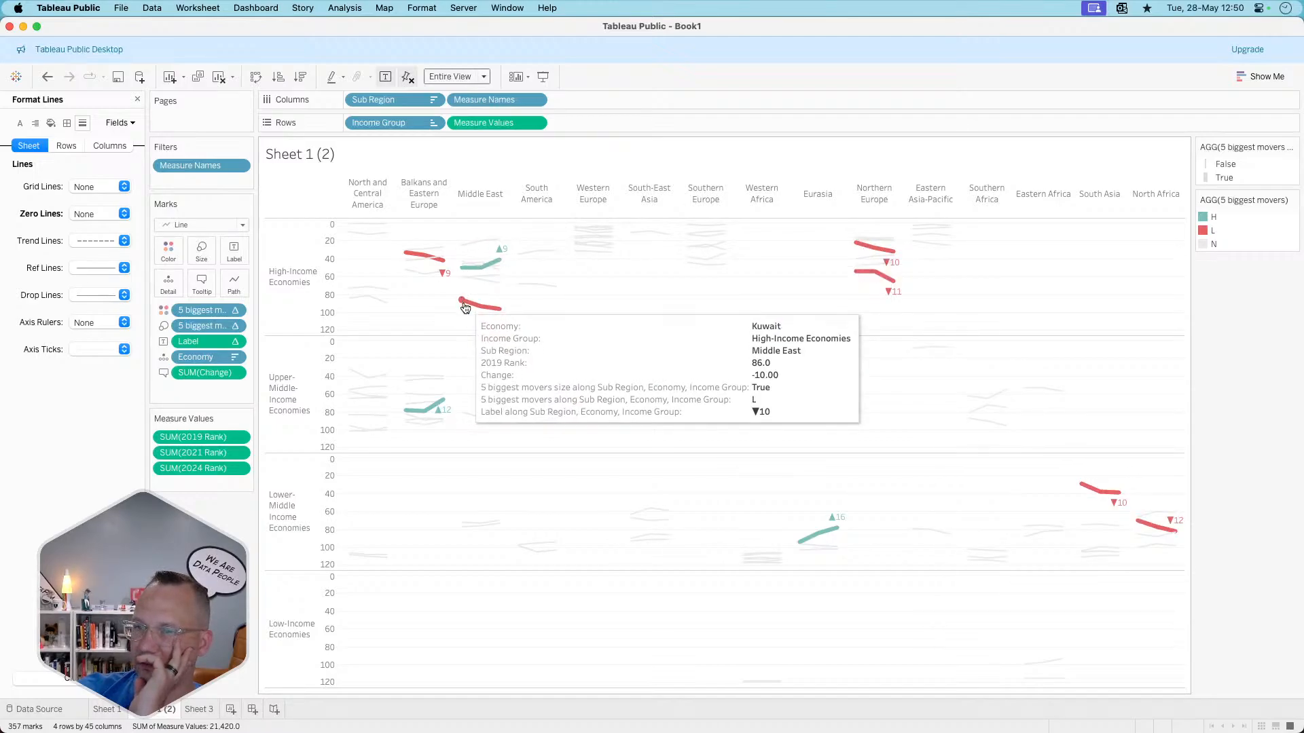
pyautogui.moveTo(405, 257)
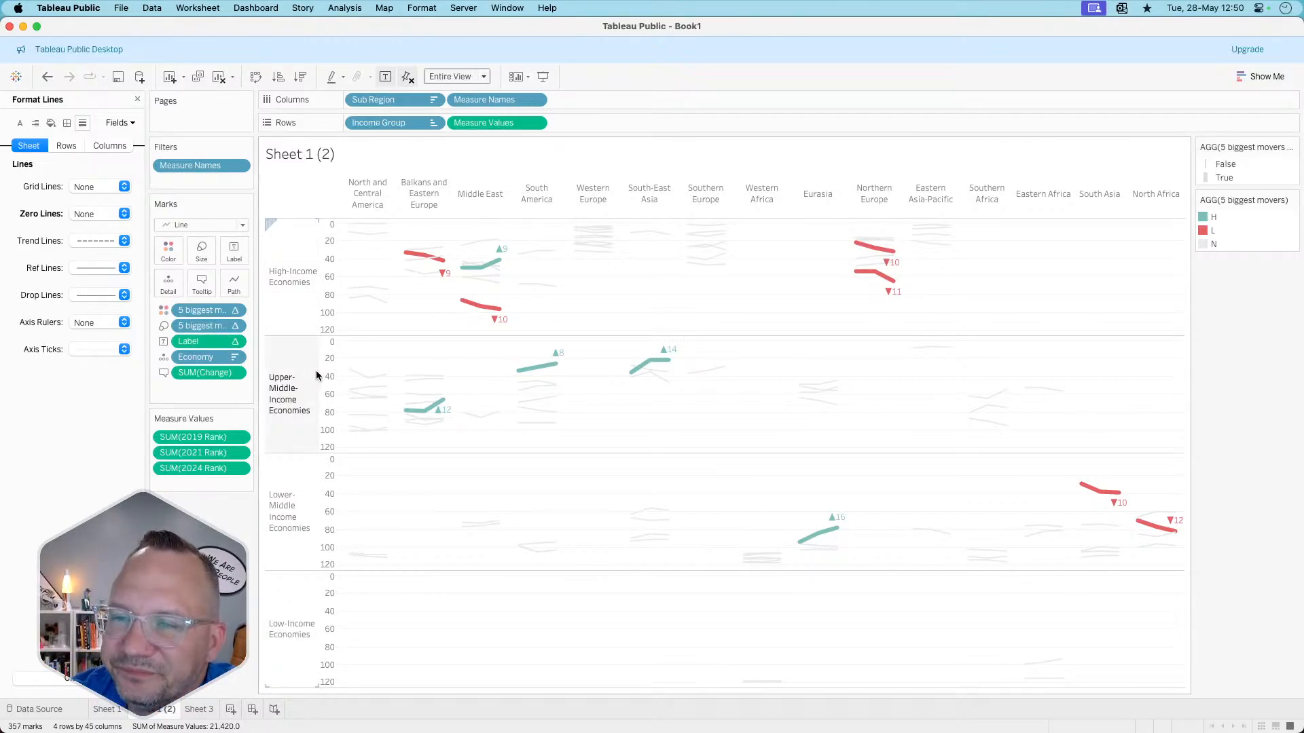
# - Widen the income group row headers so that their names wrap onto fewer lines
pyautogui.moveTo(317, 373); pyautogui.dragTo(365, 374)
pyautogui.moveTo(614, 730)
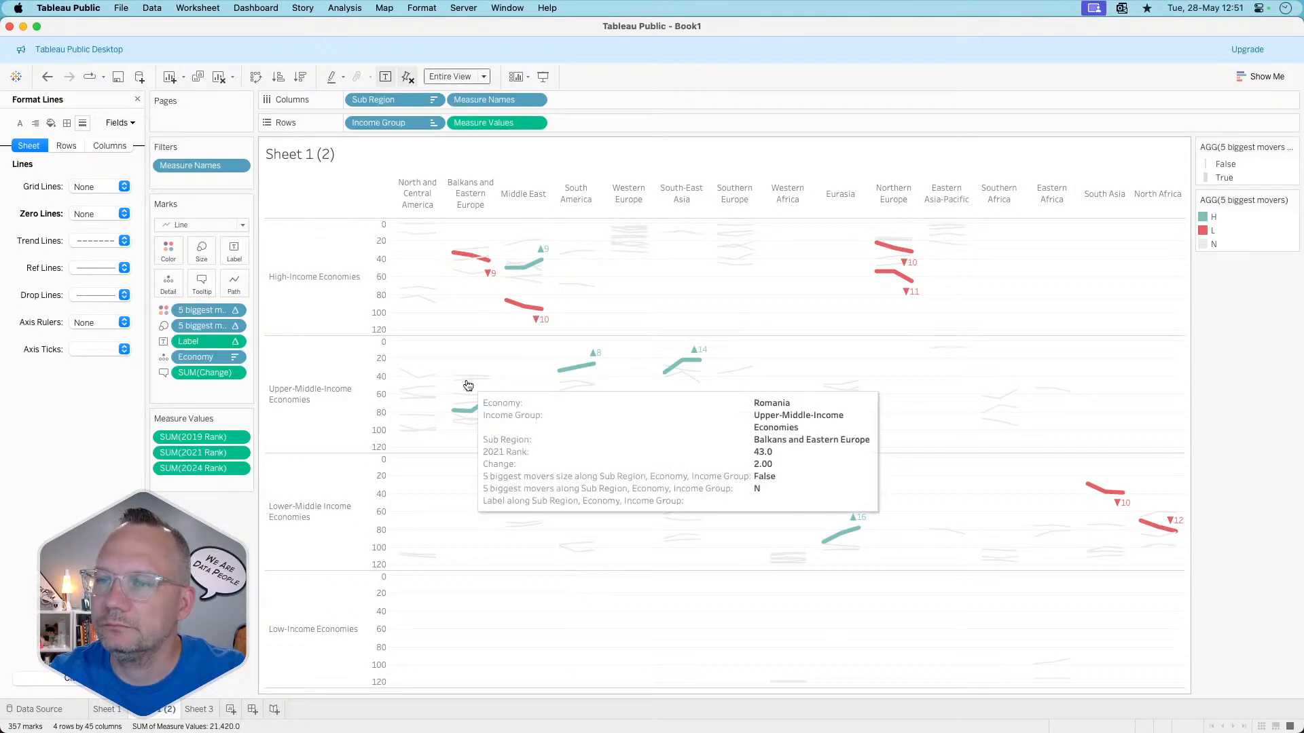
# - Set the Measure Values axis's major tick interval to 25 and close the axis settings
pyautogui.rightClick(383, 254)
pyautogui.click(407, 258)
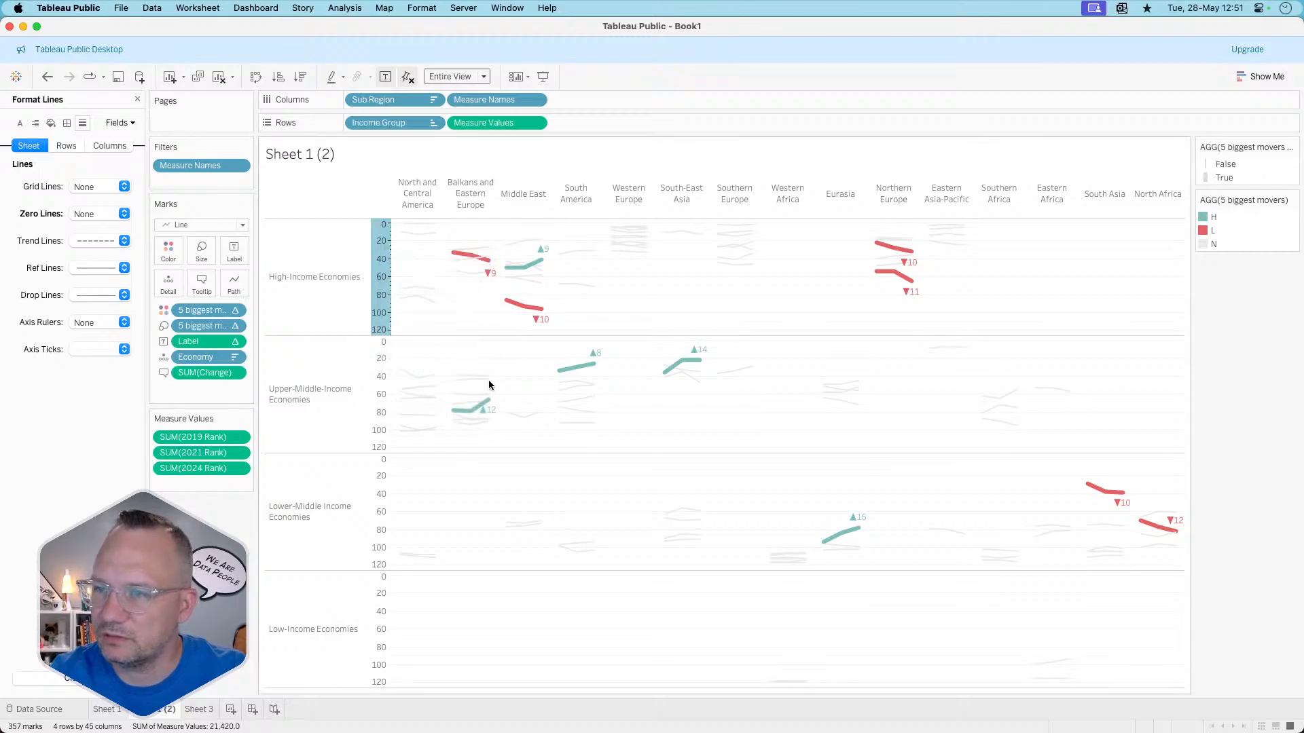
pyautogui.click(702, 346)
pyautogui.click(724, 216)
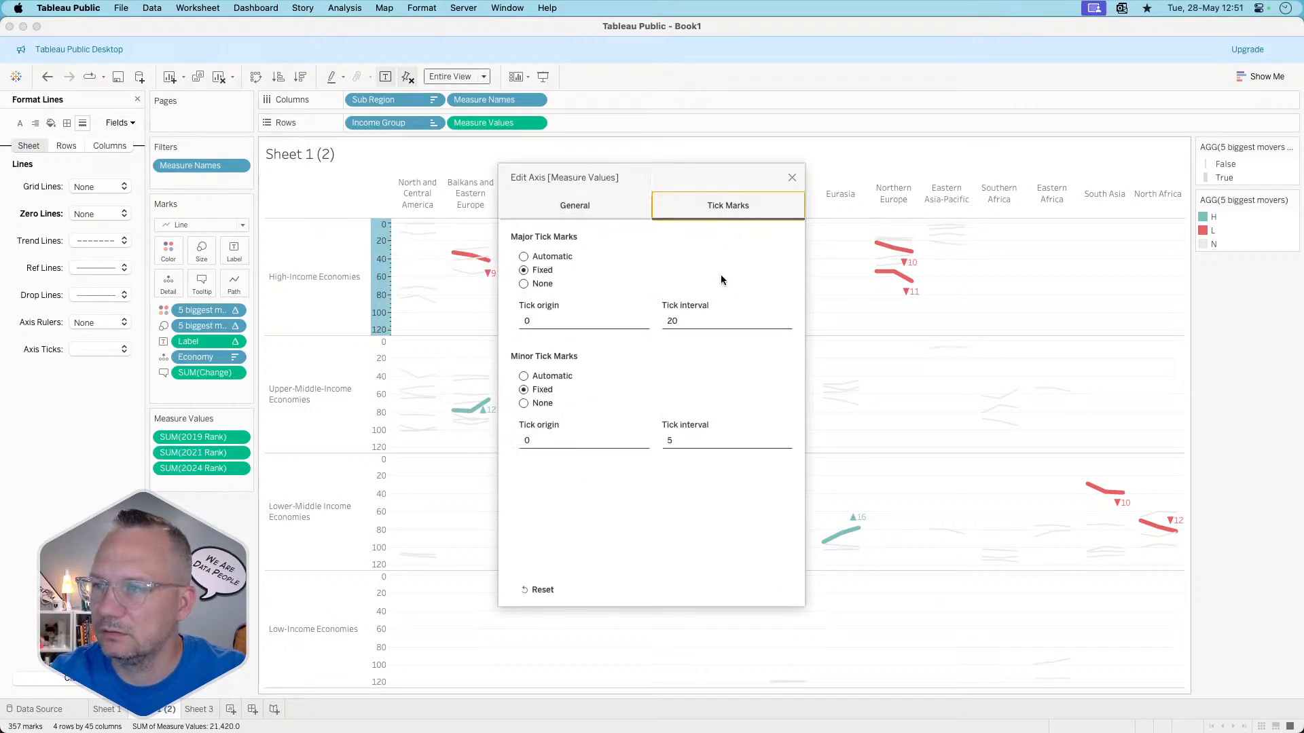
pyautogui.doubleClick(684, 323)
pyautogui.write('25')
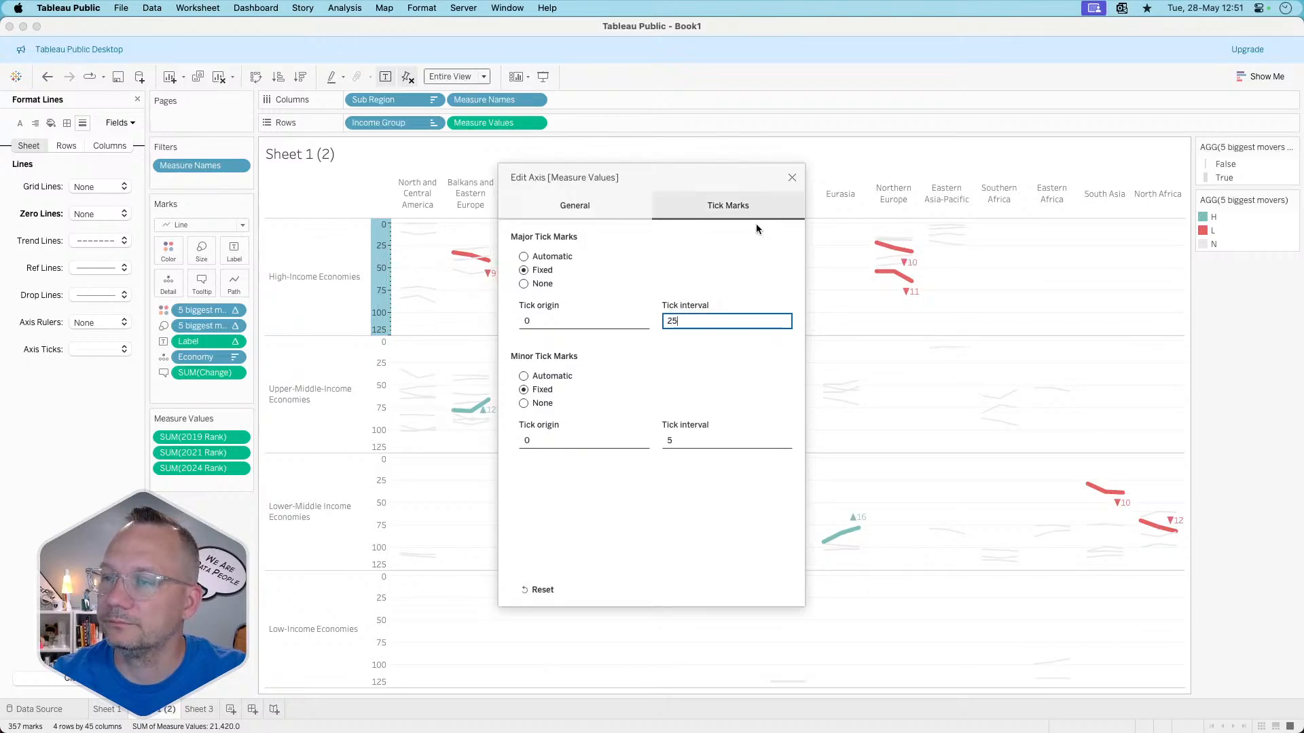
pyautogui.click(792, 178)
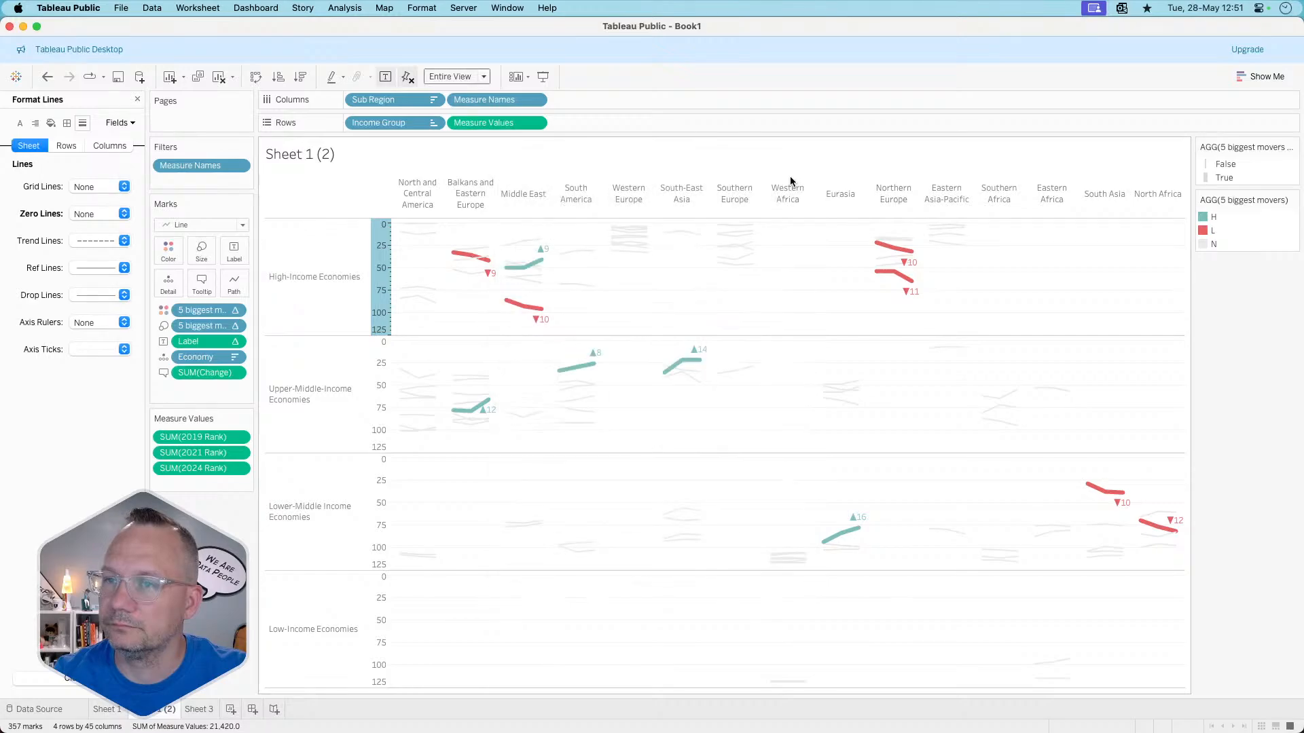
pyautogui.click(655, 290)
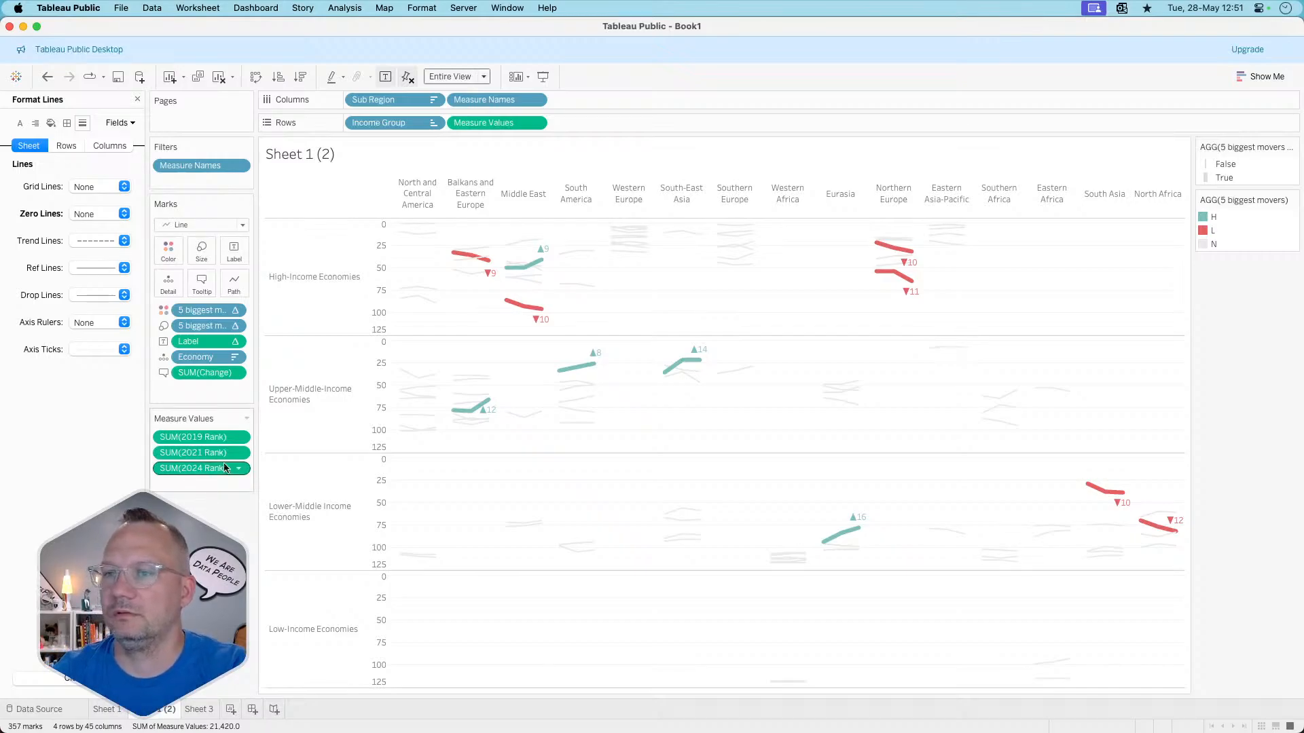
# - Set the fixed end of the Measure Values axis range to 120, close the axis settings and deselect the axis
pyautogui.rightClick(384, 334)
pyautogui.press('Escape')
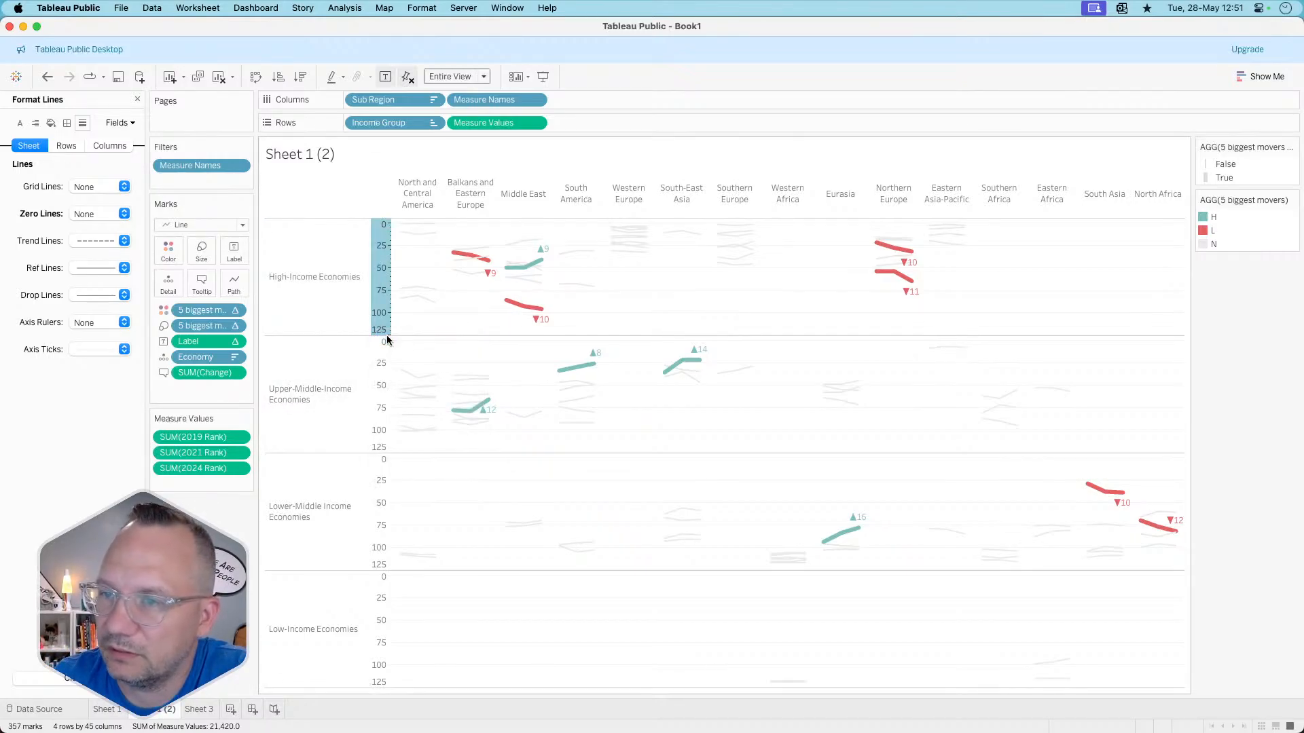
pyautogui.doubleClick(388, 339)
pyautogui.click(706, 345)
pyautogui.doubleClick(706, 345)
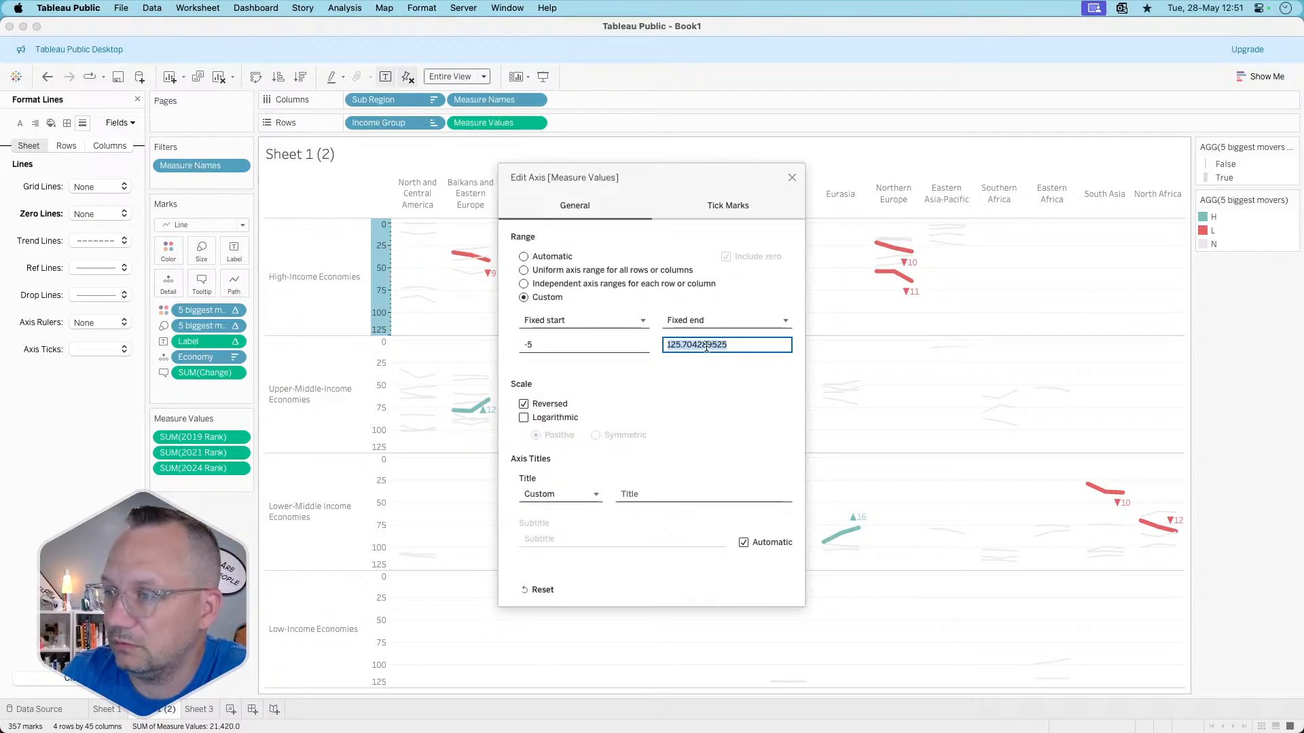
pyautogui.write('120')
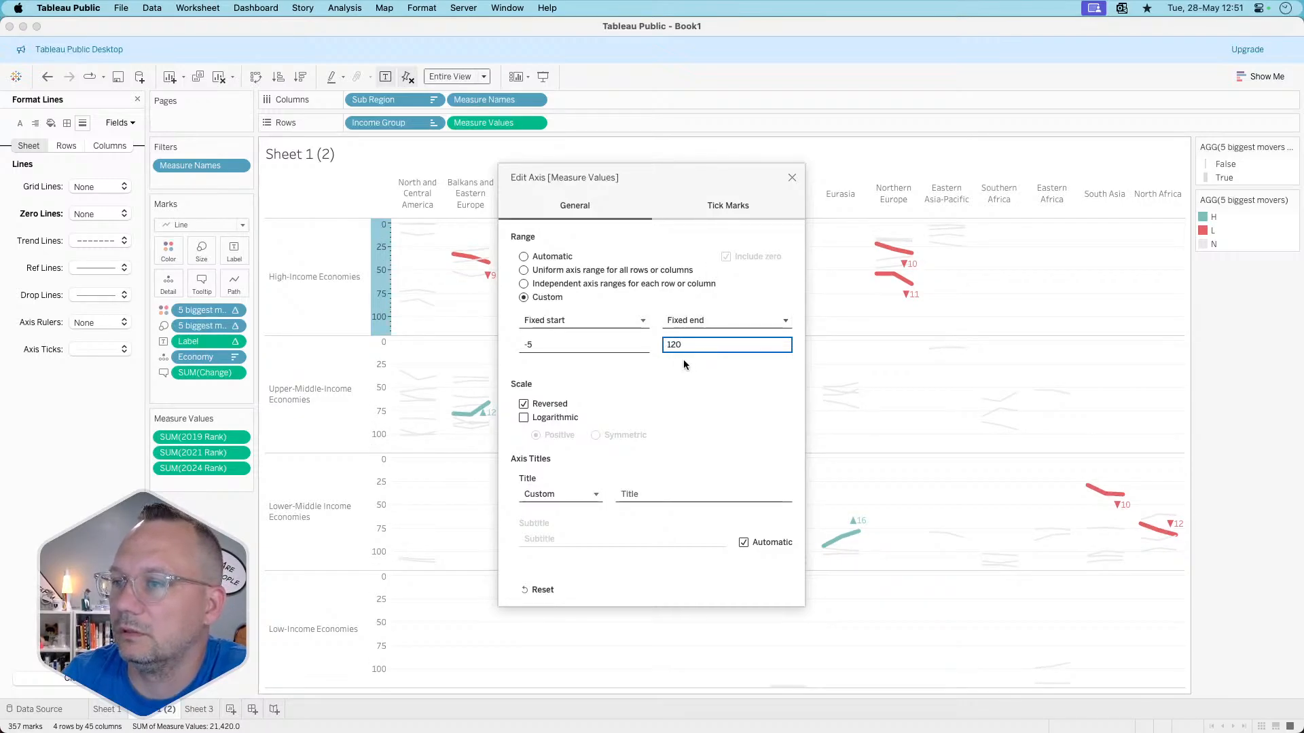
pyautogui.moveTo(684, 178); pyautogui.dragTo(241, 289)
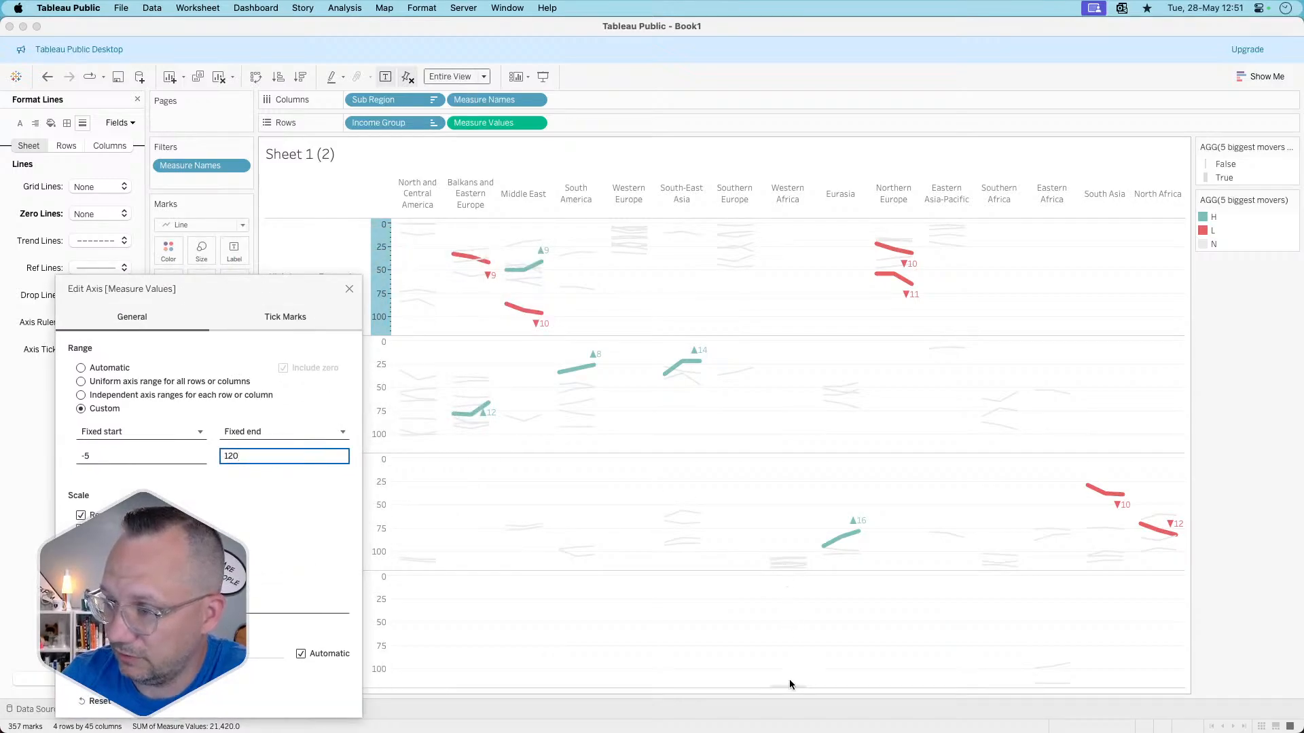
pyautogui.click(349, 288)
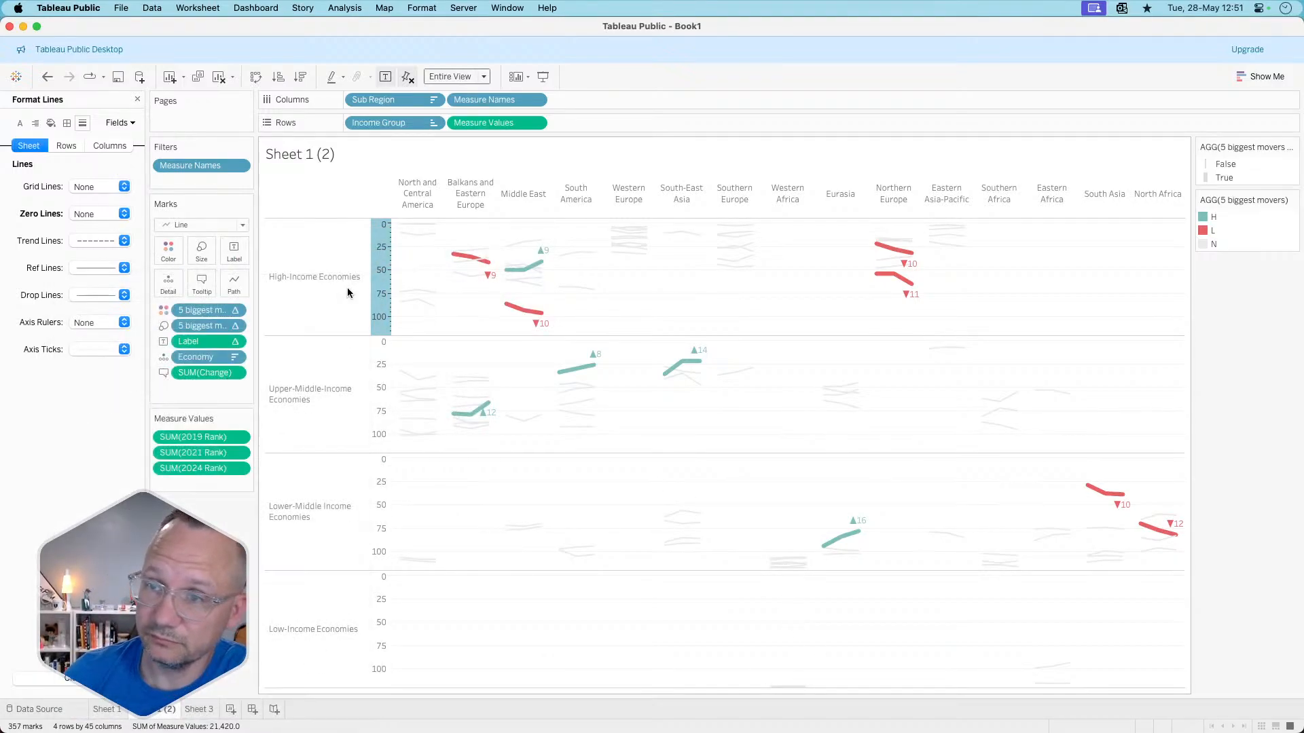
pyautogui.press('Escape')
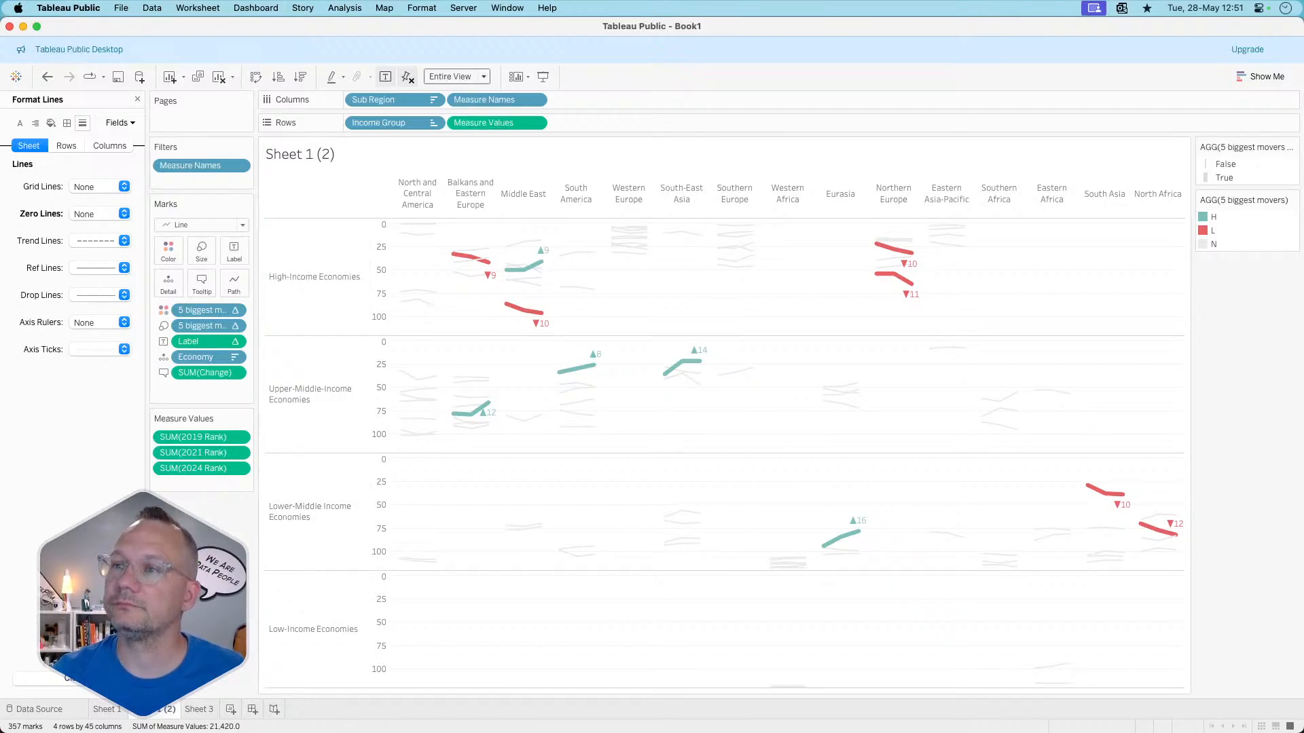
# - Create a new dashboard in the workbook
pyautogui.click(252, 709)
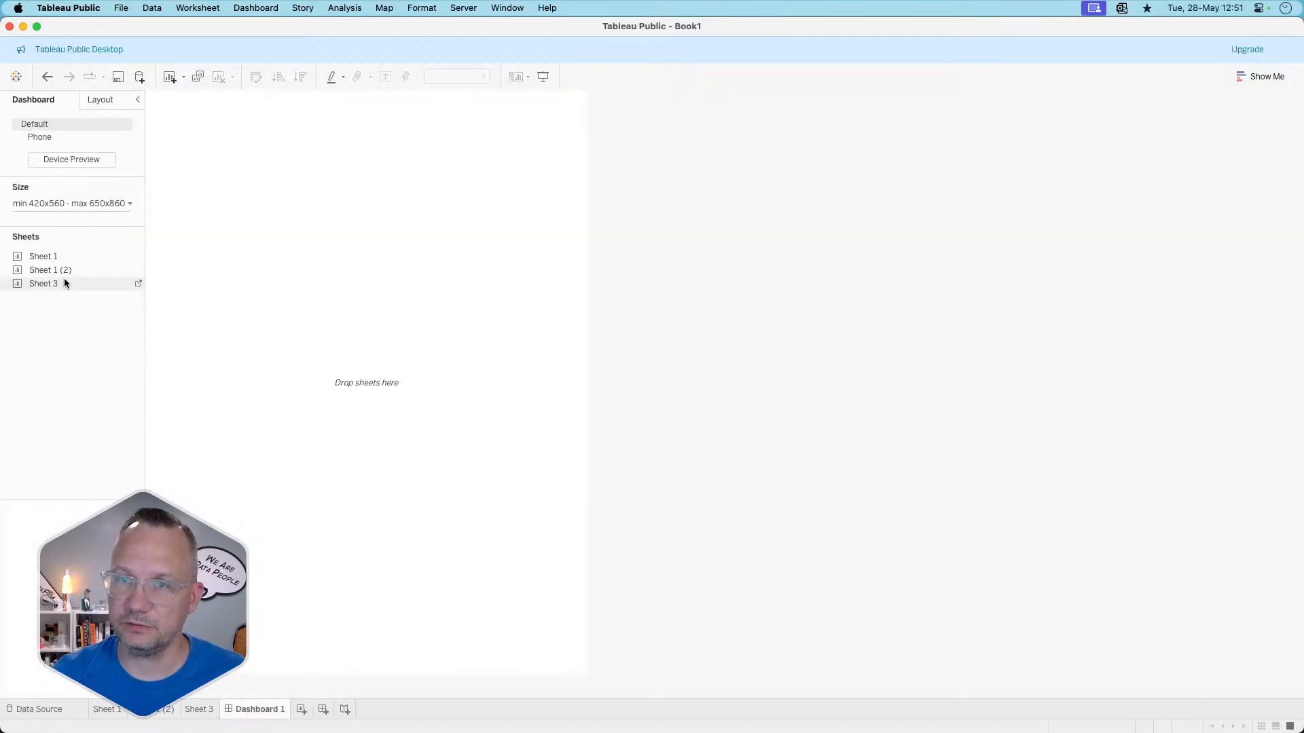
# - Set the dashboard size to the fixed Generic Desktop (1366 x 768) preset
pyautogui.click(35, 209)
pyautogui.click(38, 227)
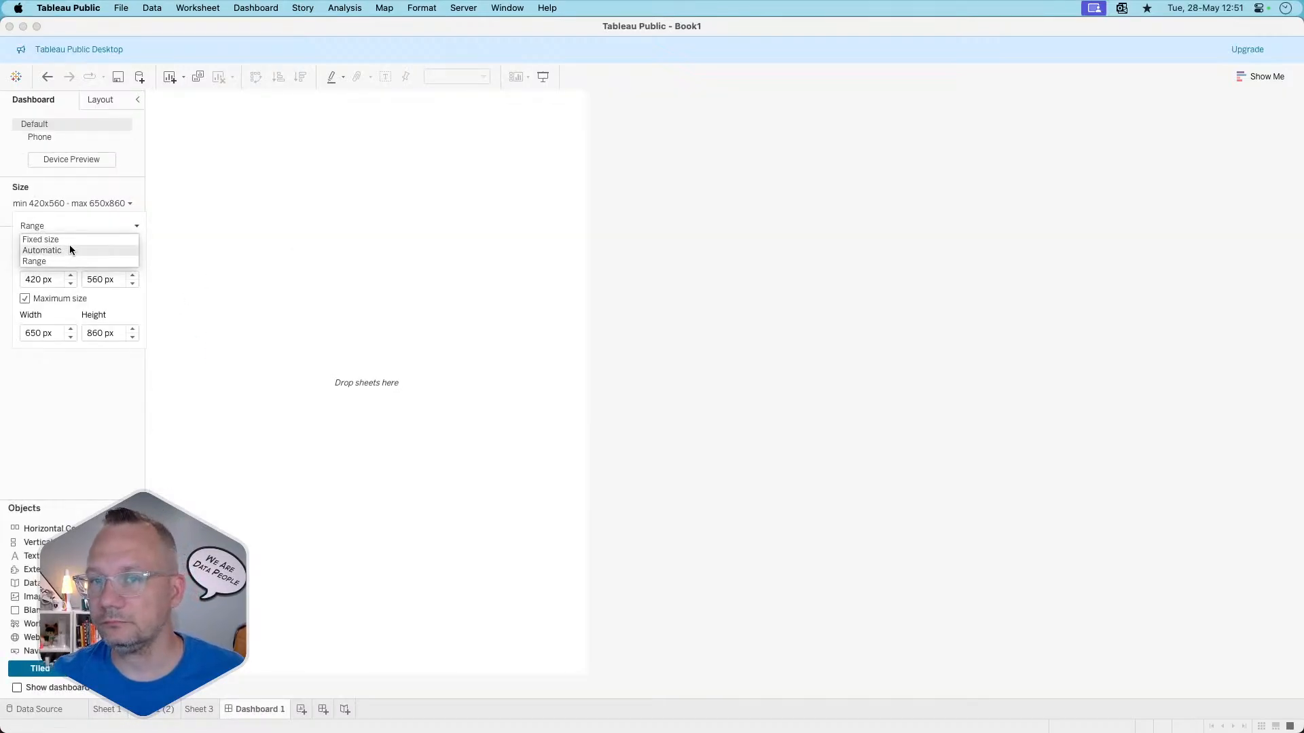
pyautogui.click(68, 247)
pyautogui.click(64, 230)
pyautogui.click(64, 238)
pyautogui.click(57, 249)
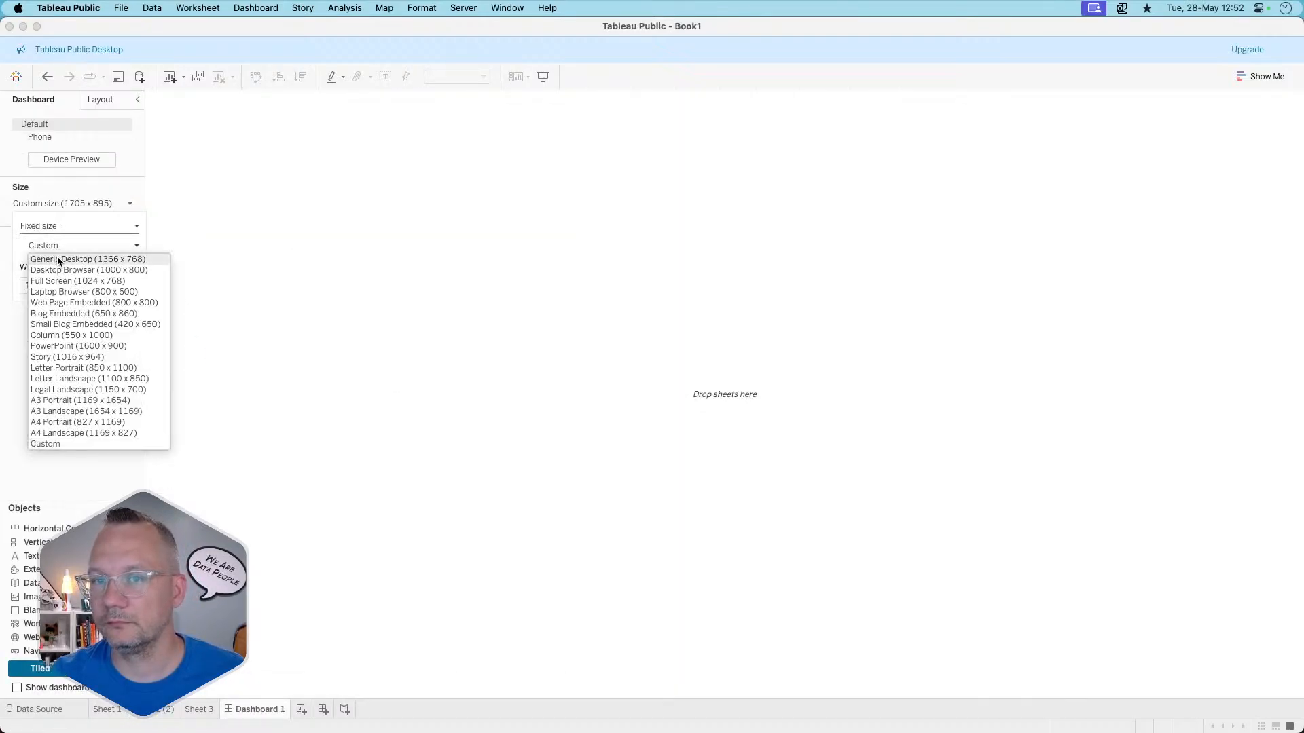
pyautogui.click(55, 259)
pyautogui.click(67, 421)
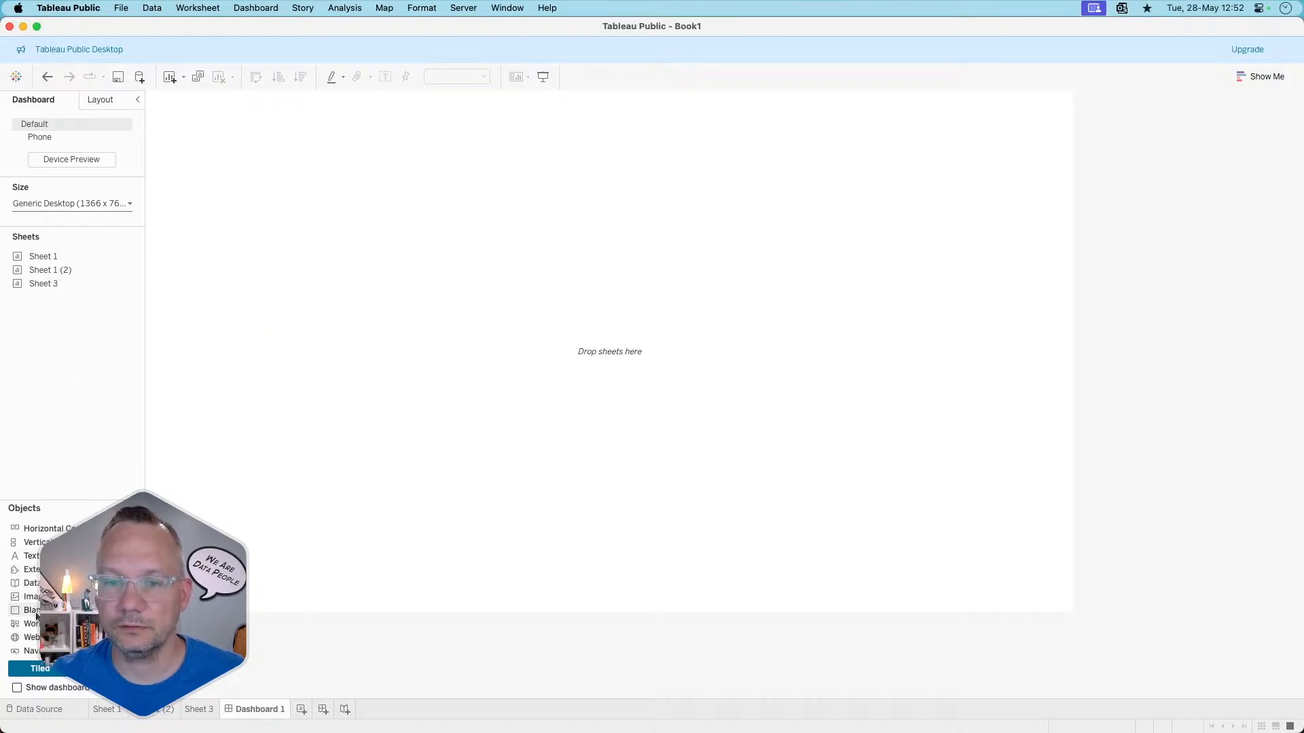
# - Add a vertical container filling the dashboard and place Sheet 1 (2) inside it
pyautogui.moveTo(31, 541); pyautogui.dragTo(466, 367)
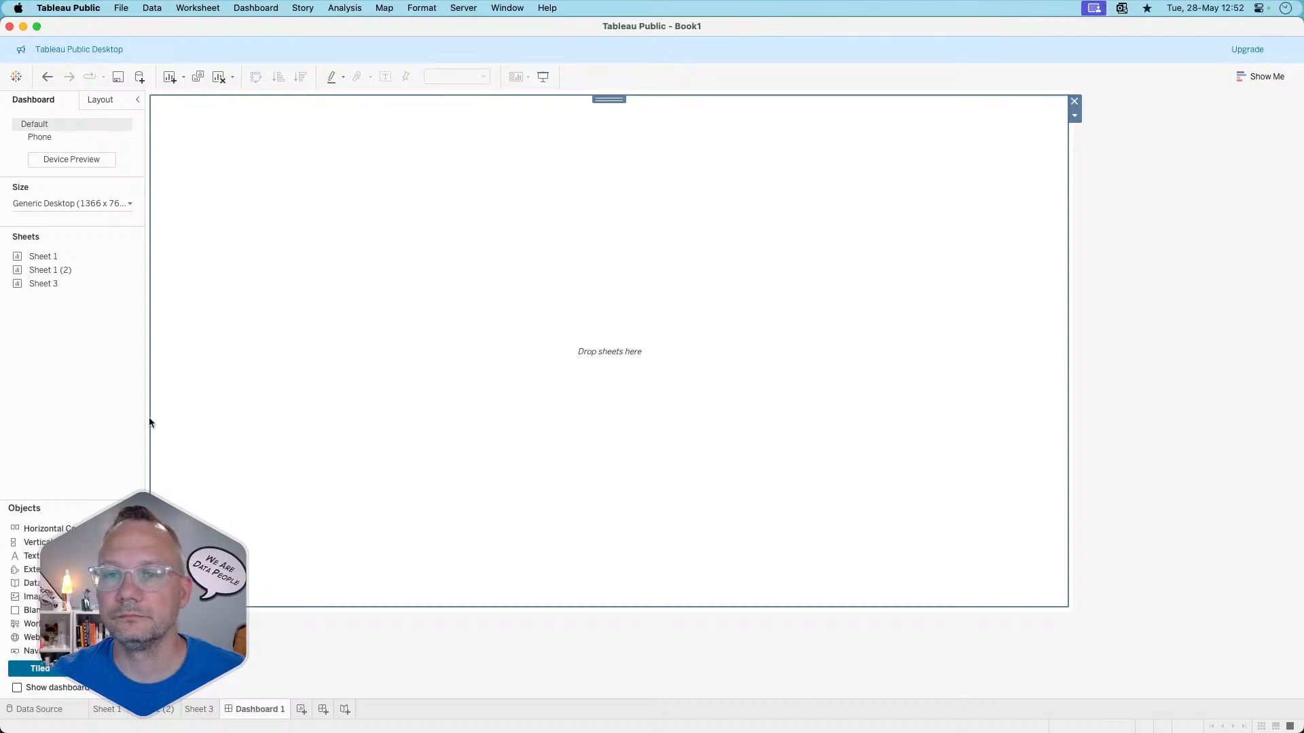
pyautogui.moveTo(85, 262)
pyautogui.moveTo(71, 270); pyautogui.dragTo(430, 279)
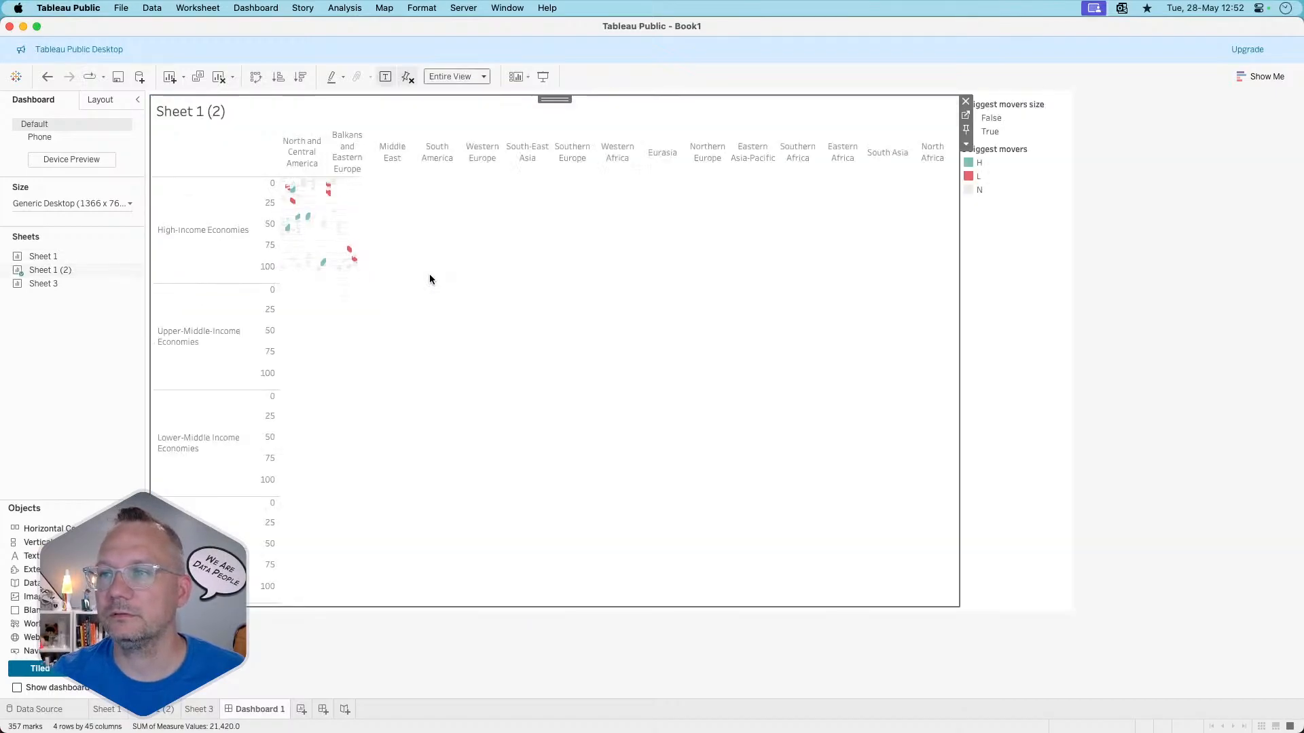
# - Remove the layout container holding the two 5 biggest movers legends, including its items
pyautogui.click(1017, 226)
pyautogui.click(1074, 101)
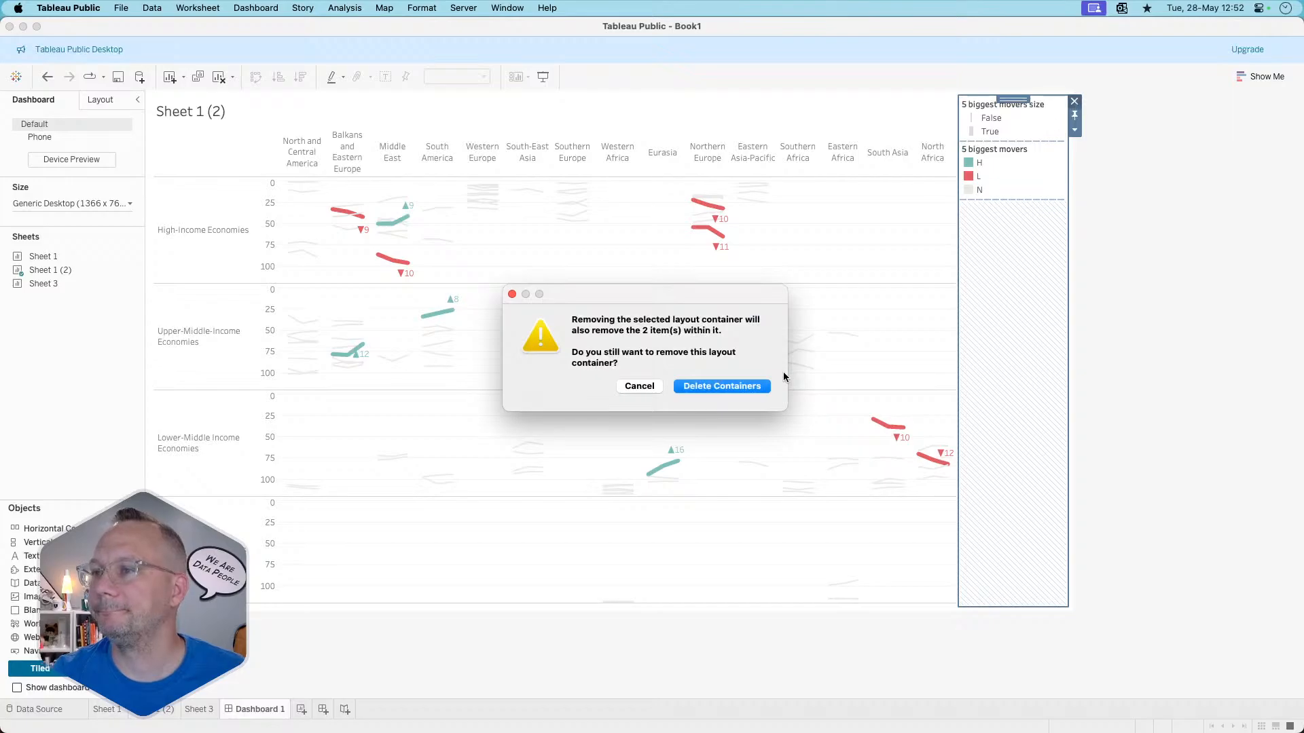
pyautogui.click(745, 386)
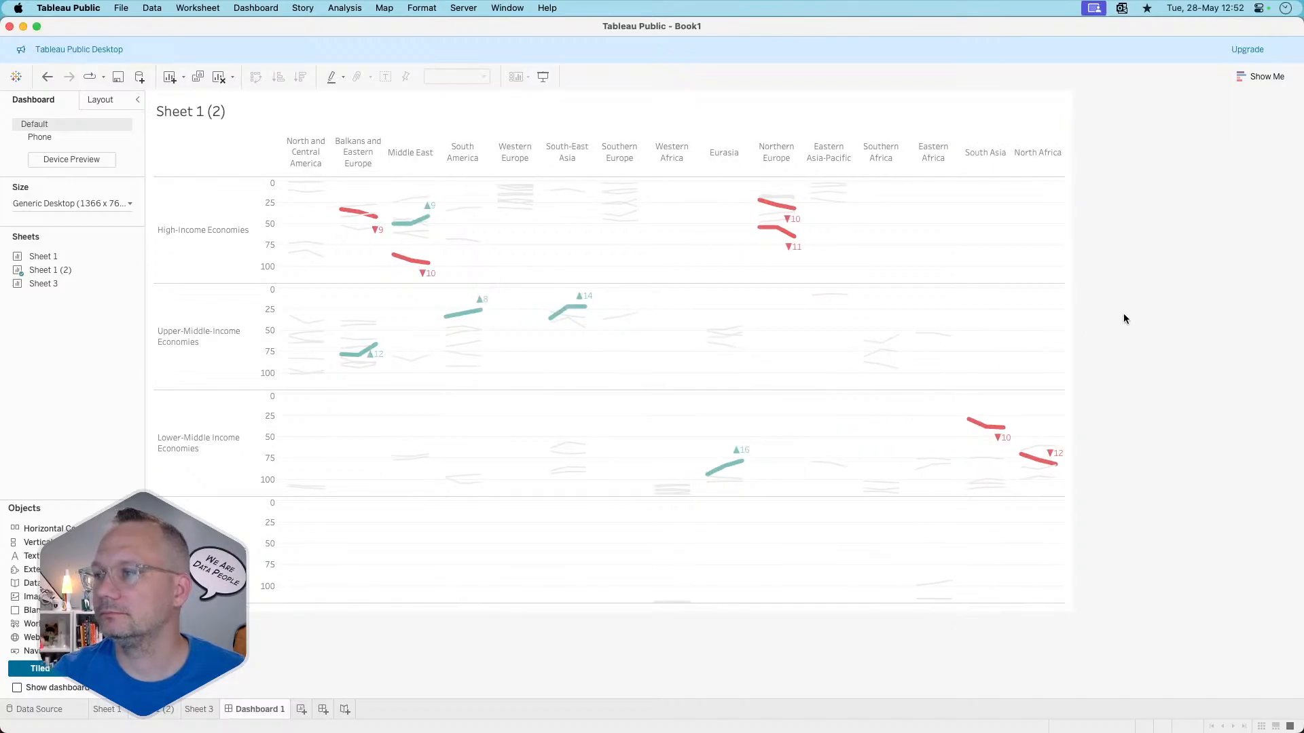
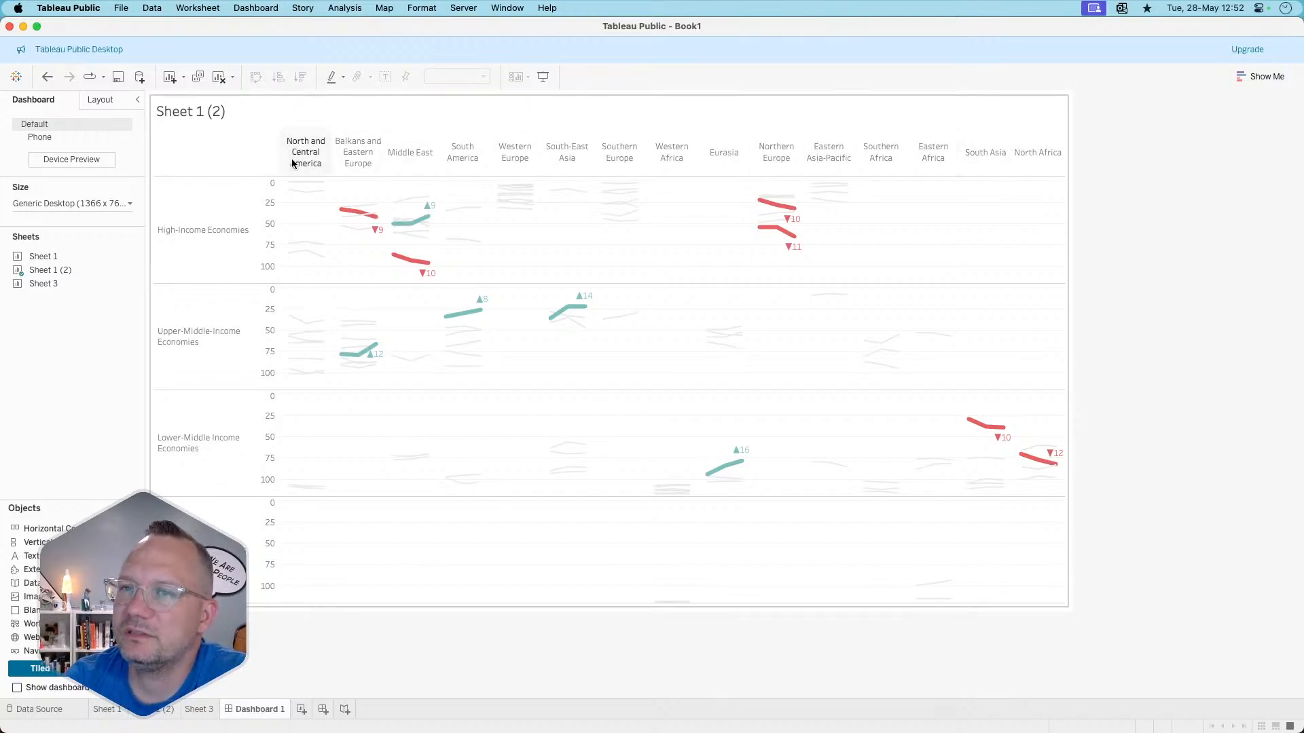
# - Try out an Economy highlighter for the Sheet 1 (2) chart and remove it from the dashboard
pyautogui.click(234, 145)
pyautogui.click(1074, 144)
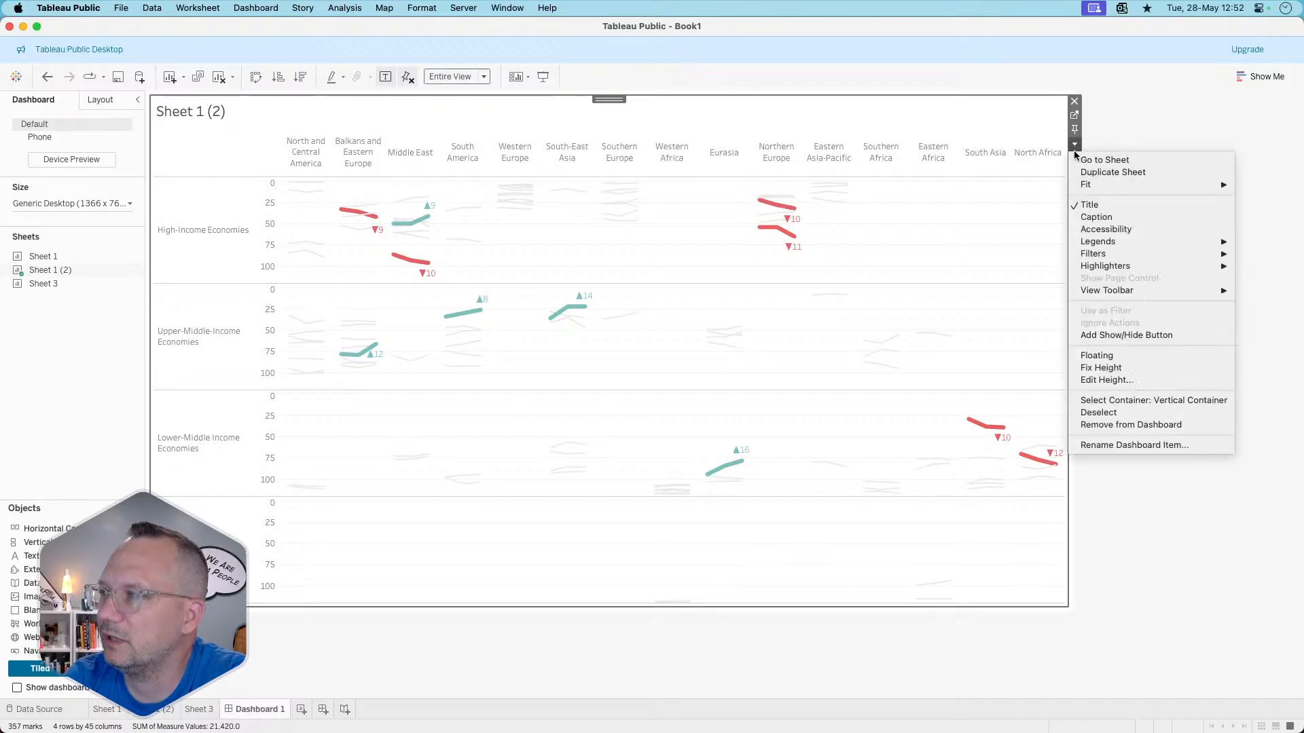
pyautogui.moveTo(1102, 267)
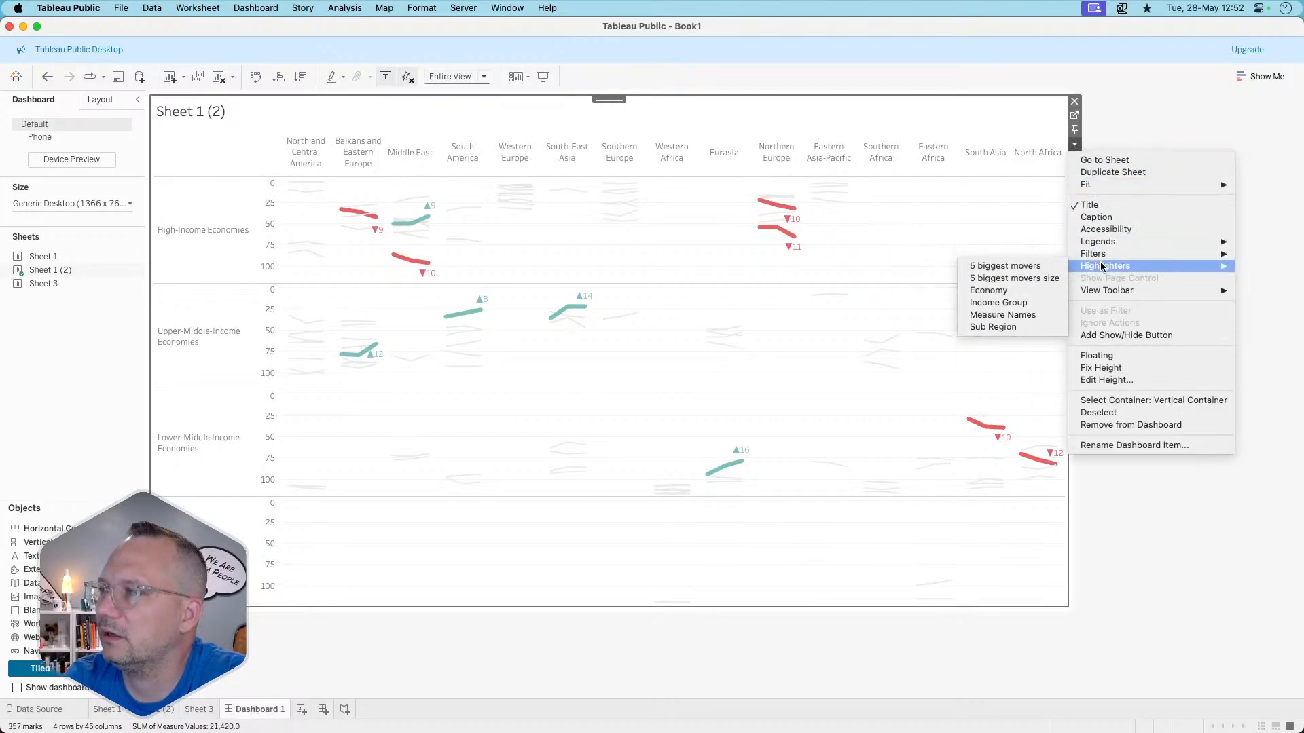
pyautogui.click(1005, 291)
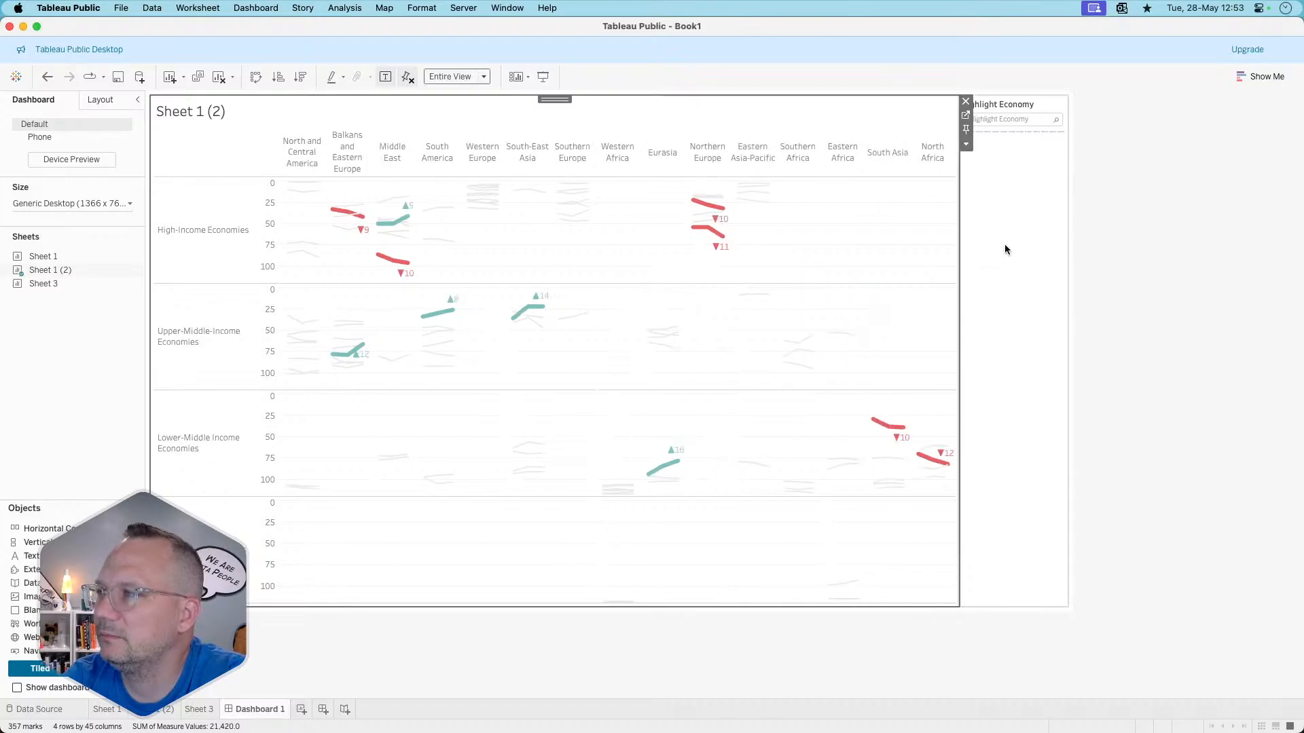
pyautogui.click(1004, 119)
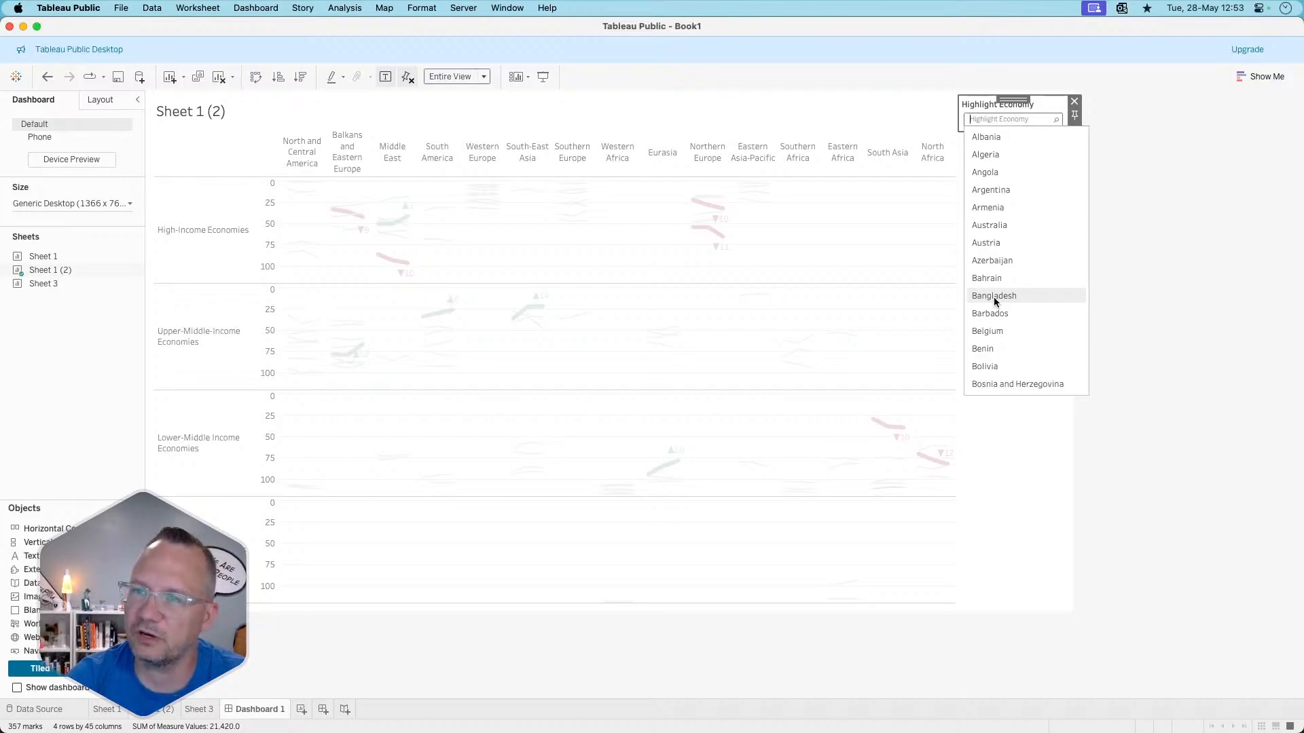
pyautogui.click(1163, 248)
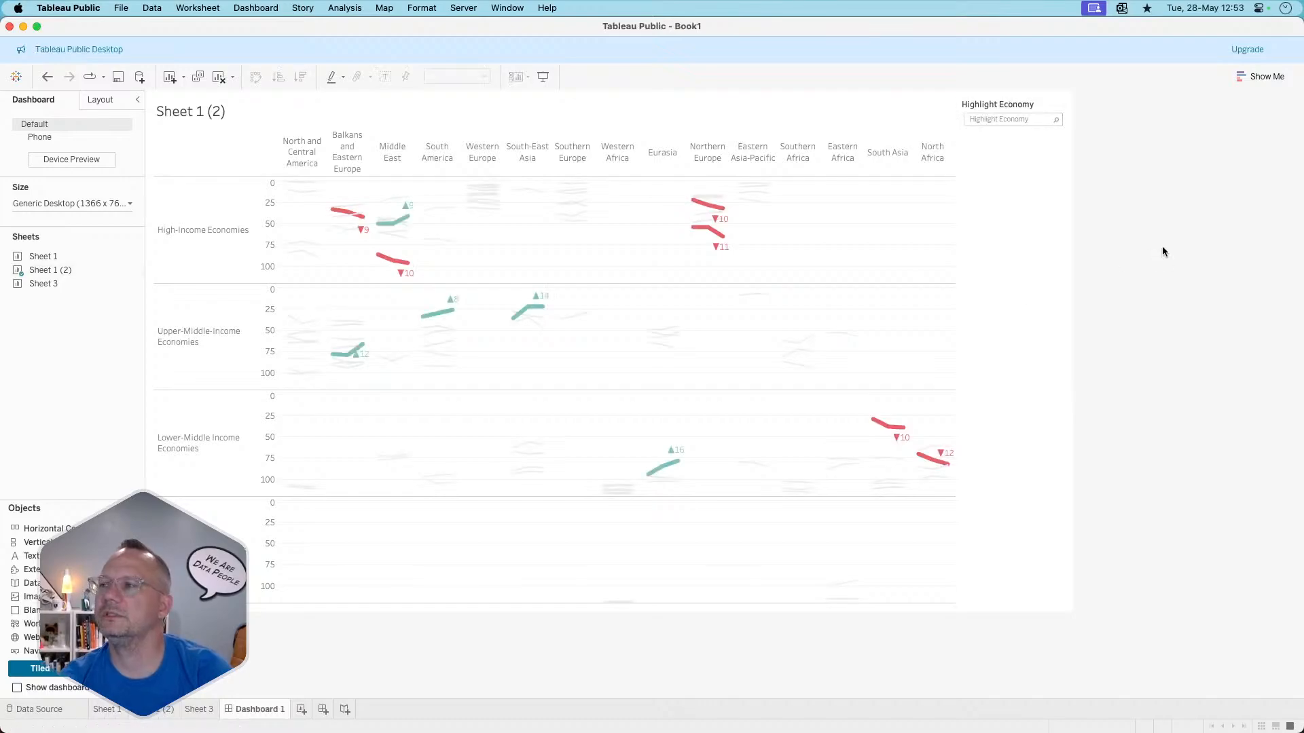
pyautogui.click(1037, 101)
pyautogui.click(1074, 101)
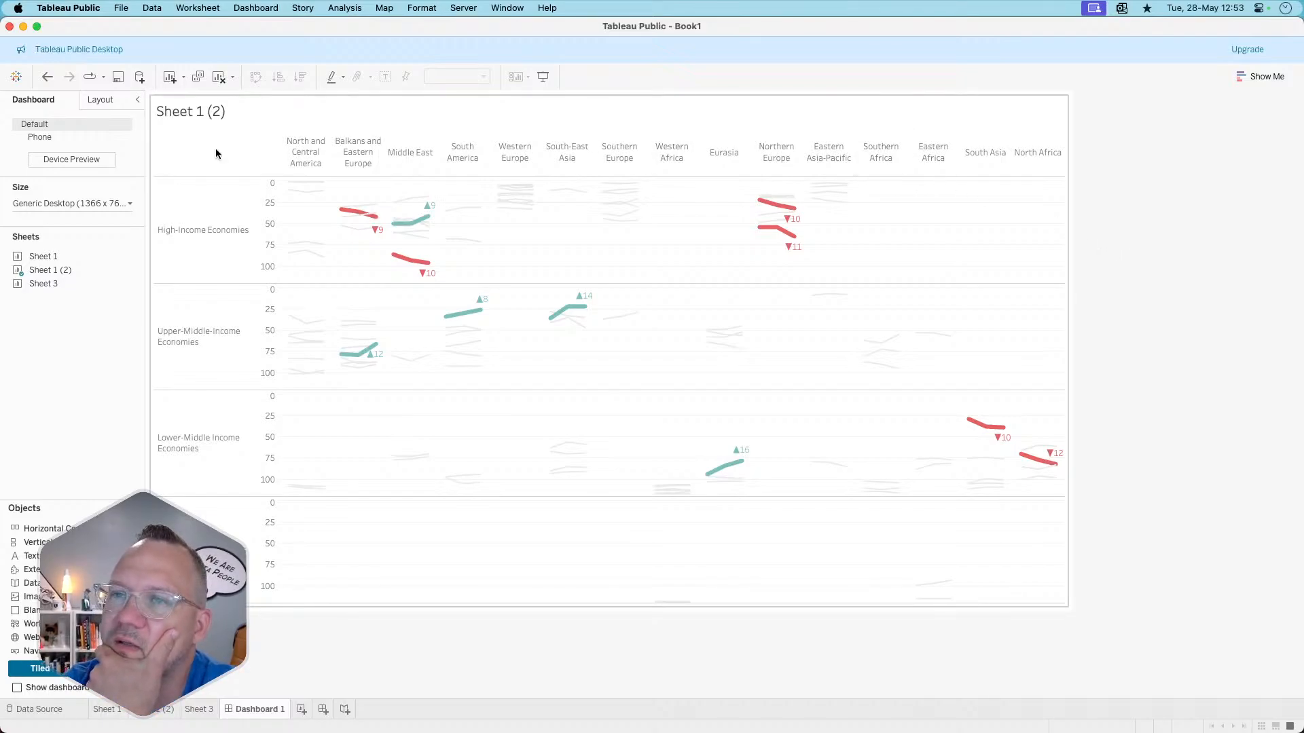
pyautogui.rightClick(177, 116)
pyautogui.click(178, 113)
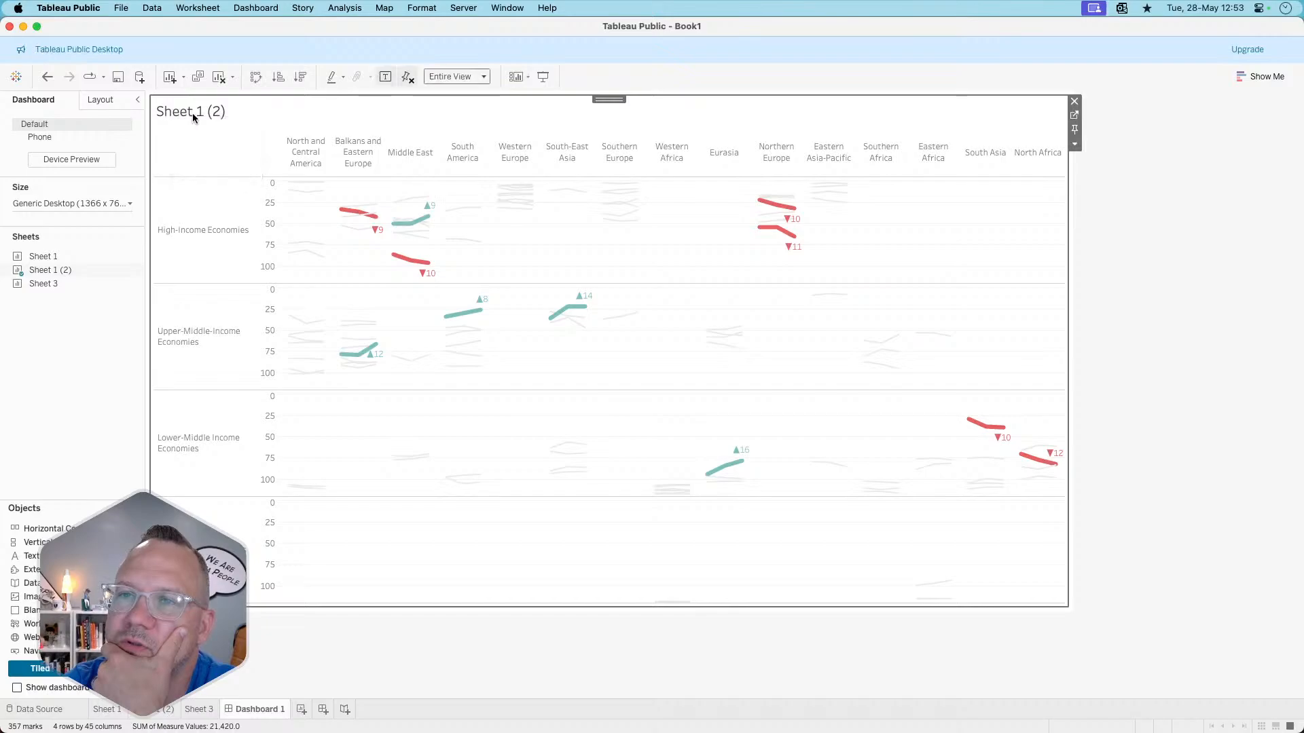
pyautogui.doubleClick(196, 113)
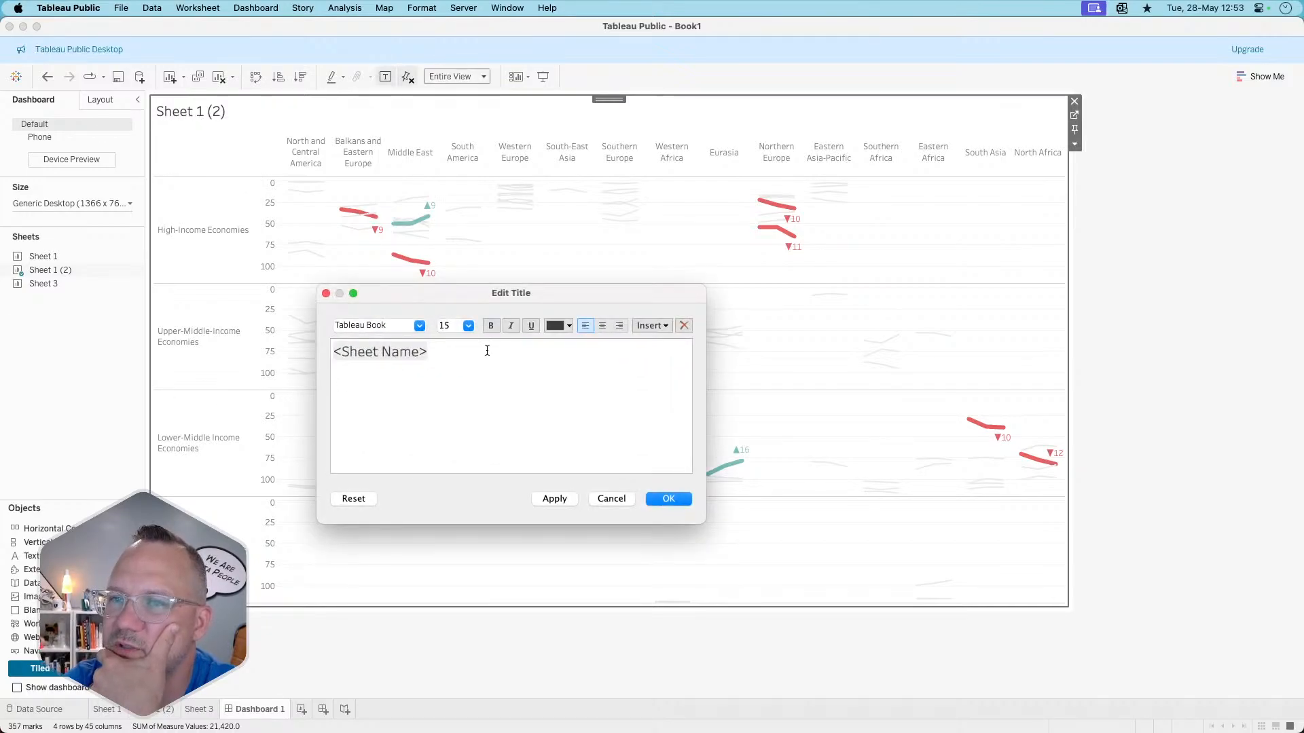
pyautogui.moveTo(523, 352); pyautogui.dragTo(271, 346)
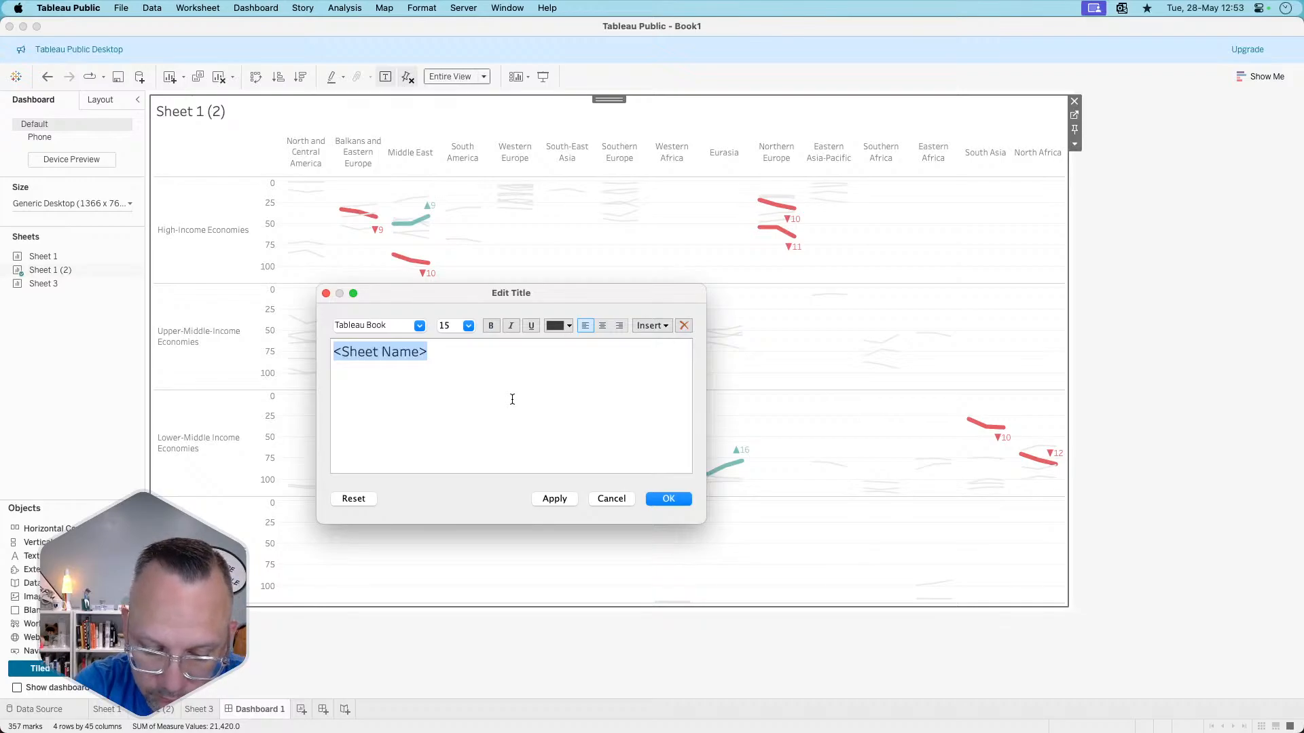
pyautogui.press('super+Tab')
pyautogui.press('super+Tab')
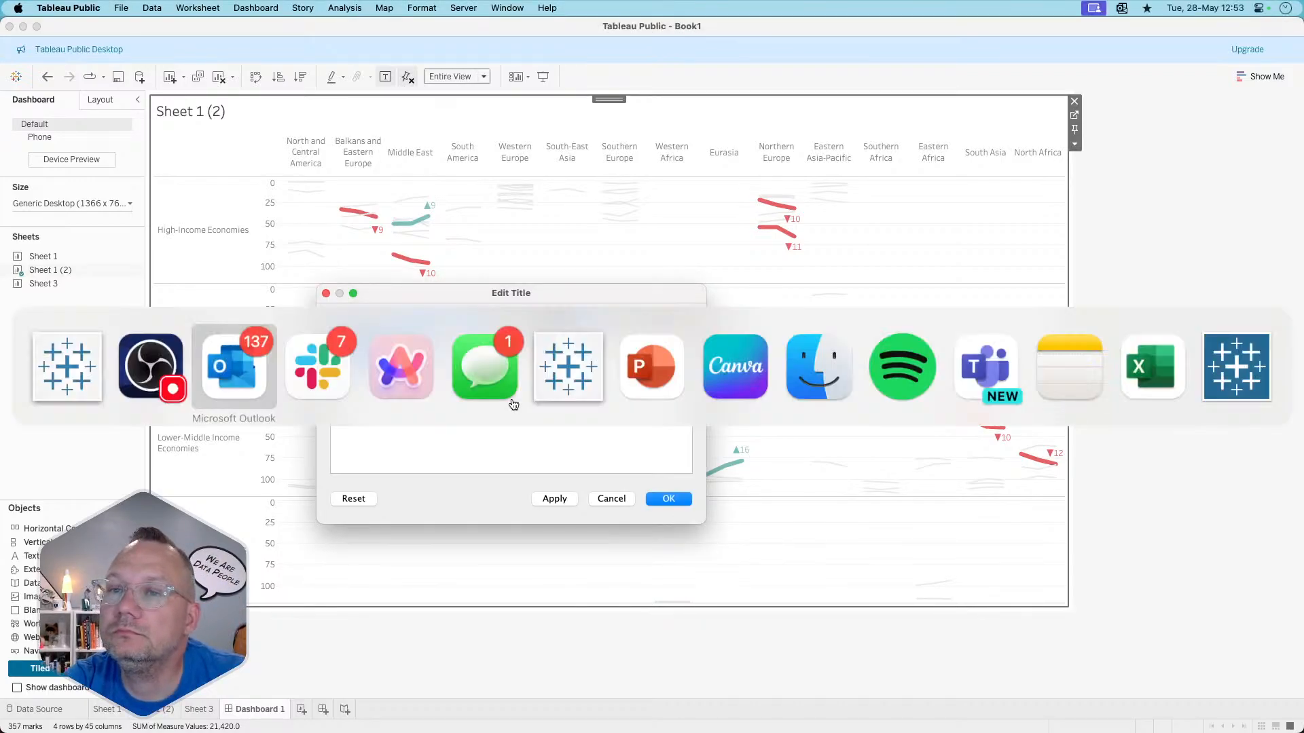
pyautogui.press('super+Tab')
pyautogui.press('super+Tab')
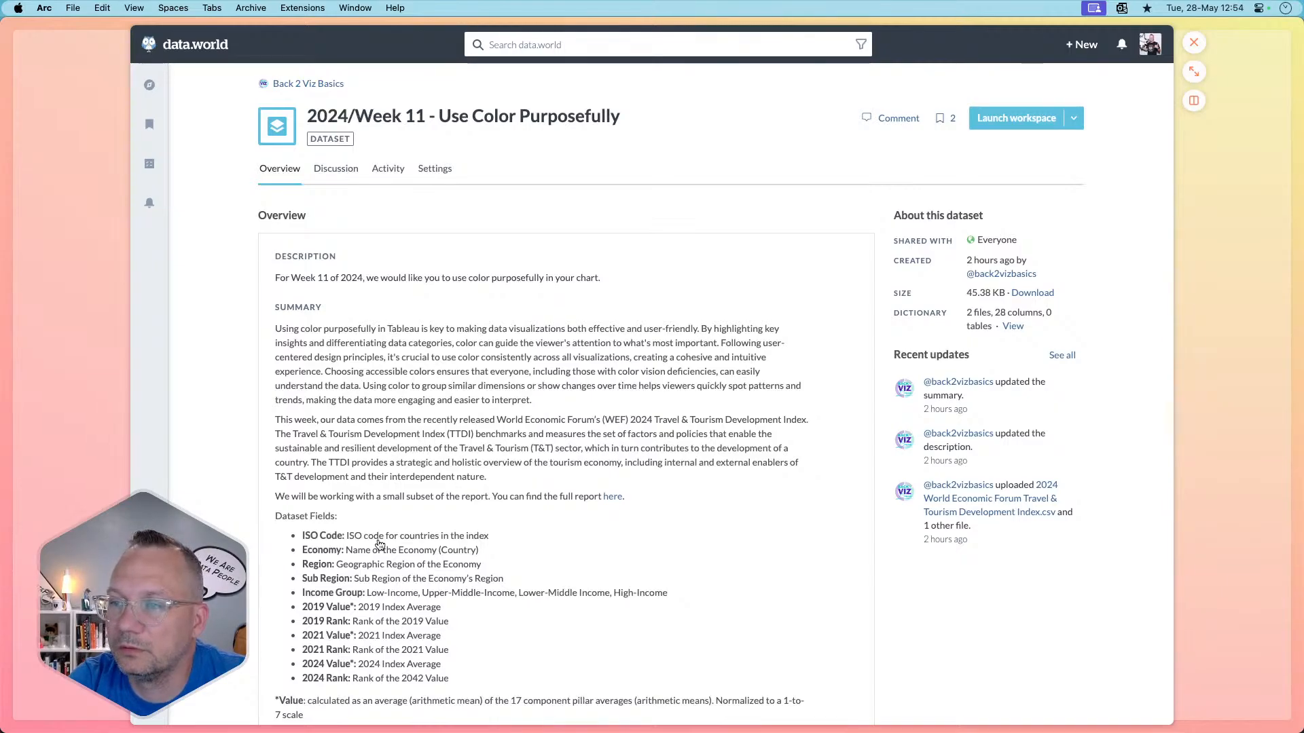
pyautogui.press('super+Tab')
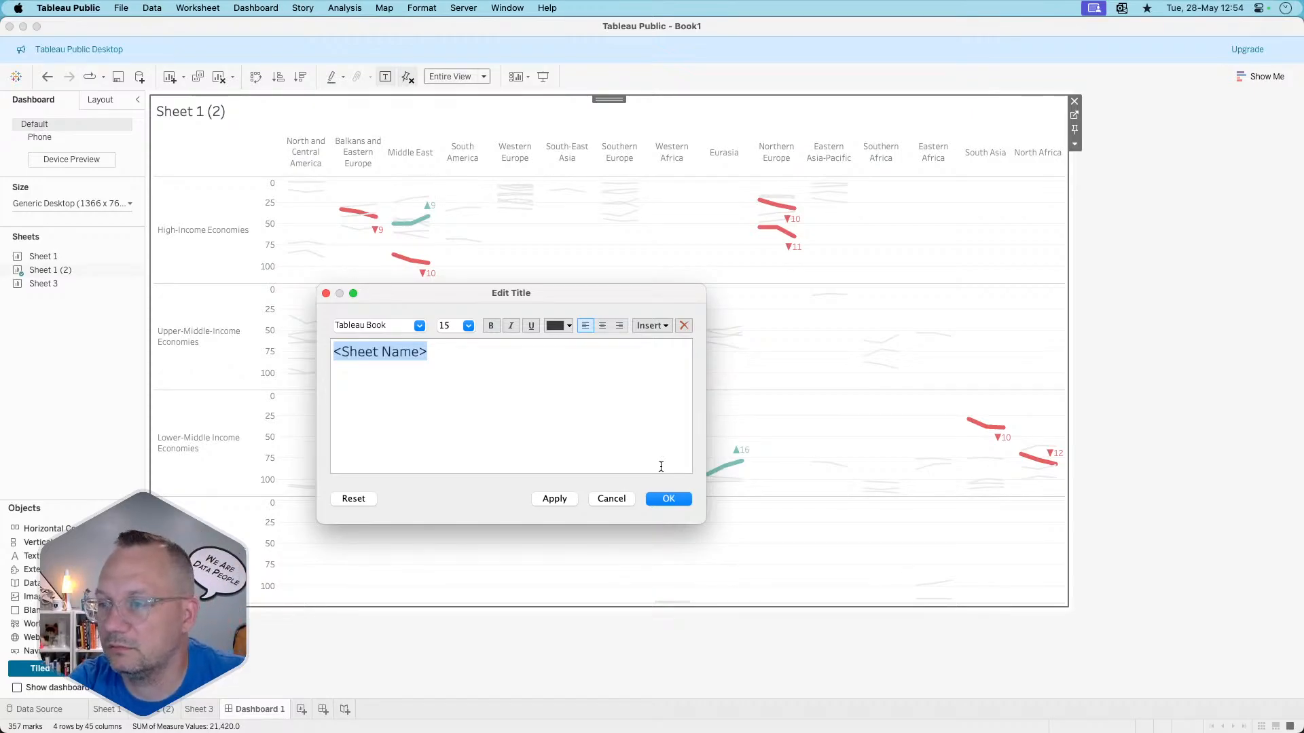
pyautogui.click(611, 499)
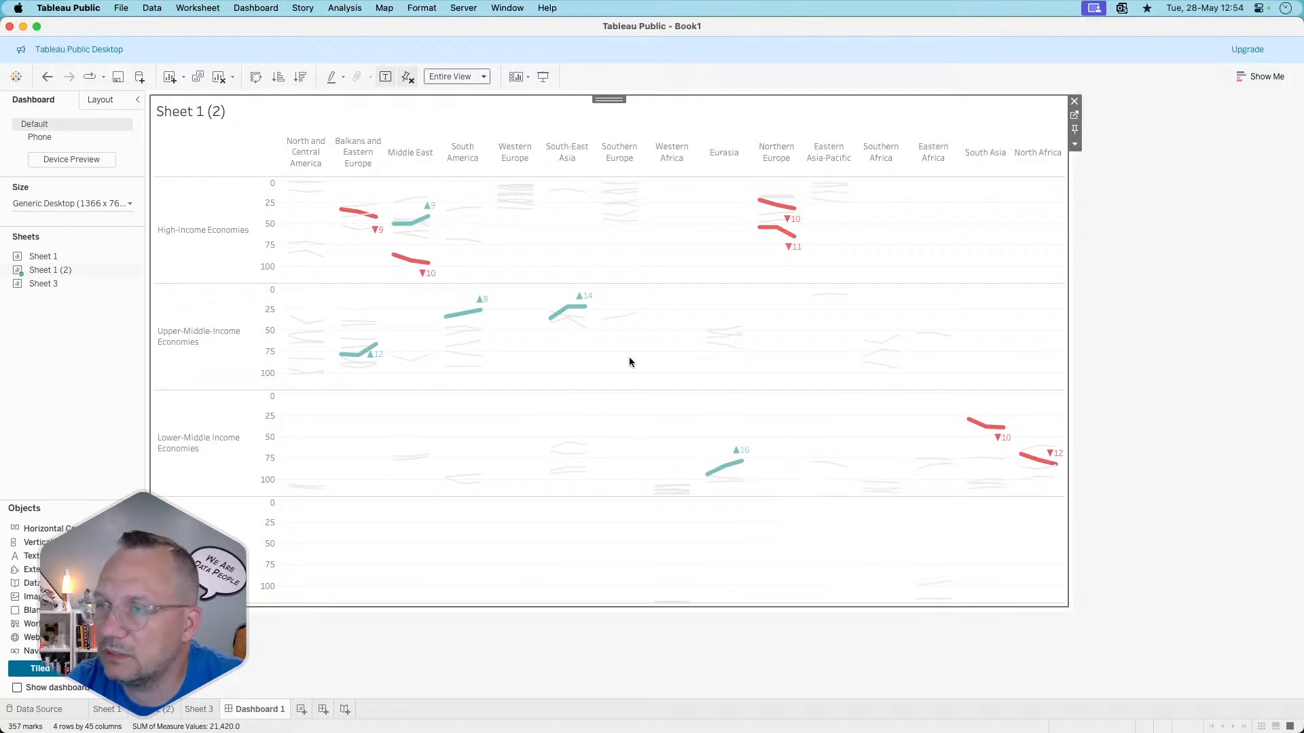
# - Open the chart's title for editing and set the font of its sheet name text to Tableau Semibold
pyautogui.doubleClick(221, 114)
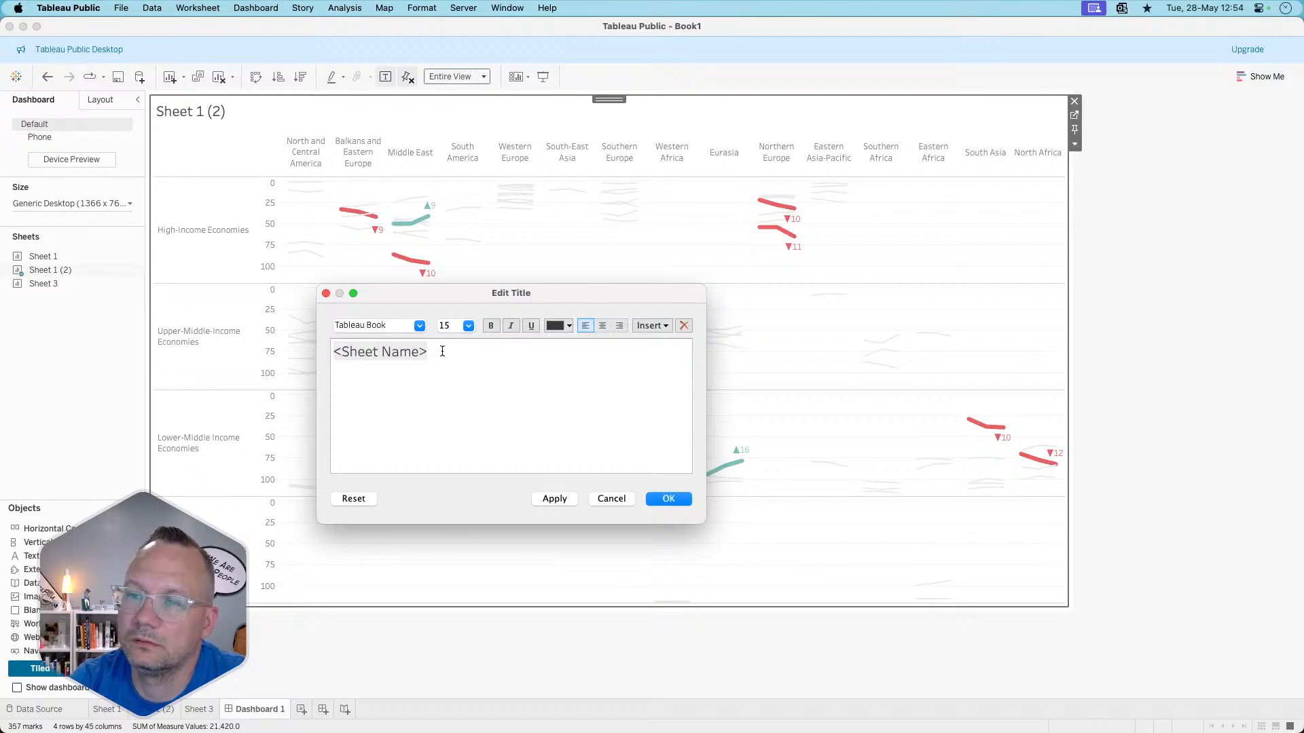
pyautogui.moveTo(442, 352); pyautogui.dragTo(278, 354)
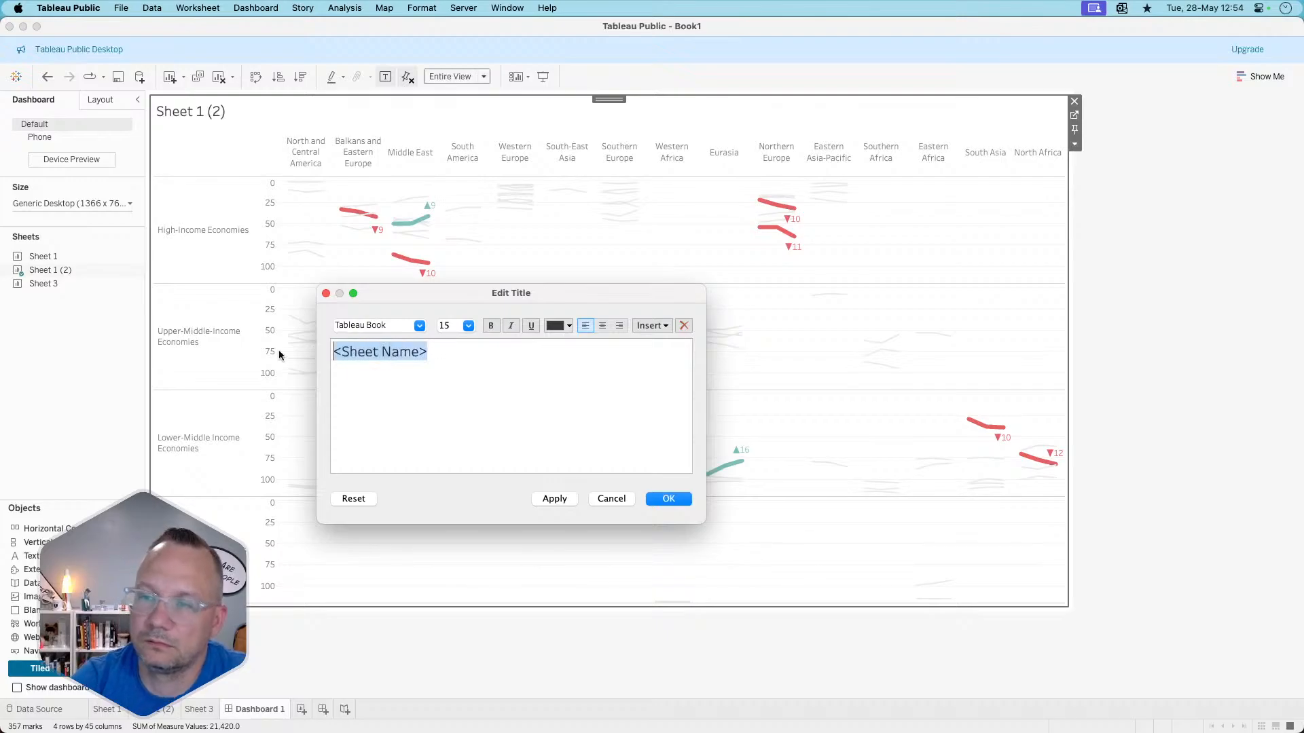
pyautogui.click(419, 327)
pyautogui.click(419, 326)
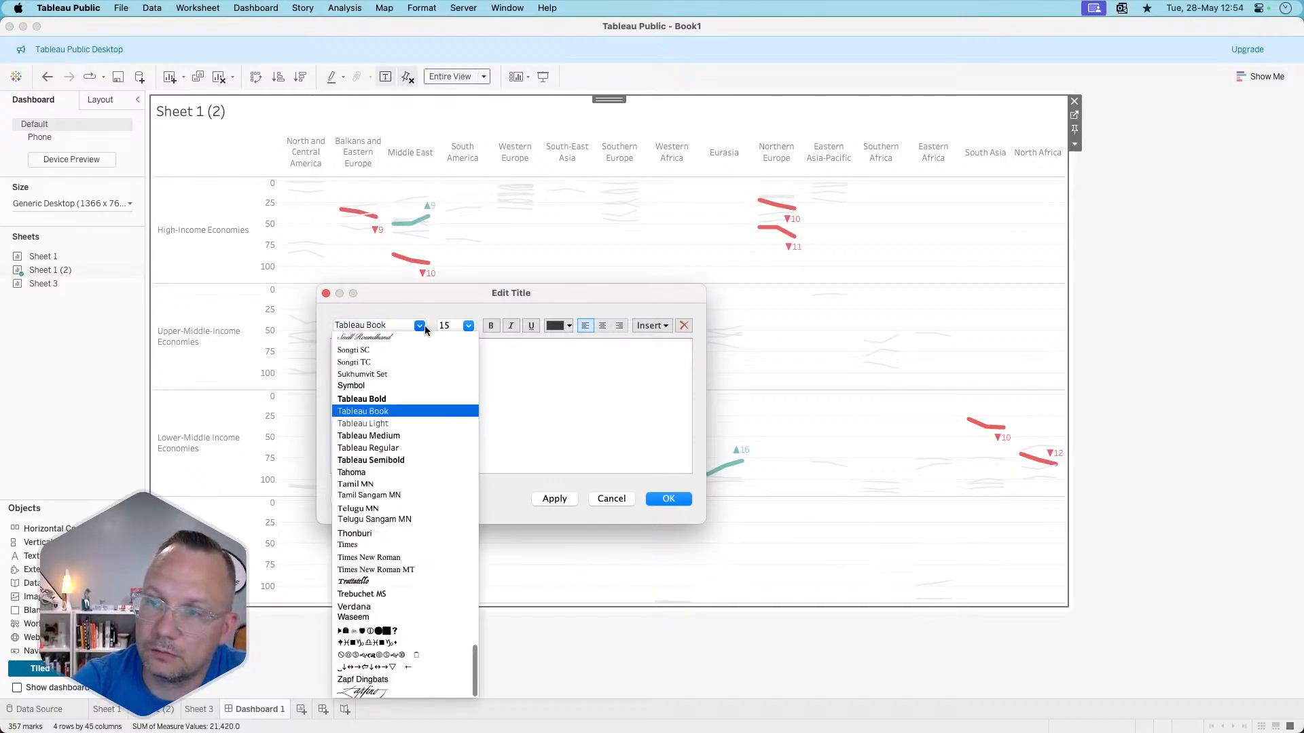
pyautogui.click(405, 459)
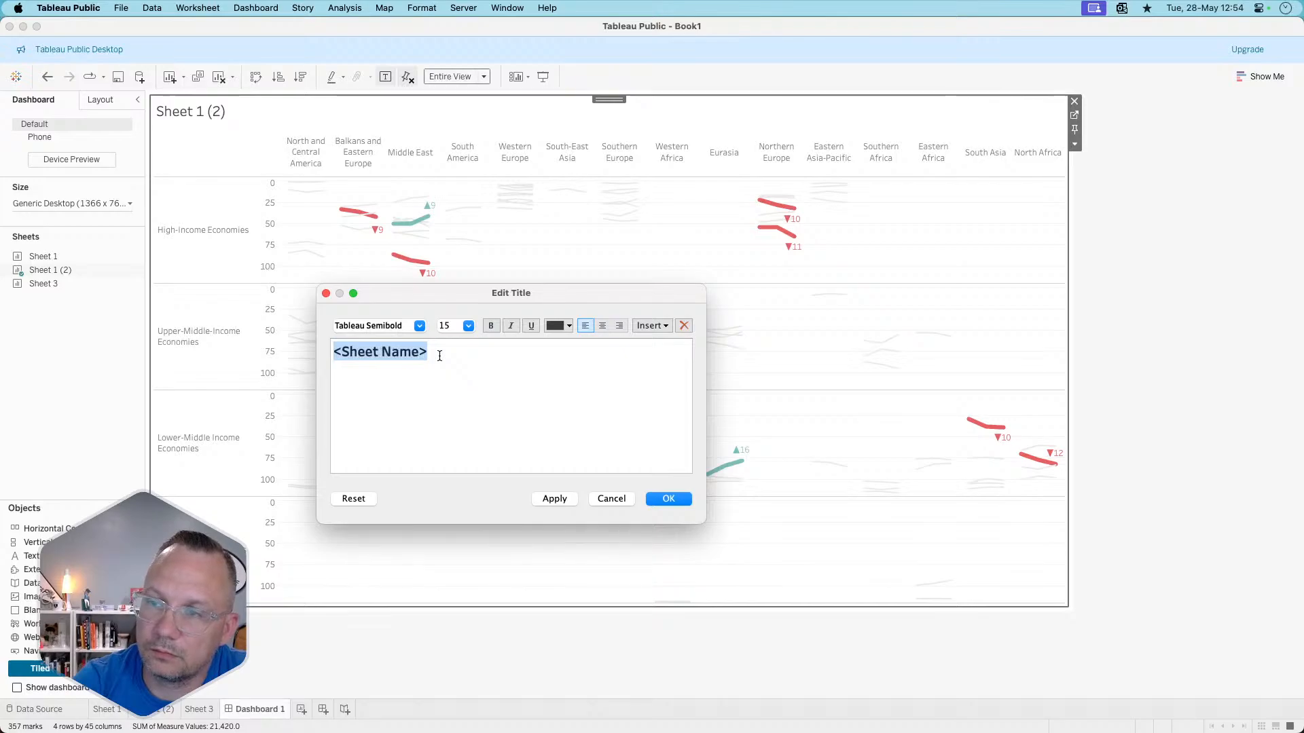
# - Replace the selected sheet name in the chart's title with the headline text "Uzbekistan leads the way in improving"
pyautogui.write('f')
pyautogui.press('BackSpace')
pyautogui.write('Uzbekistan')
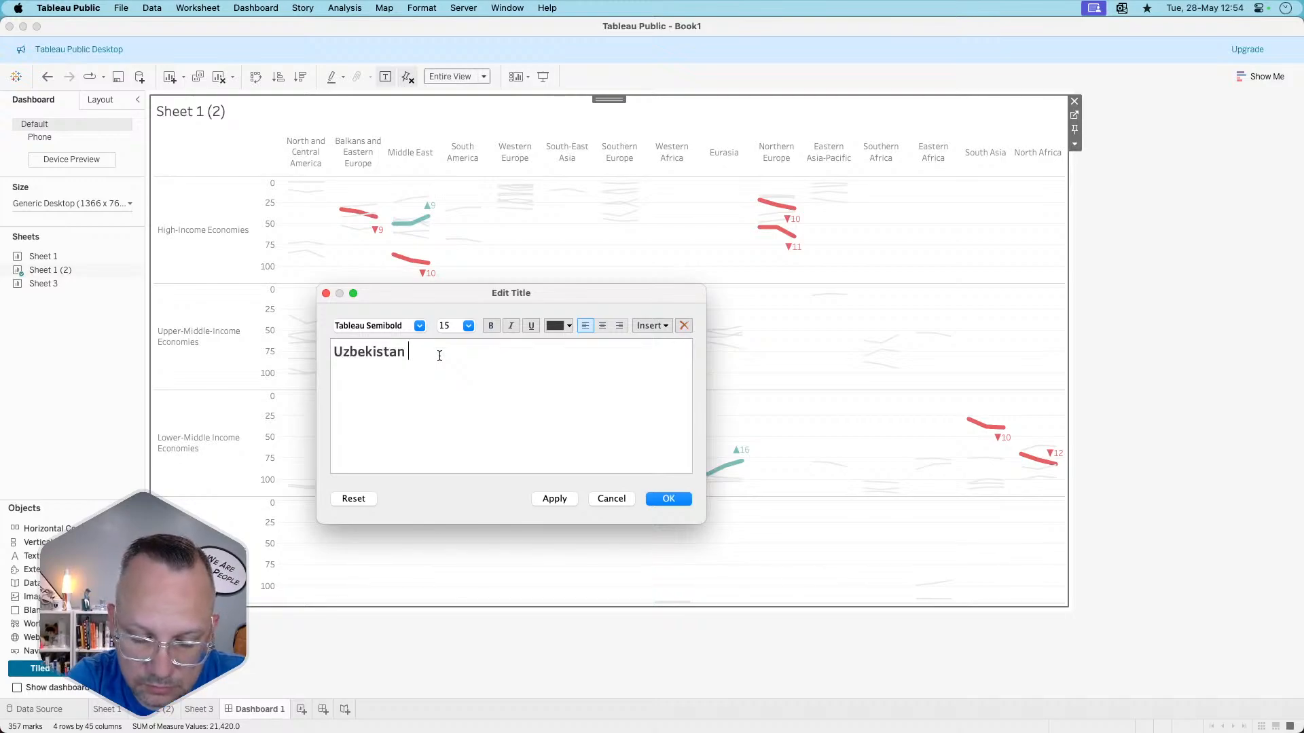
pyautogui.write(' leads')
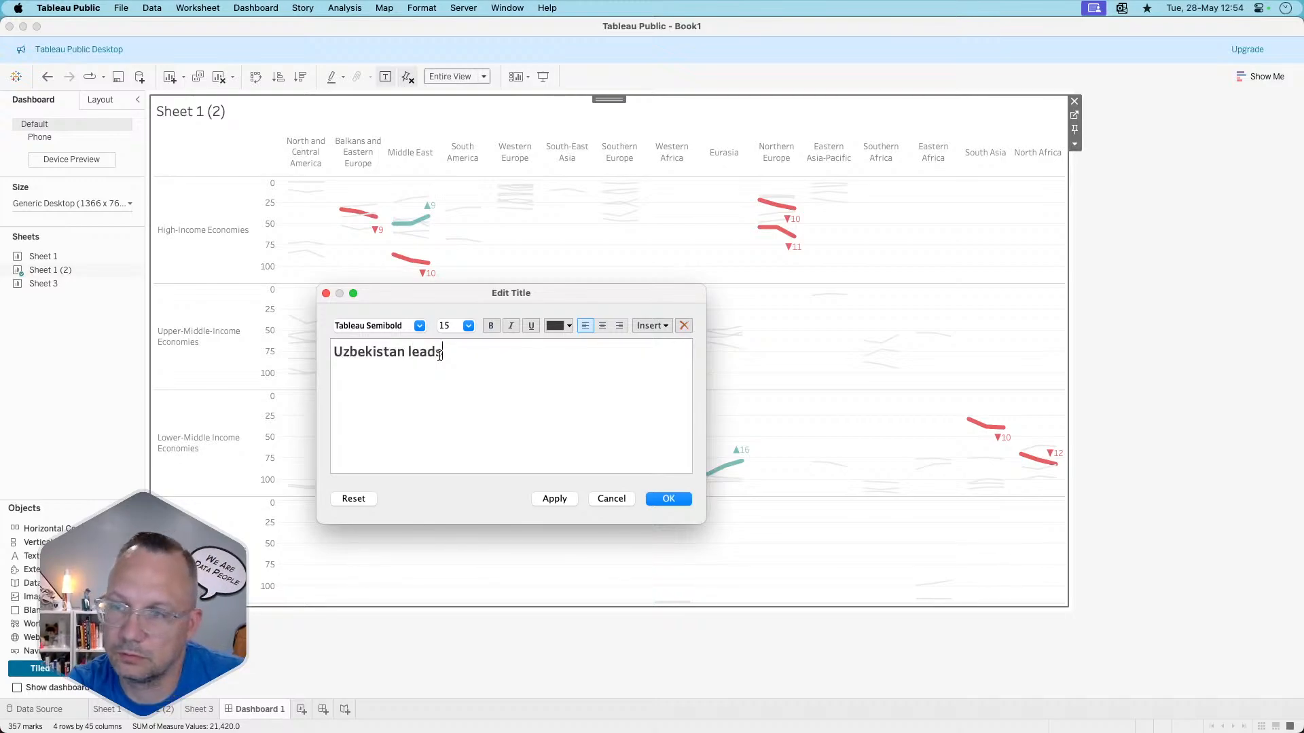
pyautogui.write(' the way')
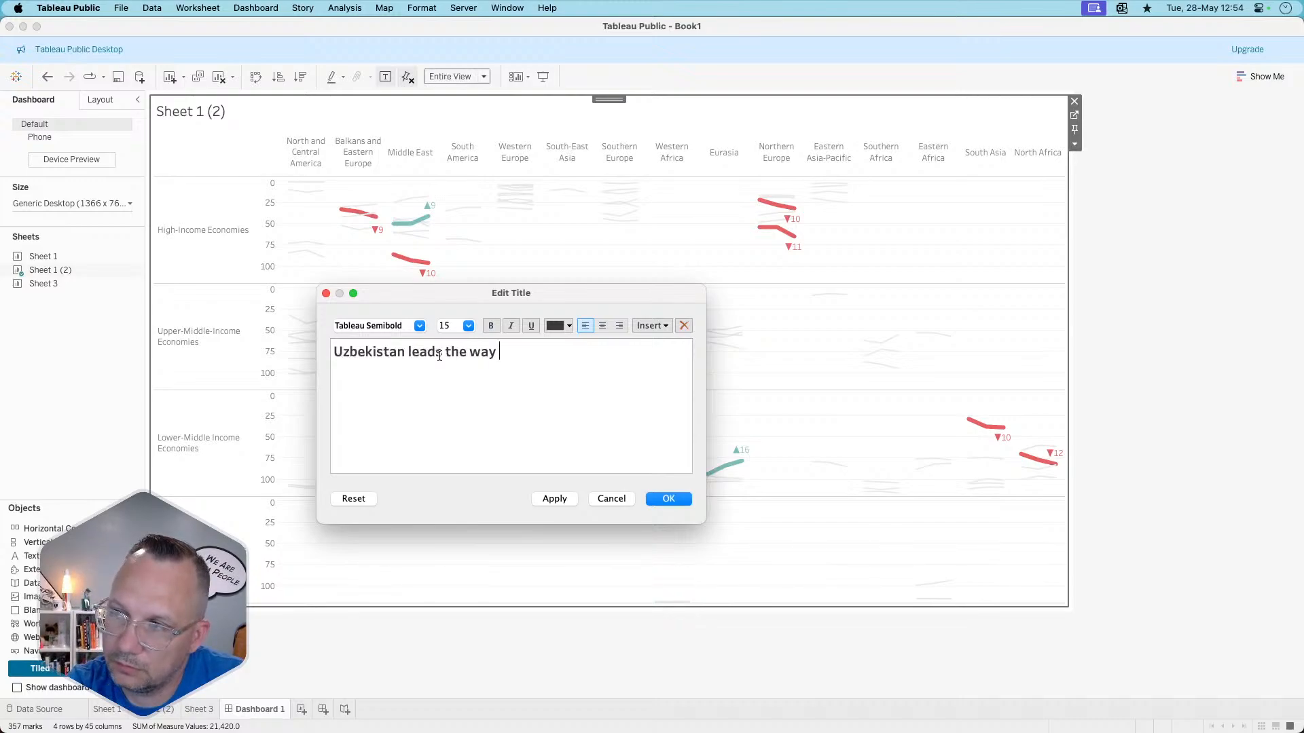
pyautogui.write('in')
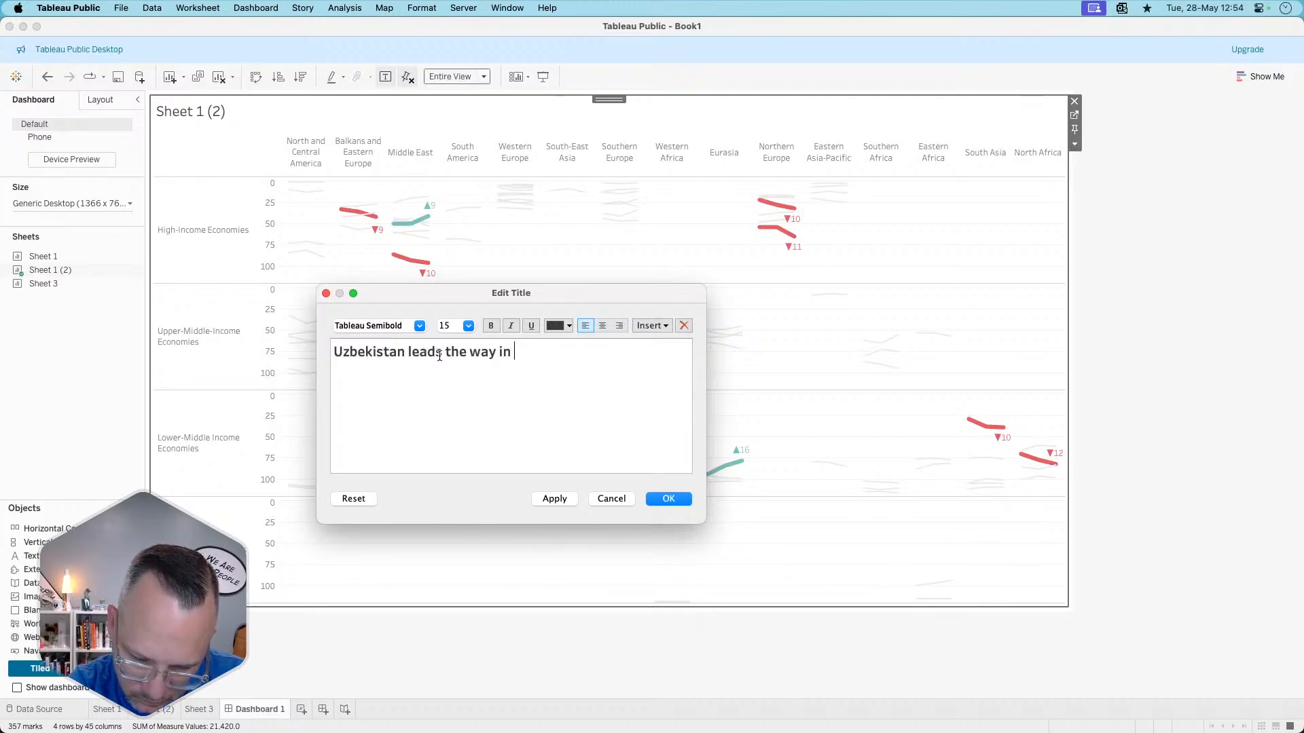
pyautogui.write(' improving')
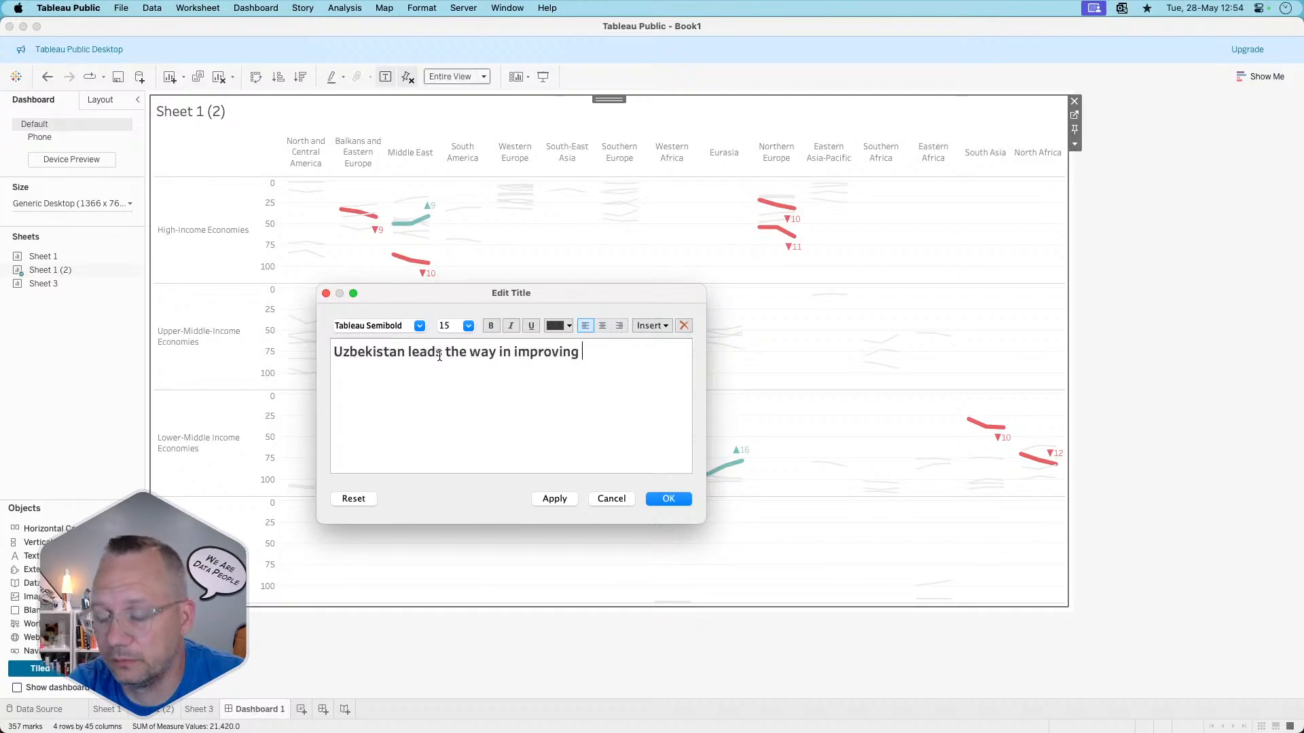
# - Consult the data.world dataset description for the index wording and complete the title's headline with "Travel & Tourism since 2019"
pyautogui.press('super+Tab')
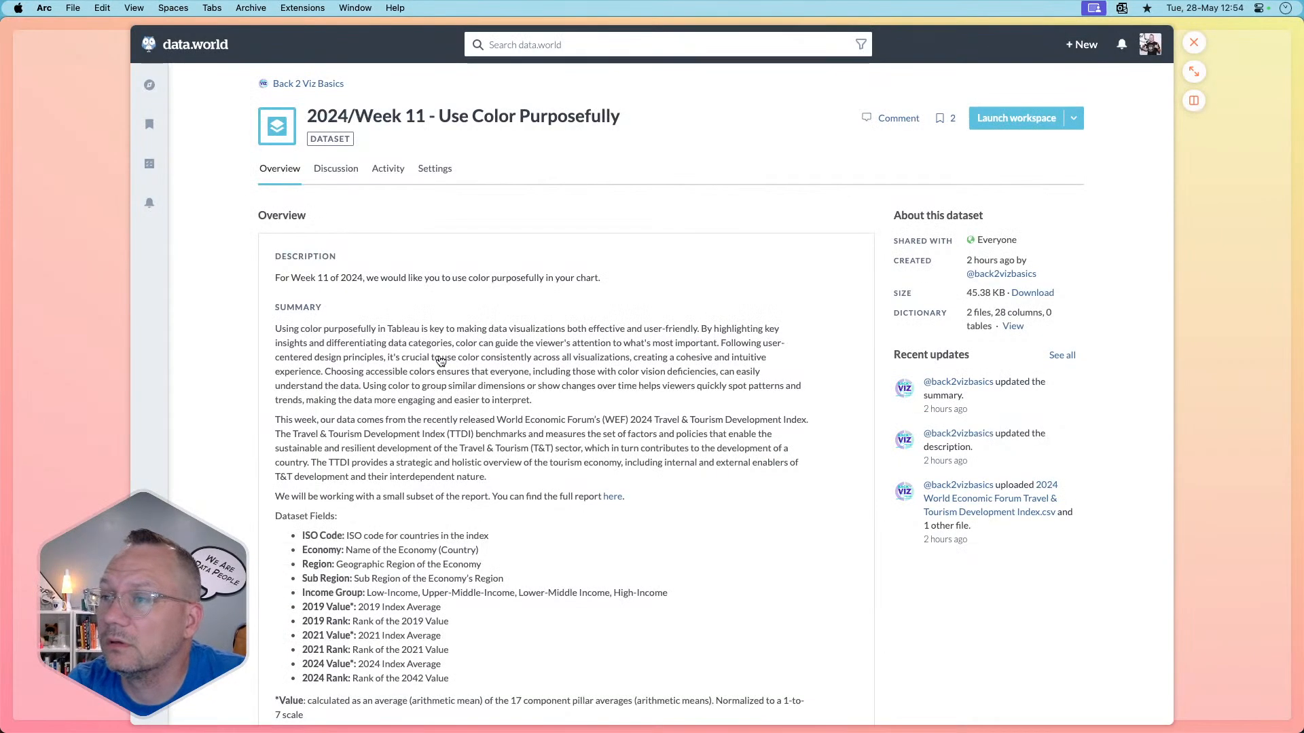
pyautogui.press('super+Tab')
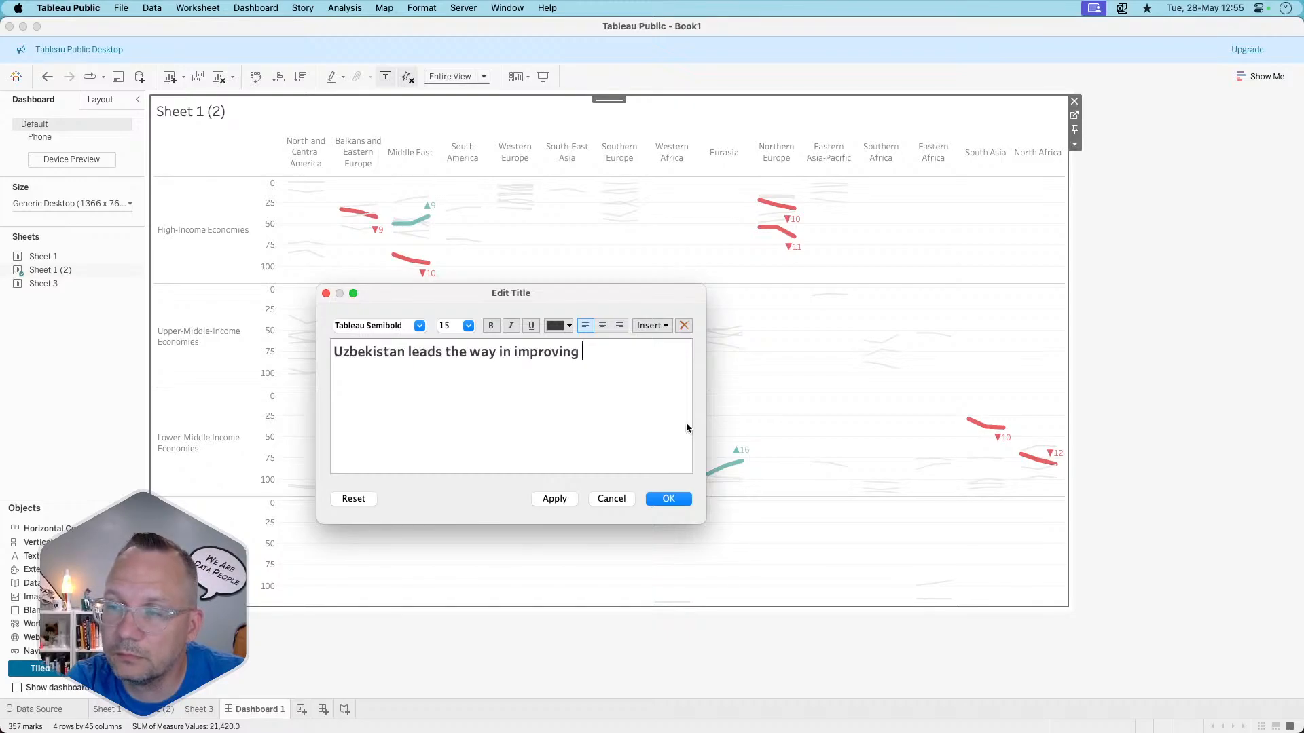
pyautogui.write('Trav')
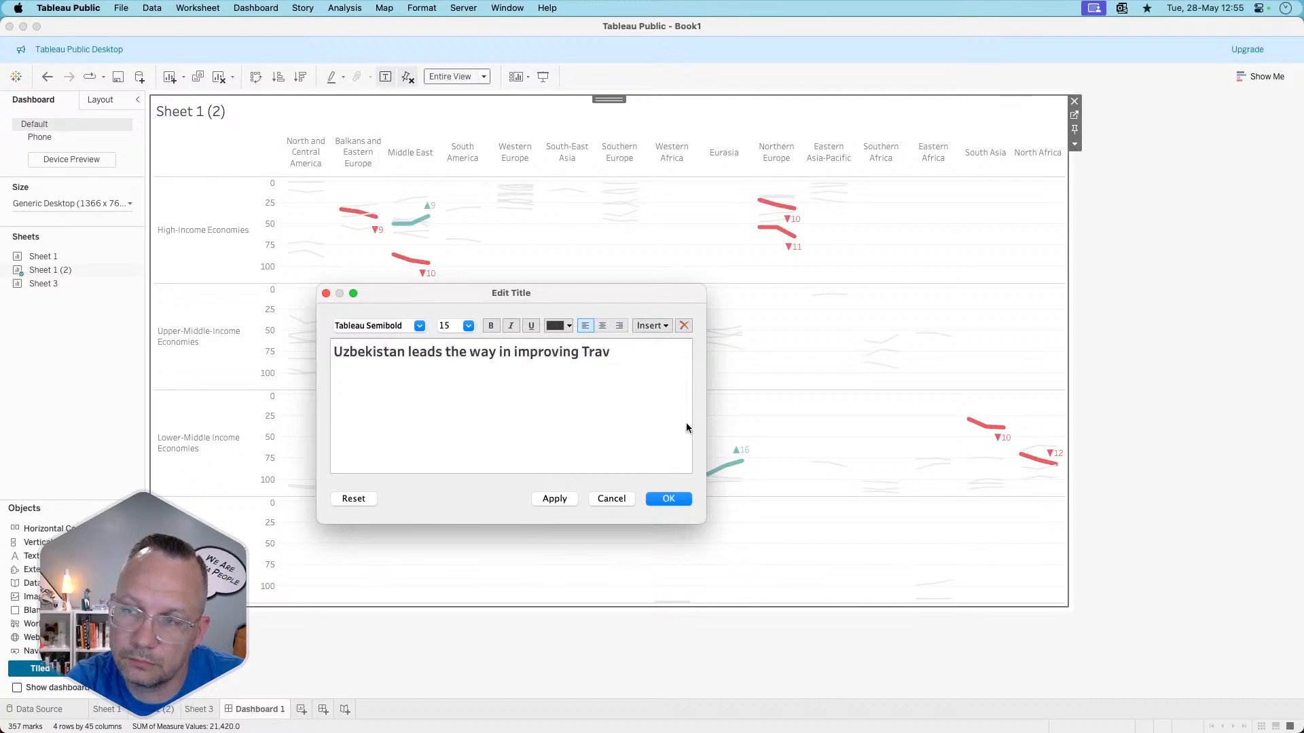
pyautogui.write('el & Tourism ')
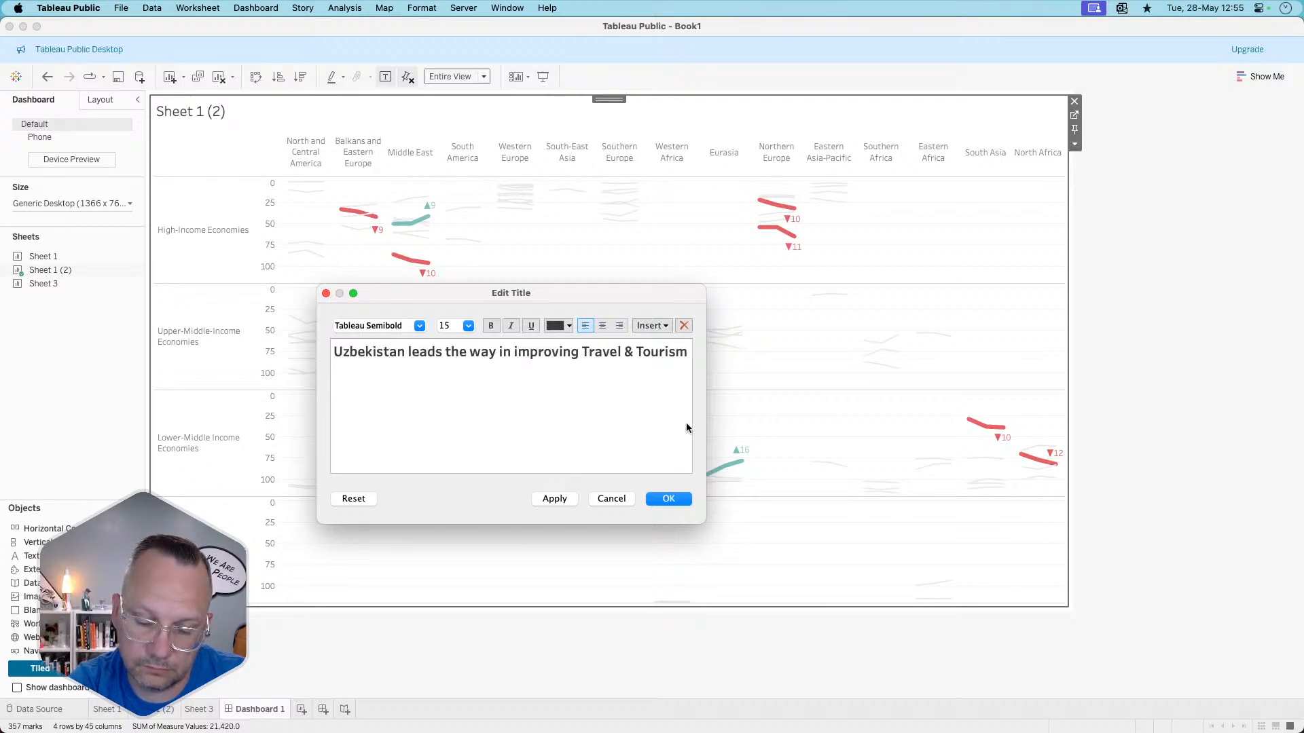
pyautogui.write('since ')
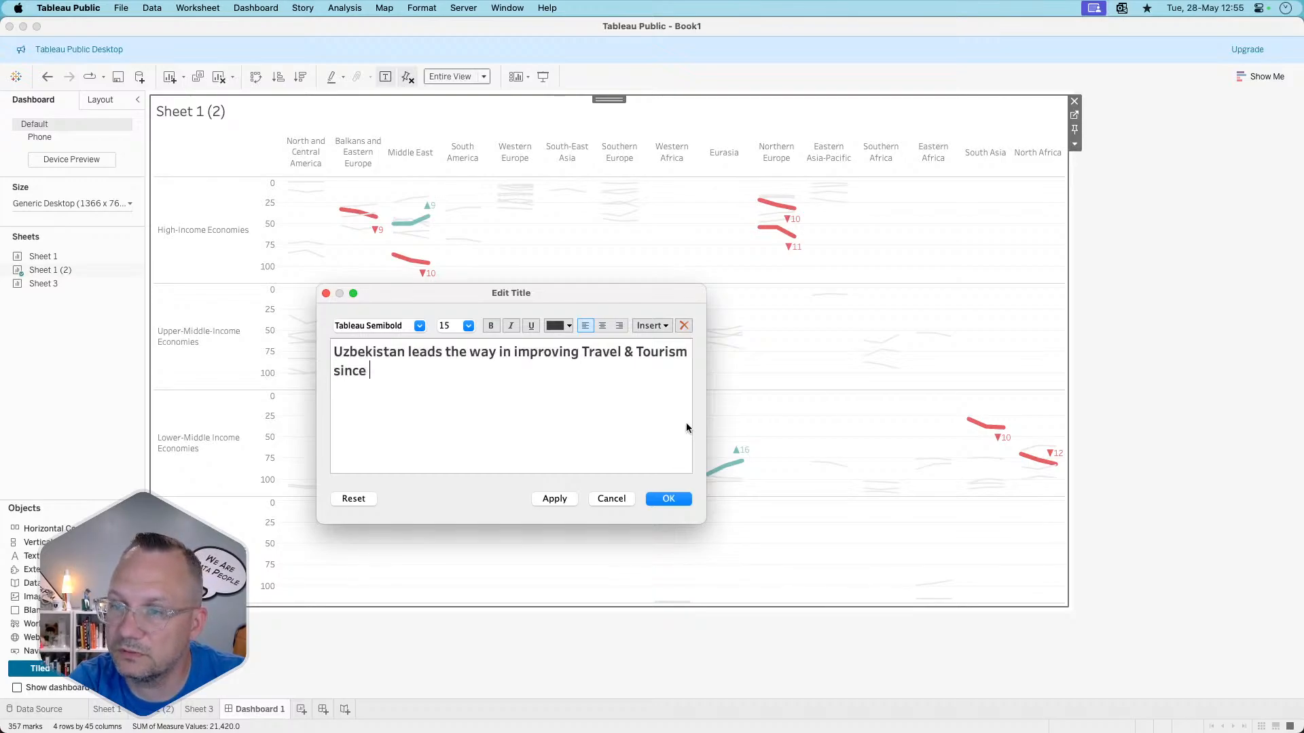
pyautogui.write('20188')
pyautogui.press('BackSpace')
pyautogui.press('BackSpace')
pyautogui.write('9')
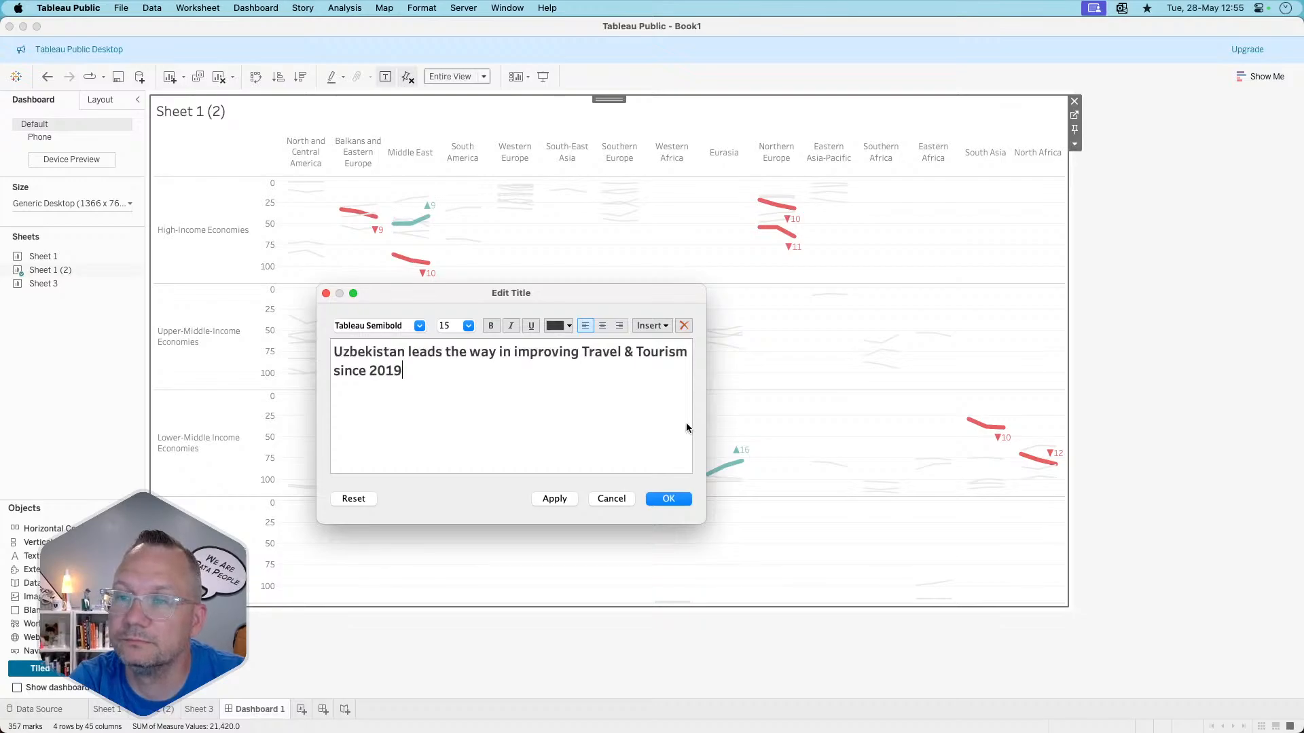
# - Set the font size of the whole title headline to 20
pyautogui.moveTo(487, 372); pyautogui.dragTo(293, 334)
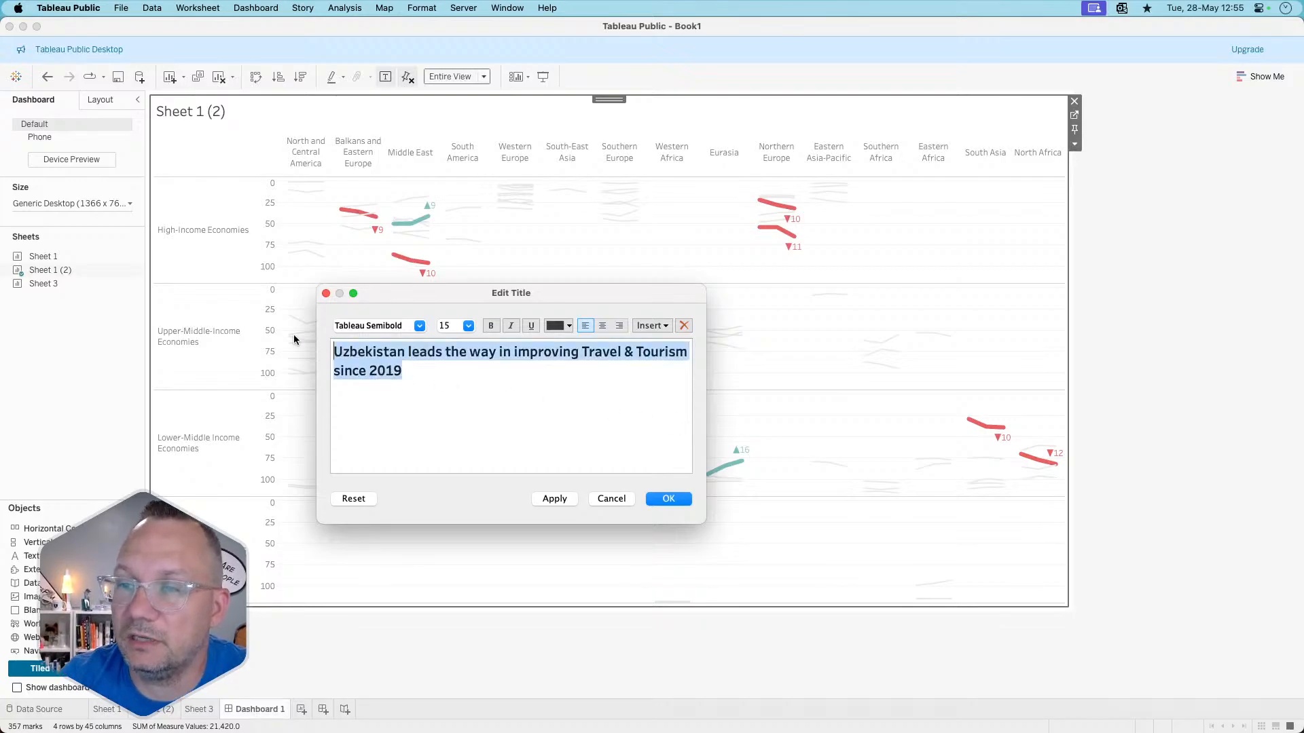
pyautogui.click(469, 326)
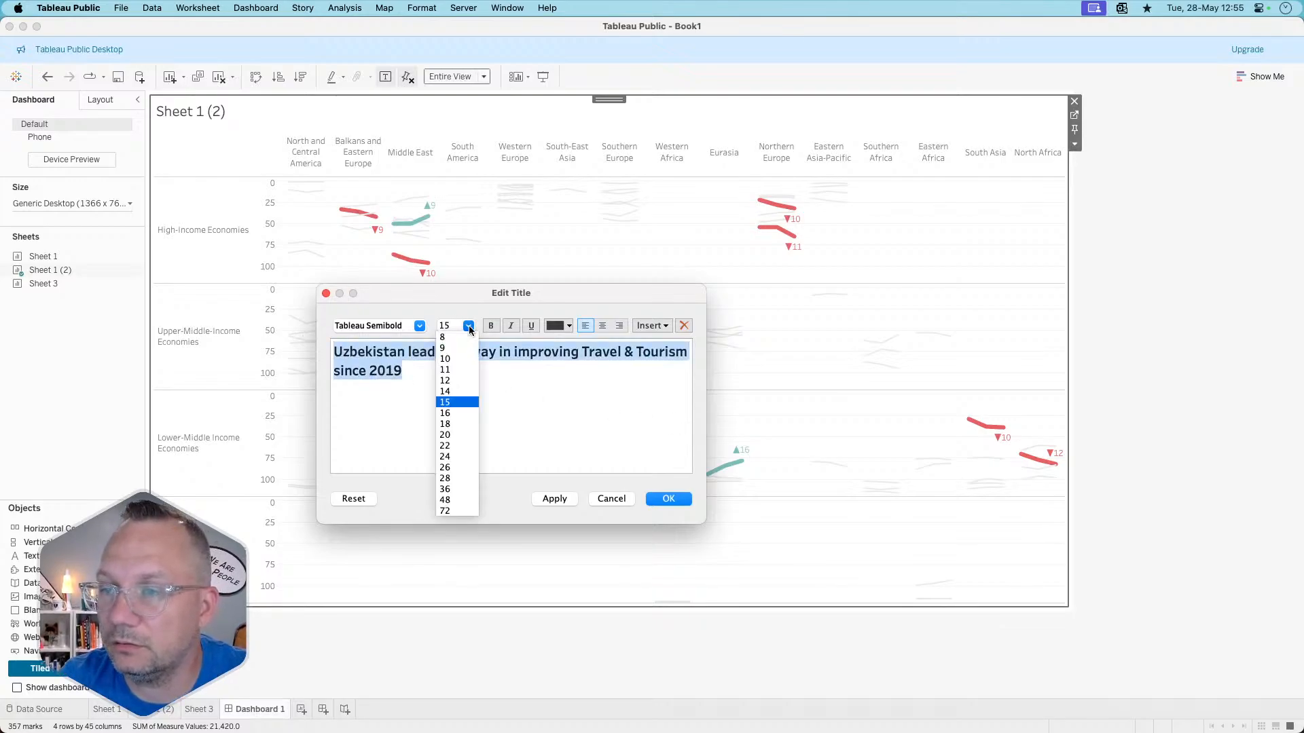
pyautogui.click(453, 430)
pyautogui.click(601, 386)
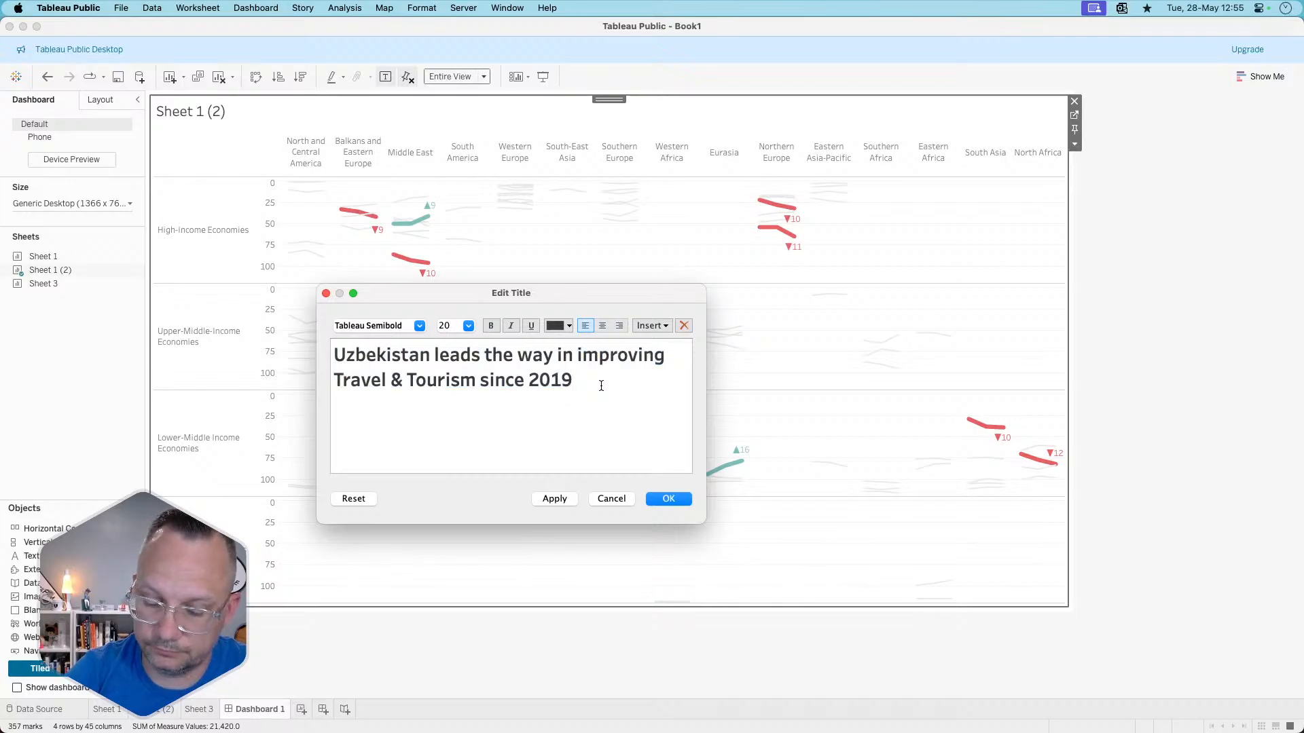
# - Start a new line below the headline with the font set to Tableau Regular at size 15
pyautogui.press('Return')
pyautogui.click(468, 325)
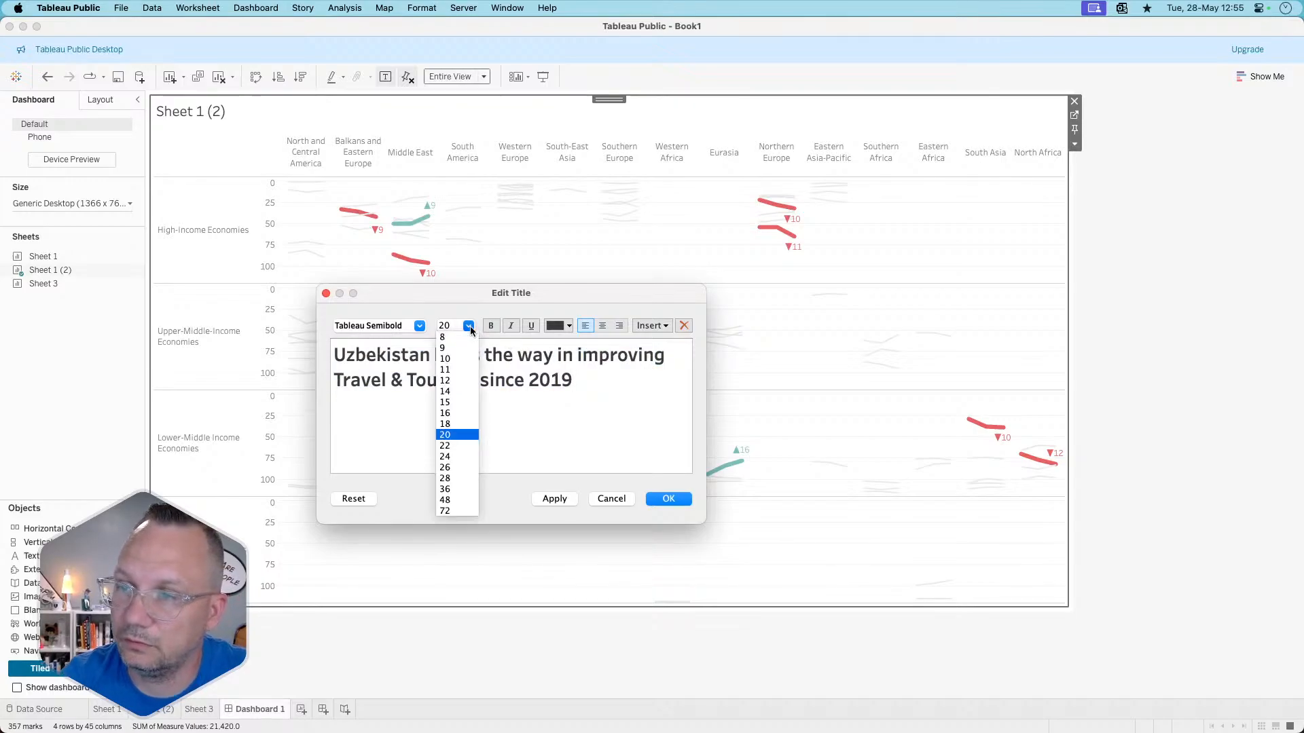
pyautogui.click(459, 401)
pyautogui.click(420, 326)
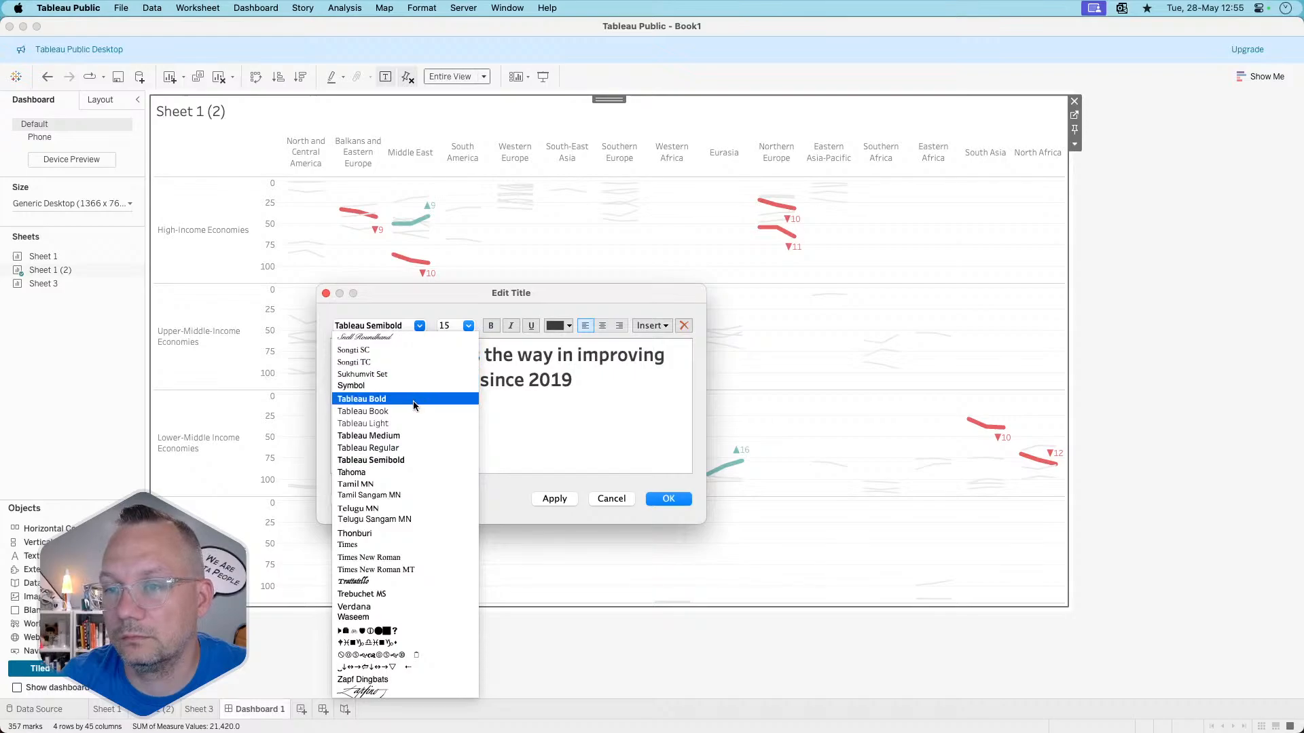
pyautogui.click(406, 447)
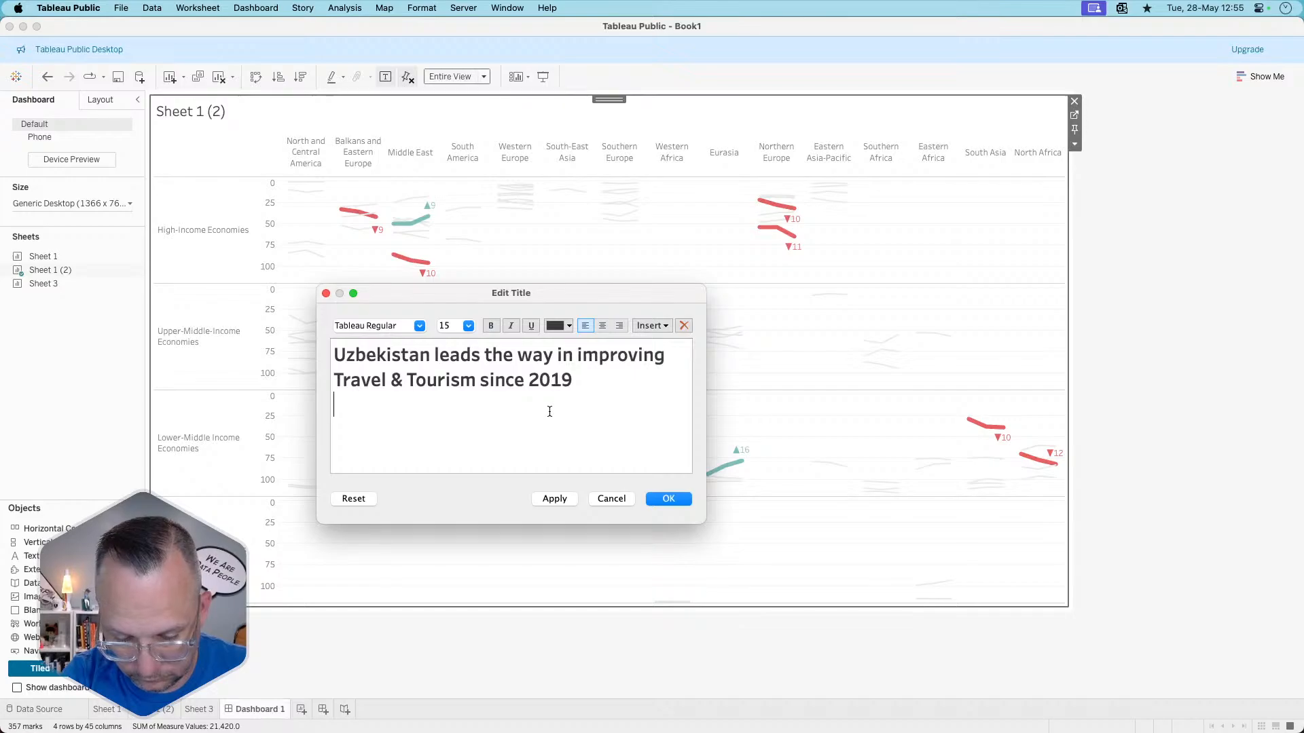
# - Begin the subtitle line under the headline with the text "The chart below shows the World Economic"
pyautogui.write('The chart b')
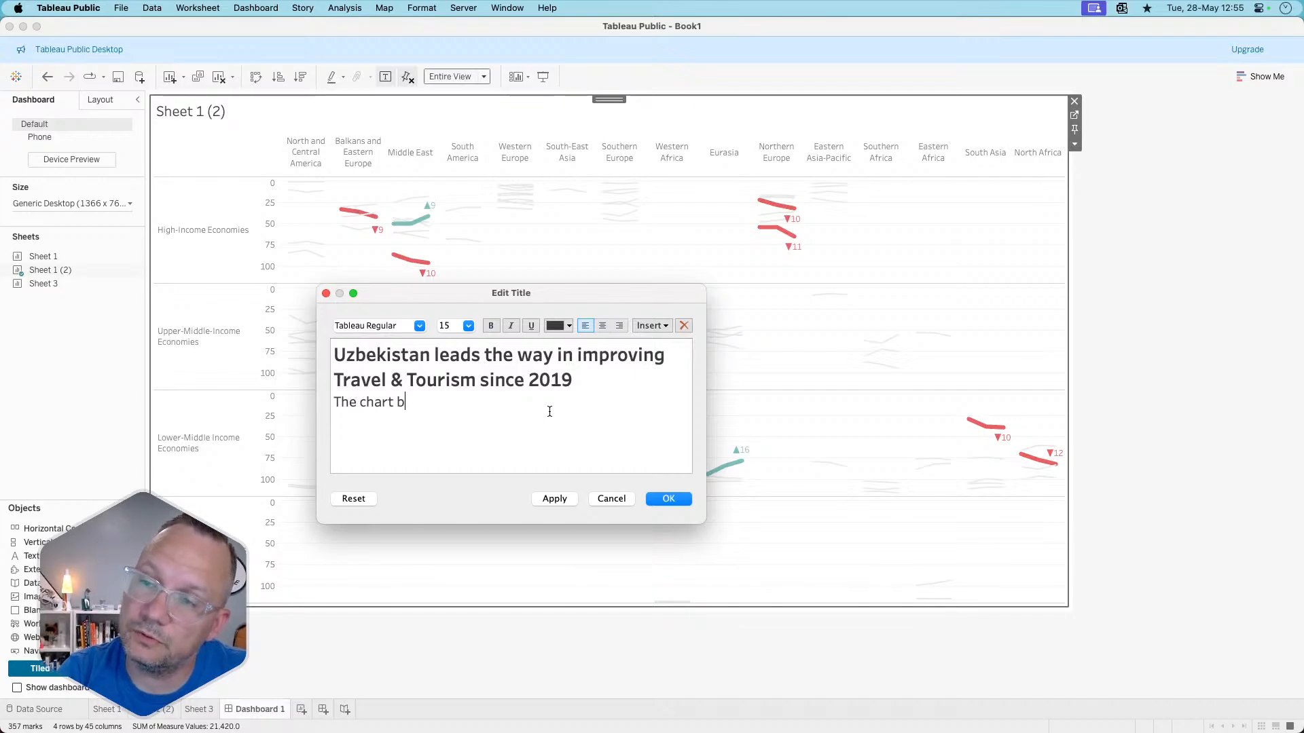
pyautogui.write('elow shows the')
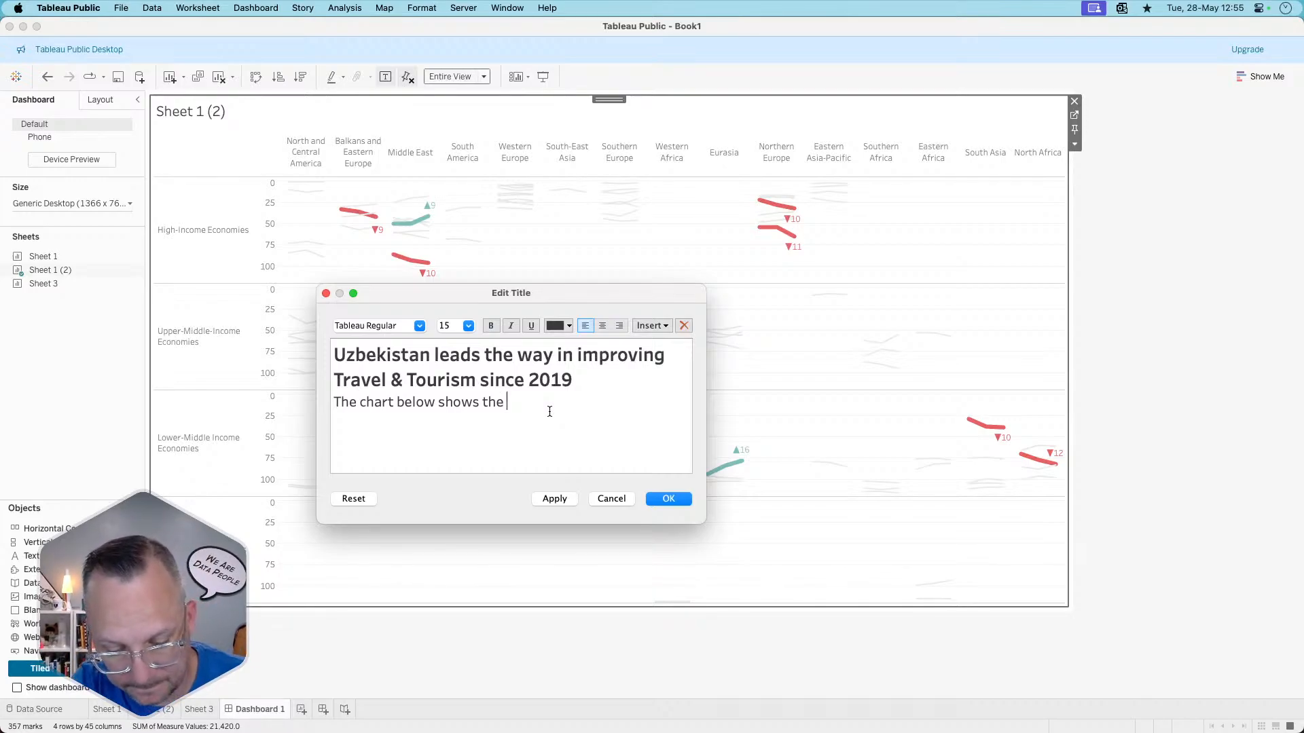
pyautogui.write('We')
pyautogui.press('BackSpace')
pyautogui.write('ork')
pyautogui.press('BackSpace')
pyautogui.write('ld')
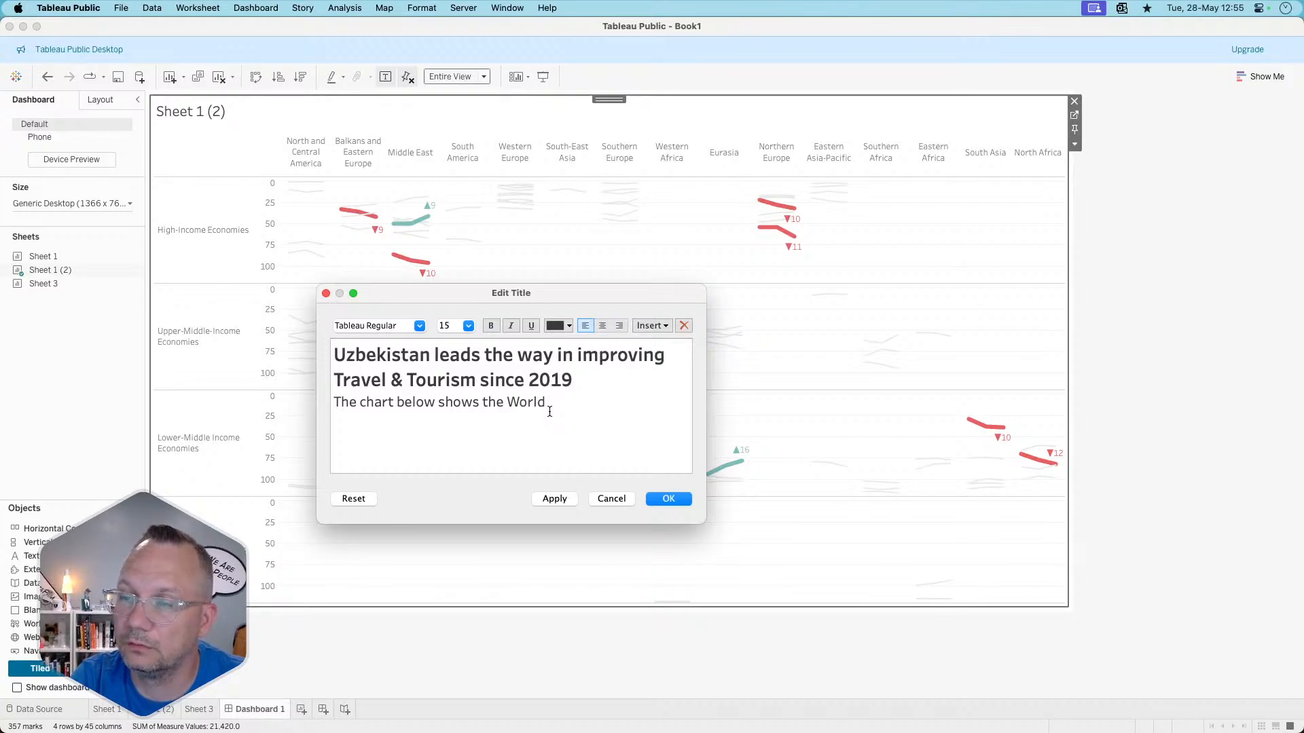
pyautogui.write(' co')
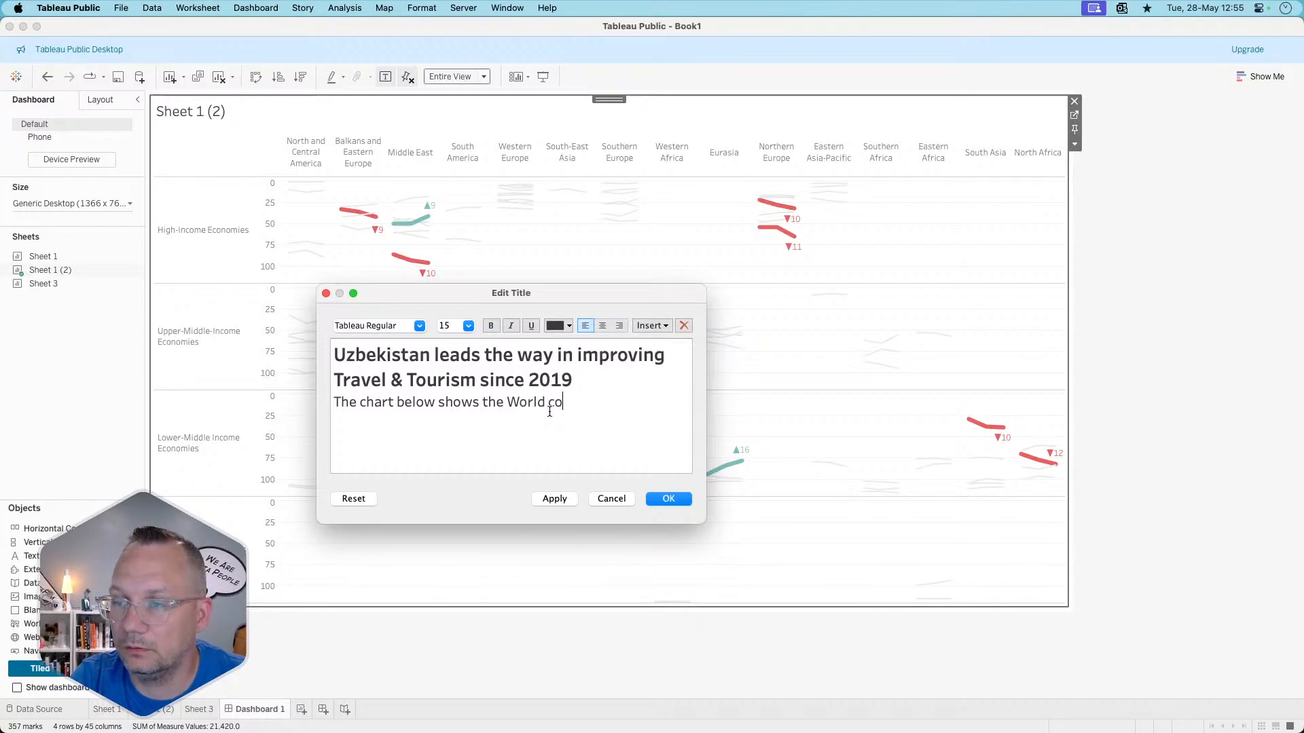
pyautogui.press('BackSpace')
pyautogui.press('BackSpace')
pyautogui.write('Econom')
pyautogui.press('BackSpace')
pyautogui.write('nomic')
# - Check the source name in the data.world description and continue the subtitle with "Forum's Travel & Tourism Indeces"
pyautogui.press('super+Tab')
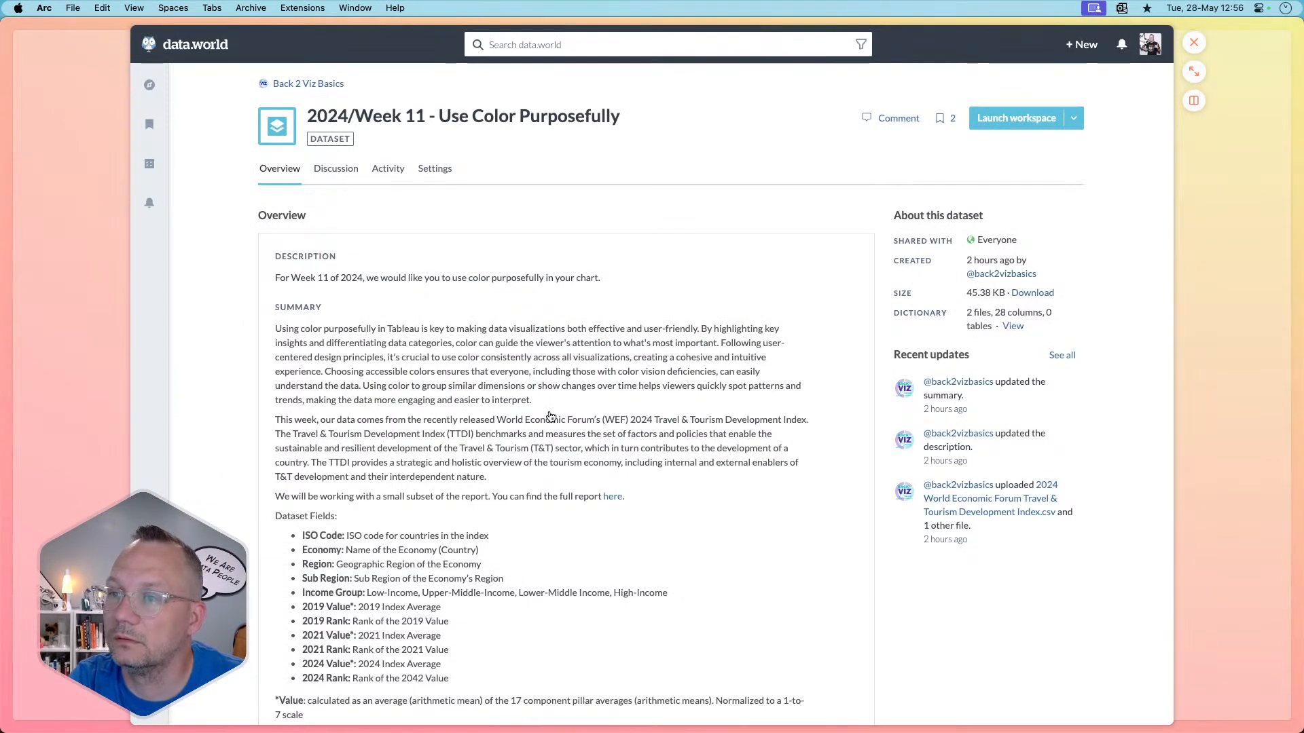
pyautogui.press('super+Tab')
pyautogui.write('Fo')
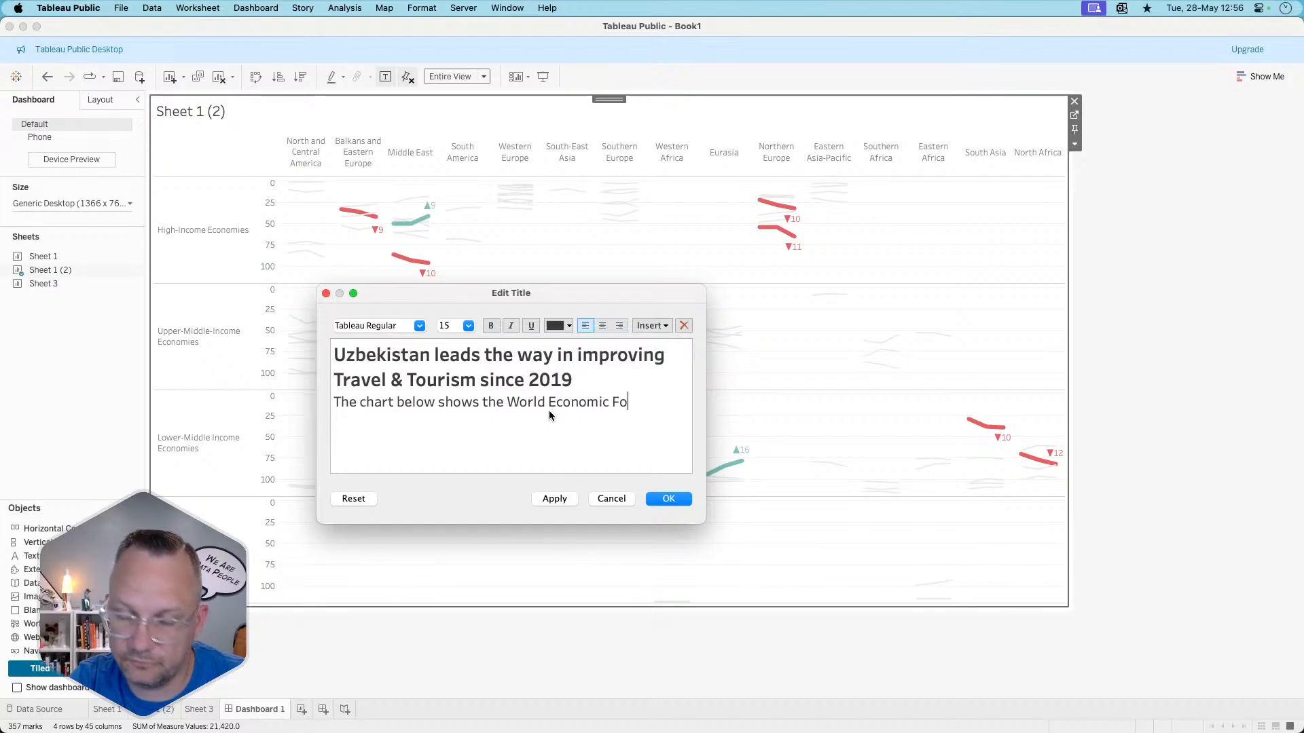
pyautogui.write("rum's Travel")
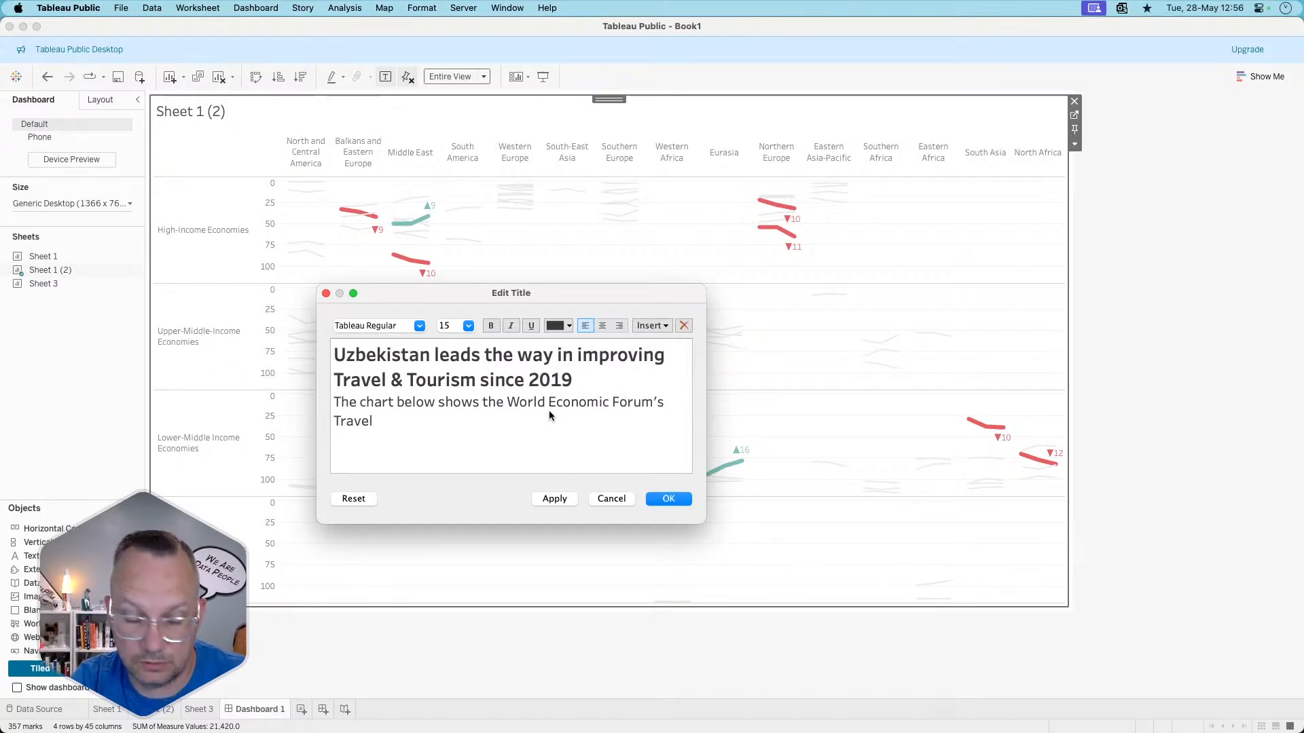
pyautogui.write(' & Touri')
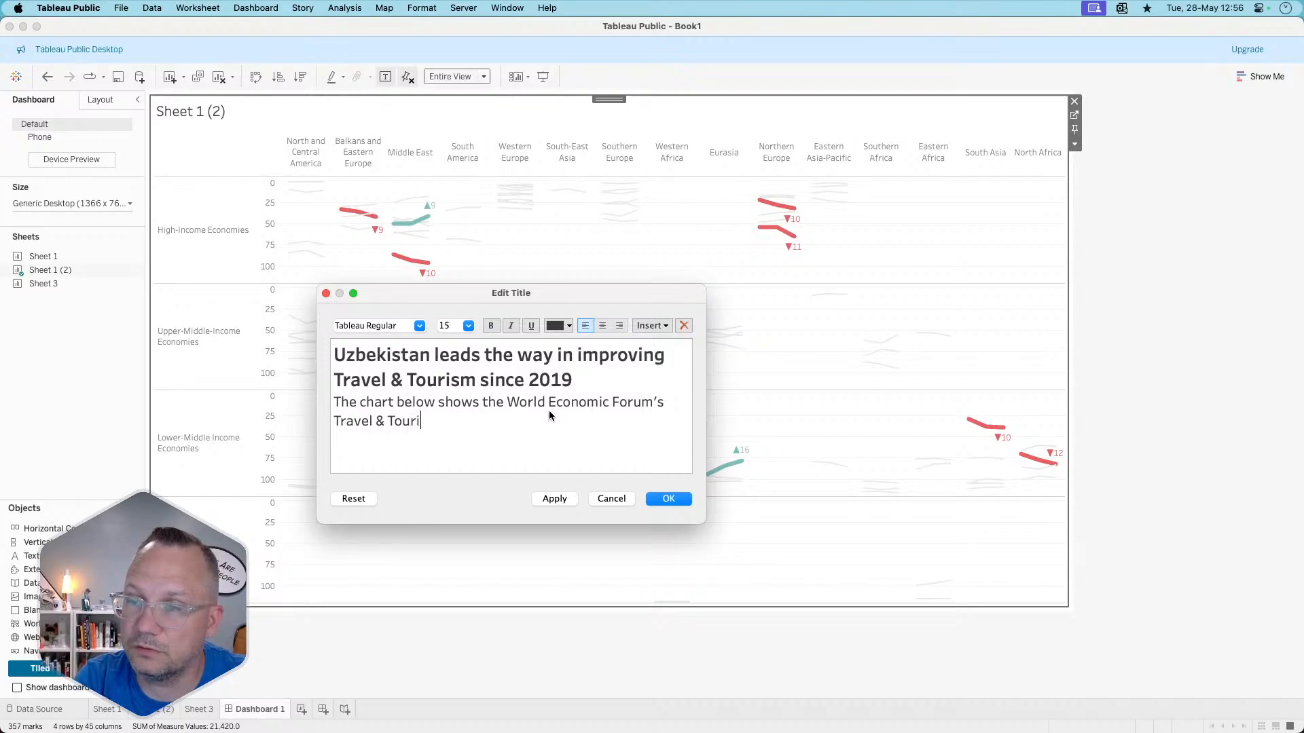
pyautogui.write('sm Index')
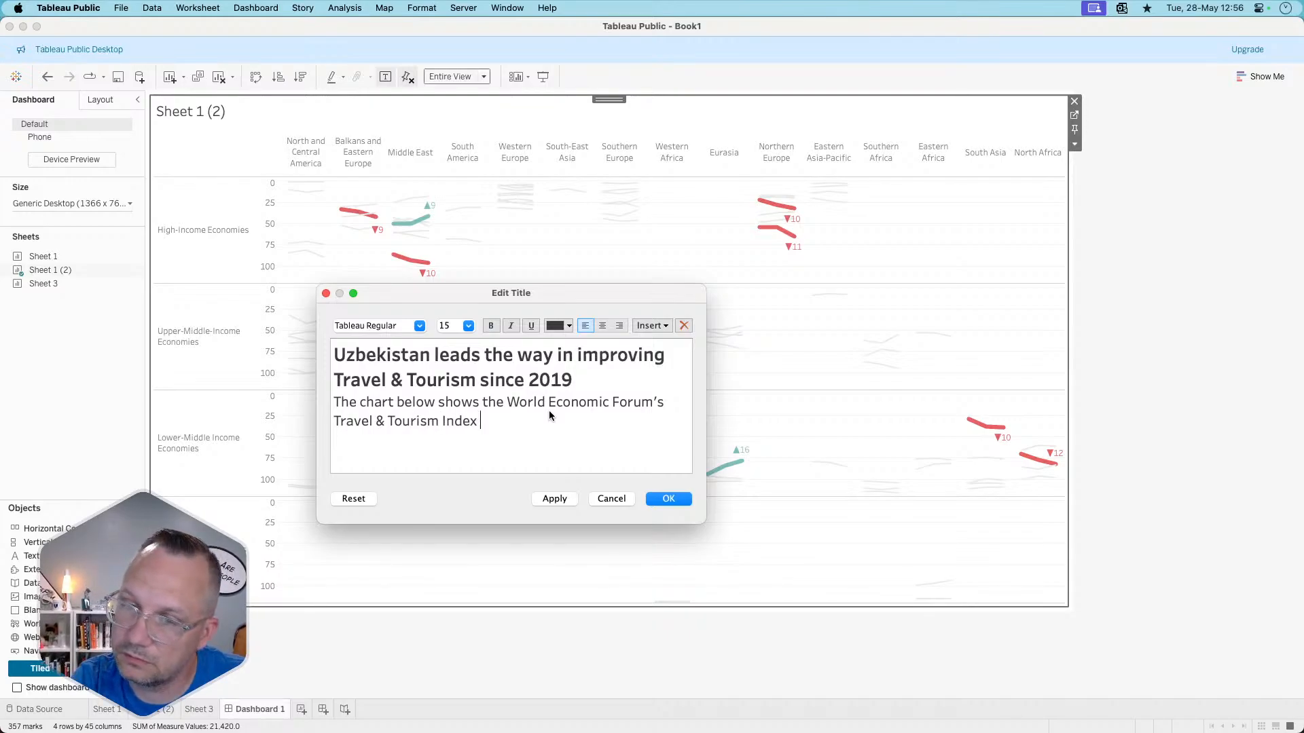
pyautogui.press('BackSpace')
pyautogui.press('BackSpace')
pyautogui.write('ces ')
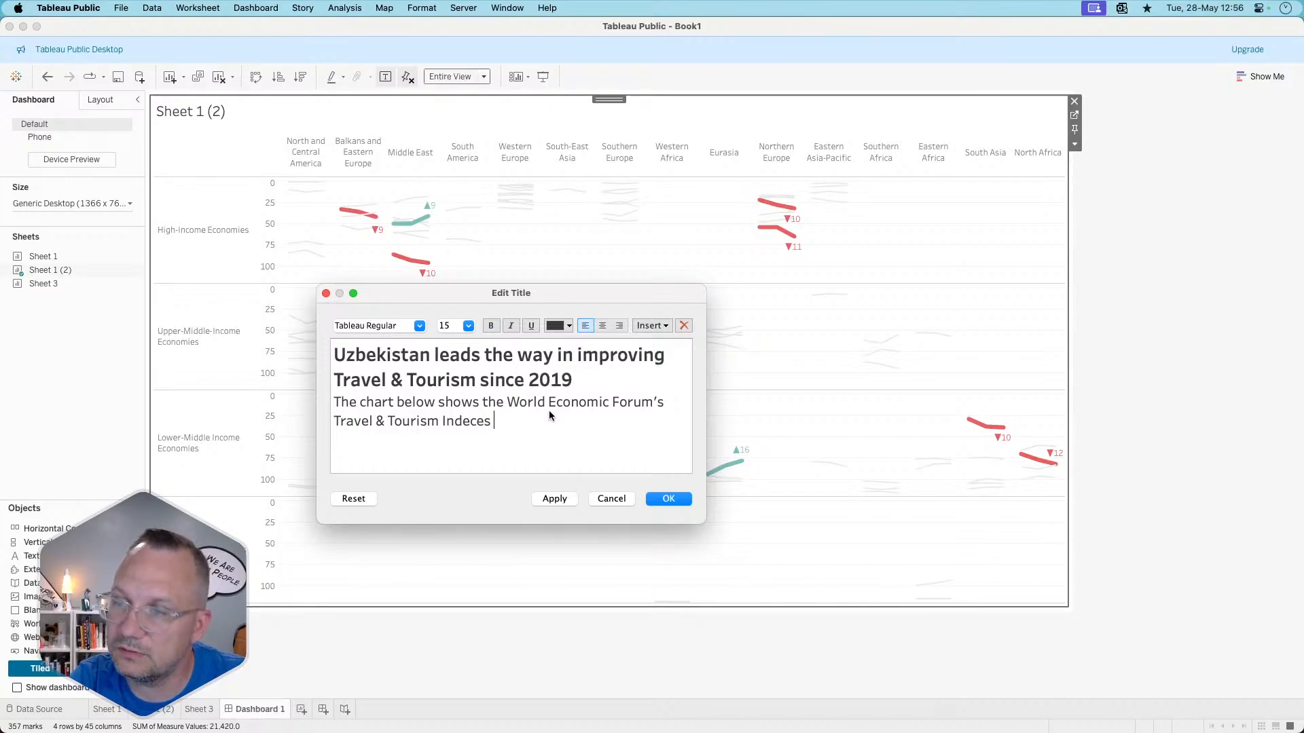
# - Check the dataset description on data.world and continue the subtitle with "for each country in 2019"
pyautogui.write('for th')
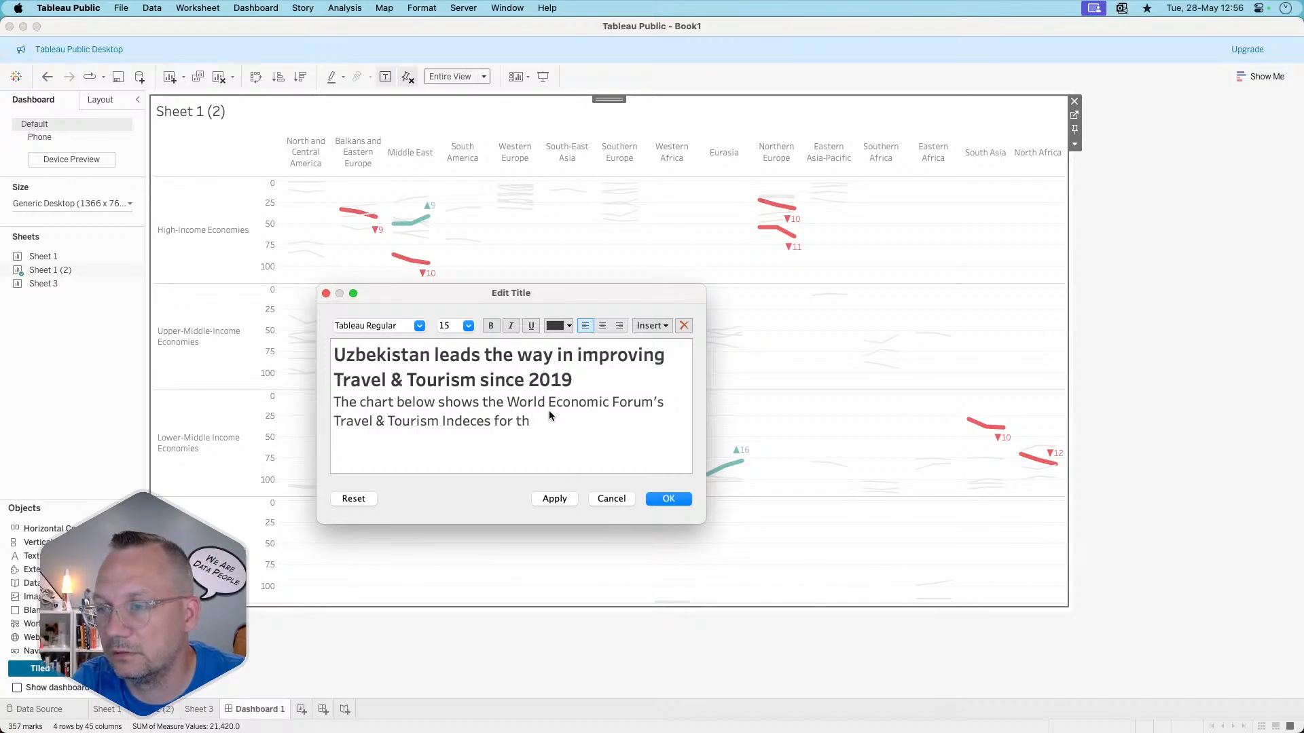
pyautogui.press('super+Tab')
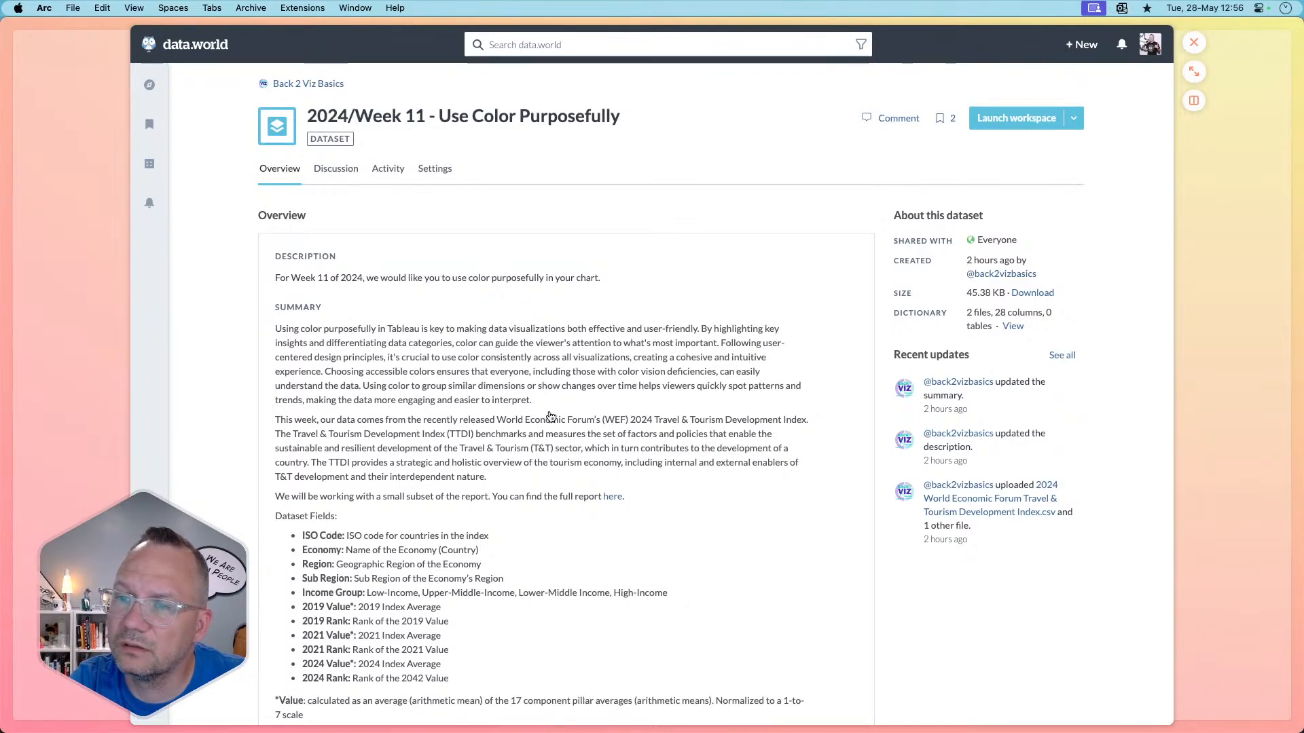
pyautogui.press('super+Tab')
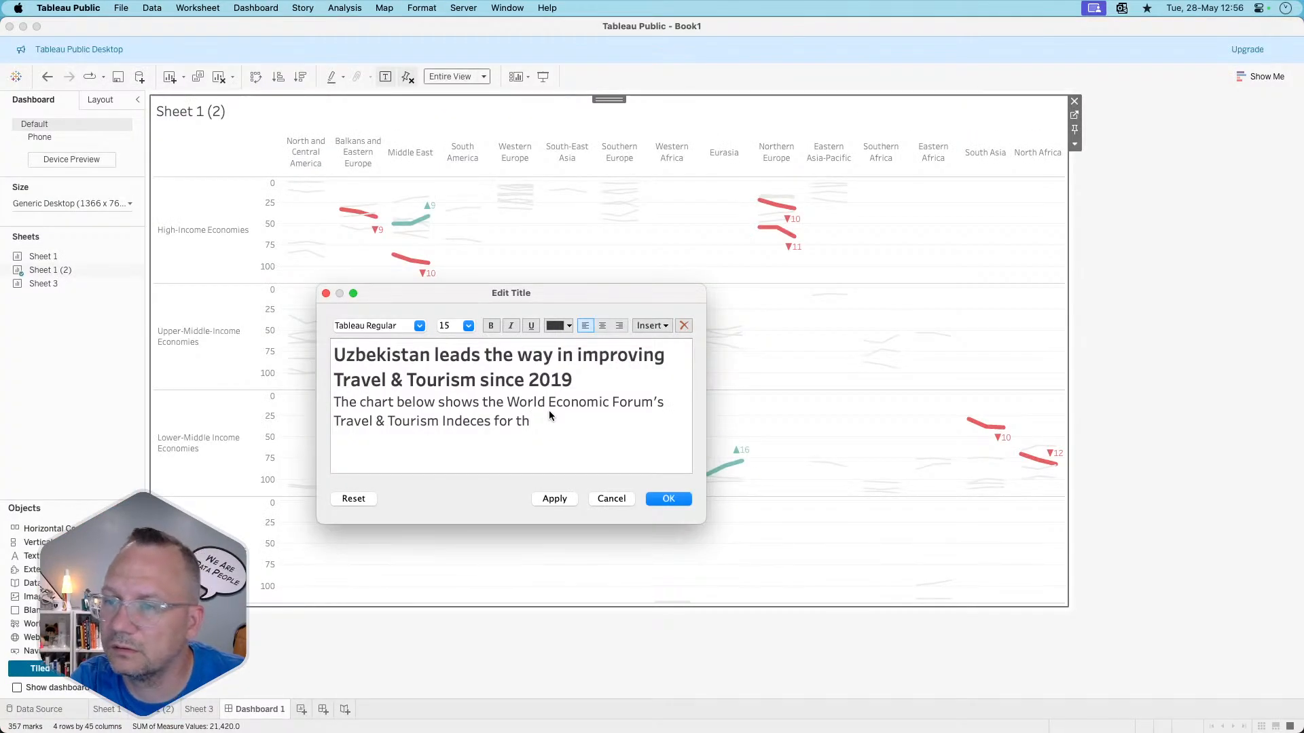
pyautogui.press('BackSpace')
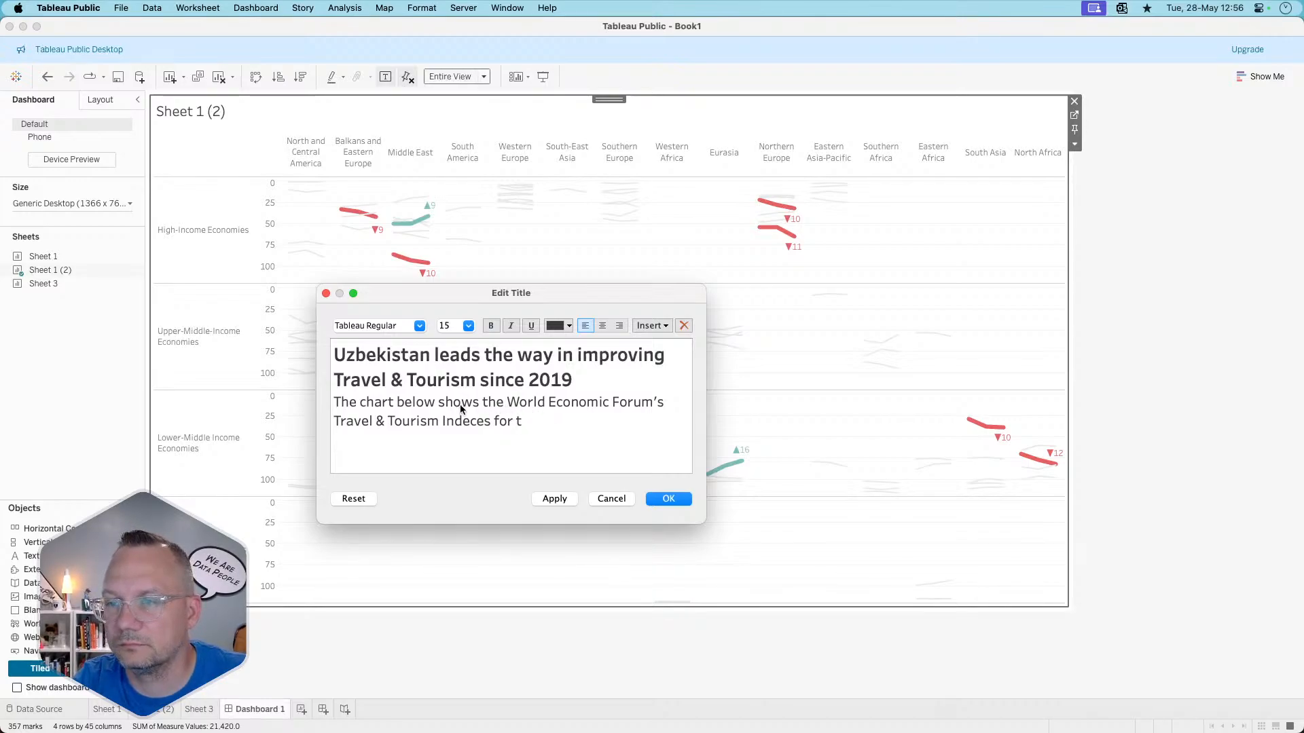
pyautogui.moveTo(513, 422); pyautogui.dragTo(566, 427)
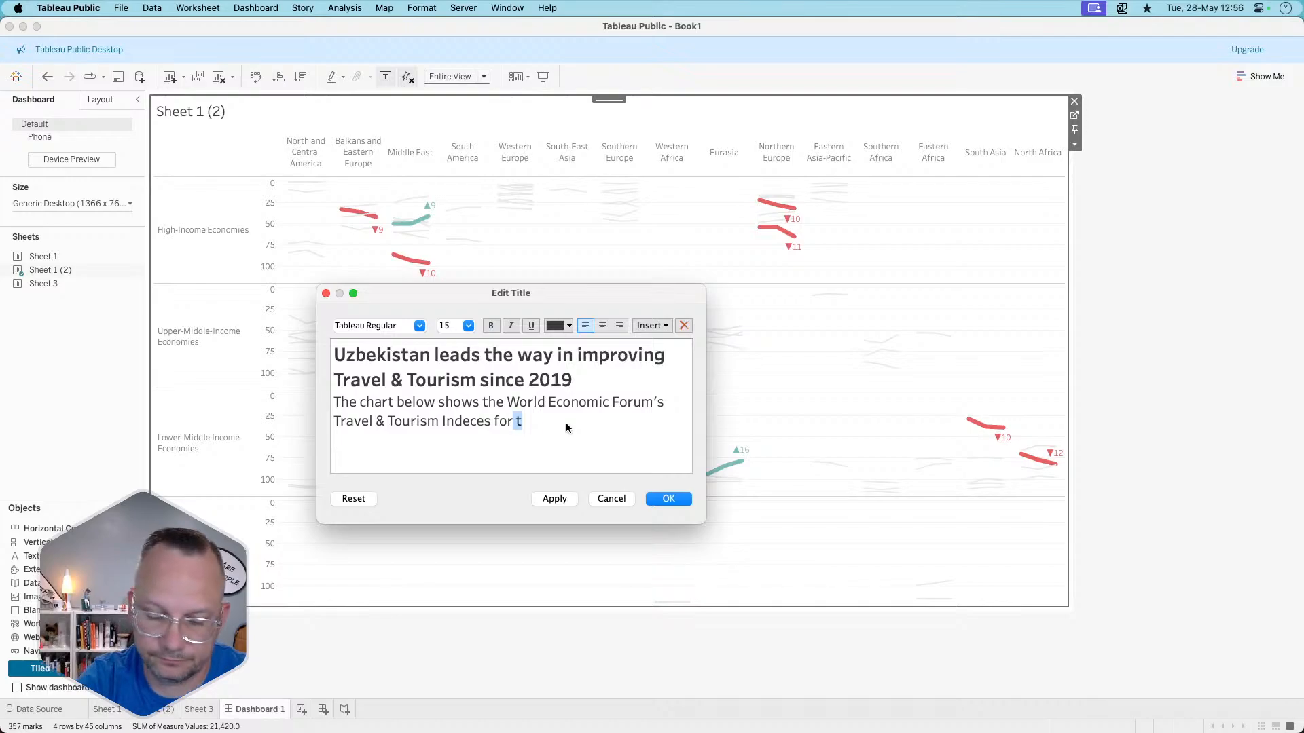
pyautogui.press('BackSpace')
pyautogui.write('each')
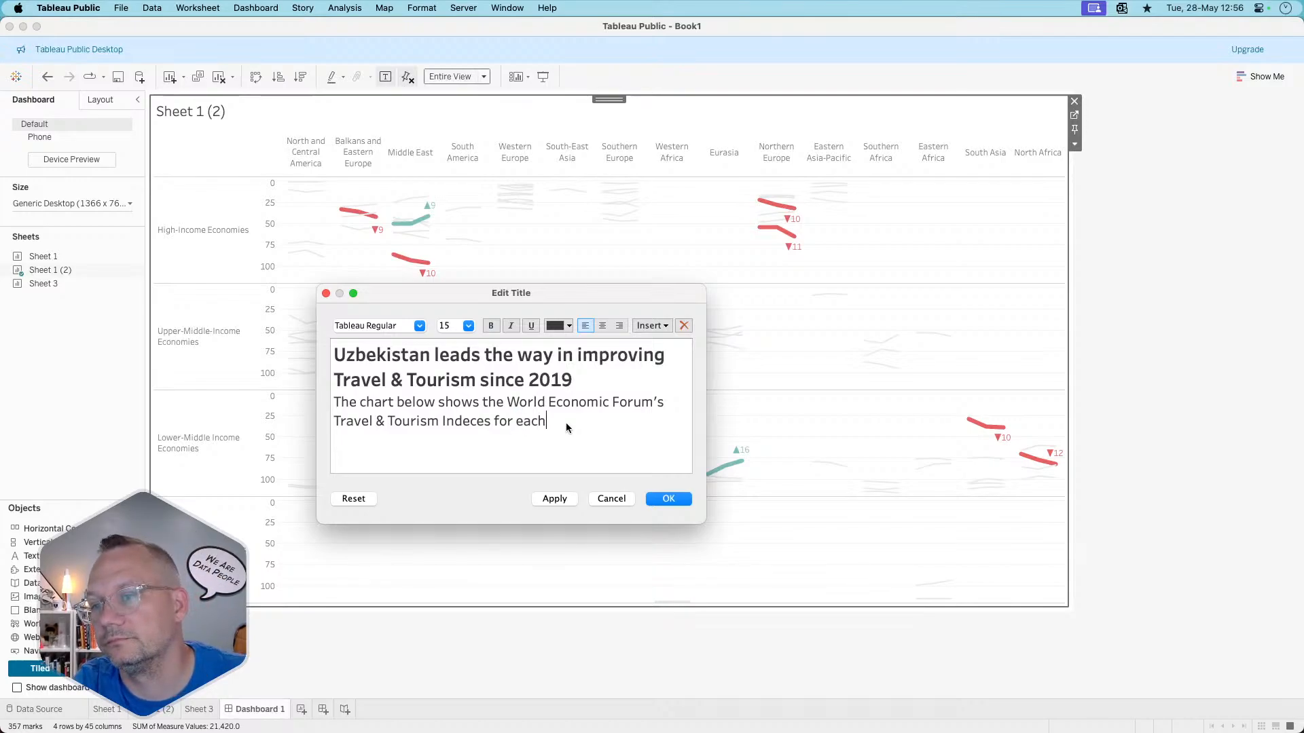
pyautogui.write(' conu')
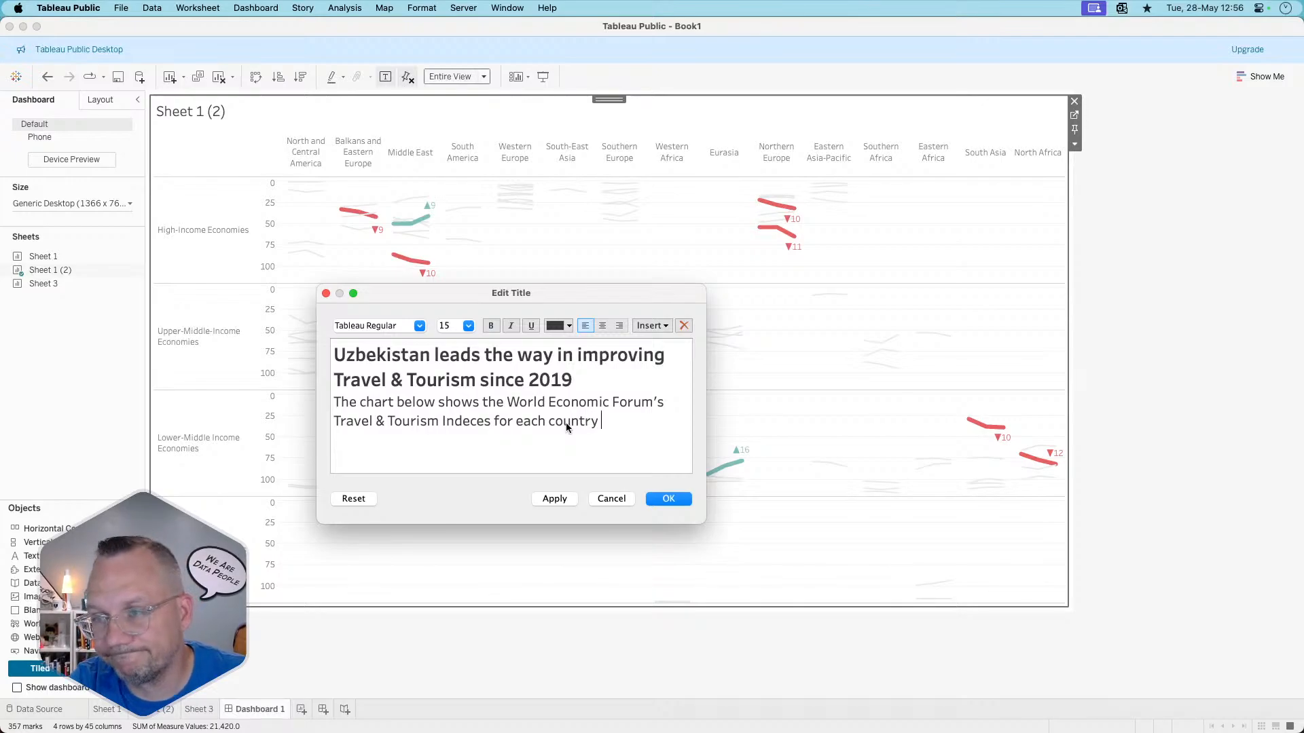
pyautogui.write('ntry in')
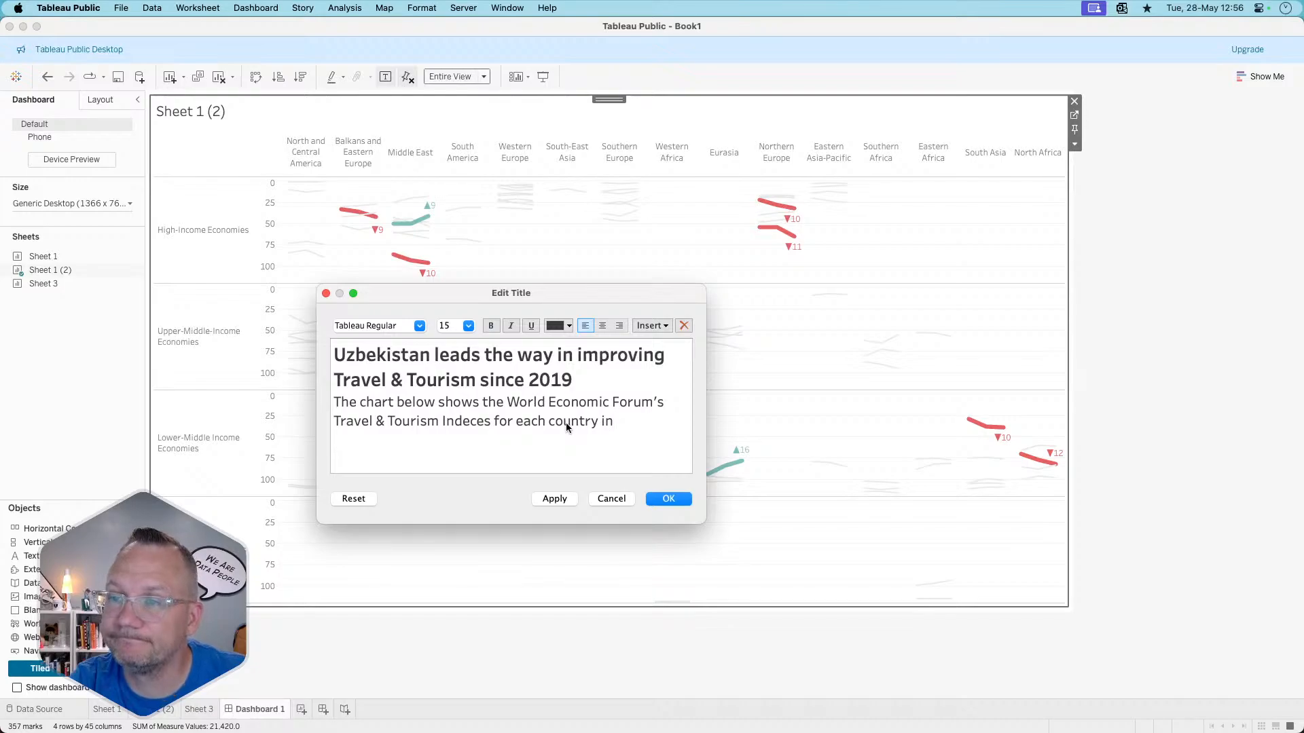
pyautogui.write(' 2019')
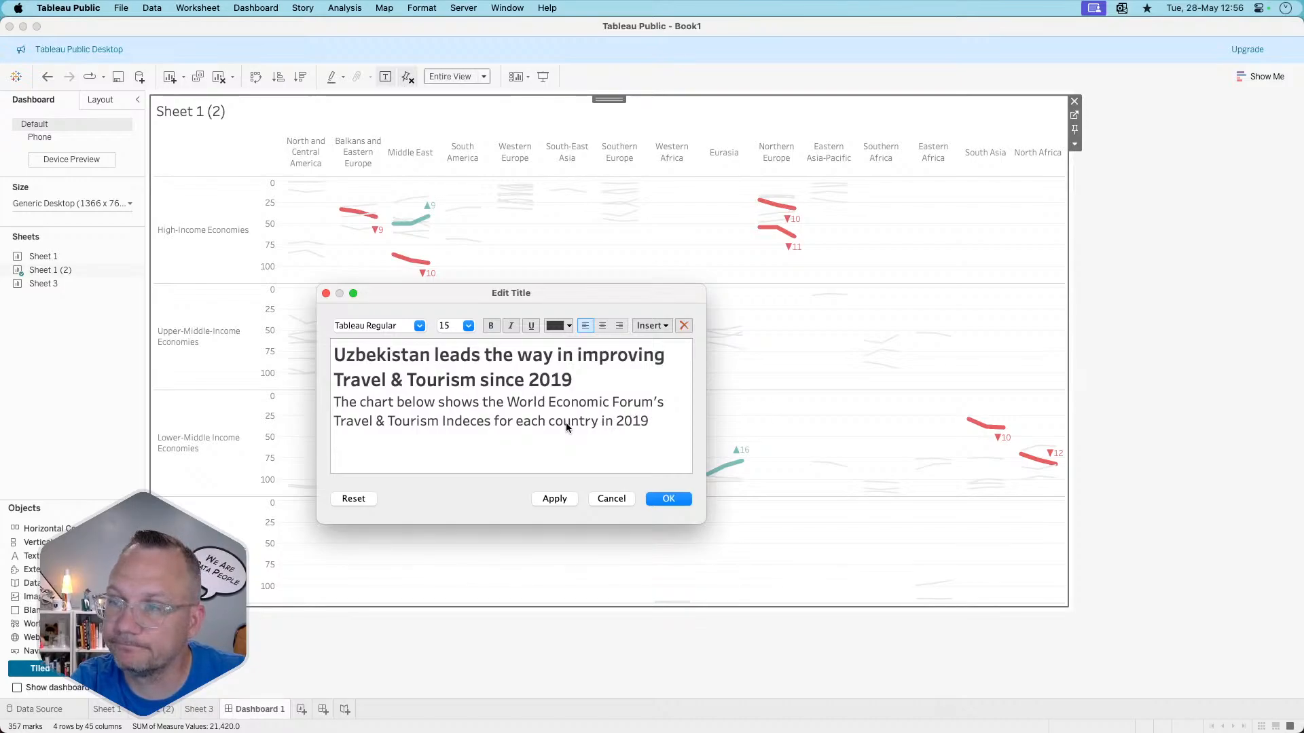
# - Remove "in 2019" from the subtitle and end the sentence with a period after "country"
pyautogui.press('BackSpace')
pyautogui.press('BackSpace')
pyautogui.press('BackSpace')
pyautogui.press('BackSpace')
pyautogui.press('BackSpace')
pyautogui.press('BackSpace')
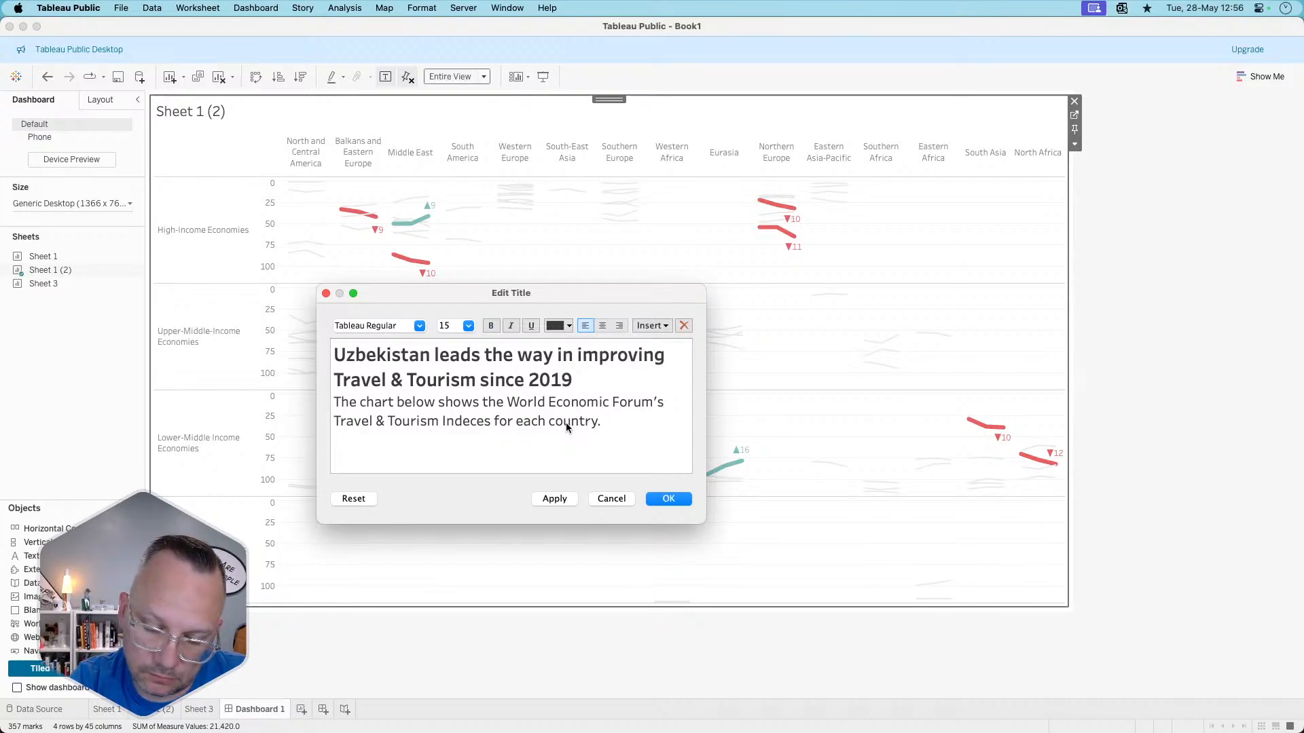
# - Begin a second subtitle sentence with "The highlighted countries indicate those countries with the"
pyautogui.write('The highlighted countries indicate')
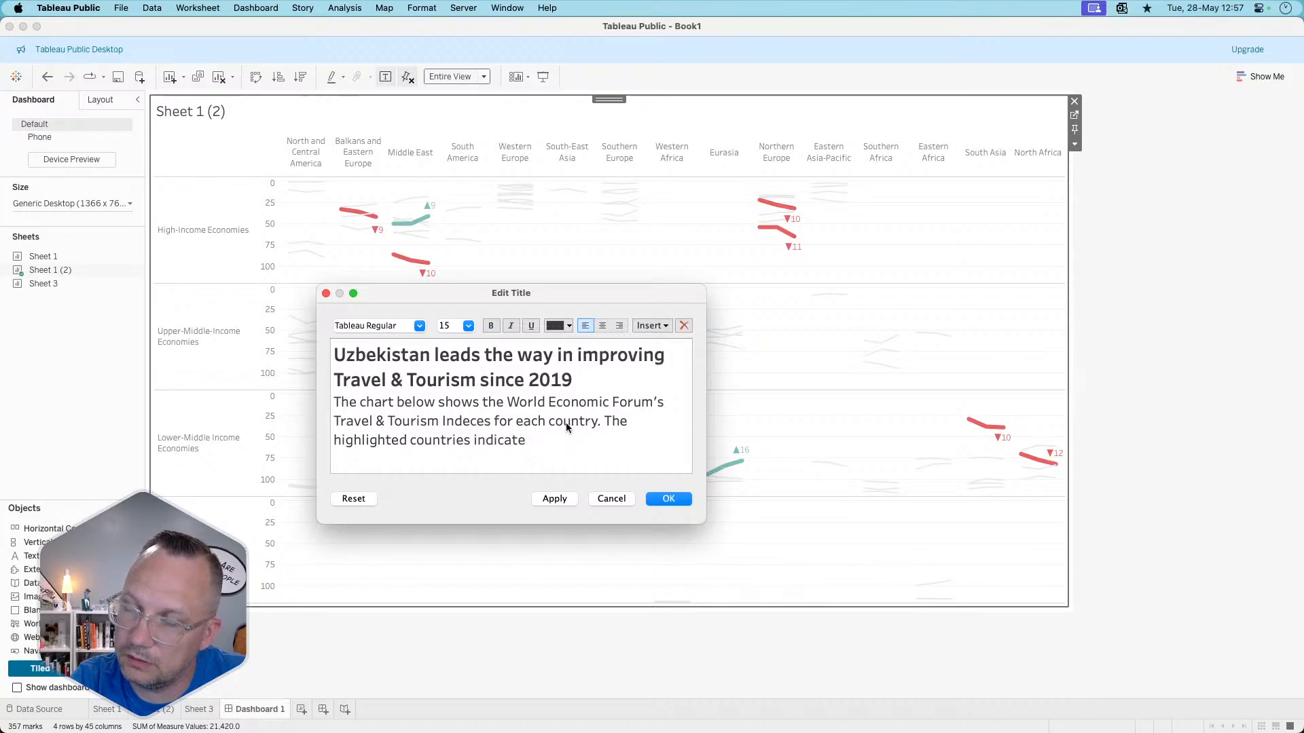
pyautogui.write(' the highlig')
pyautogui.write('t')
pyautogui.press('BackSpace')
pyautogui.press('BackSpace')
pyautogui.press('BackSpace')
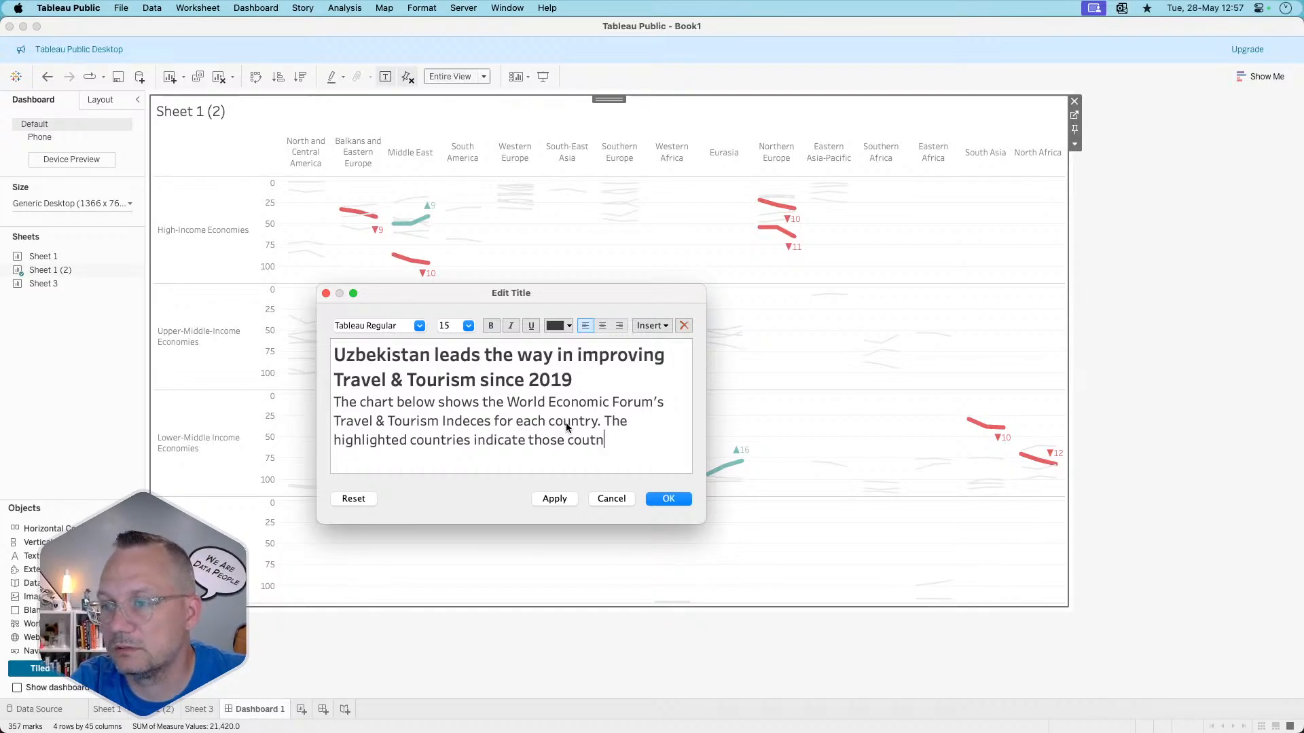
pyautogui.write('tries with th')
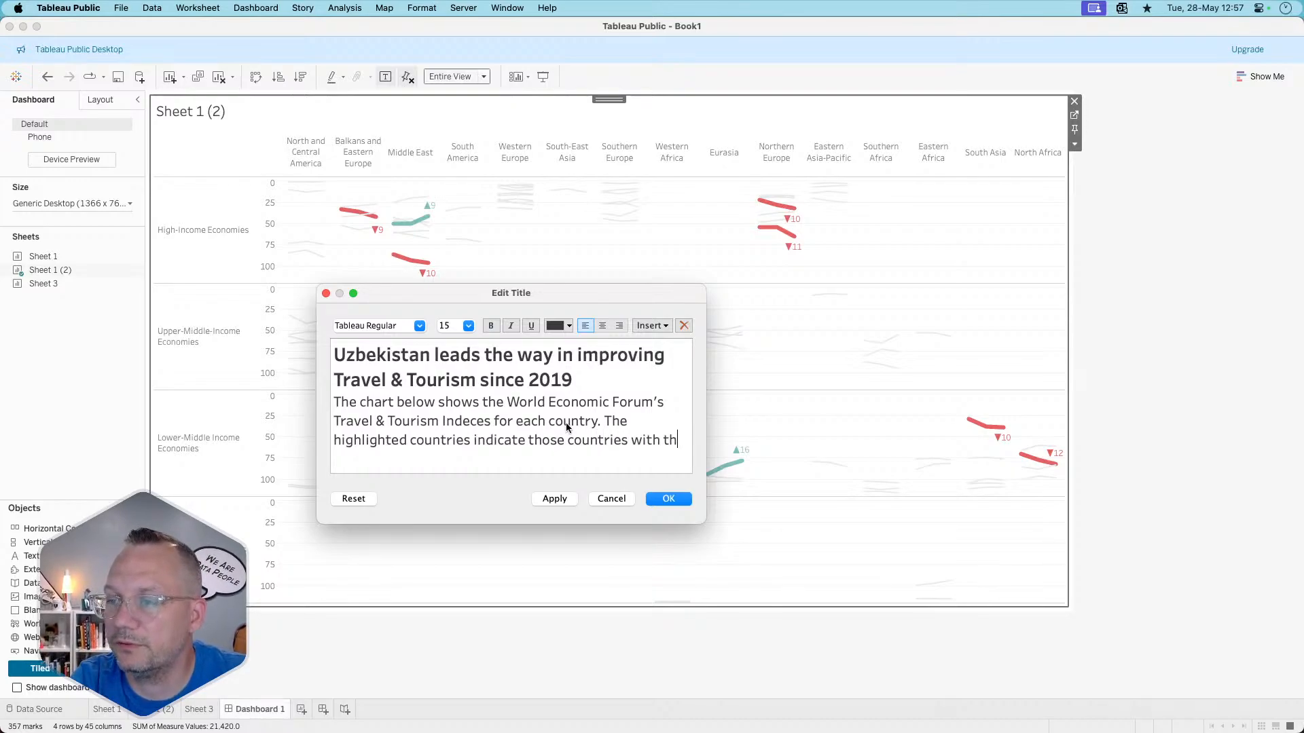
# - Complete the second subtitle sentence with "highest and lowest change from 2019"
pyautogui.write('e highle')
pyautogui.press('BackSpace')
pyautogui.press('BackSpace')
pyautogui.write('est')
pyautogui.press('BackSpace')
pyautogui.press('BackSpace')
pyautogui.press('BackSpace')
pyautogui.press('BackSpace')
pyautogui.write('est and lowest')
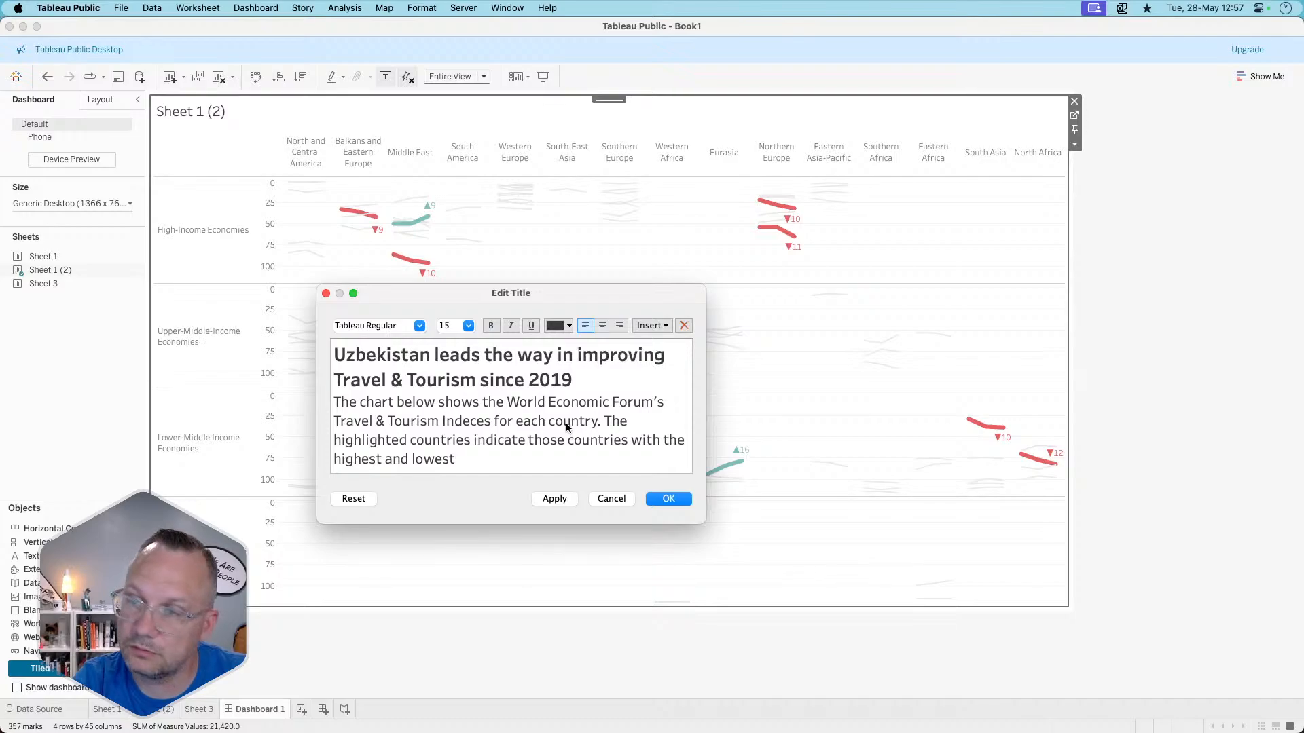
pyautogui.write(' change')
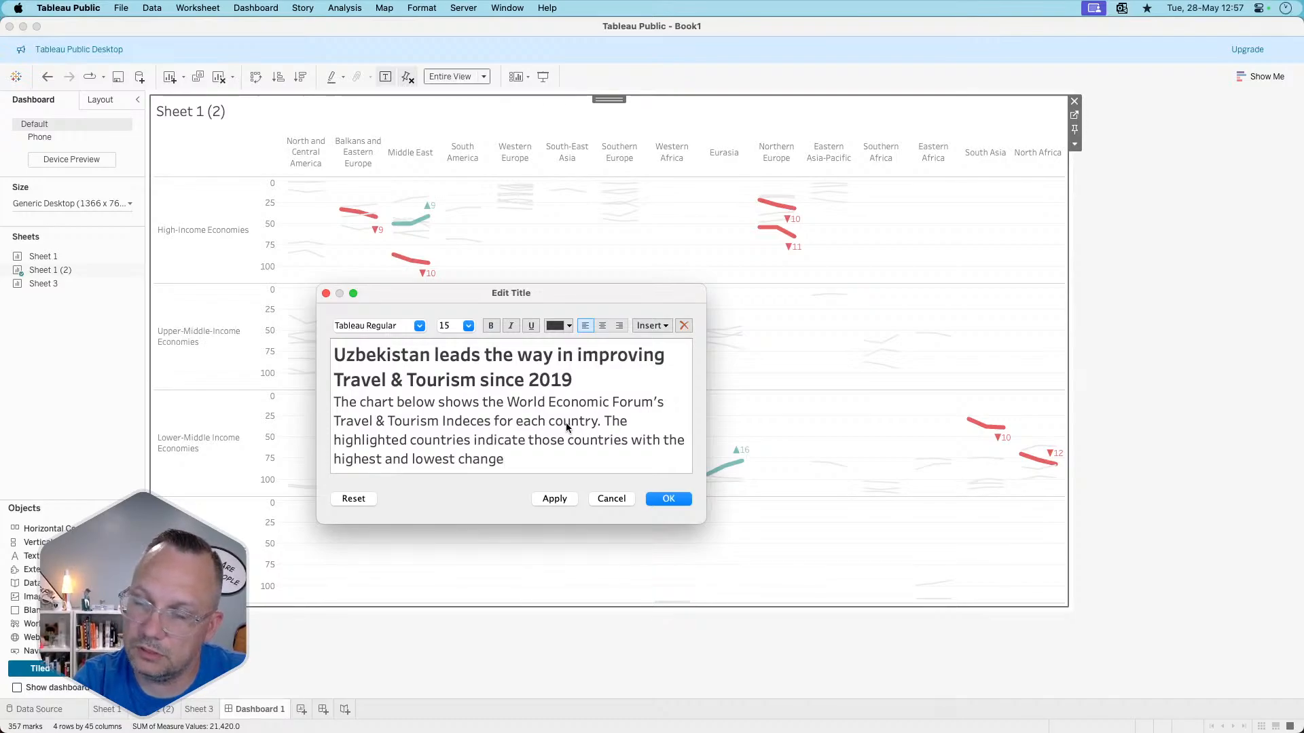
pyautogui.write(' from 2021')
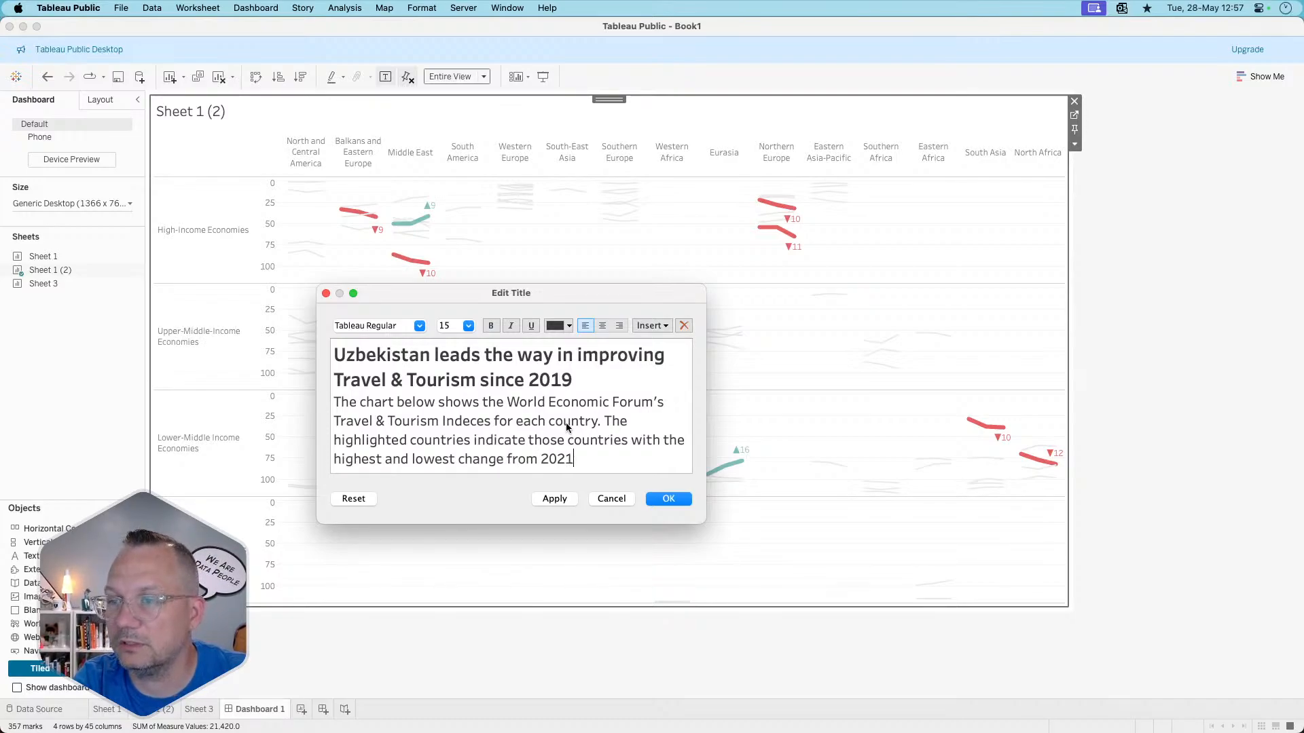
pyautogui.press('BackSpace')
pyautogui.press('BackSpace')
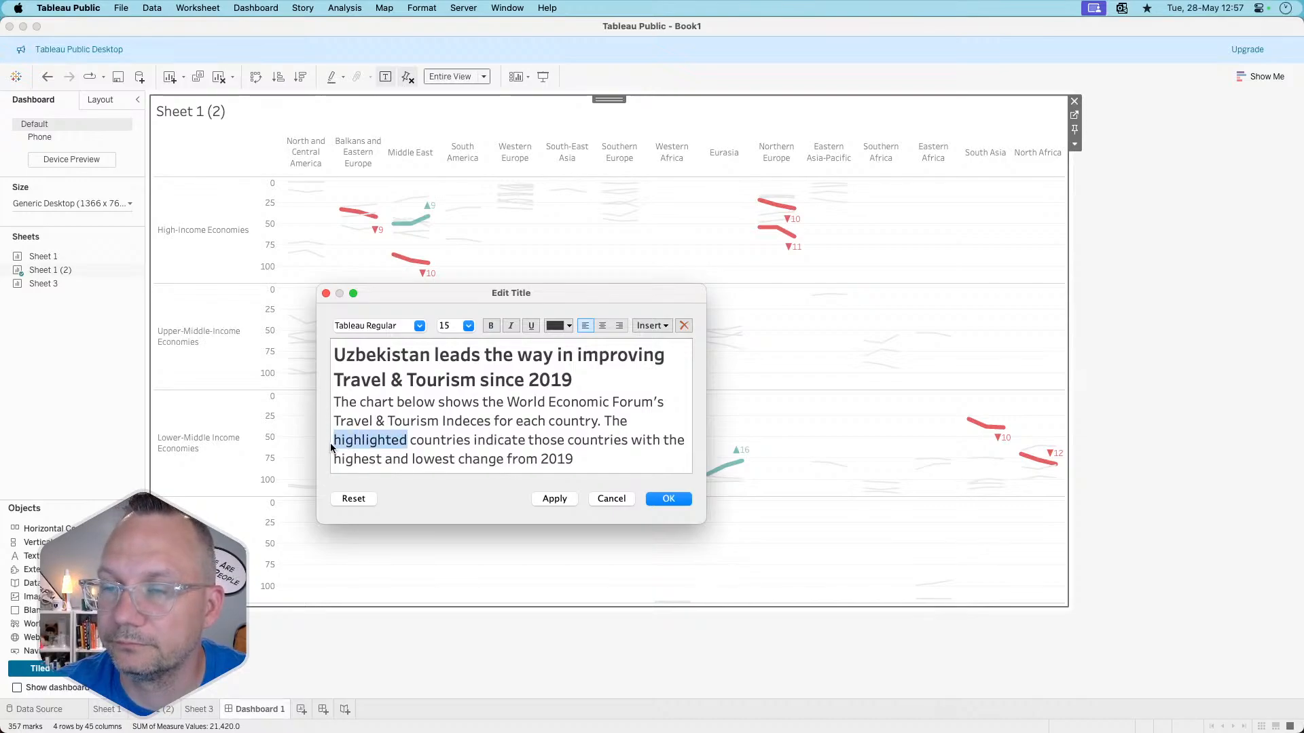
# - Make the word "highest" in the subtitle bold and colour it with the green sampled from the chart's rising lines
pyautogui.click(437, 449)
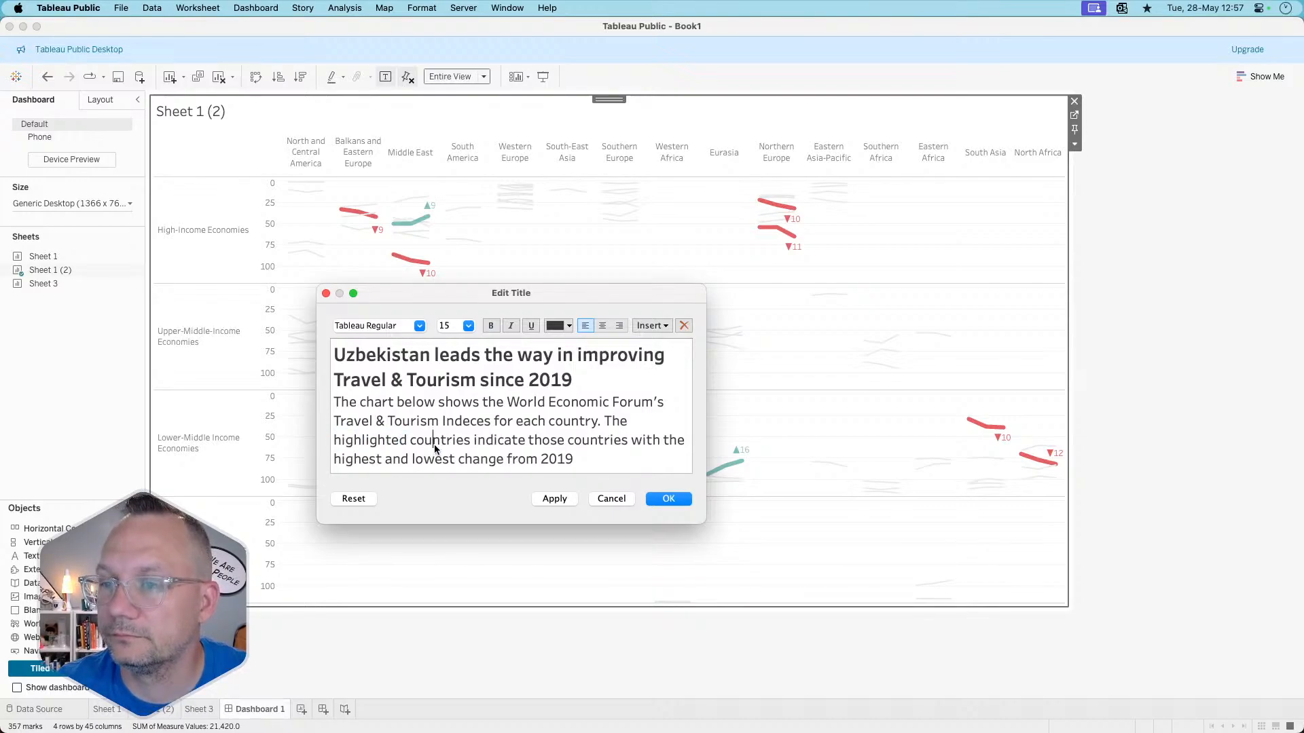
pyautogui.moveTo(384, 461); pyautogui.dragTo(334, 464)
pyautogui.press('super+b')
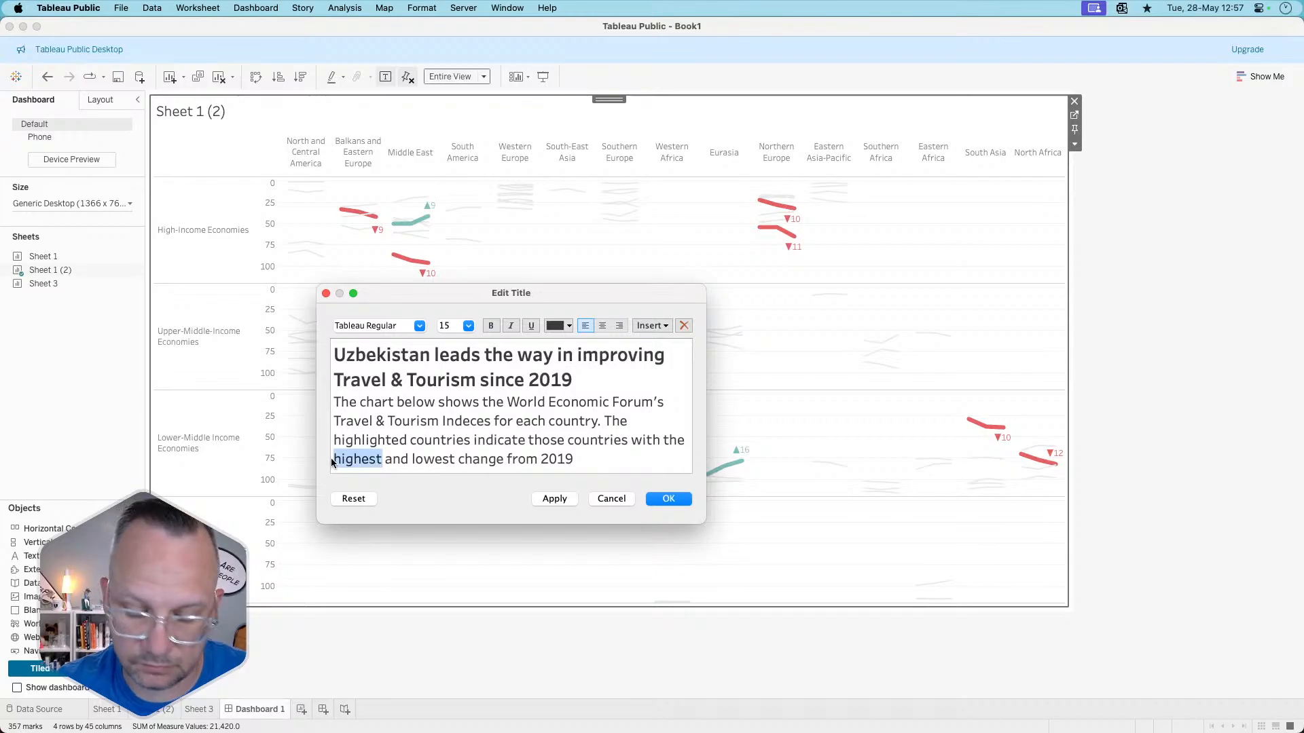
pyautogui.click(555, 326)
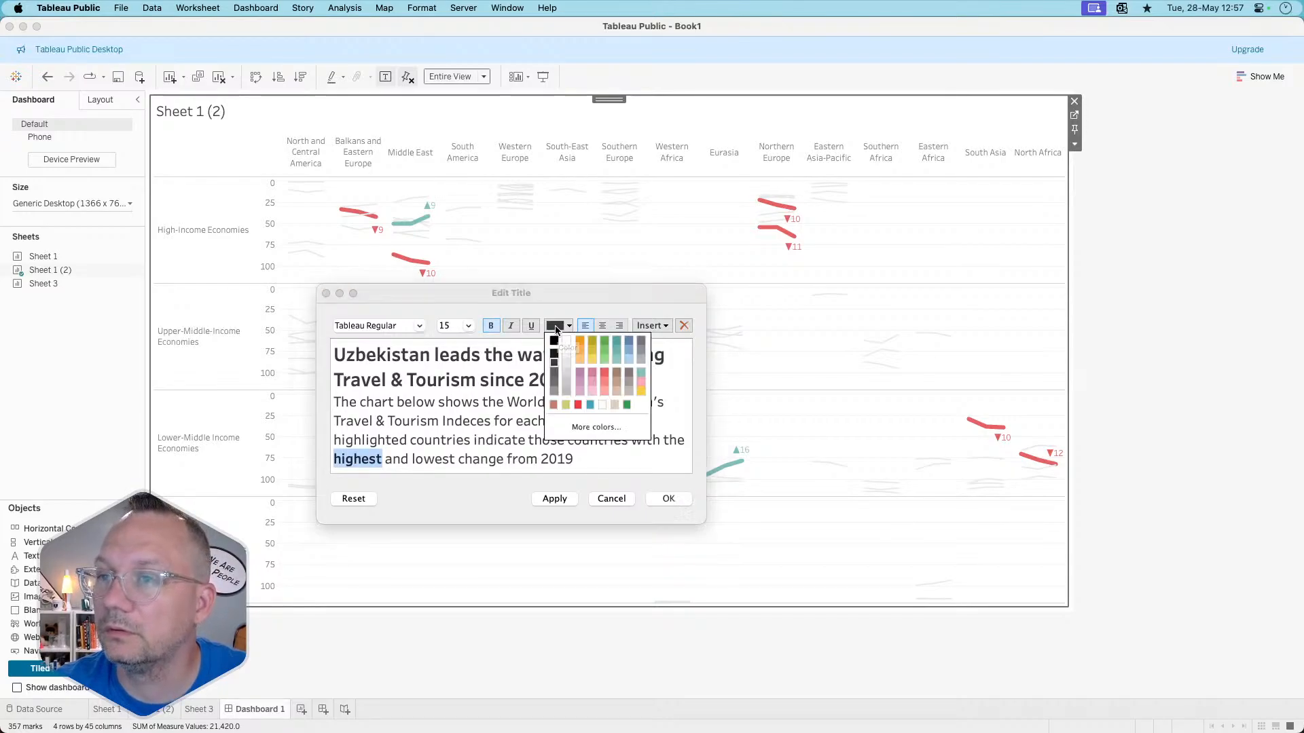
pyautogui.click(585, 423)
pyautogui.click(638, 428)
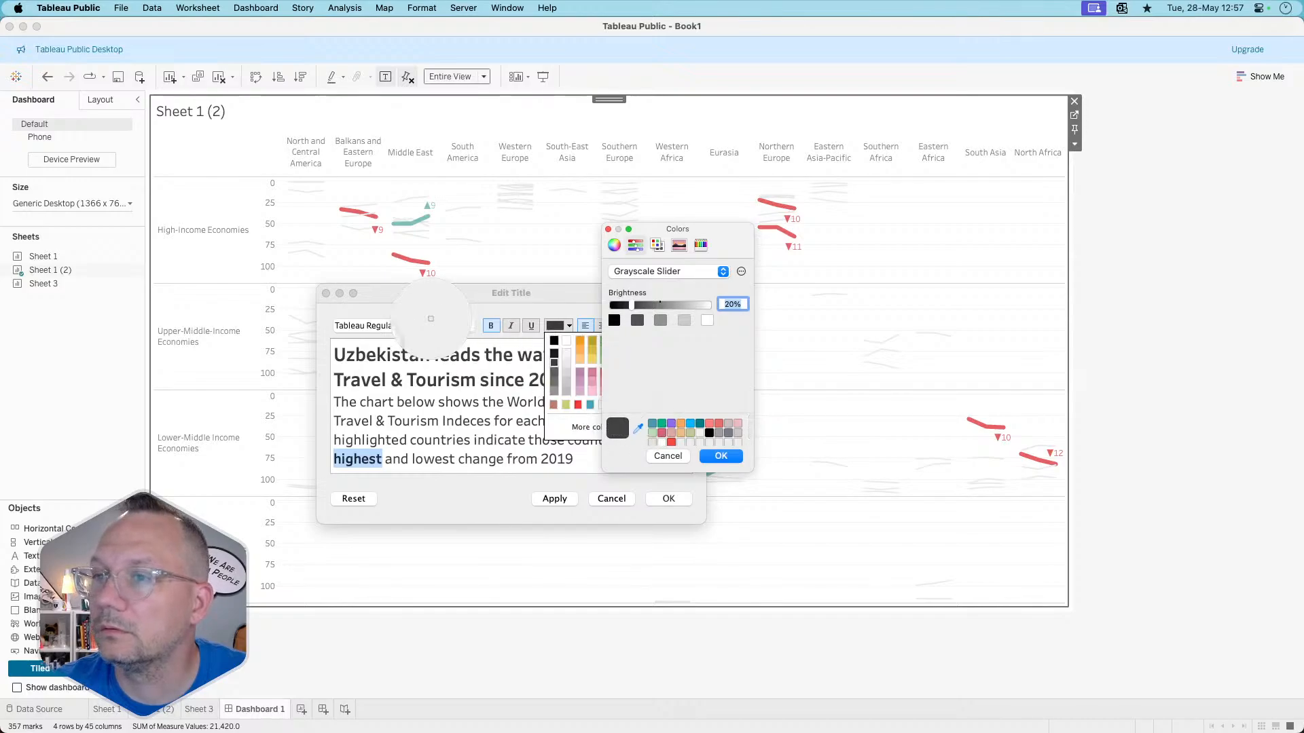
pyautogui.click(409, 223)
pyautogui.click(712, 459)
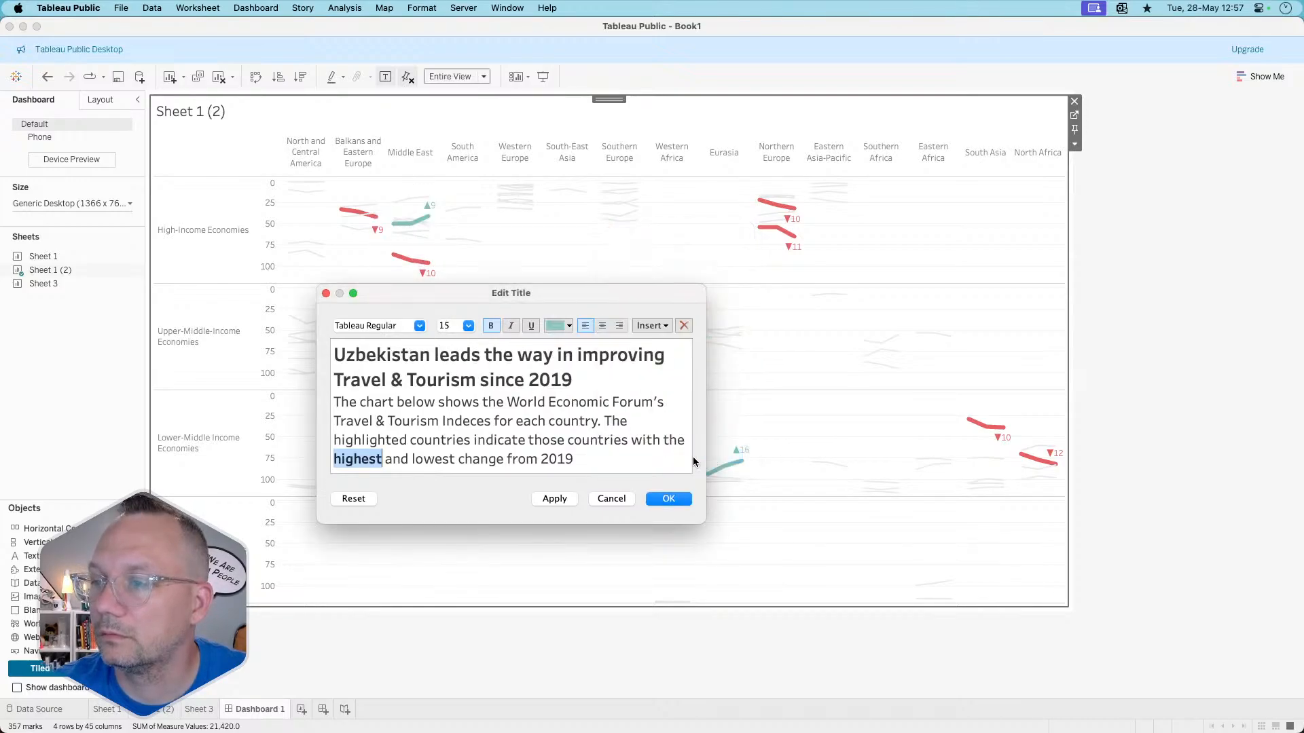
# - Make the word "lowest" bold in the red sampled from the chart's falling lines, and apply the edited title
pyautogui.moveTo(411, 461); pyautogui.dragTo(453, 462)
pyautogui.click(647, 329)
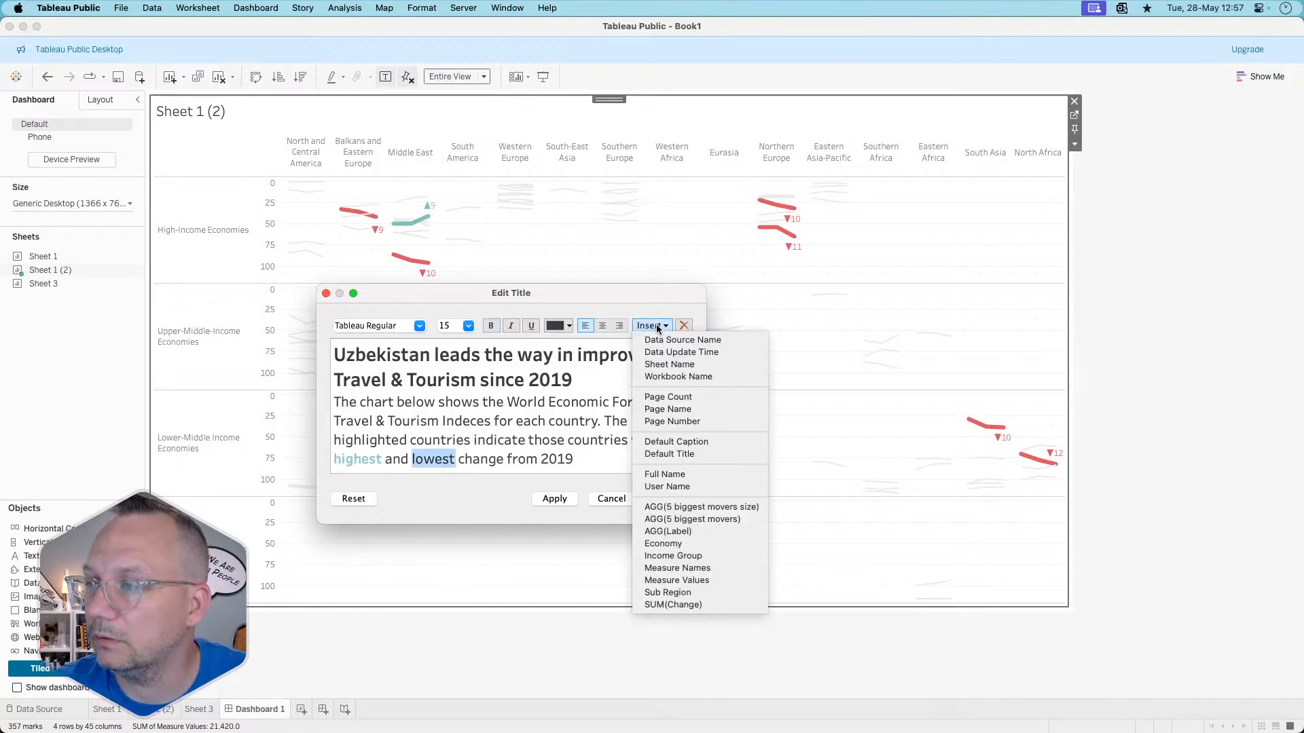
pyautogui.click(557, 326)
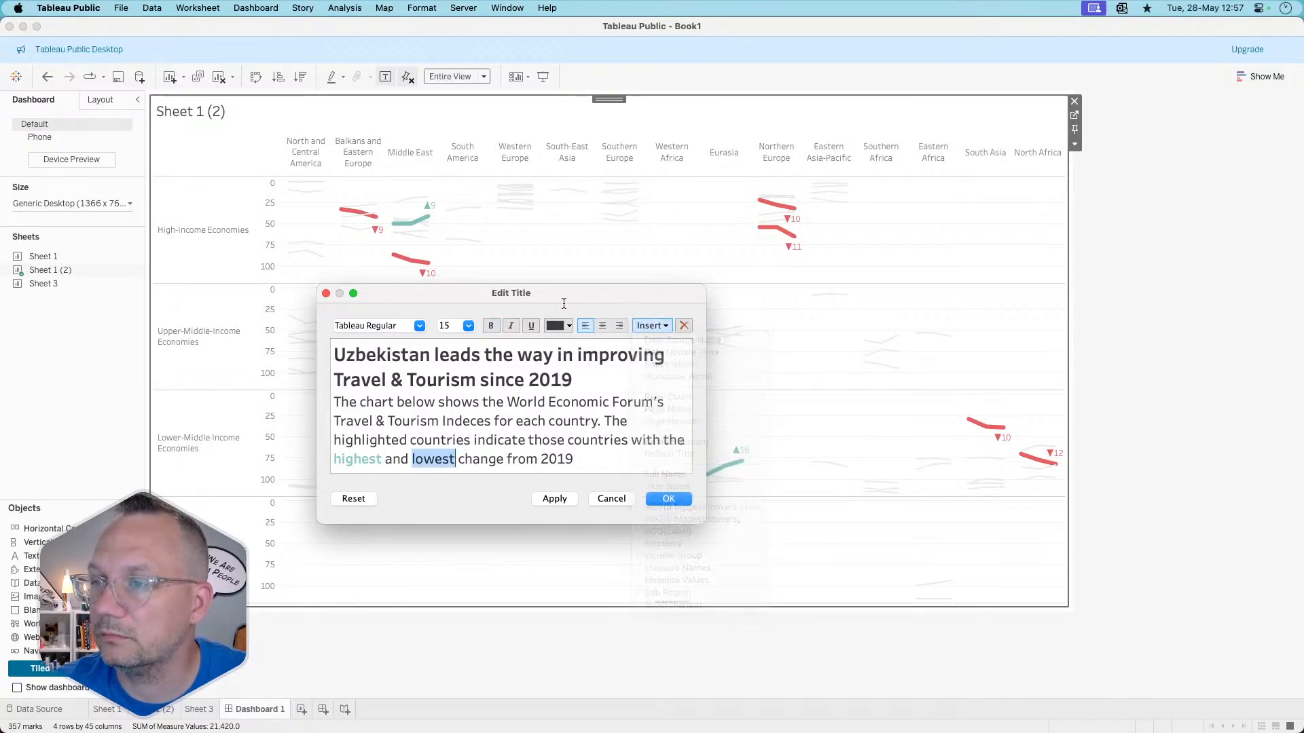
pyautogui.click(557, 326)
pyautogui.click(576, 427)
pyautogui.click(637, 427)
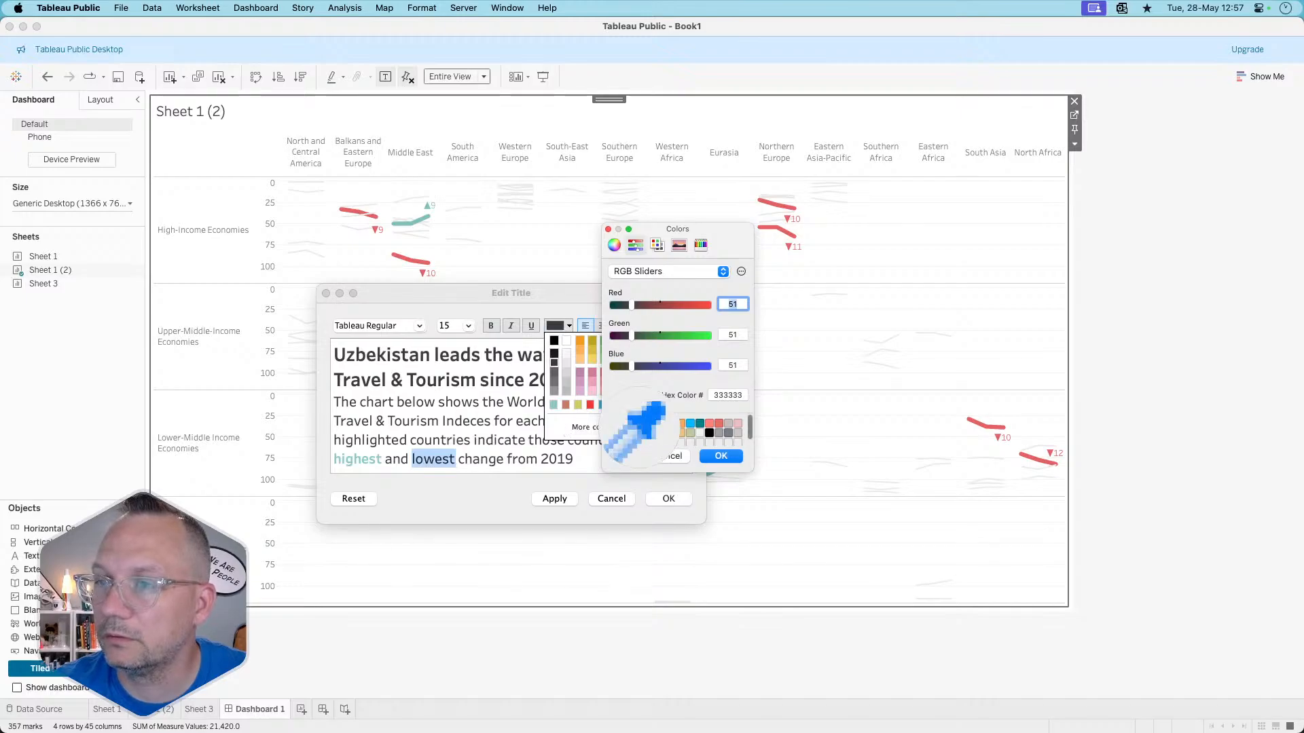
pyautogui.click(410, 256)
pyautogui.click(721, 457)
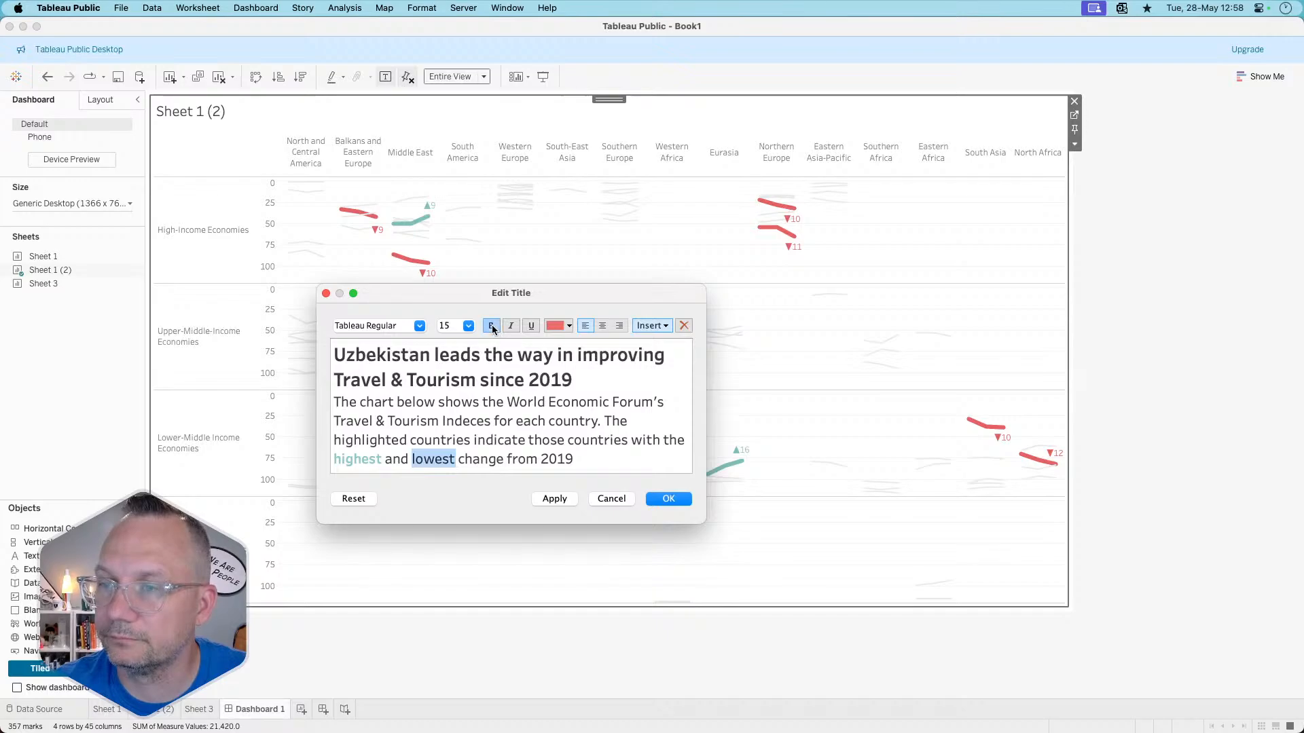
pyautogui.click(512, 459)
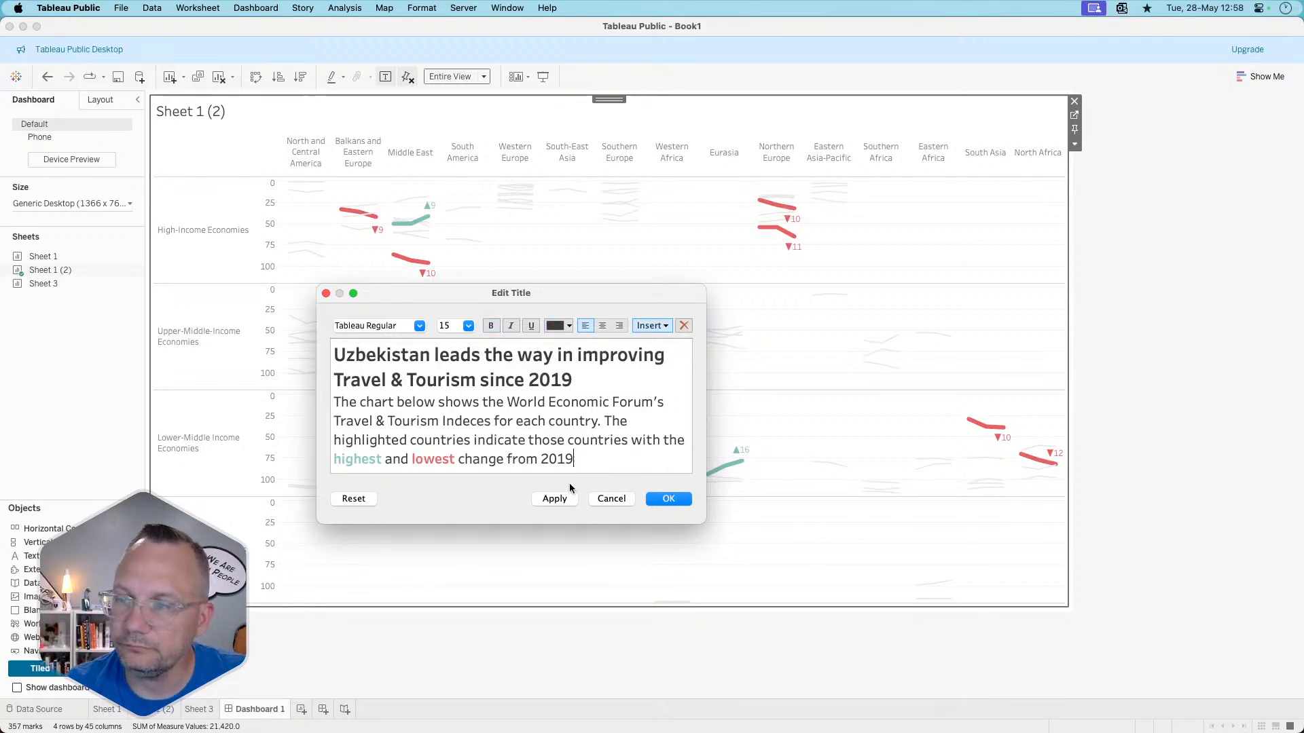
pyautogui.click(554, 499)
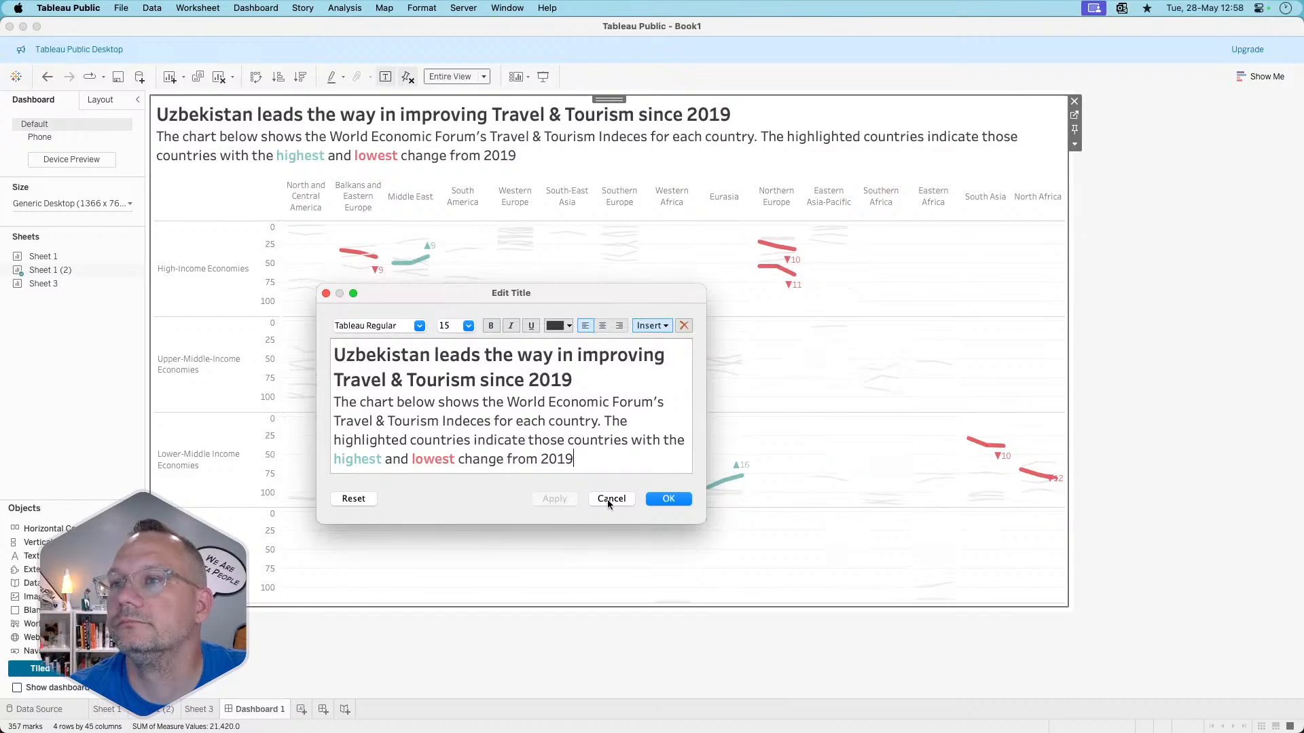
pyautogui.click(656, 499)
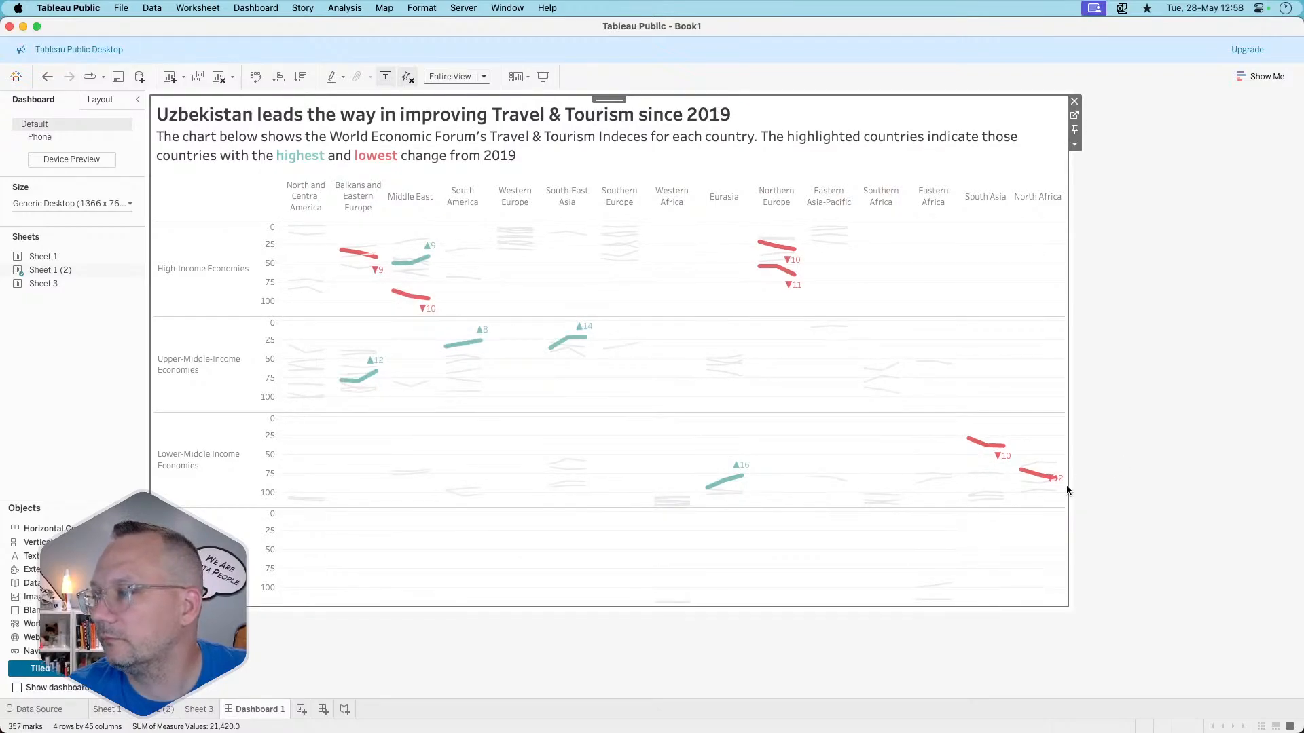
# - Move the ▼12 label of the North Africa line below the line's end point and clear the selection
pyautogui.click(1056, 479)
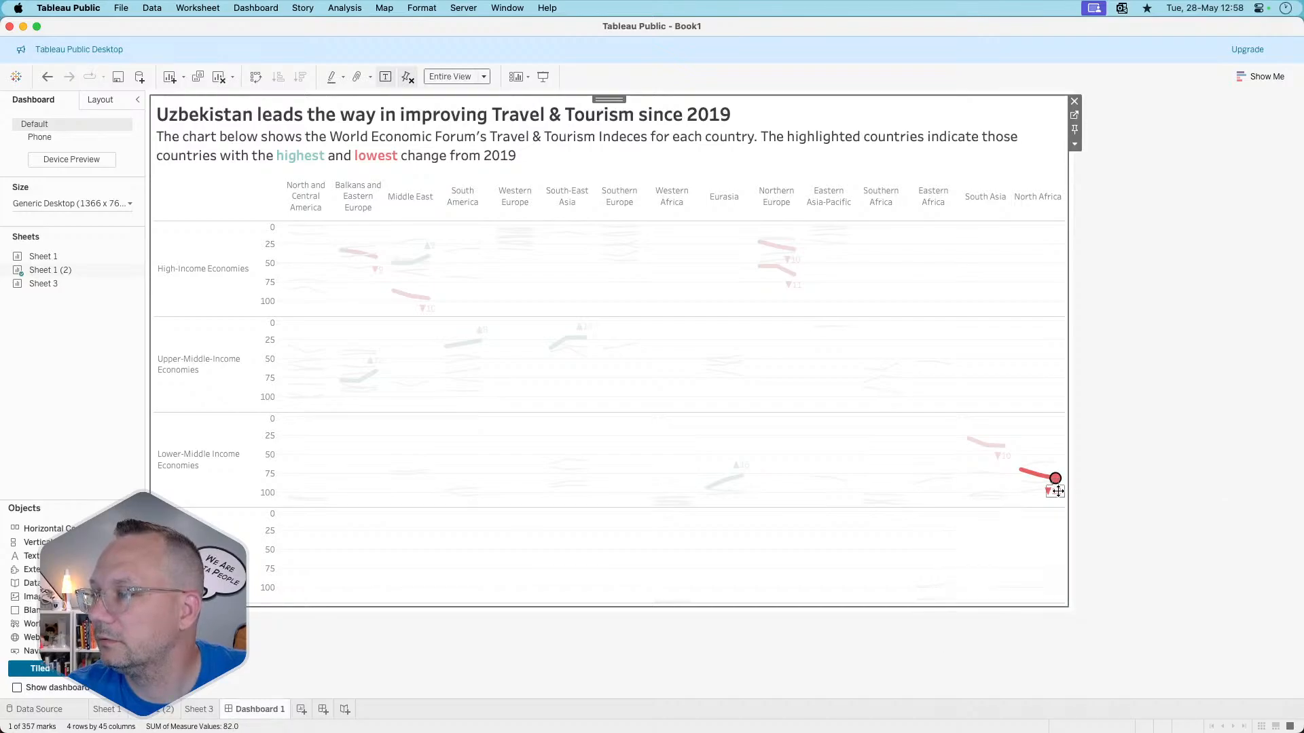
pyautogui.click(1089, 486)
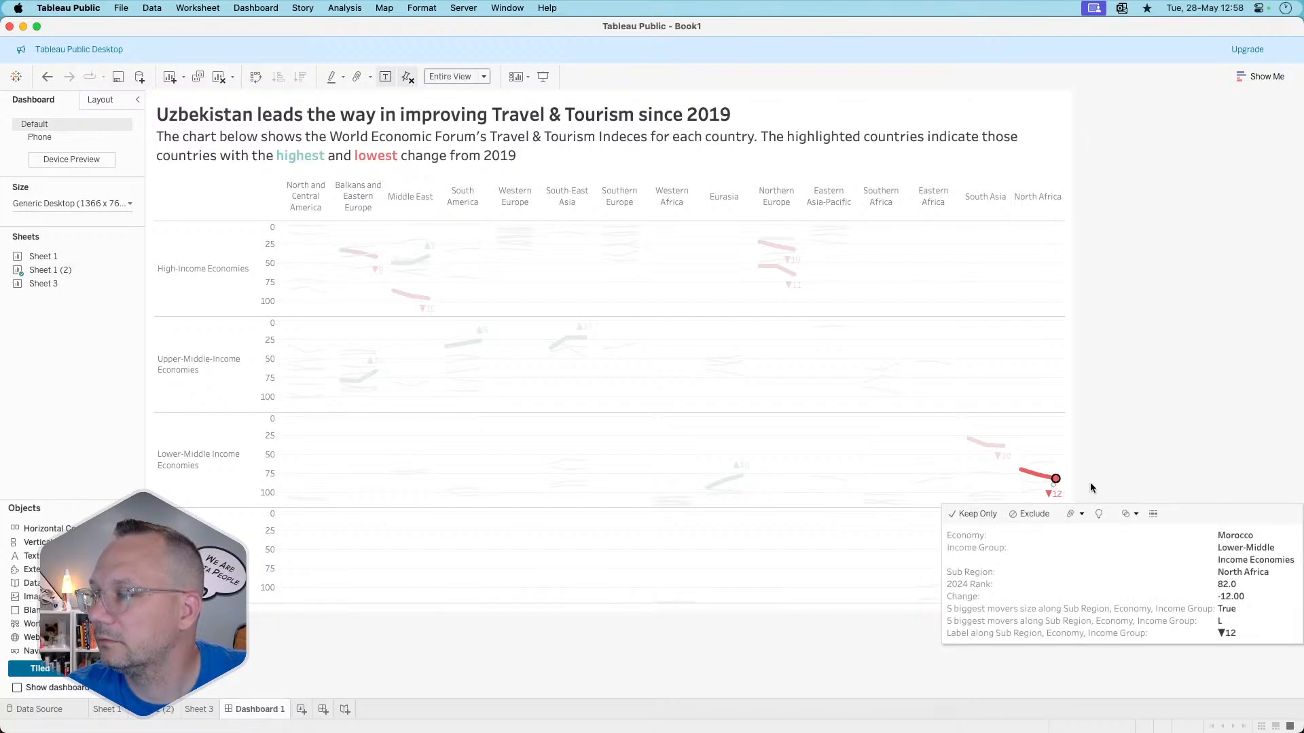
pyautogui.click(1051, 441)
pyautogui.click(1109, 441)
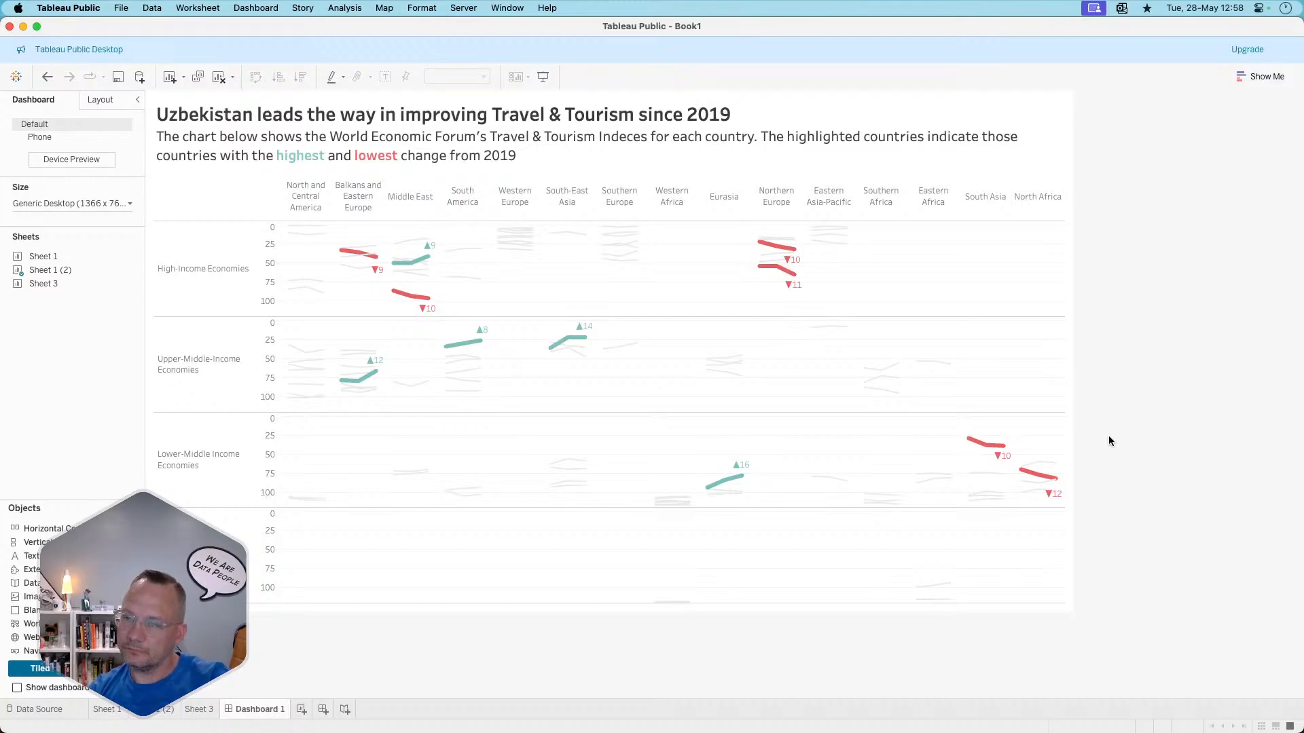
# - Add a mark annotation to the green Eurasia line in Lower-Middle Income Economies showing only the <Economy> field
pyautogui.rightClick(730, 488)
pyautogui.moveTo(764, 571)
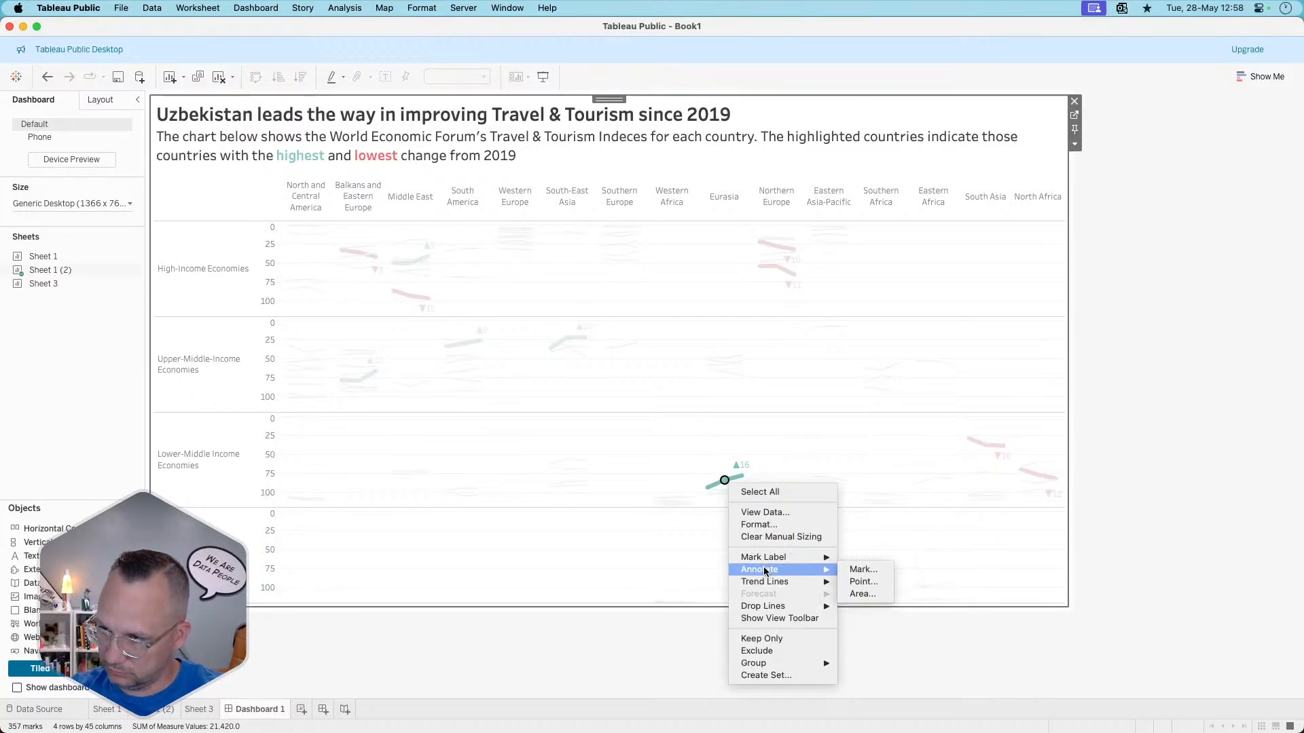
pyautogui.click(872, 575)
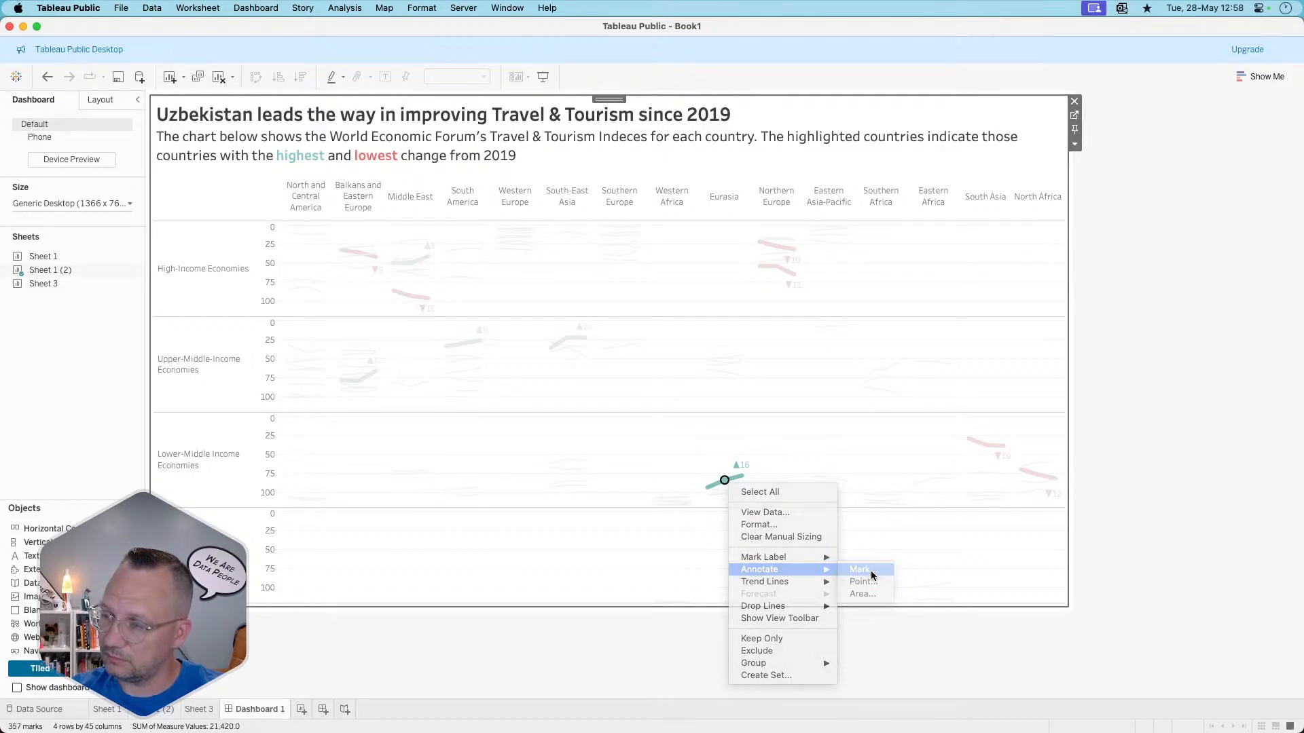
pyautogui.moveTo(810, 431)
pyautogui.mouseDown()
pyautogui.moveTo(489, 401)
pyautogui.moveTo(475, 329)
pyautogui.moveTo(451, 316)
pyautogui.mouseUp()
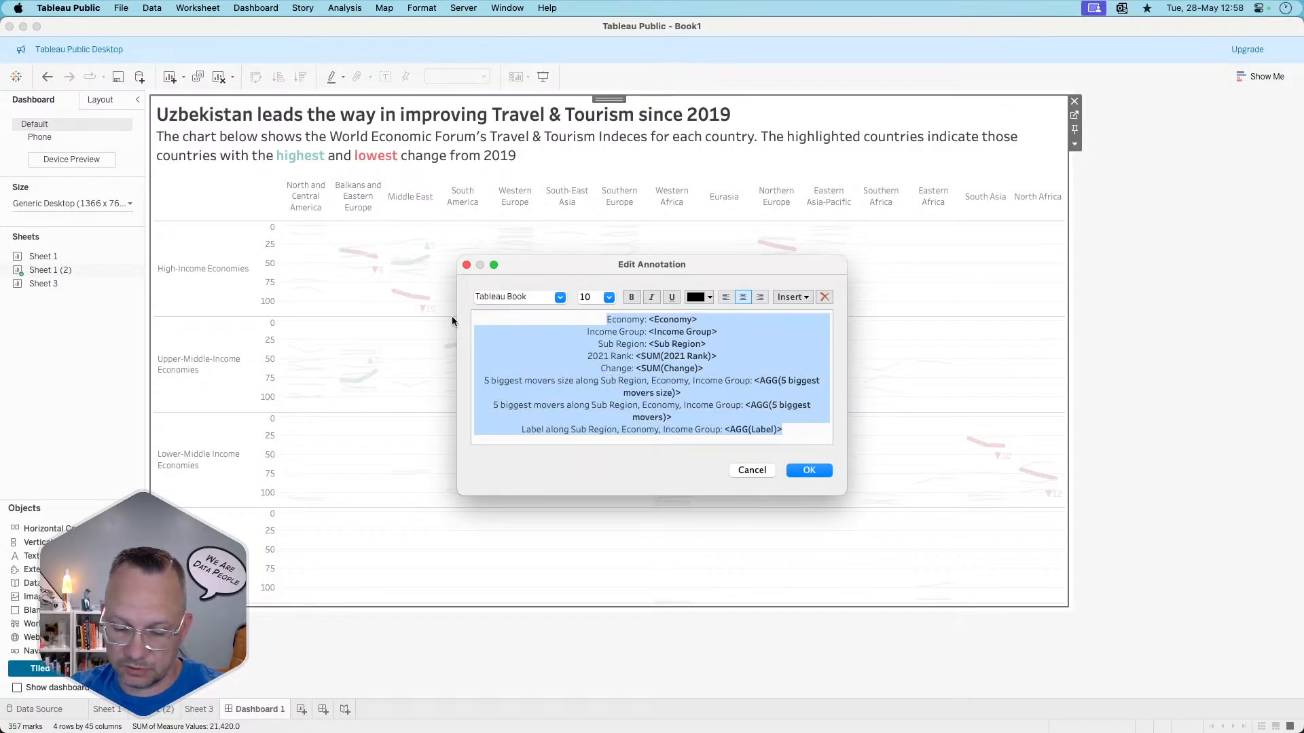
pyautogui.click(651, 319)
pyautogui.moveTo(652, 318); pyautogui.dragTo(527, 314)
pyautogui.press('BackSpace')
pyautogui.moveTo(677, 319); pyautogui.dragTo(934, 495)
pyautogui.press('BackSpace')
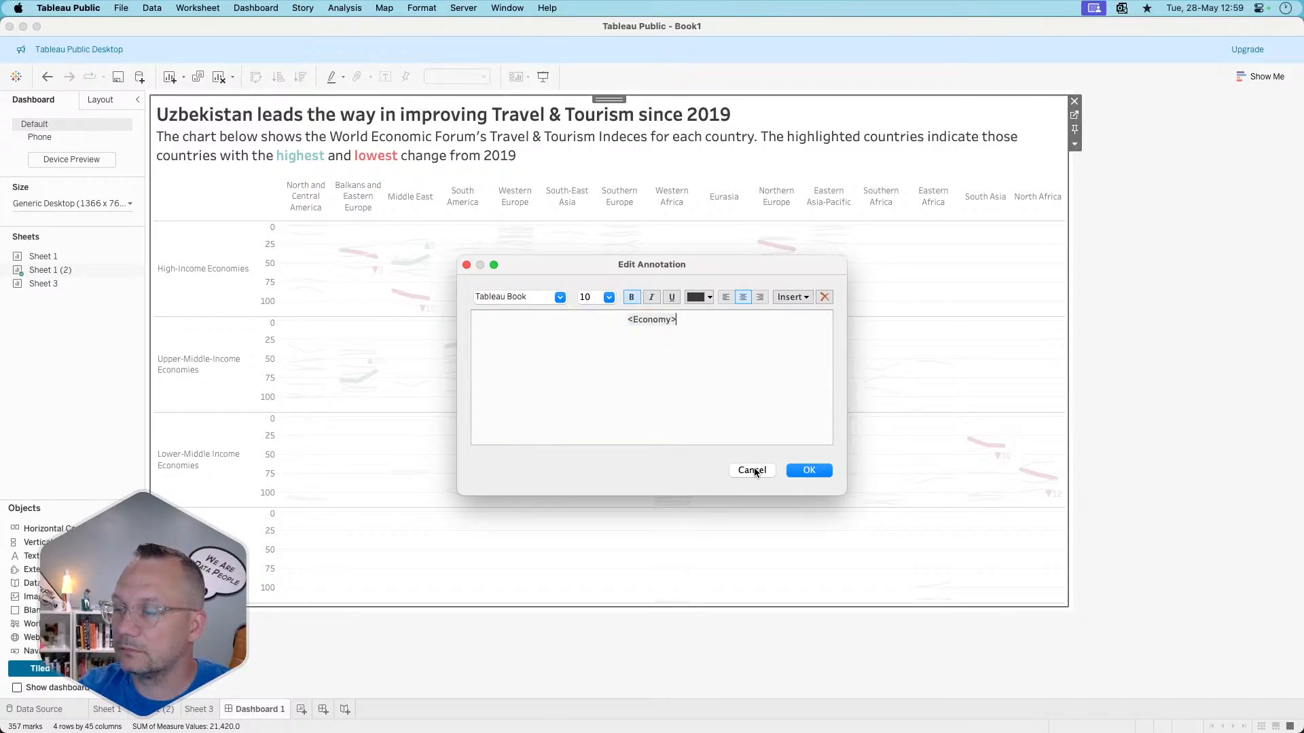
pyautogui.click(799, 470)
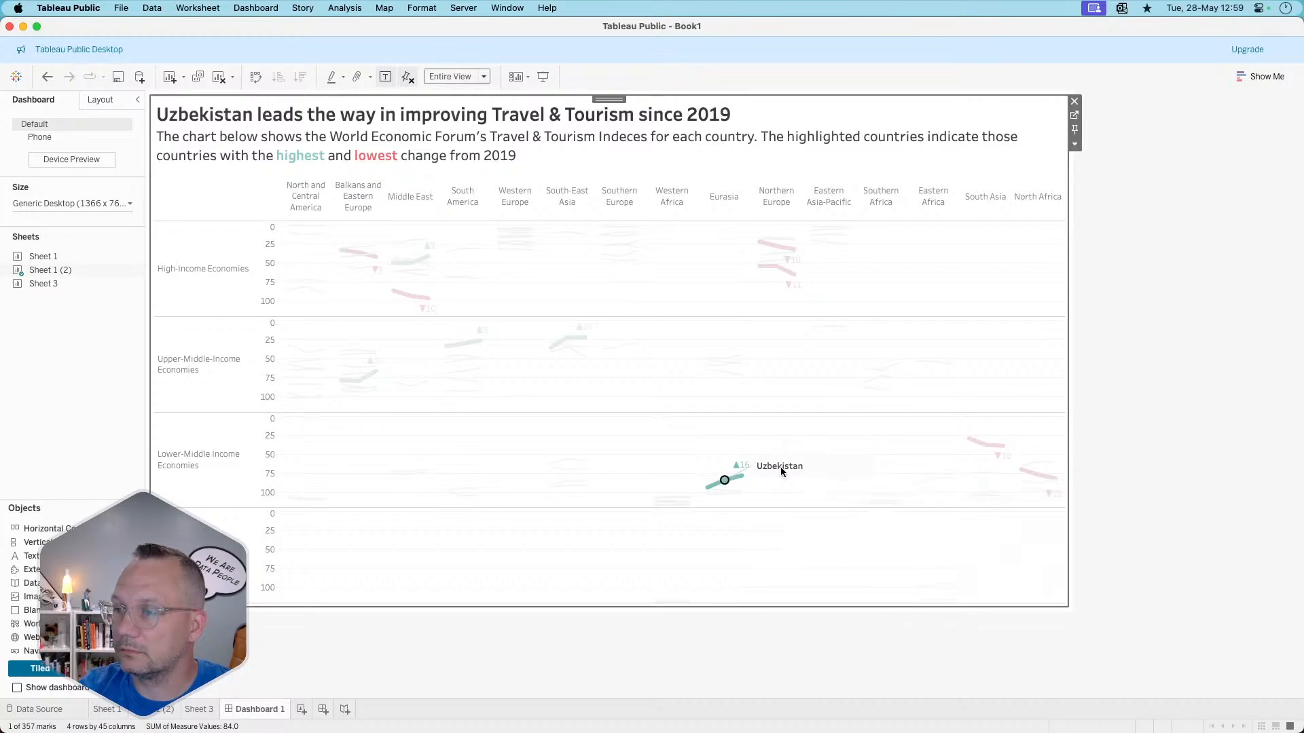
# - Move the Uzbekistan annotation up and to the left of its line, below the South-East Asia and Western Africa gap
pyautogui.click(783, 466)
pyautogui.moveTo(810, 466); pyautogui.dragTo(648, 442)
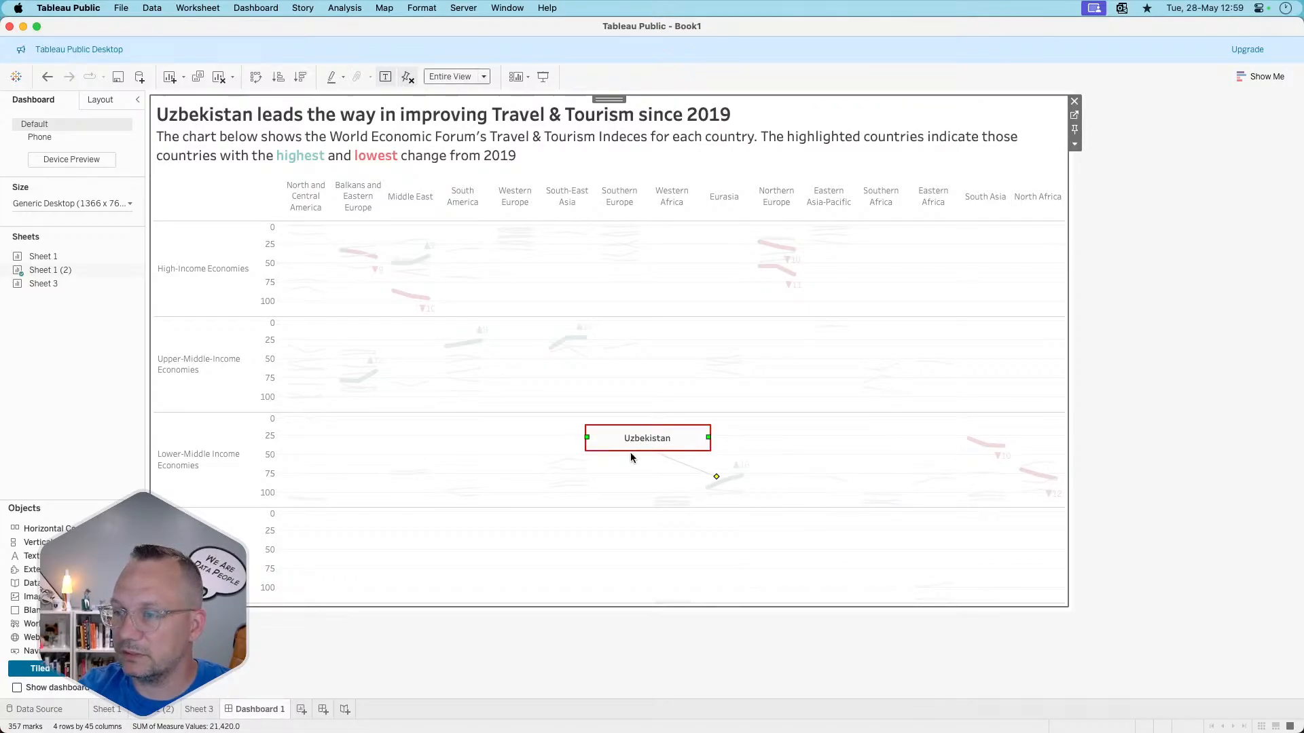
pyautogui.click(666, 472)
pyautogui.click(647, 438)
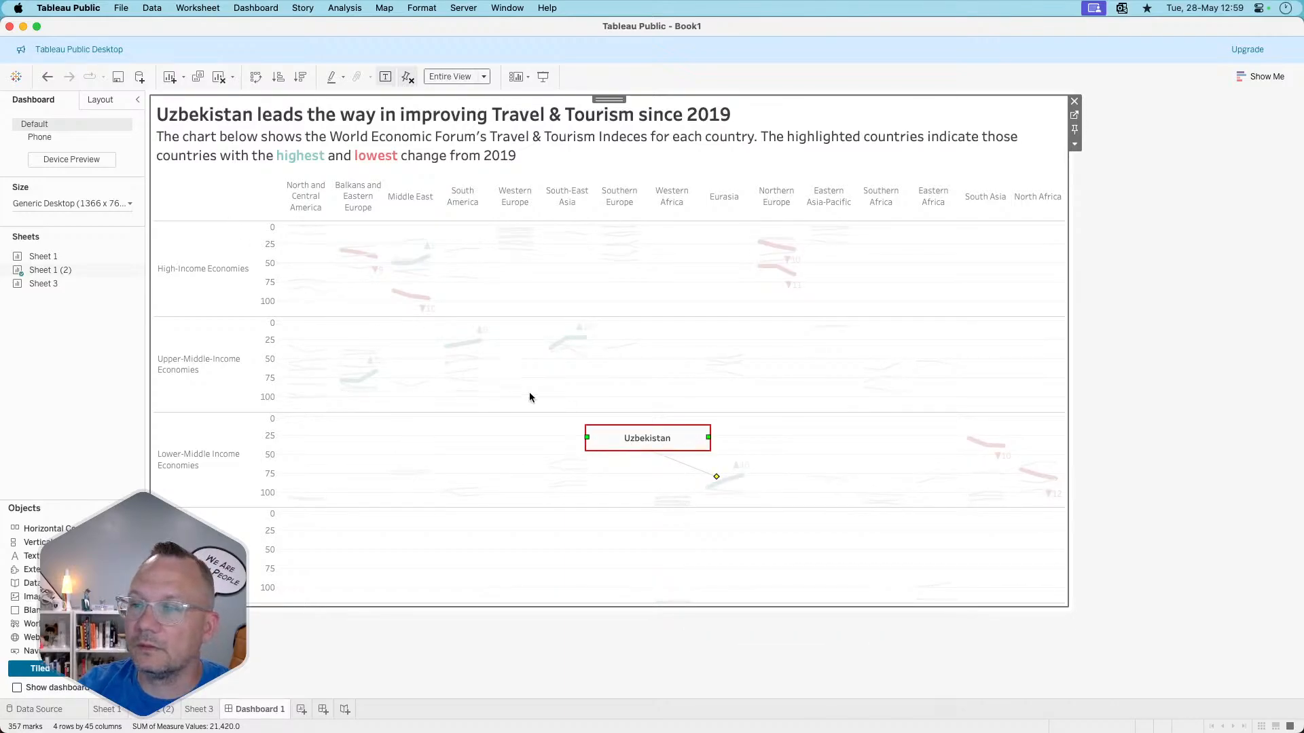
# - Format the Uzbekistan annotation's leader line in dark grey and set its line end to Dot
pyautogui.rightClick(625, 432)
pyautogui.click(642, 453)
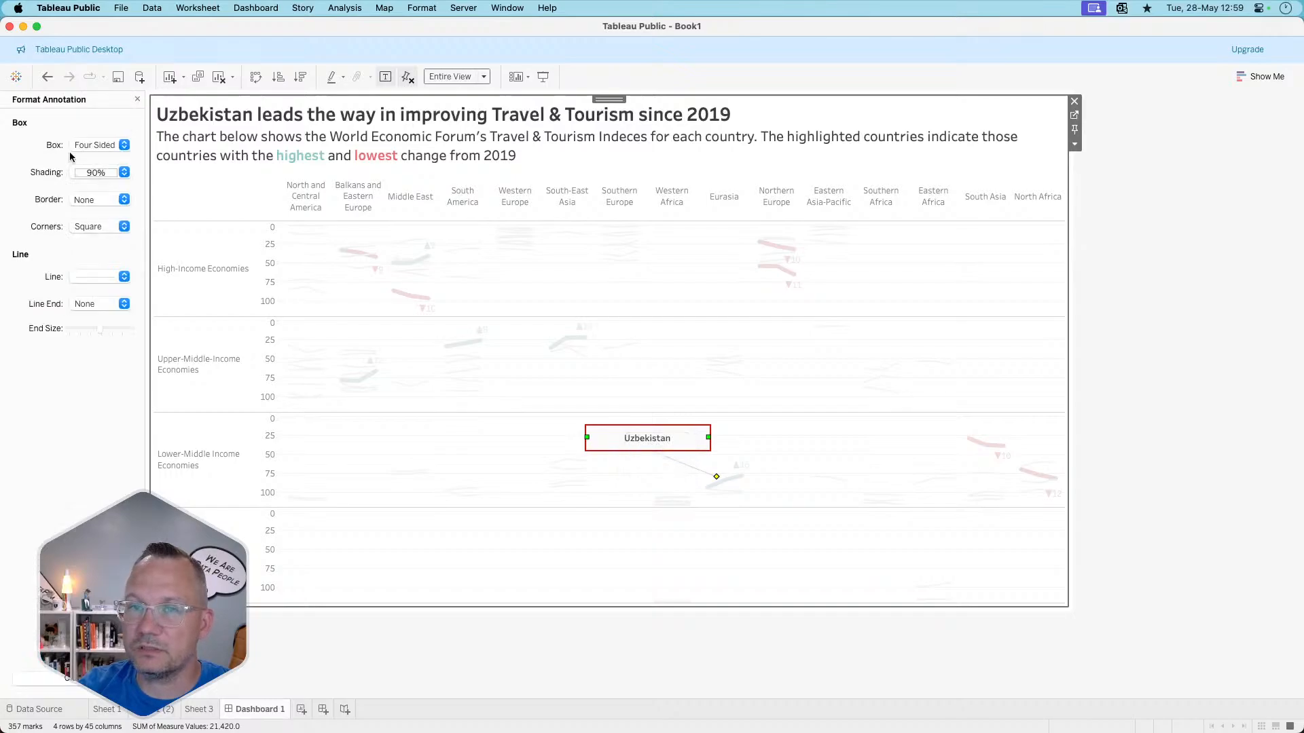
pyautogui.click(88, 275)
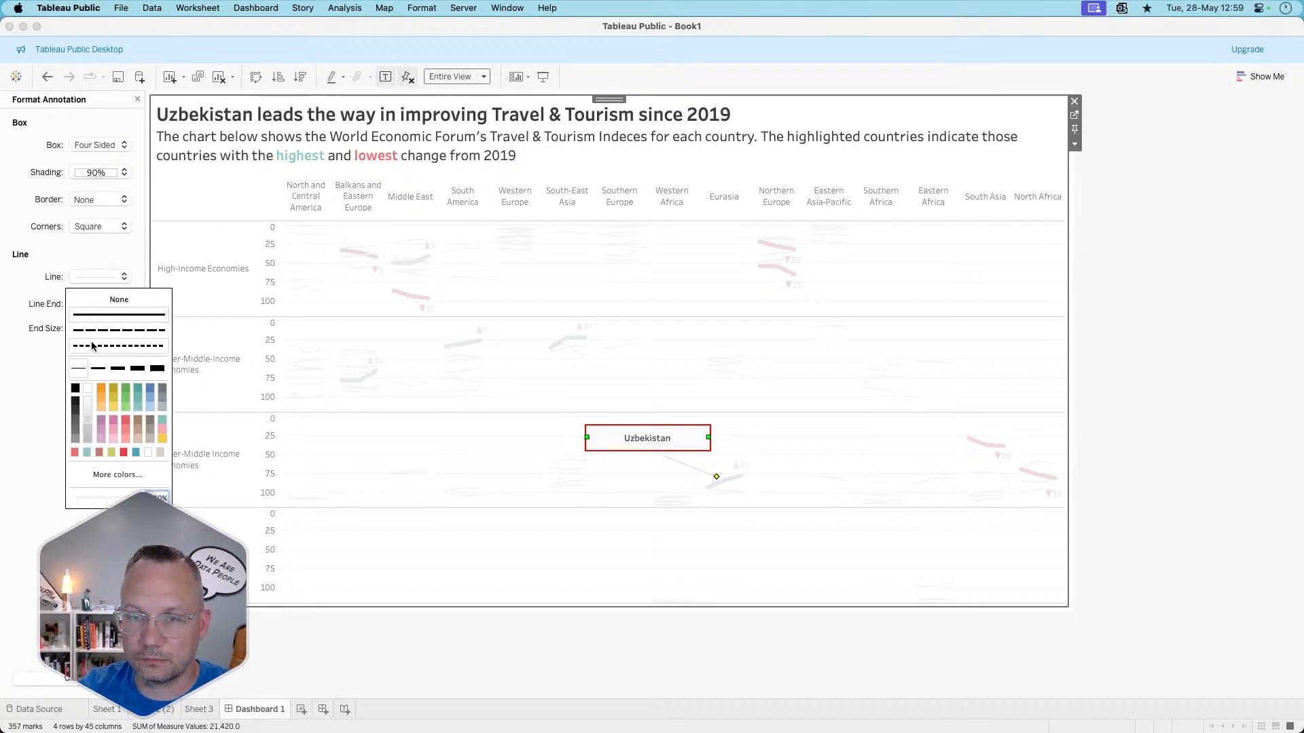
pyautogui.click(76, 420)
pyautogui.click(95, 303)
pyautogui.click(92, 327)
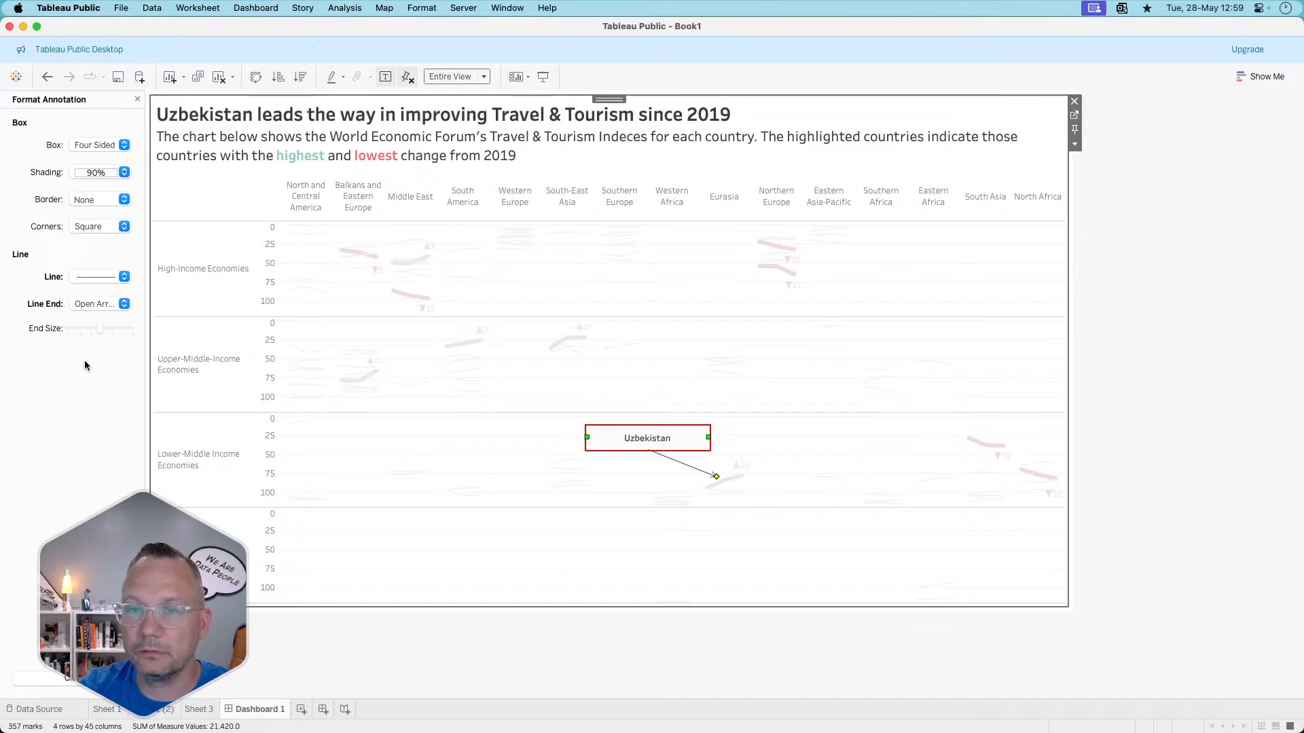
pyautogui.click(96, 303)
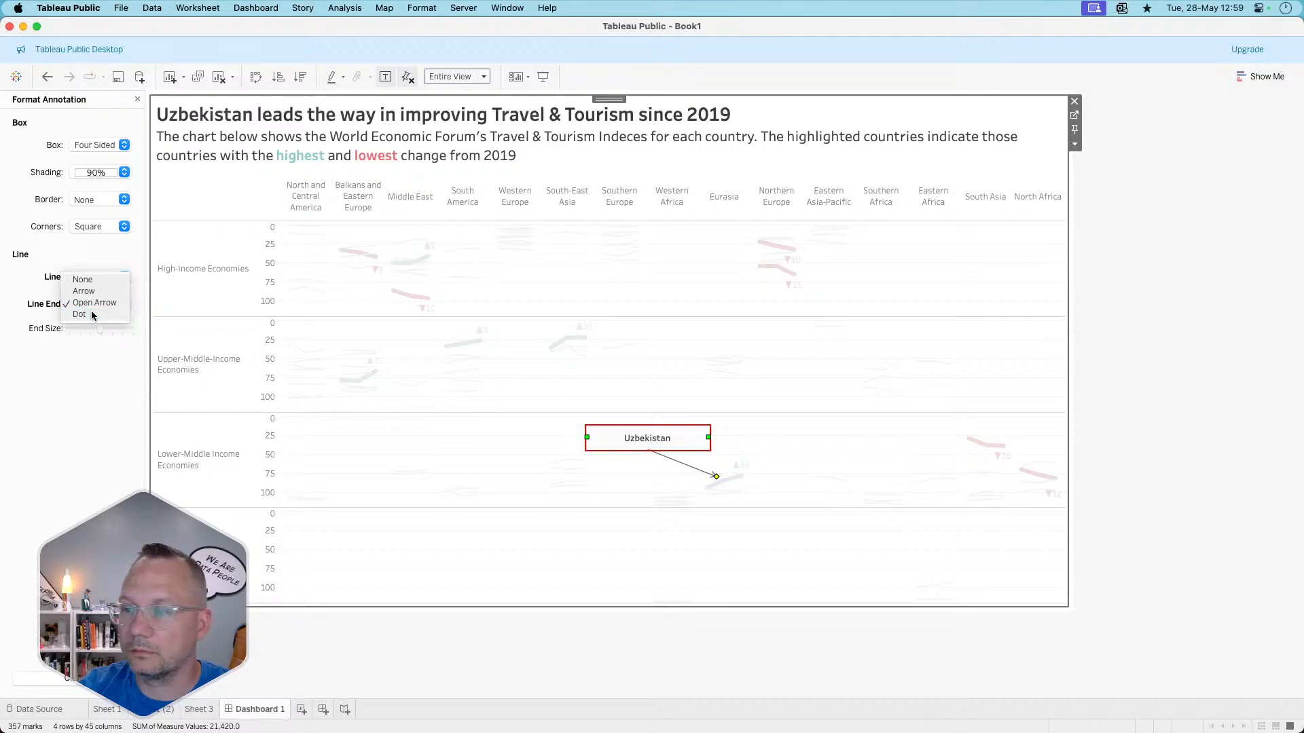
pyautogui.click(91, 311)
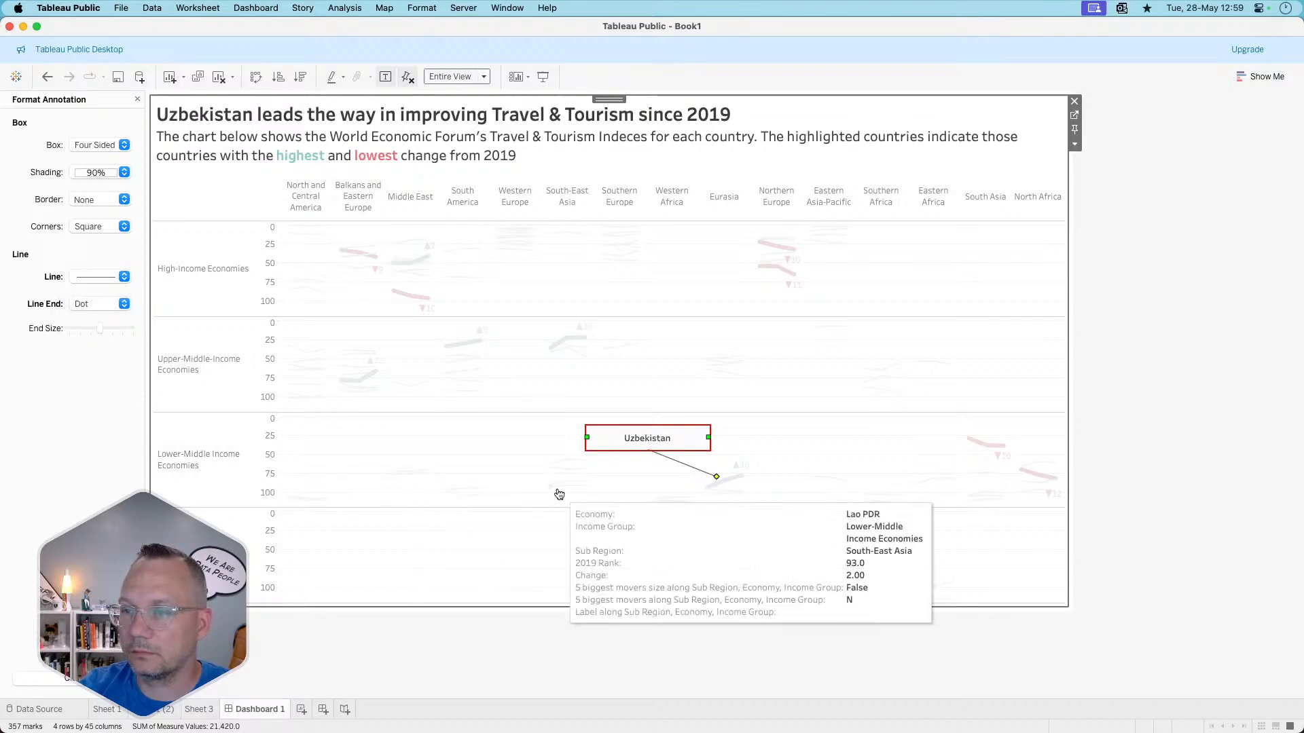
pyautogui.click(504, 444)
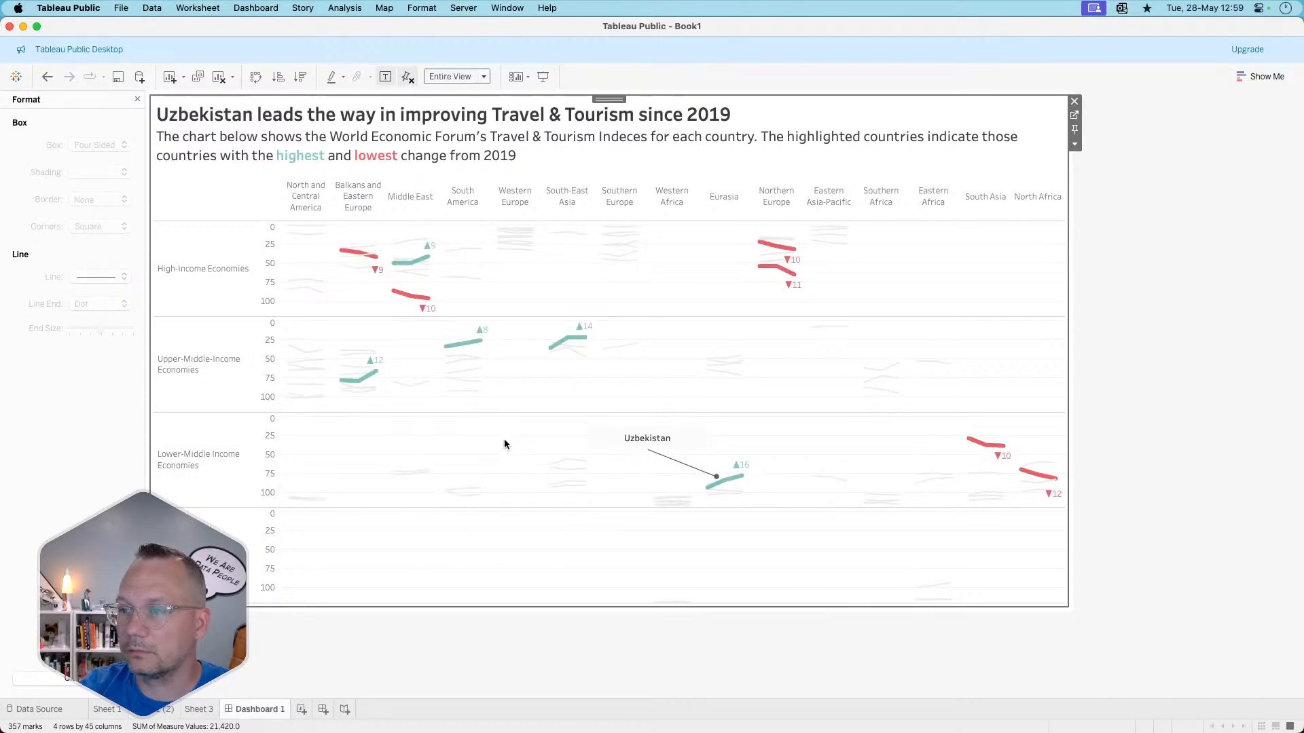
# - Change the Uzbekistan annotation's box to Single Edge with a solid dark grey border
pyautogui.click(598, 446)
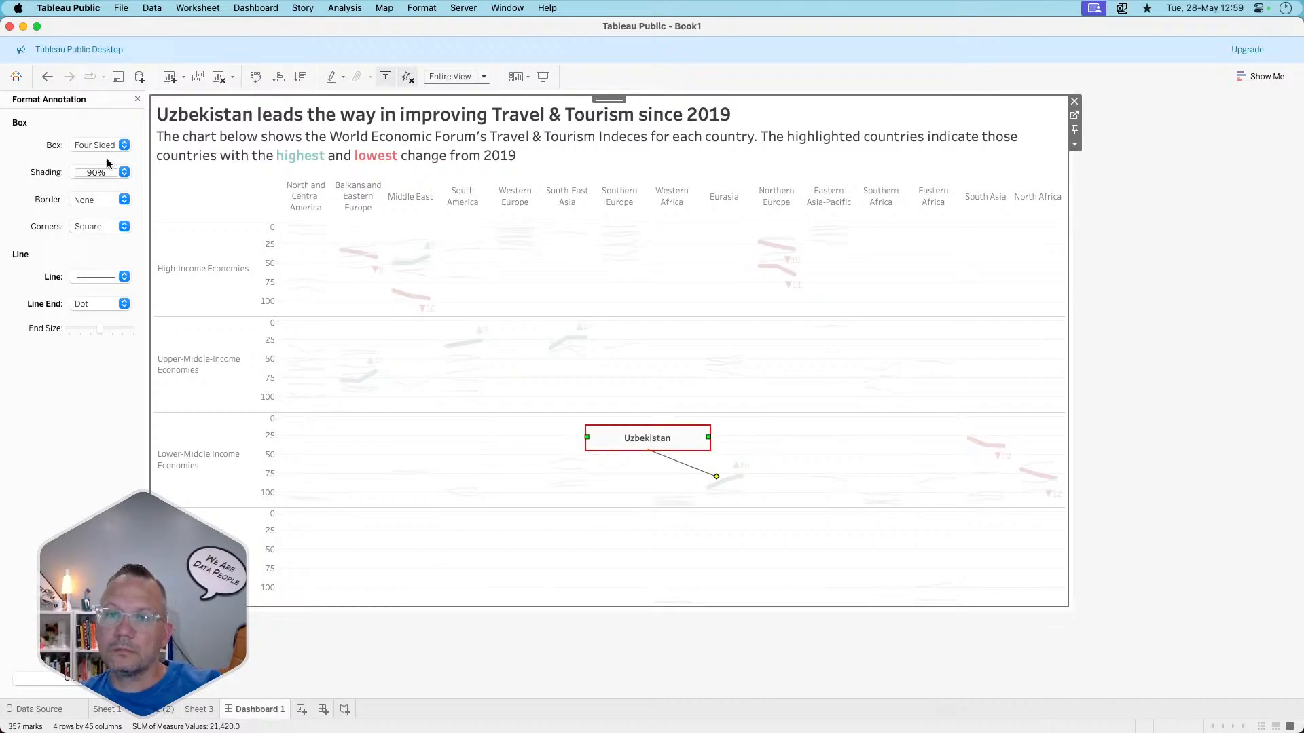
pyautogui.click(87, 173)
pyautogui.click(87, 141)
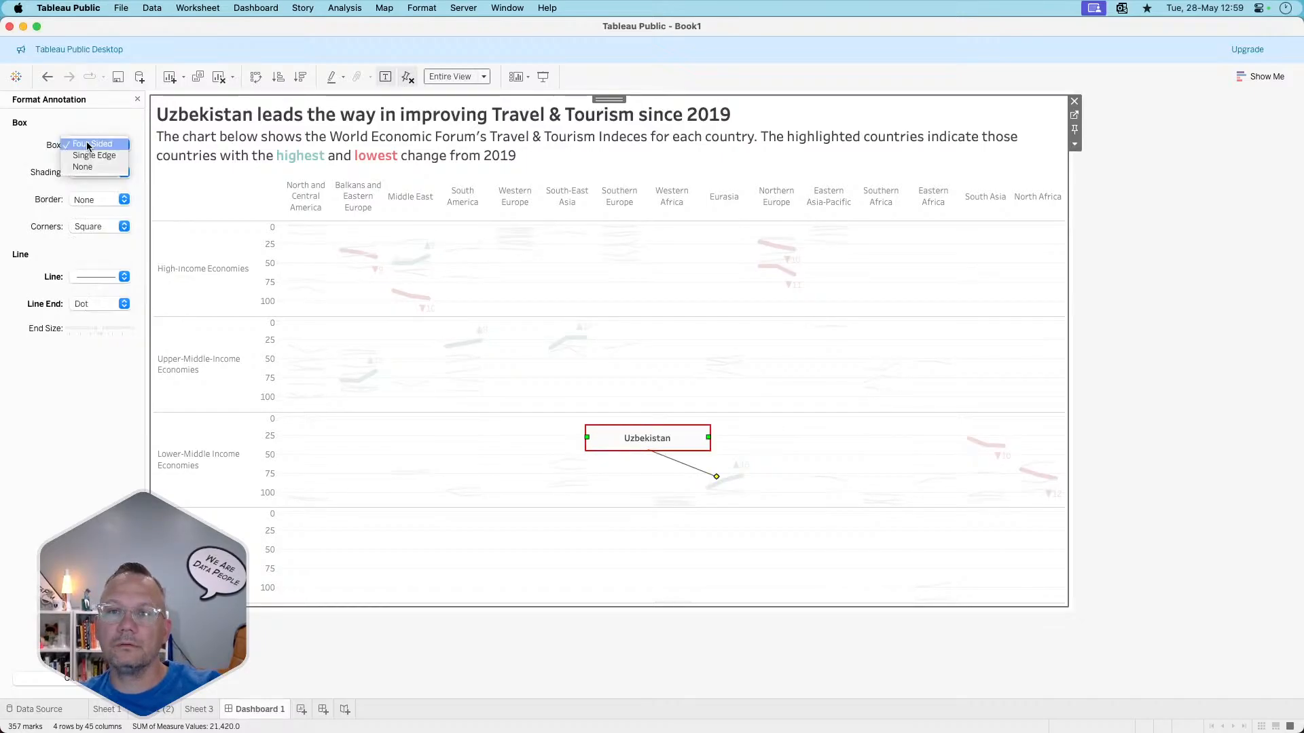
pyautogui.click(107, 154)
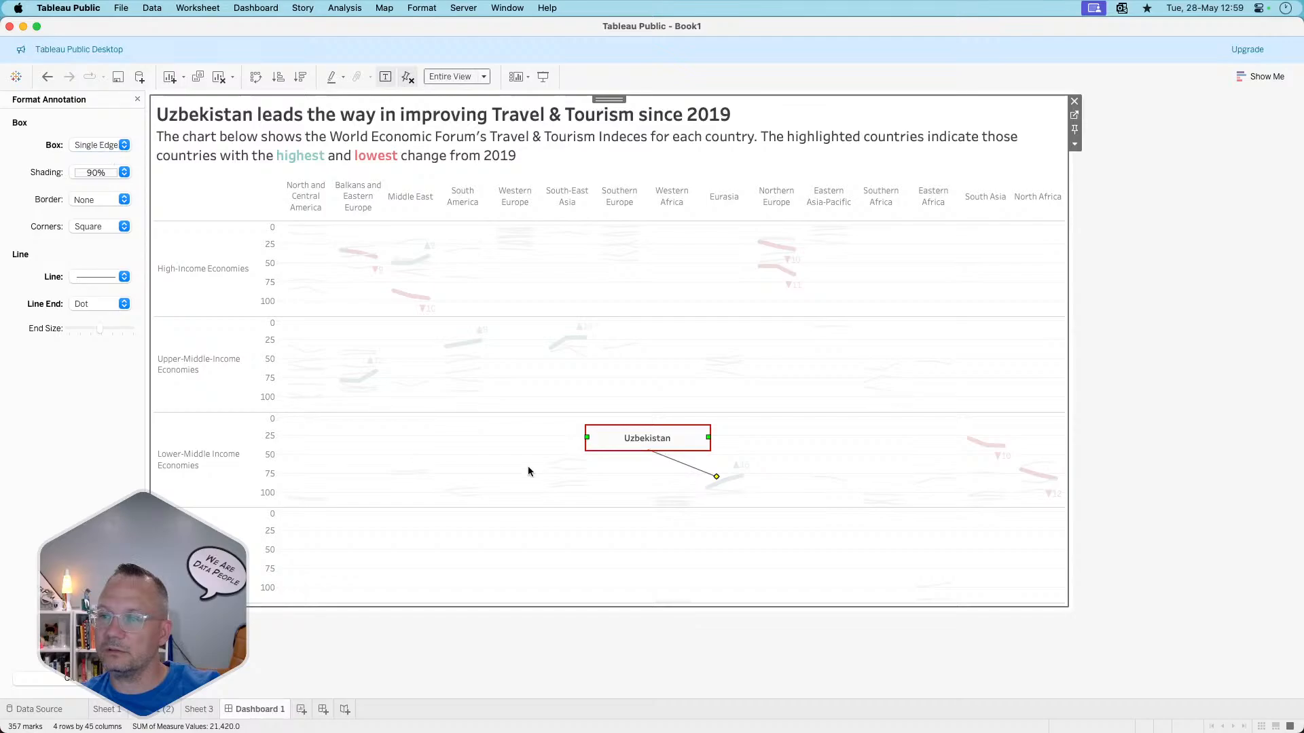
pyautogui.click(104, 200)
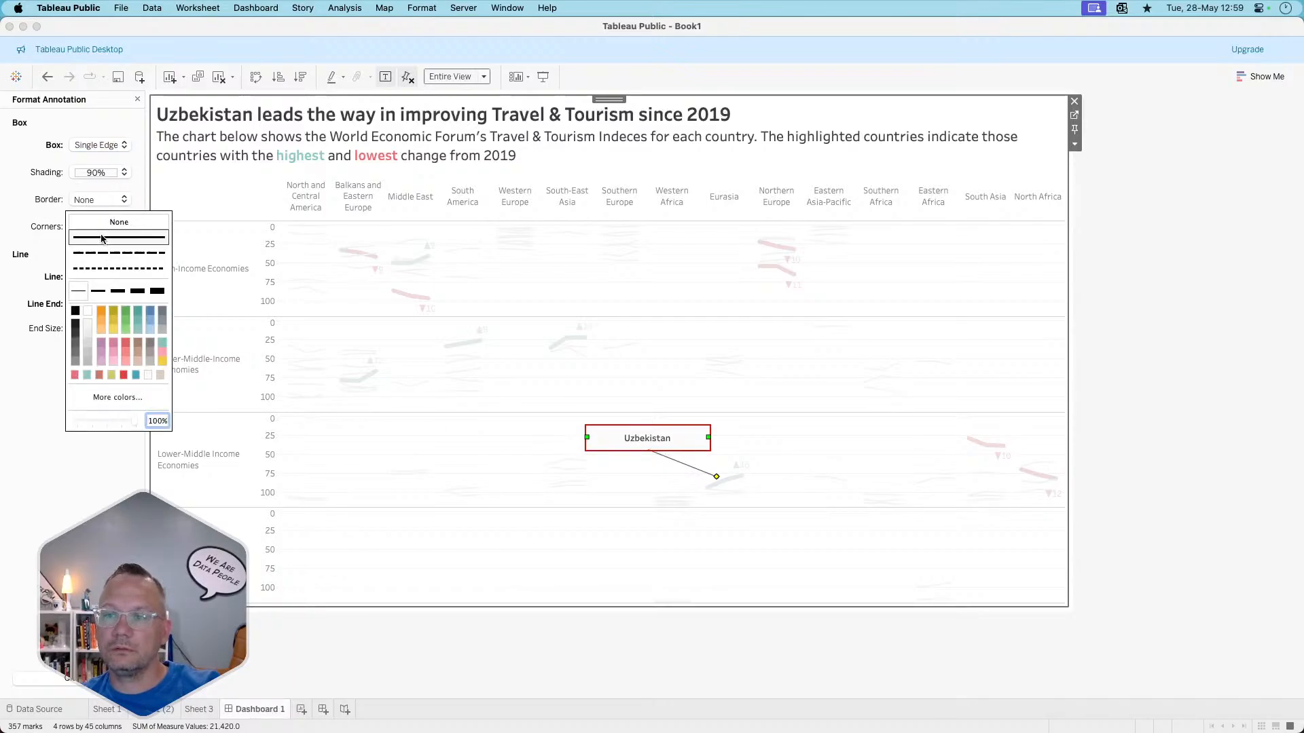
pyautogui.click(76, 345)
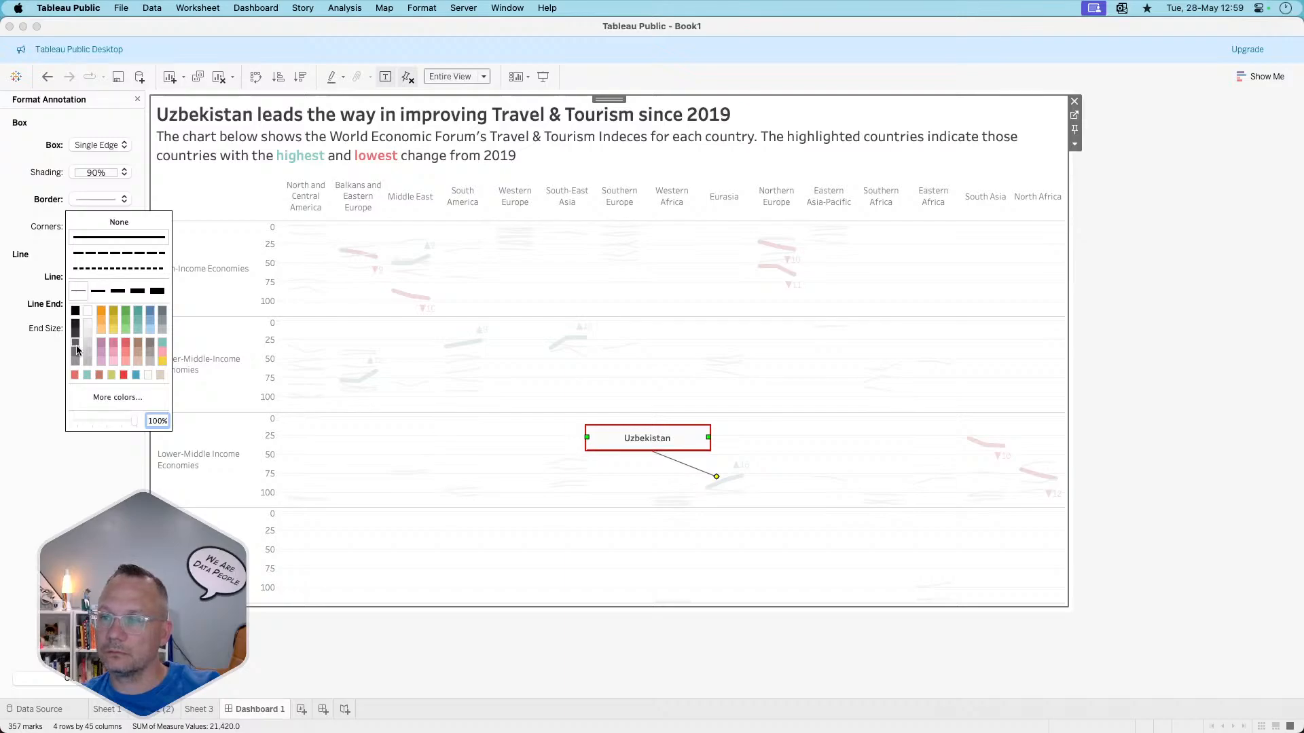
pyautogui.click(527, 425)
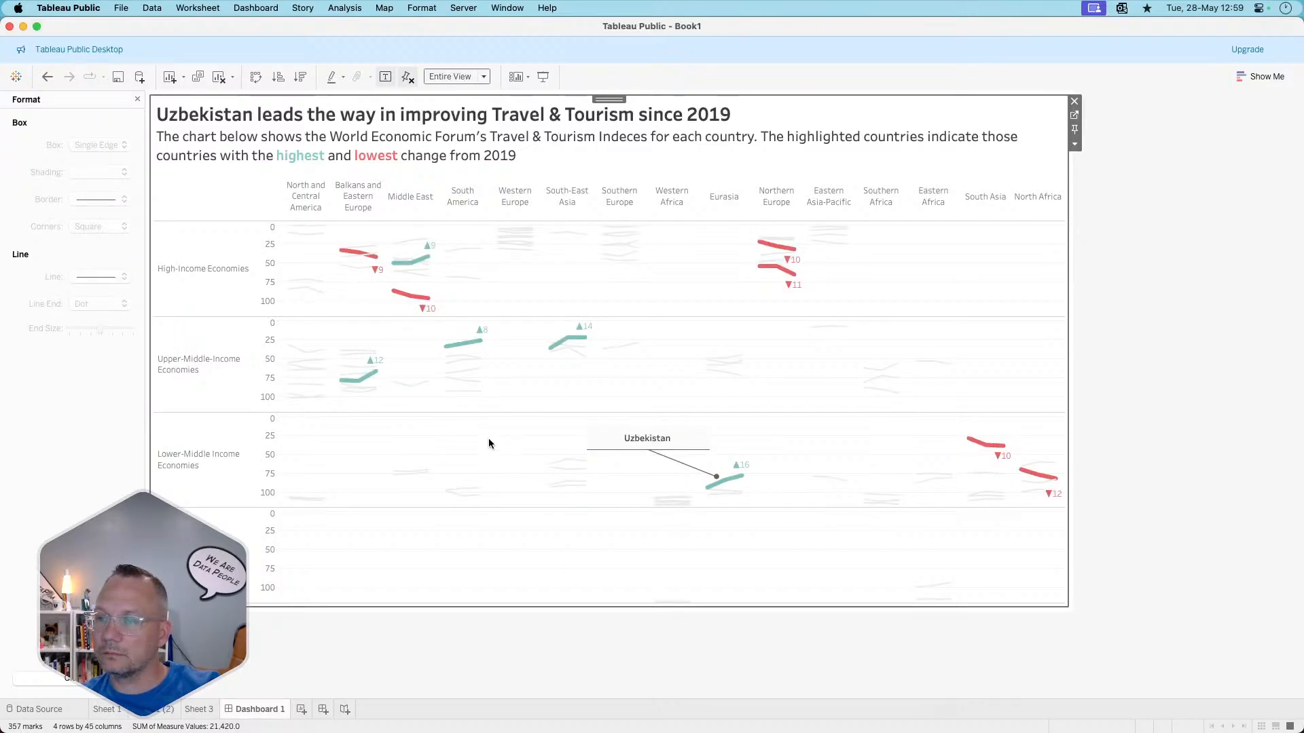
# - Set the Uzbekistan annotation's box shading to None
pyautogui.click(597, 438)
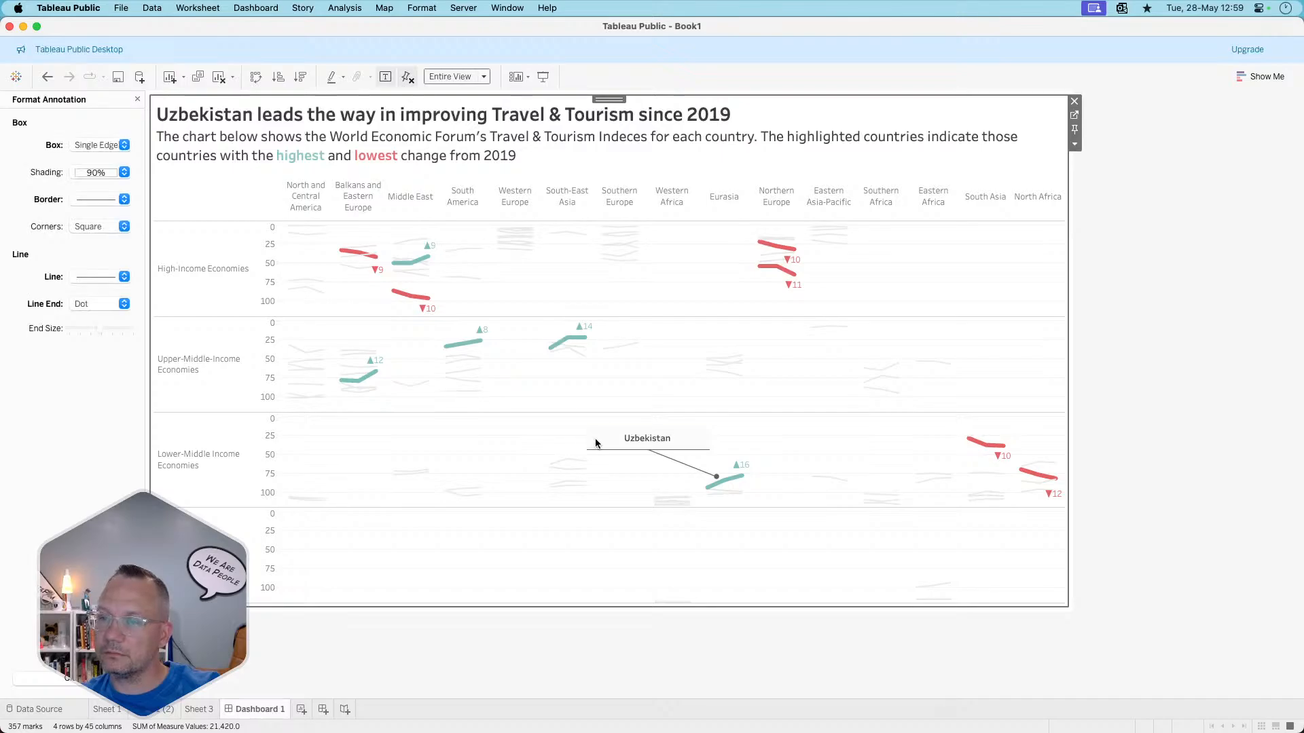
pyautogui.click(102, 173)
pyautogui.click(99, 197)
pyautogui.click(498, 429)
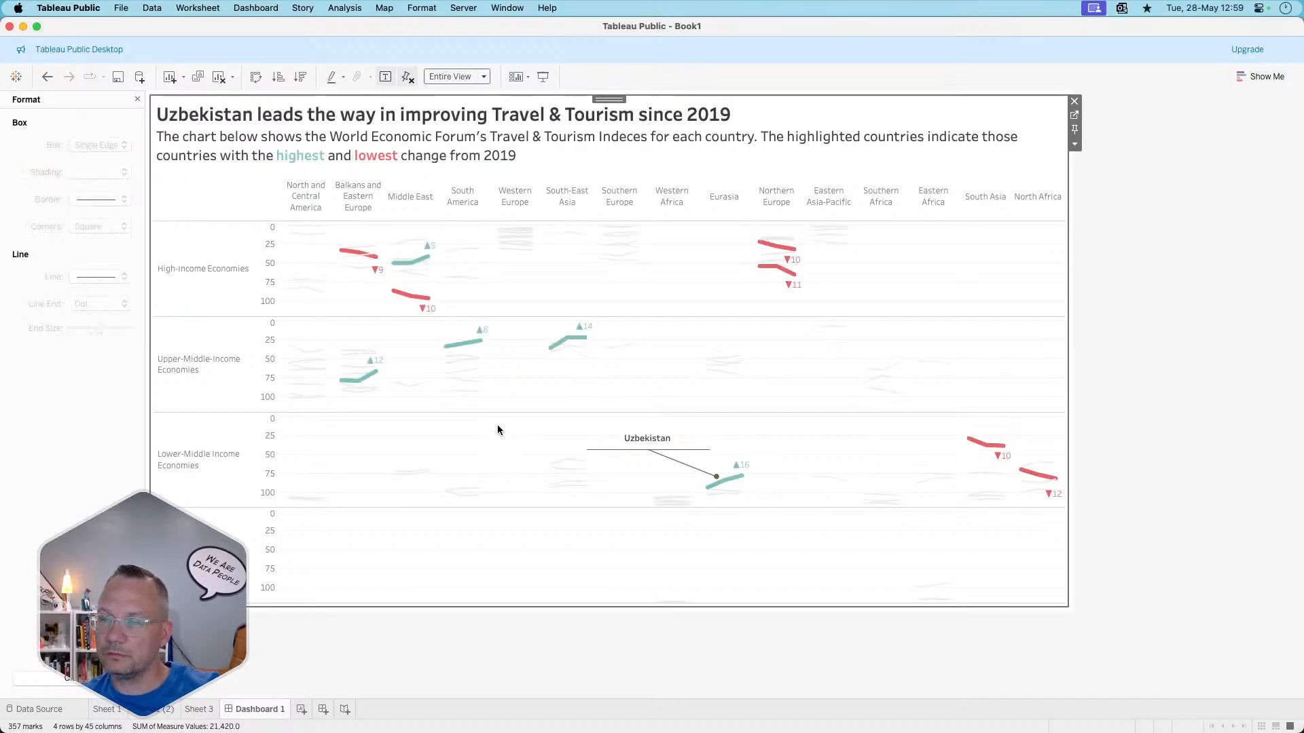
# - Narrow the Uzbekistan annotation box to fit its text and place it just left of the green line
pyautogui.click(631, 447)
pyautogui.moveTo(586, 436); pyautogui.dragTo(617, 436)
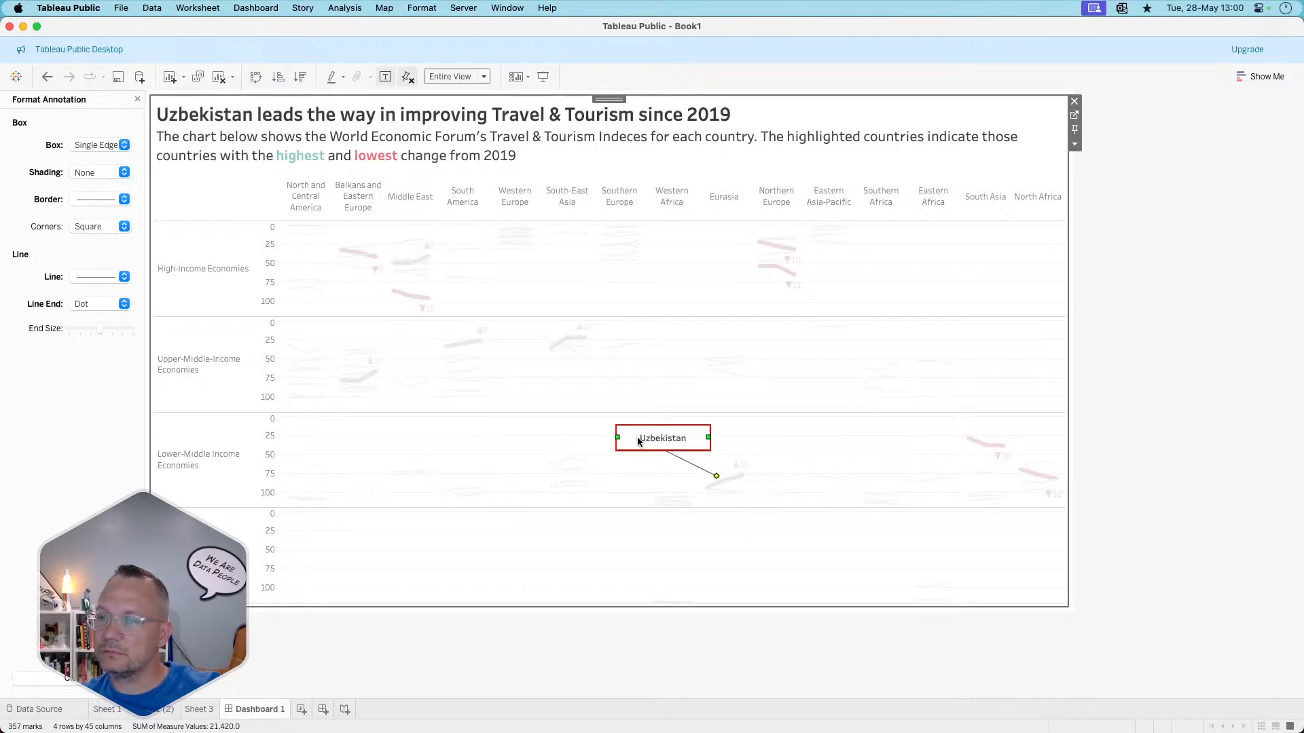
pyautogui.moveTo(616, 437)
pyautogui.mouseDown()
pyautogui.moveTo(651, 437)
pyautogui.moveTo(653, 469)
pyautogui.mouseUp()
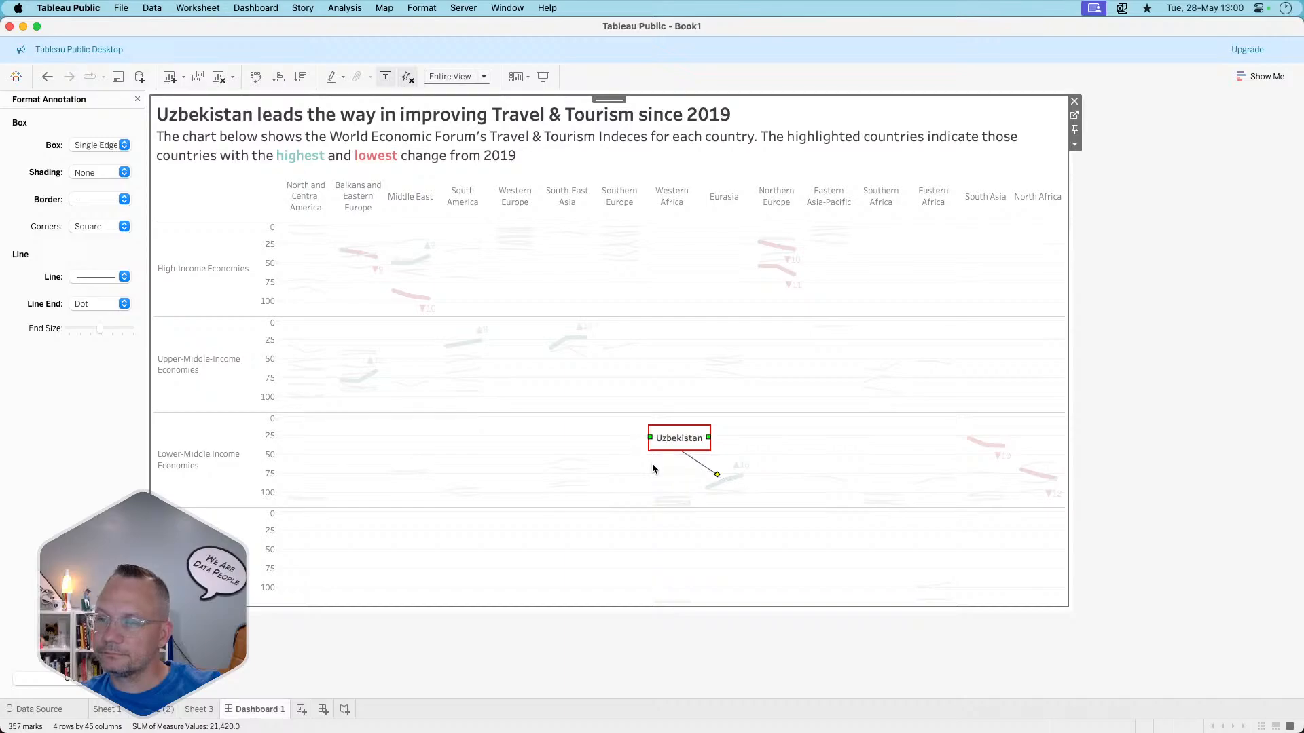
pyautogui.click(732, 444)
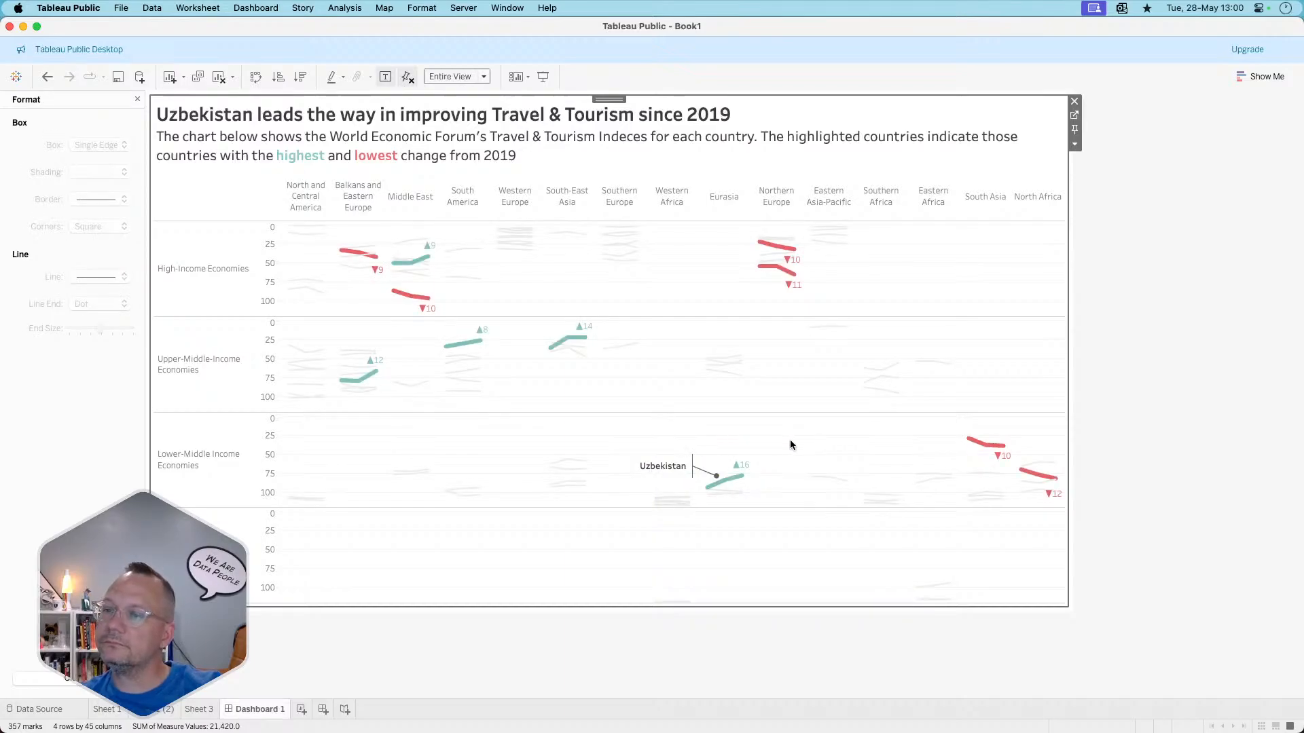
# - Move the Uzbekistan annotation directly above the middle of its line so that the leader line runs vertically
pyautogui.click(663, 467)
pyautogui.moveTo(663, 465)
pyautogui.mouseDown()
pyautogui.moveTo(669, 452)
pyautogui.moveTo(640, 448)
pyautogui.moveTo(724, 434)
pyautogui.mouseUp()
pyautogui.click(666, 461)
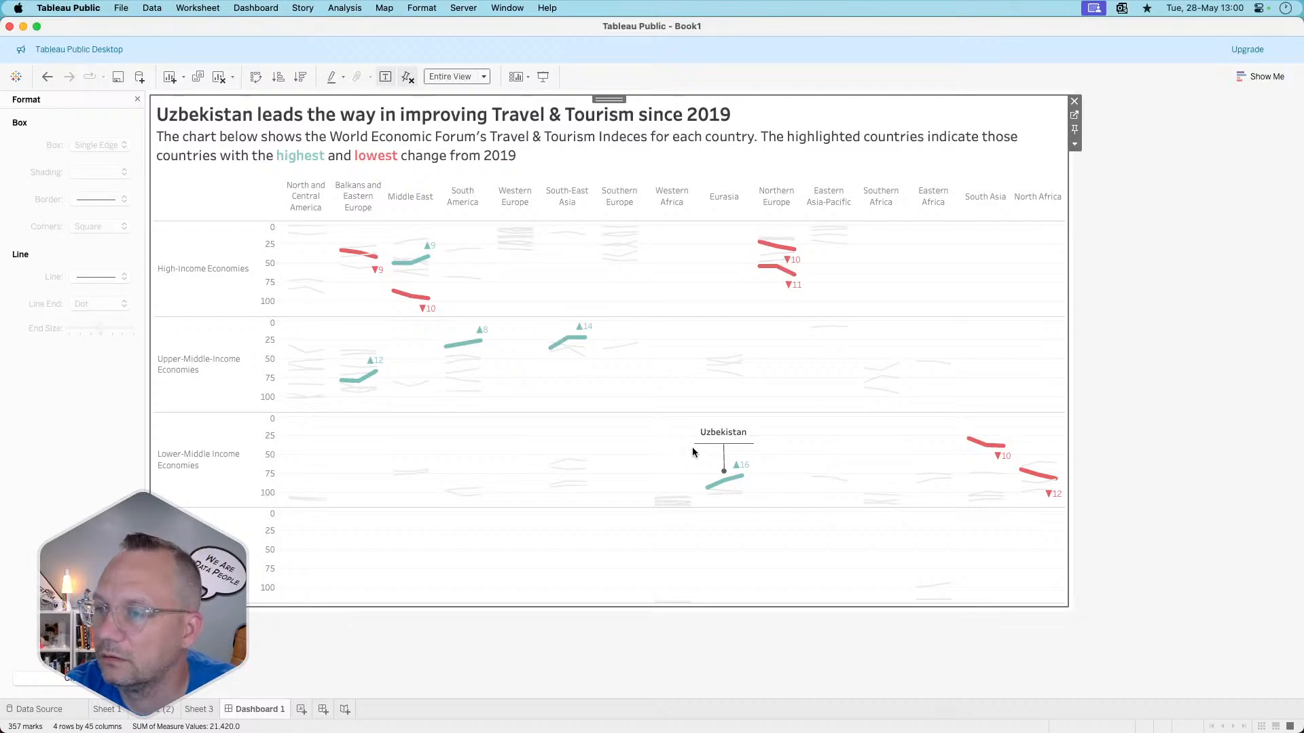
# - Add a mark annotation to the middle point of the red North Africa line showing only the <Economy> field
pyautogui.click(1044, 481)
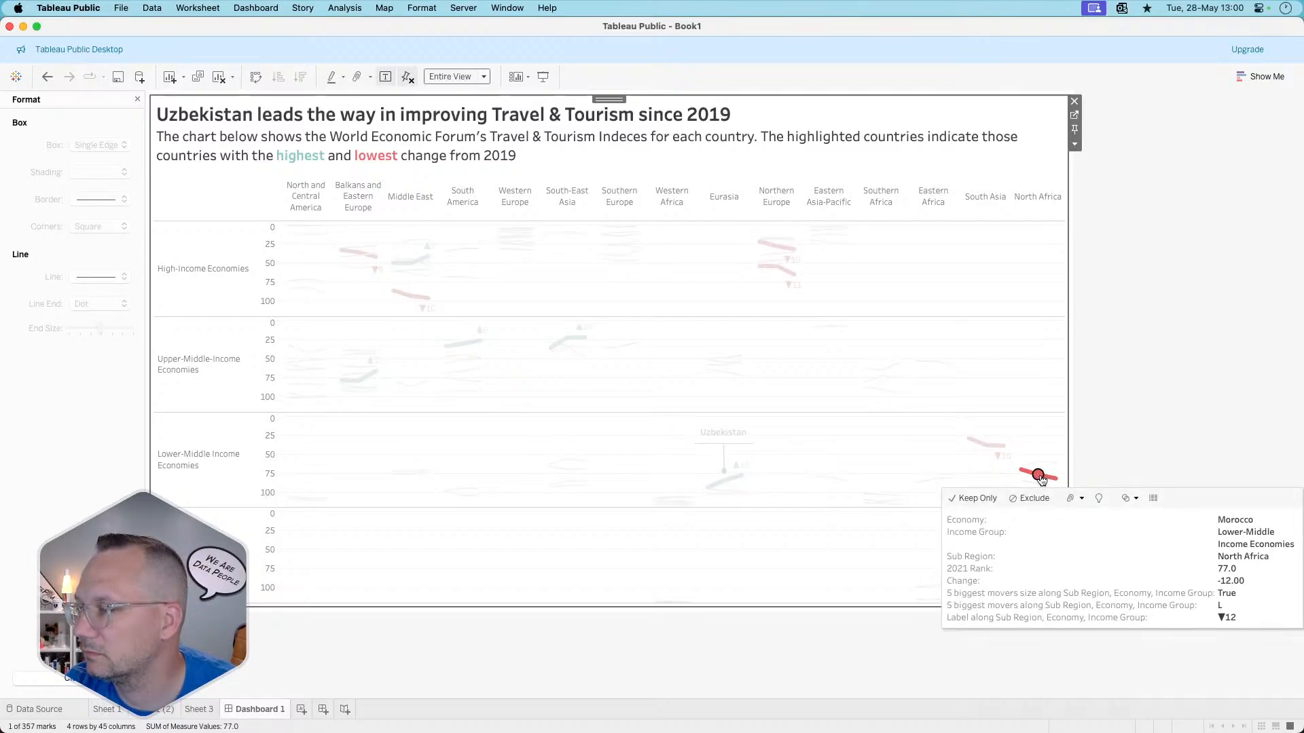
pyautogui.rightClick(1040, 475)
pyautogui.moveTo(1061, 562)
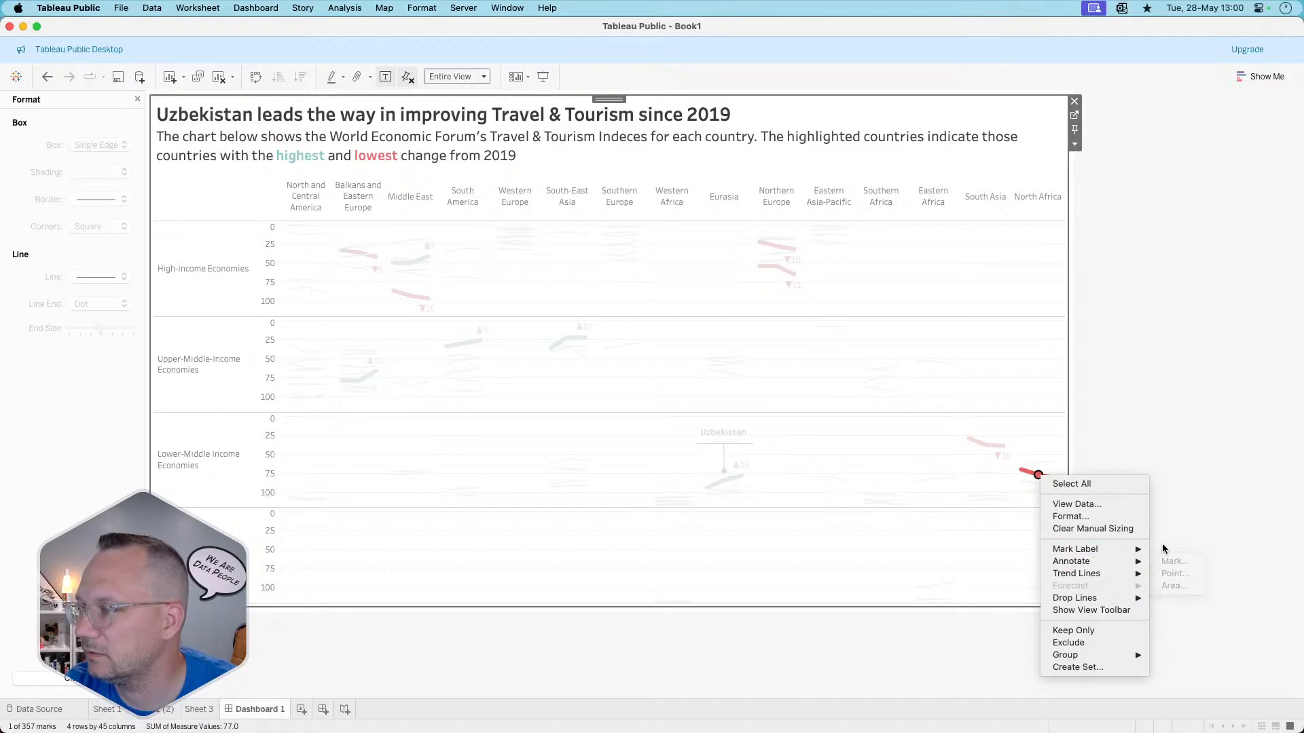
pyautogui.click(1174, 563)
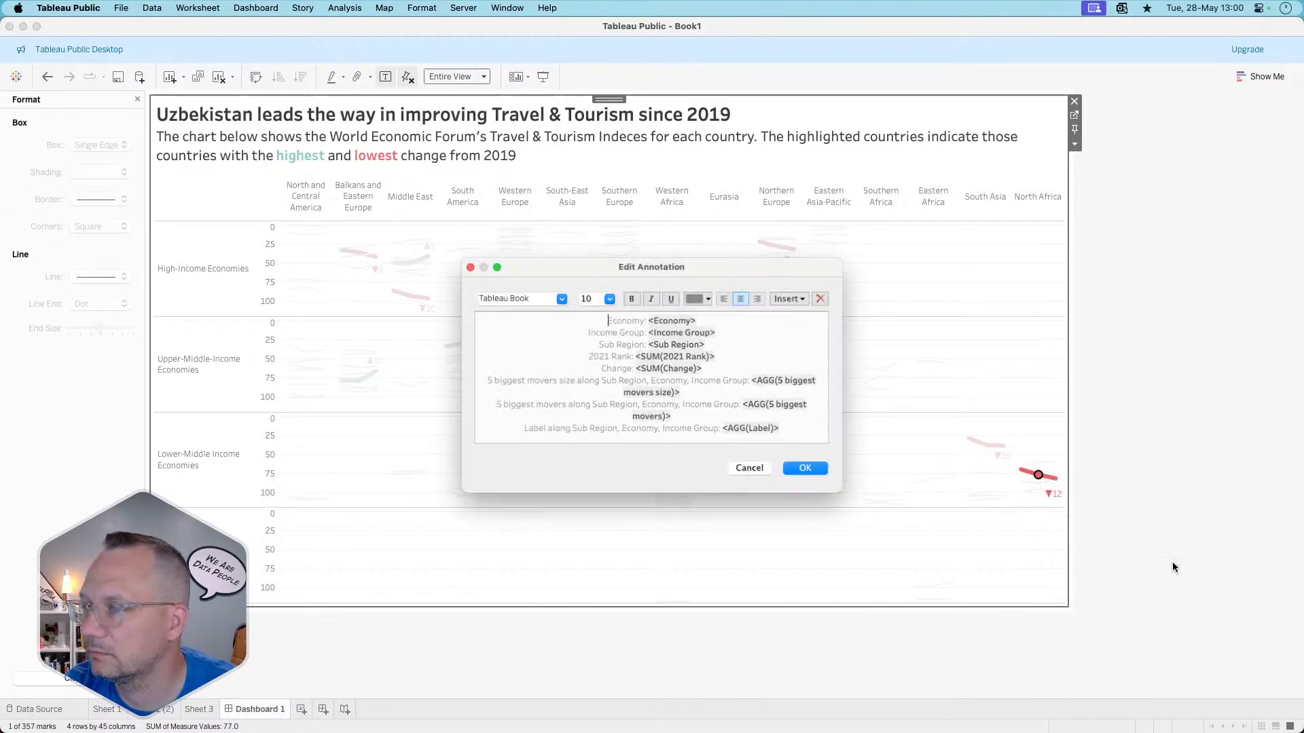
pyautogui.click(720, 320)
pyautogui.keyDown('shift'); pyautogui.click(719, 440); pyautogui.keyUp('shift')
pyautogui.press('BackSpace')
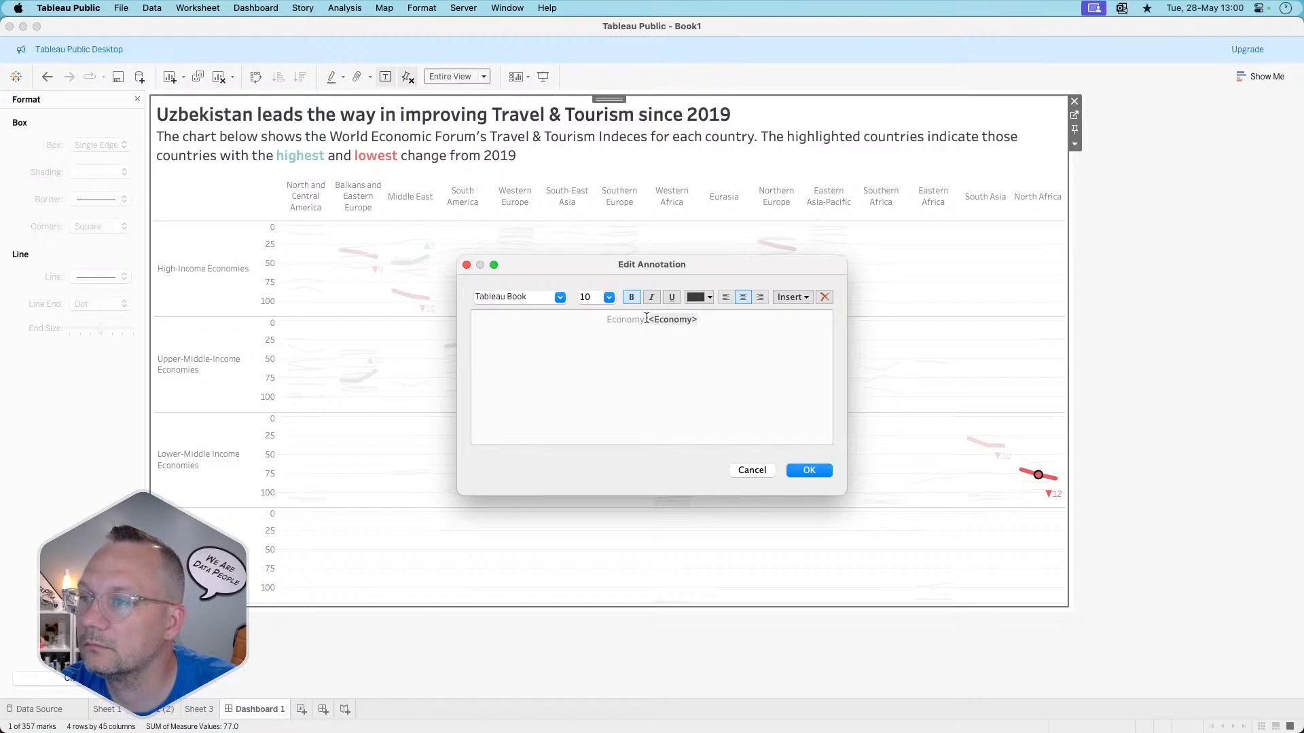
pyautogui.moveTo(648, 319); pyautogui.dragTo(547, 316)
pyautogui.press('BackSpace')
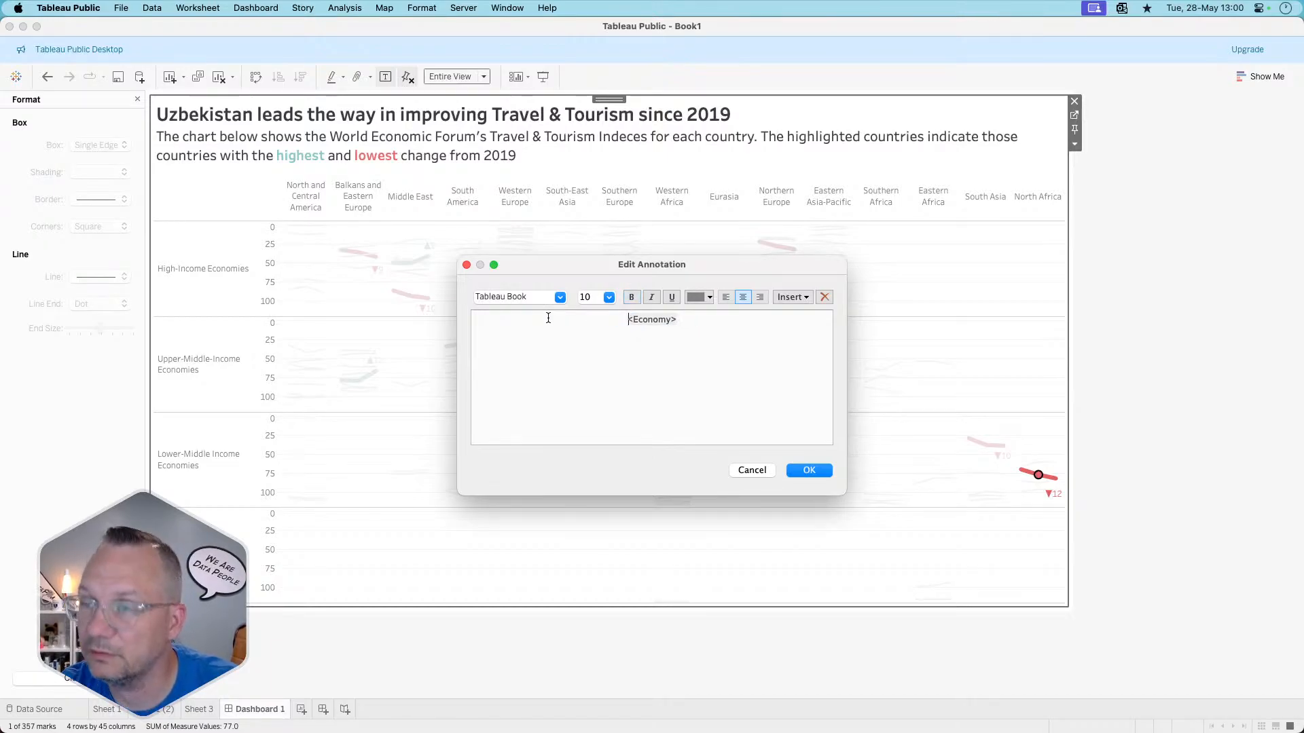
pyautogui.click(808, 471)
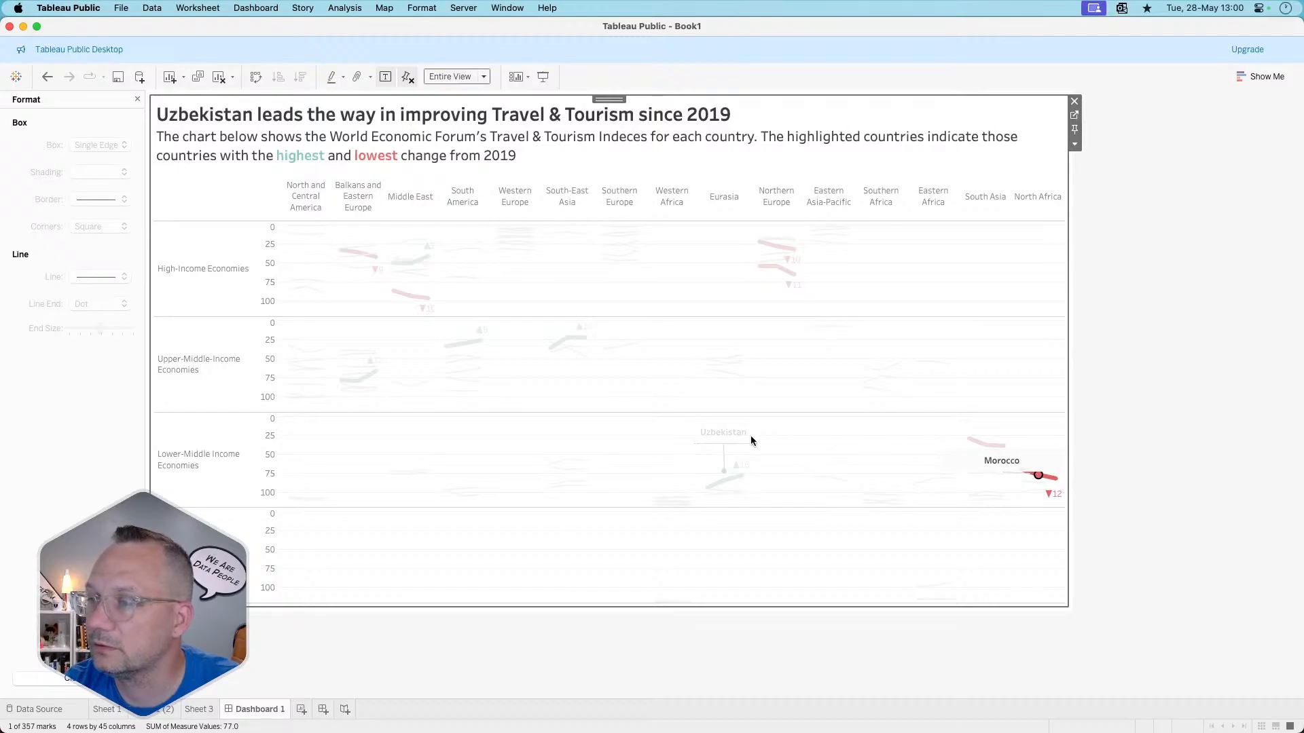
# - Colour the Uzbekistan annotation's text in the green of the rising lines and apply the change
pyautogui.click(729, 433)
pyautogui.doubleClick(724, 432)
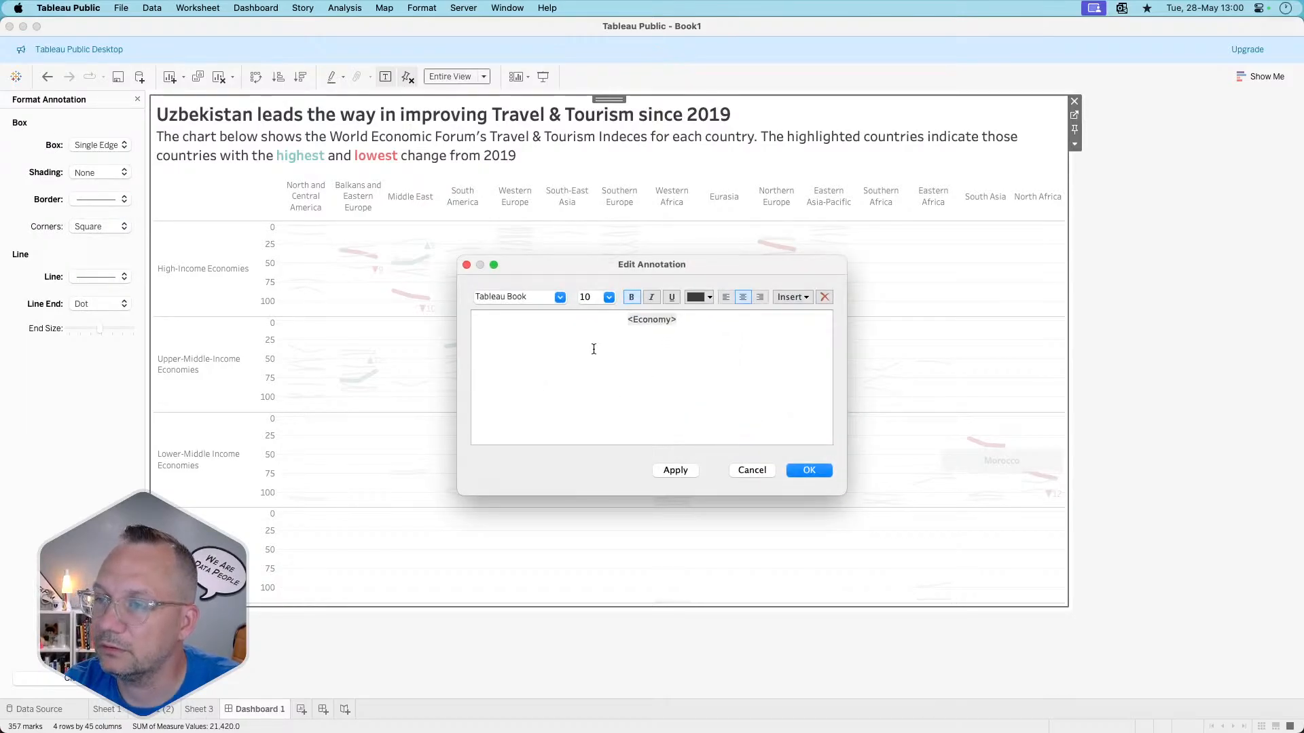
pyautogui.moveTo(686, 319); pyautogui.dragTo(582, 319)
pyautogui.click(701, 298)
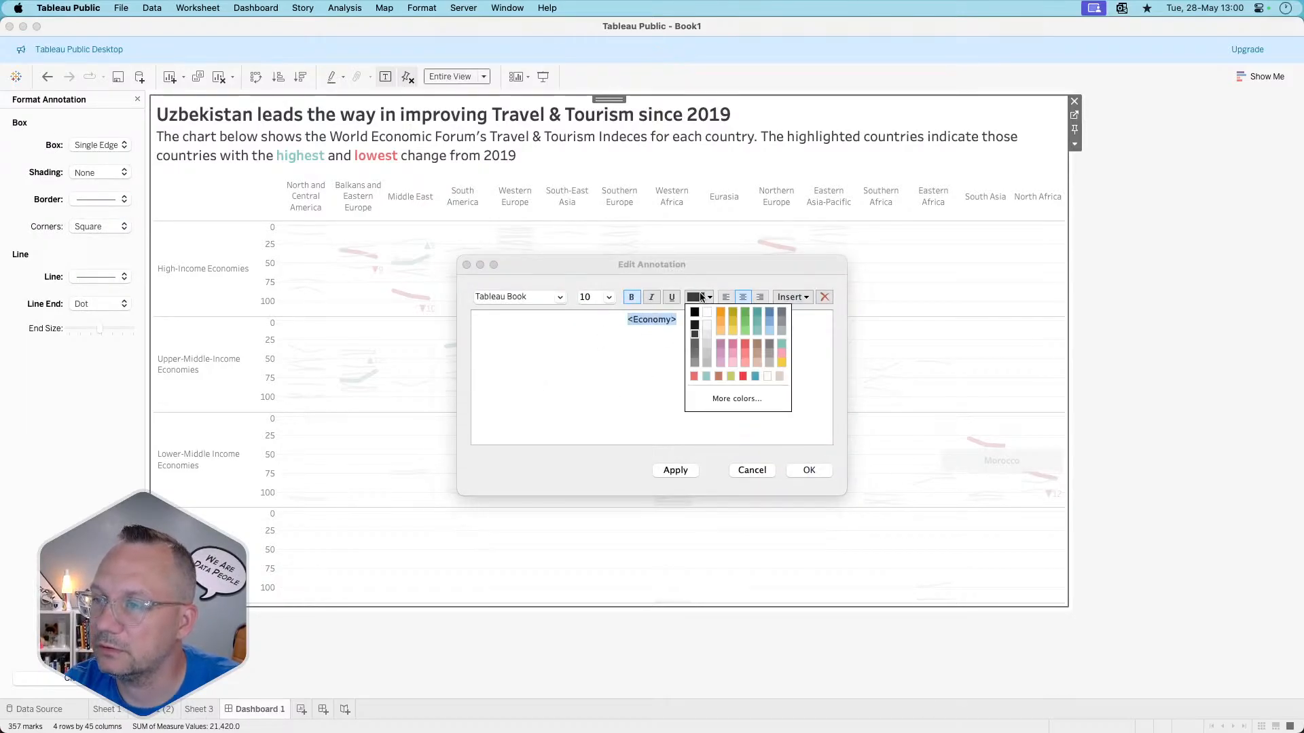
pyautogui.click(705, 376)
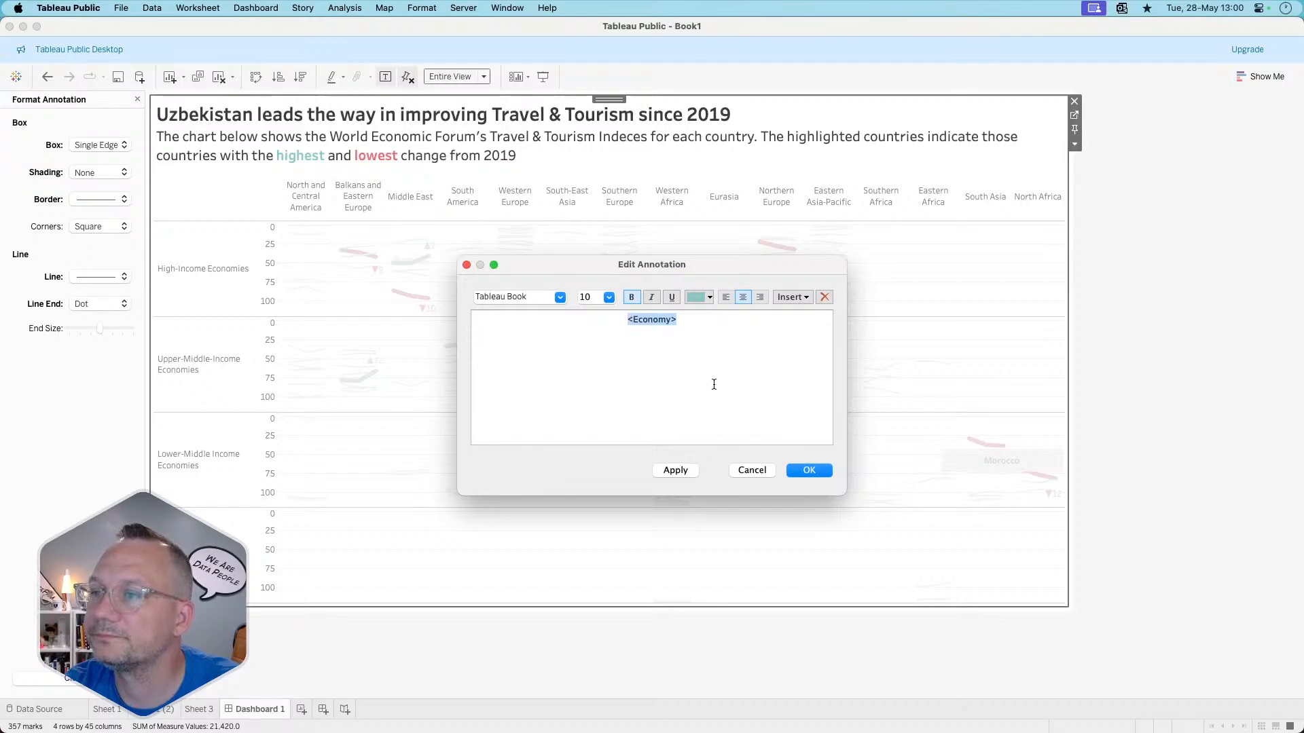
pyautogui.click(810, 471)
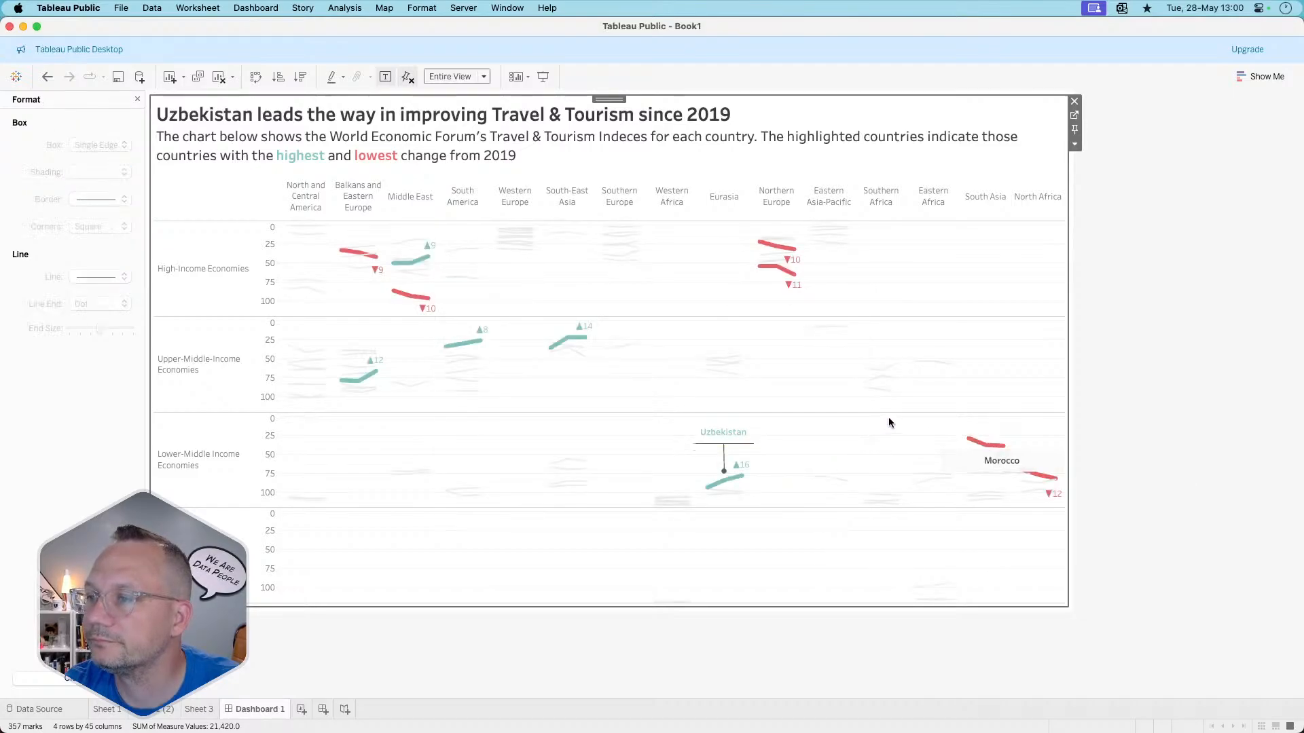
# - Colour the Uzbekistan annotation's border and leader line in the green of the rising lines
pyautogui.click(730, 435)
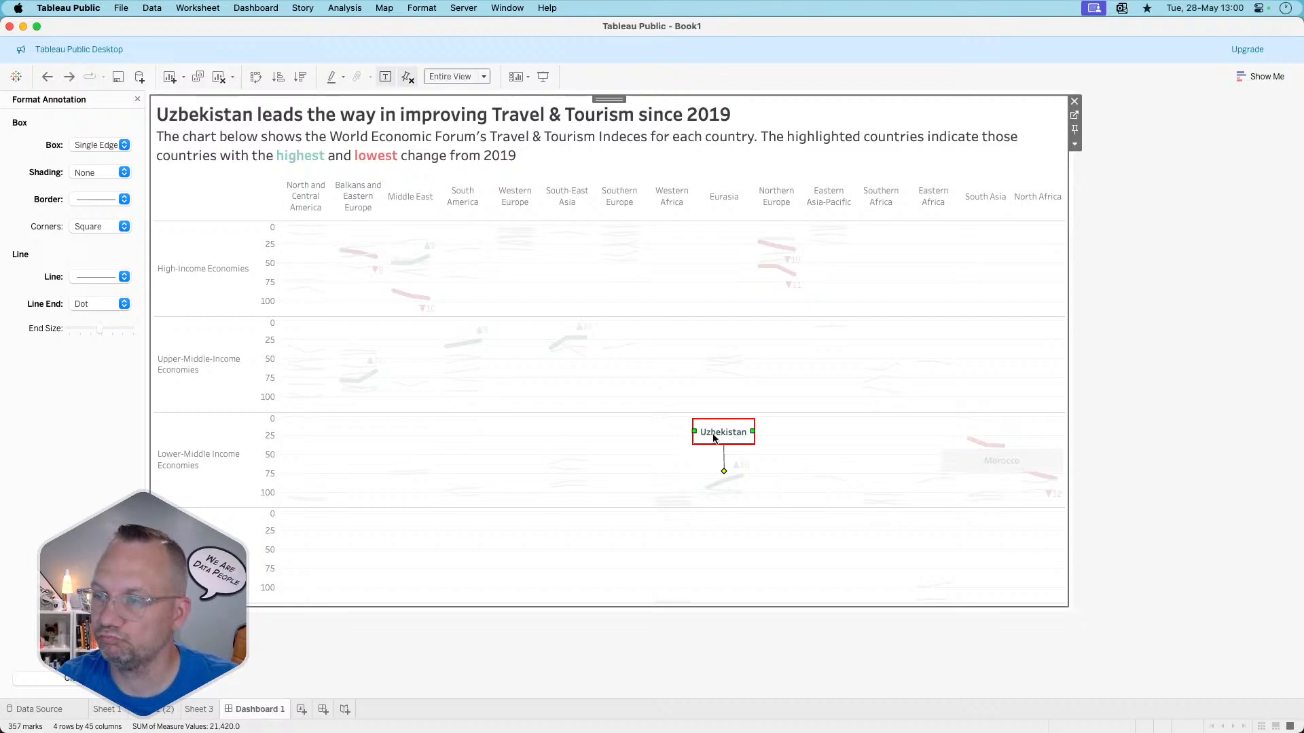
pyautogui.click(93, 203)
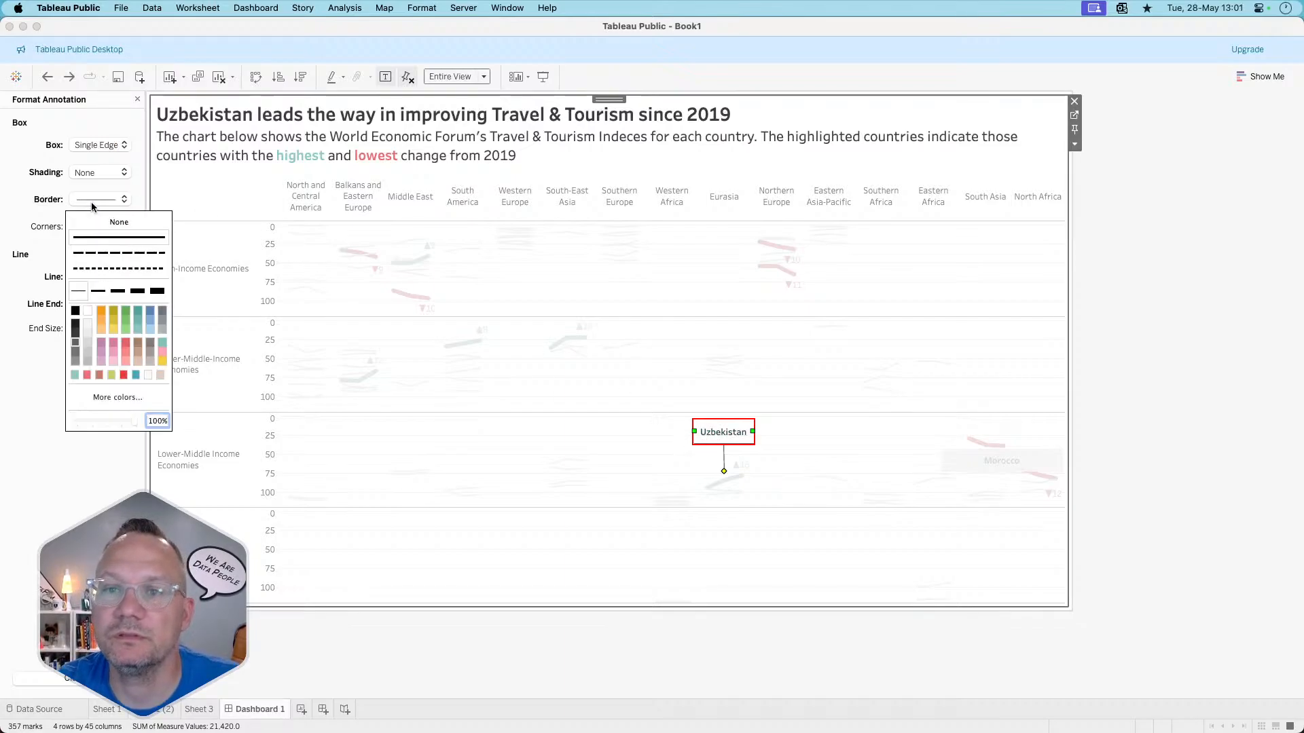
pyautogui.click(73, 368)
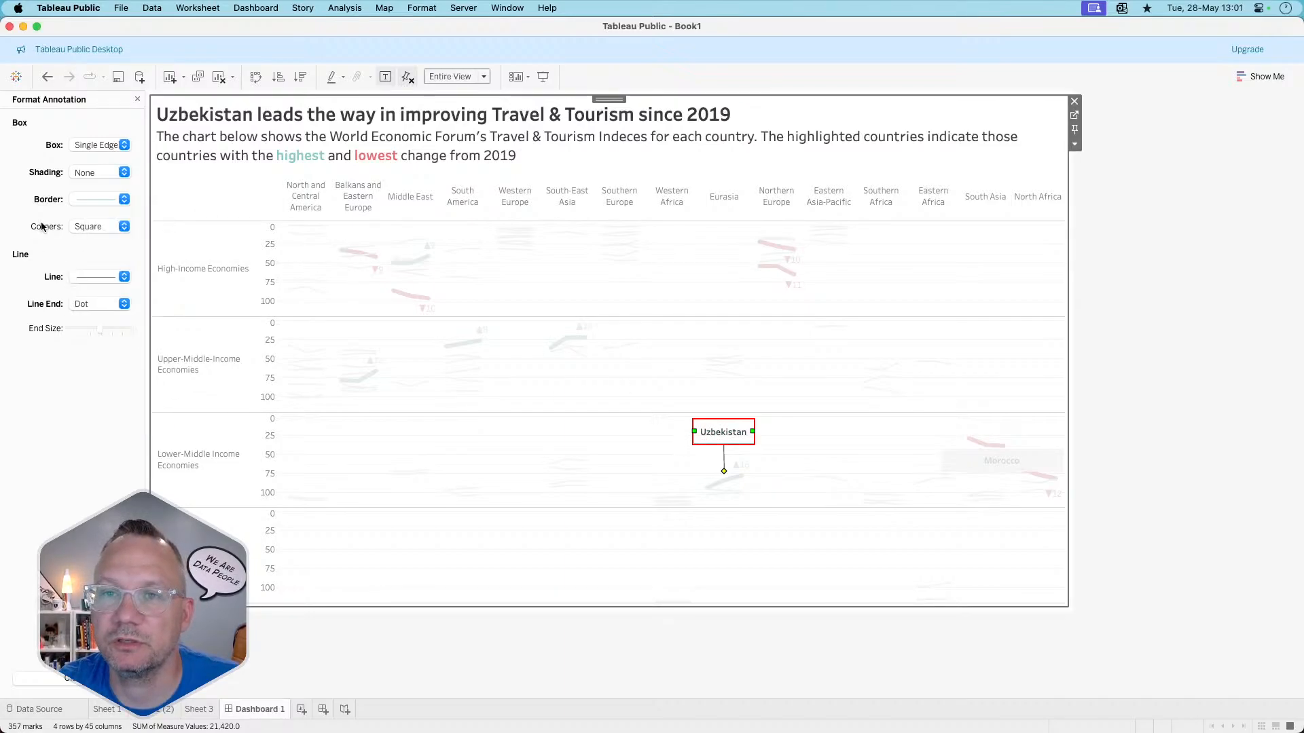
pyautogui.click(99, 276)
pyautogui.click(75, 454)
pyautogui.click(42, 394)
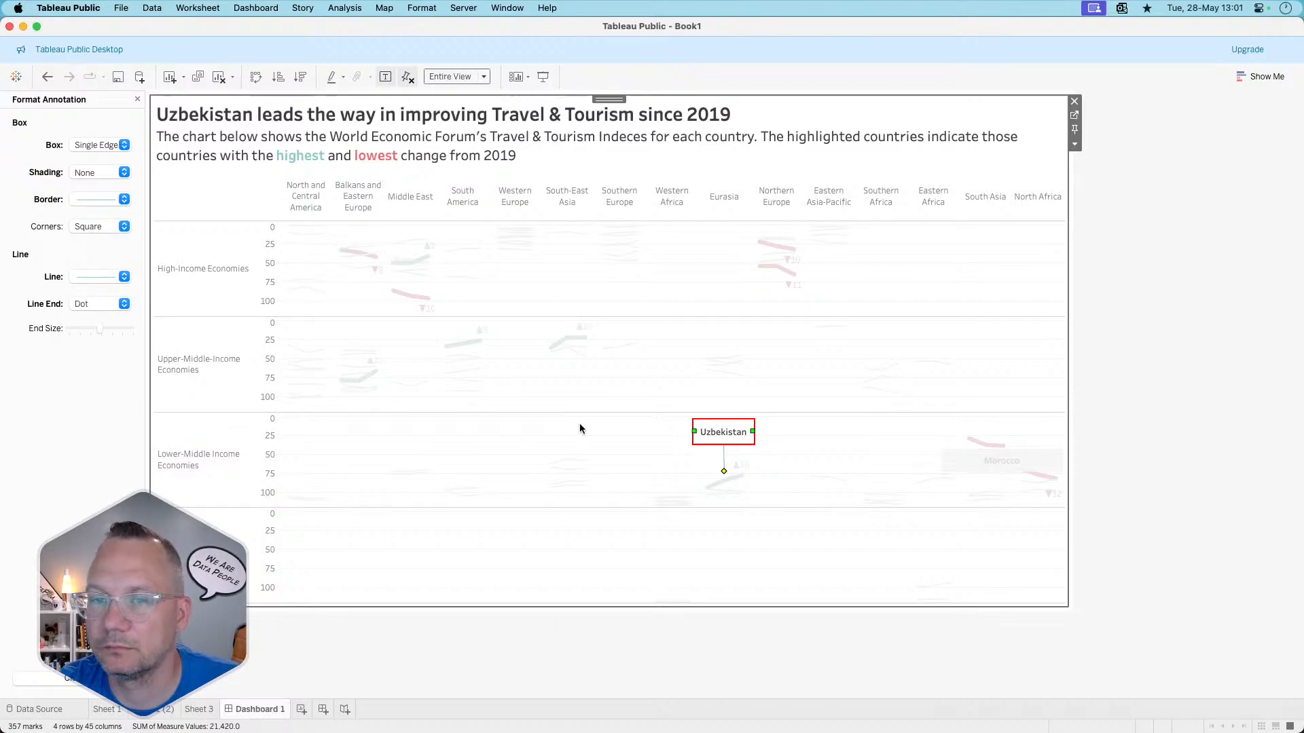
pyautogui.click(611, 453)
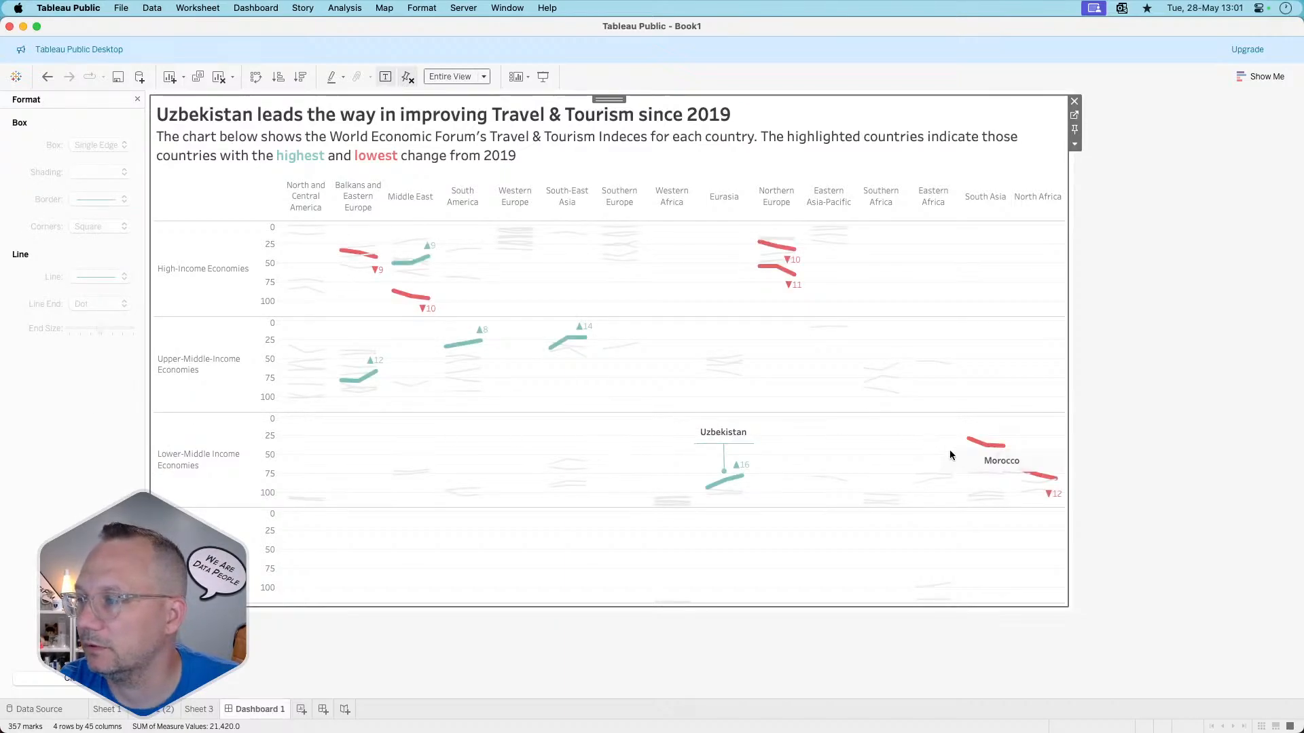
# - Give the Morocco annotation's leader line a Dot line end and the red of the falling lines
pyautogui.click(995, 461)
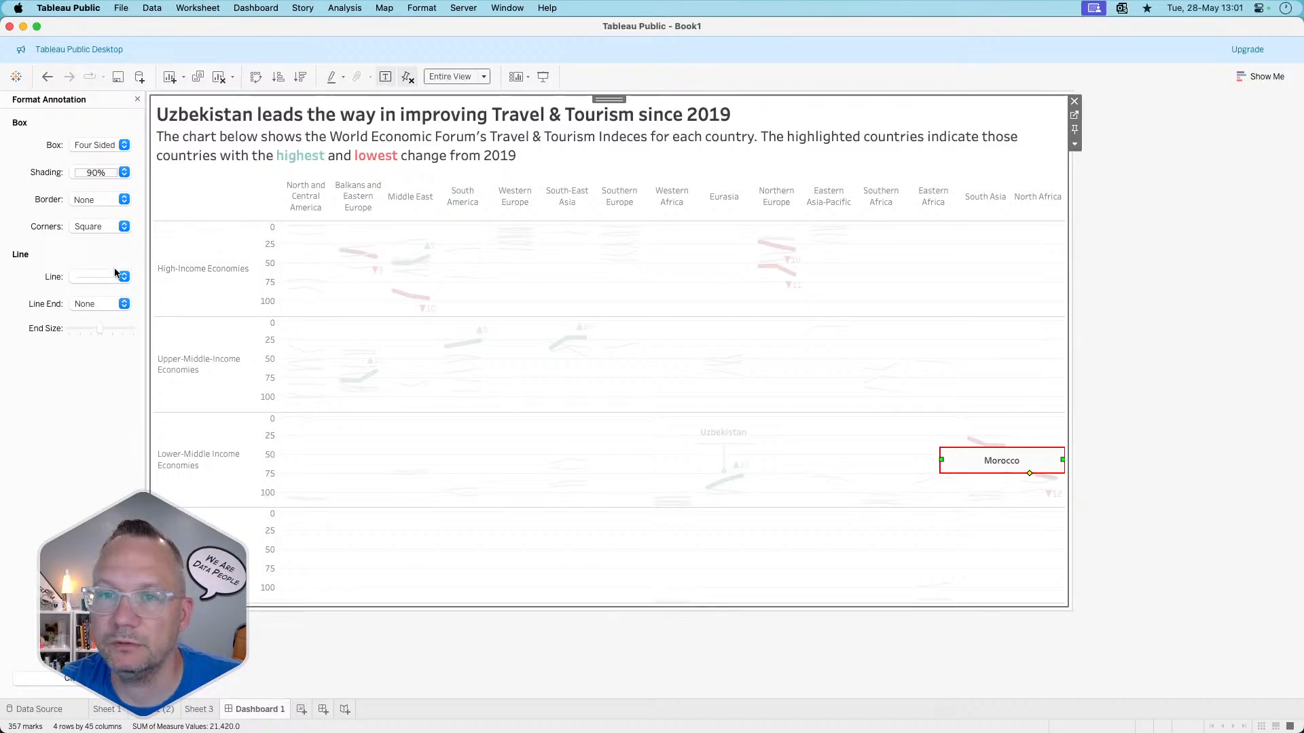
pyautogui.click(92, 304)
pyautogui.click(83, 334)
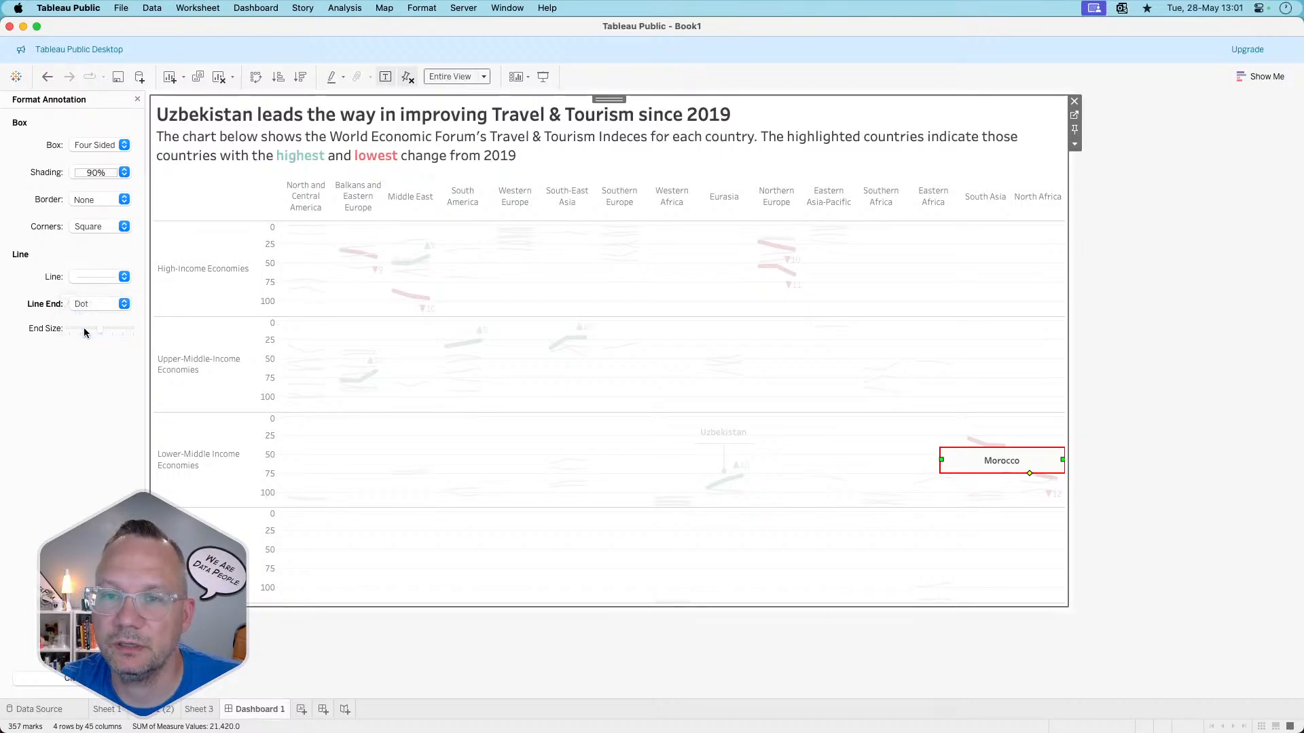
pyautogui.click(92, 277)
pyautogui.click(86, 452)
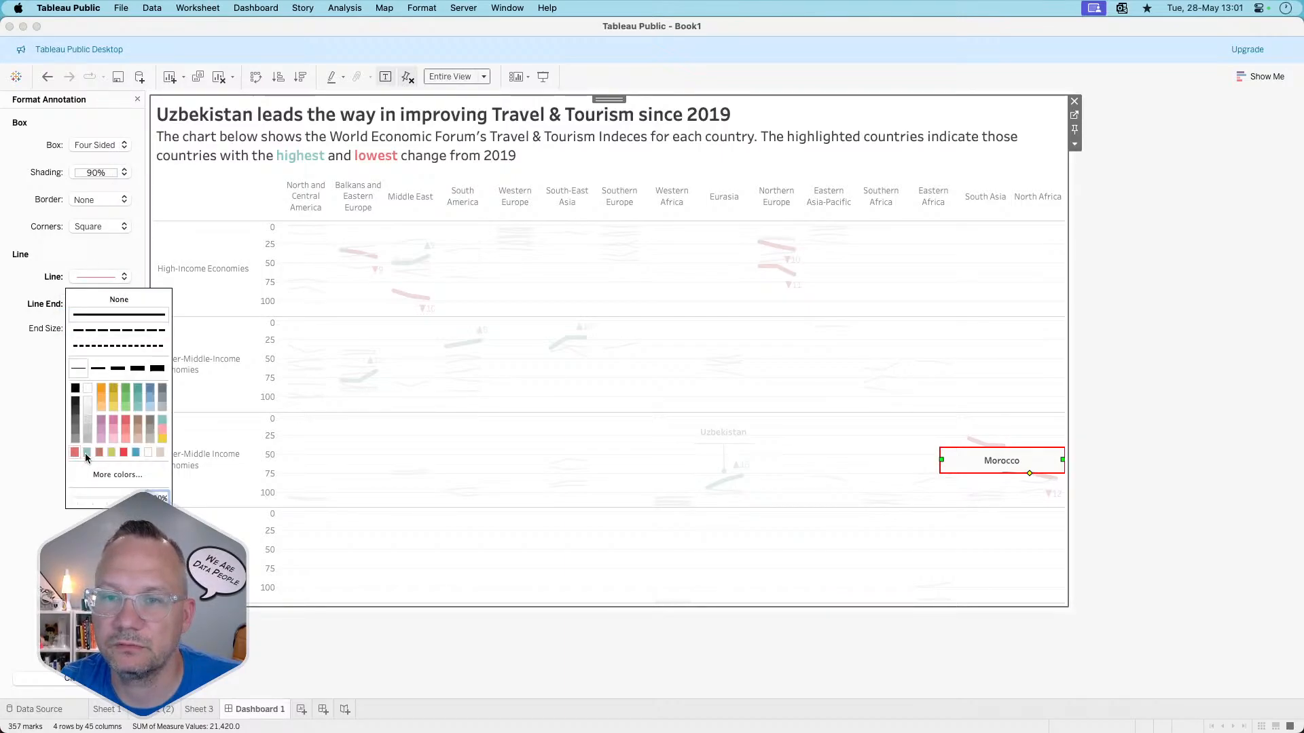
# - Format the Morocco annotation box as Single Edge without shading and with a red border
pyautogui.click(87, 170)
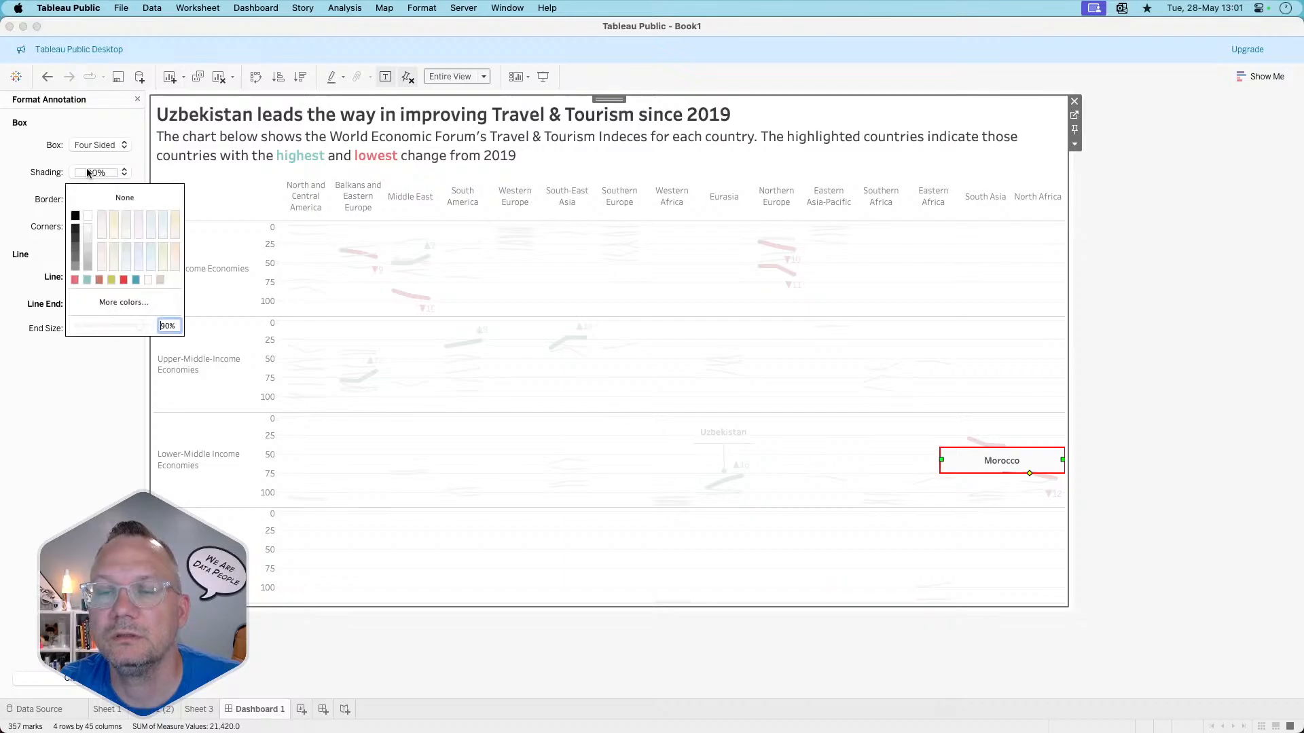
pyautogui.click(48, 180)
pyautogui.click(105, 177)
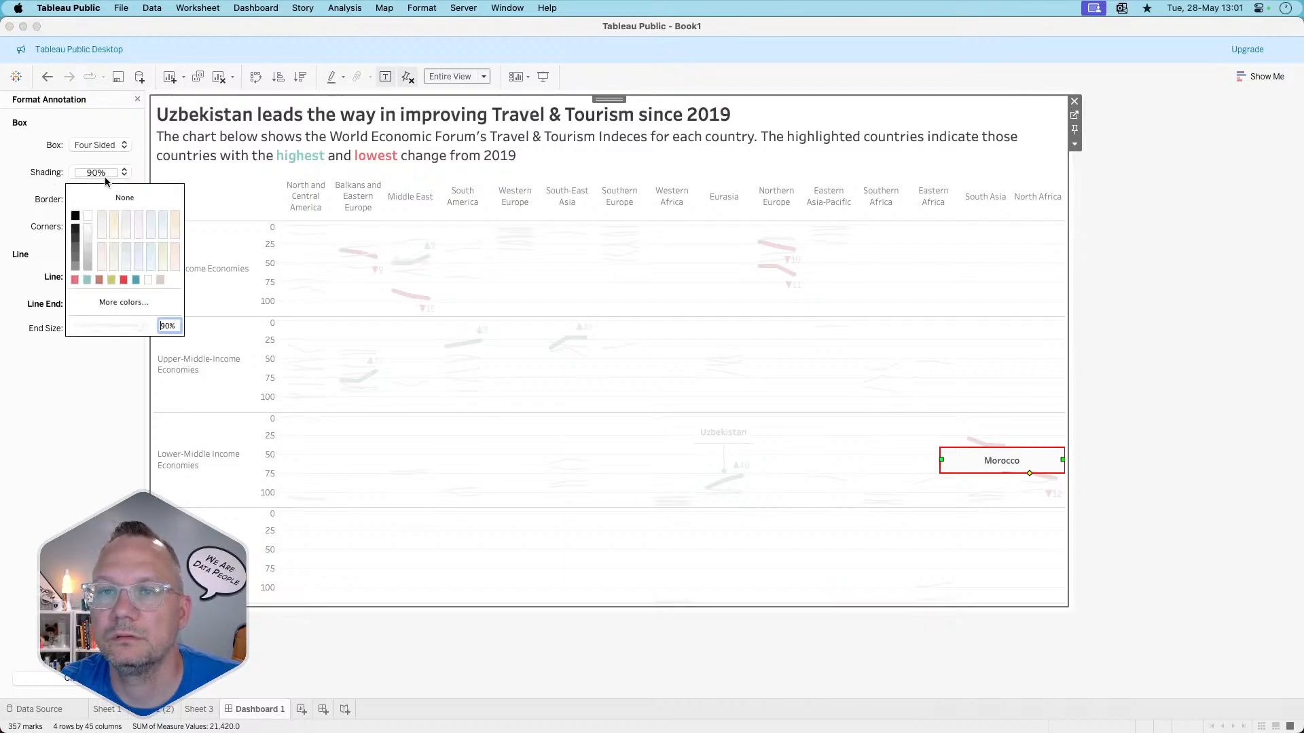
pyautogui.click(100, 145)
pyautogui.click(100, 155)
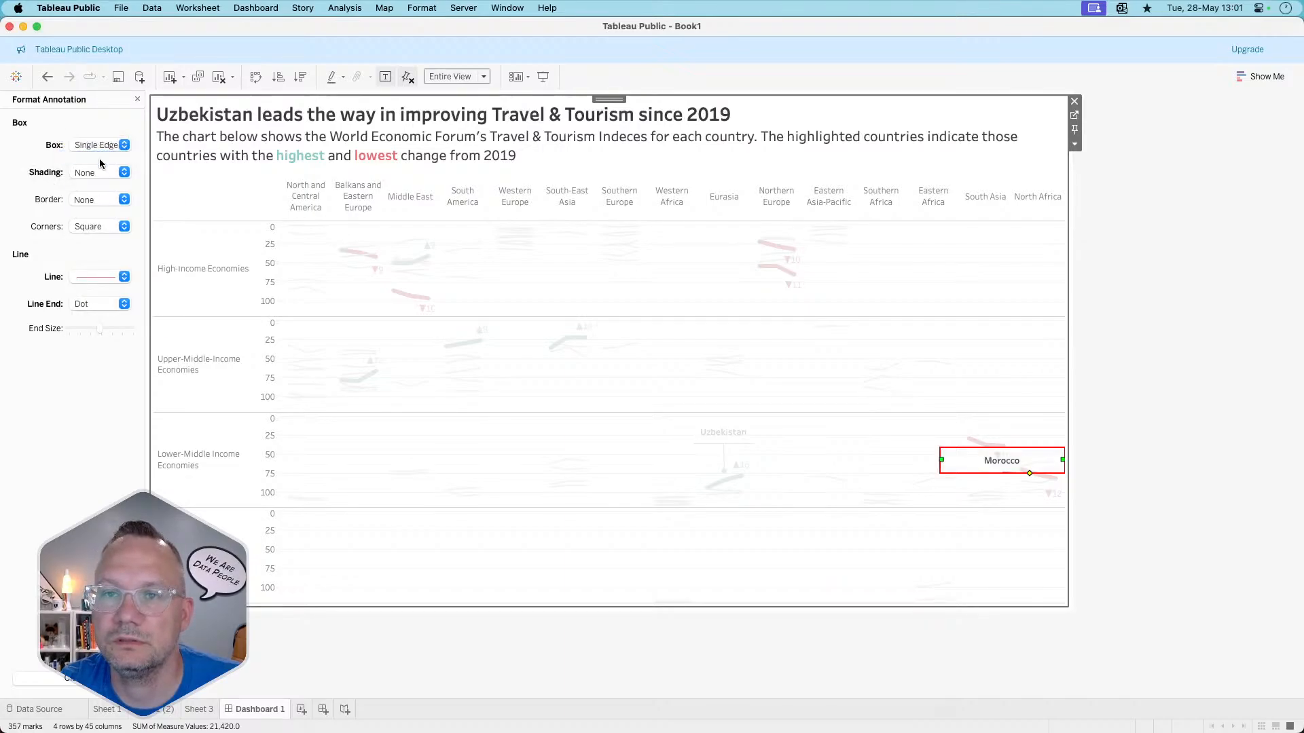
pyautogui.click(92, 201)
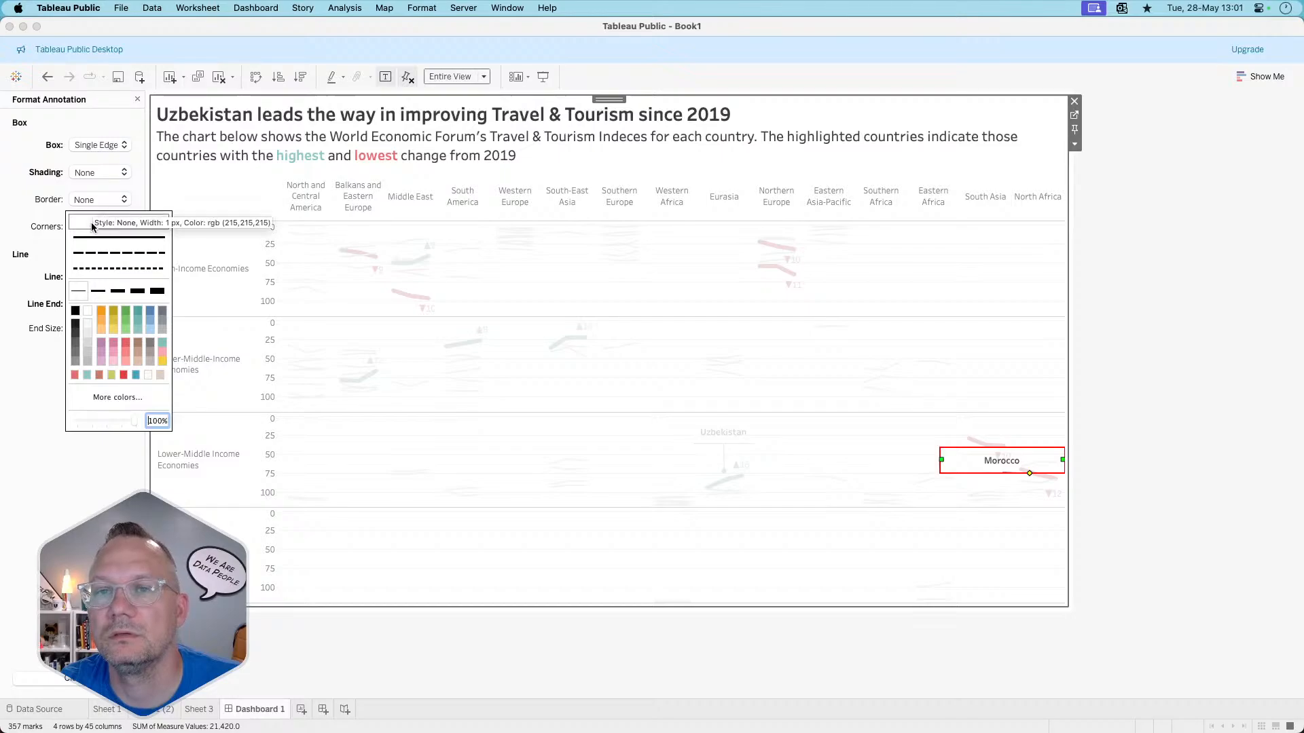
pyautogui.click(75, 375)
pyautogui.click(997, 414)
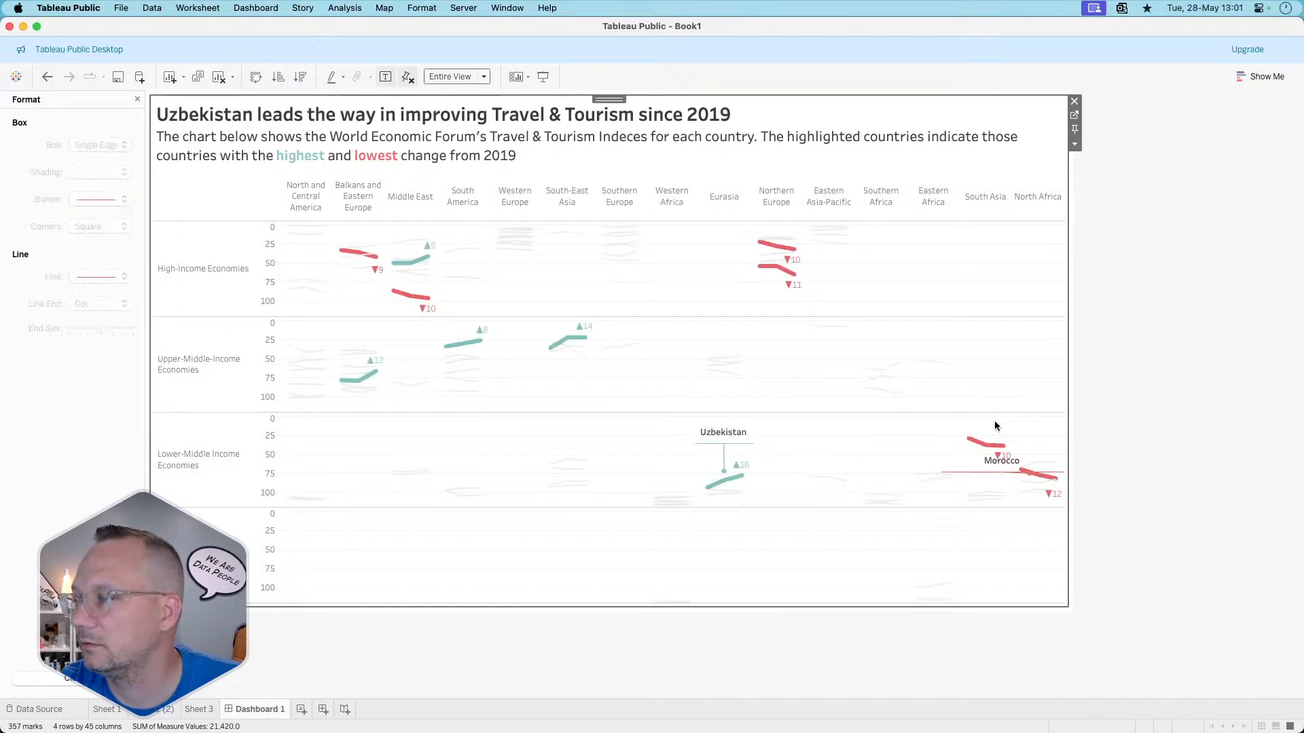
# - Narrow the Morocco annotation box to fit its text and place it above the middle of the red North Africa line
pyautogui.click(972, 464)
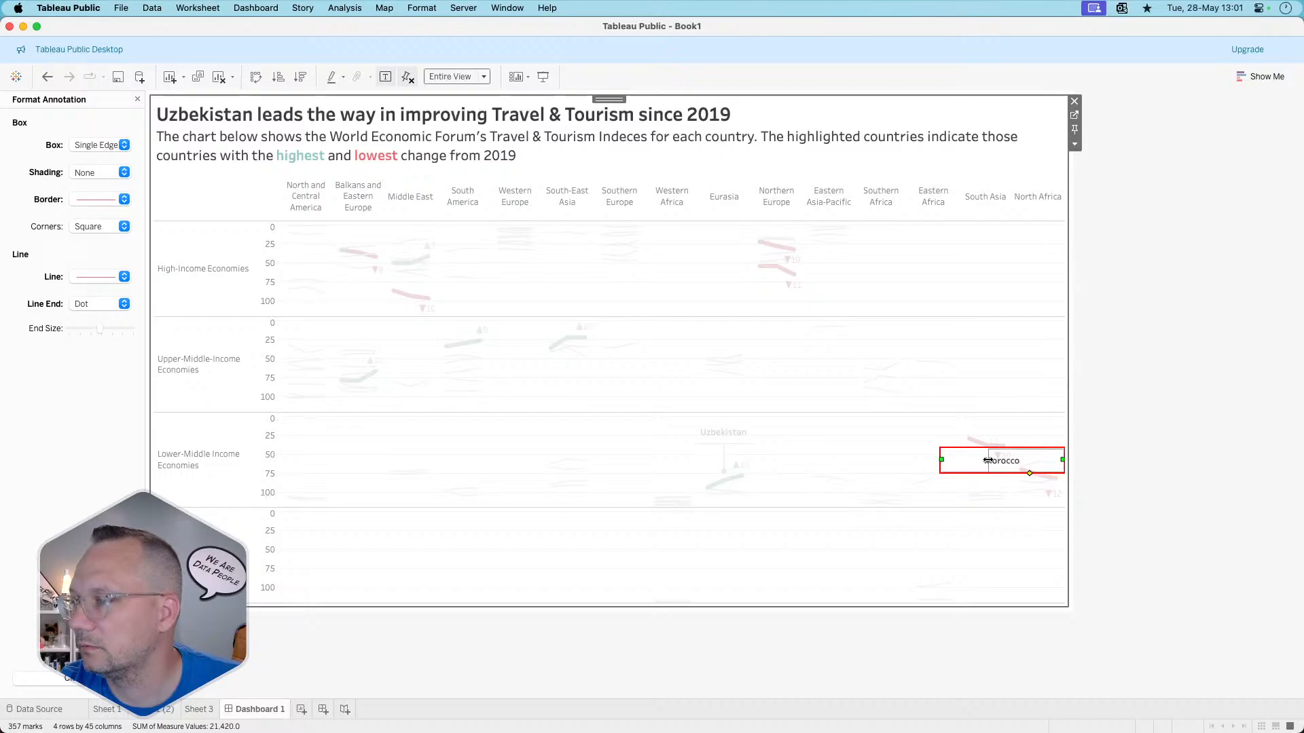
pyautogui.moveTo(1003, 462)
pyautogui.mouseDown()
pyautogui.moveTo(1040, 409)
pyautogui.moveTo(1013, 406)
pyautogui.mouseUp()
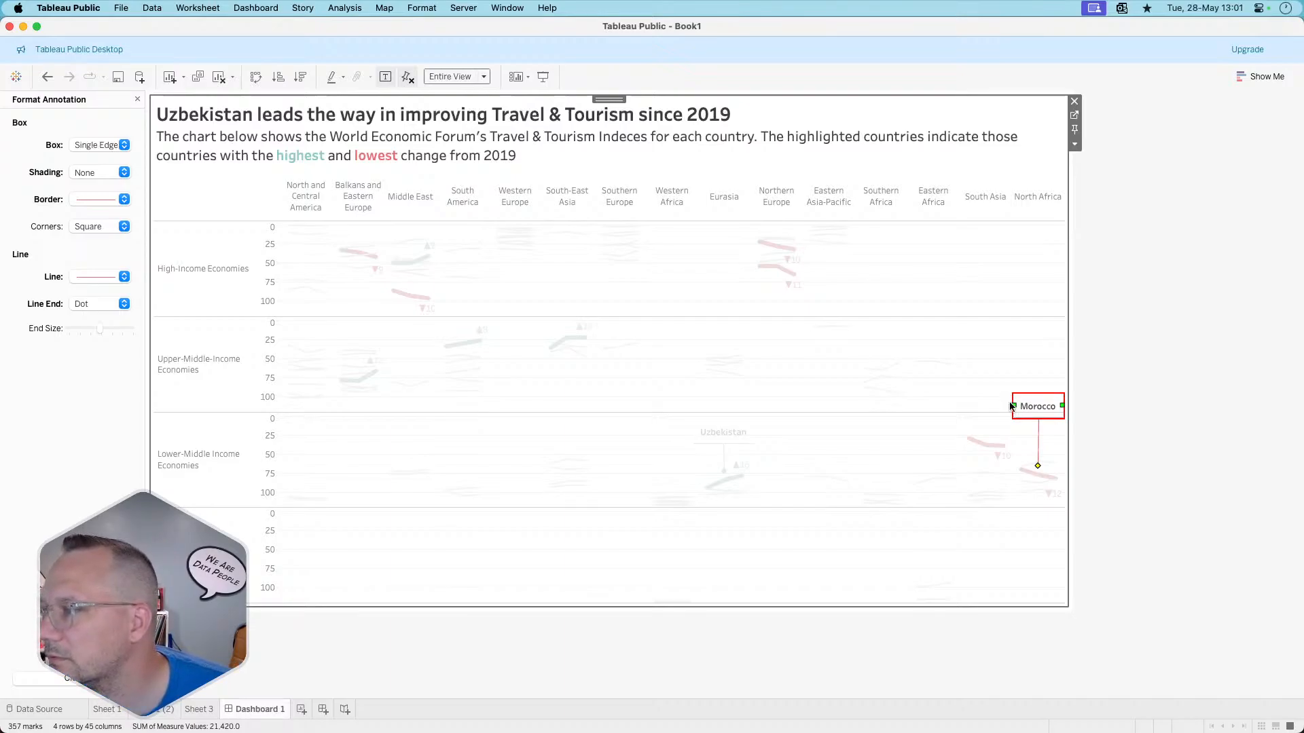
pyautogui.click(1017, 377)
pyautogui.click(1147, 476)
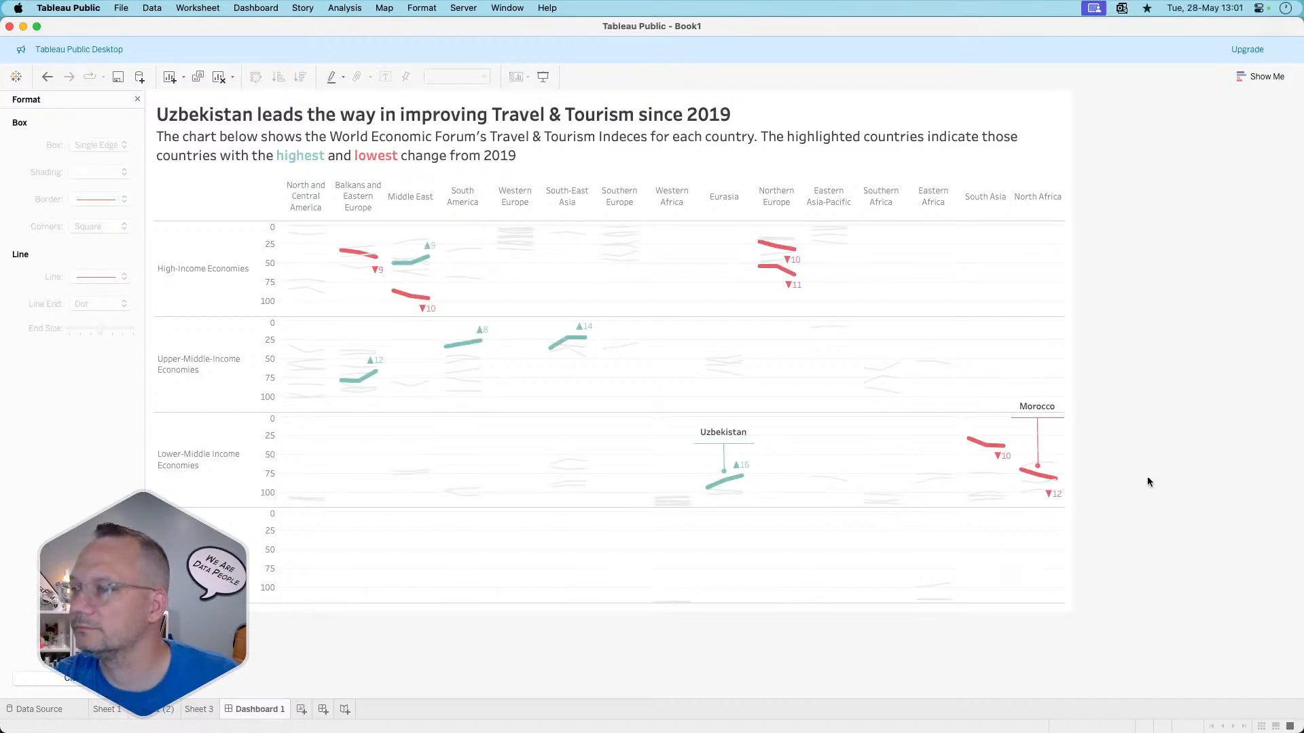
# - Move the Morocco annotation directly below its red line, into the Low-Income Economies row, with a vertical leader line
pyautogui.click(1046, 407)
pyautogui.moveTo(1039, 408)
pyautogui.mouseDown()
pyautogui.moveTo(1042, 568)
pyautogui.moveTo(1051, 548)
pyautogui.mouseUp()
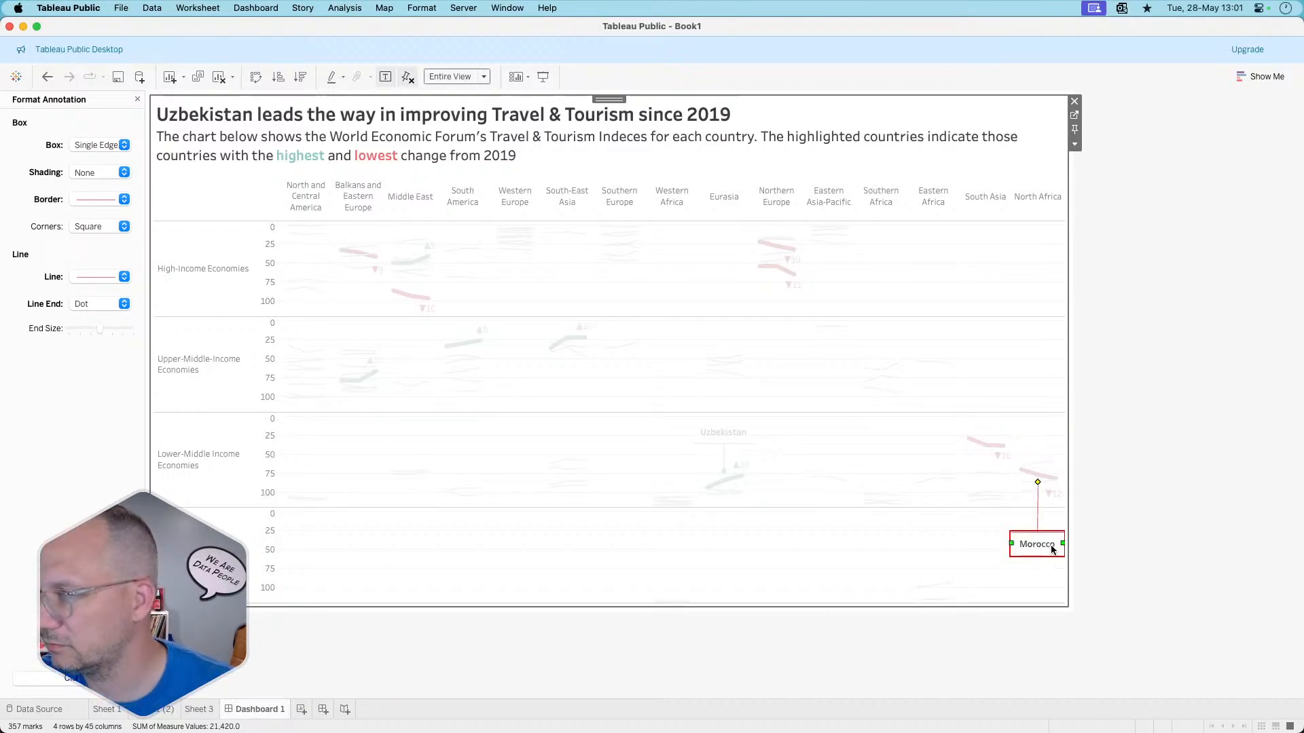
pyautogui.click(1106, 537)
pyautogui.click(962, 533)
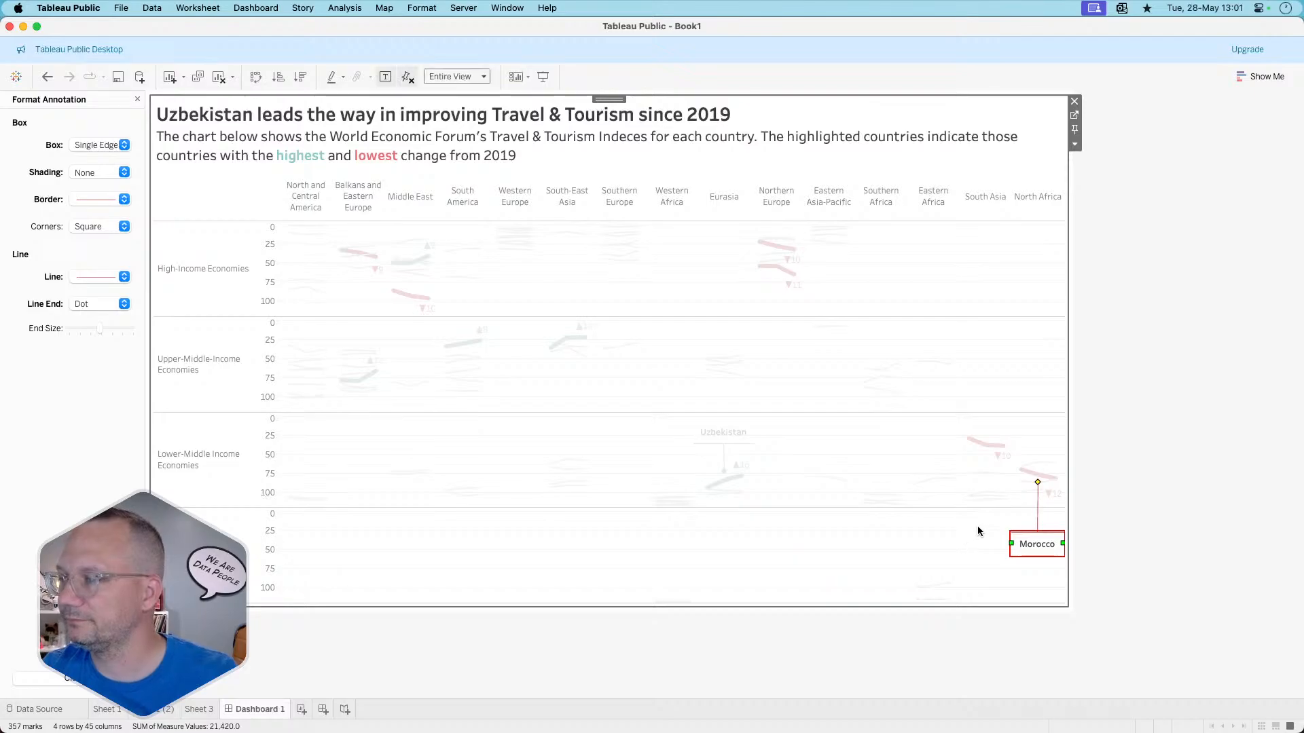
pyautogui.click(1014, 544)
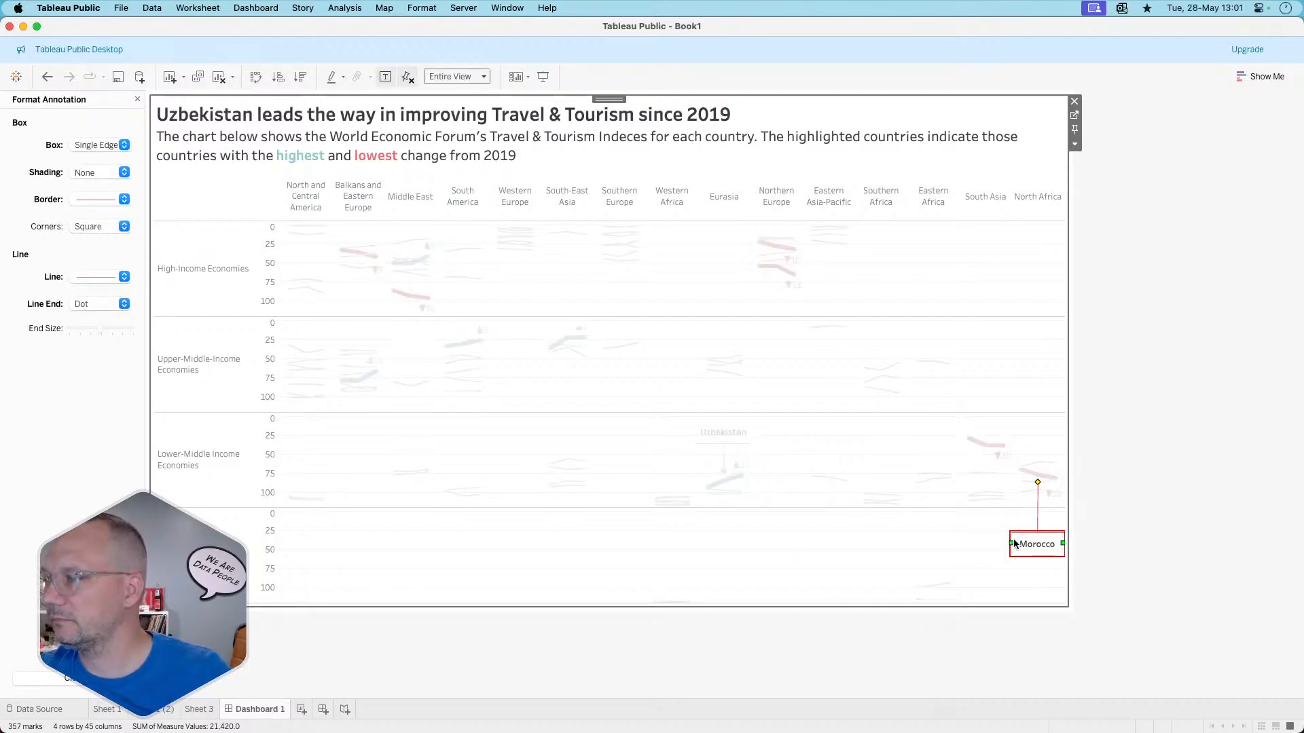
pyautogui.moveTo(1011, 544); pyautogui.dragTo(1013, 544)
pyautogui.click(993, 544)
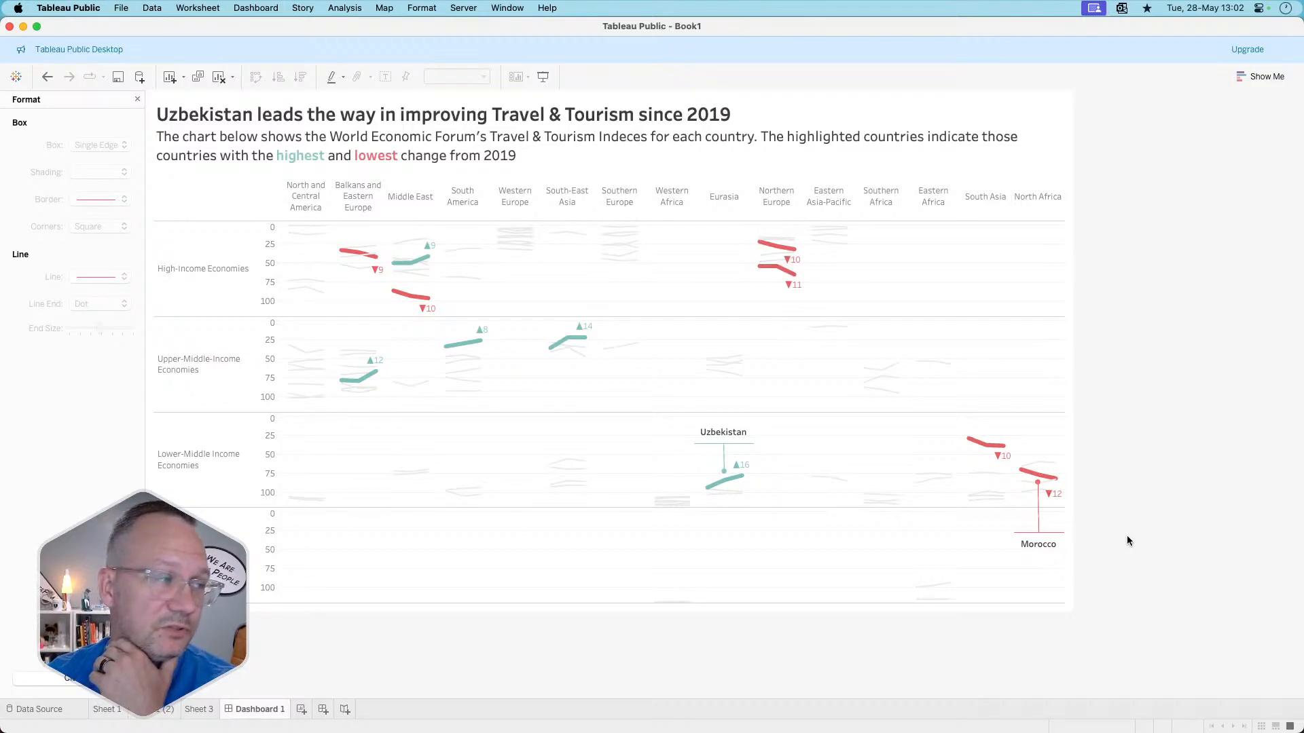
# - On the chart's own worksheet, edit the 5 biggest movers calculation so that its "H" condition reads index()<=1
pyautogui.click(1024, 181)
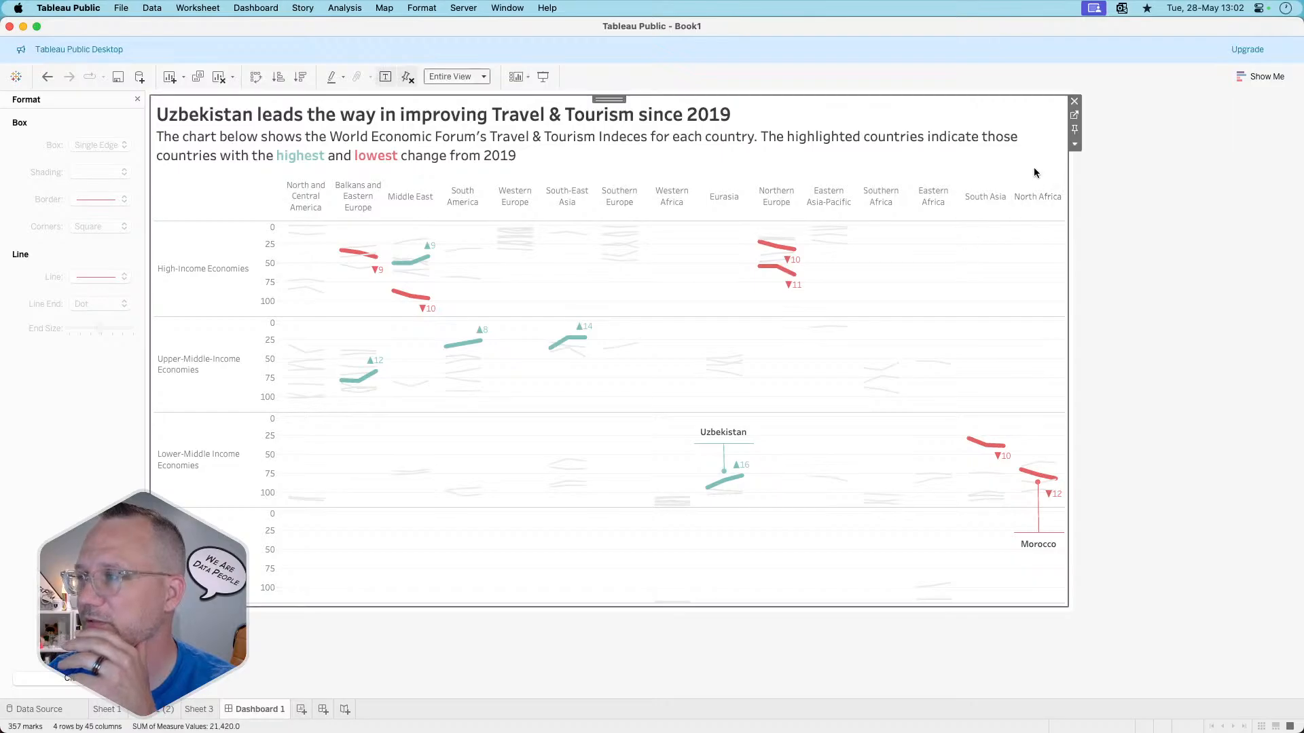
pyautogui.click(1073, 115)
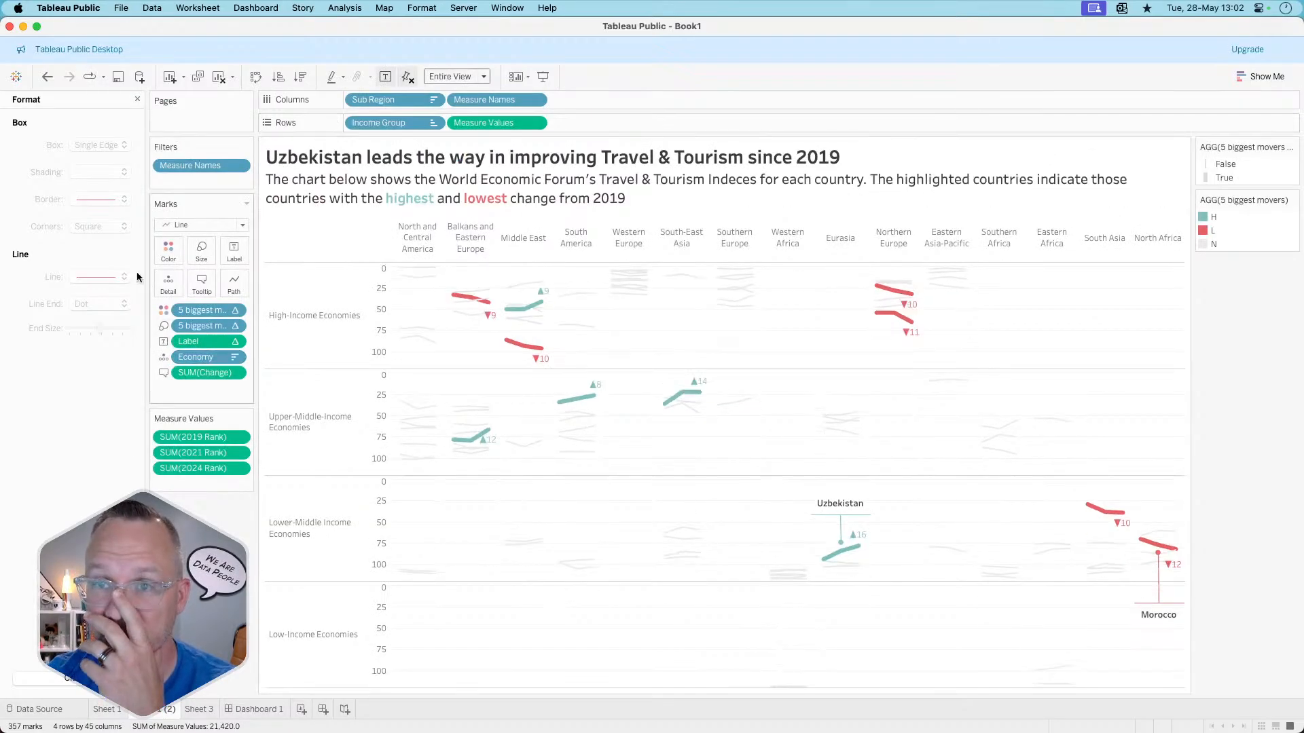
pyautogui.click(137, 102)
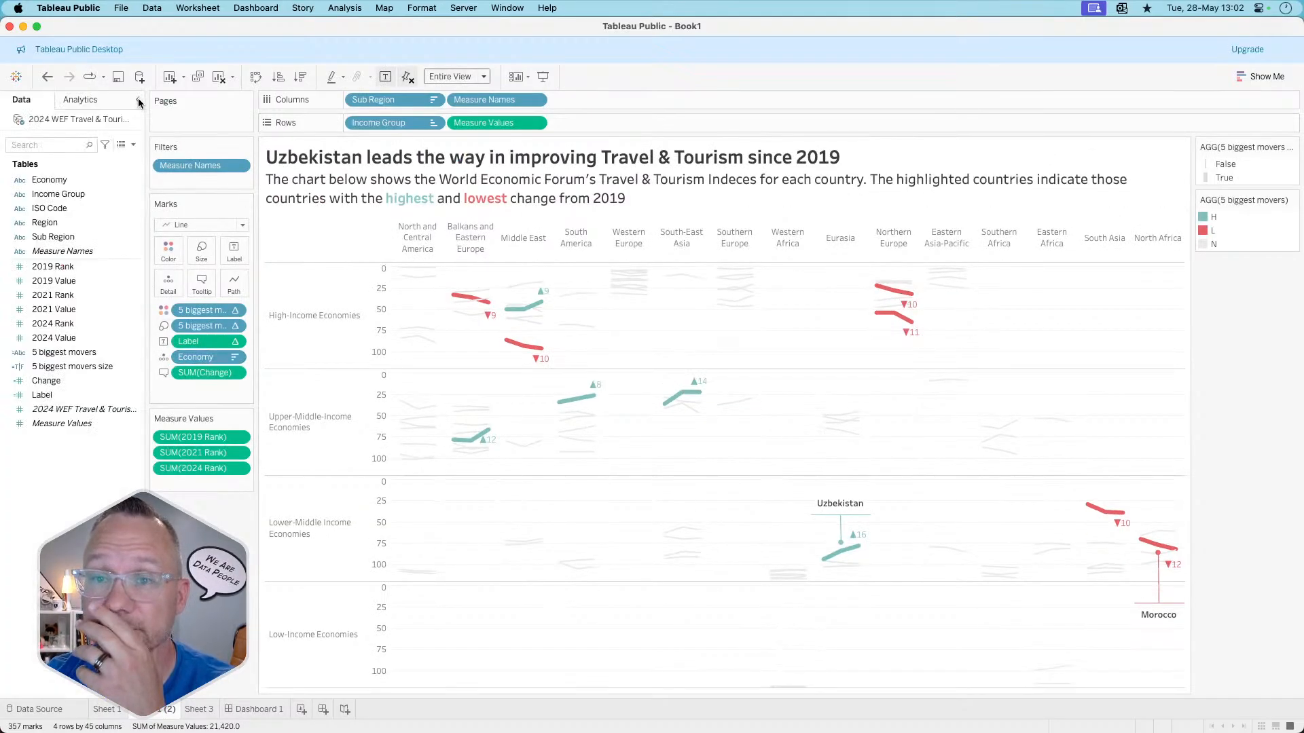
pyautogui.rightClick(72, 354)
pyautogui.click(92, 415)
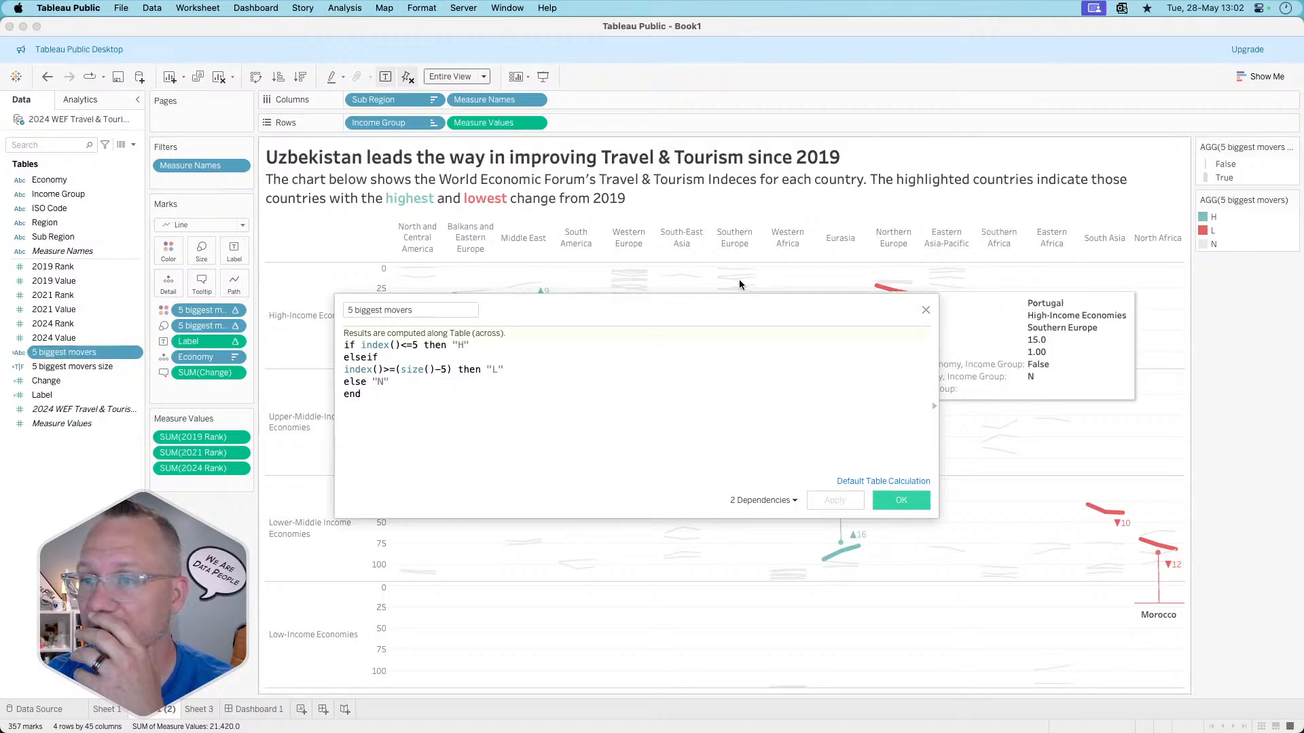
pyautogui.click(417, 345)
pyautogui.press('BackSpace')
pyautogui.write('1')
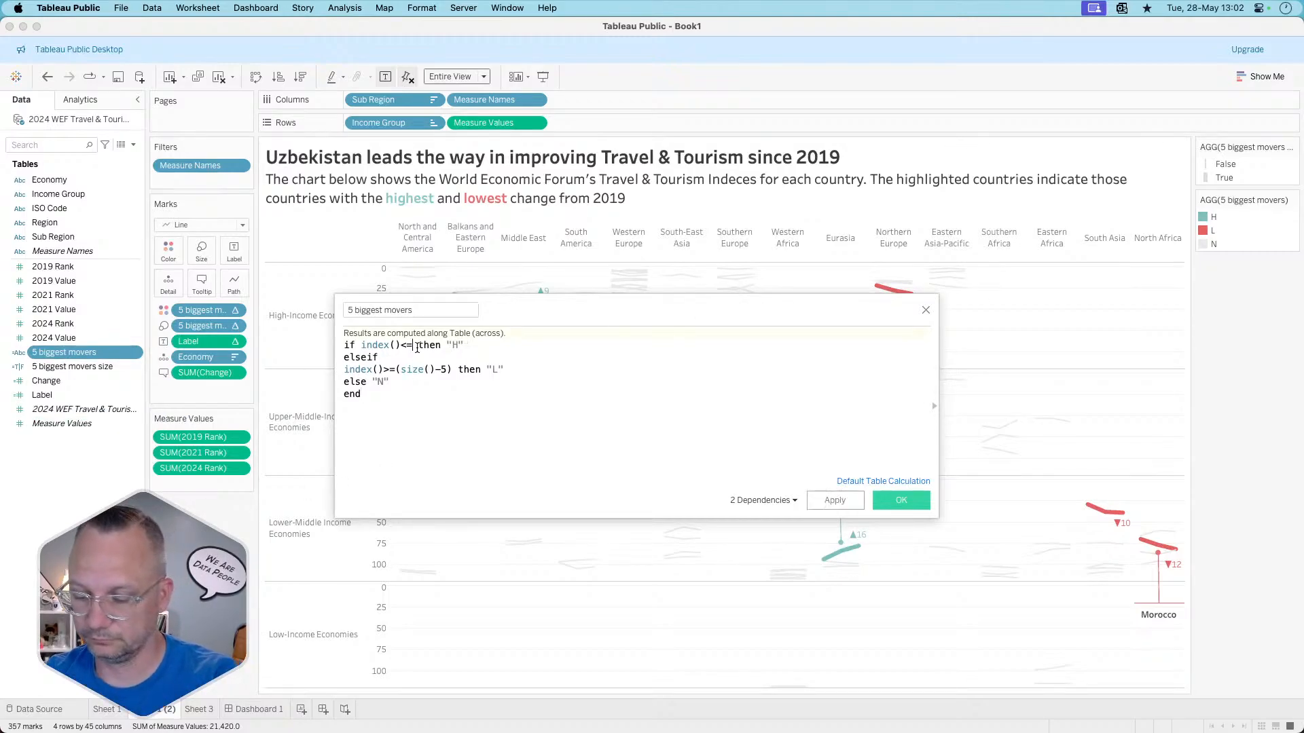
# - Change the calculation's "L" condition to index()>=(size()) and save the calculation
pyautogui.click(448, 370)
pyautogui.press('BackSpace')
pyautogui.write('1')
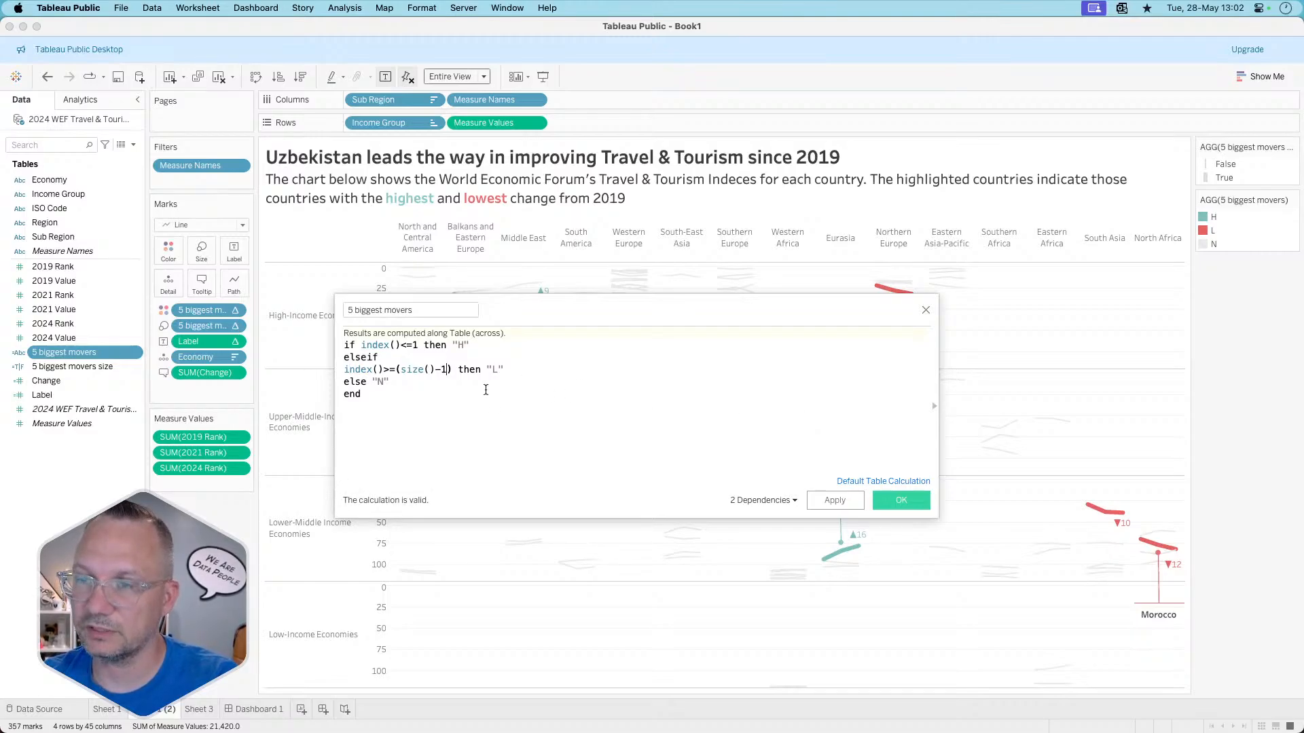
pyautogui.press('BackSpace')
pyautogui.press('BackSpace')
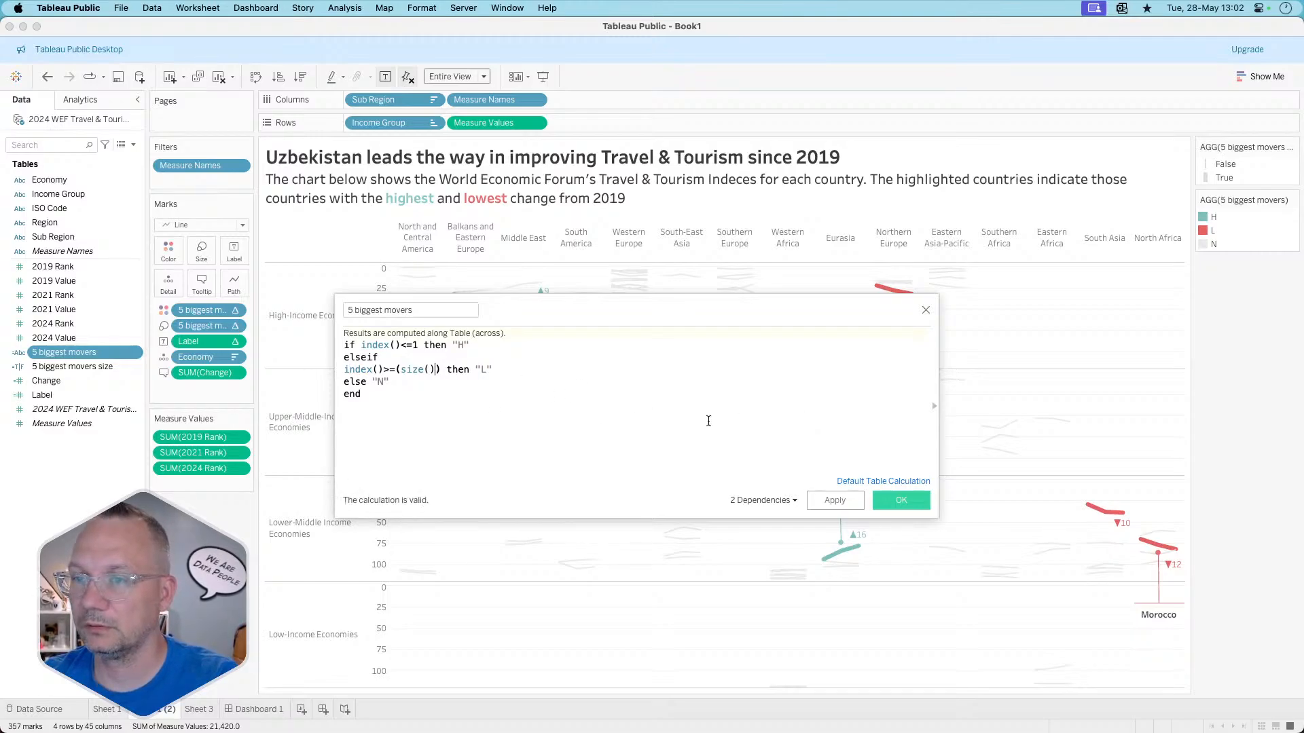
pyautogui.click(844, 501)
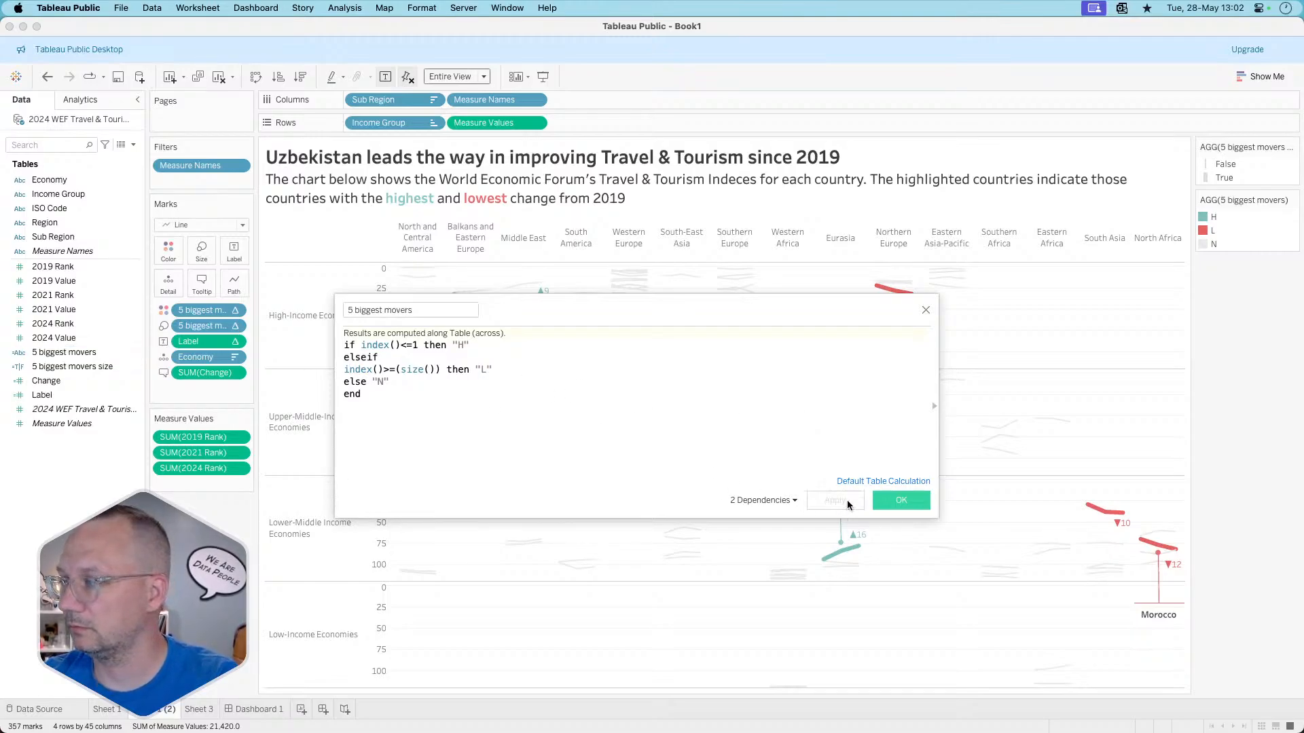
pyautogui.click(893, 499)
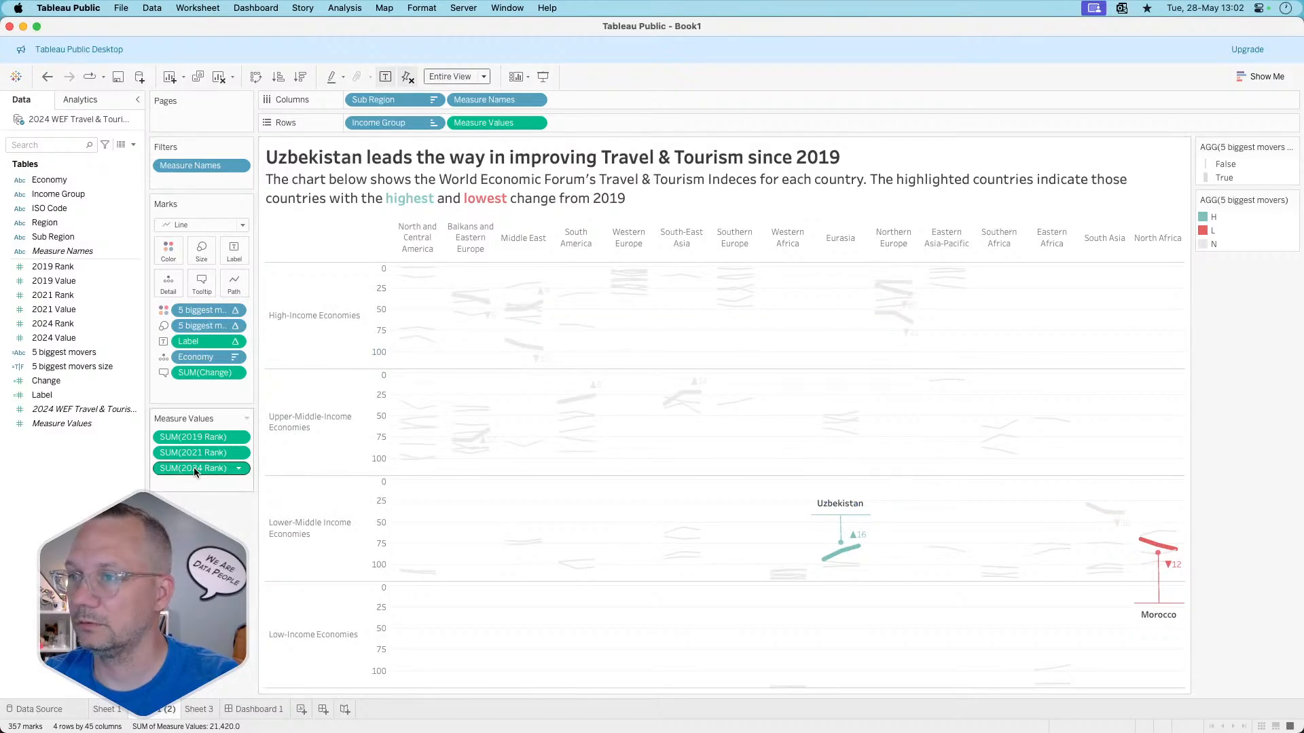
pyautogui.rightClick(135, 355)
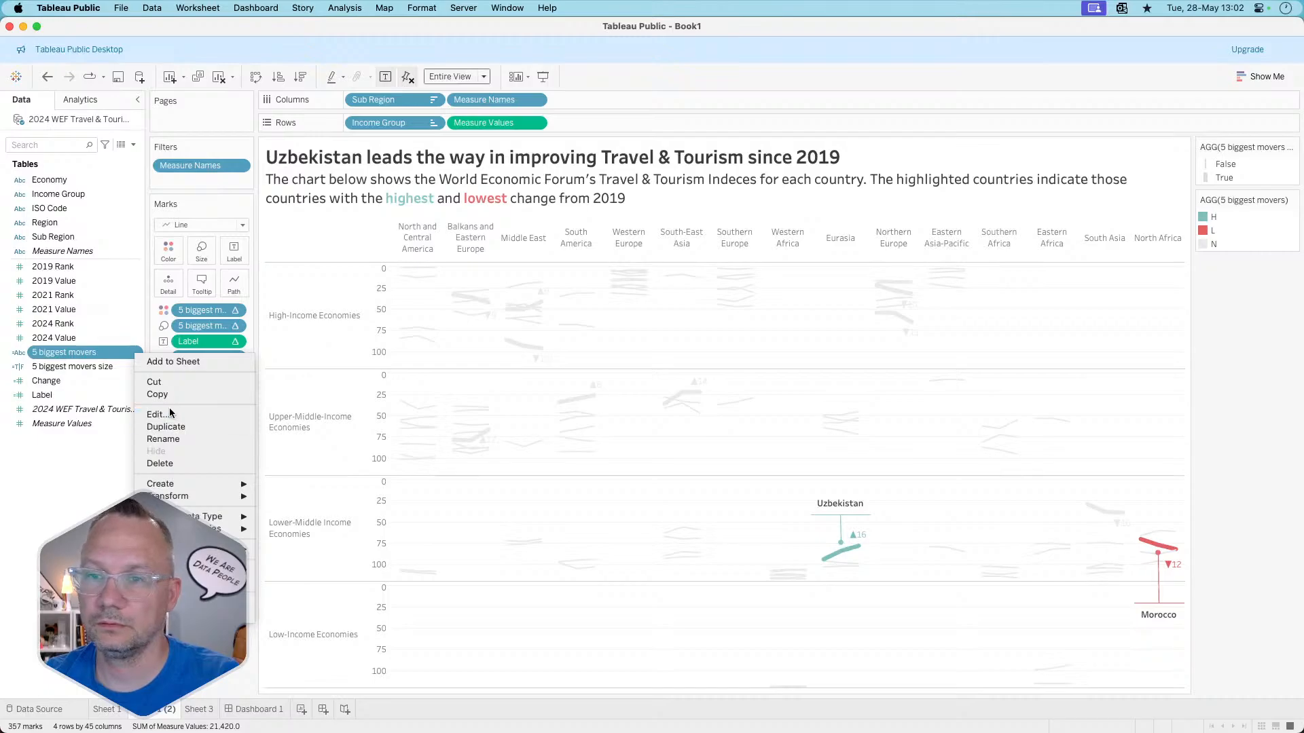
pyautogui.click(169, 410)
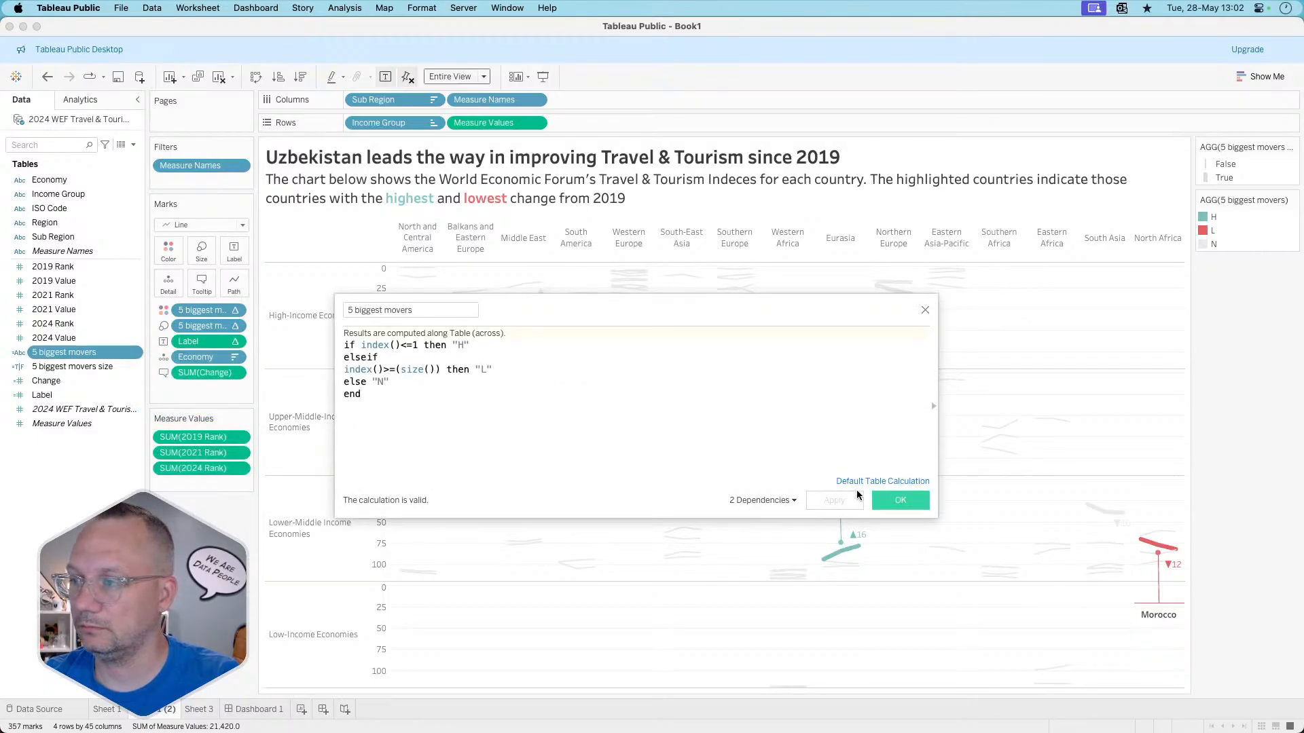
pyautogui.click(894, 501)
# - Edit the 5 biggest movers size calculation to index()<=1 or index()>=(size()) and save it
pyautogui.rightClick(134, 368)
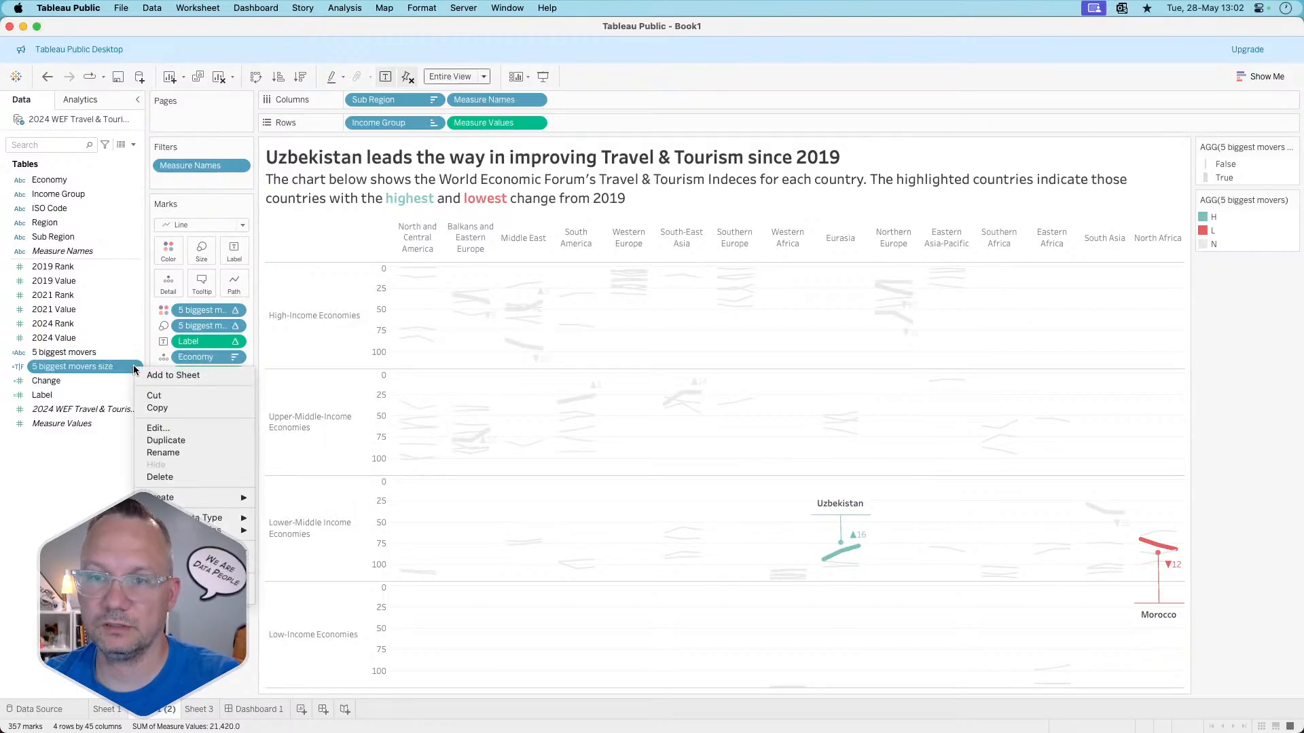
pyautogui.click(158, 428)
pyautogui.press('BackSpace')
pyautogui.write('1')
pyautogui.press('BackSpace')
pyautogui.press('BackSpace')
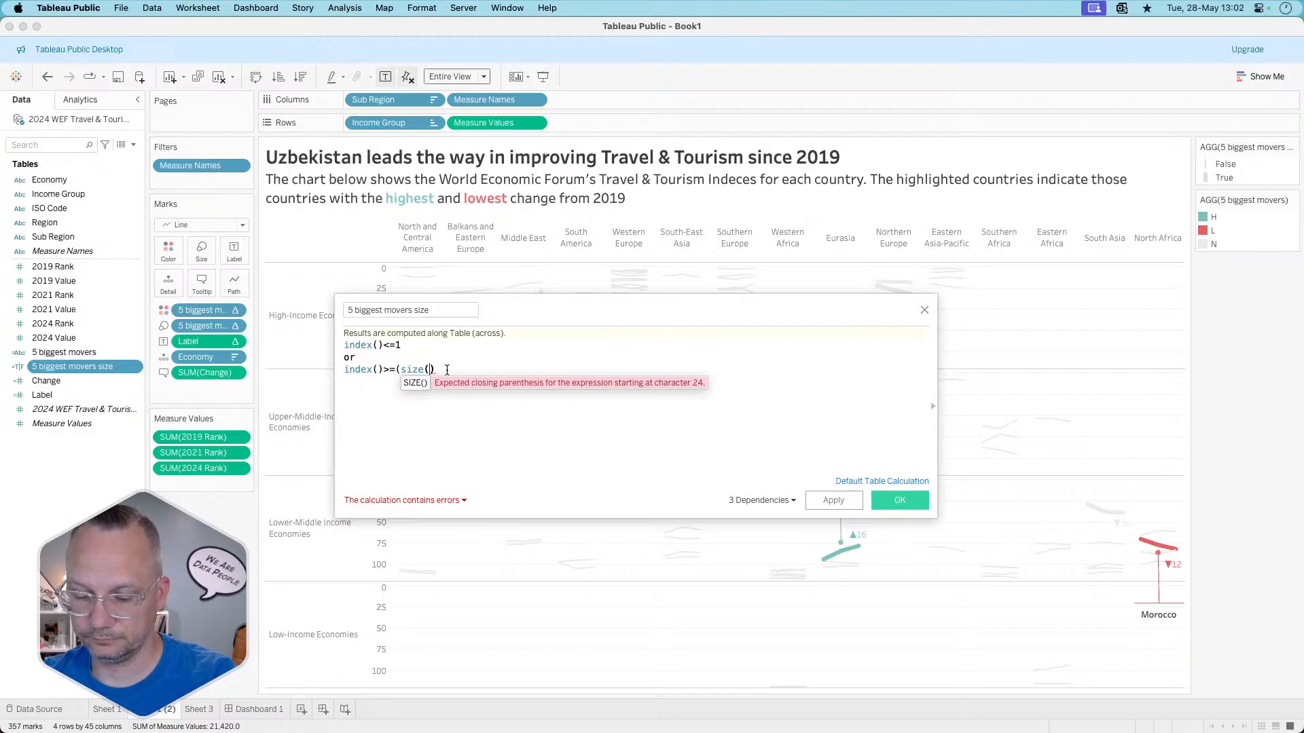
pyautogui.write(')')
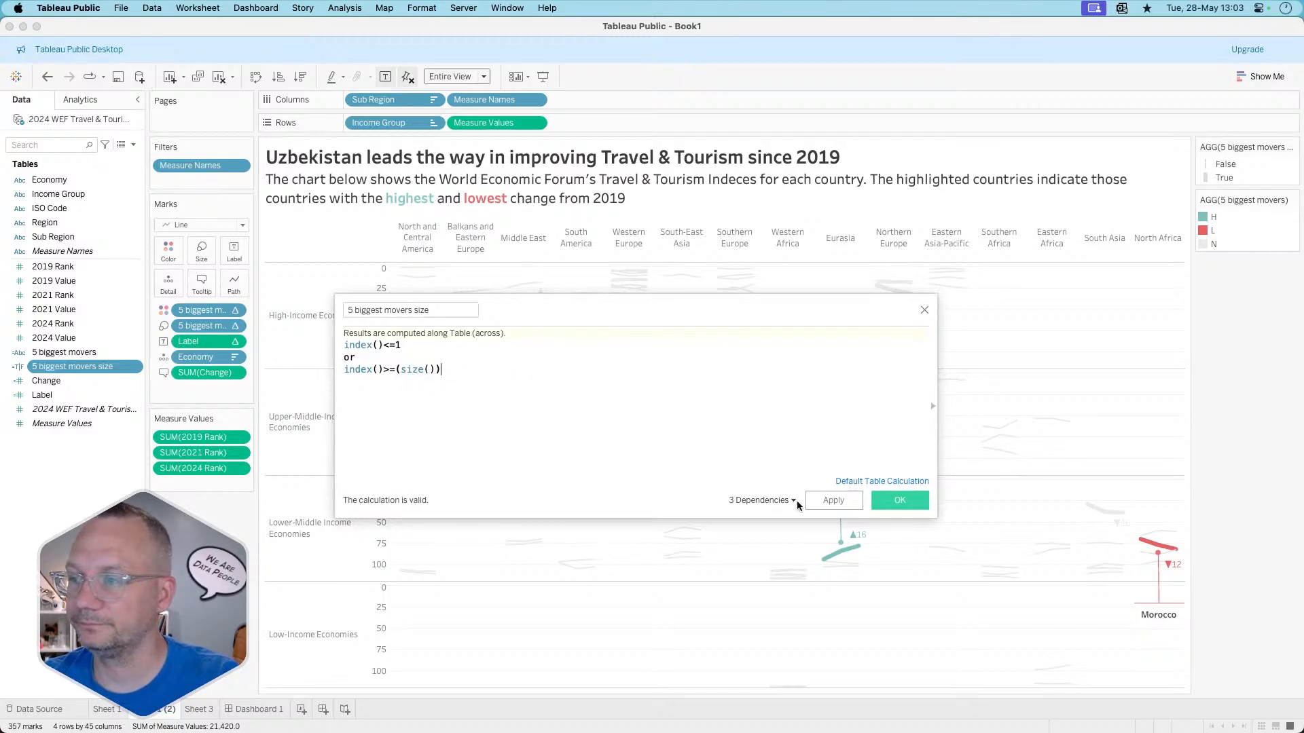
pyautogui.click(900, 500)
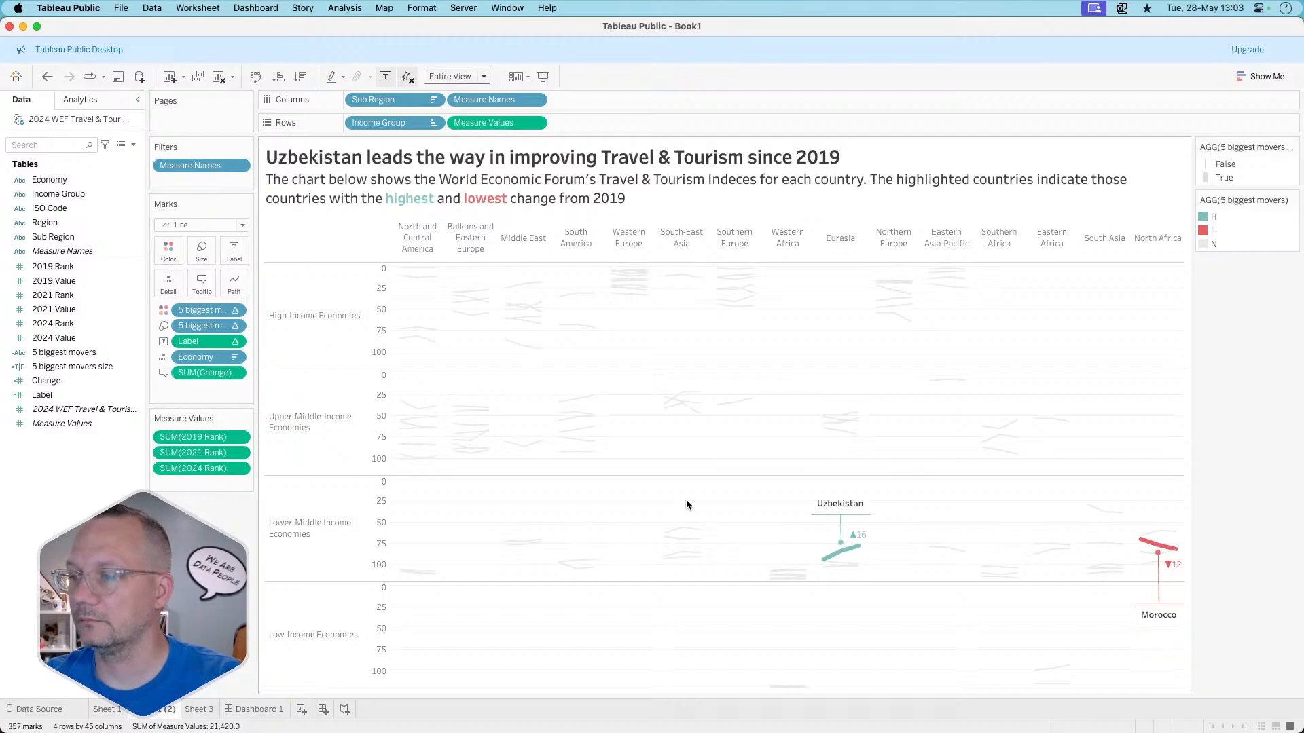
# - Recolour the chart's N lines with the Automatic palette's grey-brown swatch and review the result on Dashboard 1
pyautogui.click(251, 710)
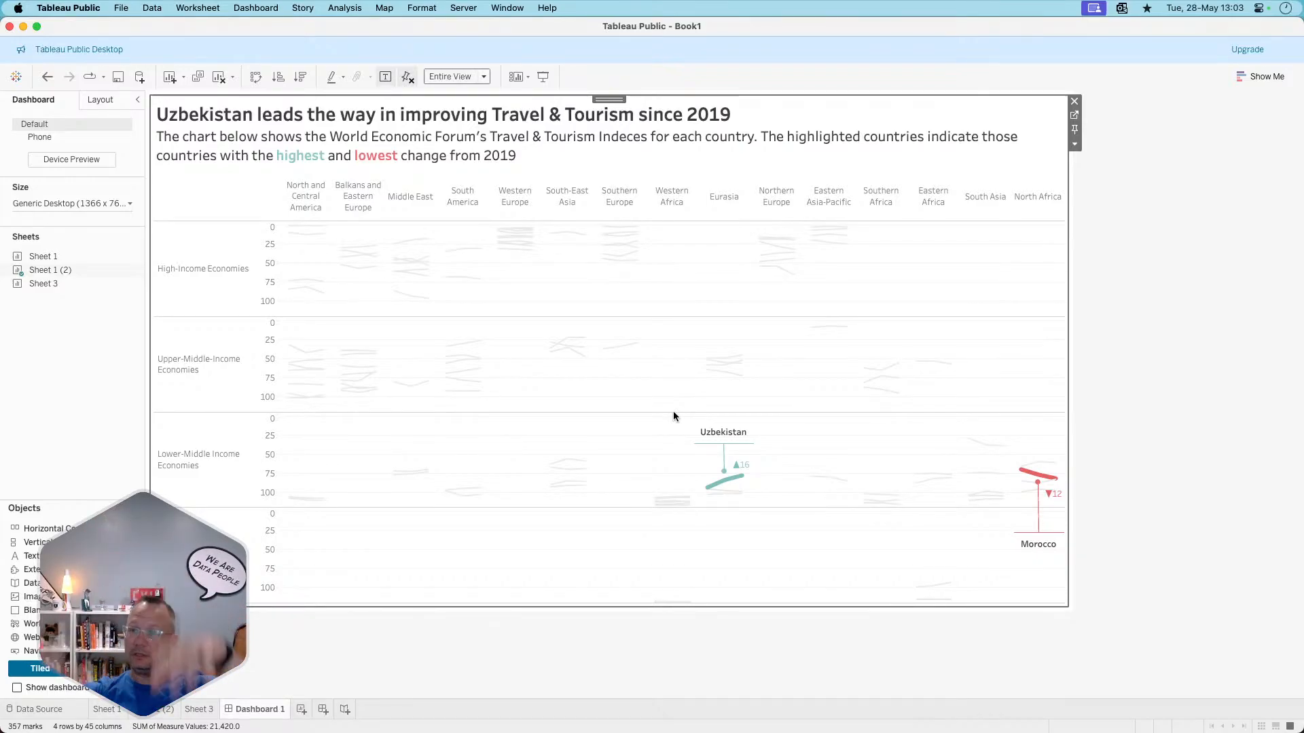
pyautogui.click(1073, 115)
pyautogui.click(170, 252)
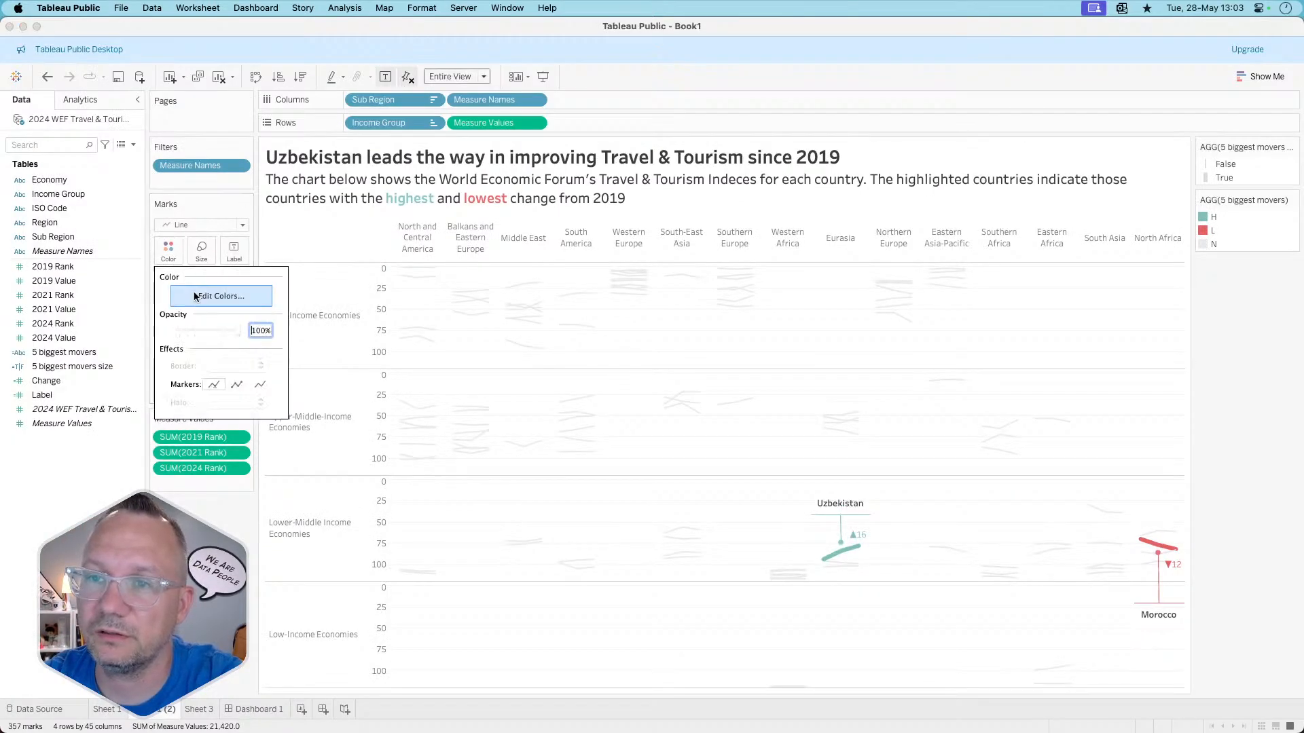
pyautogui.click(197, 295)
pyautogui.click(453, 301)
pyautogui.click(672, 432)
pyautogui.click(852, 512)
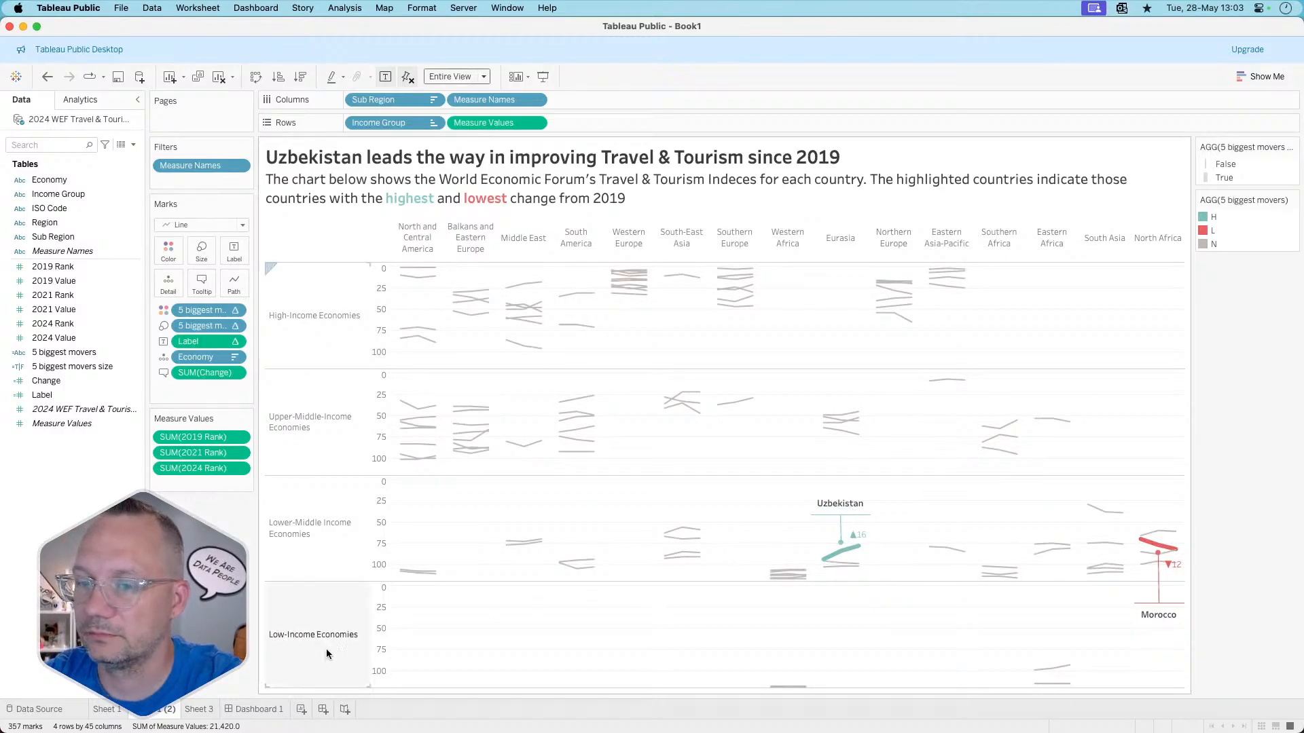
pyautogui.click(256, 709)
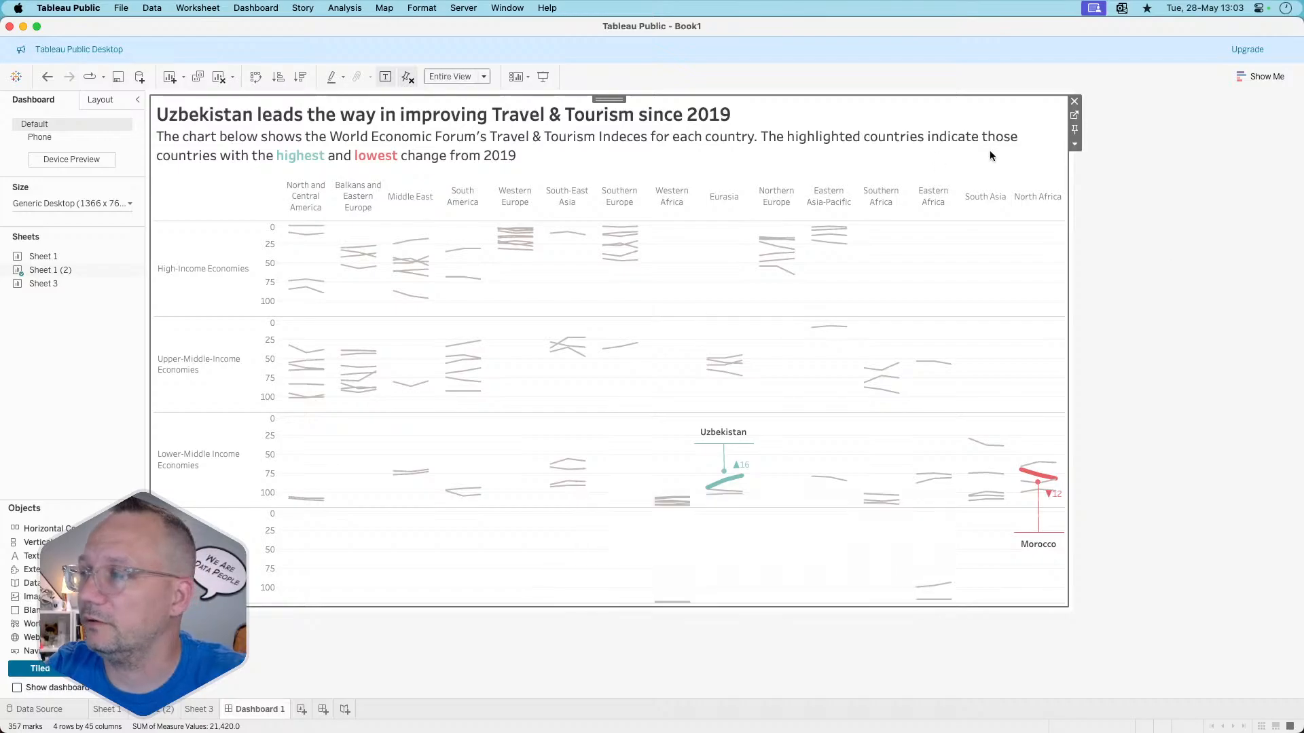
# - On the chart's own worksheet, change the colour of the N lines to black
pyautogui.click(1074, 115)
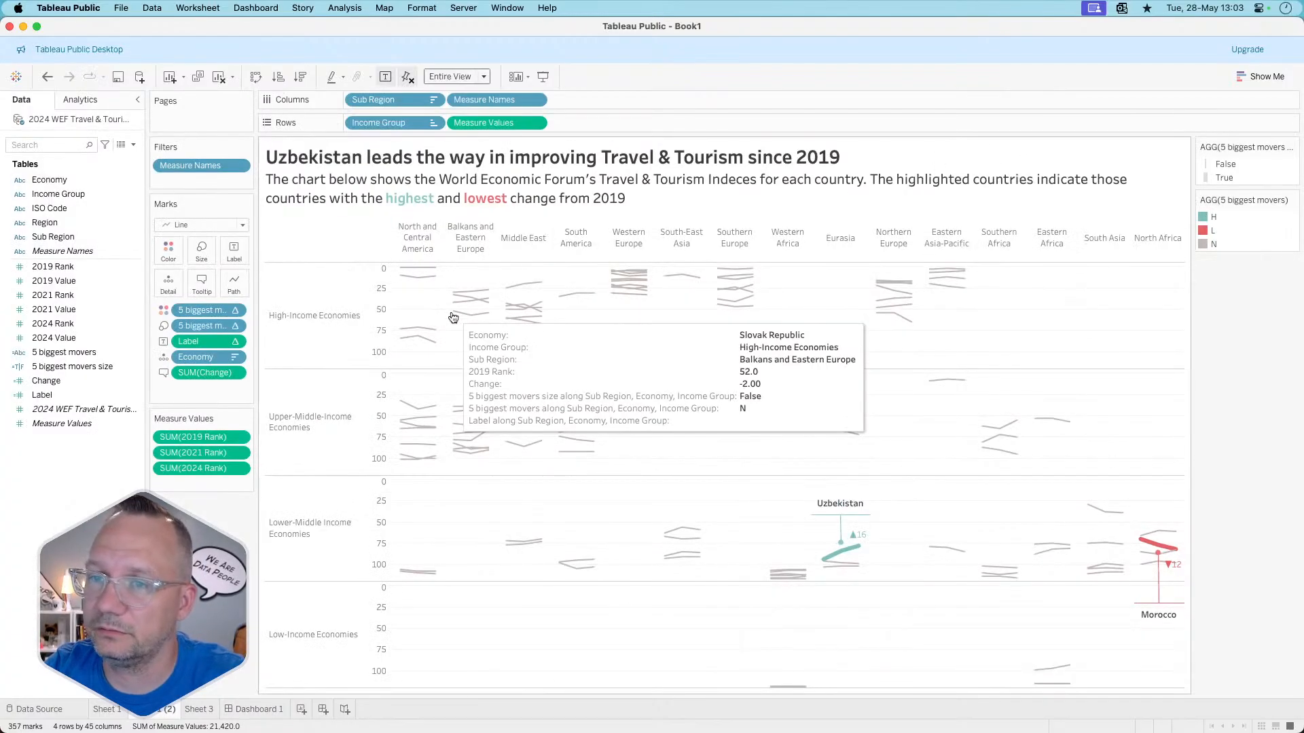
pyautogui.click(169, 250)
pyautogui.click(202, 296)
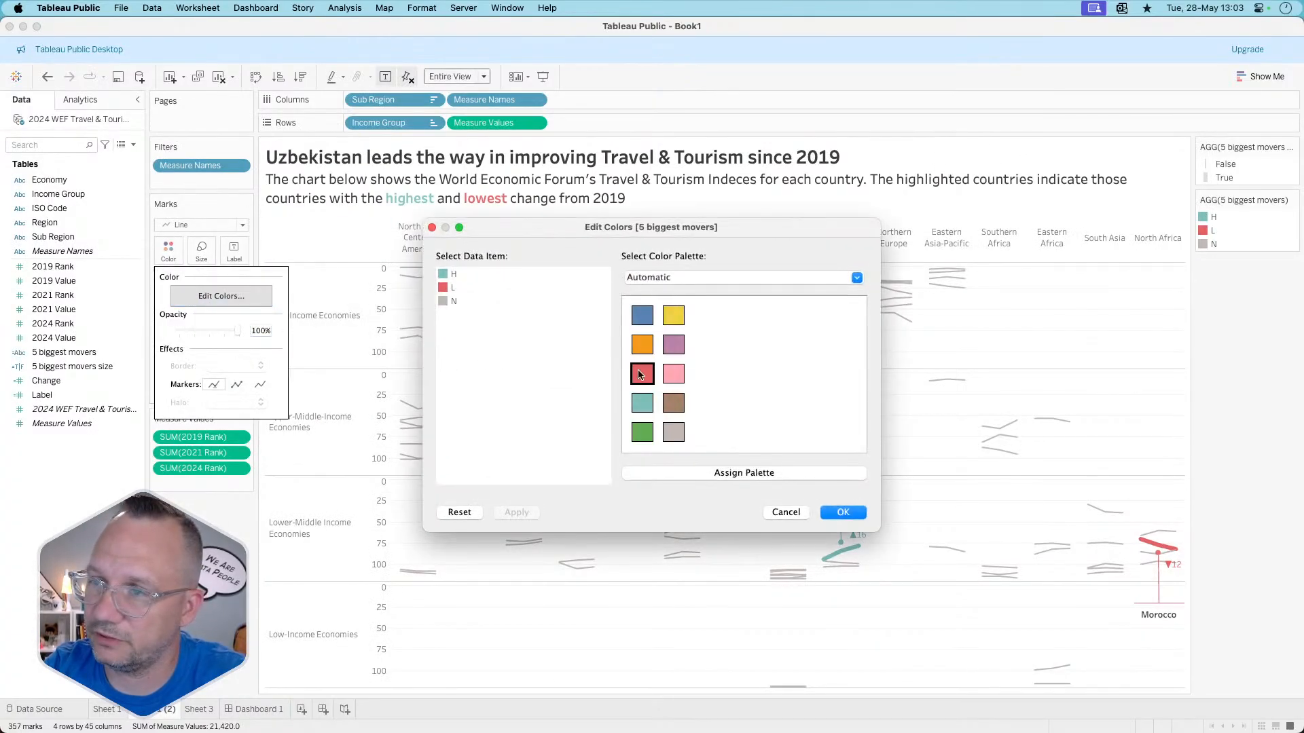
pyautogui.doubleClick(448, 303)
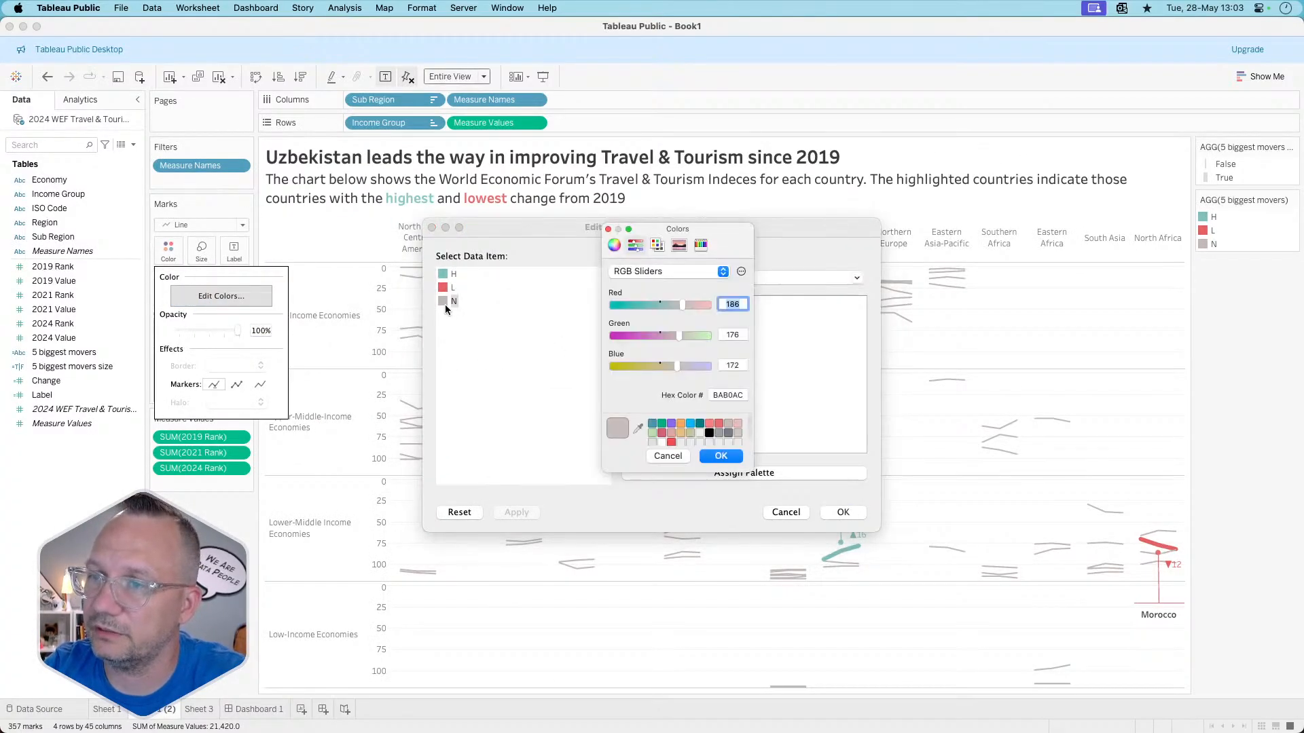
pyautogui.click(709, 433)
pyautogui.click(720, 455)
pyautogui.click(844, 514)
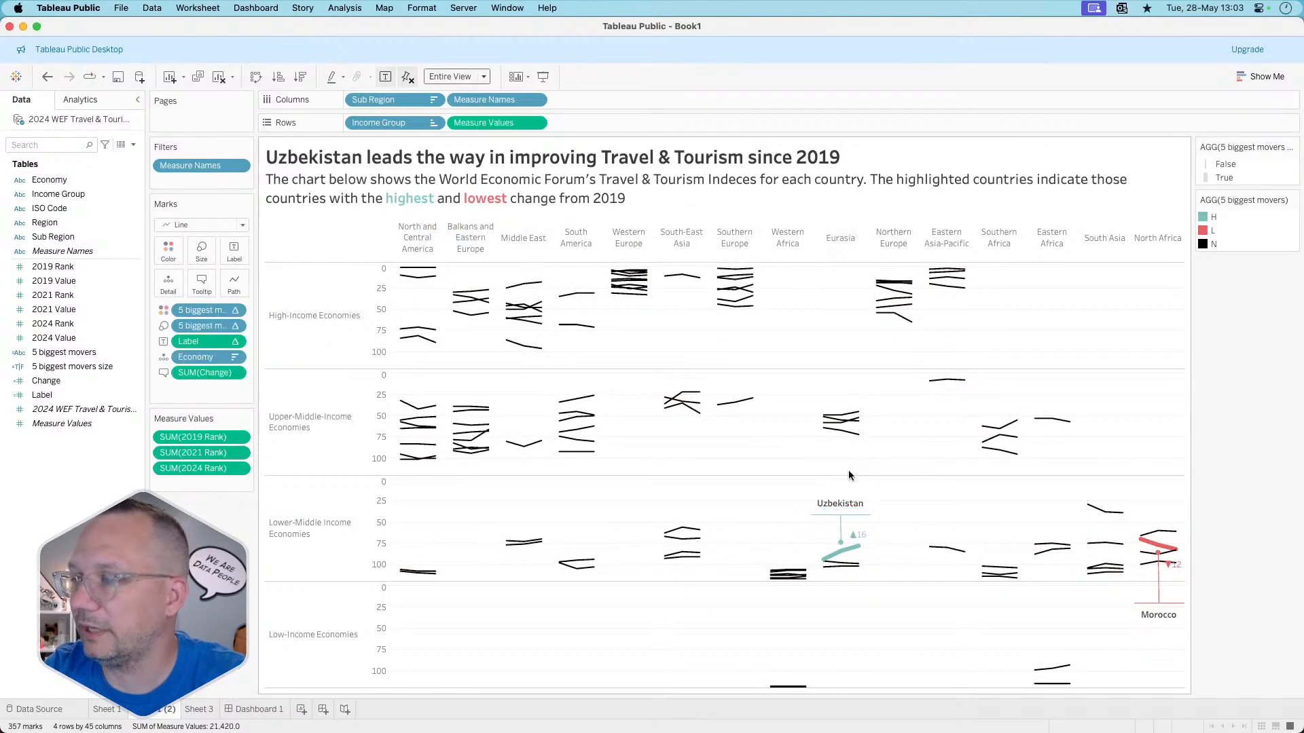
# - Try line opacities of 40% and 60%, and restore the opacity to 100%
pyautogui.click(168, 250)
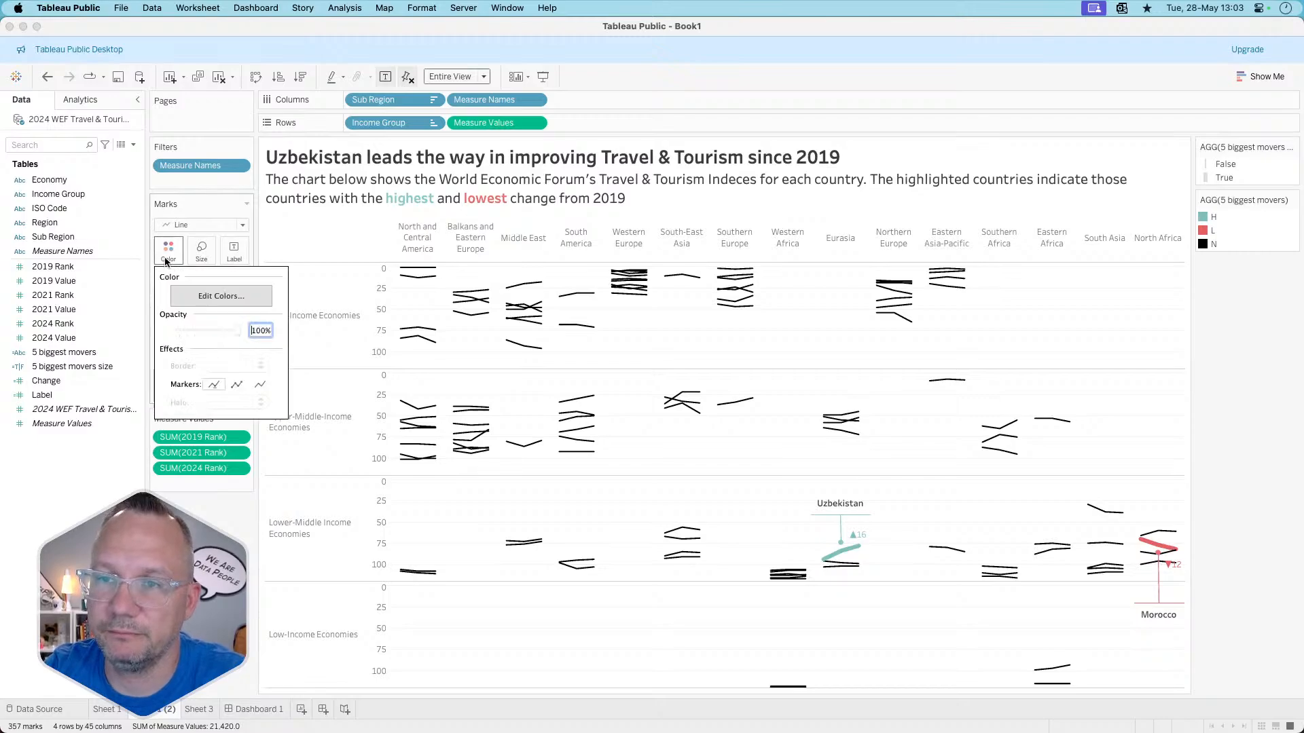
pyautogui.doubleClick(258, 332)
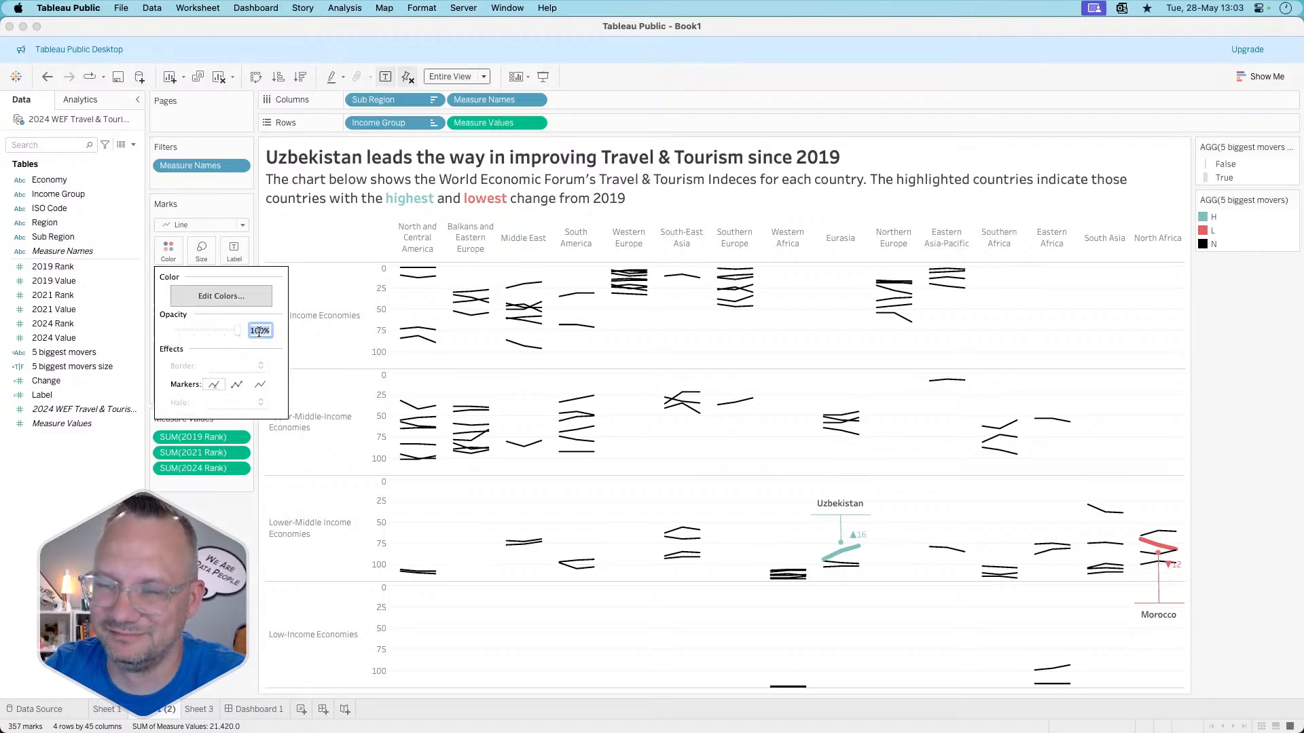
pyautogui.write('40')
pyautogui.press('Return')
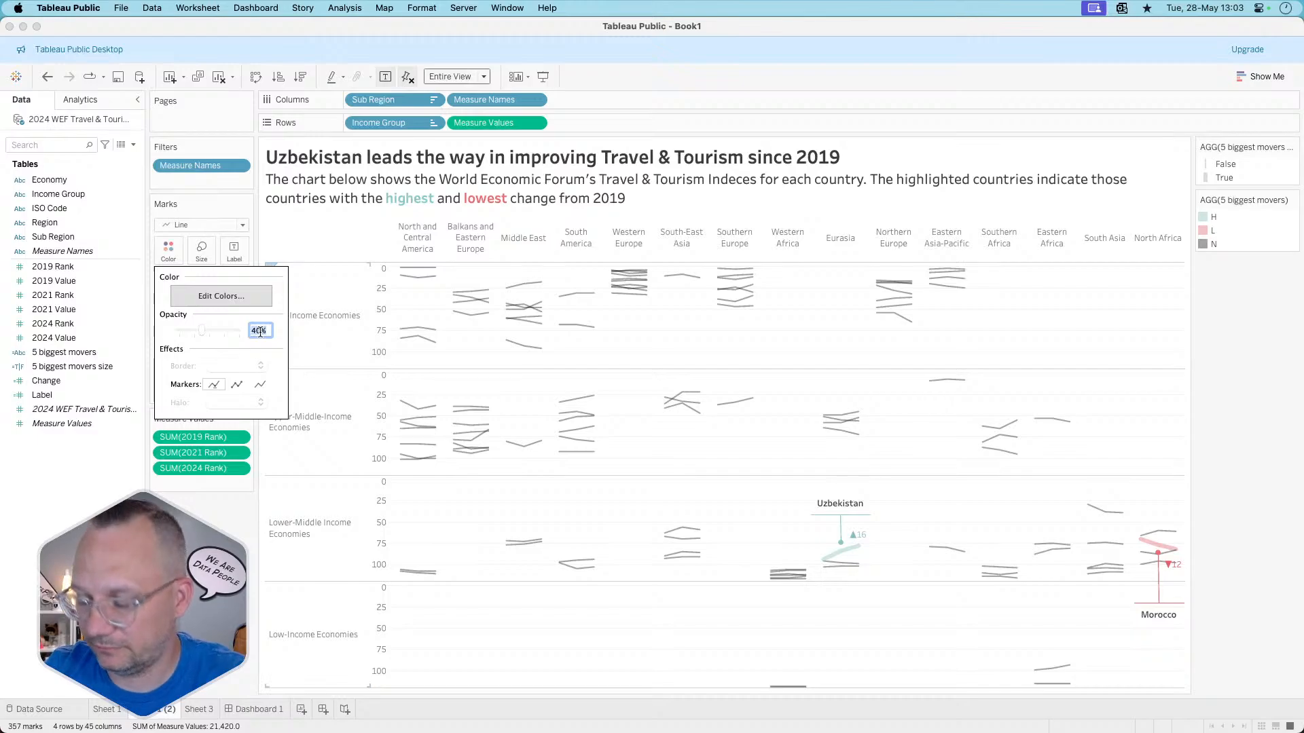
pyautogui.write('60')
pyautogui.press('Return')
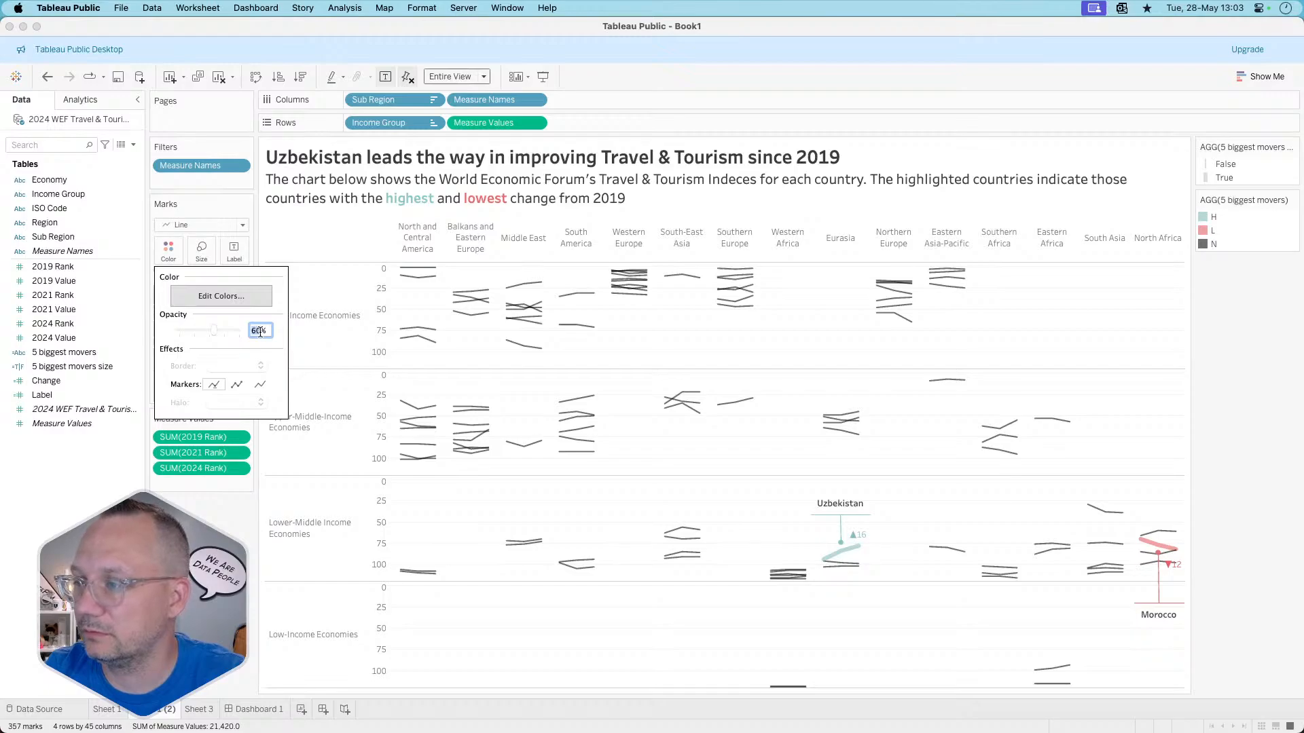
pyautogui.click(761, 370)
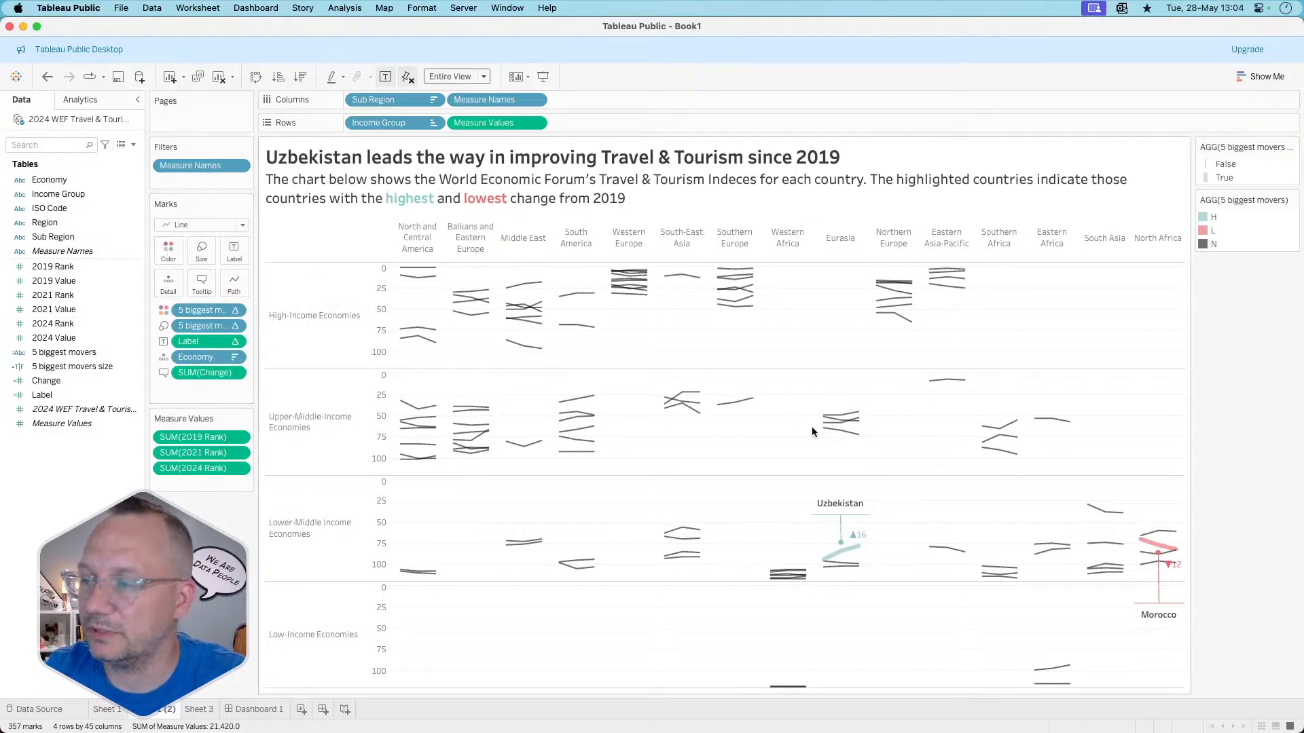
pyautogui.click(169, 250)
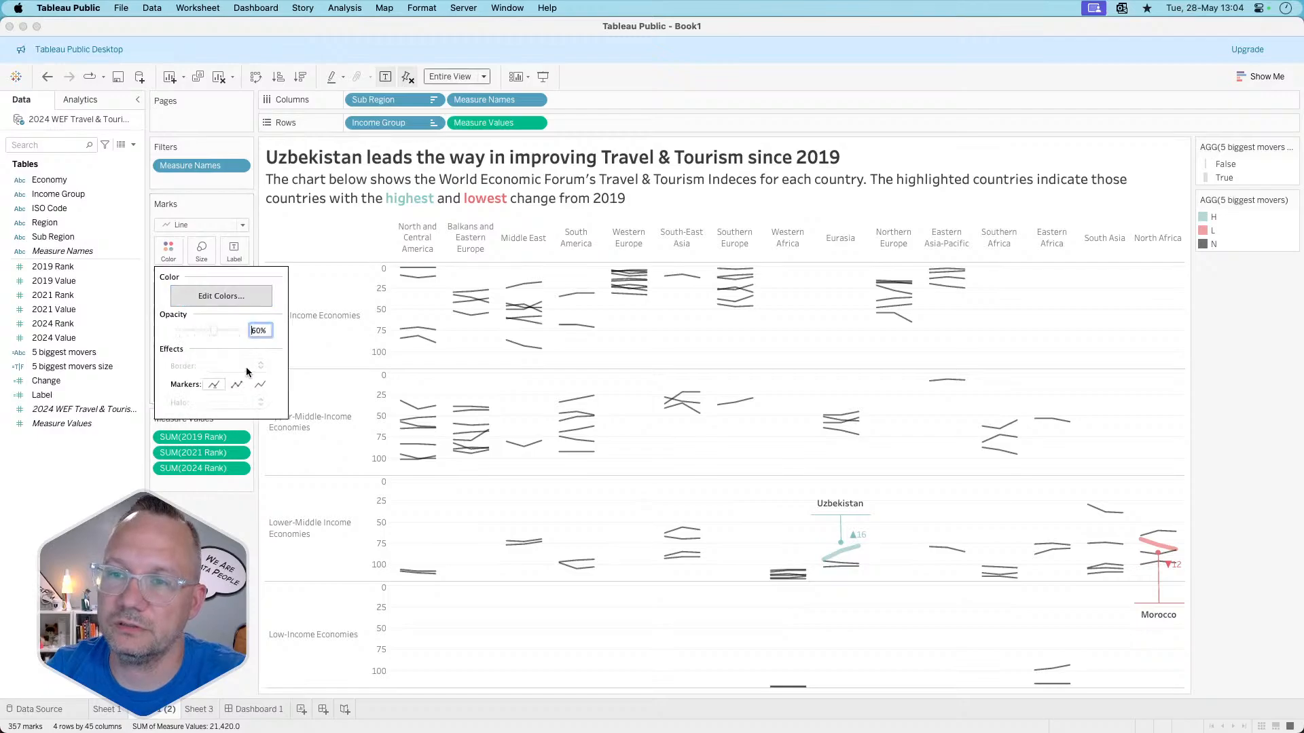
pyautogui.moveTo(218, 333); pyautogui.dragTo(303, 329)
# - Edit the N colour with the grayscale slider, setting its brightness to 75%
pyautogui.click(232, 297)
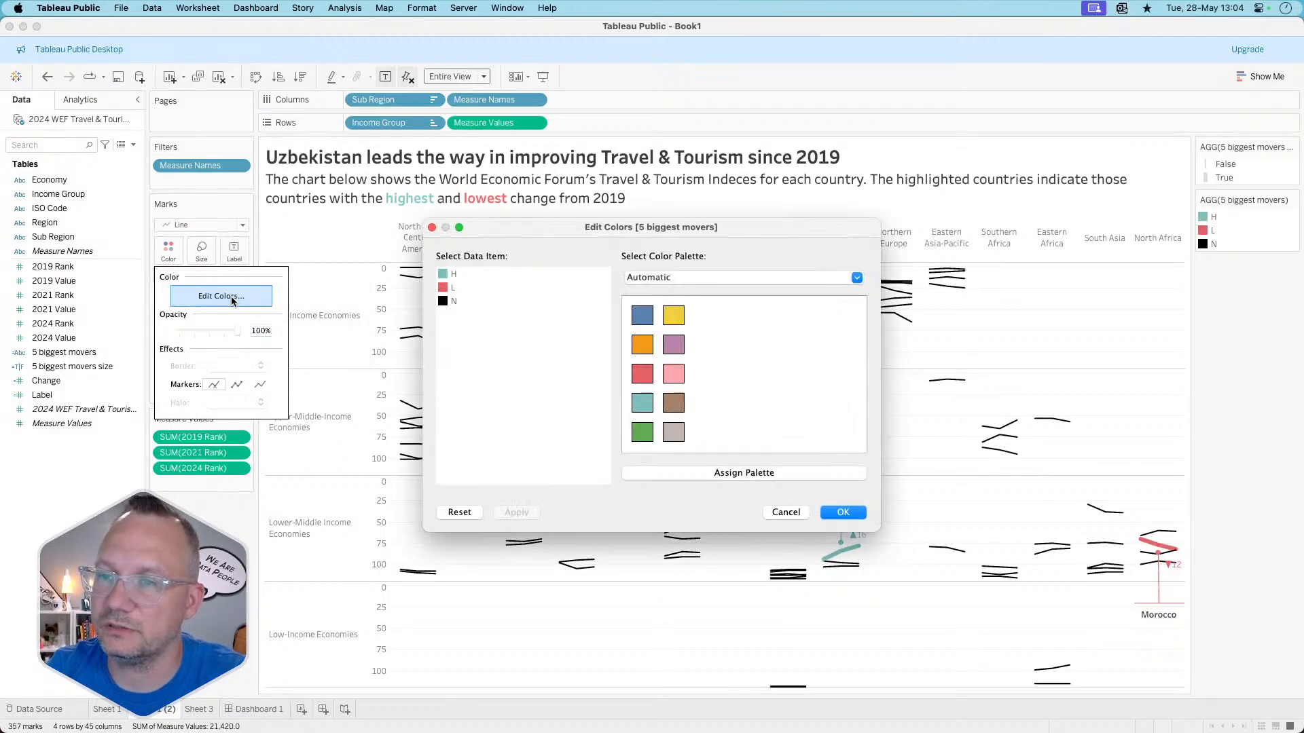
pyautogui.doubleClick(449, 301)
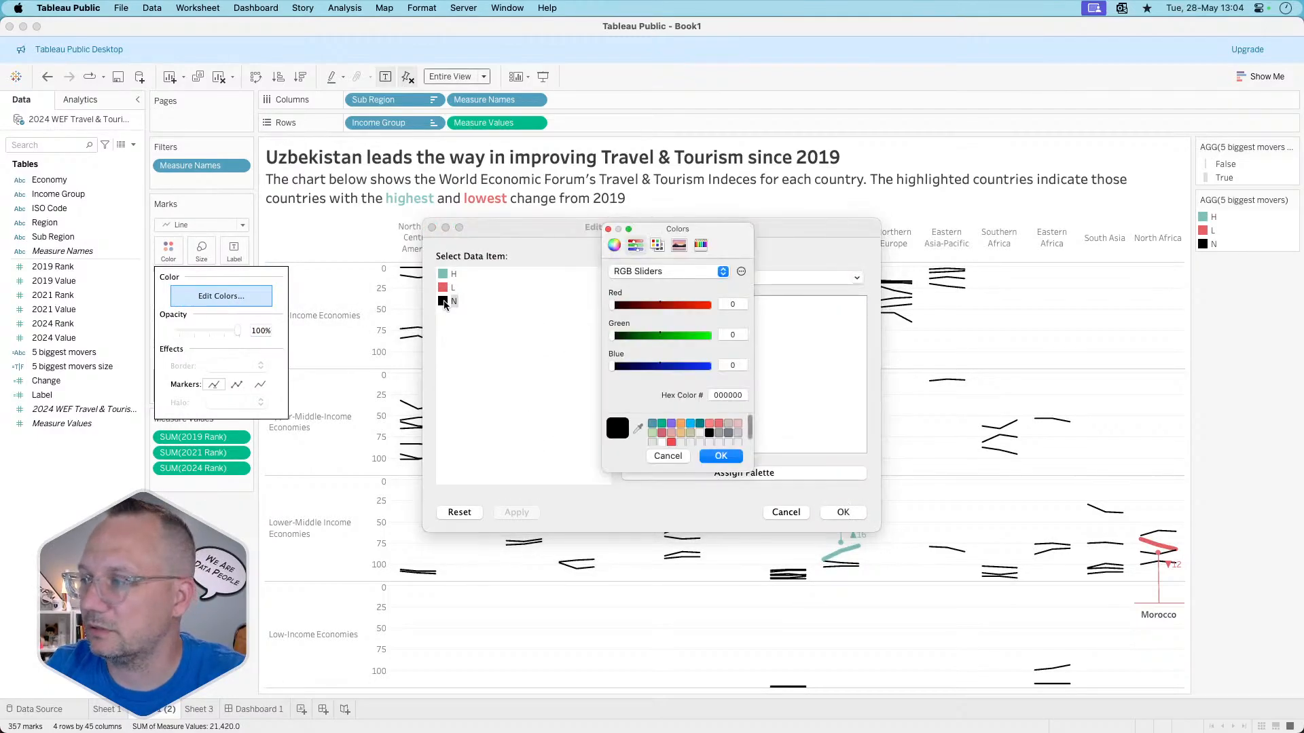
pyautogui.click(673, 271)
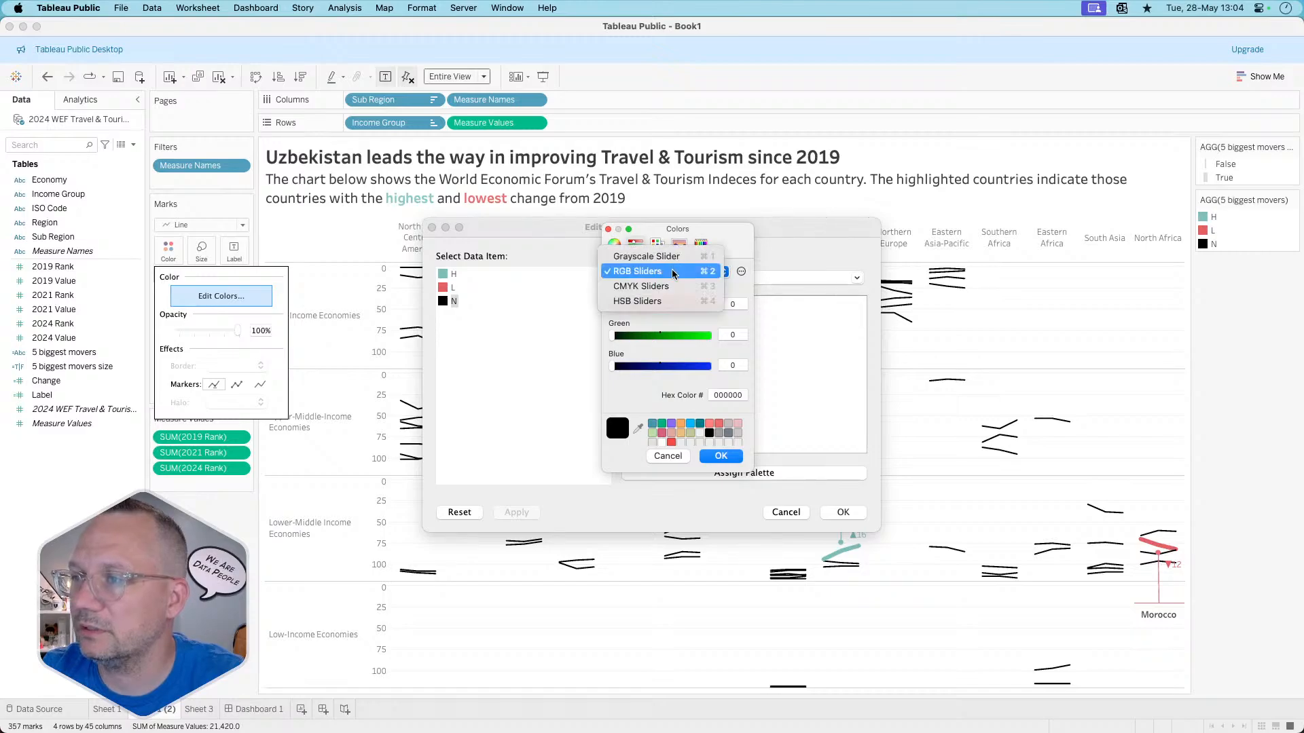
pyautogui.click(662, 254)
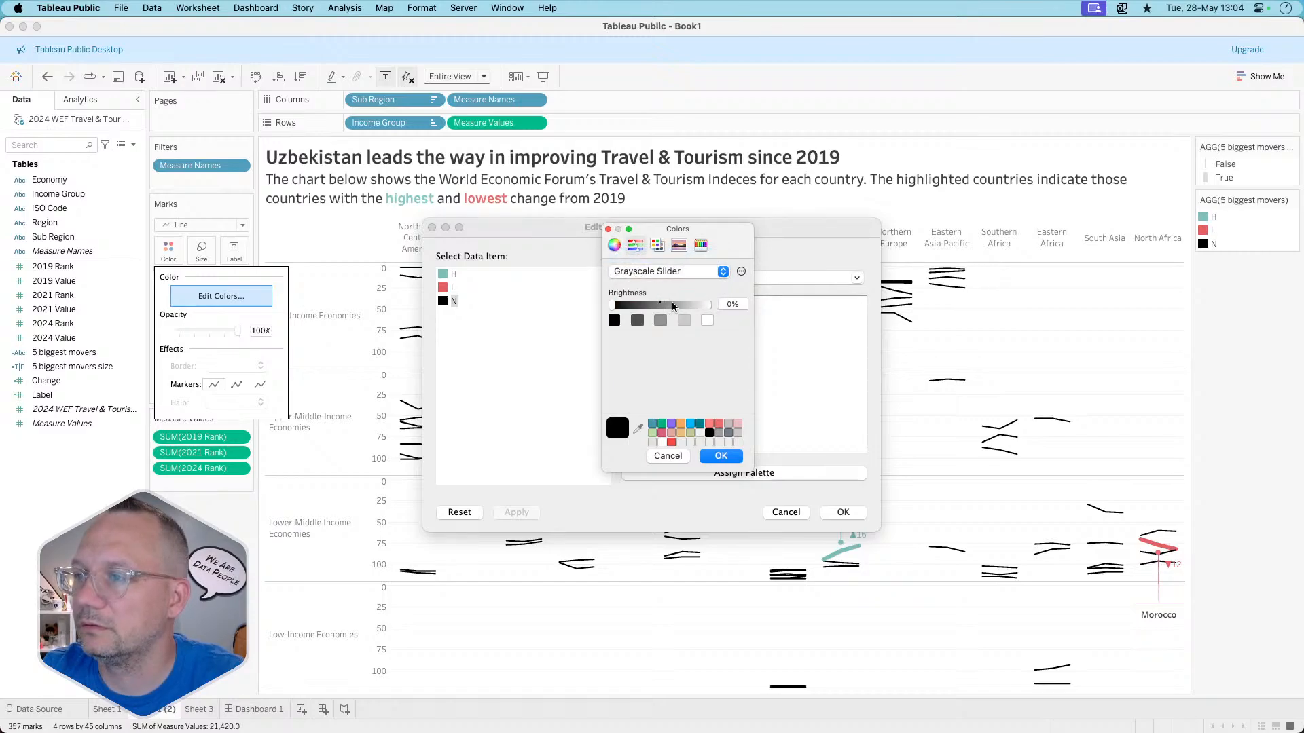
pyautogui.click(683, 306)
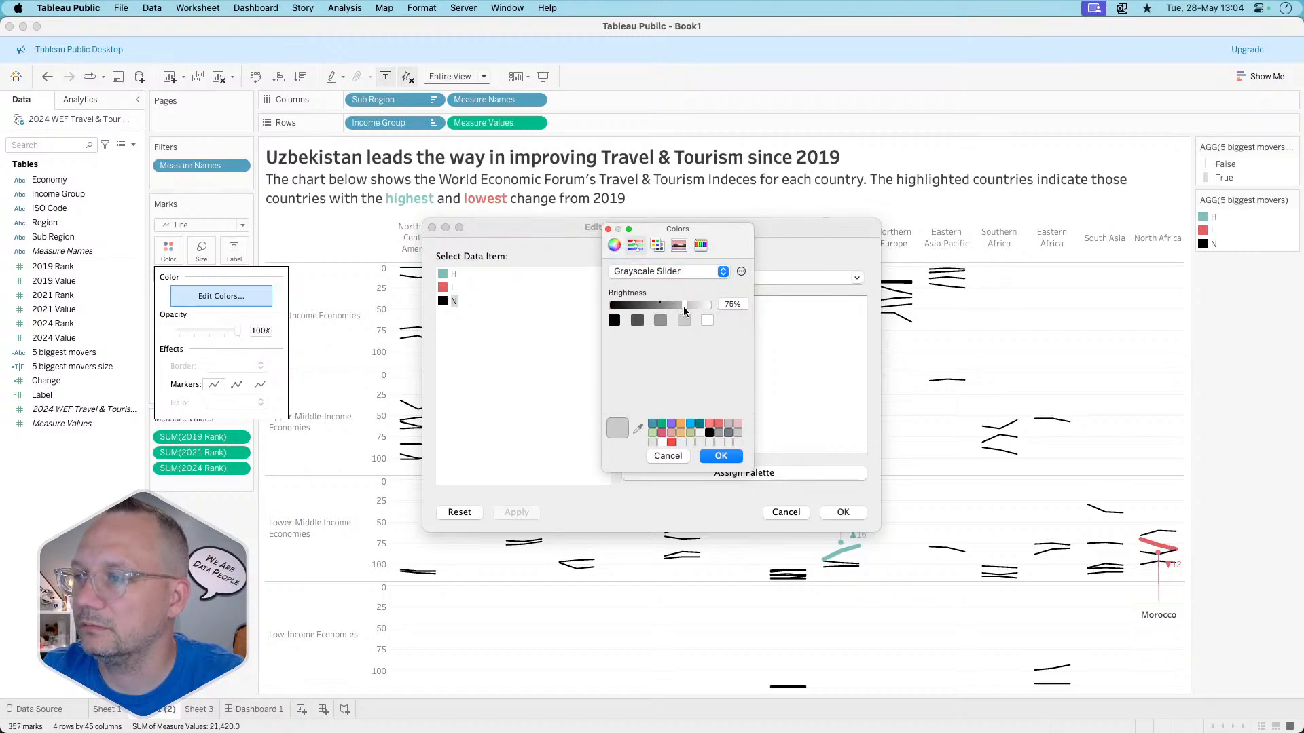
pyautogui.click(712, 457)
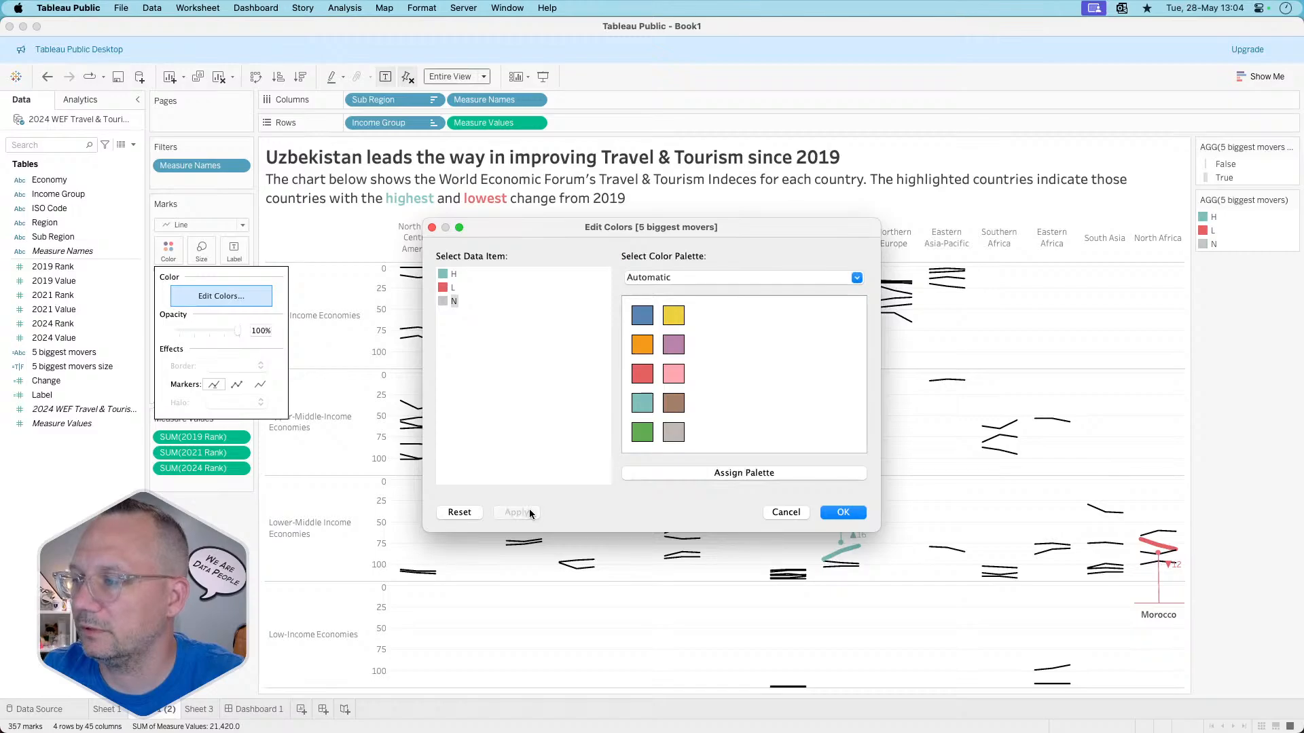
# - Darken the N colour to 63% grayscale brightness and apply it to the chart
pyautogui.doubleClick(446, 303)
pyautogui.click(672, 304)
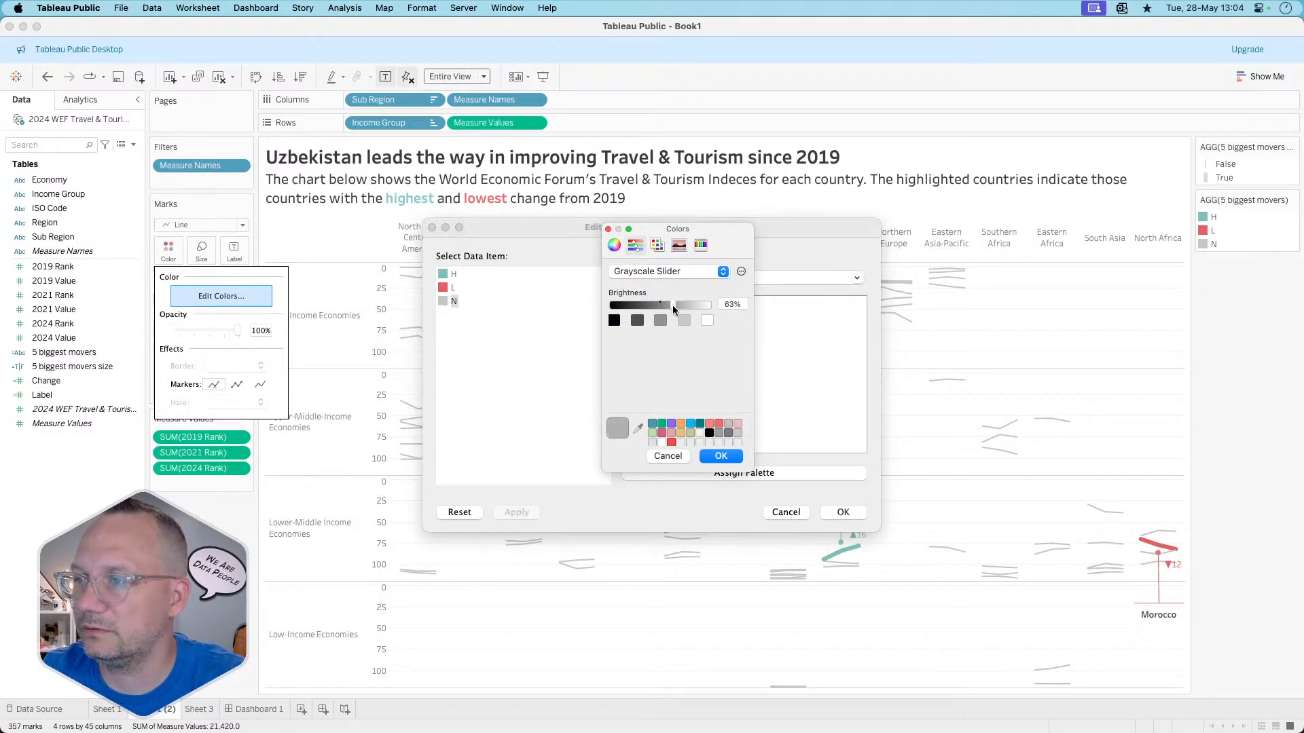
pyautogui.click(721, 458)
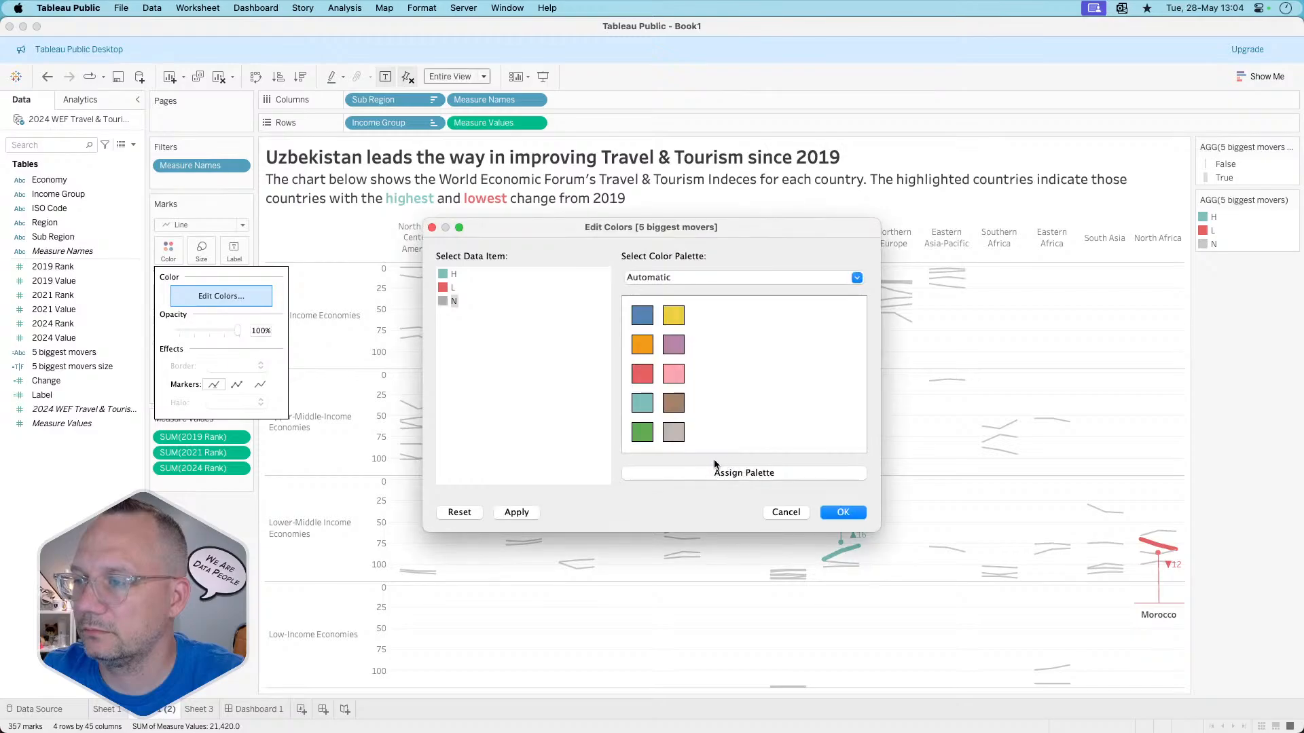
pyautogui.click(528, 511)
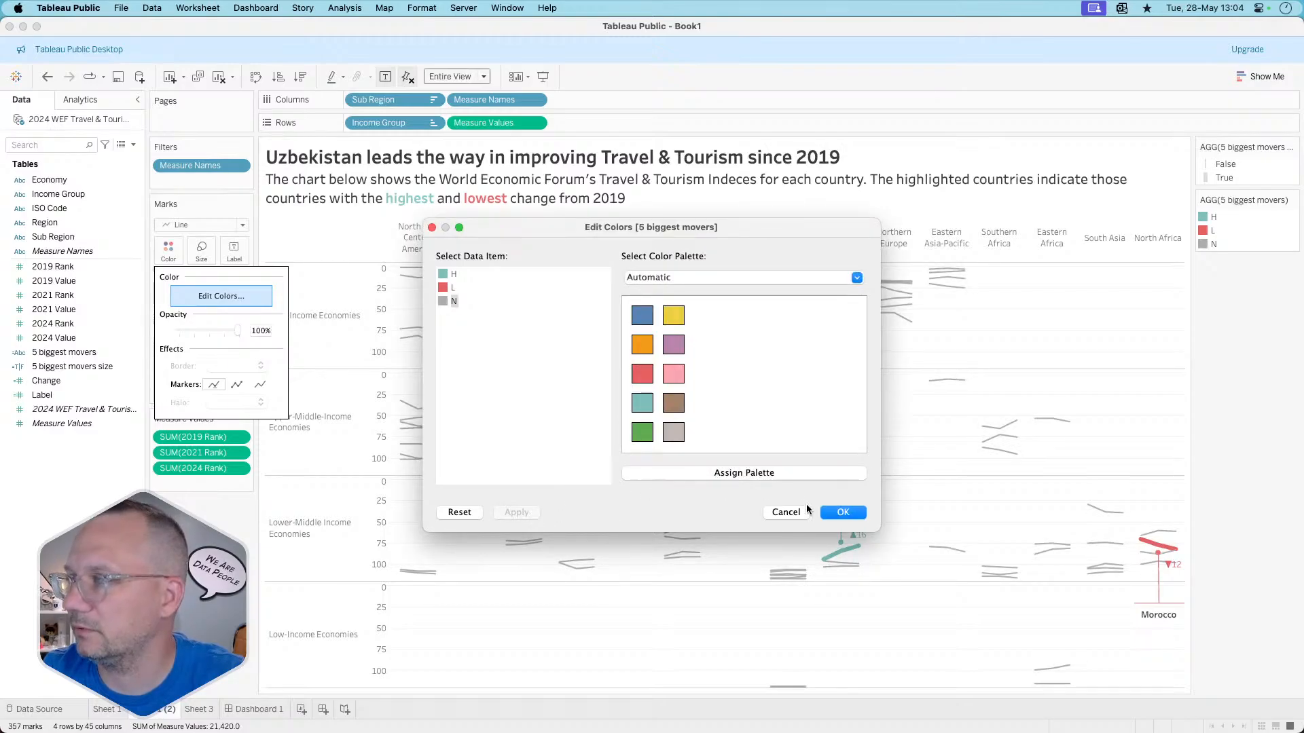
pyautogui.click(842, 512)
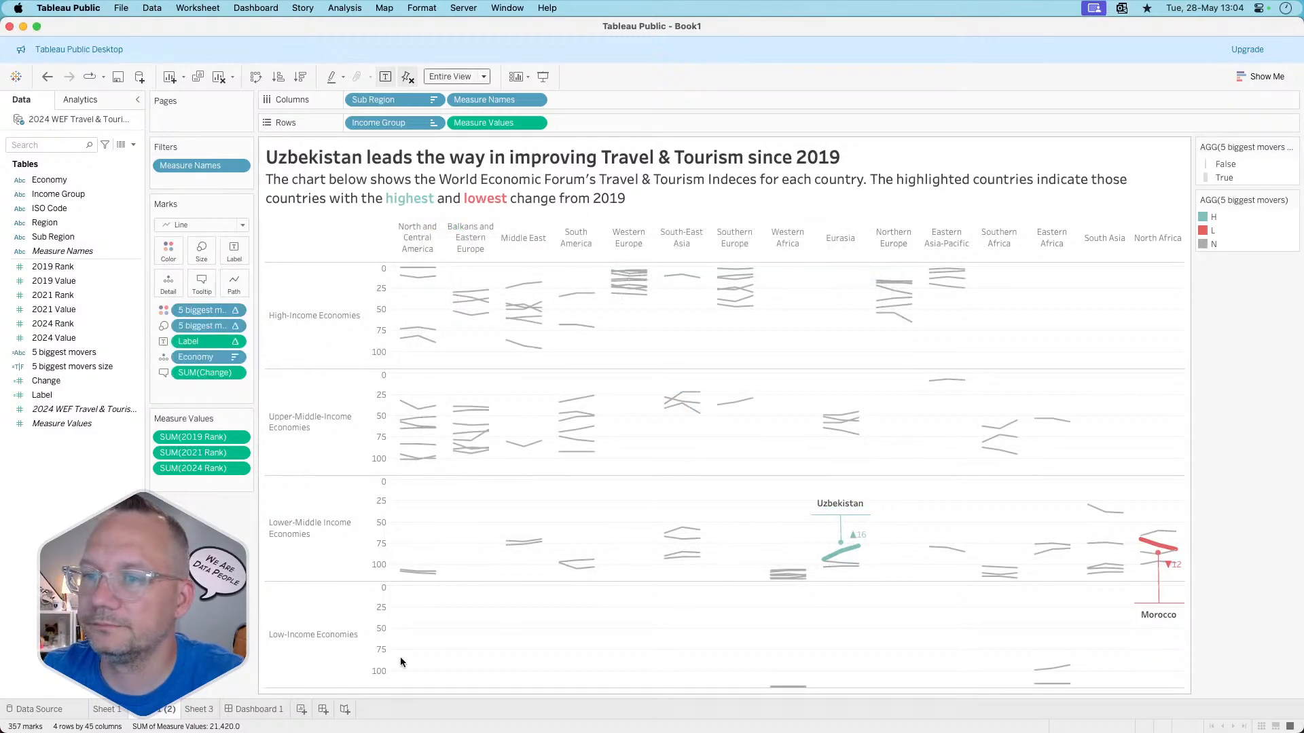
# - On Dashboard 1, move Morocco's ▼12 change label slightly lower beneath its red line
pyautogui.click(253, 708)
pyautogui.click(295, 642)
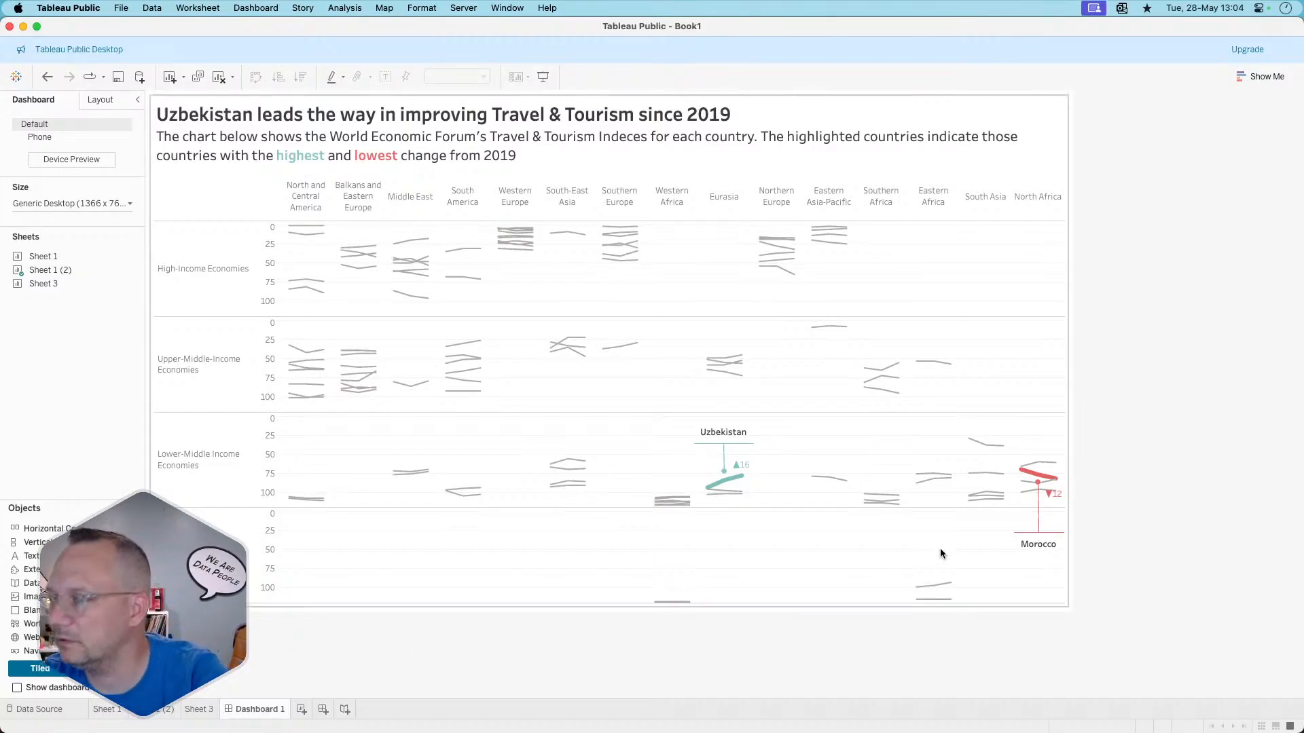
pyautogui.click(1054, 494)
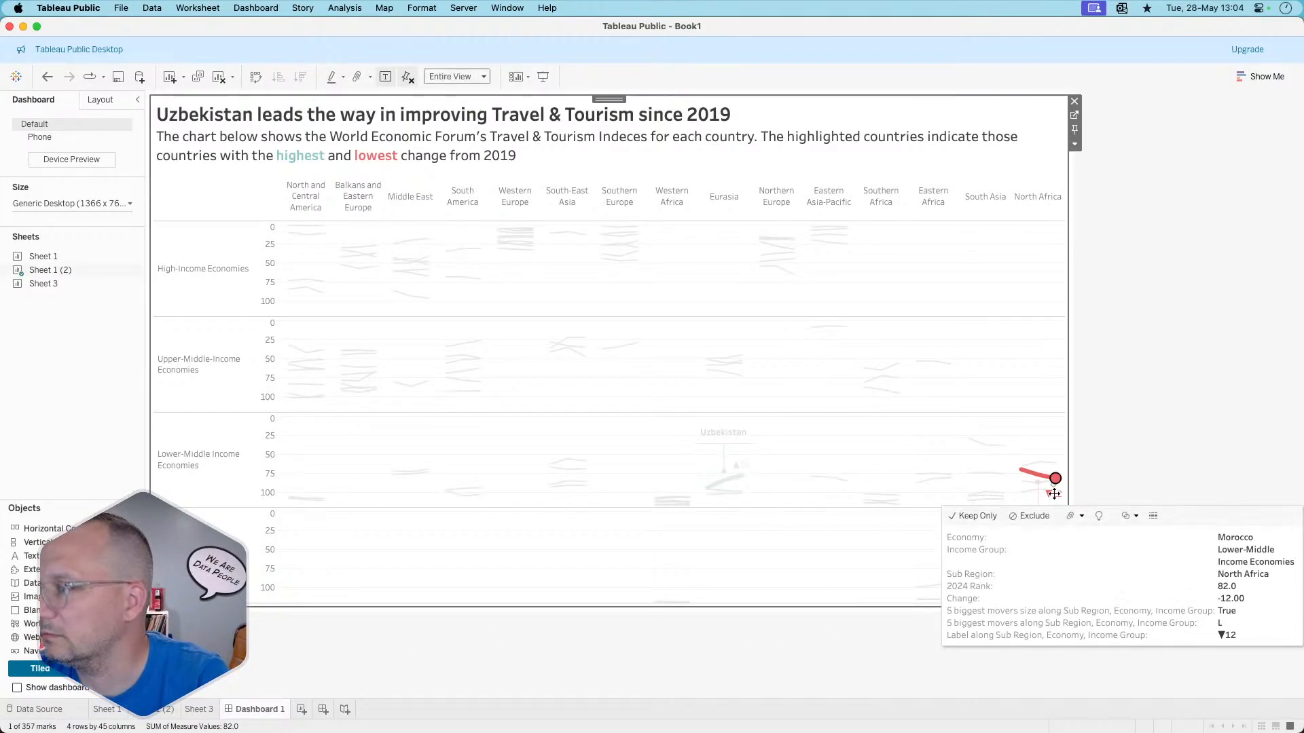
pyautogui.moveTo(1054, 494); pyautogui.dragTo(1057, 504)
pyautogui.click(1040, 422)
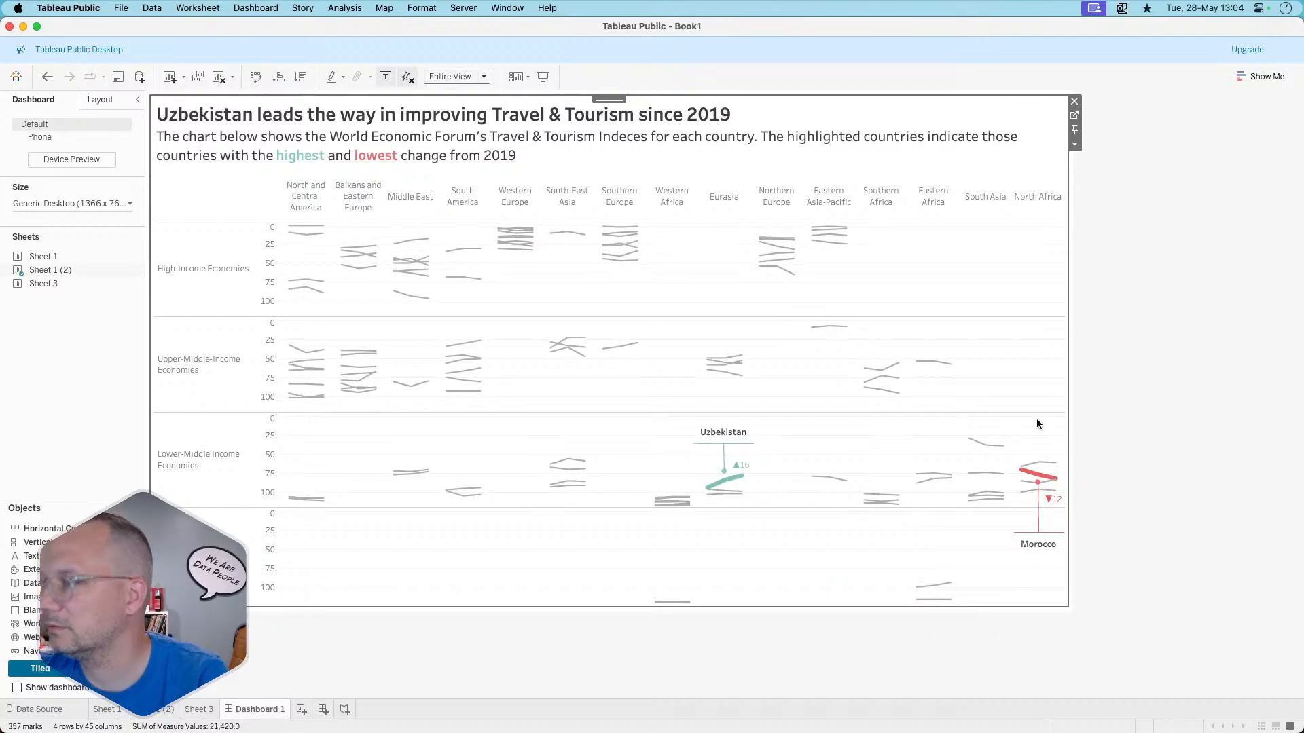
pyautogui.click(1127, 405)
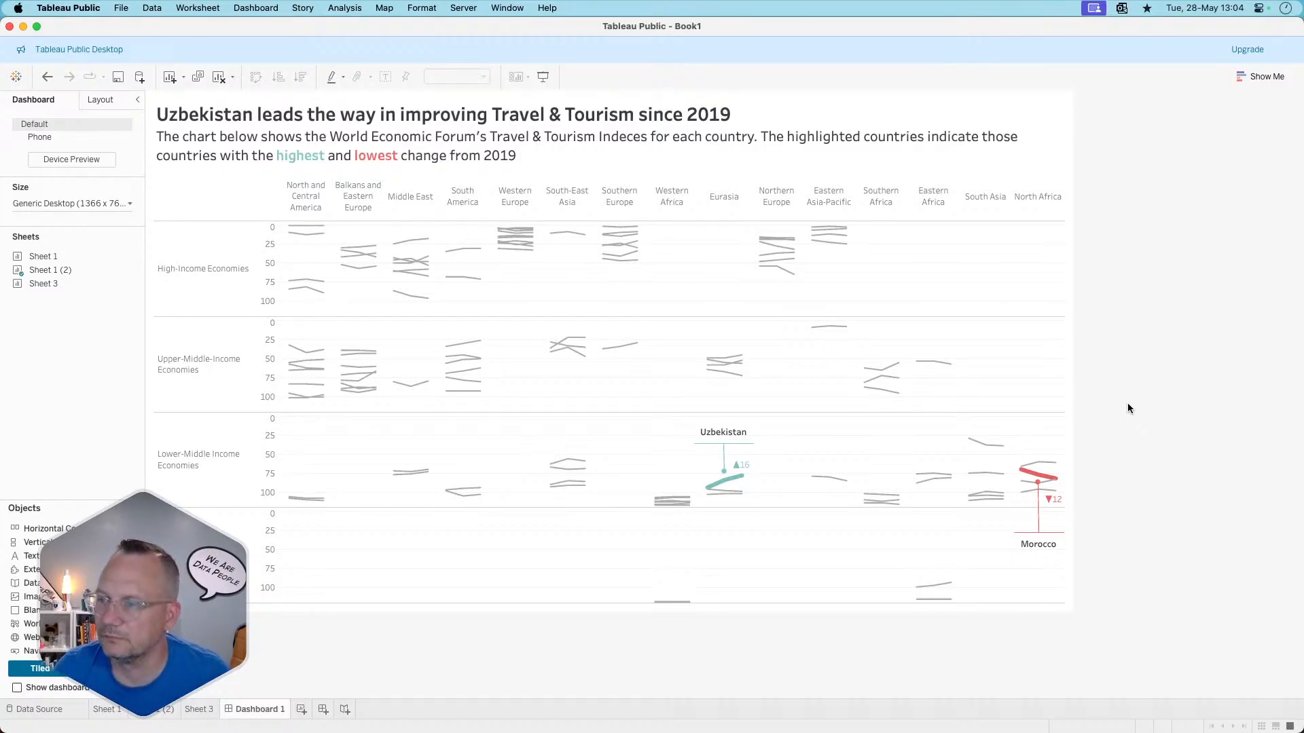
# - Widen the Uzbekistan annotation box above its line and move the ▲16 change label up beside the country name
pyautogui.click(723, 434)
pyautogui.moveTo(753, 432); pyautogui.dragTo(765, 432)
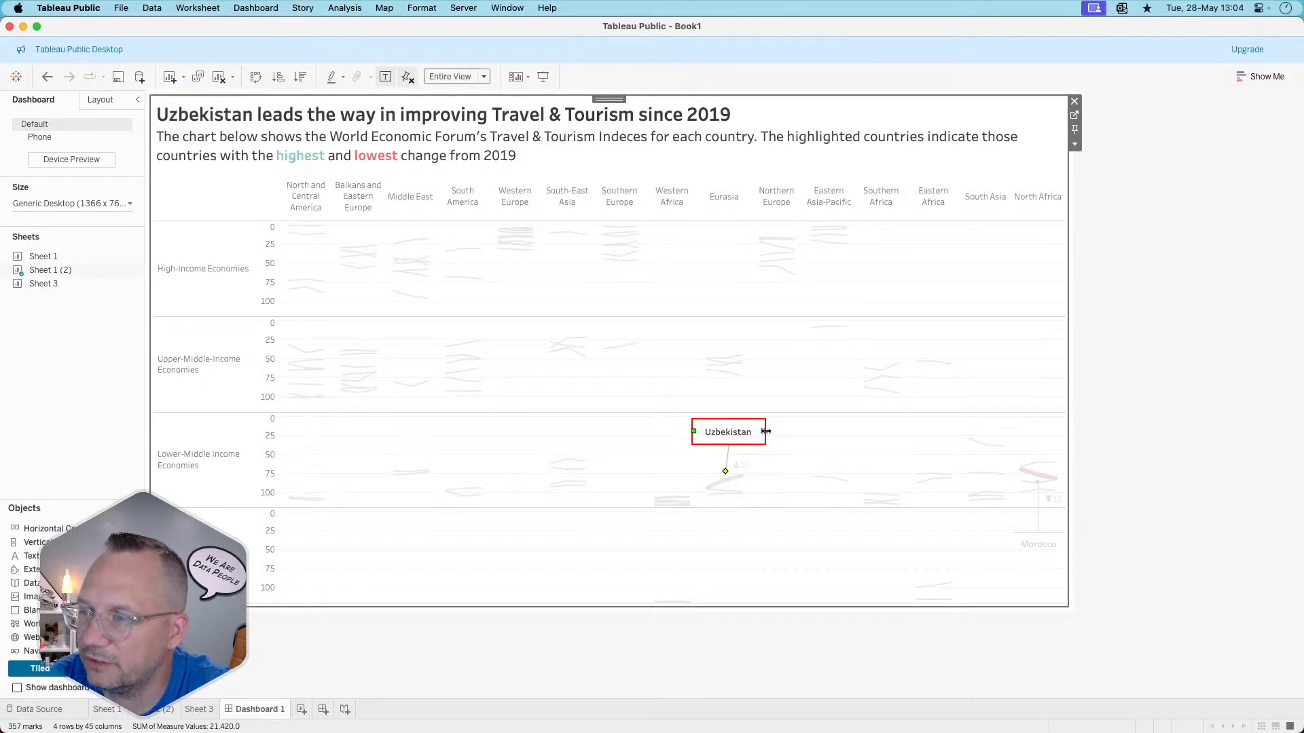
pyautogui.moveTo(764, 432)
pyautogui.mouseDown()
pyautogui.moveTo(774, 432)
pyautogui.moveTo(739, 433)
pyautogui.mouseUp()
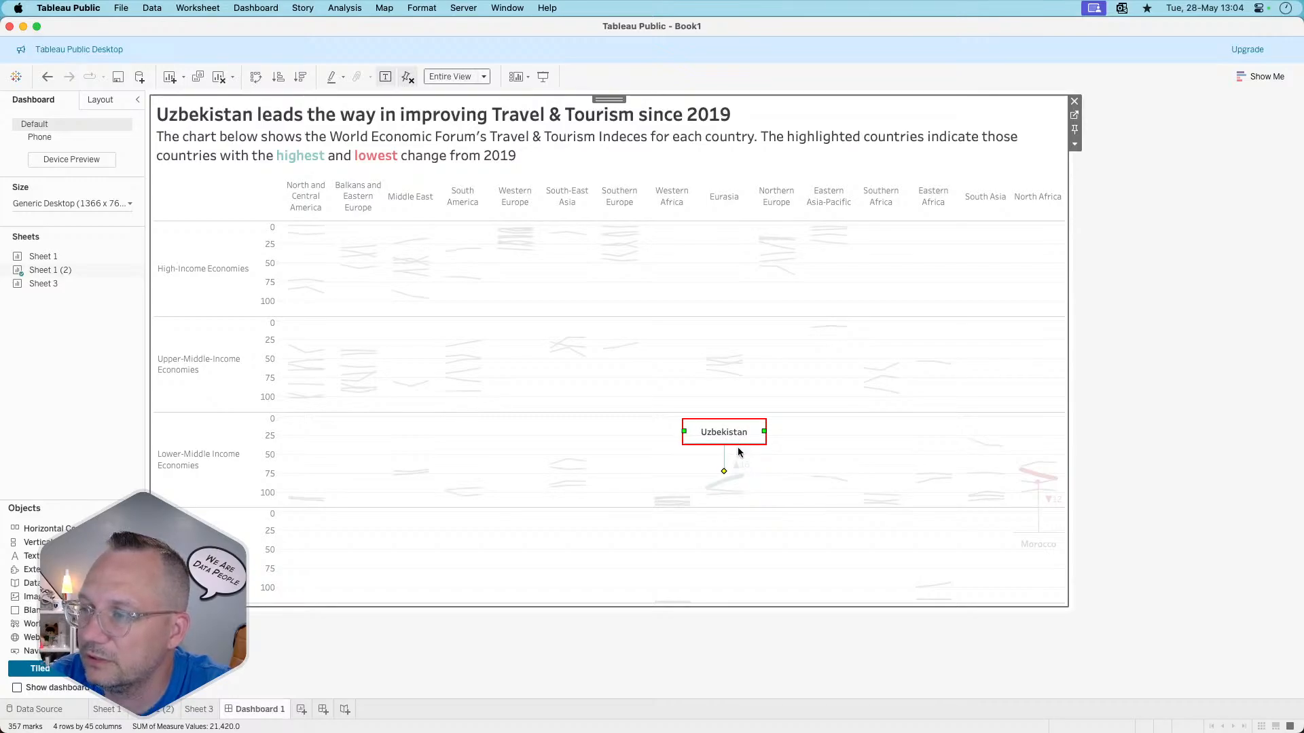
pyautogui.click(741, 474)
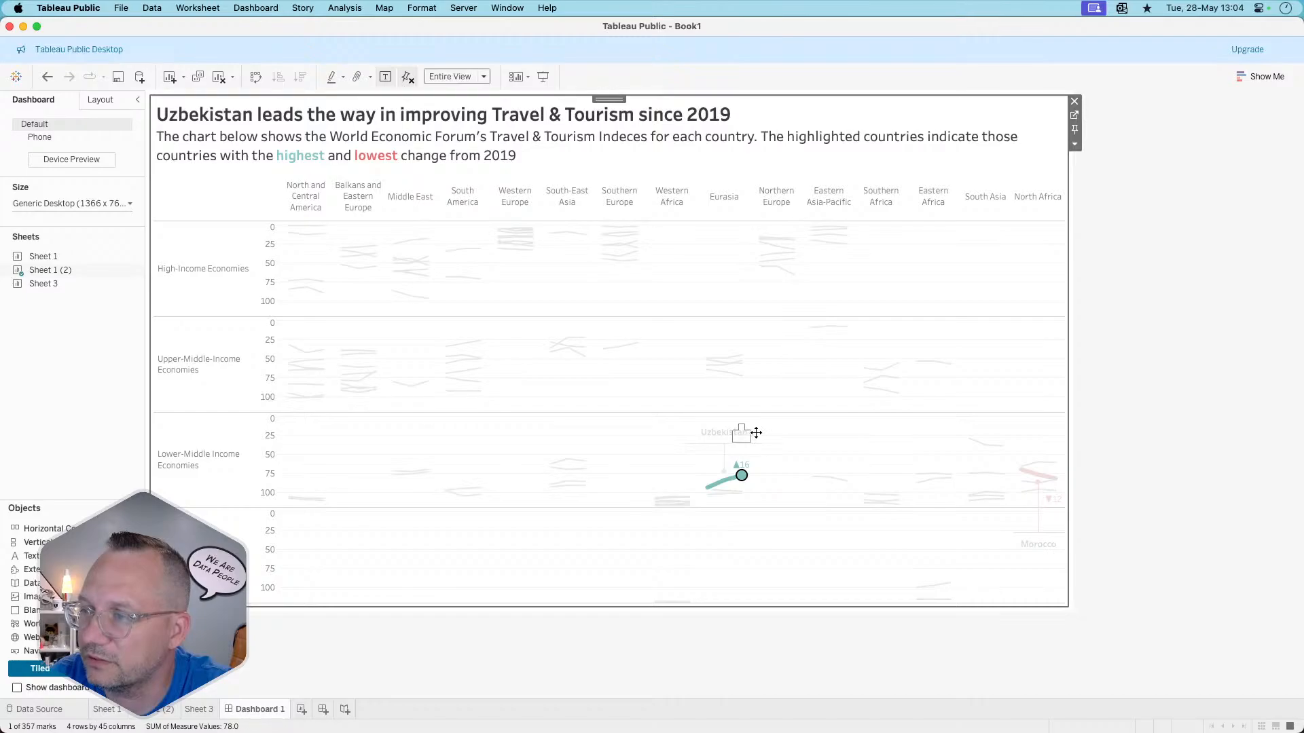
pyautogui.moveTo(778, 433); pyautogui.dragTo(778, 433)
# - Extend the Uzbekistan annotation box on its left side so the name sits just before the ▲16 label
pyautogui.click(707, 438)
pyautogui.moveTo(684, 432); pyautogui.dragTo(647, 432)
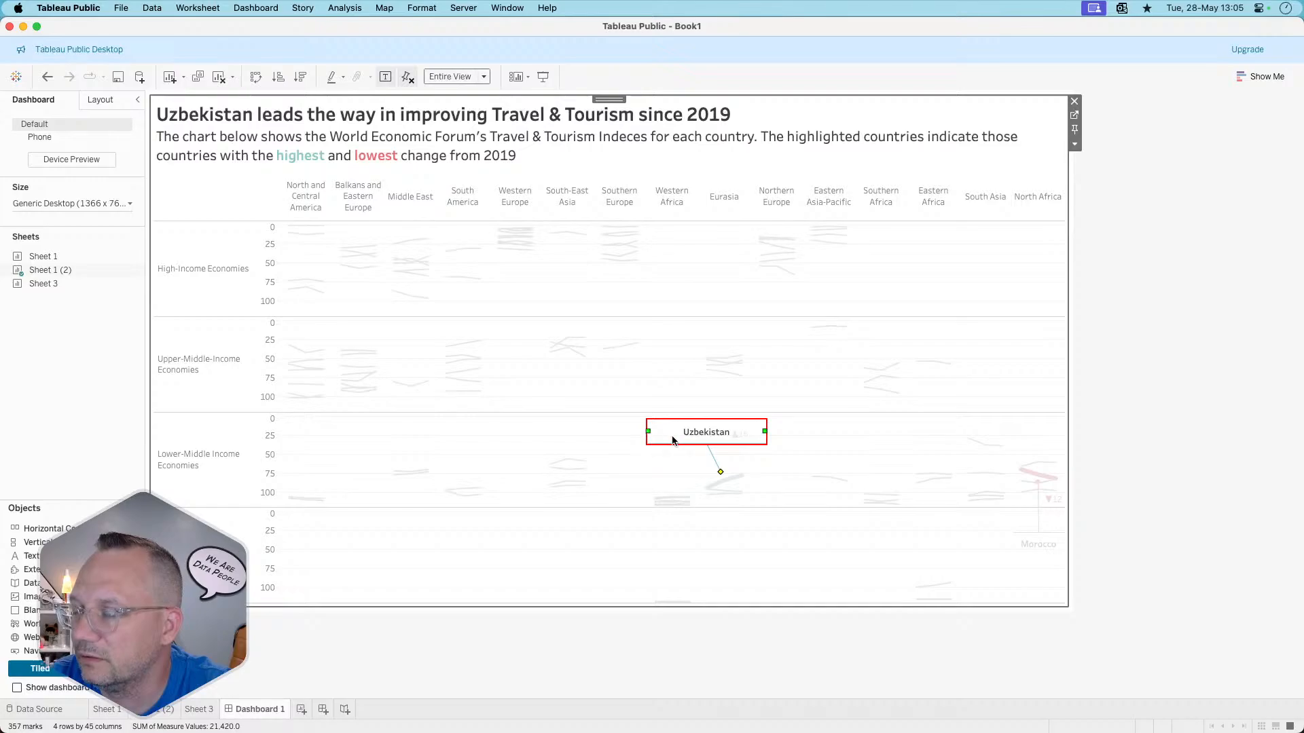
pyautogui.click(813, 426)
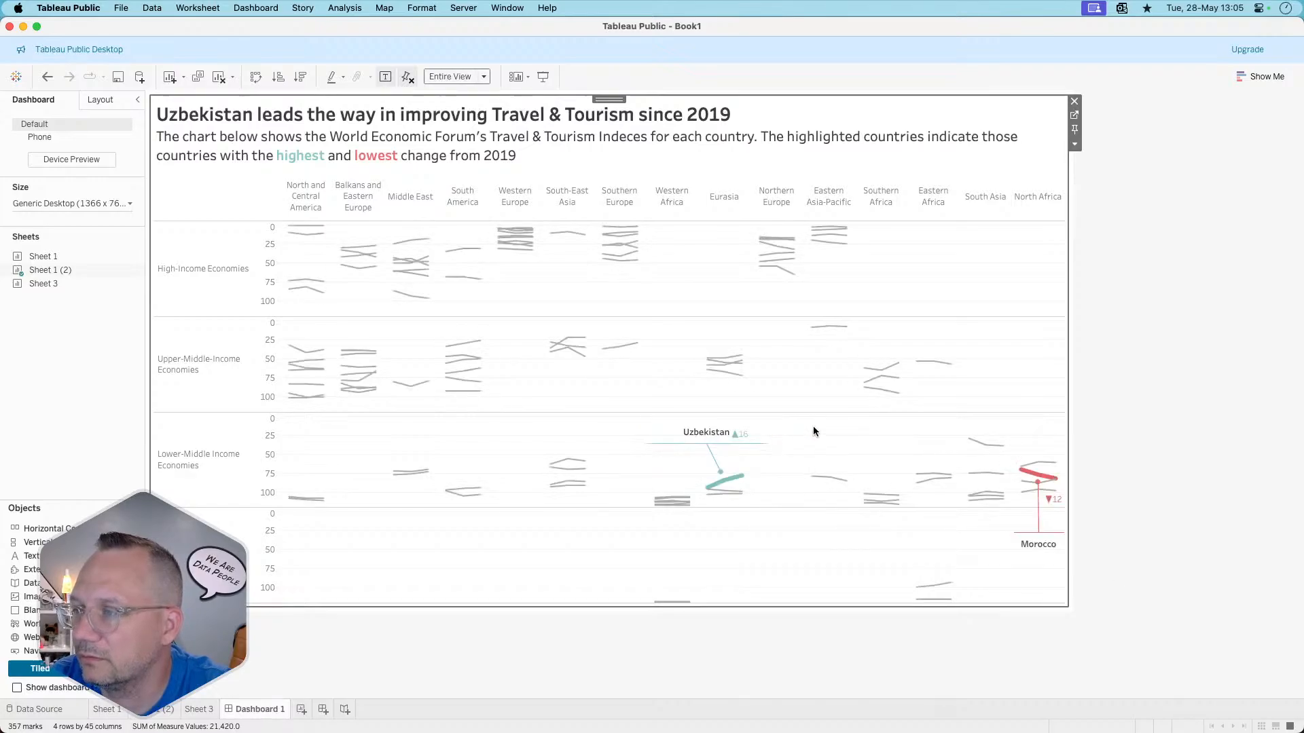
# - Nudge the Uzbekistan annotation above its line to fine-tune its alignment with the ▲16 label
pyautogui.click(740, 435)
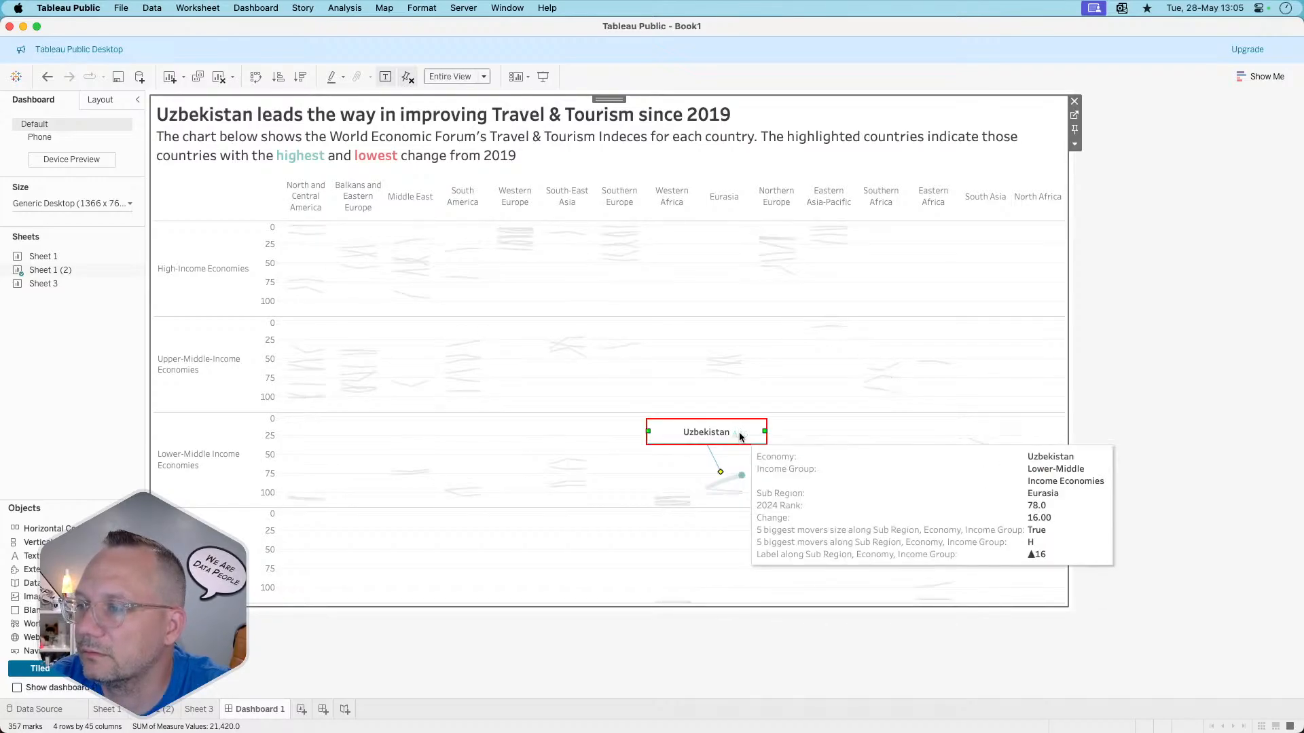
pyautogui.click(741, 476)
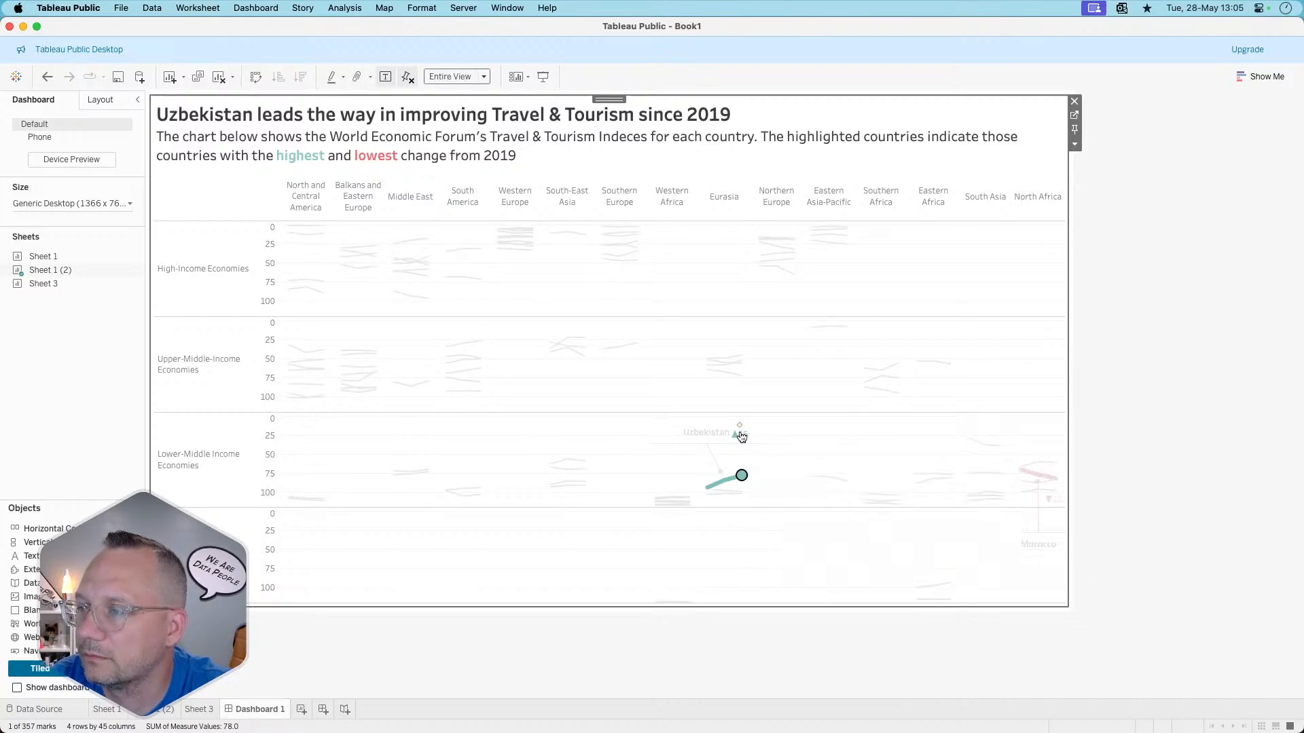
pyautogui.click(771, 432)
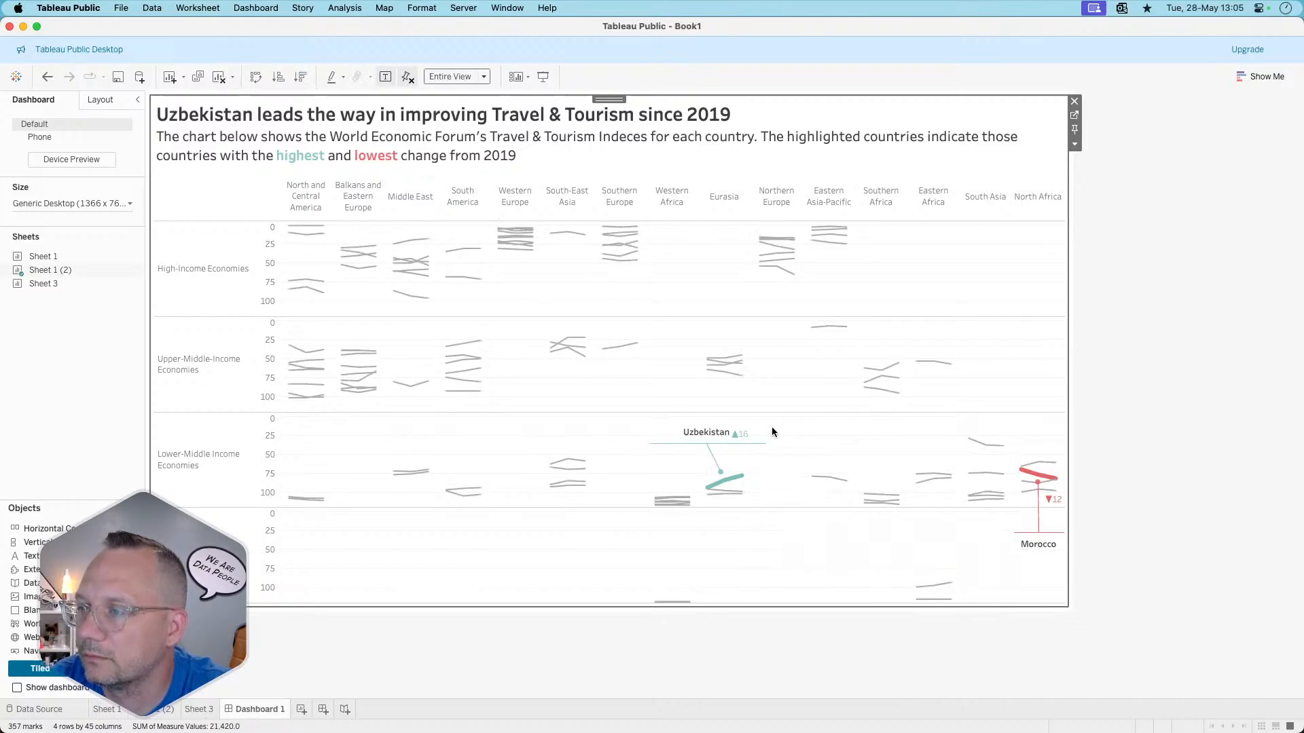
pyautogui.click(703, 436)
pyautogui.click(768, 461)
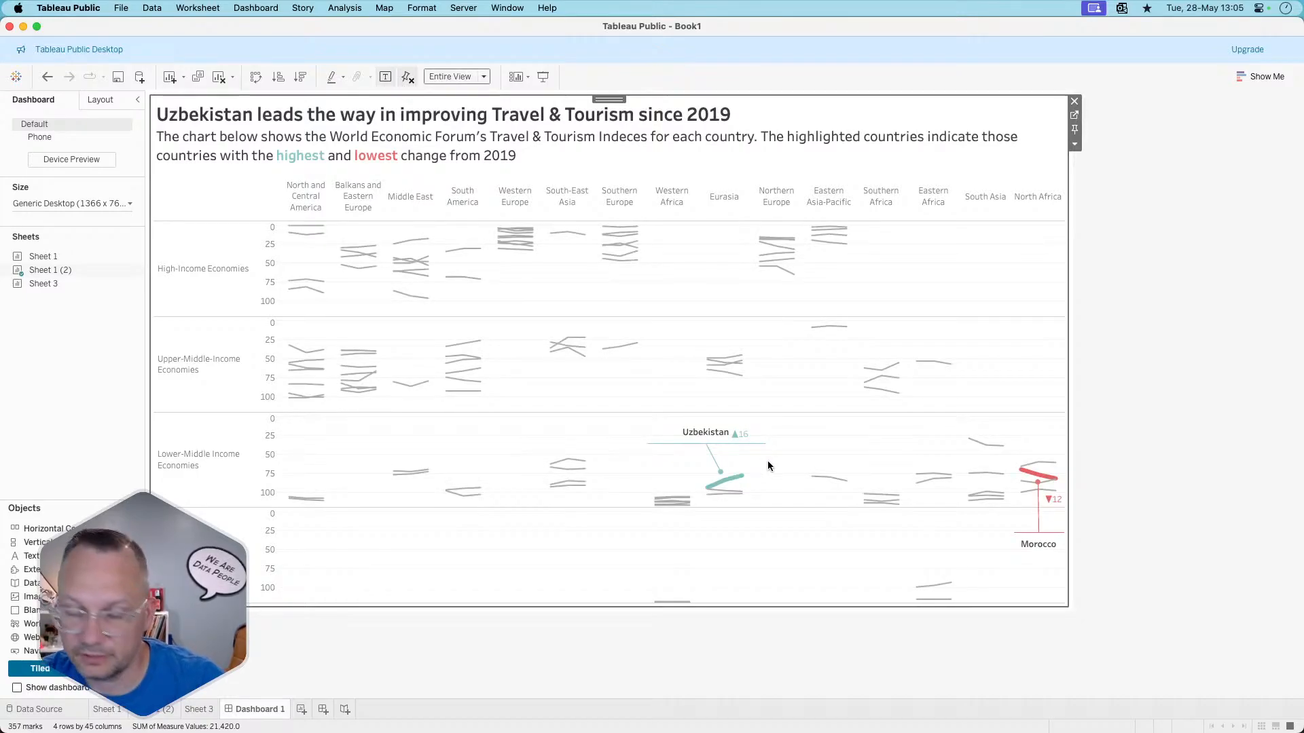
# - Undo the resizing and moving of the Uzbekistan annotation and its ▲16 label, back to the narrow box above the line
pyautogui.press('super+z')
pyautogui.press('super+z')
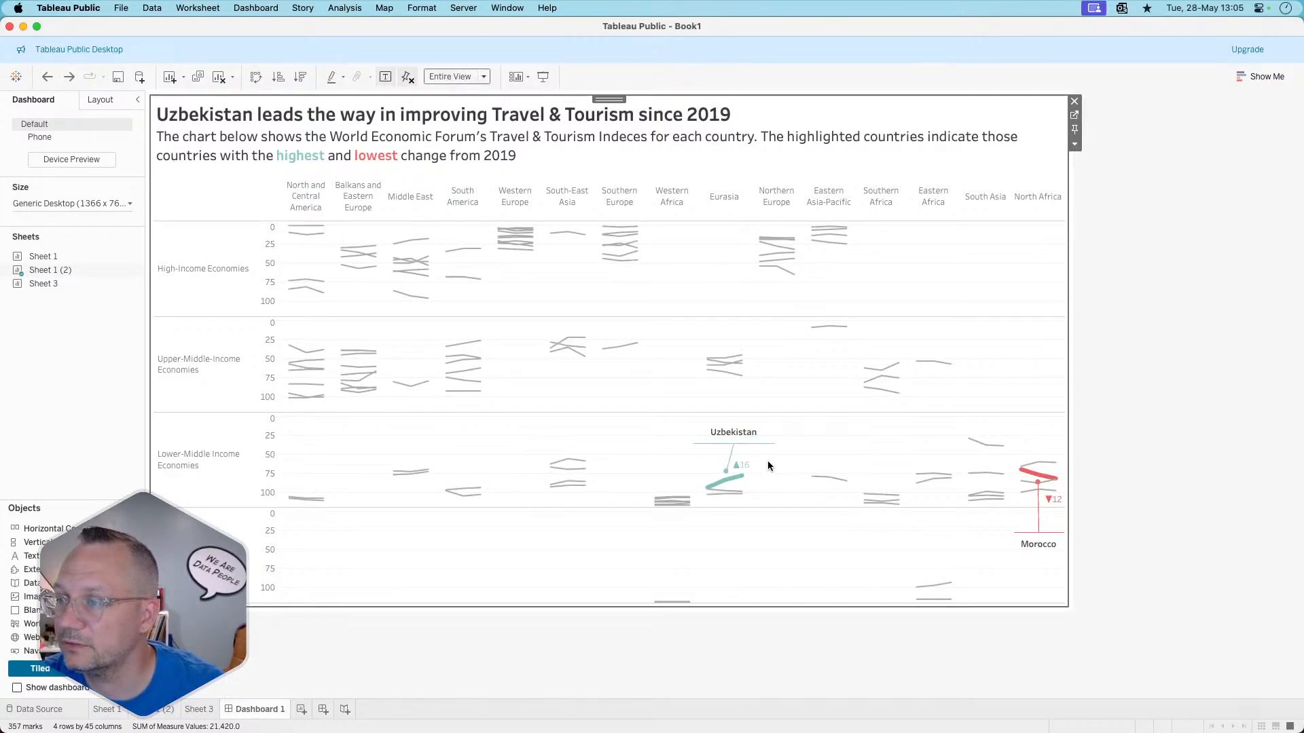
pyautogui.press('super+z')
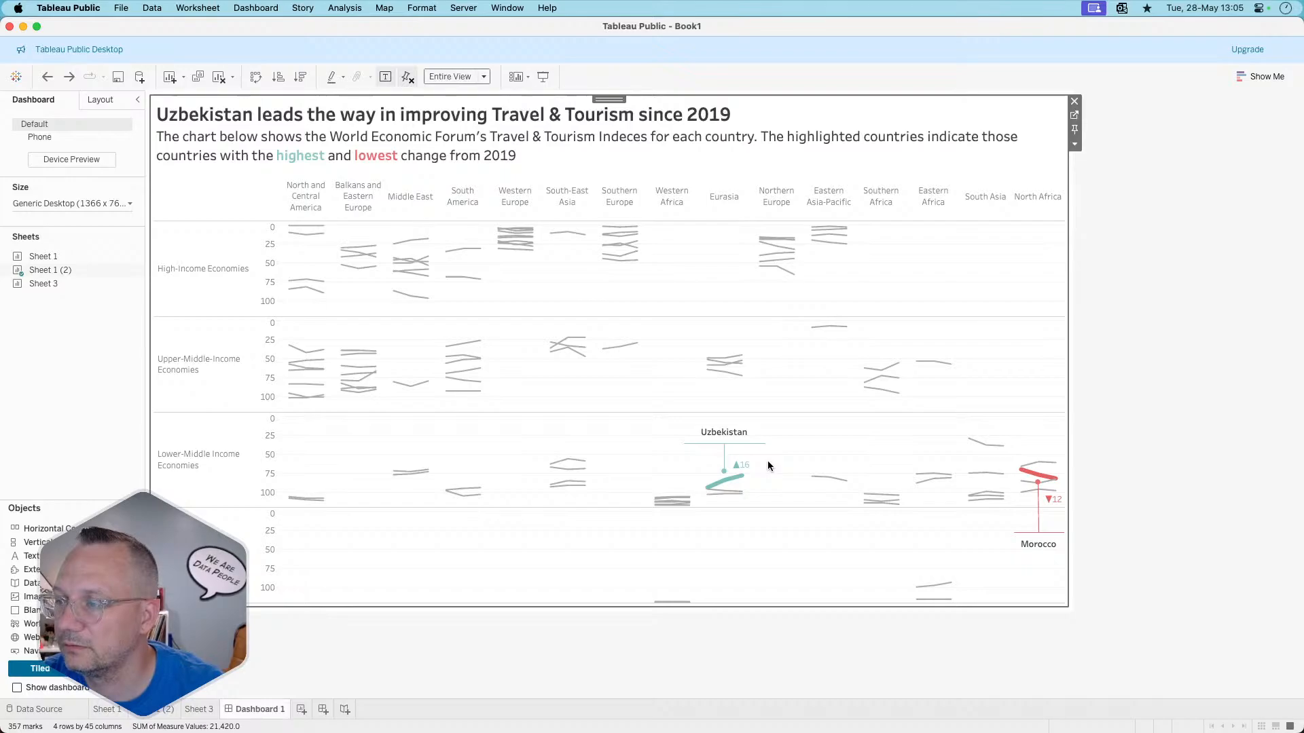
pyautogui.press('super+z')
pyautogui.press('super+z')
pyautogui.press('super+z')
pyautogui.press('super+z')
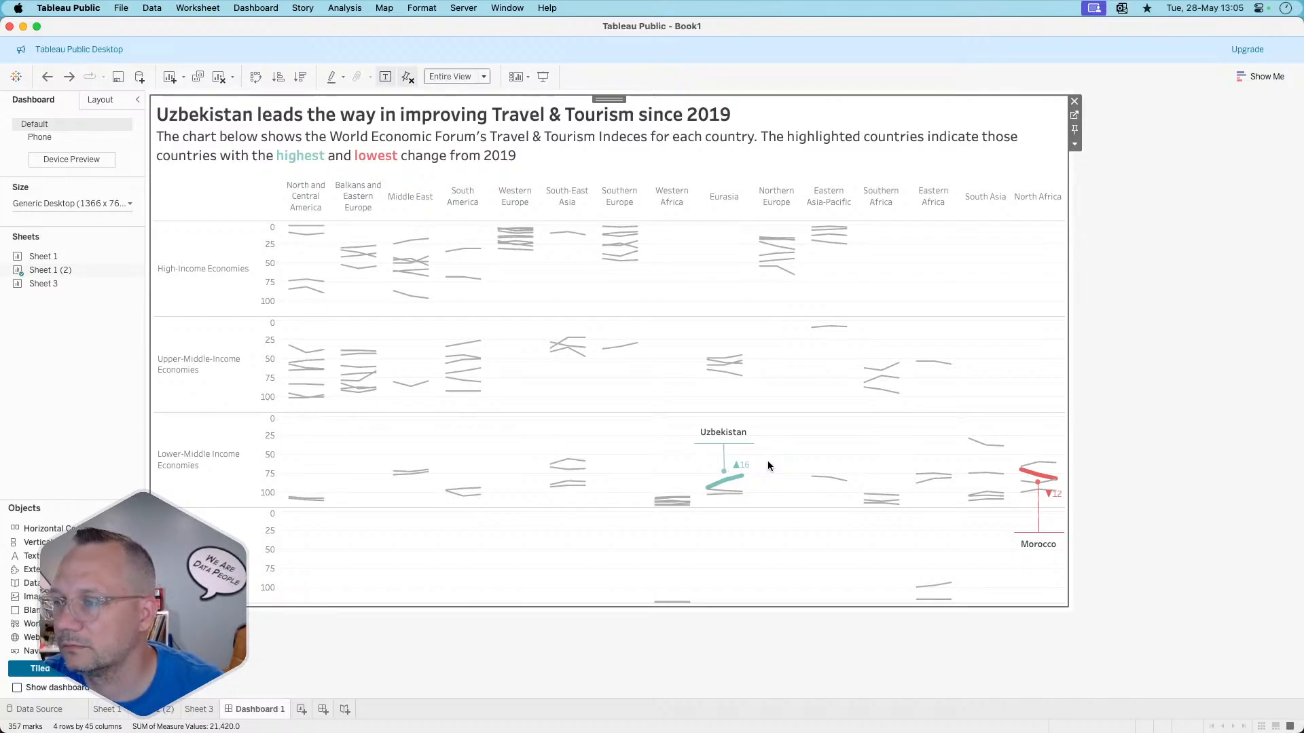
pyautogui.press('super+z')
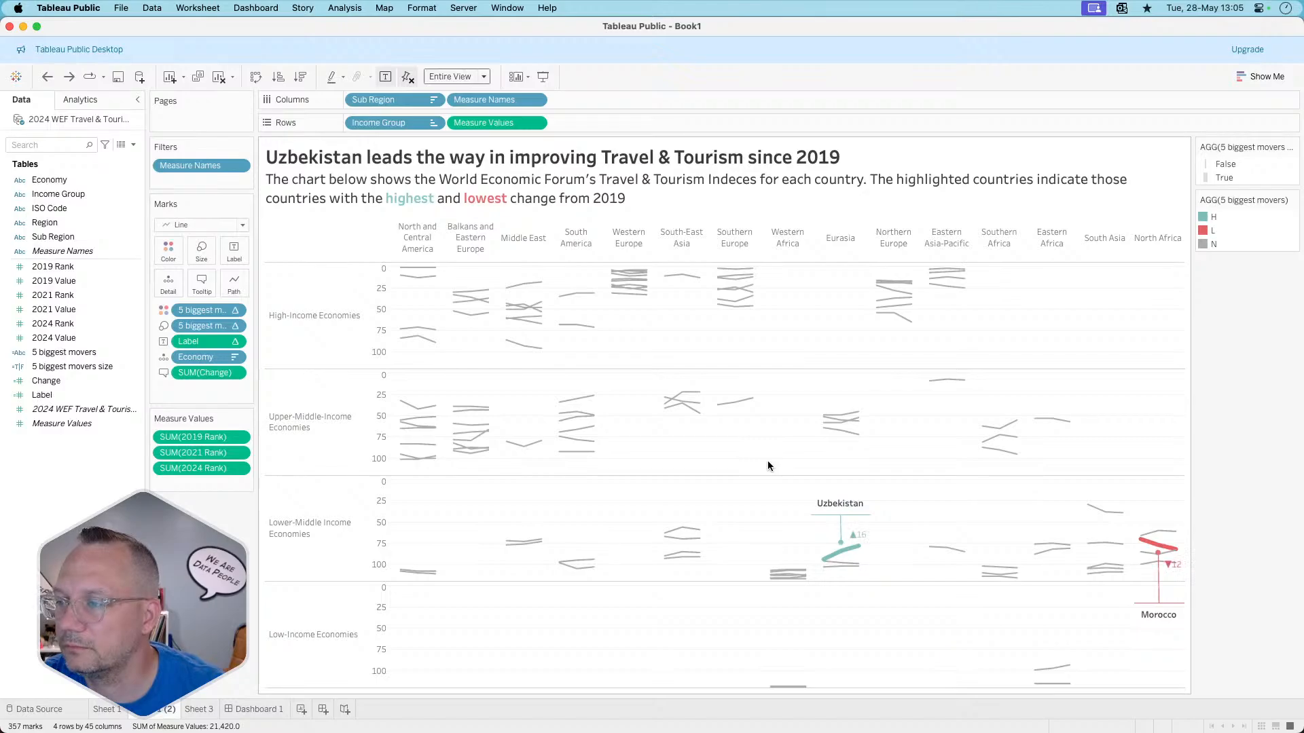
pyautogui.press('super+z')
# - Nudge the Uzbekistan annotation box so it is centred directly above its pointer with a straight vertical leader line, and deselect the chart
pyautogui.click(731, 441)
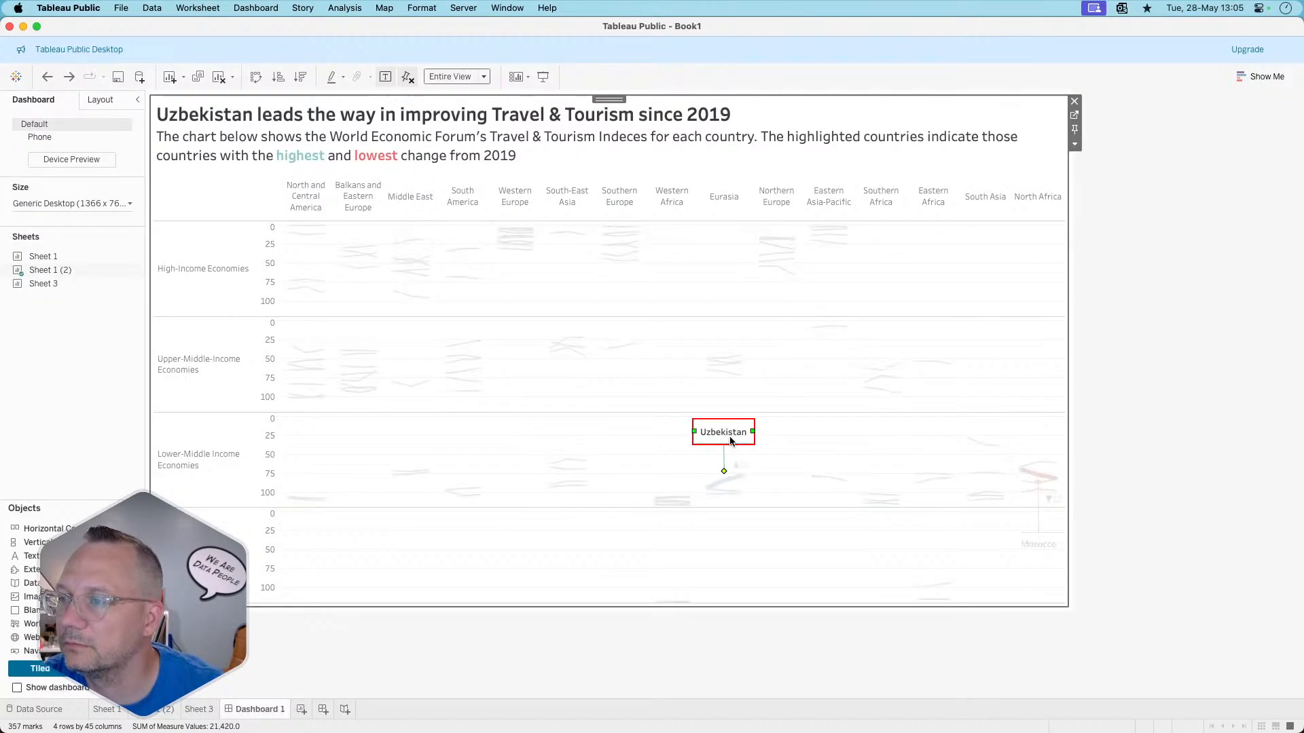
pyautogui.moveTo(730, 440); pyautogui.dragTo(732, 440)
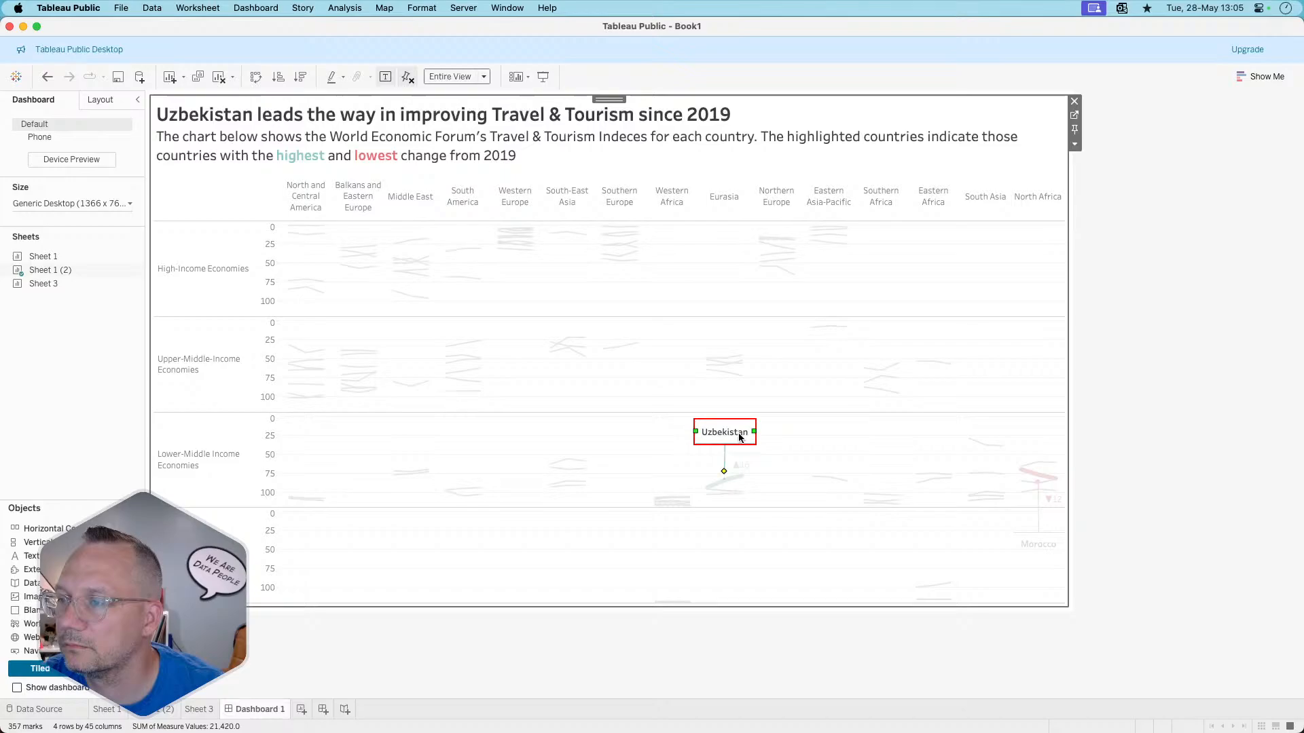
pyautogui.click(784, 447)
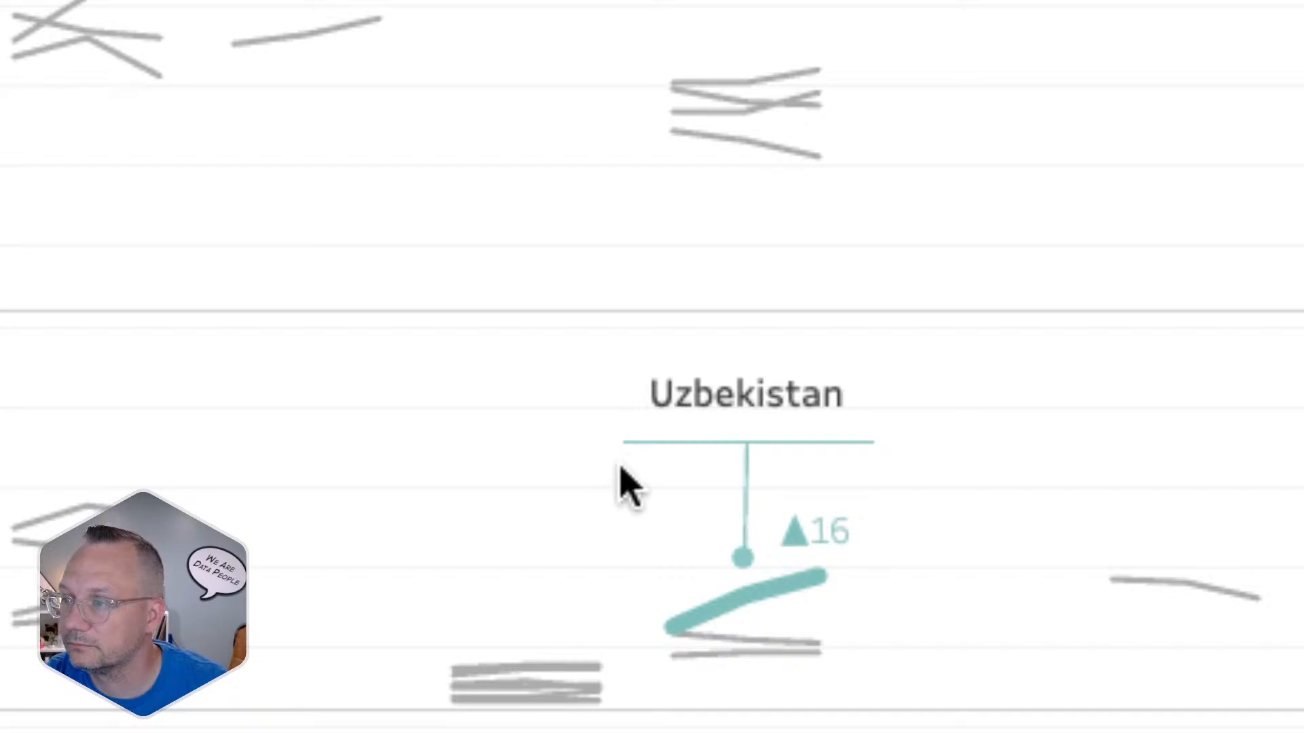
pyautogui.rightClick(631, 459)
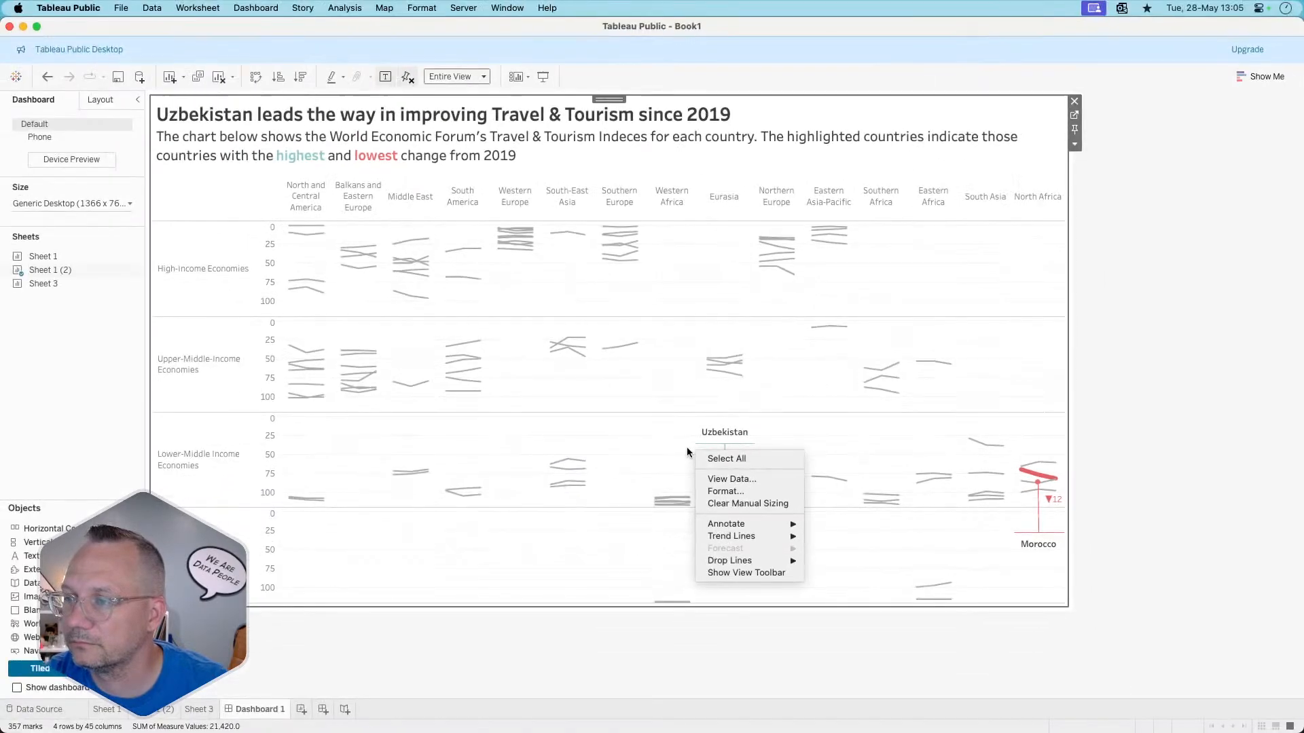
pyautogui.click(720, 435)
pyautogui.click(724, 443)
pyautogui.moveTo(723, 444); pyautogui.dragTo(723, 443)
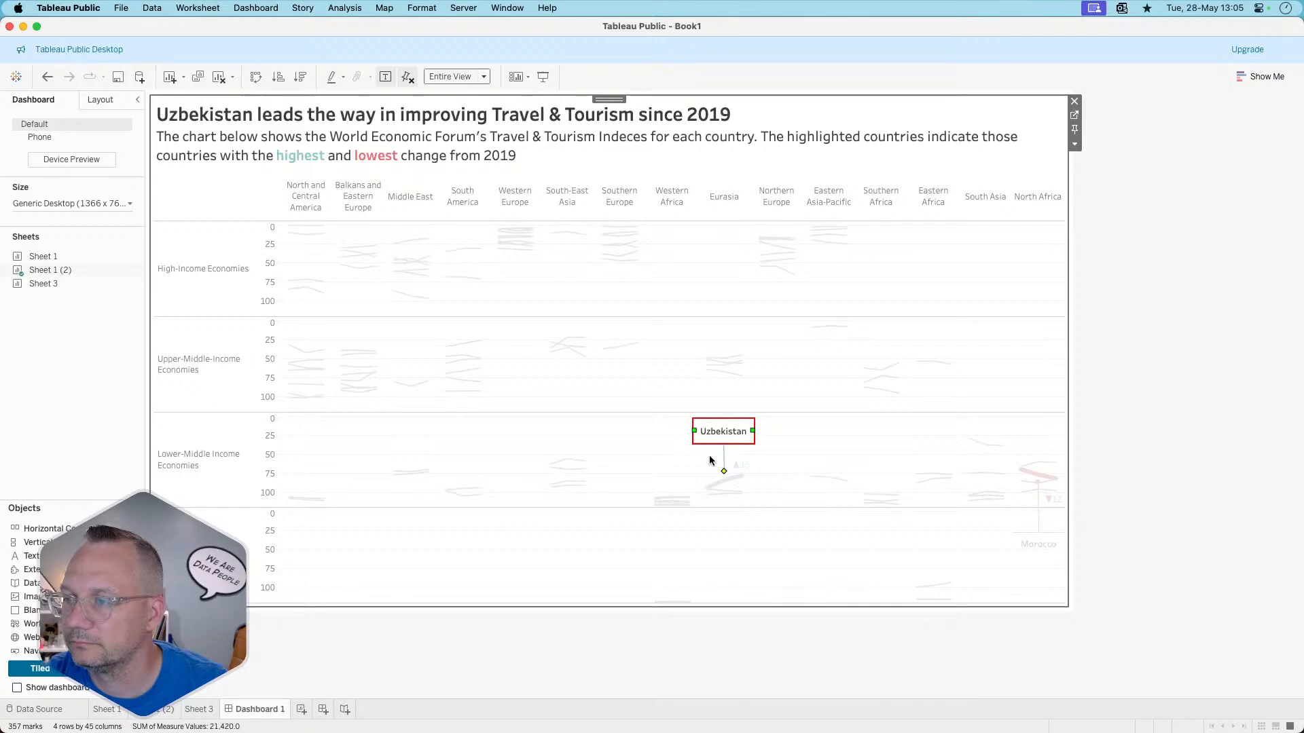
pyautogui.click(697, 473)
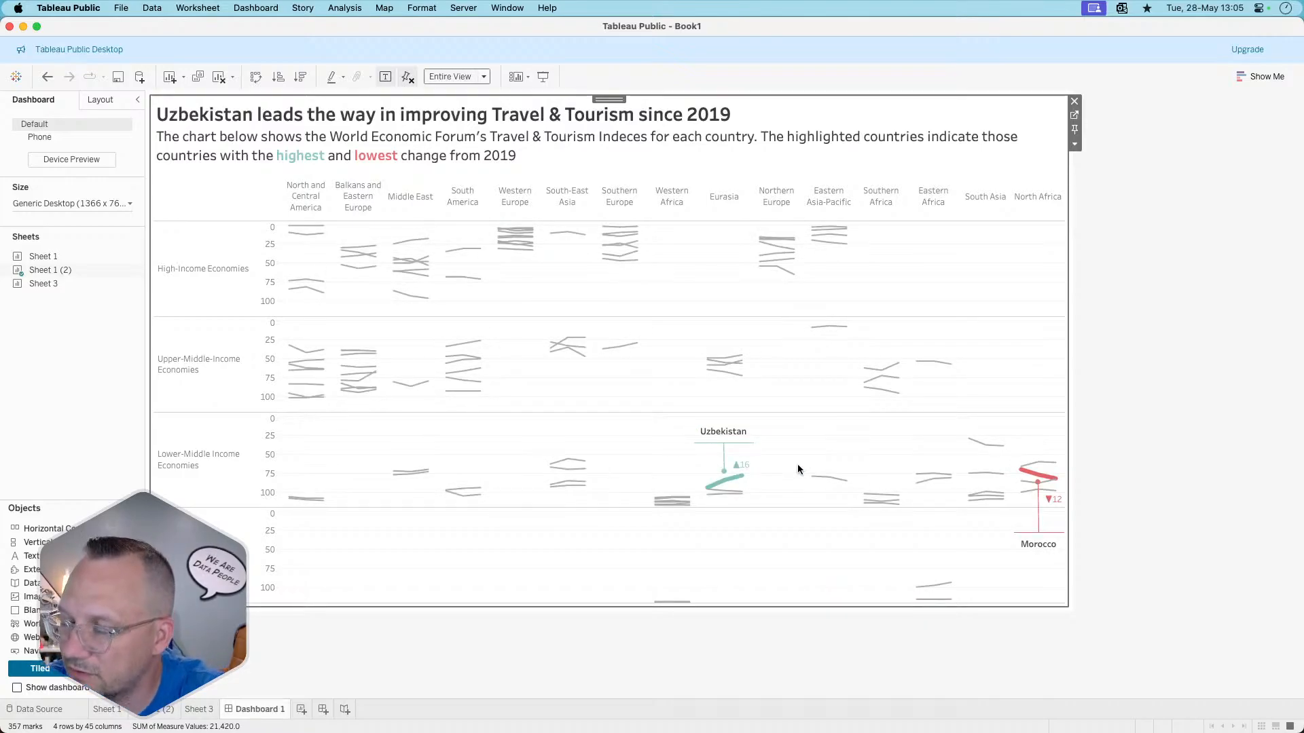
pyautogui.click(1119, 464)
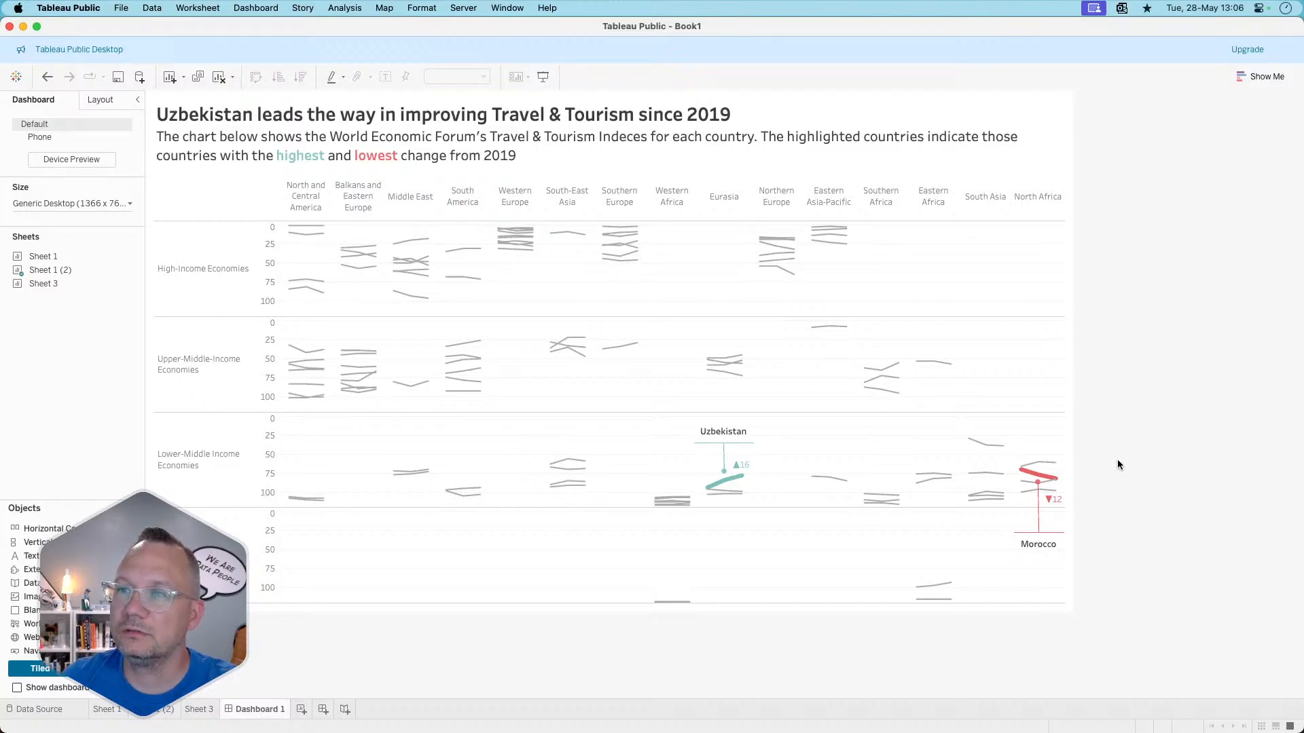
# - In the chart title's subtitle text, replace the word "Indeces" with "rank" and apply the edit
pyautogui.doubleClick(521, 139)
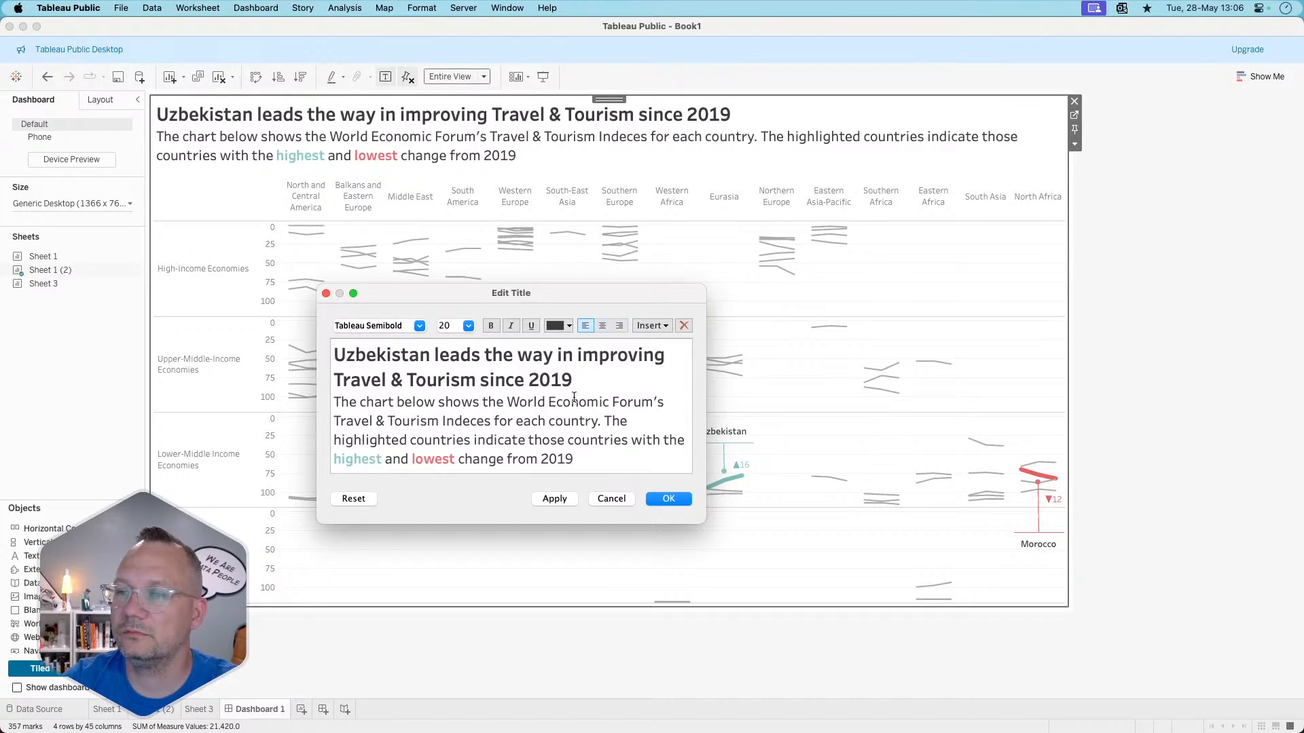
pyautogui.moveTo(443, 421); pyautogui.dragTo(485, 422)
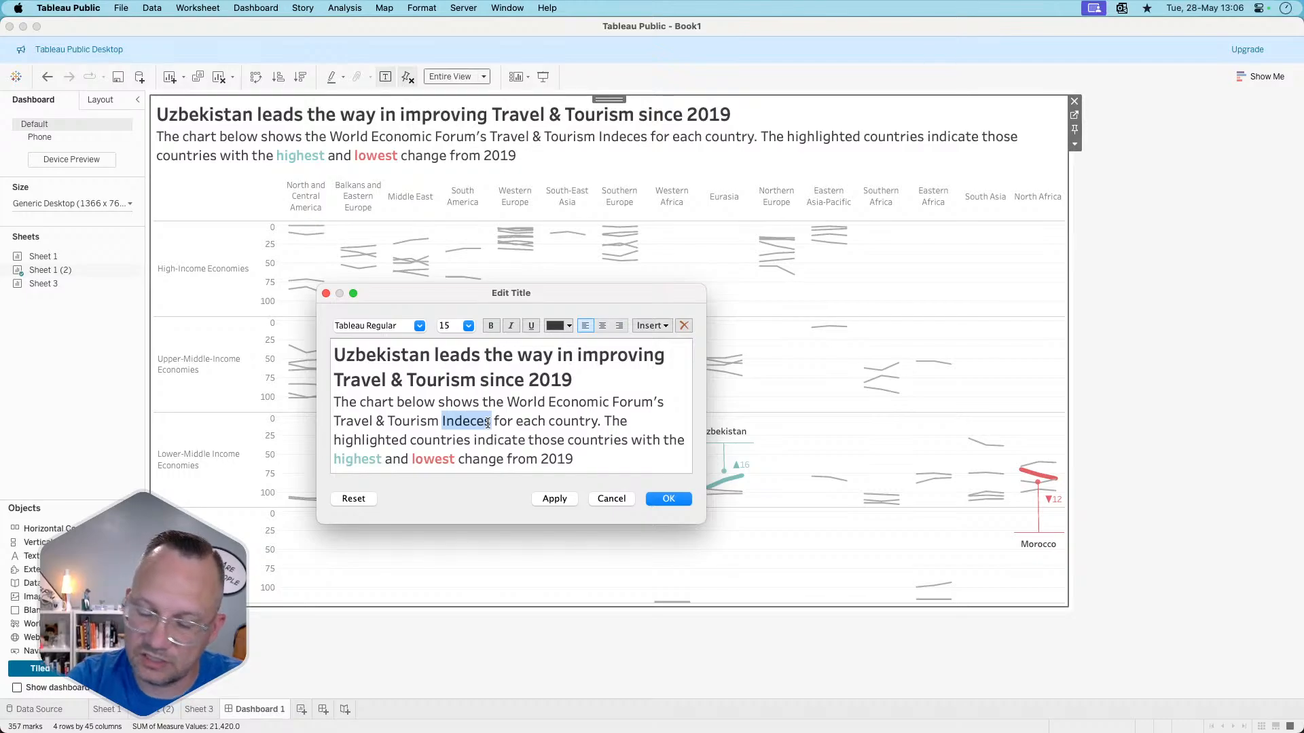
pyautogui.write('rank')
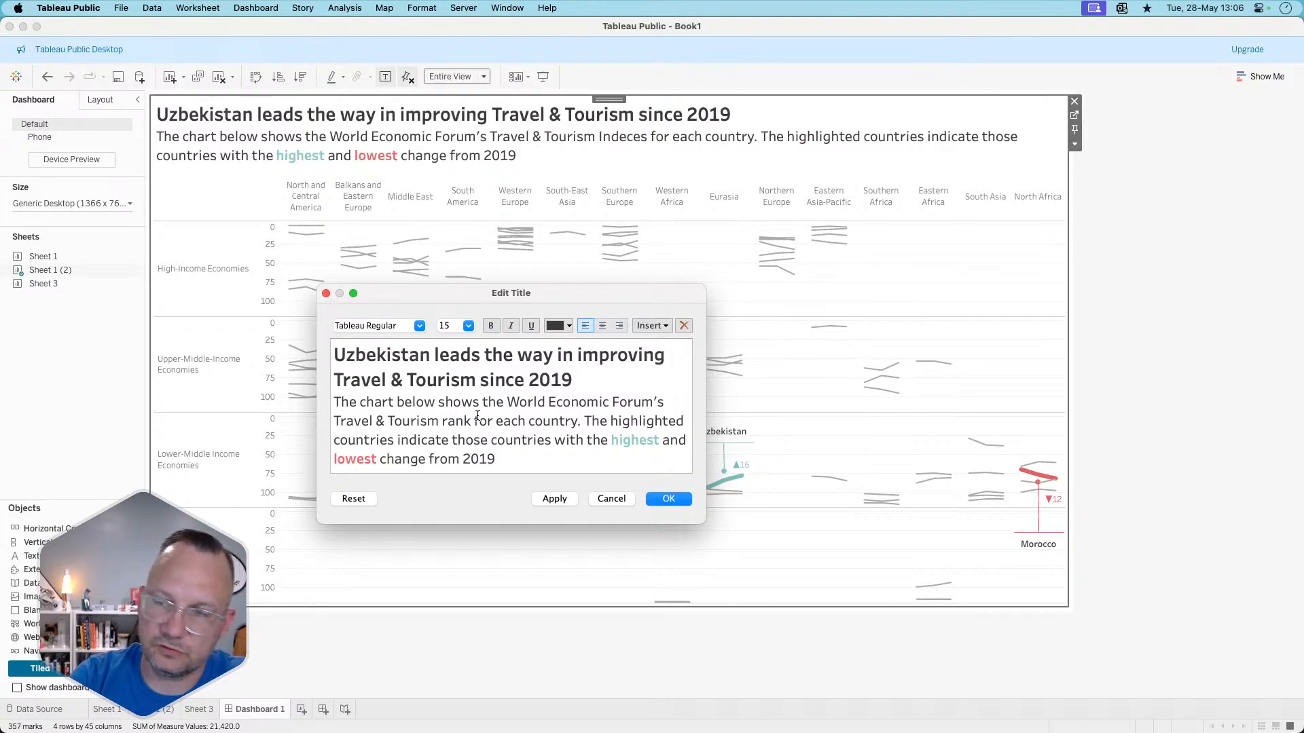
pyautogui.write('of')
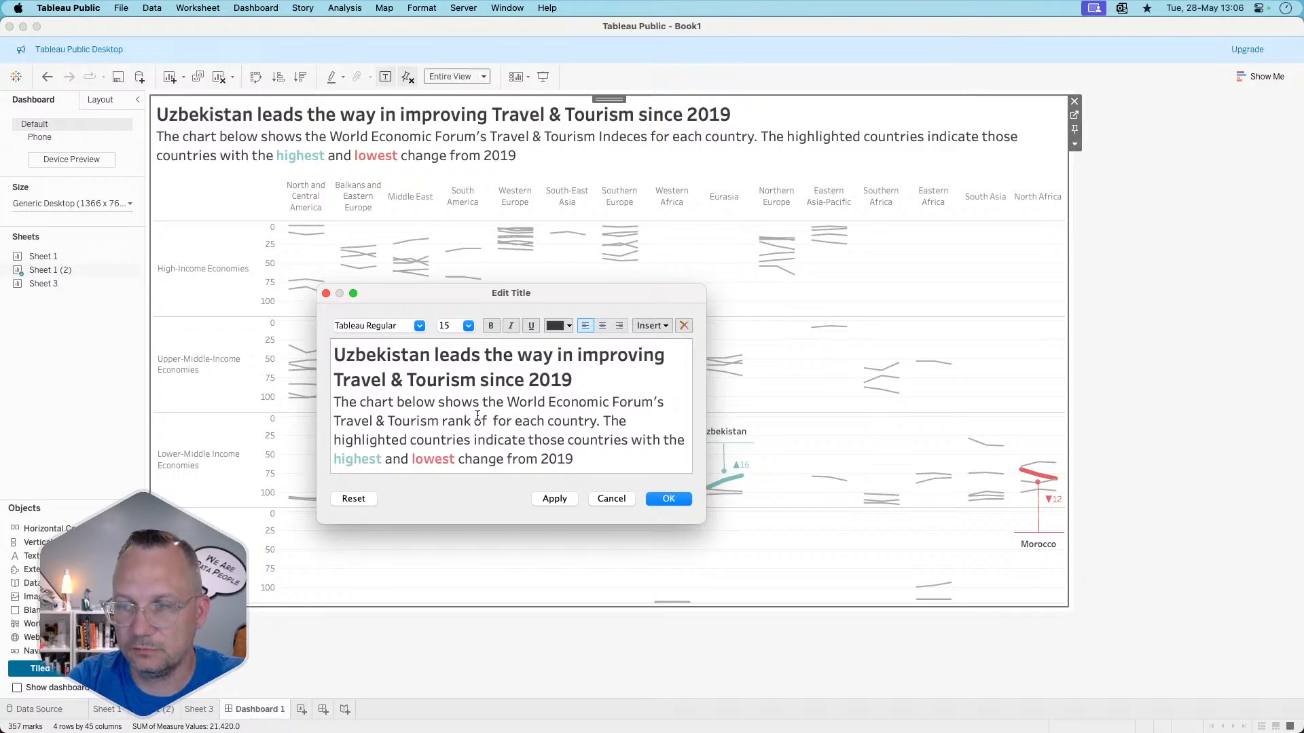
pyautogui.press('BackSpace')
pyautogui.press('BackSpace')
pyautogui.press('BackSpace')
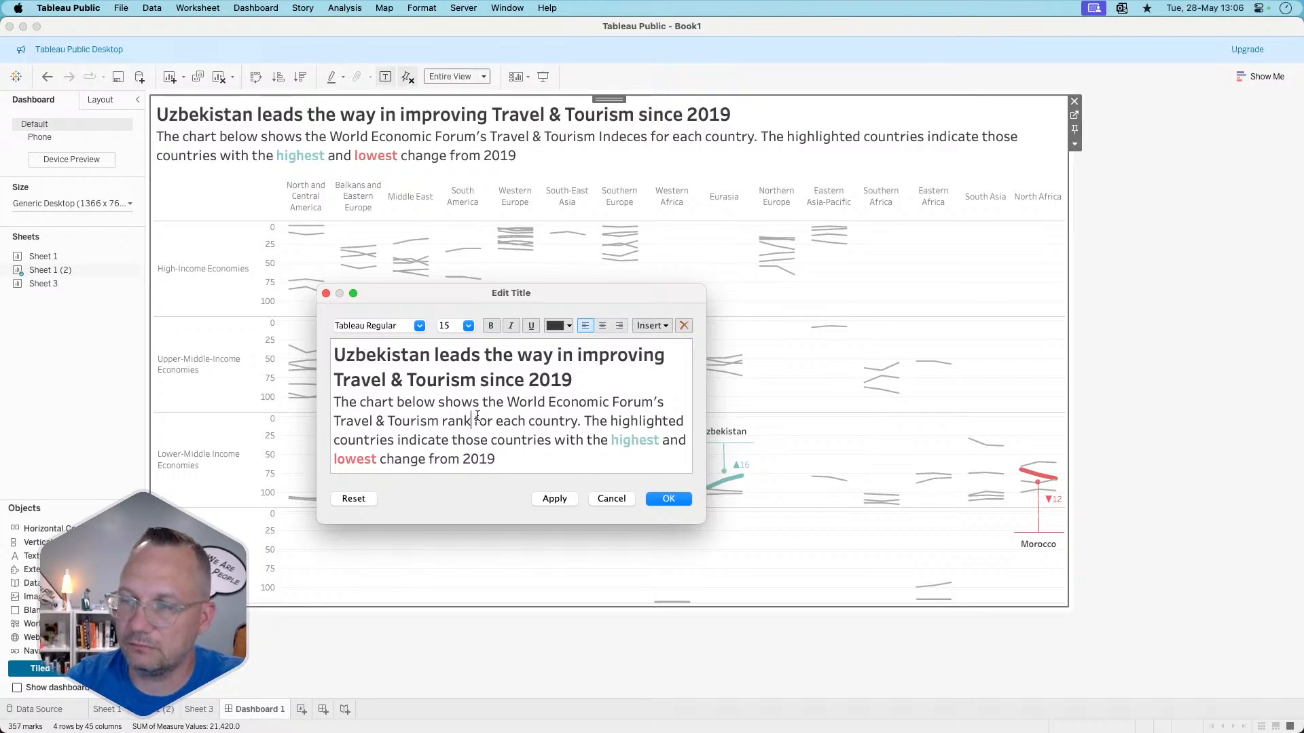
pyautogui.click(548, 499)
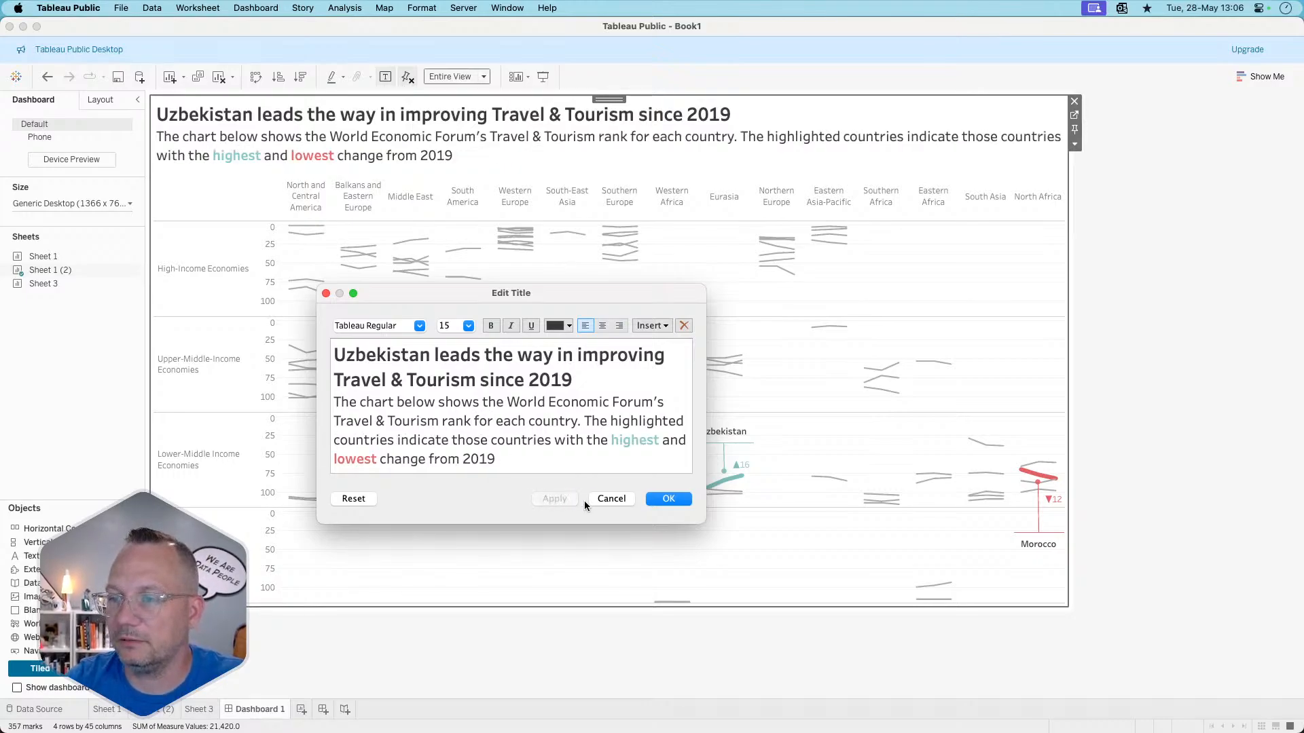
pyautogui.click(664, 500)
# - Show the chart's caption on the dashboard and select all of its default text for replacement
pyautogui.click(1074, 143)
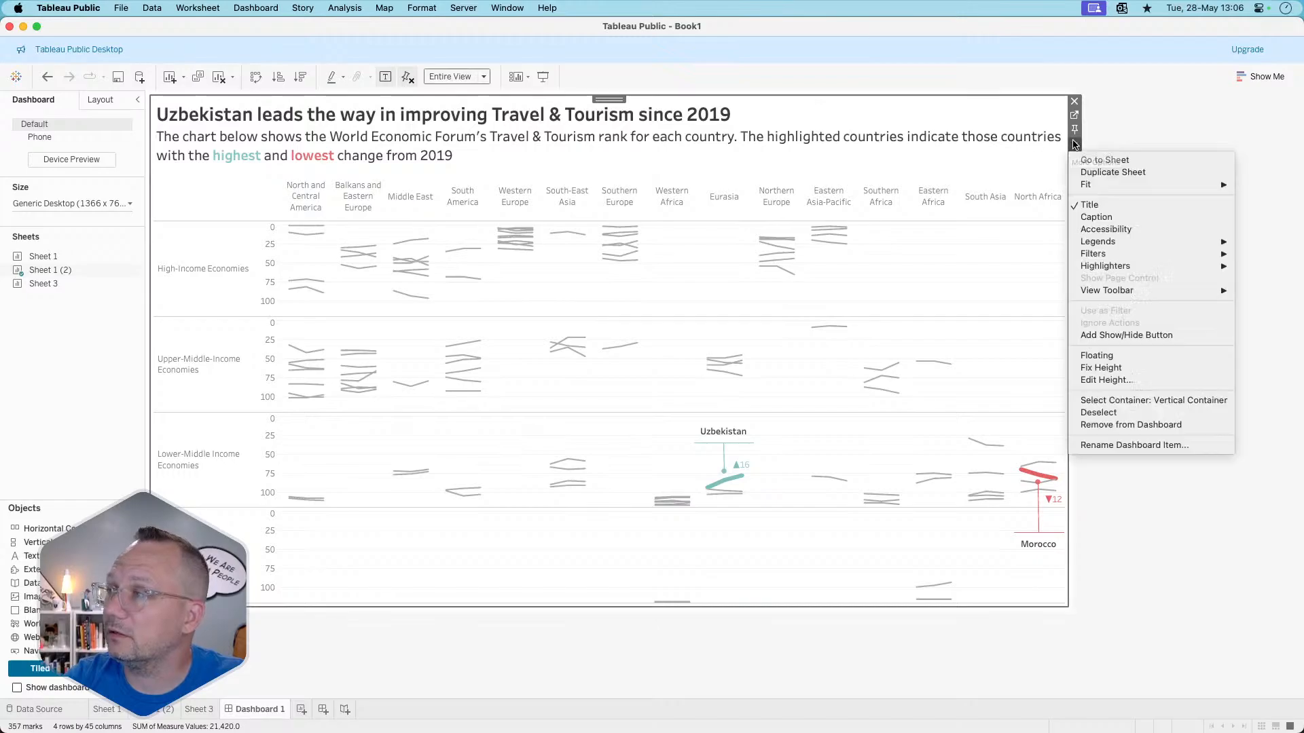
pyautogui.click(1099, 217)
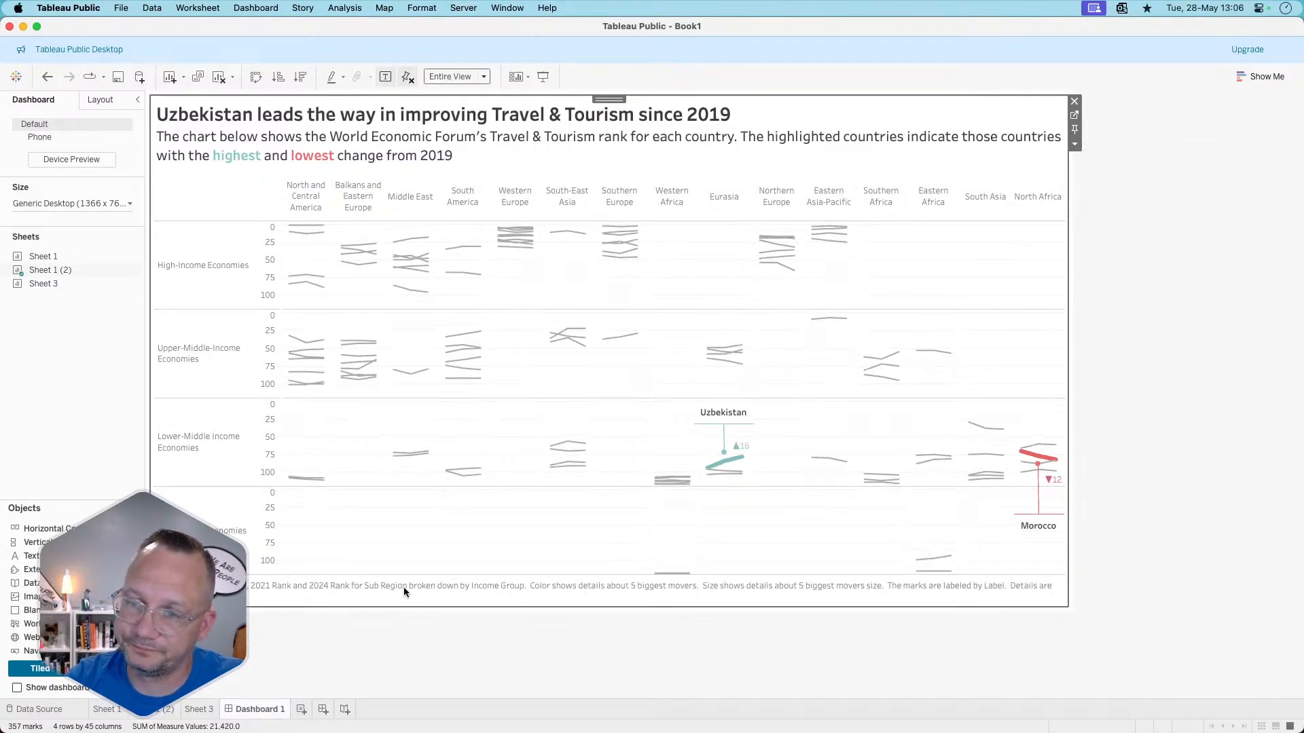
pyautogui.doubleClick(379, 589)
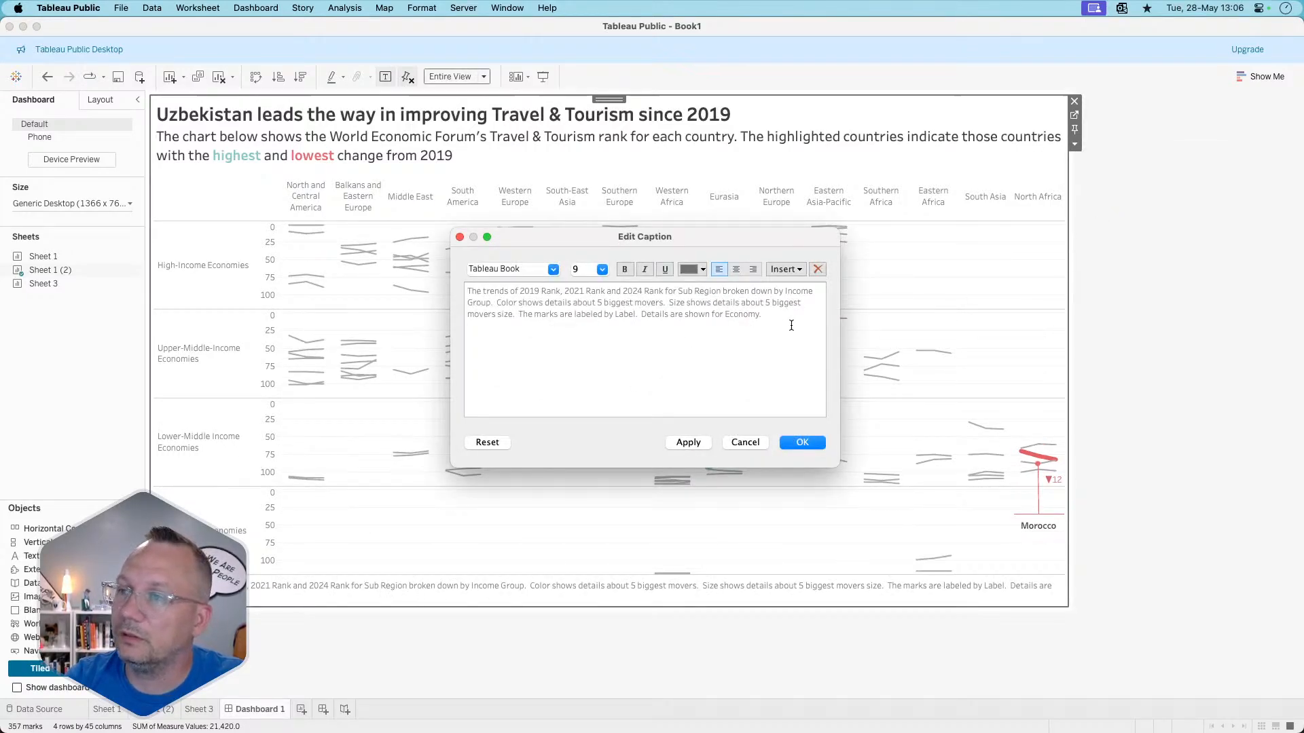
pyautogui.moveTo(791, 325); pyautogui.dragTo(395, 252)
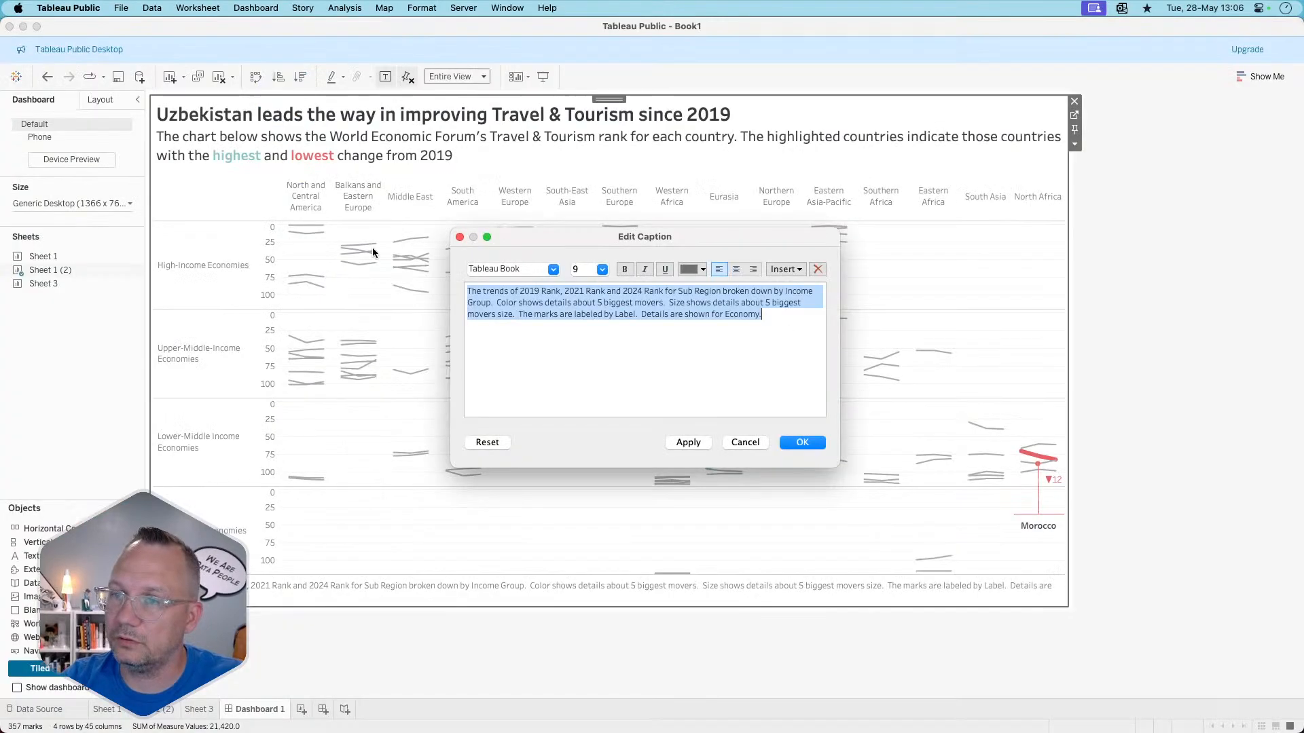
# - Switch to the data.world dataset page and copy the summary passage from "World Economic Forum's (WEF) 2024" through "interdependent nature."
pyautogui.press('super+Tab')
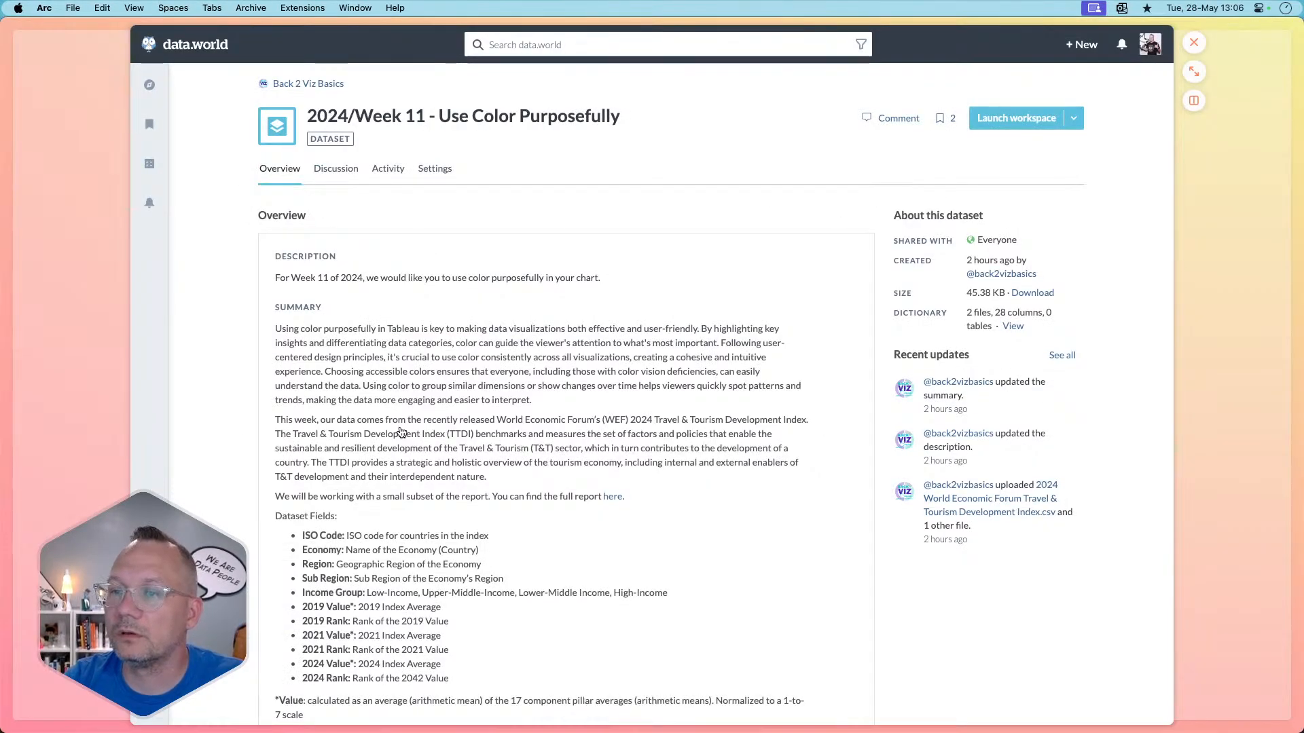
pyautogui.moveTo(774, 435); pyautogui.dragTo(539, 427)
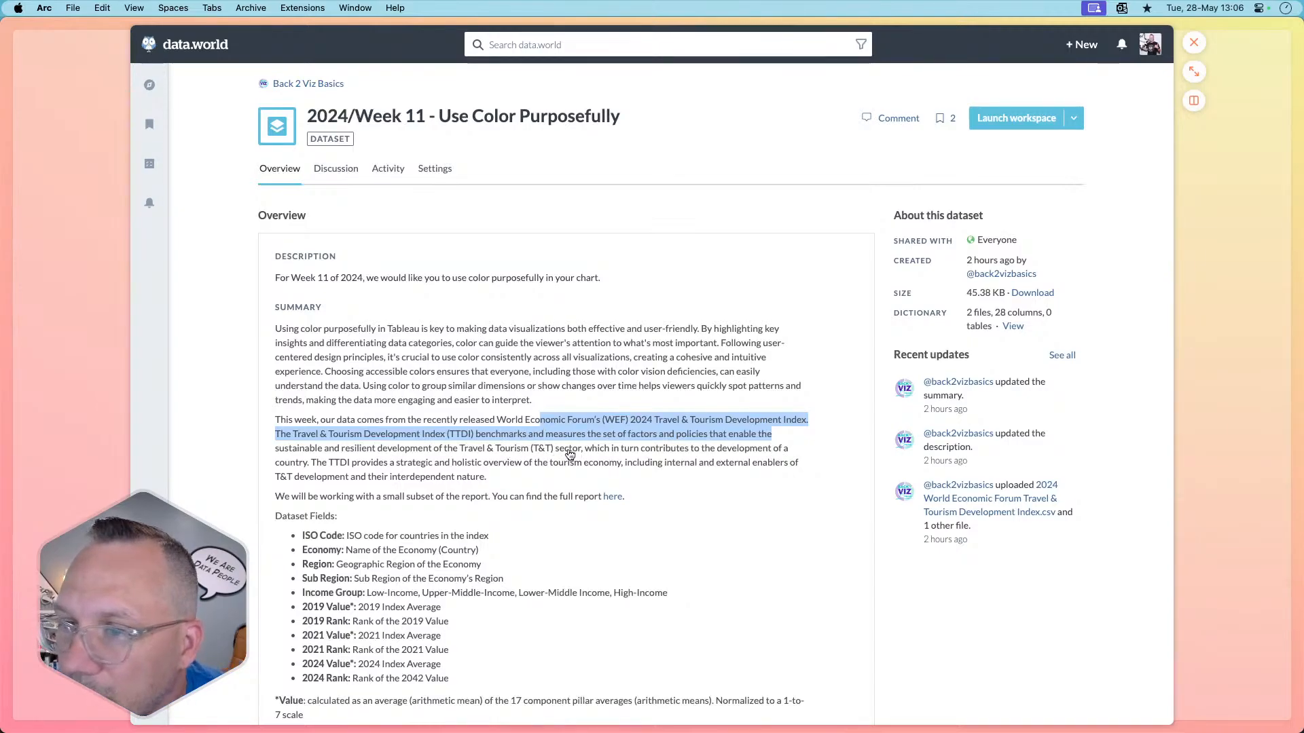
pyautogui.click(484, 430)
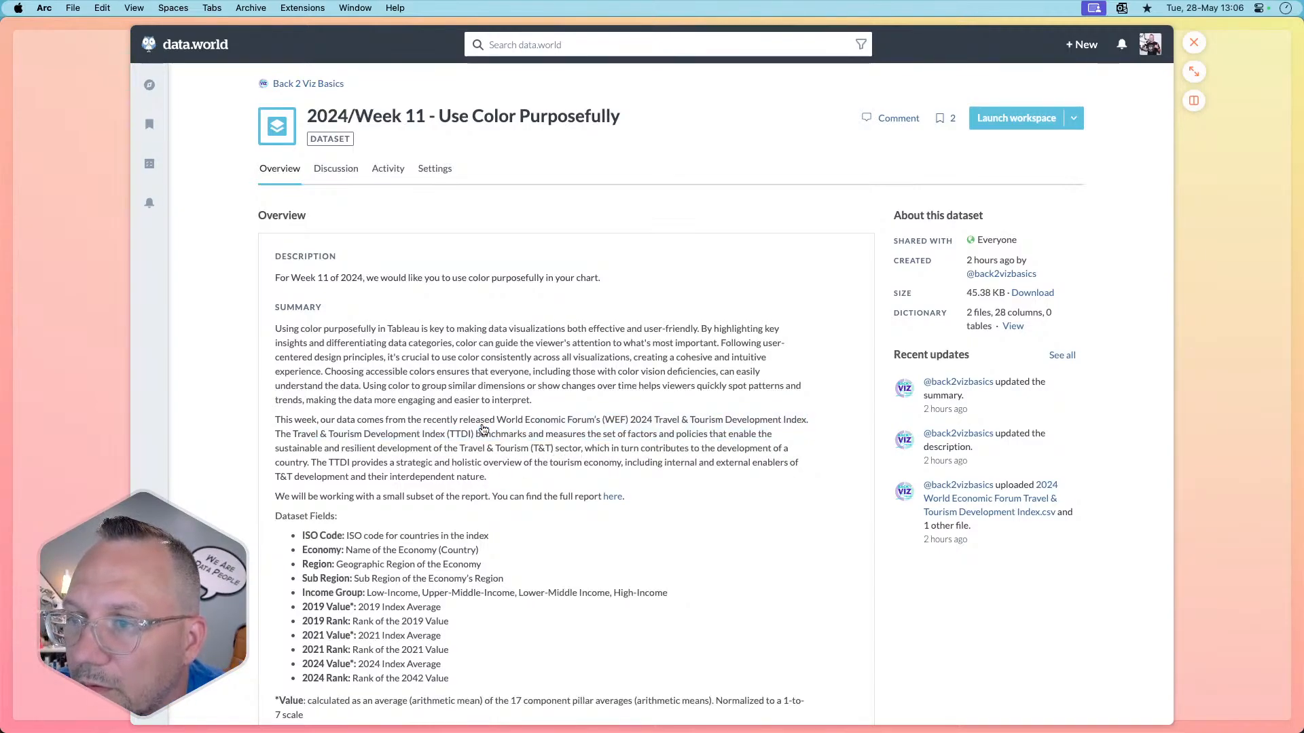
pyautogui.moveTo(496, 421); pyautogui.dragTo(487, 480)
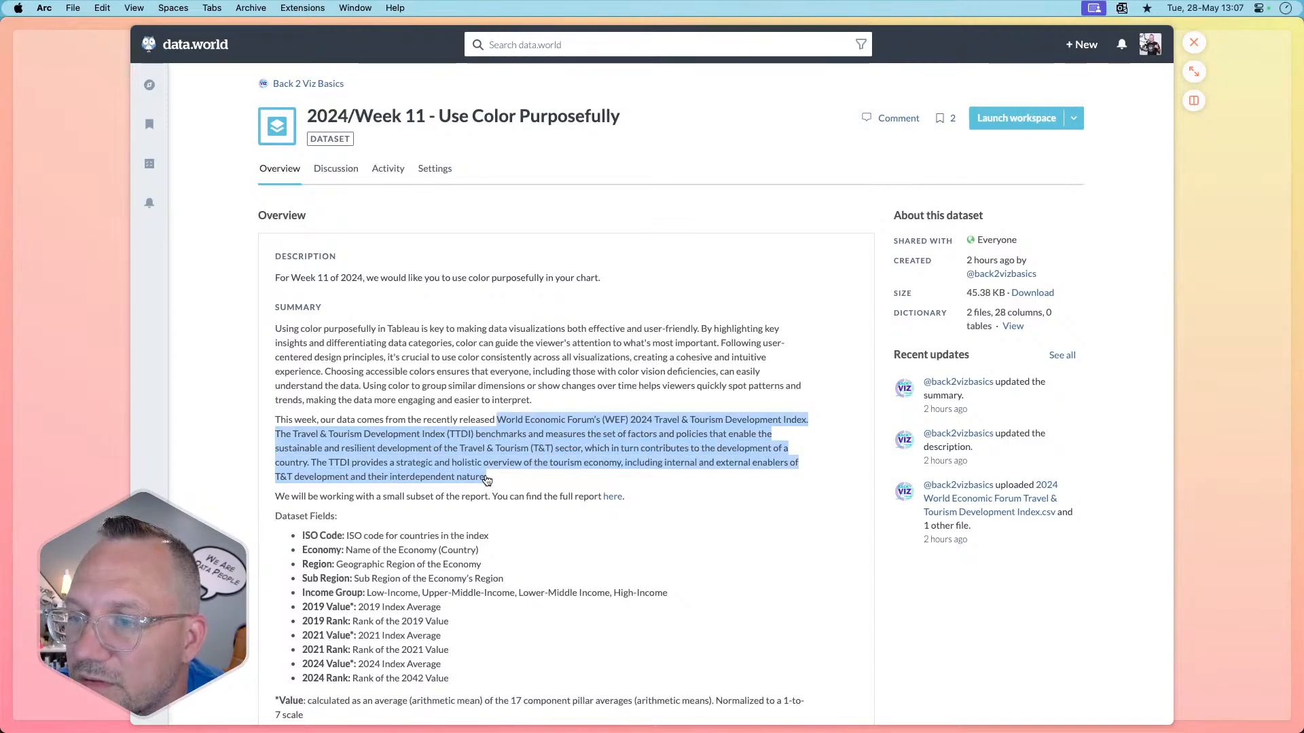
pyautogui.moveTo(487, 480); pyautogui.dragTo(503, 485)
pyautogui.press('super+c')
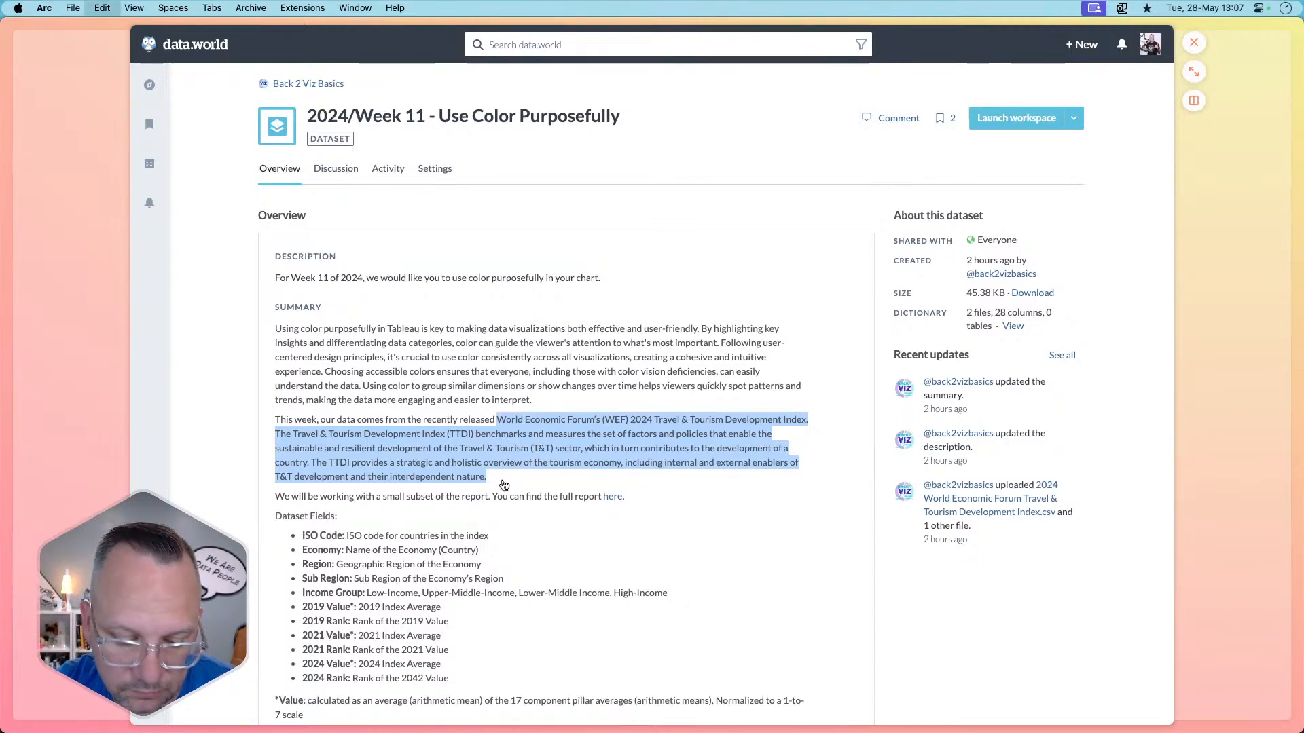
# - Back in Tableau, replace the caption text with the copied World Economic Forum passage, add two line breaks after it and apply
pyautogui.press('super+Tab')
pyautogui.press('super+v')
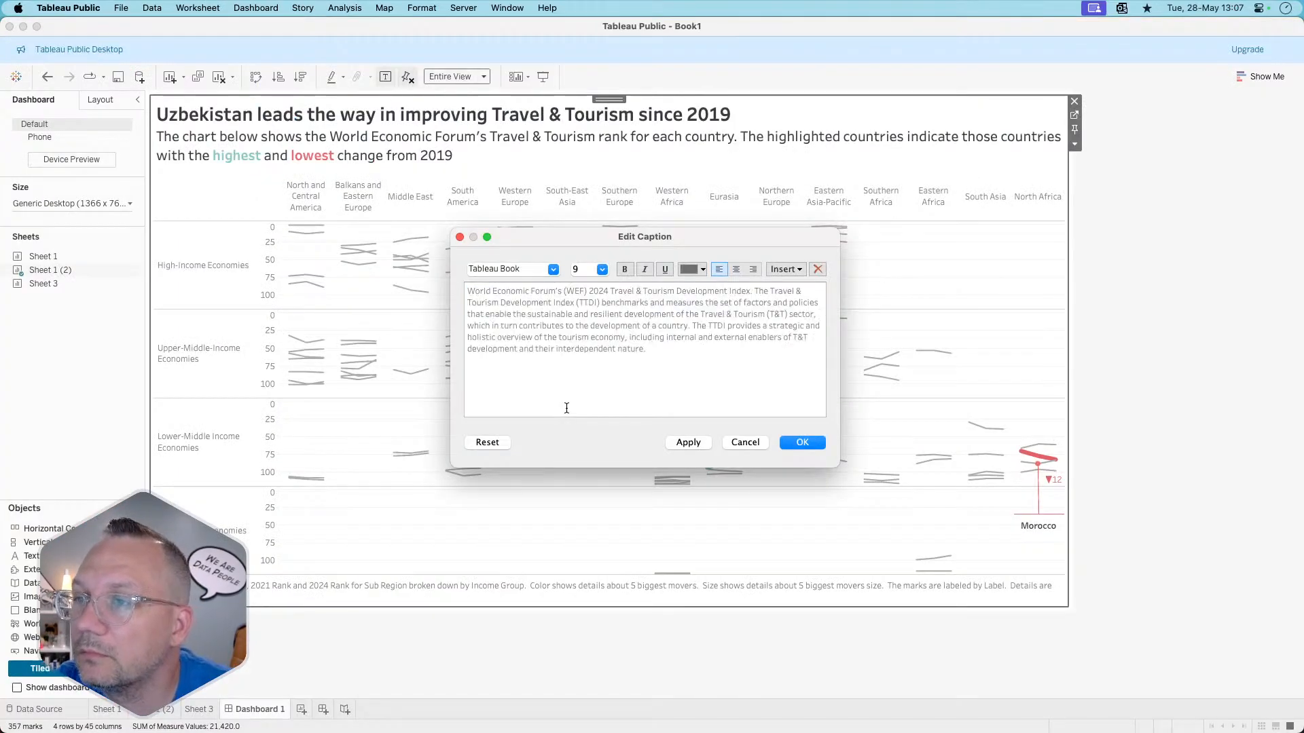
pyautogui.moveTo(672, 349); pyautogui.dragTo(451, 261)
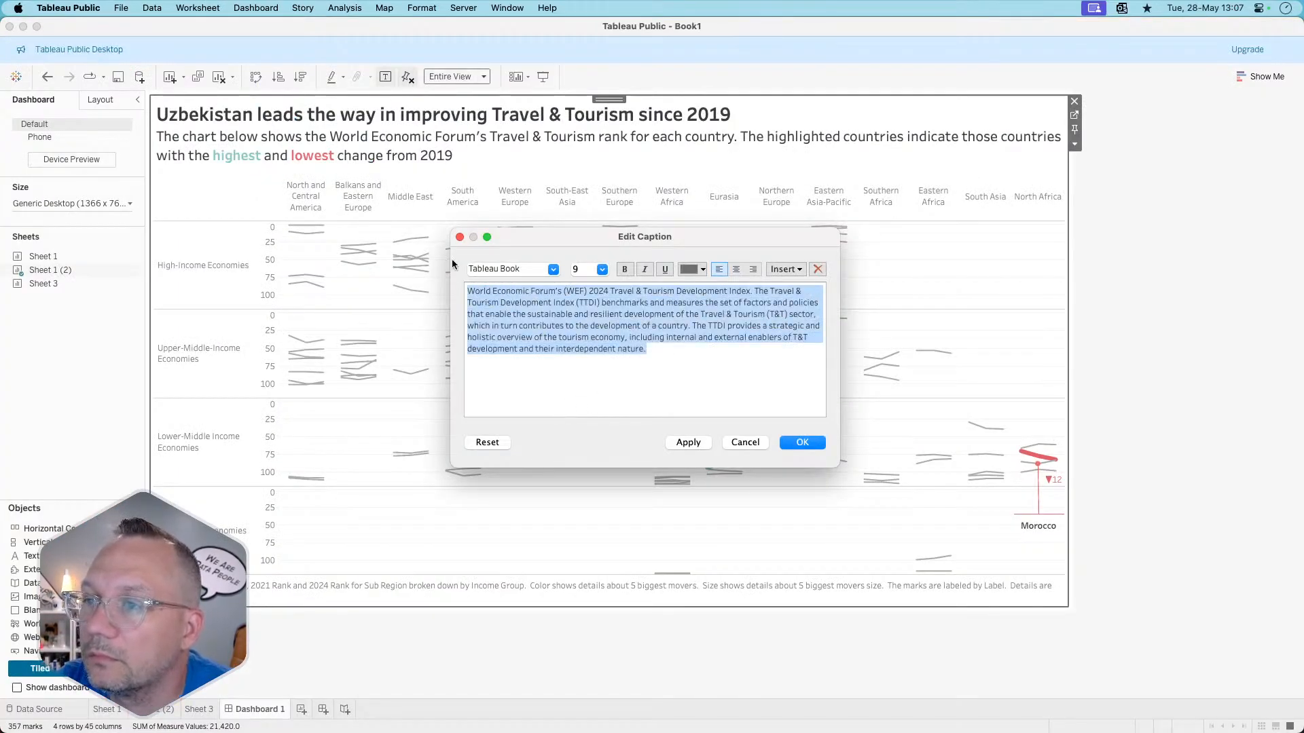
pyautogui.click(658, 357)
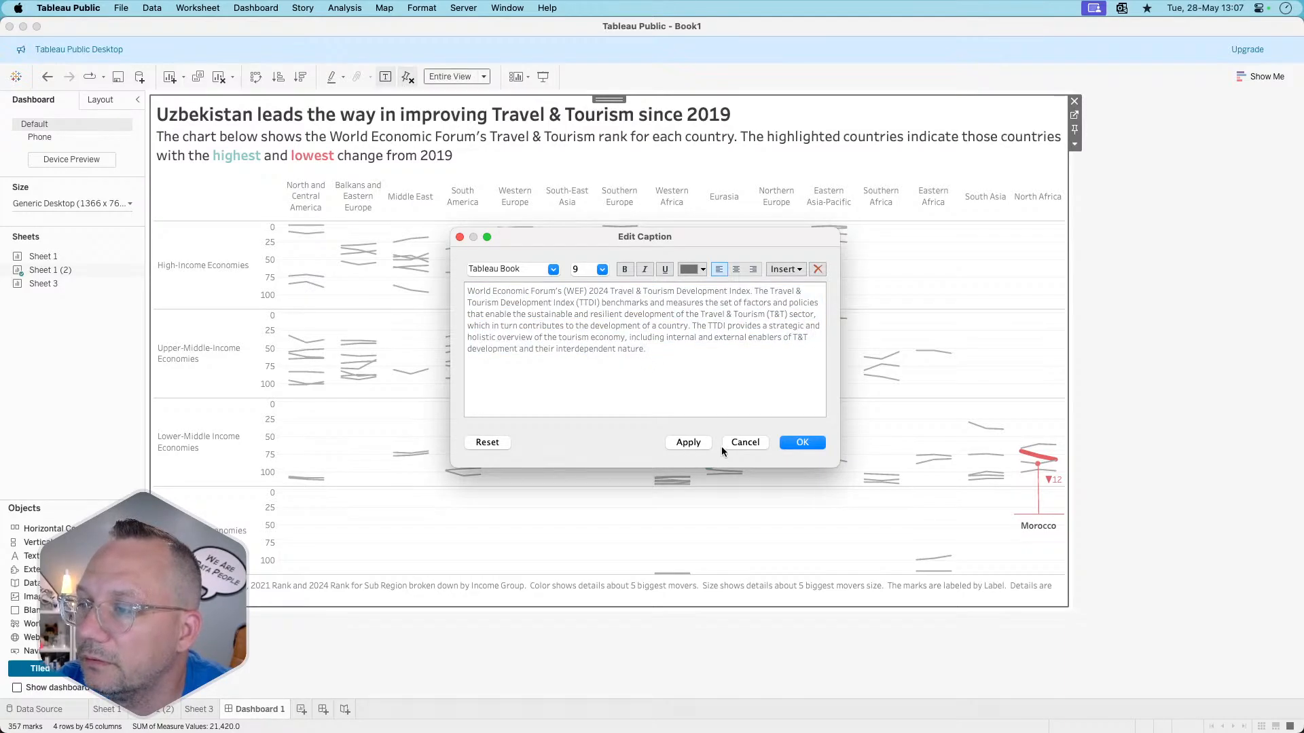
pyautogui.press('Return')
pyautogui.press('Return')
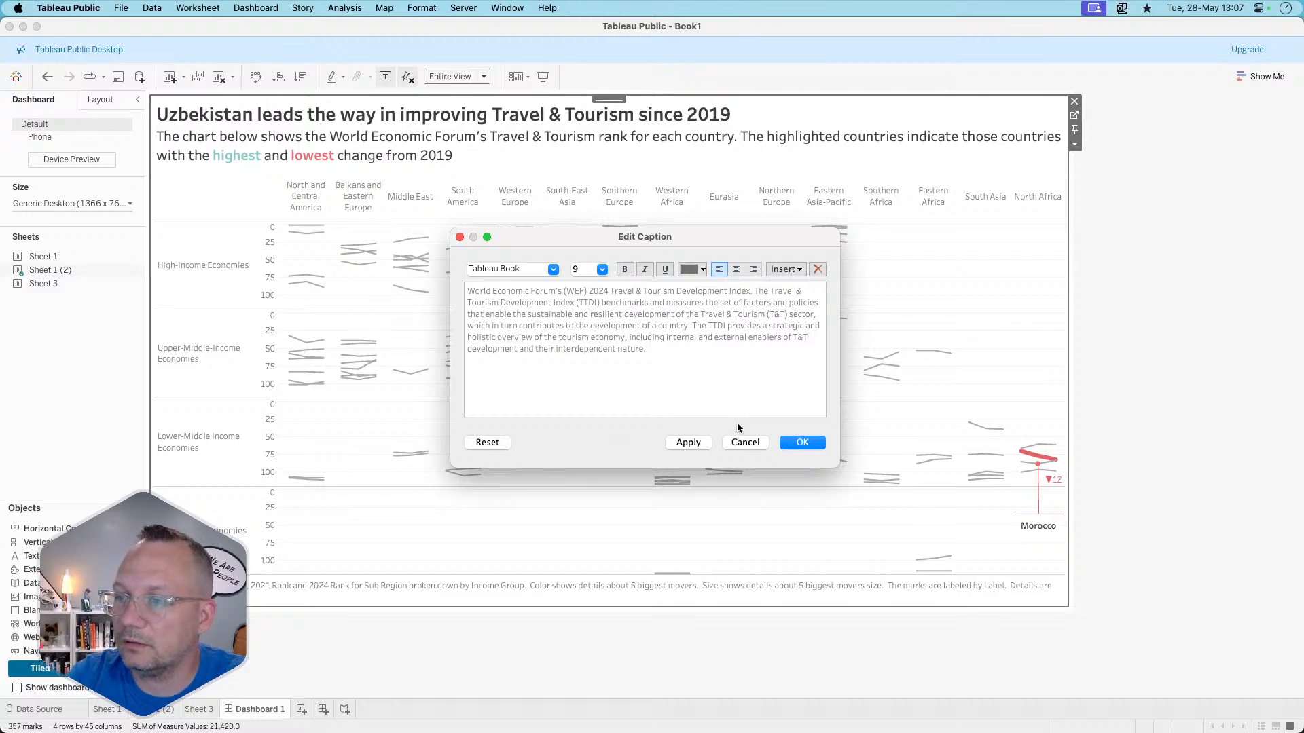
pyautogui.click(690, 441)
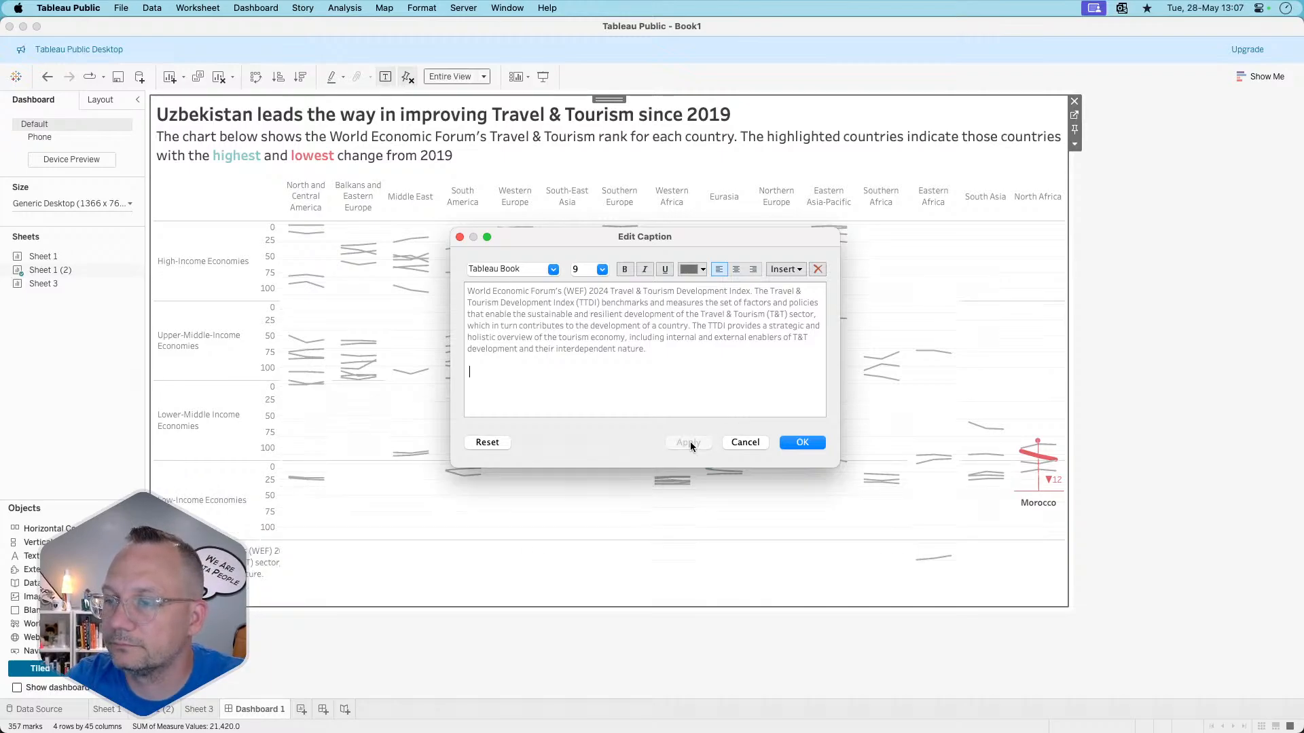
# - Remove the extra blank line at the end of the caption text, apply the change and close the caption editor
pyautogui.click(509, 377)
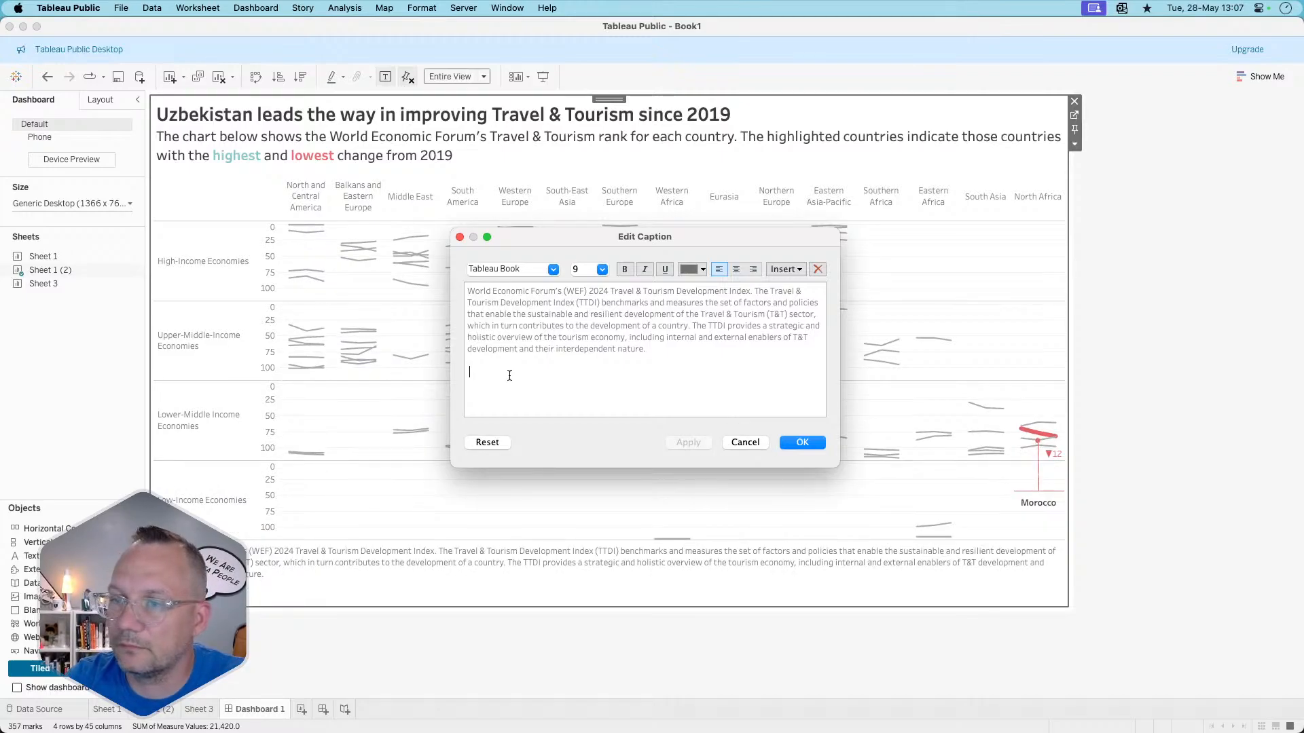
pyautogui.press('BackSpace')
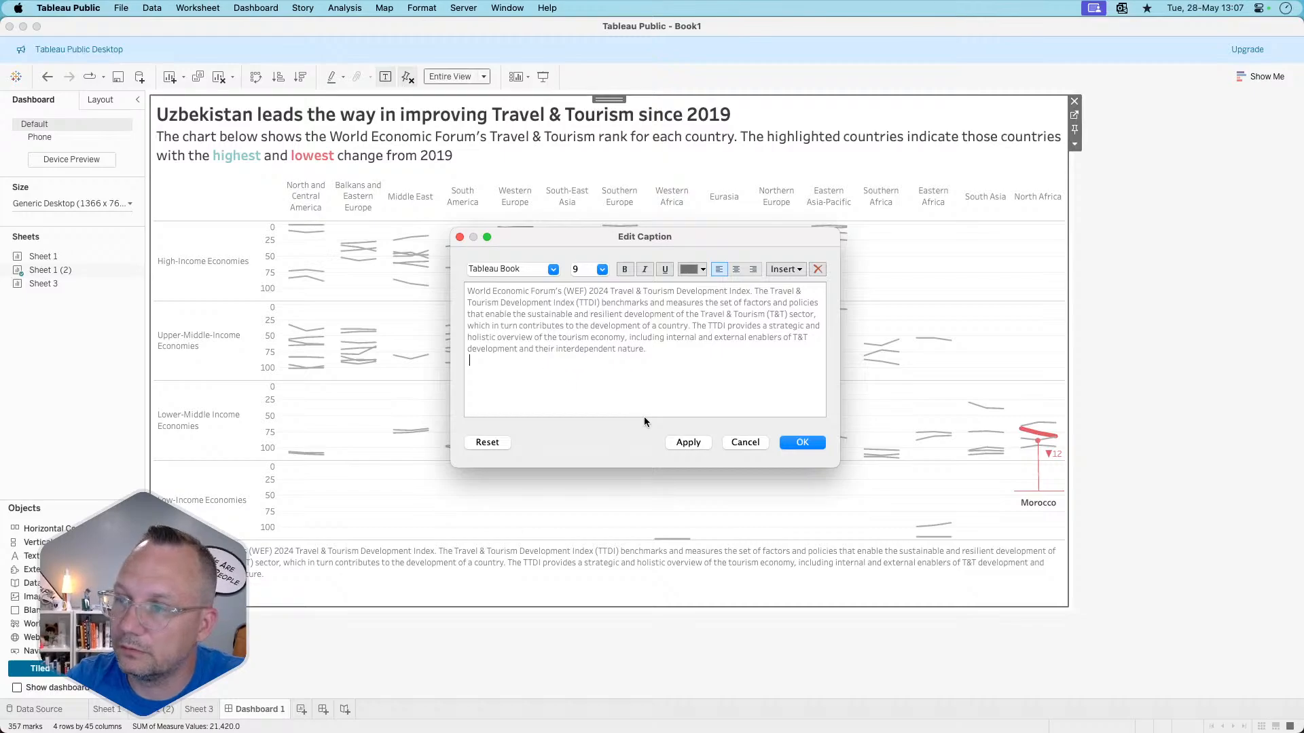
pyautogui.click(690, 443)
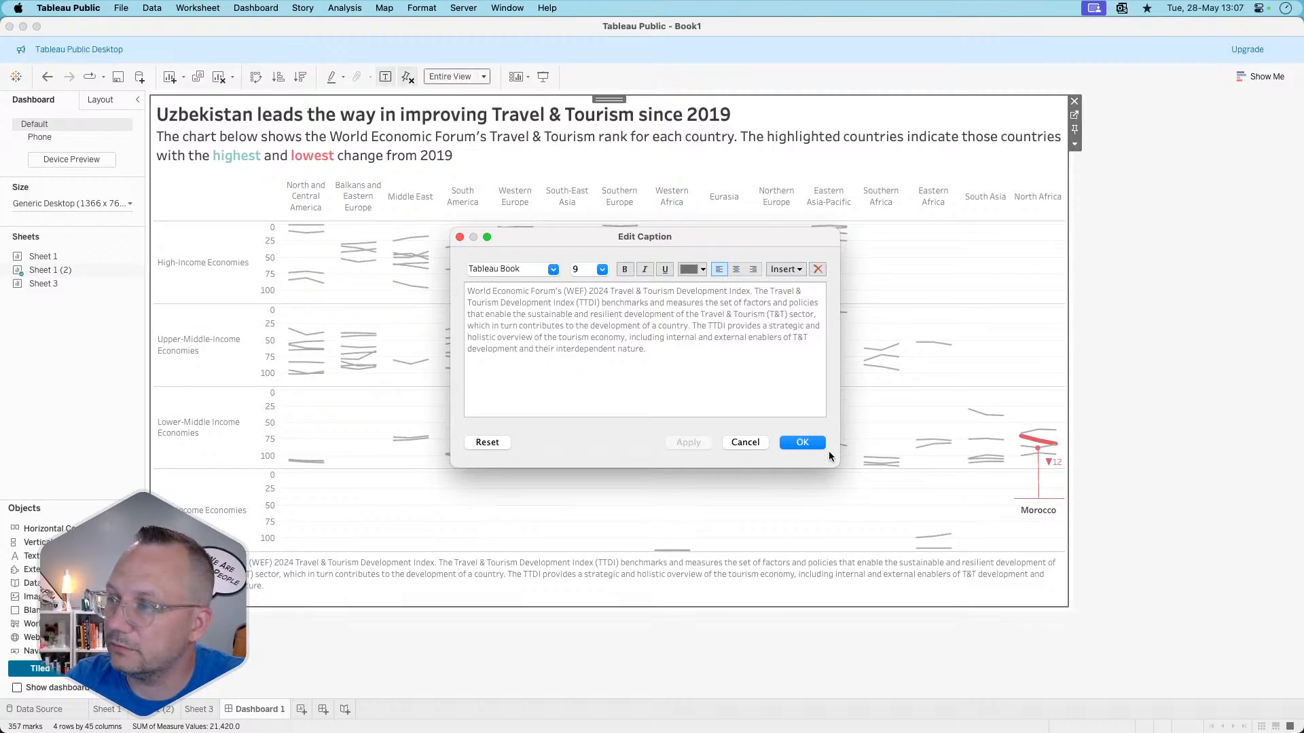
pyautogui.click(805, 442)
pyautogui.click(761, 632)
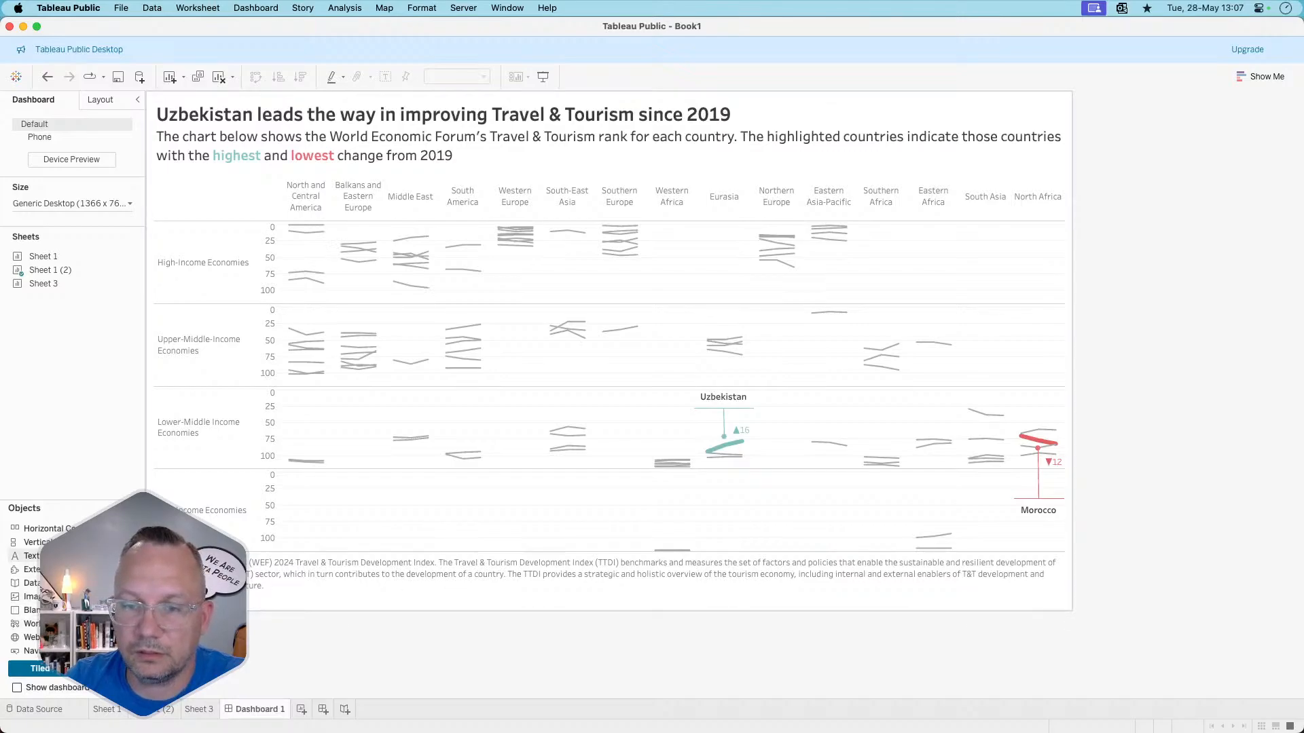
# - Add a floating, right-aligned text object with the author's full name, a vertical bar and social handle, placed below the caption at the dashboard's lower-right corner
pyautogui.moveTo(32, 556); pyautogui.dragTo(740, 448)
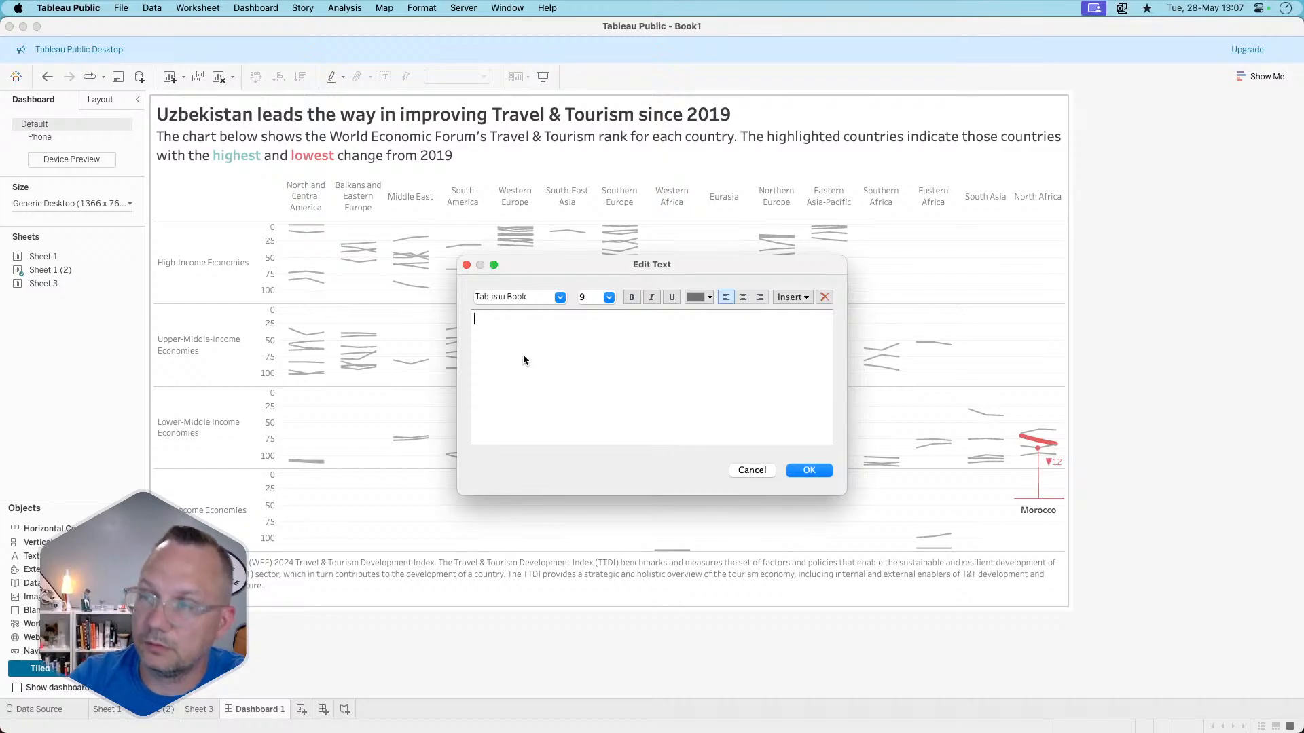
pyautogui.click(760, 298)
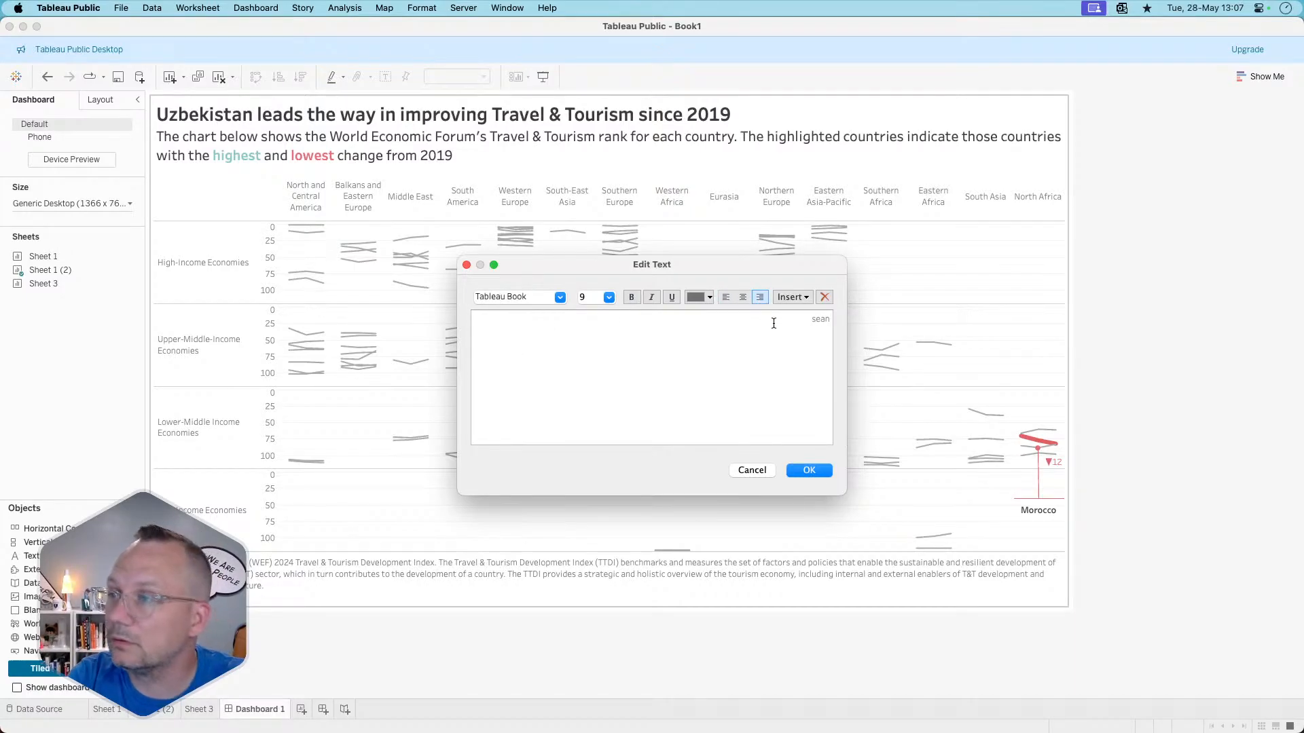
pyautogui.write('SE')
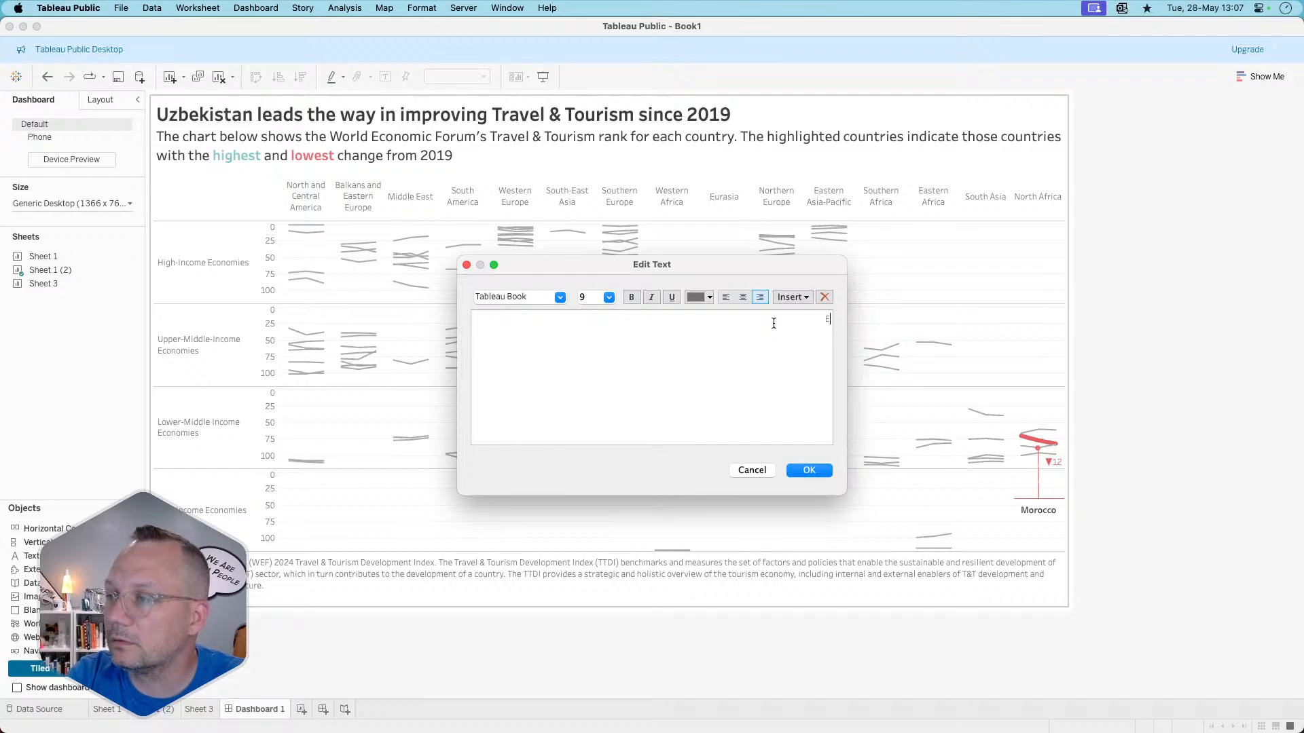
pyautogui.write('an M')
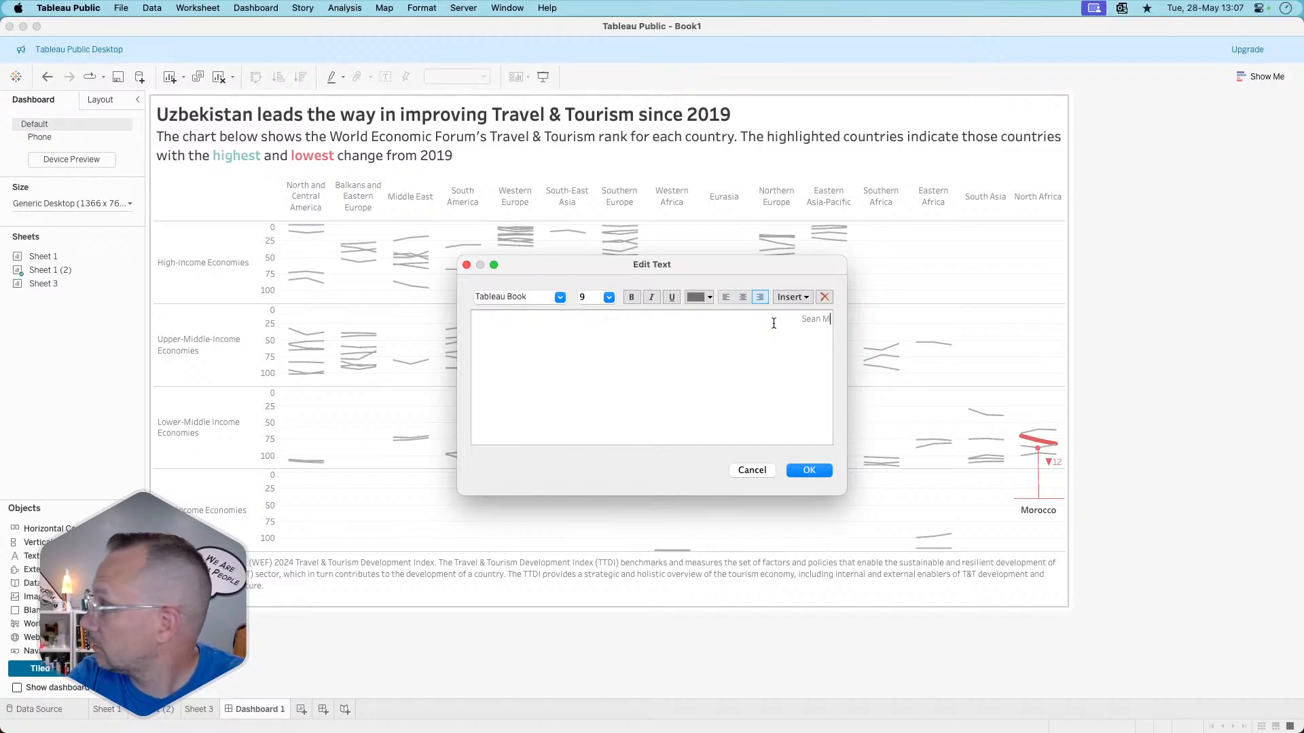
pyautogui.write('iller |')
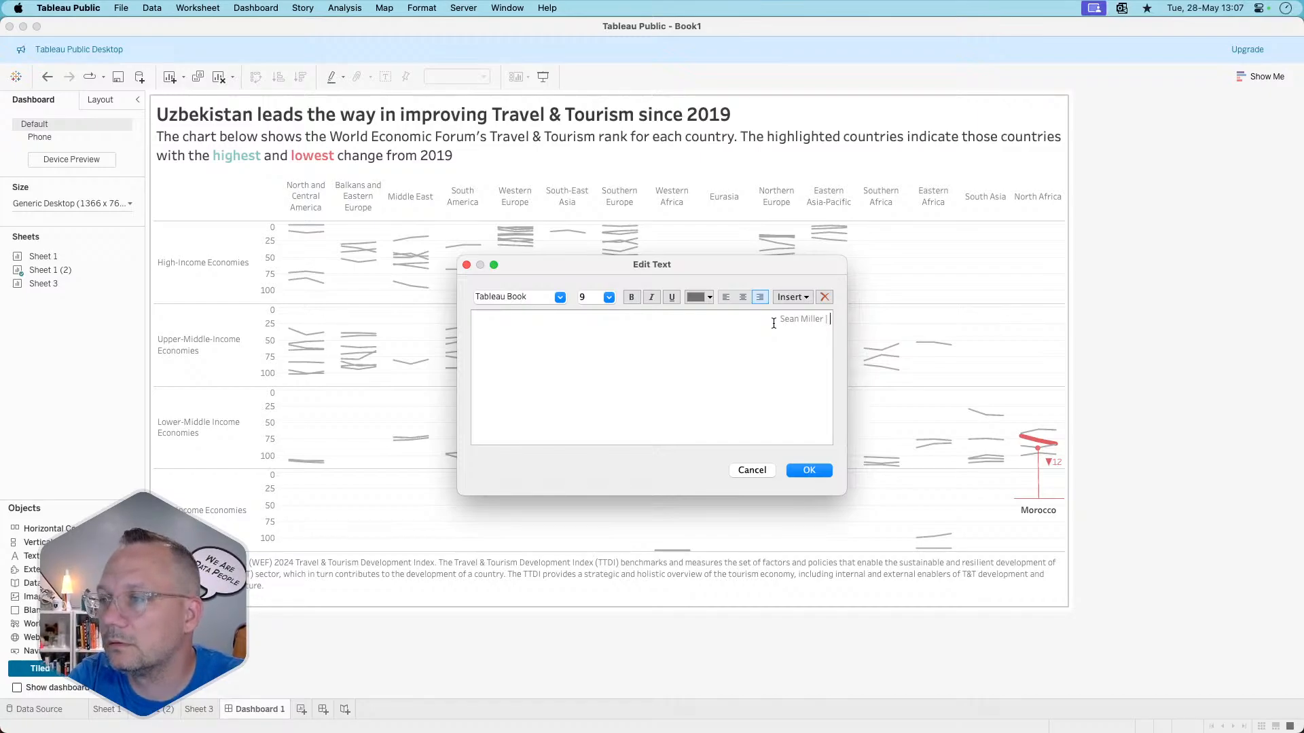
pyautogui.write(' @hist')
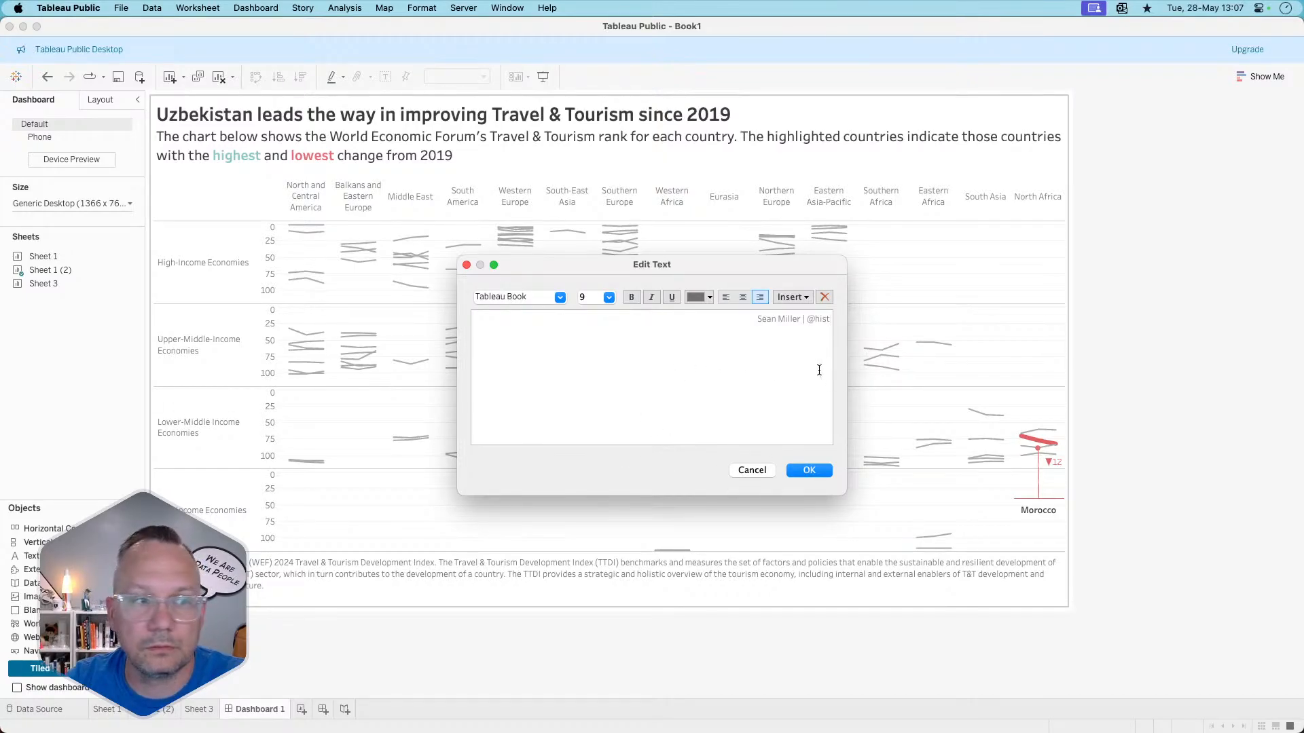
pyautogui.press('BackSpace')
pyautogui.press('BackSpace')
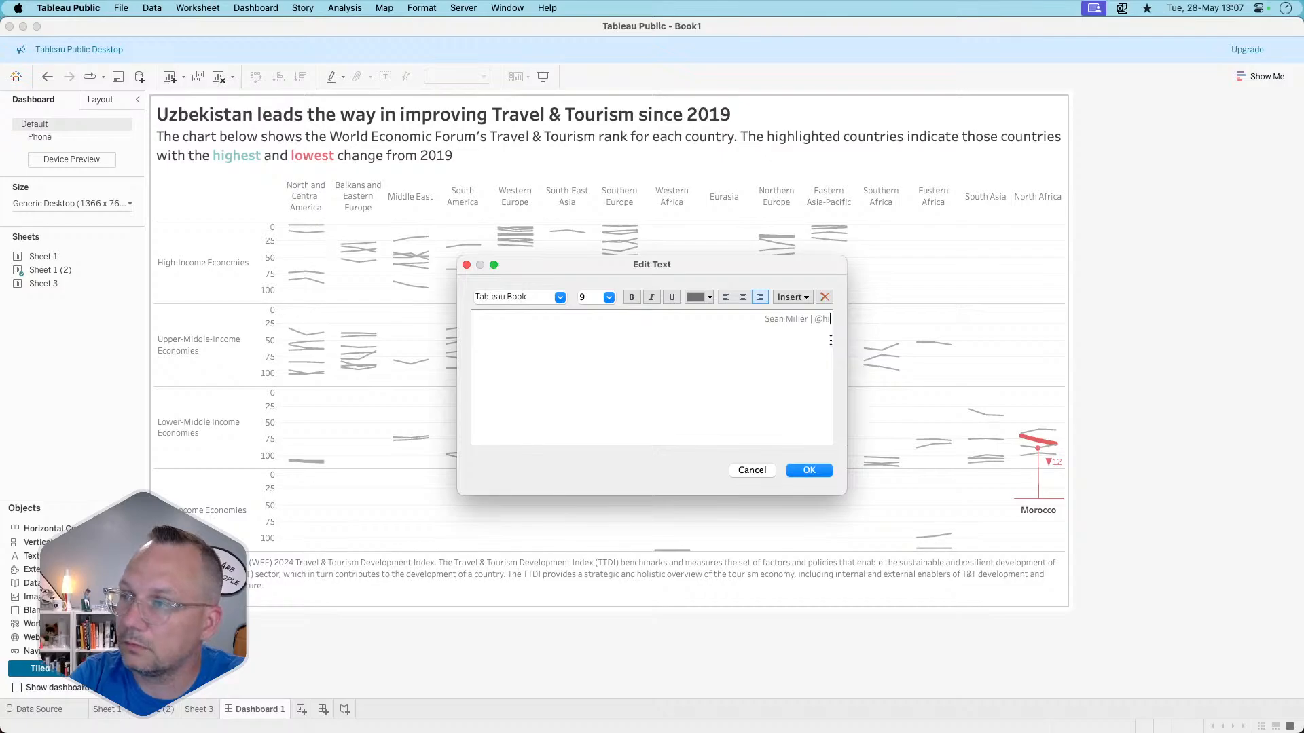
pyautogui.write('pster')
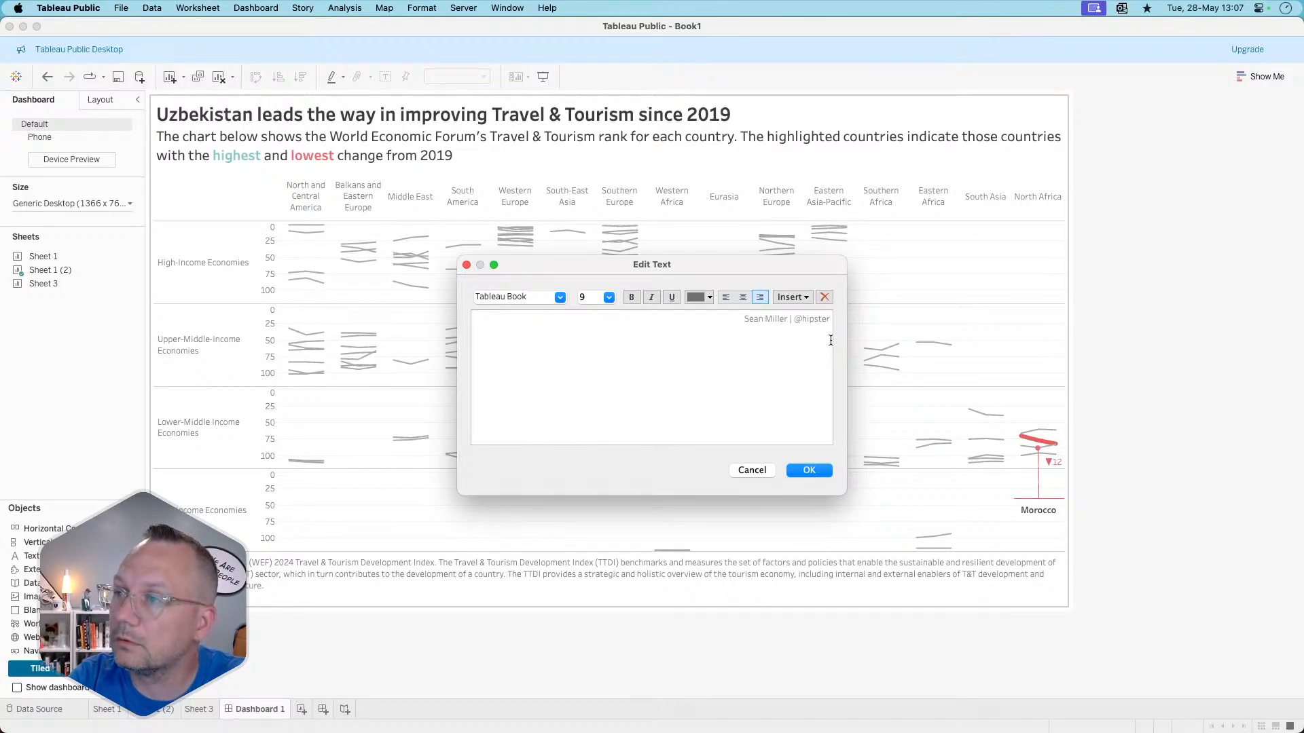
pyautogui.write('Vizninja')
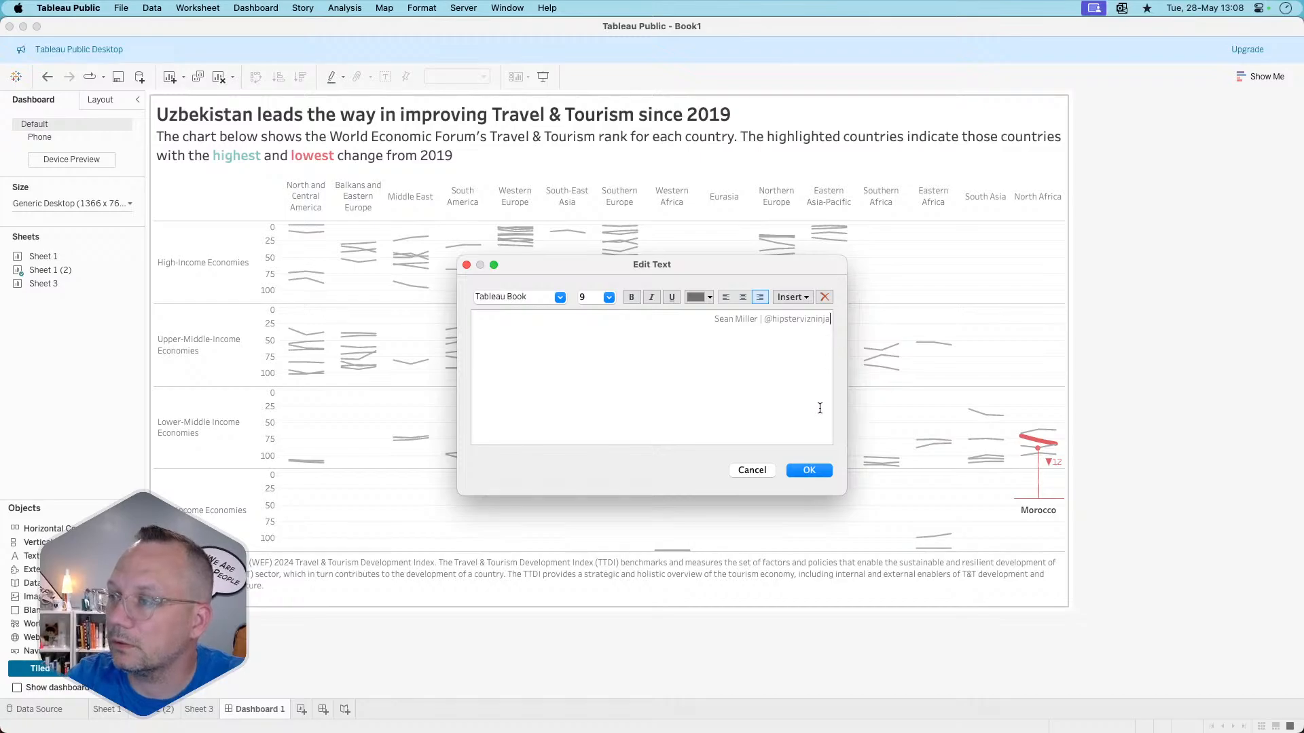
pyautogui.click(799, 470)
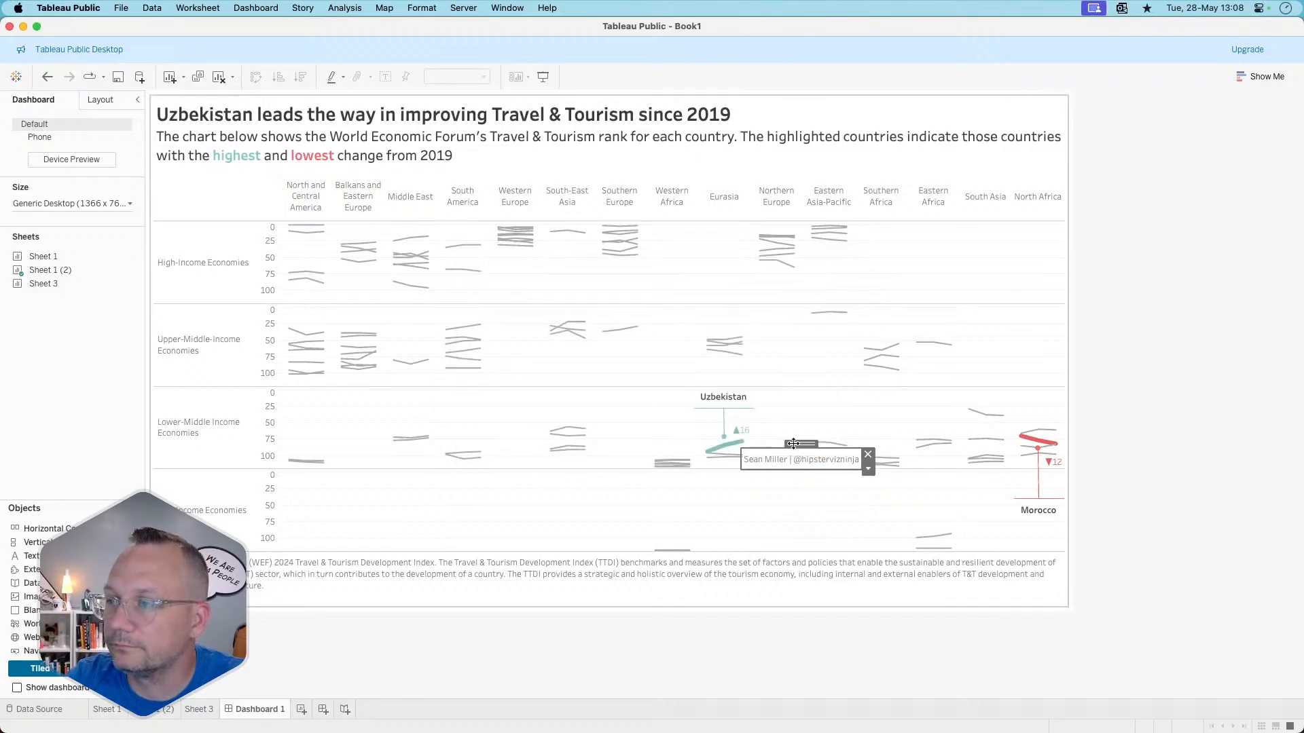
pyautogui.moveTo(793, 444); pyautogui.dragTo(1002, 579)
pyautogui.click(1087, 559)
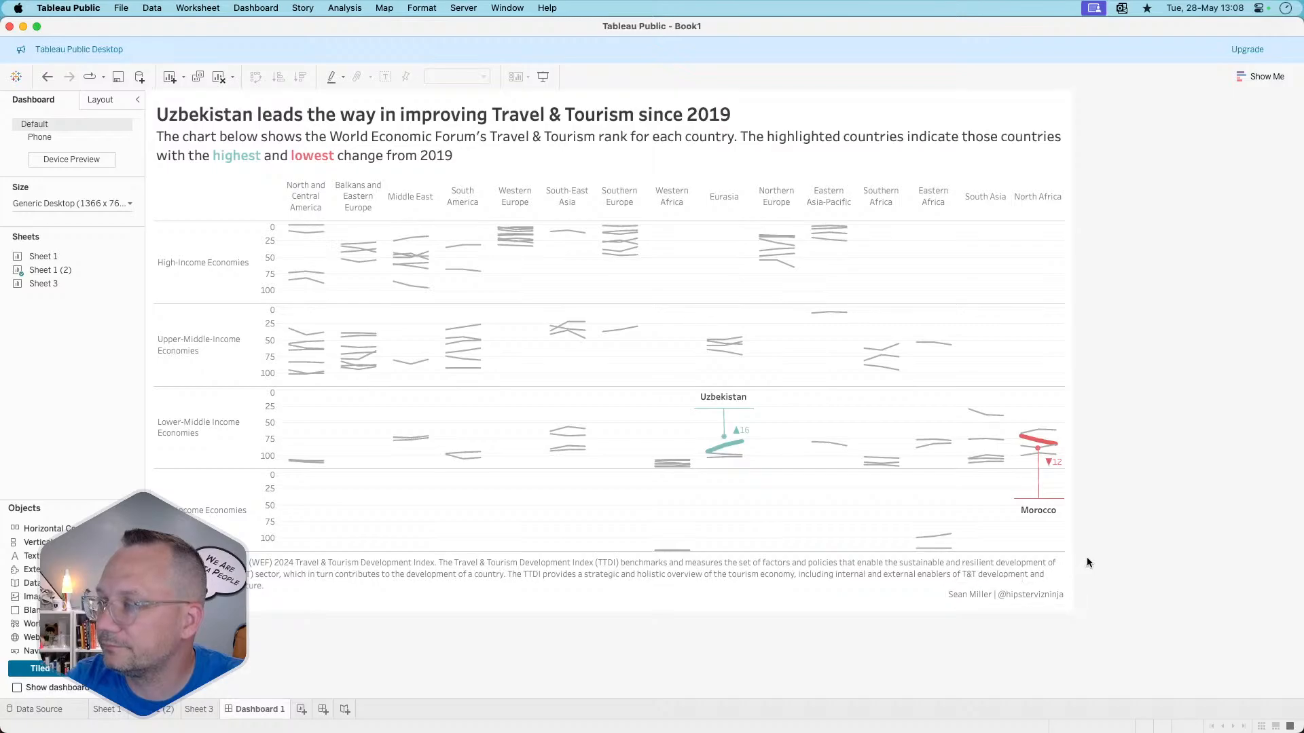